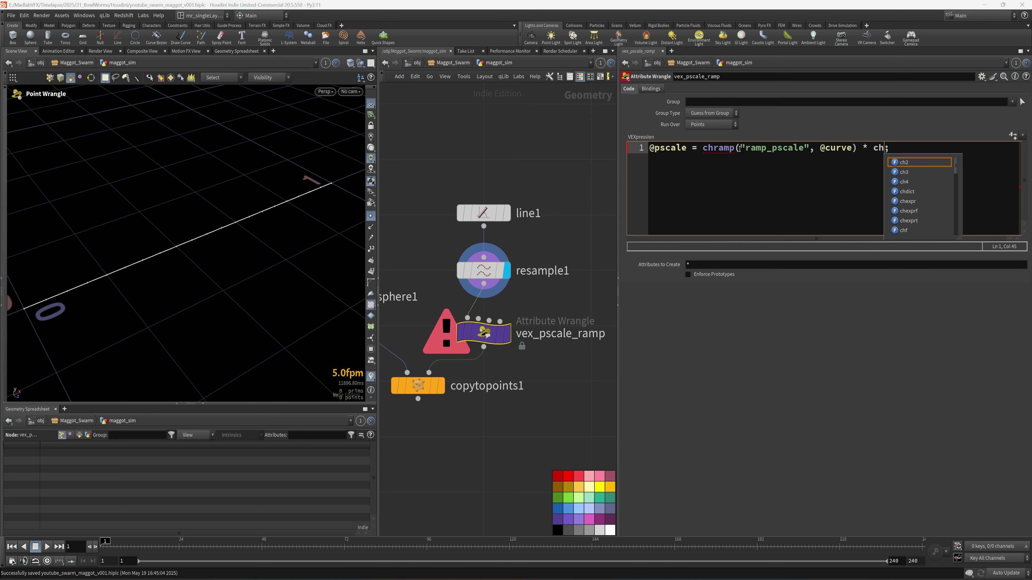
Complete the wrangle code by multiplying the ramp by chf("amp_pscale"), and generate the parameters it references
{"action": "type", "text": "mp_pscale\")"}
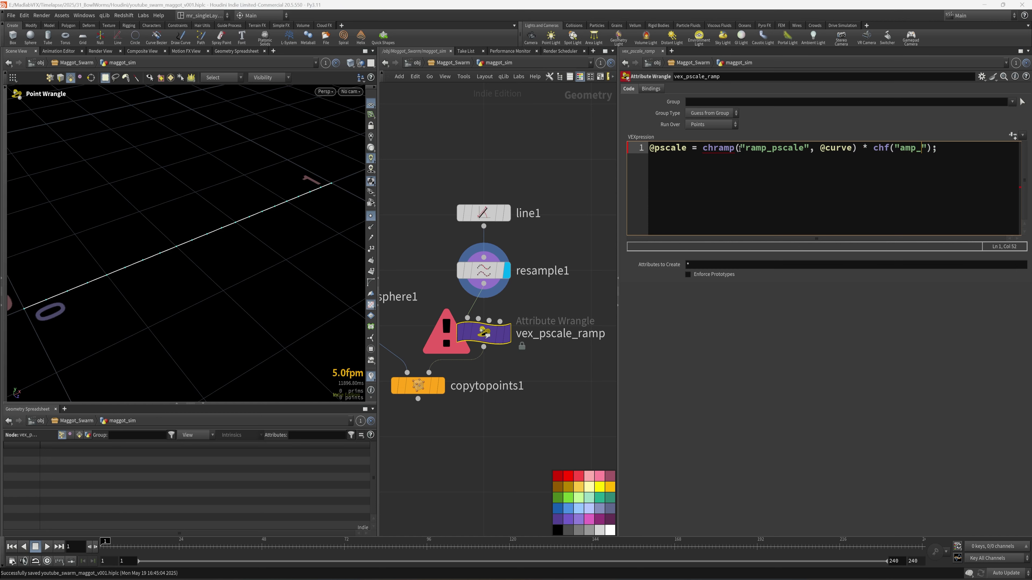
{"action": "left_click", "coordinate": [549, 125]}
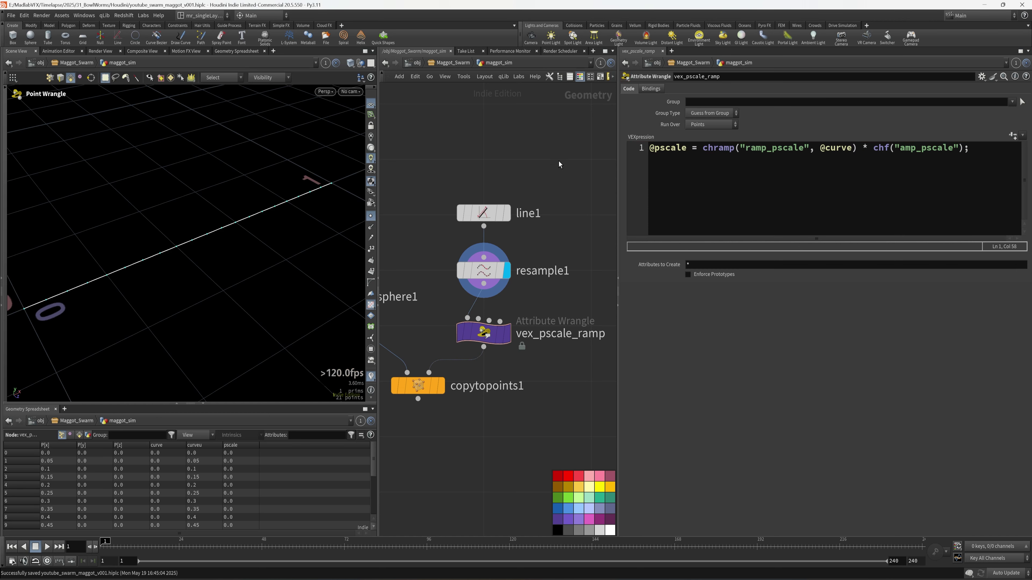
{"action": "left_click", "coordinate": [1012, 140]}
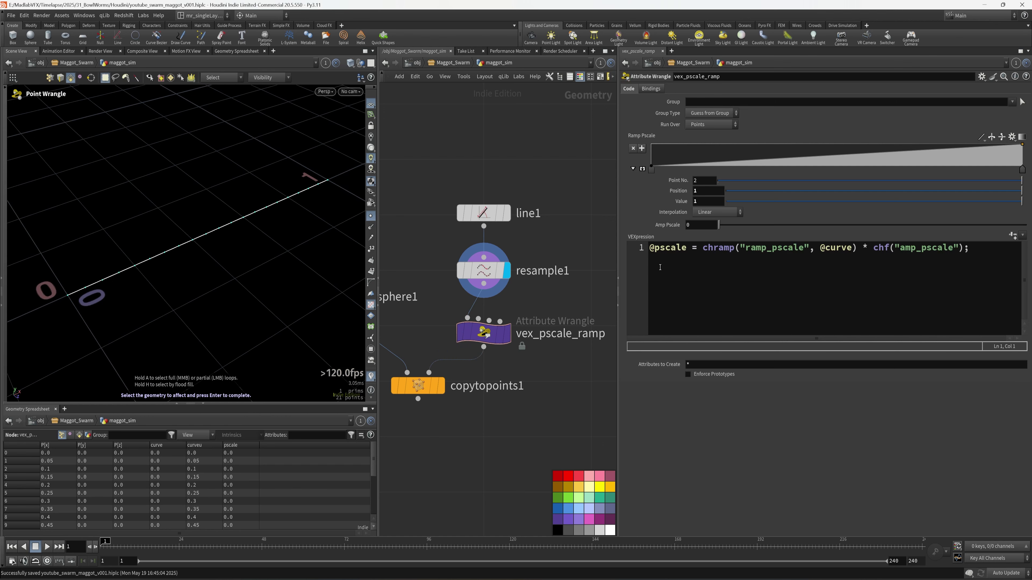
Display copytopoints1 and set Amp Pscale on vex_pscale_ramp to 0.1
{"action": "left_click", "coordinate": [440, 386]}
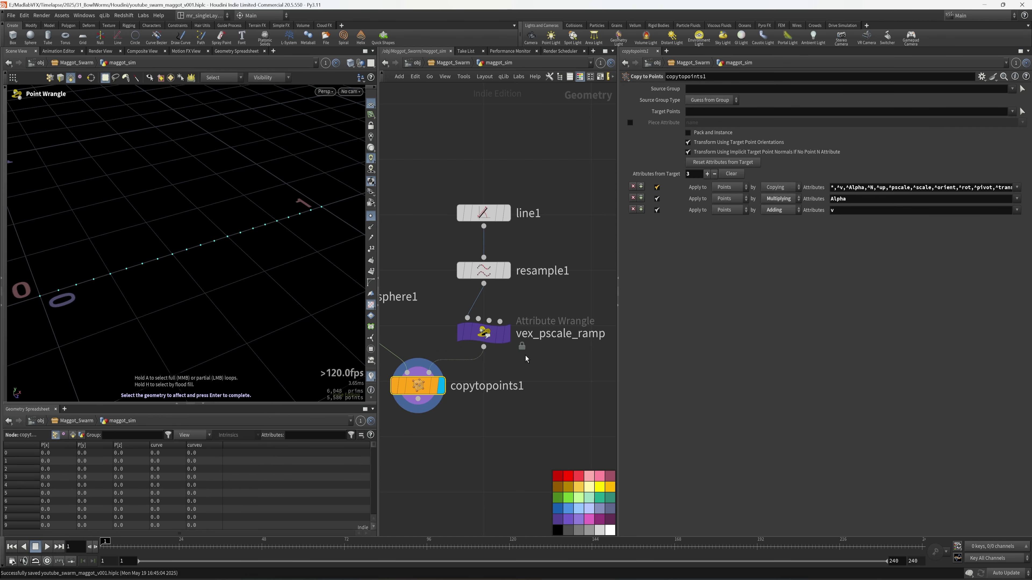
{"action": "left_click", "coordinate": [505, 332]}
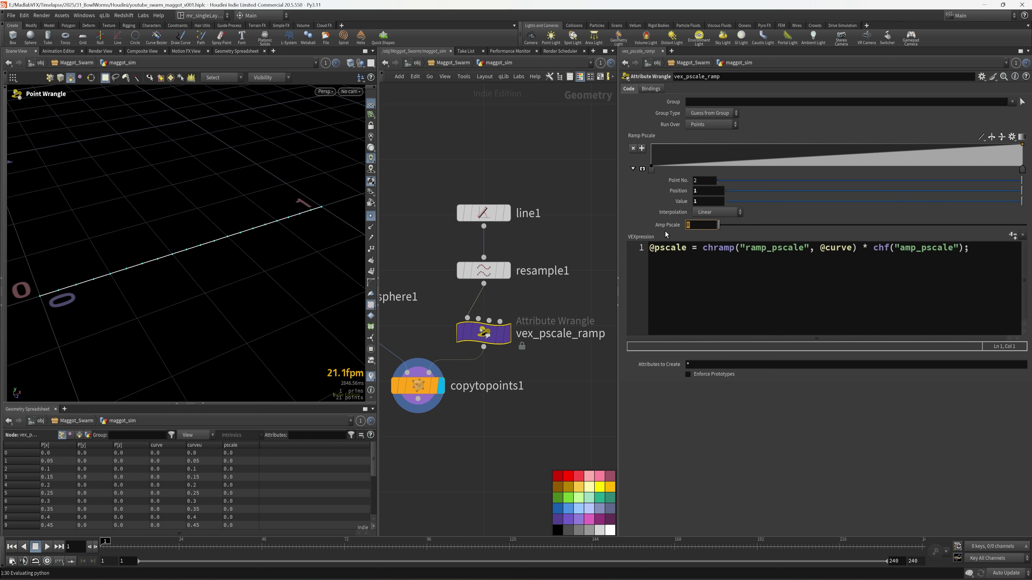
{"action": "type", "text": "0.1"}
{"action": "key", "text": "Return"}
Shape the Ramp Pscale as a B-Spline with a start value about 0.11, an added point about a third along, and an end value about 0.74
{"action": "left_click", "coordinate": [643, 169]}
{"action": "left_click", "coordinate": [981, 137]}
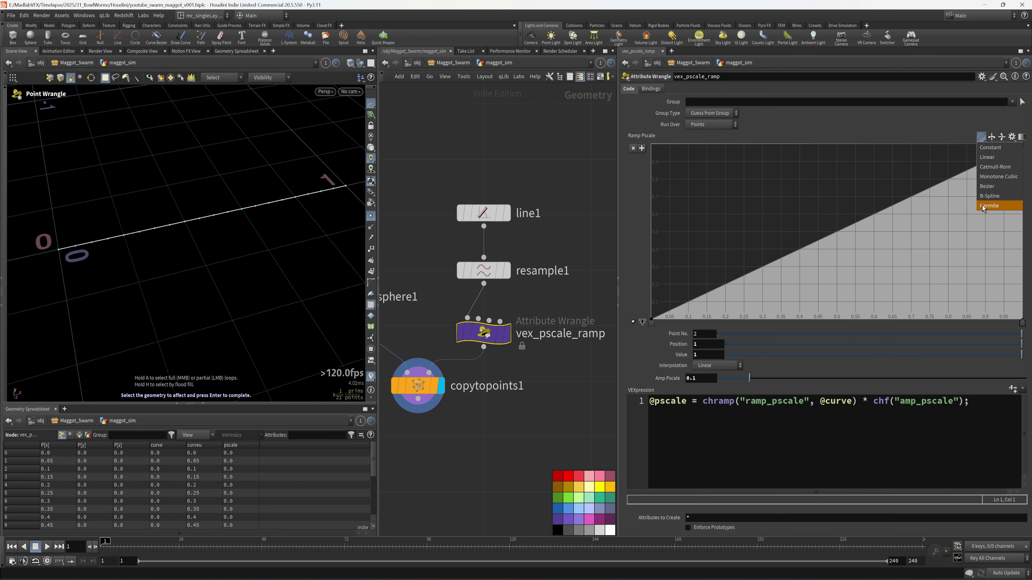
{"action": "left_click", "coordinate": [988, 196]}
{"action": "left_click_drag", "start_coordinate": [873, 212], "coordinate": [769, 143]}
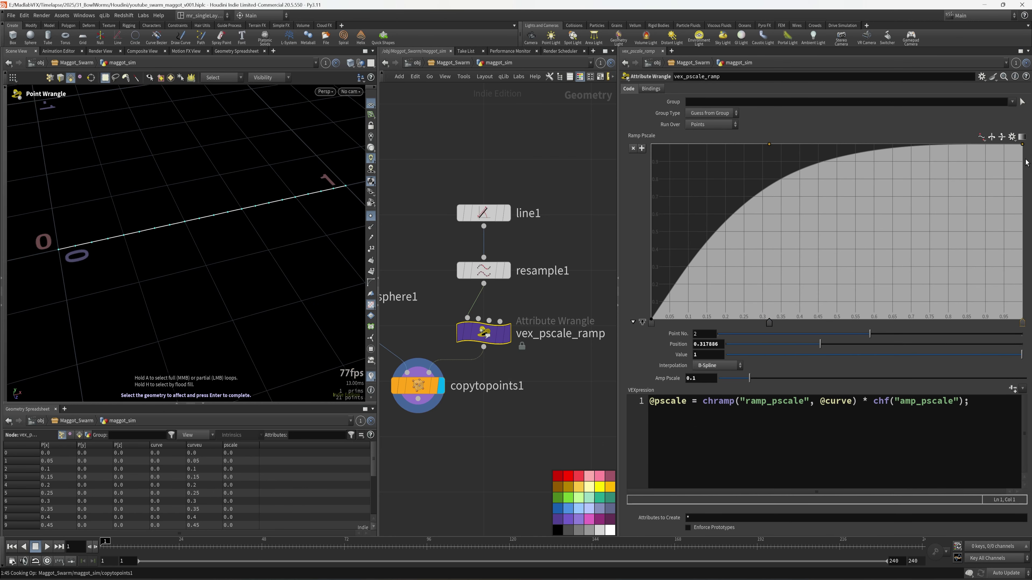
{"action": "left_click_drag", "start_coordinate": [1022, 145], "coordinate": [1022, 189]}
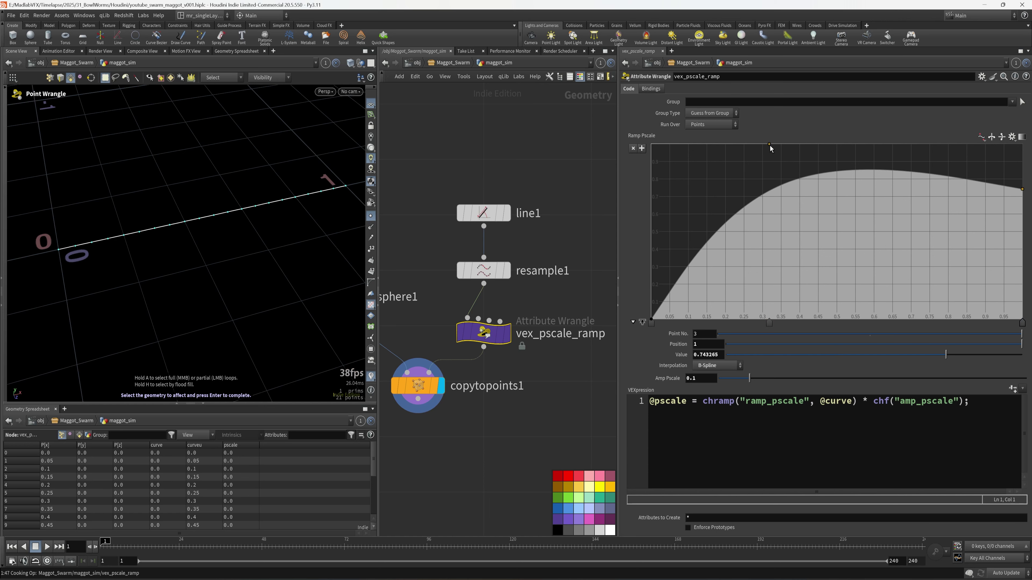
{"action": "left_click_drag", "start_coordinate": [769, 145], "coordinate": [776, 190]}
{"action": "left_click_drag", "start_coordinate": [651, 319], "coordinate": [651, 300]}
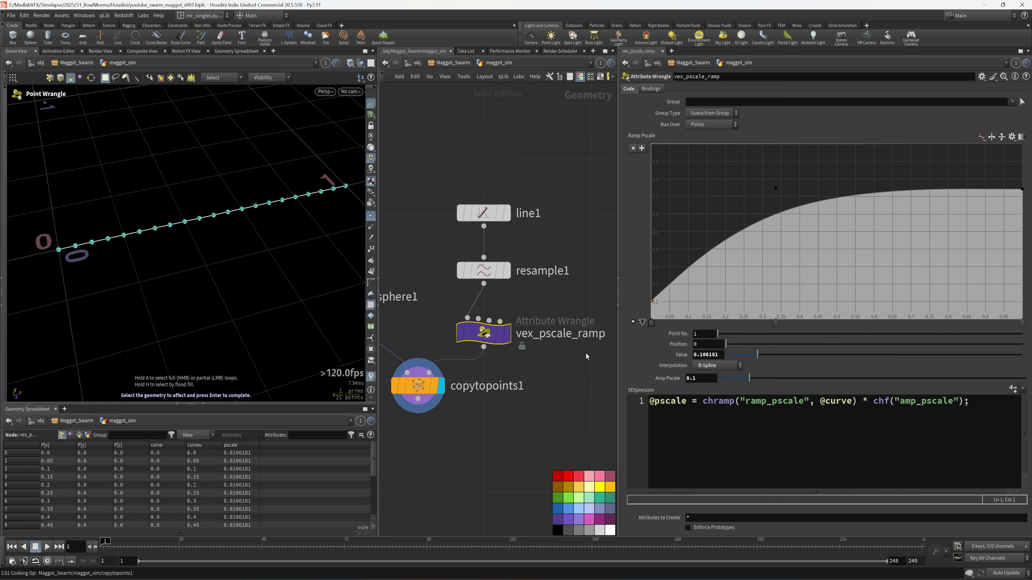
Select copytopoints1, turn off the point markers in the viewport and inspect the copied spheres
{"action": "left_click", "coordinate": [425, 386]}
{"action": "left_click_drag", "start_coordinate": [267, 274], "coordinate": [286, 270], "text": "alt"}
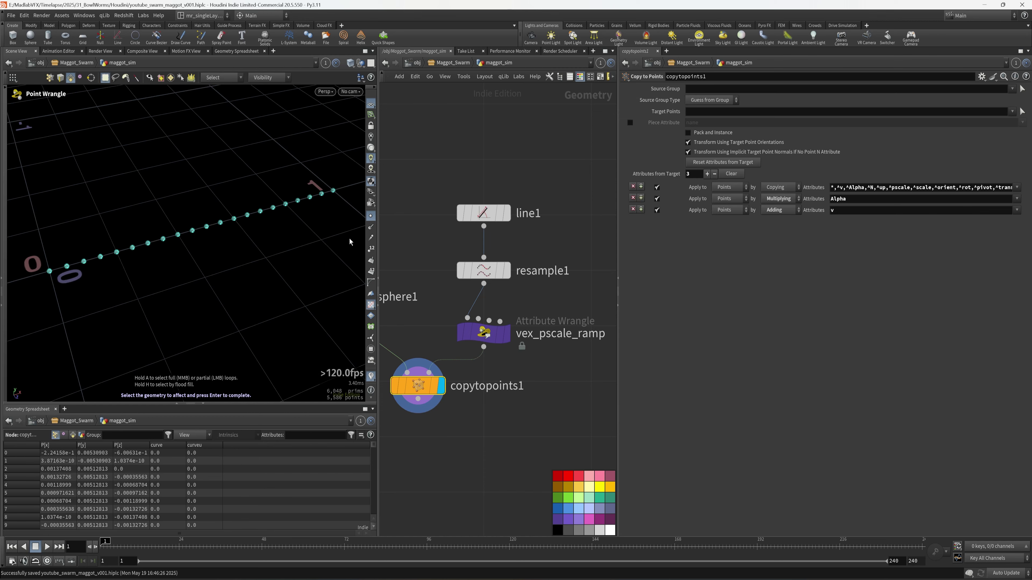
{"action": "left_click", "coordinate": [372, 216]}
{"action": "right_click_drag", "start_coordinate": [210, 229], "coordinate": [209, 261], "text": "alt"}
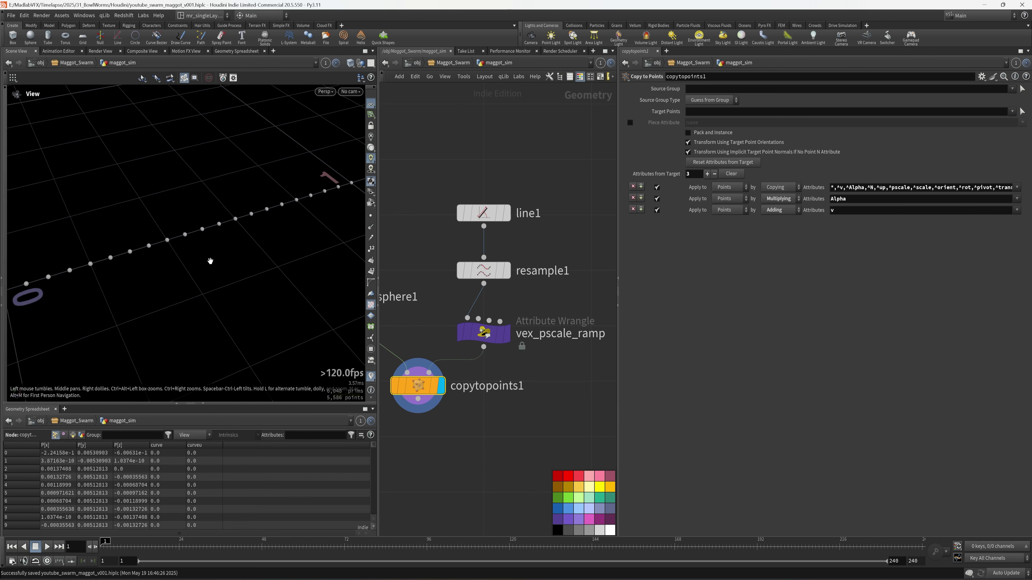
{"action": "left_click_drag", "start_coordinate": [209, 261], "coordinate": [221, 257], "text": "alt"}
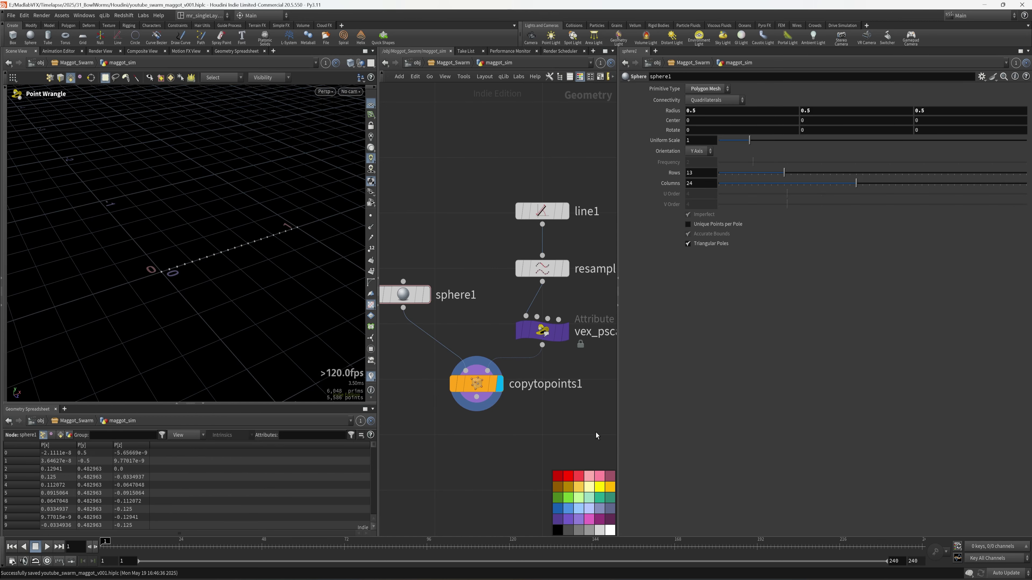
{"action": "left_click", "coordinate": [541, 331]}
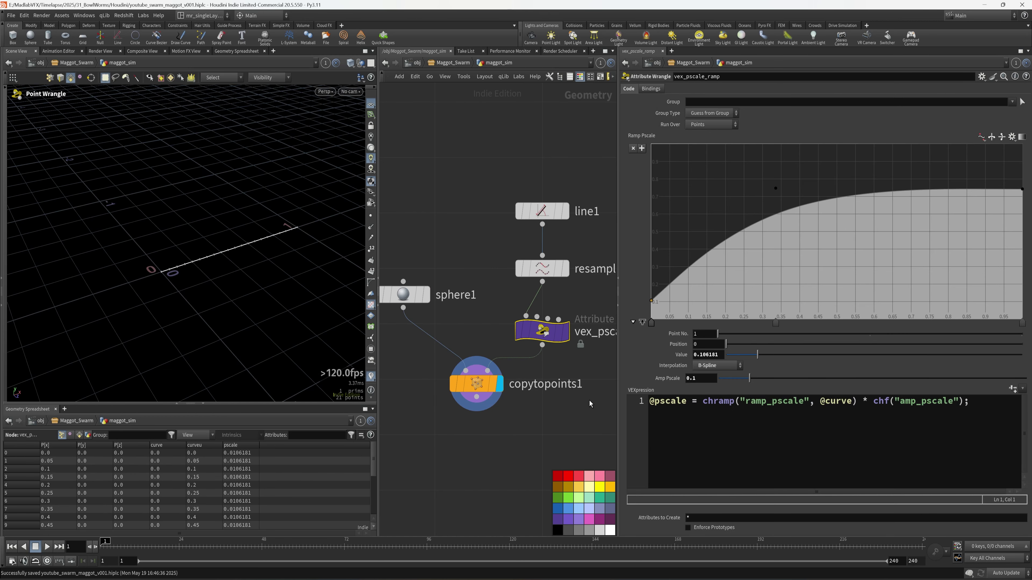
{"action": "middle_click_drag", "start_coordinate": [589, 400], "coordinate": [566, 399]}
{"action": "left_click", "coordinate": [855, 402]}
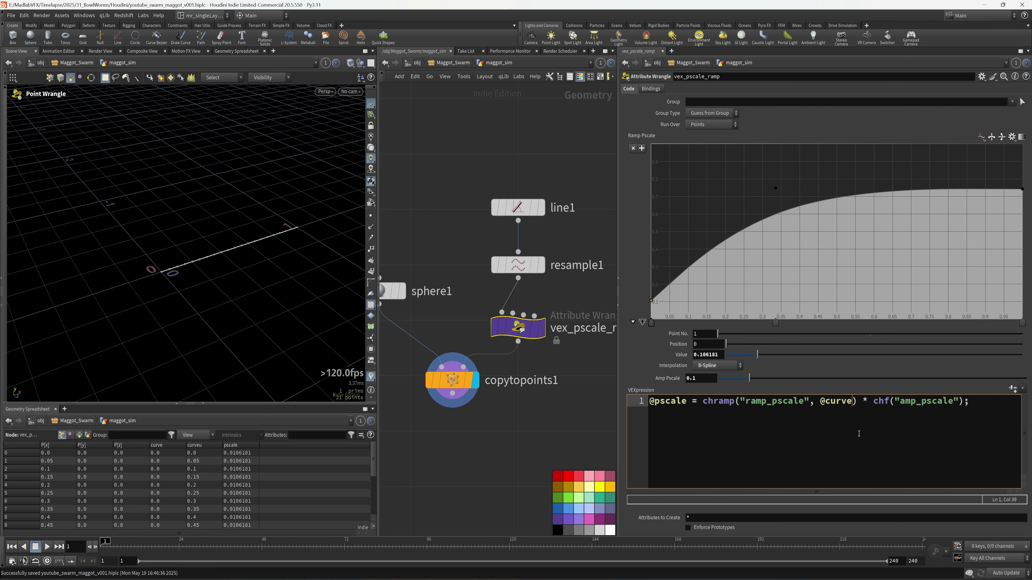
{"action": "left_click", "coordinate": [530, 421]}
{"action": "left_click_drag", "start_coordinate": [244, 265], "coordinate": [205, 267], "text": "alt"}
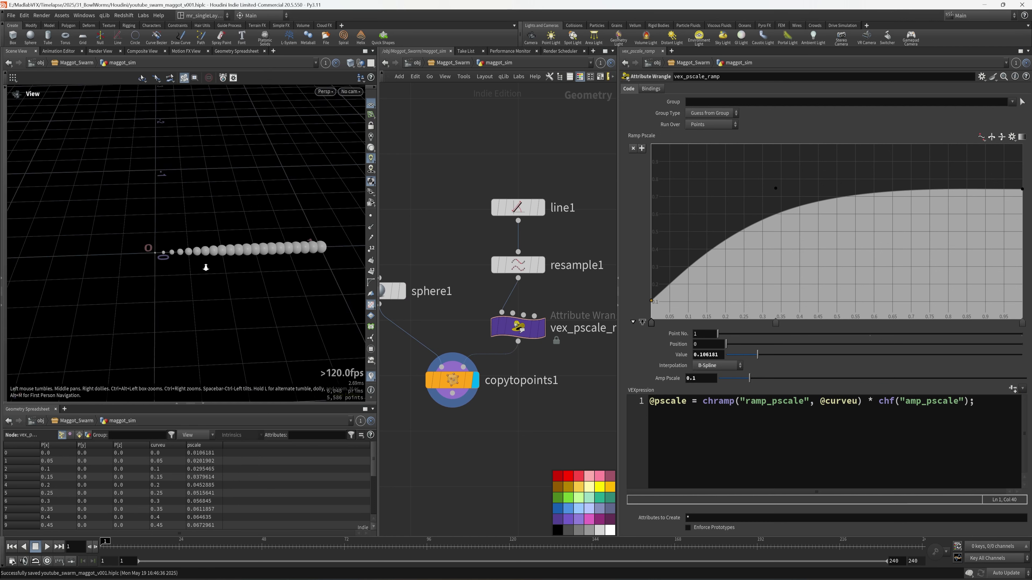
{"action": "right_click_drag", "start_coordinate": [205, 268], "coordinate": [187, 265], "text": "alt"}
{"action": "left_click_drag", "start_coordinate": [187, 265], "coordinate": [216, 265], "text": "alt"}
{"action": "right_click_drag", "start_coordinate": [216, 264], "coordinate": [199, 265], "text": "alt"}
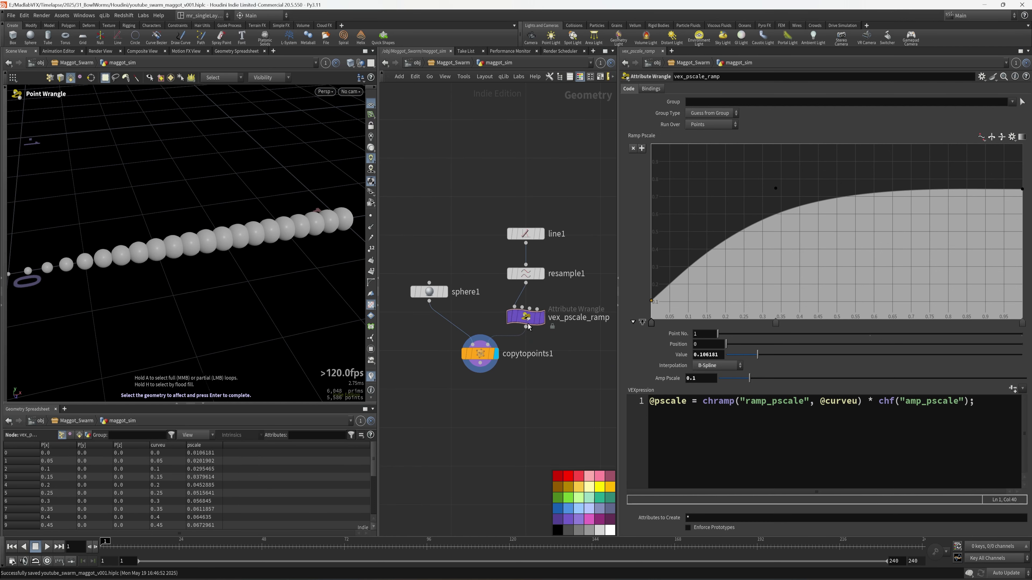
Increase Amp Pscale on vex_pscale_ramp to 0.1818 so the spheres overlap into a body
{"action": "left_click", "coordinate": [529, 318]}
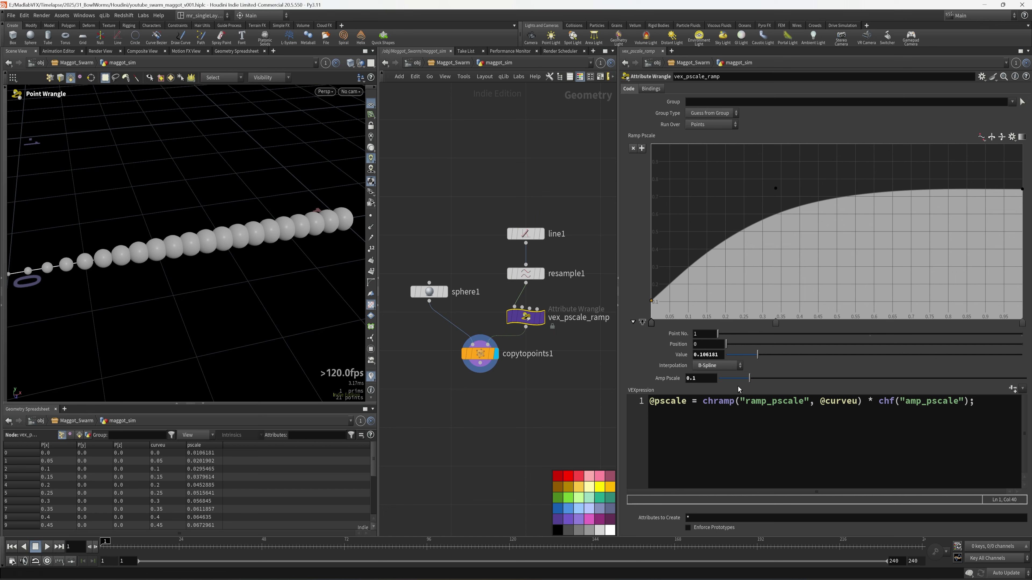
{"action": "left_click_drag", "start_coordinate": [749, 378], "coordinate": [774, 378]}
{"action": "key", "text": "Escape"}
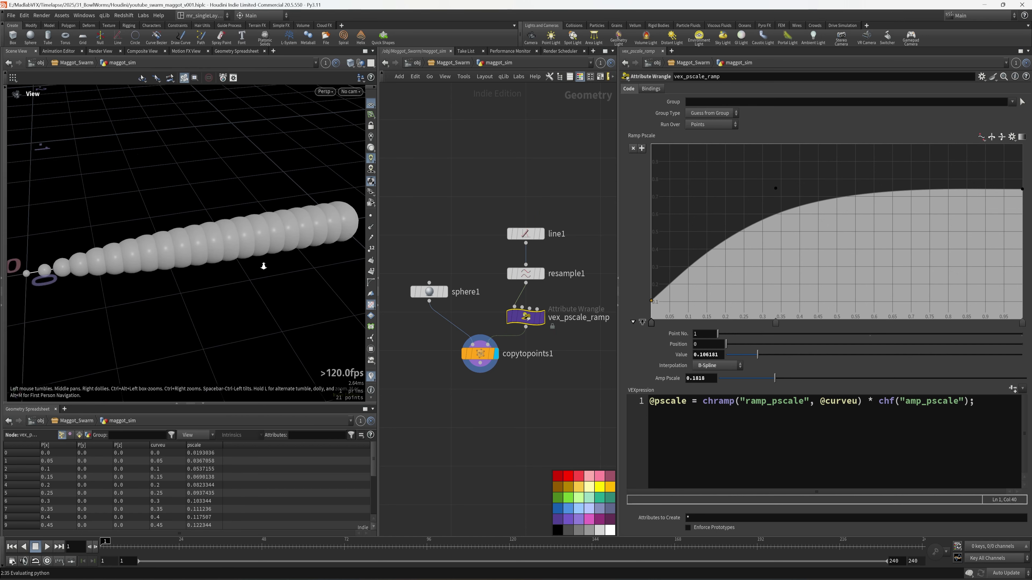
{"action": "left_click_drag", "start_coordinate": [264, 266], "coordinate": [243, 268]}
{"action": "key", "text": "Return"}
Lower the end point of the pscale ramp and raise its middle point slightly, then check the tapered body
{"action": "left_click_drag", "start_coordinate": [1022, 190], "coordinate": [1022, 229]}
{"action": "left_click_drag", "start_coordinate": [776, 194], "coordinate": [774, 173]}
{"action": "left_click", "coordinate": [567, 273]}
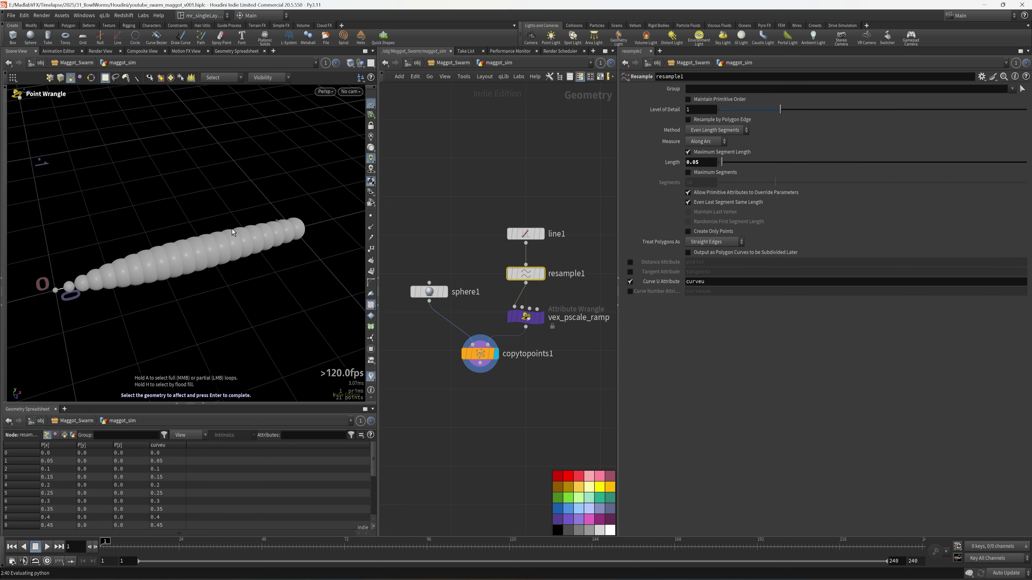
{"action": "left_click_drag", "start_coordinate": [257, 260], "coordinate": [228, 244], "text": "alt"}
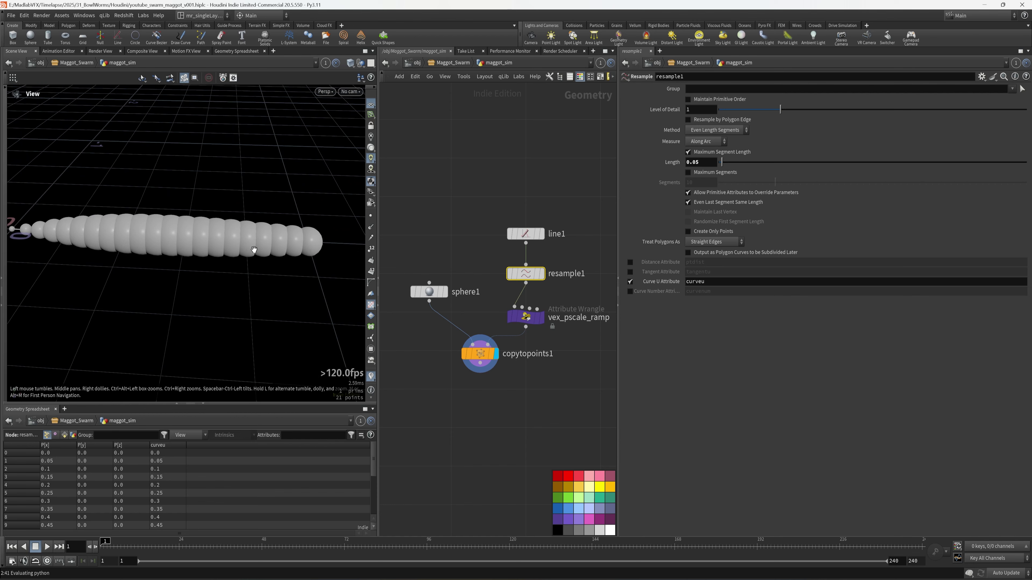
Add a VDB from Polygons node below copytopoints1, feed it the copied spheres and display it
{"action": "key", "text": "Tab"}
{"action": "type", "text": "v"}
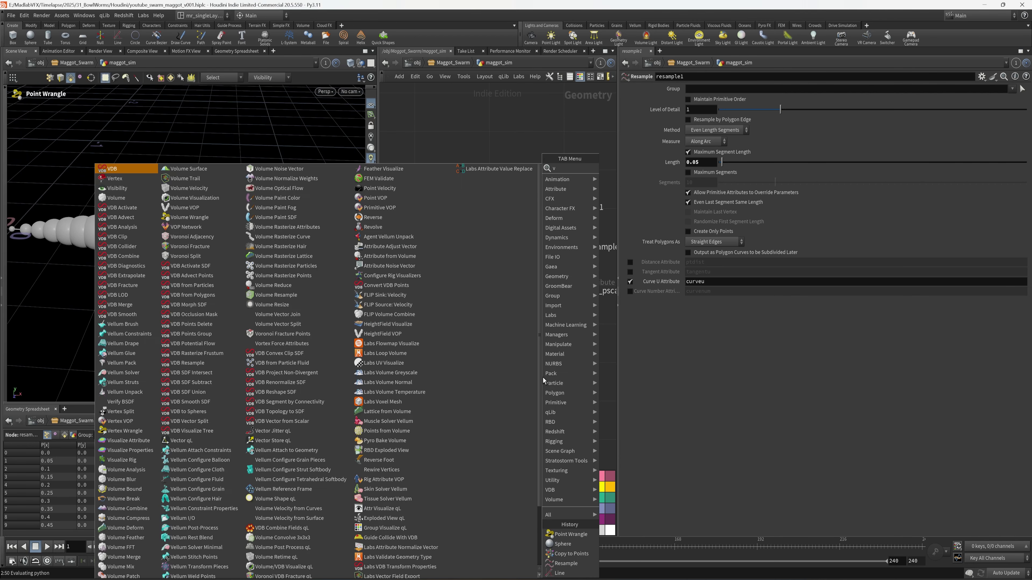
{"action": "key", "text": "Escape"}
{"action": "key", "text": "Tab"}
{"action": "type", "text": "vdb fro"}
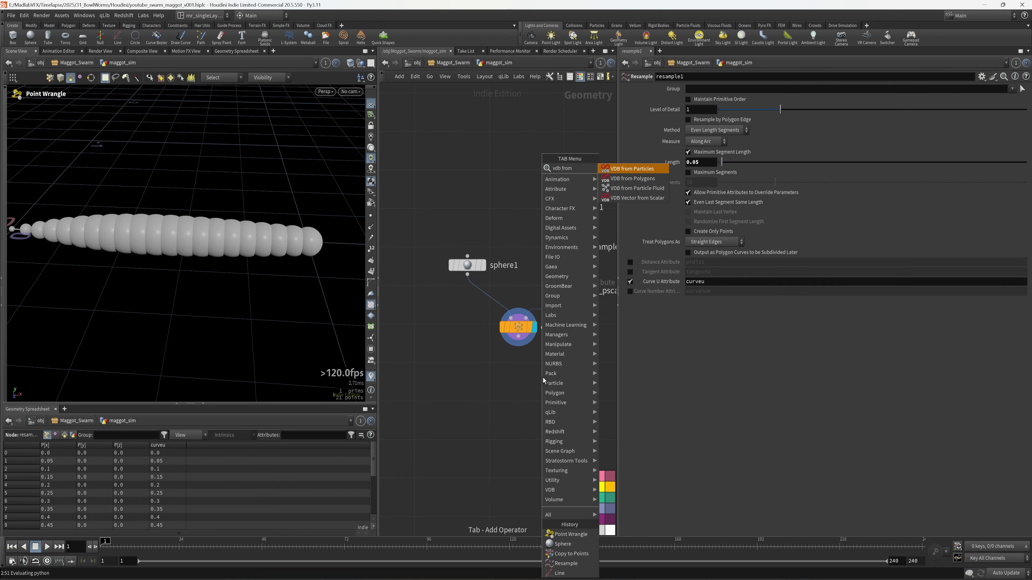
{"action": "key", "text": "Down"}
{"action": "key", "text": "Return"}
{"action": "left_click", "coordinate": [516, 388]}
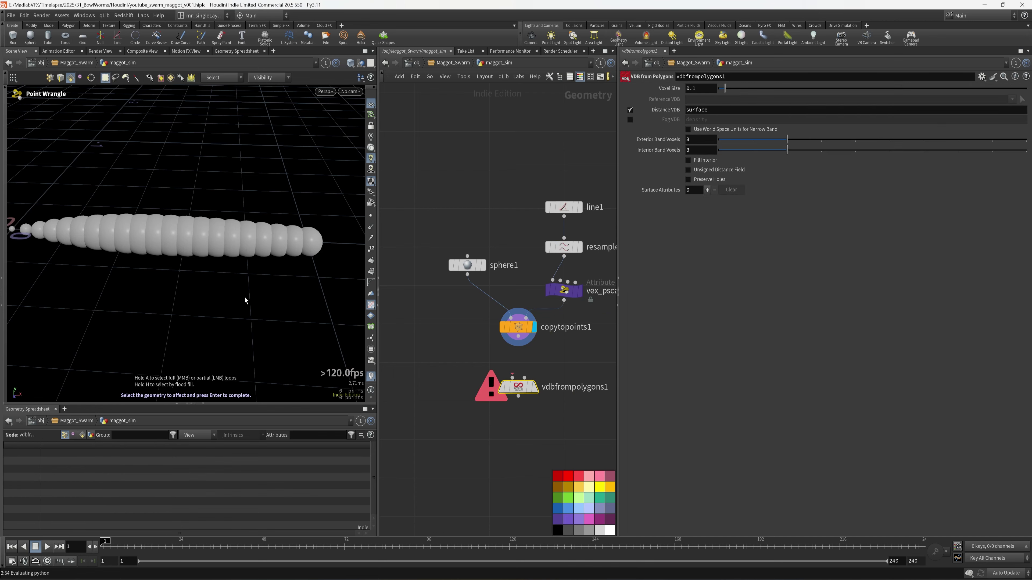
{"action": "left_click_drag", "start_coordinate": [242, 300], "coordinate": [276, 290]}
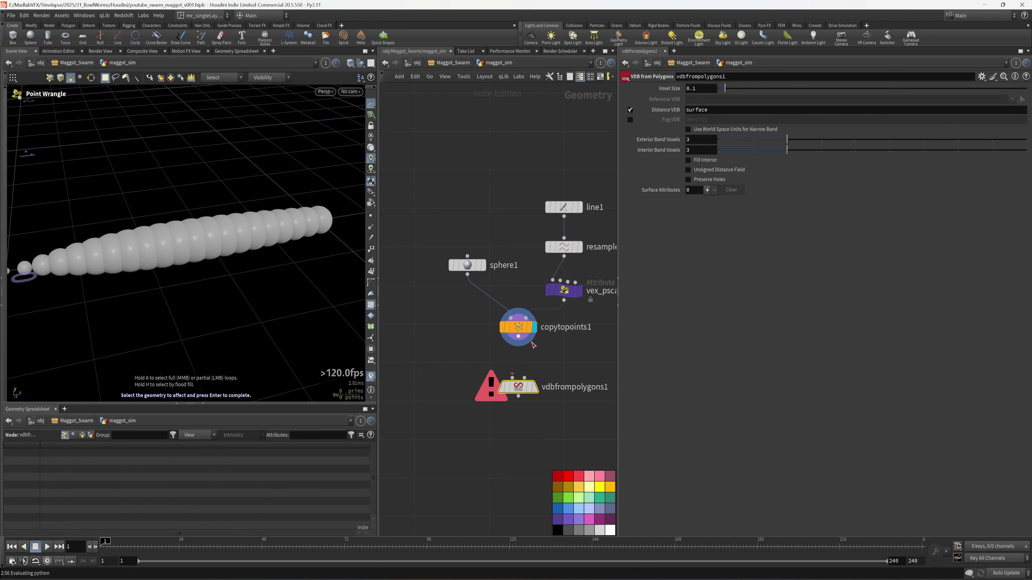
{"action": "left_click_drag", "start_coordinate": [519, 337], "coordinate": [518, 378]}
{"action": "left_click", "coordinate": [535, 387]}
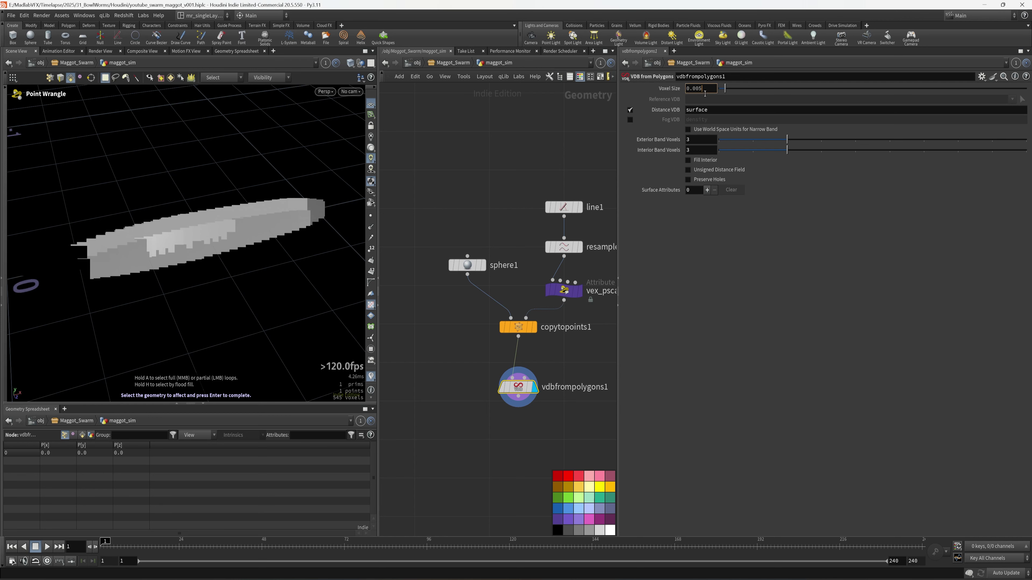
Set the VDB voxel size to 0.005 and save the scene
{"action": "key", "text": "Return"}
{"action": "left_click_drag", "start_coordinate": [203, 156], "coordinate": [203, 253], "text": "alt"}
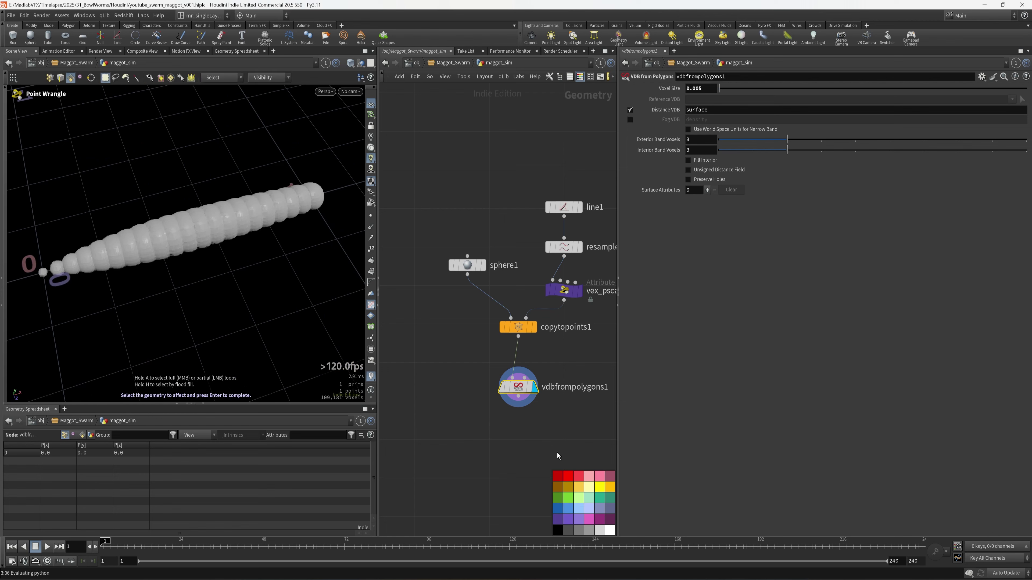
{"action": "middle_click_drag", "start_coordinate": [544, 465], "coordinate": [539, 411]}
{"action": "key", "text": "ctrl+s"}
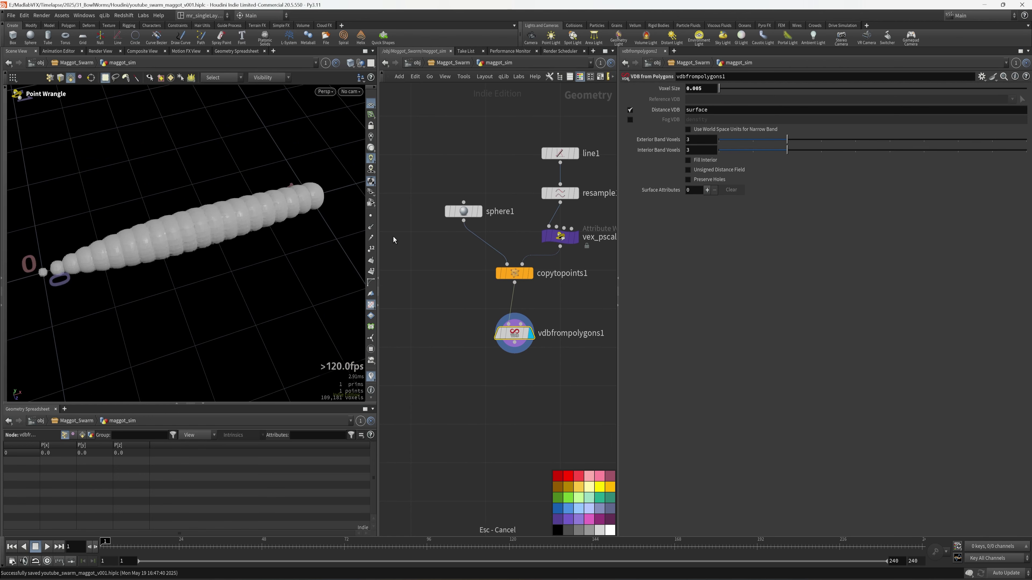
Examine the VDB surface up close for faceting and compare it with the source sphere's mesh
{"action": "scroll", "coordinate": [393, 239], "scroll_direction": "up", "scroll_amount": 2}
{"action": "scroll", "coordinate": [183, 244], "scroll_direction": "up", "scroll_amount": 5}
{"action": "left_click", "coordinate": [477, 204]}
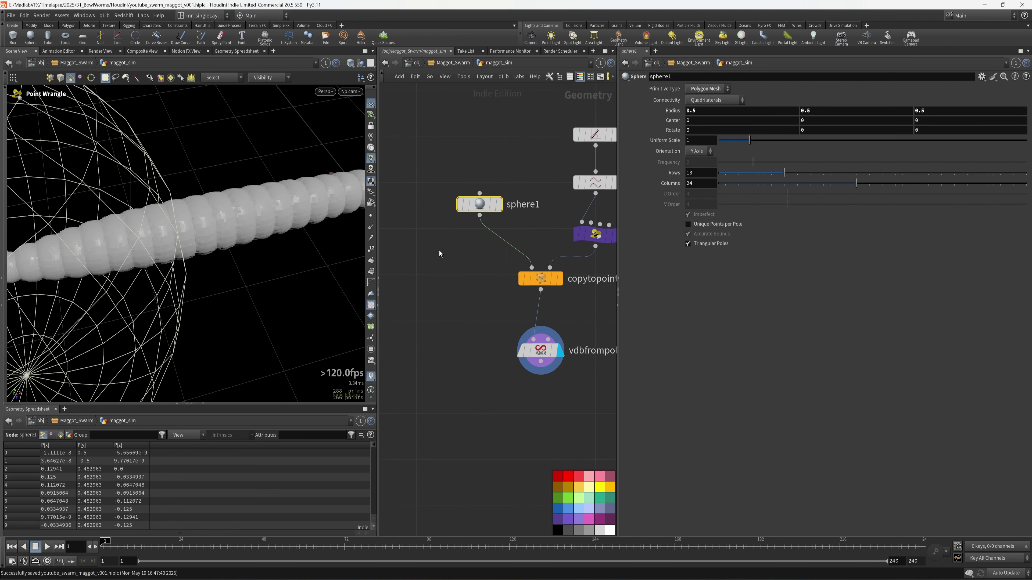
{"action": "key", "text": "Escape"}
{"action": "left_click_drag", "start_coordinate": [359, 270], "coordinate": [204, 273]}
{"action": "middle_click_drag", "start_coordinate": [541, 405], "coordinate": [521, 380]}
{"action": "left_click_drag", "start_coordinate": [556, 359], "coordinate": [480, 298]}
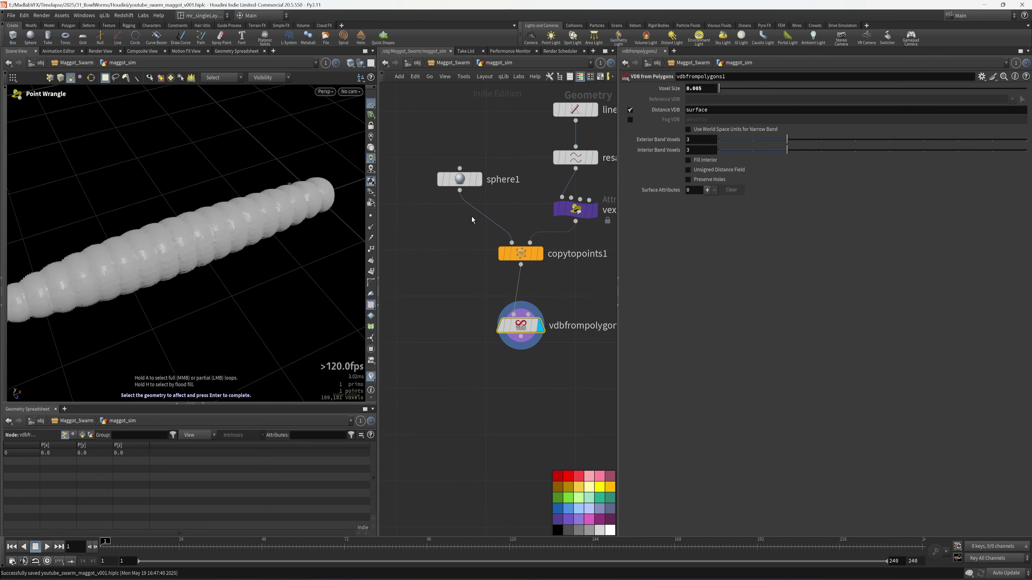
Set the rows and columns of sphere1 to 50 each and save the scene
{"action": "left_click", "coordinate": [460, 179]}
{"action": "left_click_drag", "start_coordinate": [793, 176], "coordinate": [1028, 177]}
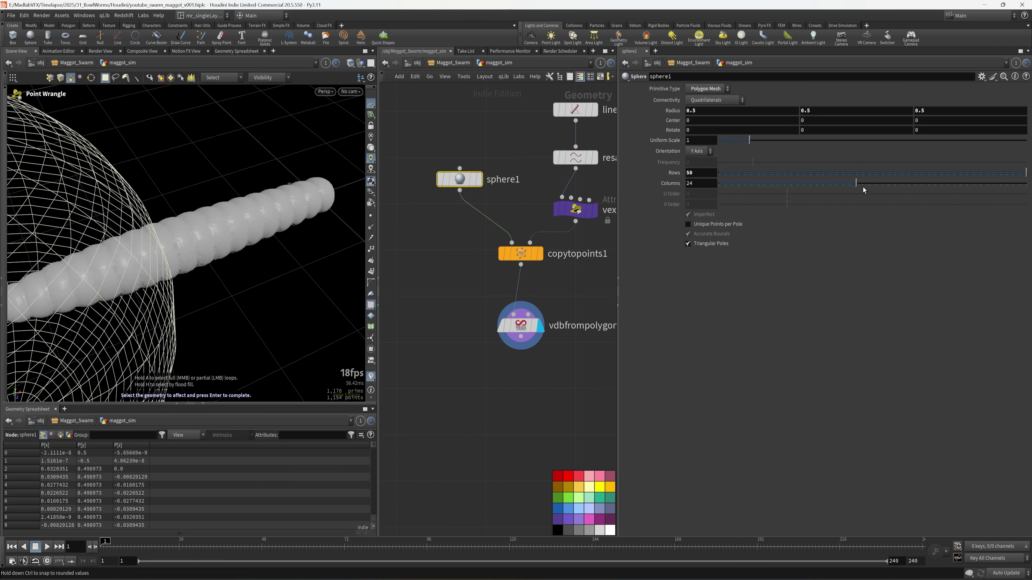
{"action": "left_click_drag", "start_coordinate": [862, 187], "coordinate": [1027, 187]}
{"action": "right_click_drag", "start_coordinate": [53, 235], "coordinate": [52, 241], "text": "alt"}
{"action": "left_click_drag", "start_coordinate": [52, 241], "coordinate": [210, 279]}
{"action": "key", "text": "ctrl+s"}
Add a Convert VDB node connected below vdbfrompolygons1 and display it
{"action": "middle_click_drag", "start_coordinate": [524, 425], "coordinate": [531, 351]}
{"action": "key", "text": "Tab"}
{"action": "type", "text": "conve"}
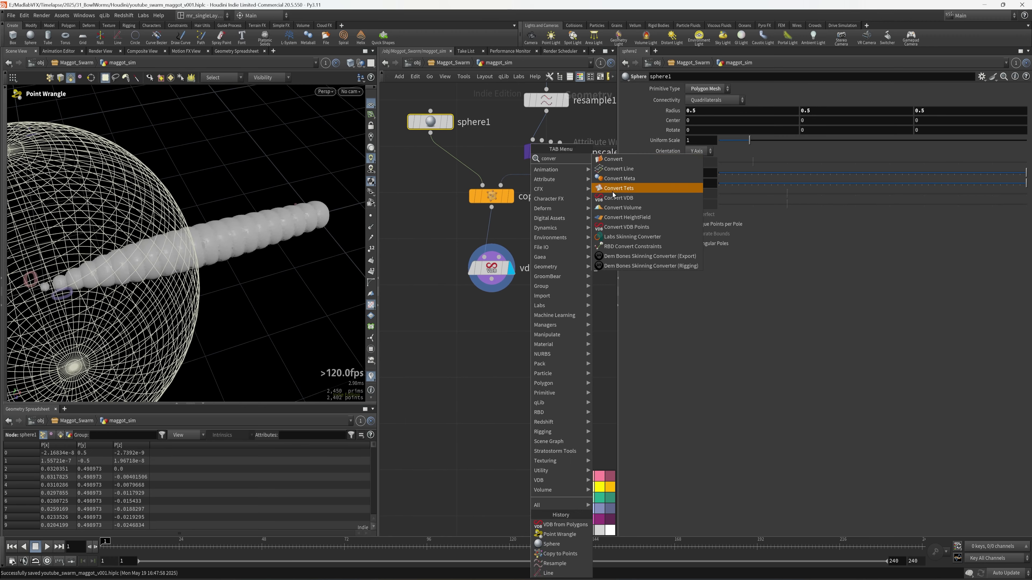
{"action": "left_click", "coordinate": [613, 192]}
{"action": "left_click", "coordinate": [490, 342]}
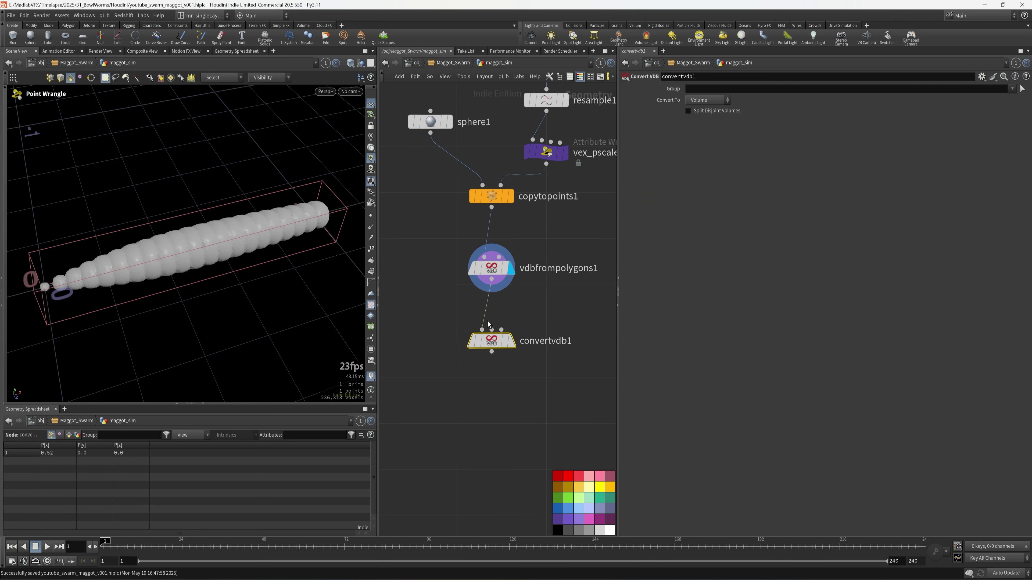
{"action": "left_click", "coordinate": [512, 340]}
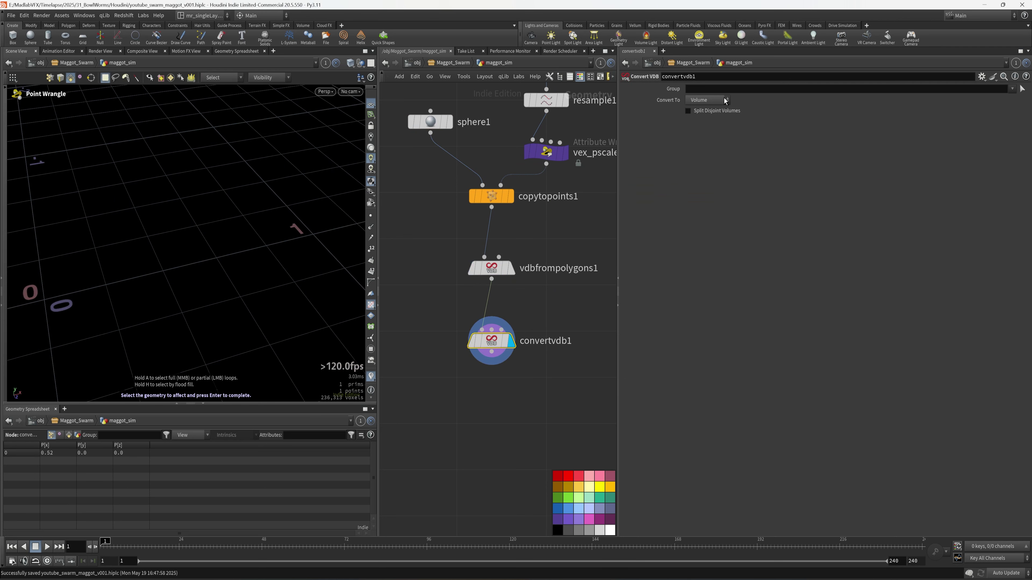
Set Convert To on convertvdb1 to Polygons and inspect the resulting mesh
{"action": "left_click", "coordinate": [707, 100]}
{"action": "left_click", "coordinate": [700, 130]}
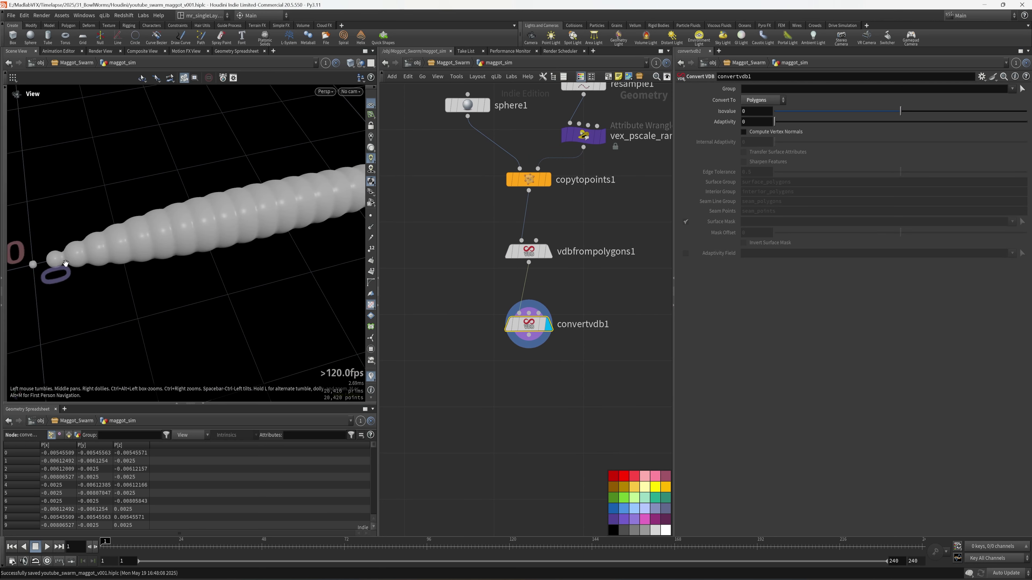
{"action": "key", "text": "Escape"}
{"action": "left_click_drag", "start_coordinate": [299, 314], "coordinate": [219, 313]}
{"action": "scroll", "coordinate": [534, 375], "scroll_direction": "up", "scroll_amount": 2}
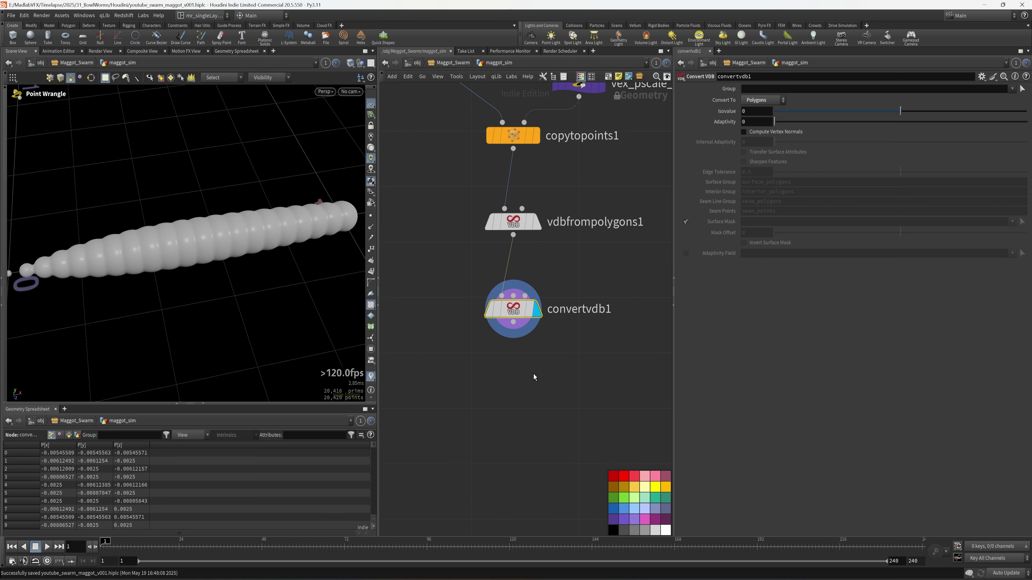
Add a Labs Delete Small Parts node connected below convertvdb1 and display it
{"action": "key", "text": "Tab"}
{"action": "type", "text": "la"}
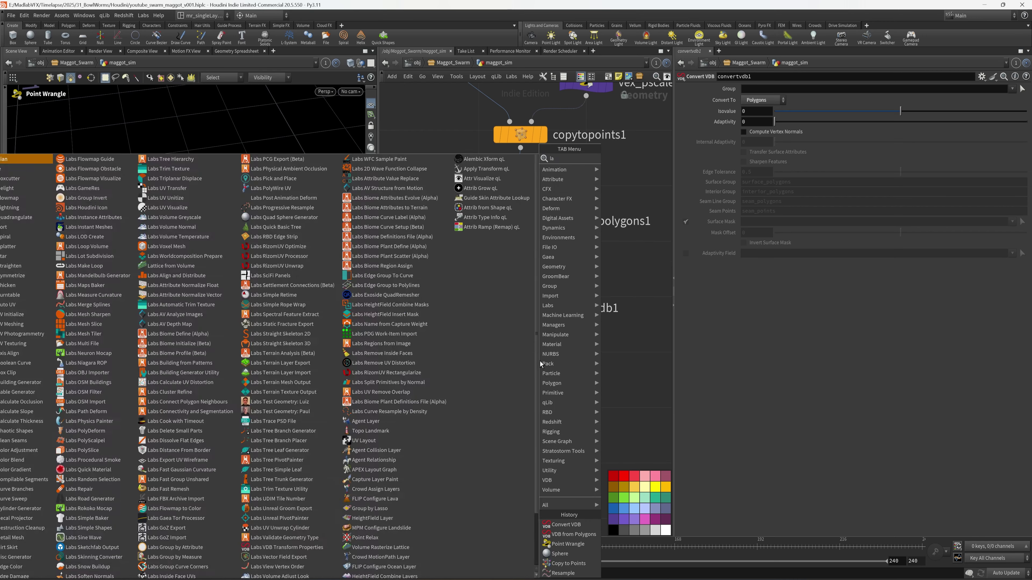
{"action": "type", "text": "s sma"}
{"action": "key", "text": "BackSpace"}
{"action": "key", "text": "BackSpace"}
{"action": "key", "text": "BackSpace"}
{"action": "key", "text": "BackSpace"}
{"action": "key", "text": "BackSpace"}
{"action": "key", "text": "BackSpace"}
{"action": "key", "text": "BackSpace"}
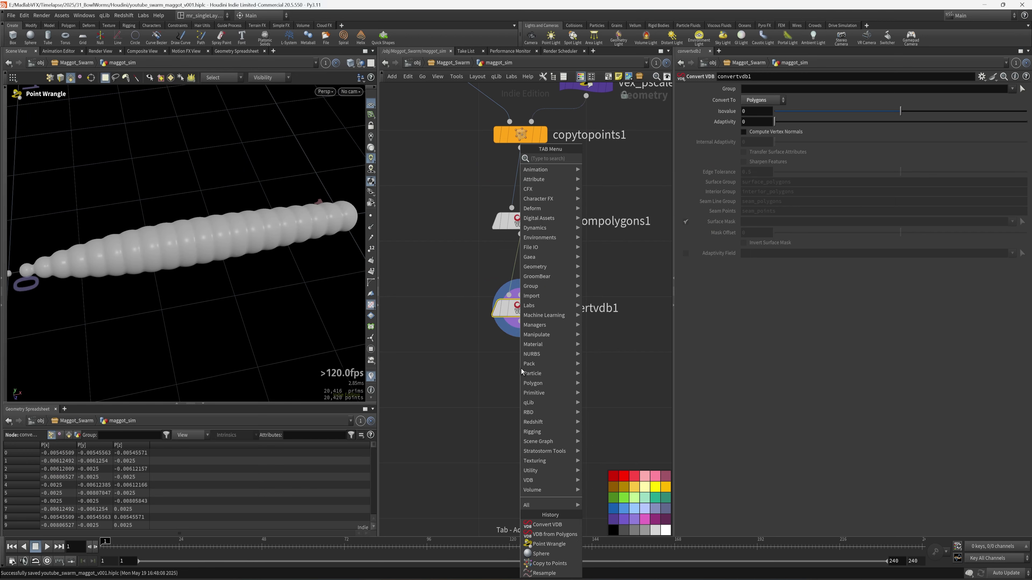
{"action": "type", "text": "small"}
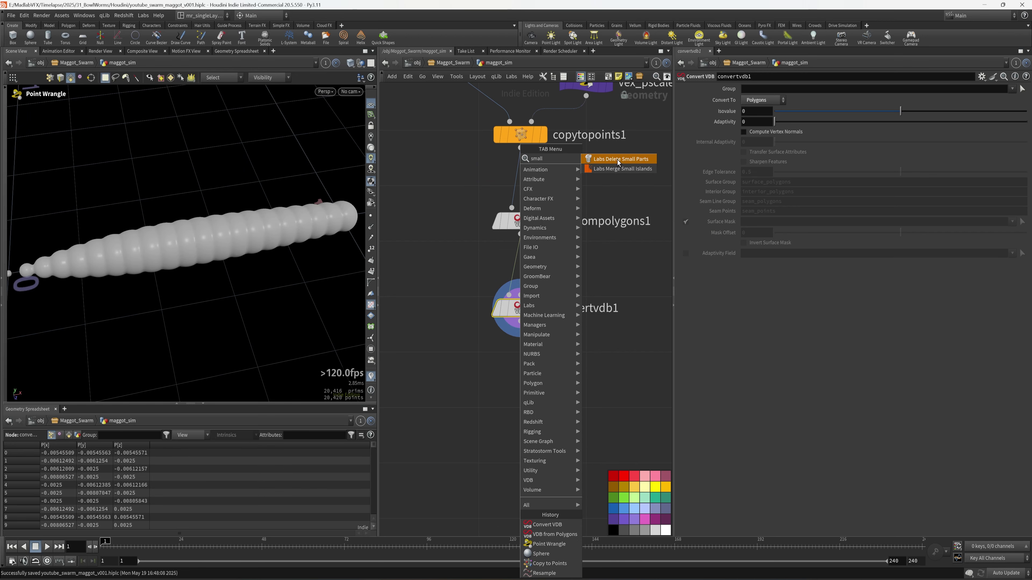
{"action": "left_click", "coordinate": [618, 163]}
{"action": "left_click", "coordinate": [523, 393]}
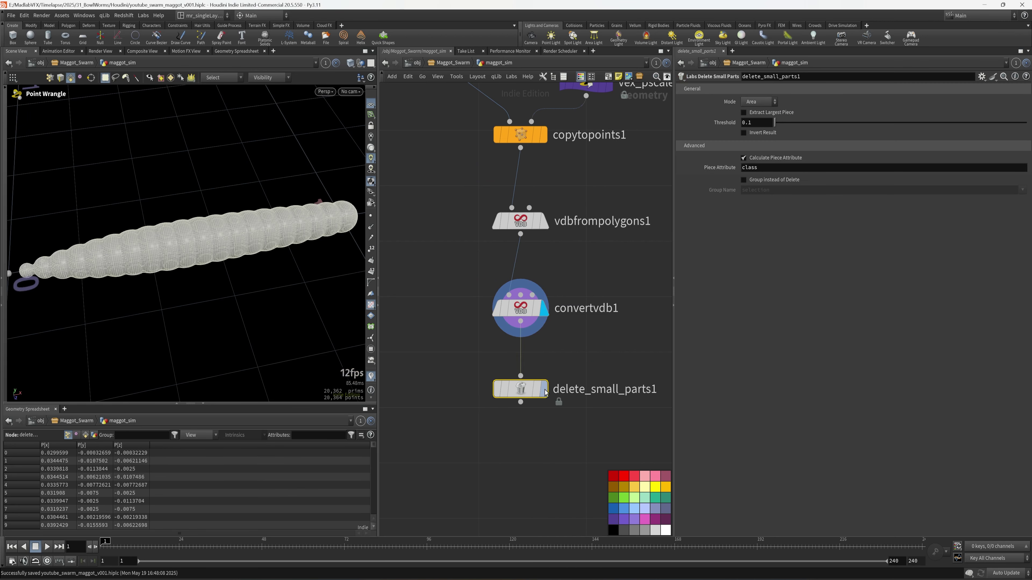
{"action": "right_click_drag", "start_coordinate": [221, 260], "coordinate": [180, 286], "text": "alt"}
{"action": "middle_click_drag", "start_coordinate": [179, 286], "coordinate": [177, 279], "text": "alt"}
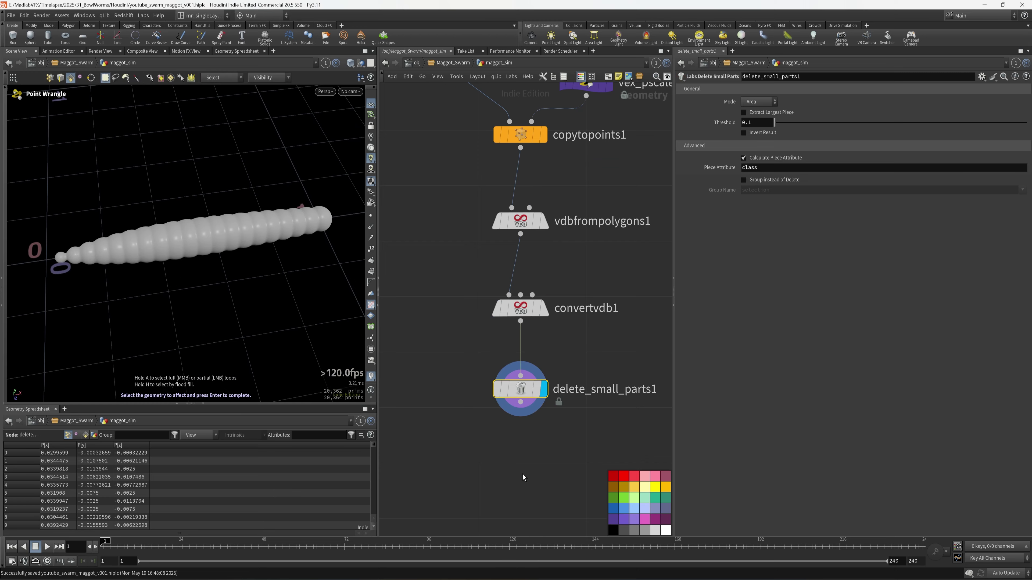
Toggle the bypass on delete_small_parts1 to compare the mesh with and without it, leaving the node active
{"action": "middle_click_drag", "start_coordinate": [528, 462], "coordinate": [528, 417]}
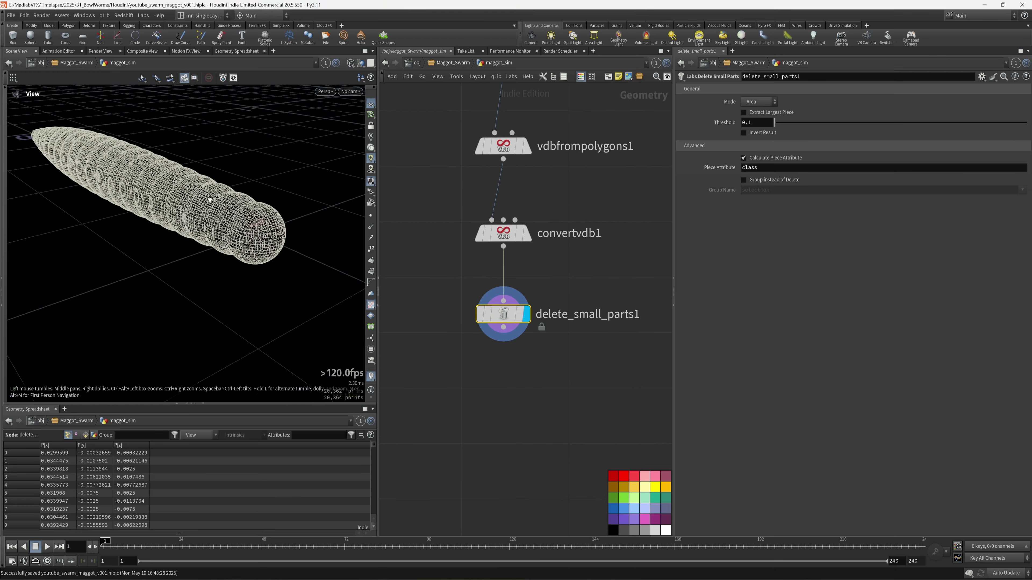
{"action": "mouse_move", "coordinate": [211, 200]}
{"action": "left_mouse_down", "text": "alt"}
{"action": "mouse_move", "coordinate": [219, 209]}
{"action": "mouse_move", "coordinate": [240, 185]}
{"action": "mouse_move", "coordinate": [210, 209]}
{"action": "left_mouse_up", "text": "alt"}
{"action": "middle_click_drag", "start_coordinate": [518, 357], "coordinate": [515, 323]}
{"action": "key", "text": "b"}
{"action": "key", "text": "u"}
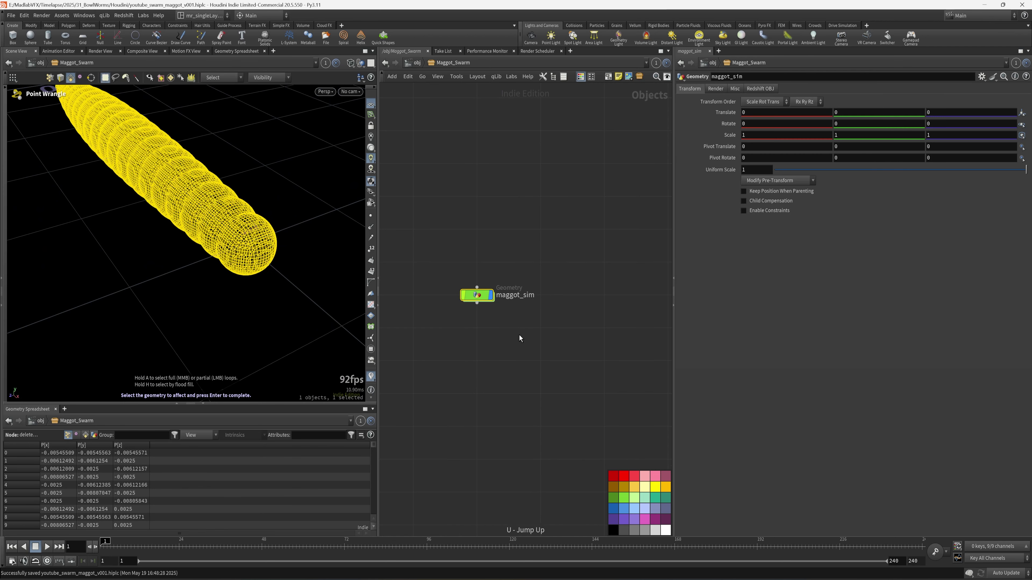
{"action": "double_click", "coordinate": [484, 300]}
{"action": "middle_click_drag", "start_coordinate": [528, 367], "coordinate": [548, 357]}
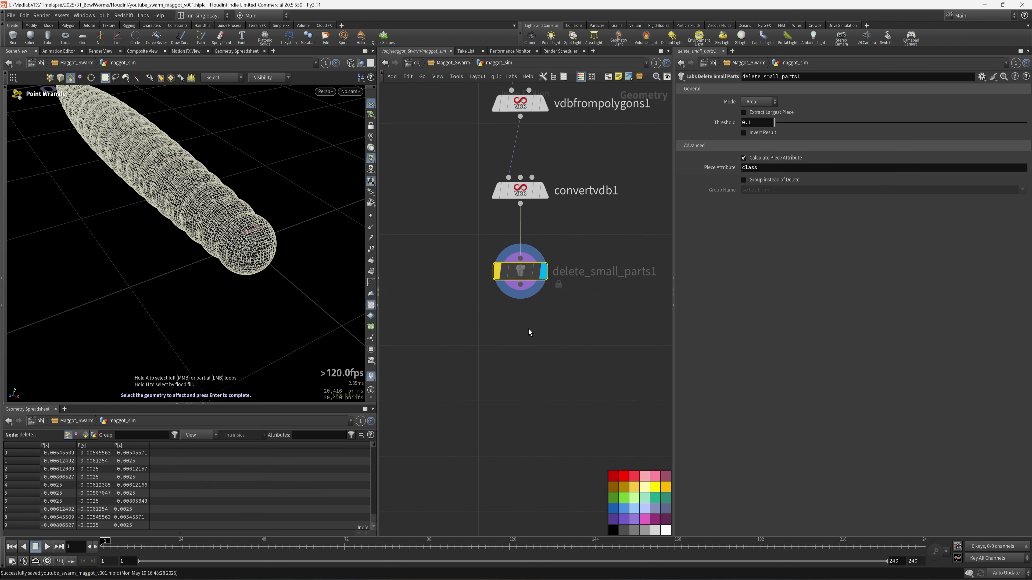
{"action": "left_click", "coordinate": [498, 272]}
{"action": "middle_click_drag", "start_coordinate": [529, 383], "coordinate": [543, 382]}
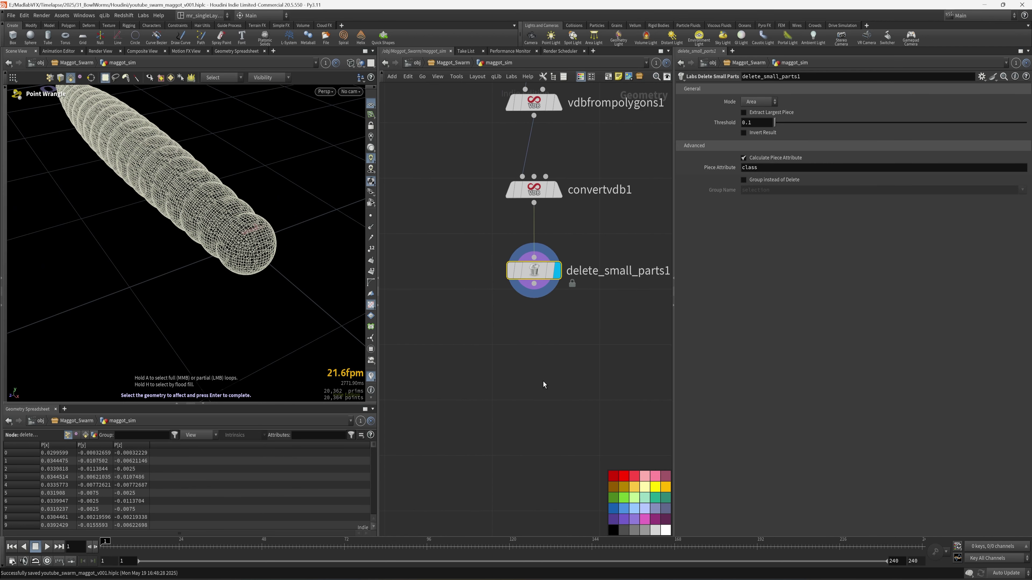
Add a Quad Remesh (Beta) node connected below delete_small_parts1 and display the remeshed body
{"action": "key", "text": "Tab"}
{"action": "type", "text": "quad"}
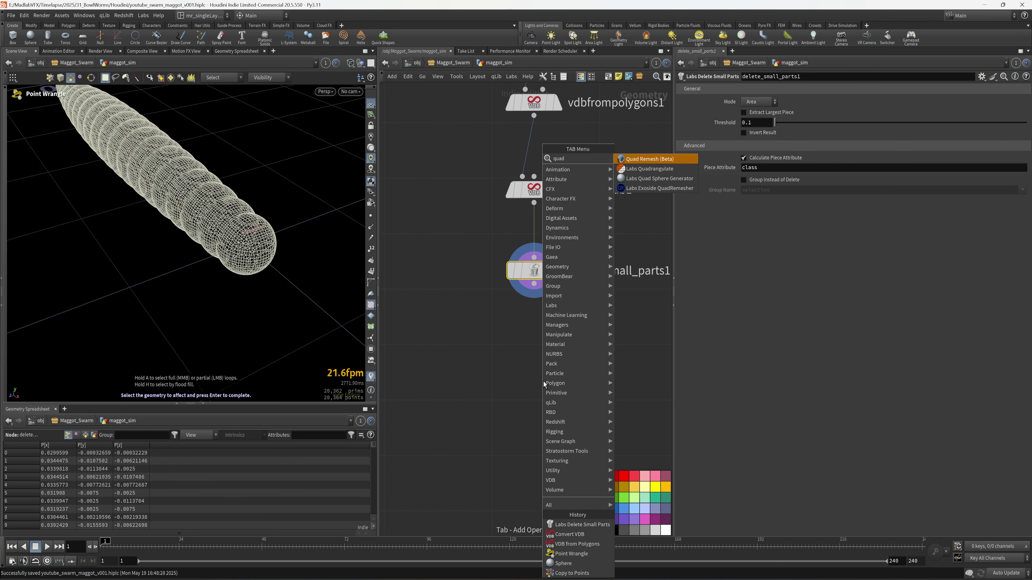
{"action": "left_click", "coordinate": [651, 162]}
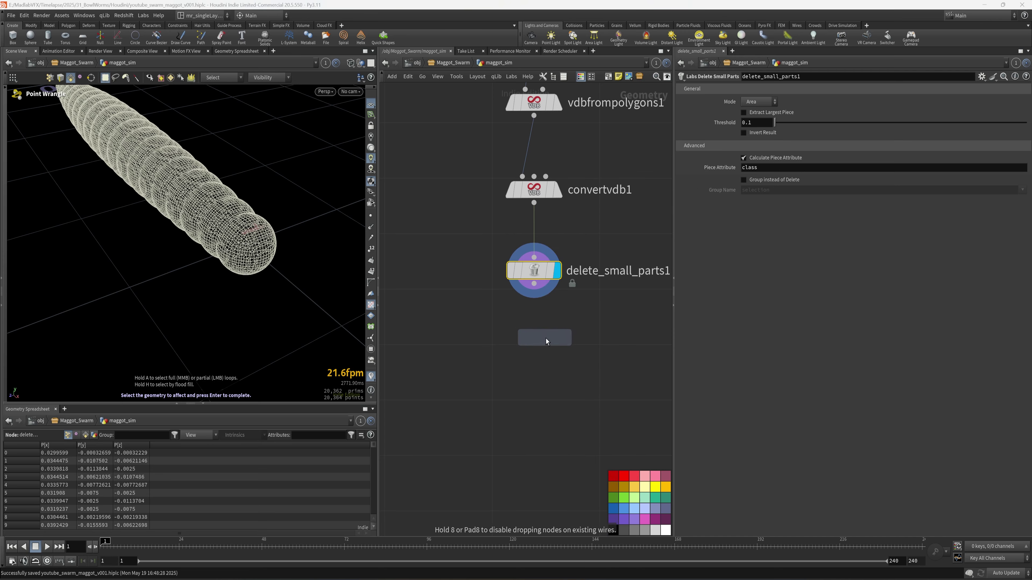
{"action": "left_click", "coordinate": [545, 338]}
{"action": "left_click", "coordinate": [558, 345]}
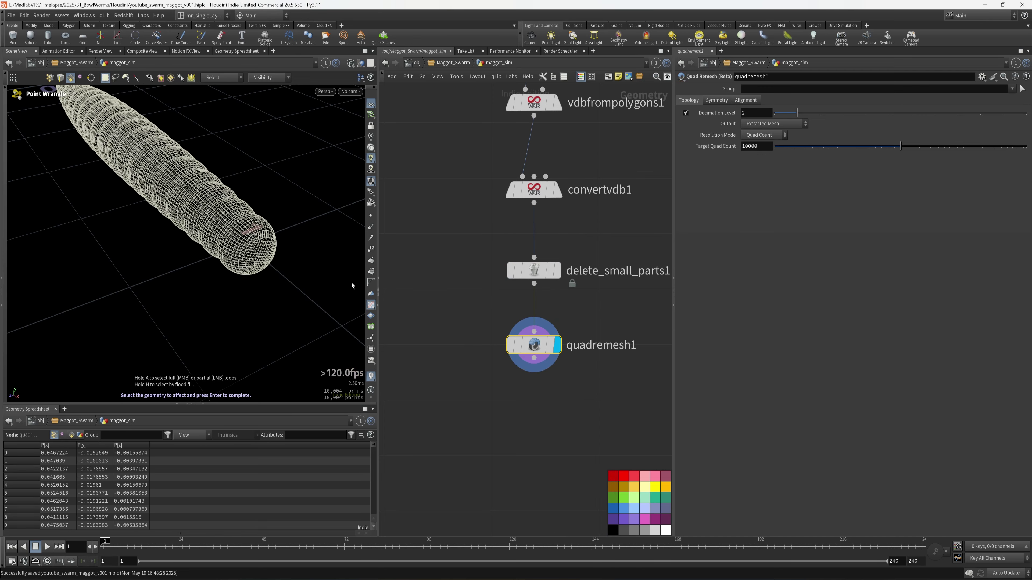
{"action": "mouse_move", "coordinate": [156, 225]}
{"action": "left_mouse_down", "text": "alt"}
{"action": "mouse_move", "coordinate": [175, 201]}
{"action": "mouse_move", "coordinate": [120, 186]}
{"action": "mouse_move", "coordinate": [108, 196]}
{"action": "mouse_move", "coordinate": [152, 208]}
{"action": "left_mouse_up", "text": "alt"}
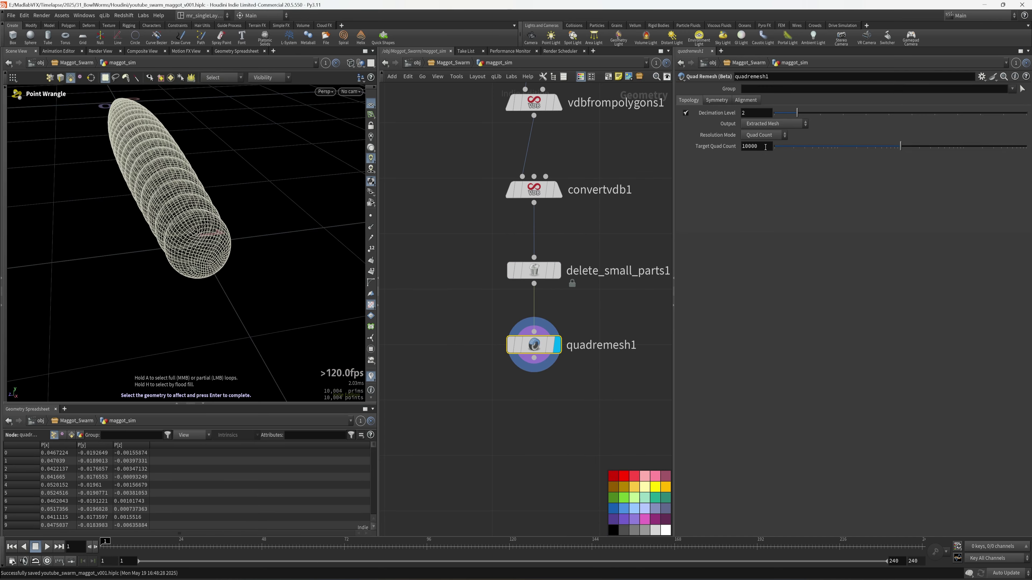
Enable Y and Z symmetry on quadremesh1 and show the body shaded without wireframe
{"action": "left_click", "coordinate": [717, 100]}
{"action": "left_click_drag", "start_coordinate": [243, 211], "coordinate": [316, 239], "text": "alt"}
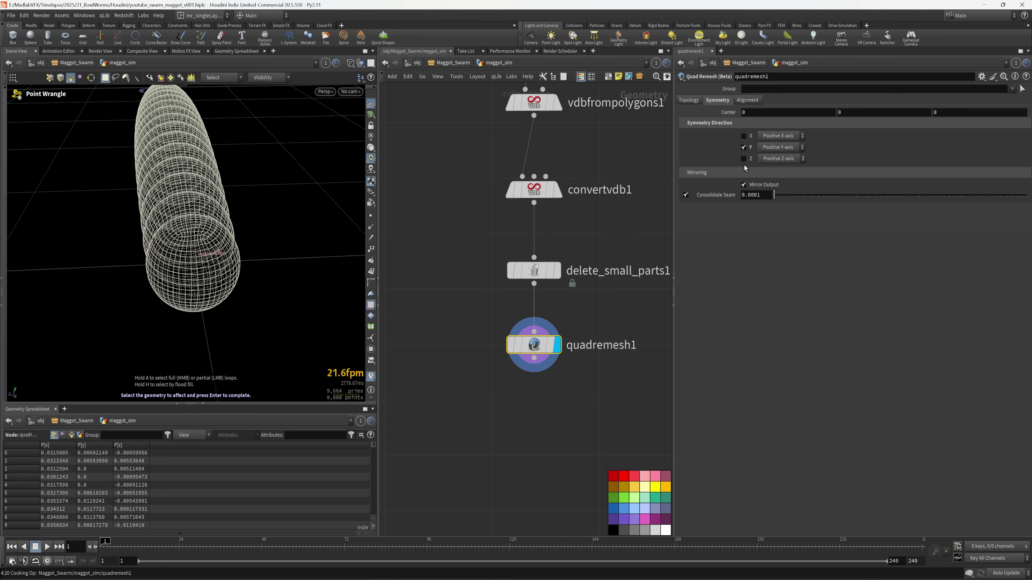
{"action": "mouse_move", "coordinate": [196, 244]}
{"action": "left_mouse_down", "text": "alt"}
{"action": "mouse_move", "coordinate": [239, 250]}
{"action": "mouse_move", "coordinate": [255, 274]}
{"action": "mouse_move", "coordinate": [213, 252]}
{"action": "left_mouse_up", "text": "alt"}
{"action": "key", "text": "shift+w"}
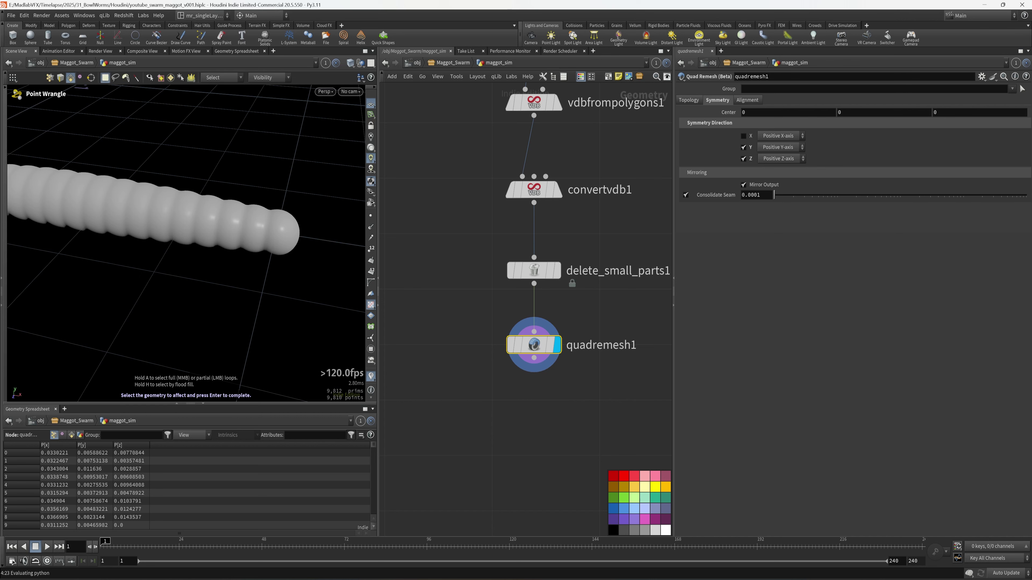
Add a Color node connected below quadremesh1 and display it
{"action": "key", "text": "Tab"}
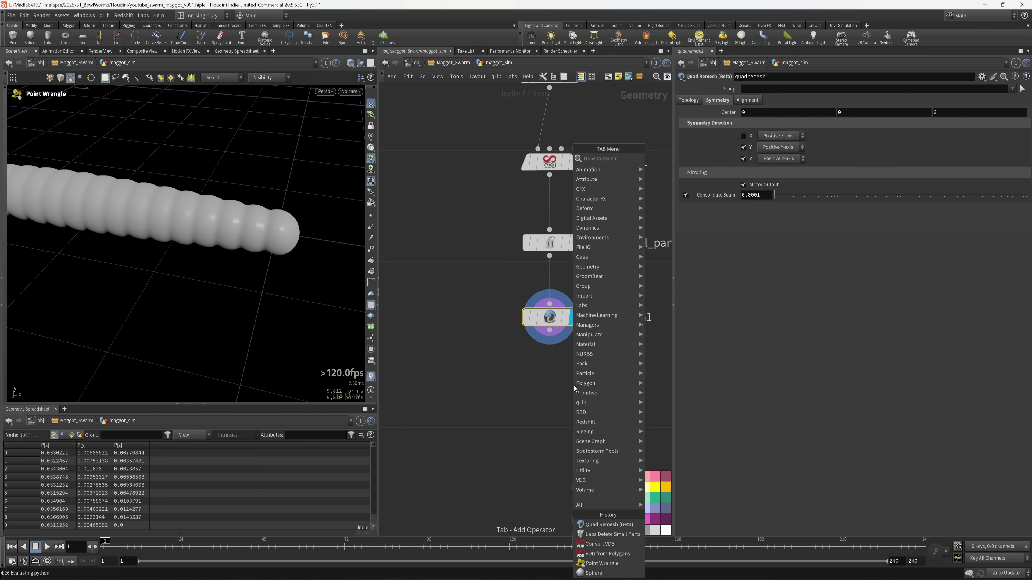
{"action": "type", "text": "colo"}
{"action": "left_click", "coordinate": [662, 159]}
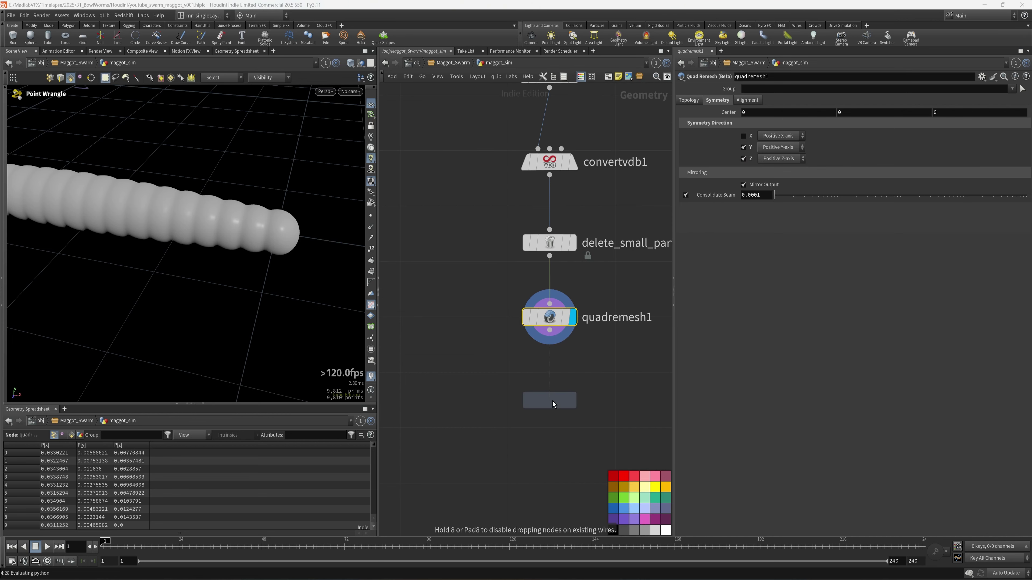
{"action": "left_click", "coordinate": [581, 410]}
{"action": "left_click", "coordinate": [573, 399]}
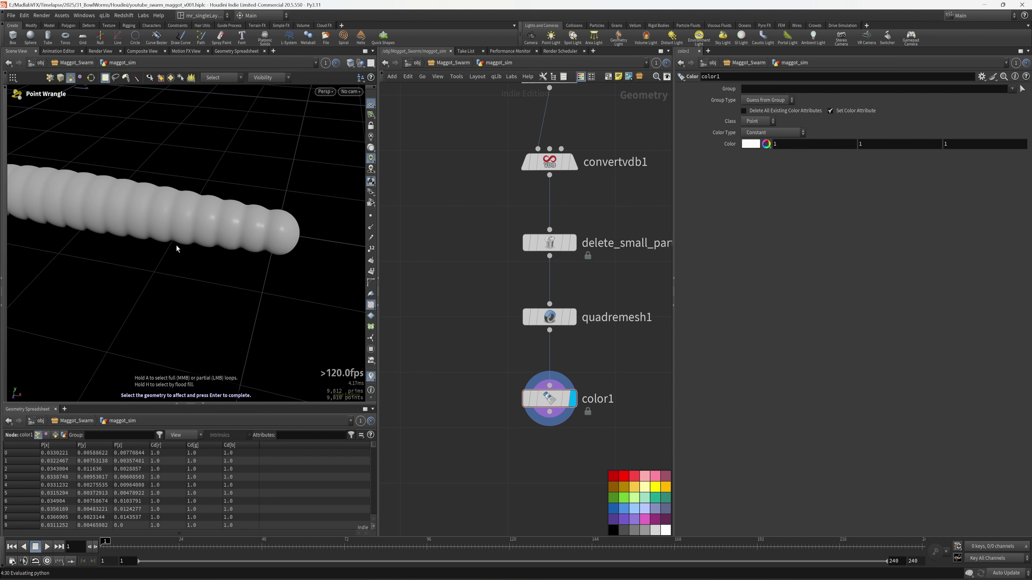
Set the constant color on color1 to orange, with values 1, 0.5, 0
{"action": "left_click", "coordinate": [751, 144]}
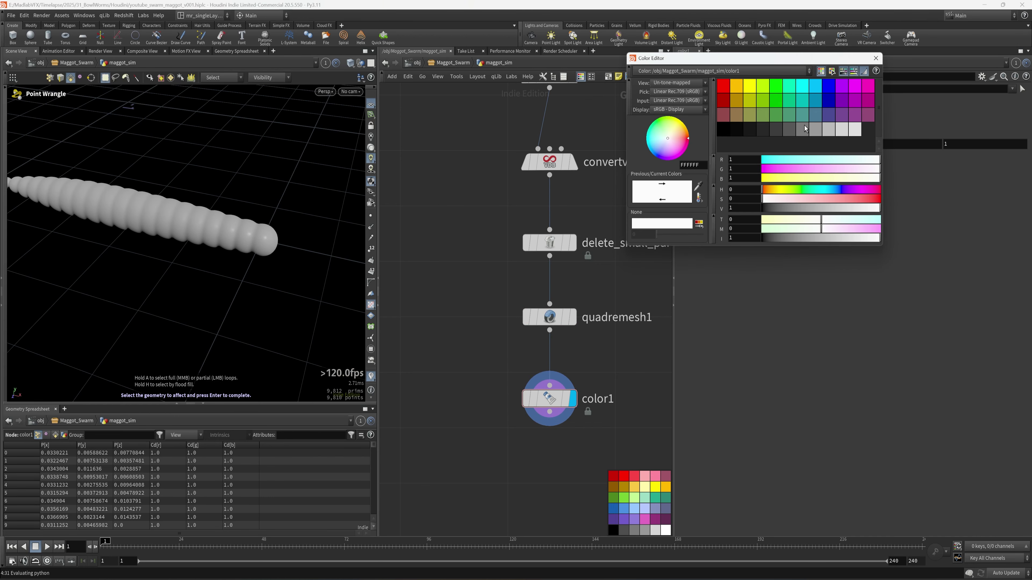
{"action": "left_click", "coordinate": [769, 87]}
{"action": "left_click", "coordinate": [737, 87]}
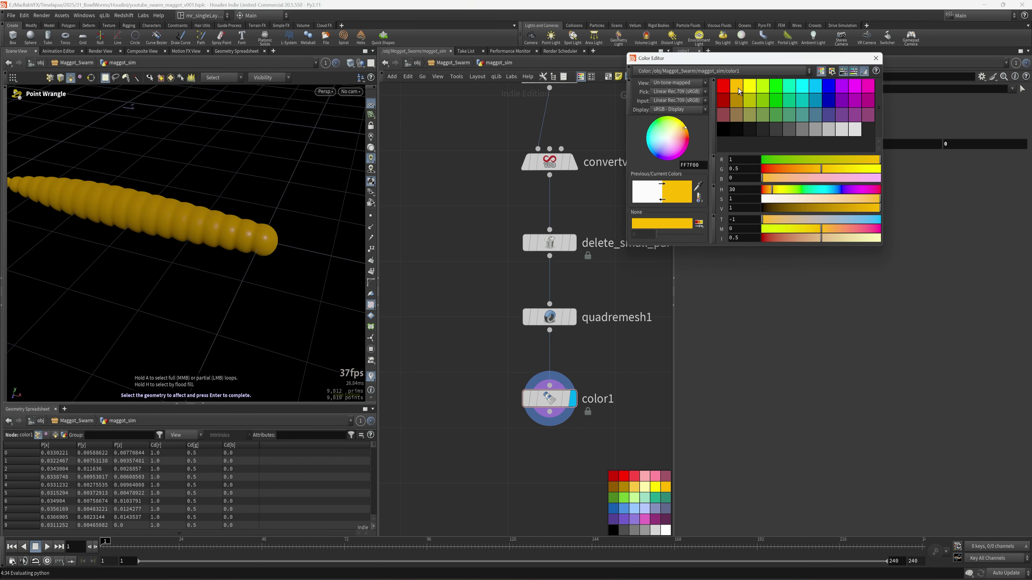
{"action": "left_click", "coordinate": [875, 58]}
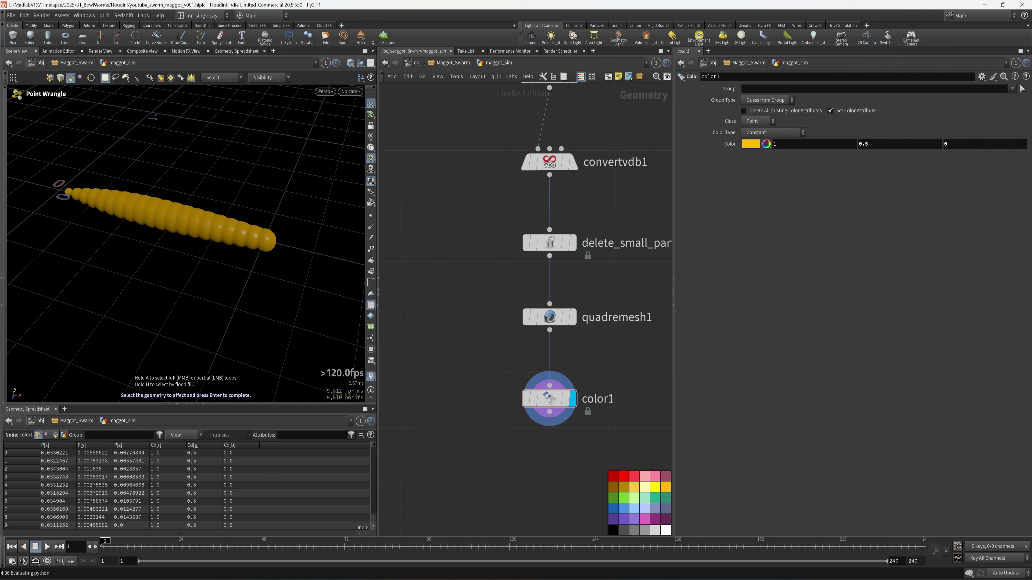
Enlarge the network and viewport panes and examine the creases between the maggot's body segments from several angles
{"action": "left_click_drag", "start_coordinate": [673, 291], "coordinate": [865, 291]}
{"action": "left_click_drag", "start_coordinate": [196, 283], "coordinate": [278, 296], "text": "alt"}
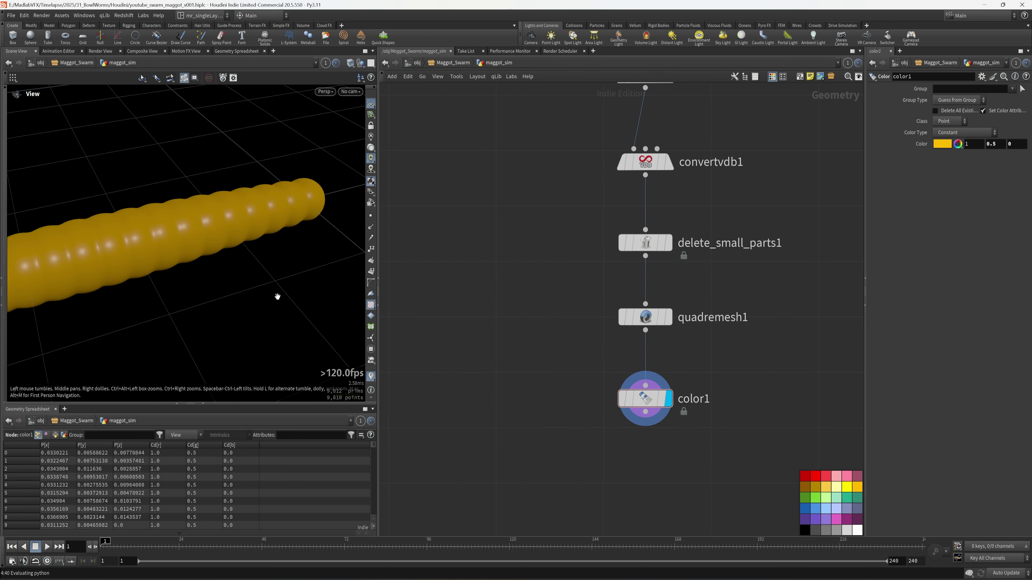
{"action": "right_click_drag", "start_coordinate": [279, 296], "coordinate": [357, 342], "text": "alt"}
{"action": "left_click_drag", "start_coordinate": [378, 359], "coordinate": [486, 342]}
{"action": "left_click_drag", "start_coordinate": [421, 290], "coordinate": [370, 262], "text": "alt"}
{"action": "right_click_drag", "start_coordinate": [370, 261], "coordinate": [320, 233], "text": "alt"}
{"action": "middle_click_drag", "start_coordinate": [320, 232], "coordinate": [284, 263], "text": "alt"}
{"action": "left_click_drag", "start_coordinate": [283, 262], "coordinate": [302, 254], "text": "alt"}
{"action": "right_click_drag", "start_coordinate": [302, 254], "coordinate": [340, 264], "text": "alt"}
{"action": "left_click_drag", "start_coordinate": [340, 263], "coordinate": [321, 231], "text": "alt"}
{"action": "right_click_drag", "start_coordinate": [321, 231], "coordinate": [407, 200], "text": "alt"}
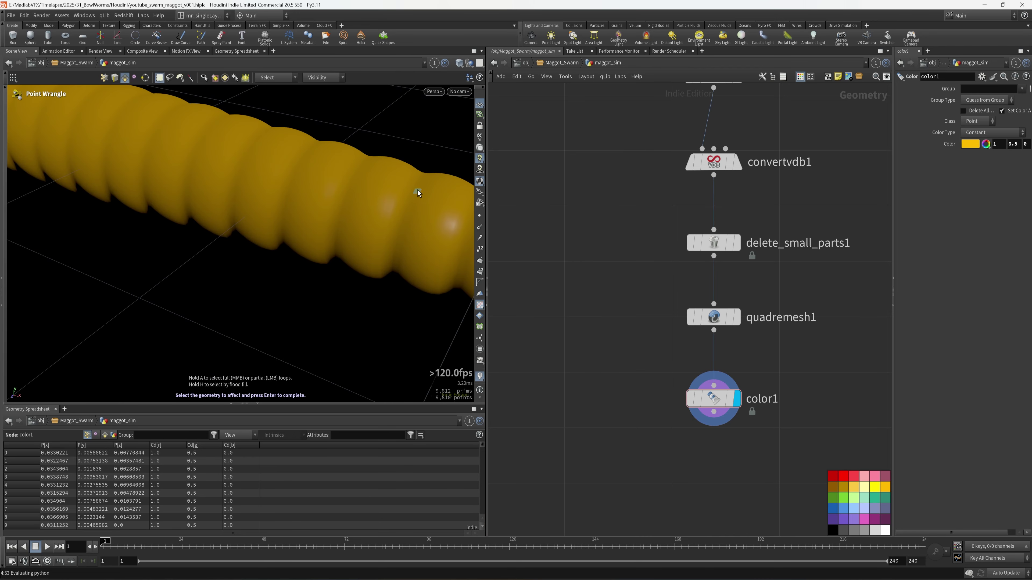
{"action": "left_click_drag", "start_coordinate": [417, 190], "coordinate": [373, 237], "text": "alt"}
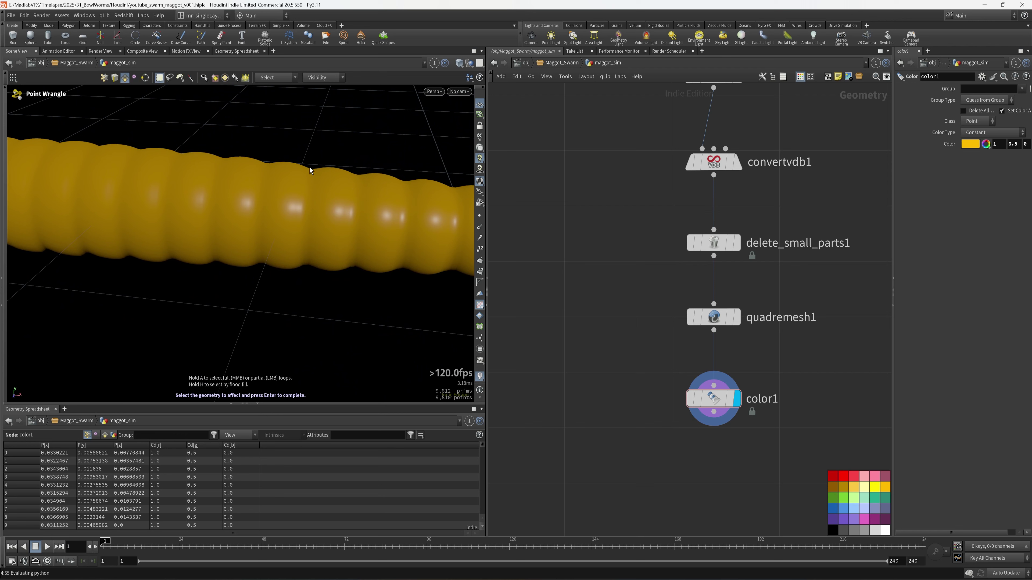
{"action": "left_click_drag", "start_coordinate": [382, 194], "coordinate": [371, 221], "text": "alt"}
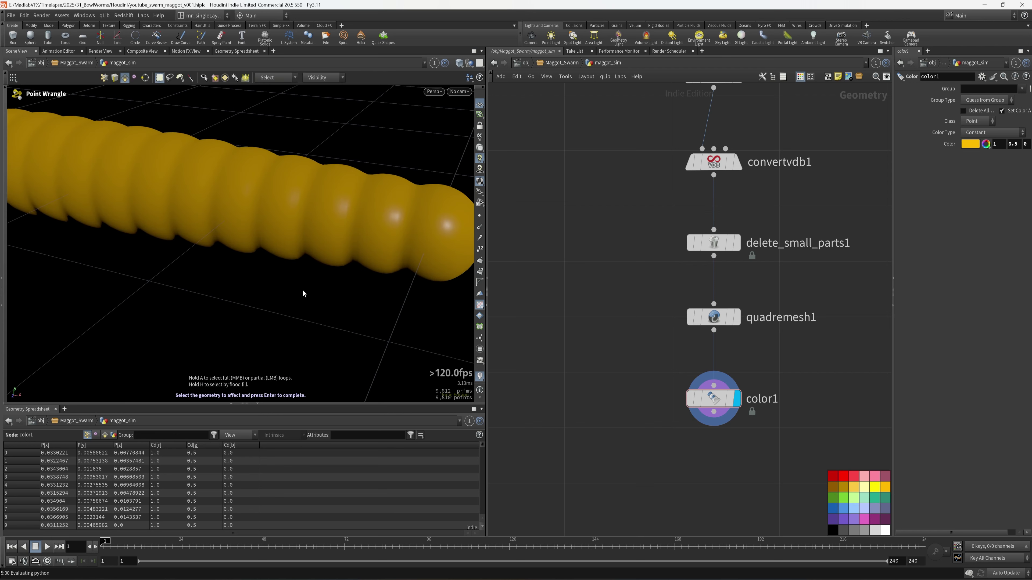
{"action": "left_click_drag", "start_coordinate": [239, 275], "coordinate": [288, 207], "text": "alt"}
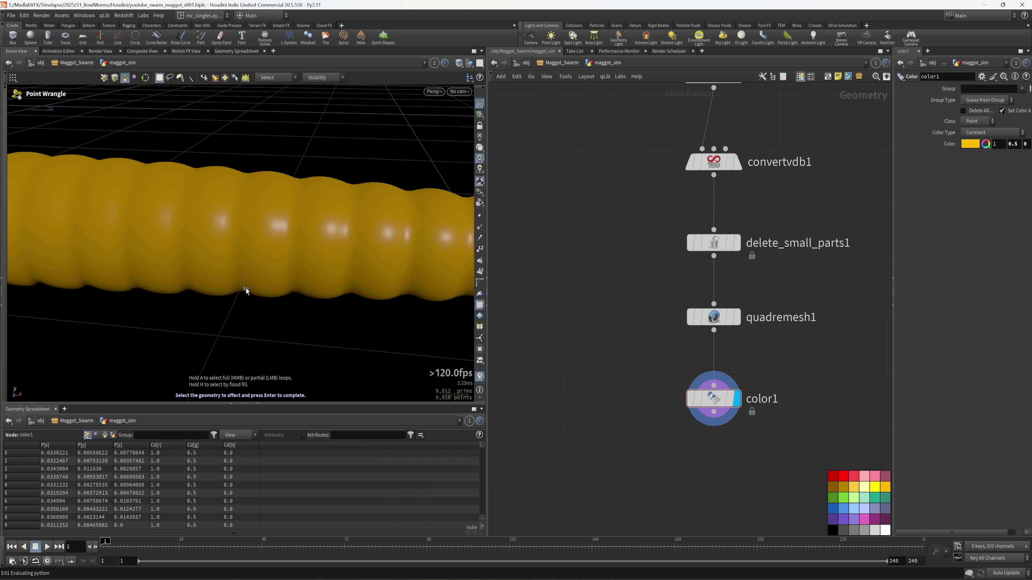
{"action": "left_click_drag", "start_coordinate": [246, 290], "coordinate": [247, 340], "text": "alt"}
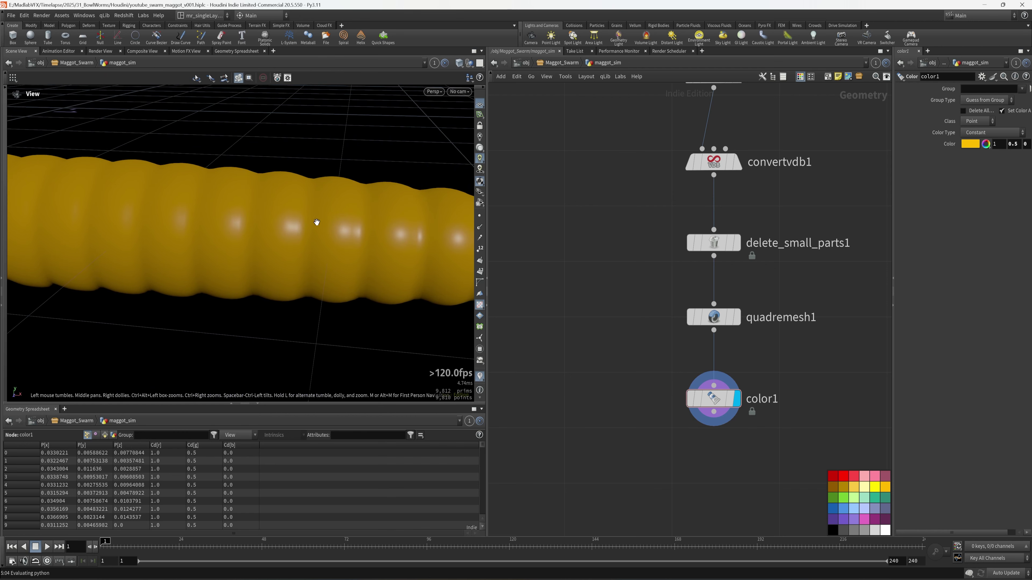
{"action": "left_click_drag", "start_coordinate": [317, 224], "coordinate": [434, 308], "text": "alt"}
{"action": "scroll", "coordinate": [633, 415], "scroll_direction": "down", "scroll_amount": 2}
{"action": "middle_click_drag", "start_coordinate": [641, 421], "coordinate": [561, 381]}
{"action": "left_click_drag", "start_coordinate": [299, 194], "coordinate": [405, 268], "text": "alt"}
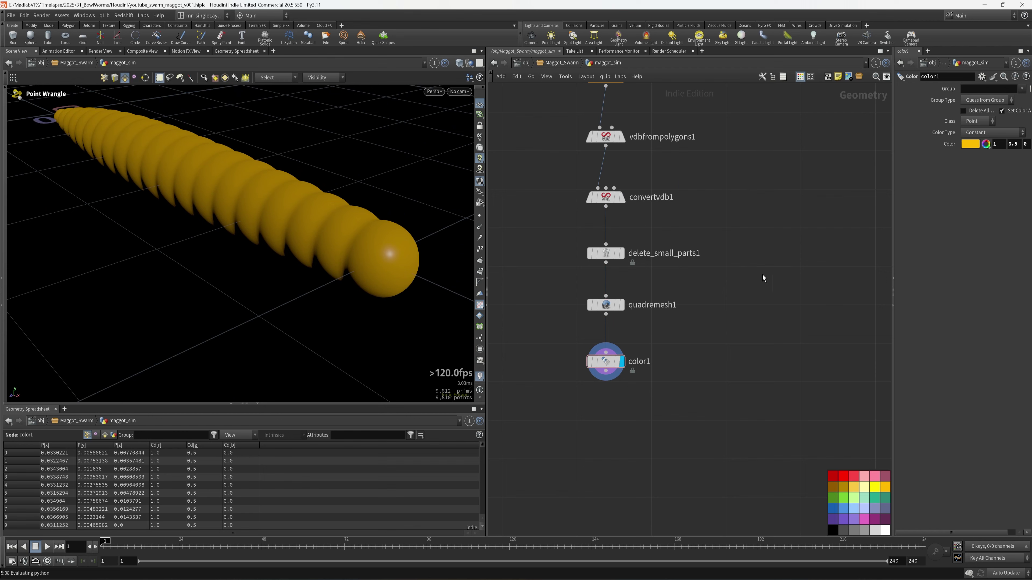
Add an Intersection Analysis node in the free space beside vdbfrompolygons1
{"action": "scroll", "coordinate": [763, 274], "scroll_direction": "down", "scroll_amount": 1}
{"action": "middle_click_drag", "start_coordinate": [725, 122], "coordinate": [694, 345]}
{"action": "key", "text": "Tab"}
{"action": "type", "text": "in"}
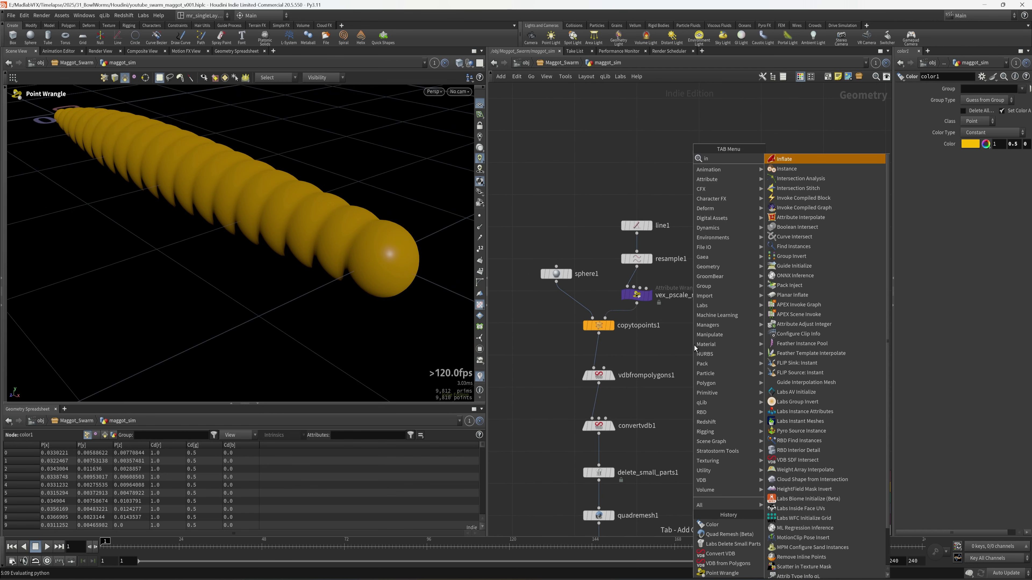
{"action": "type", "text": "te"}
{"action": "key", "text": "Return"}
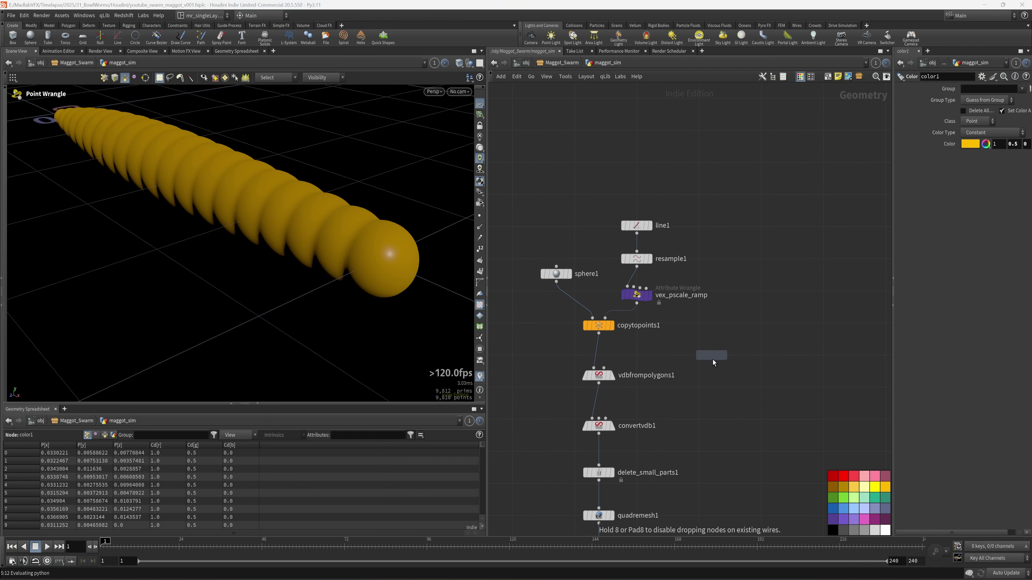
{"action": "left_click", "coordinate": [730, 368]}
{"action": "scroll", "coordinate": [763, 425], "scroll_direction": "up", "scroll_amount": 4}
{"action": "left_click_drag", "start_coordinate": [712, 344], "coordinate": [711, 353]}
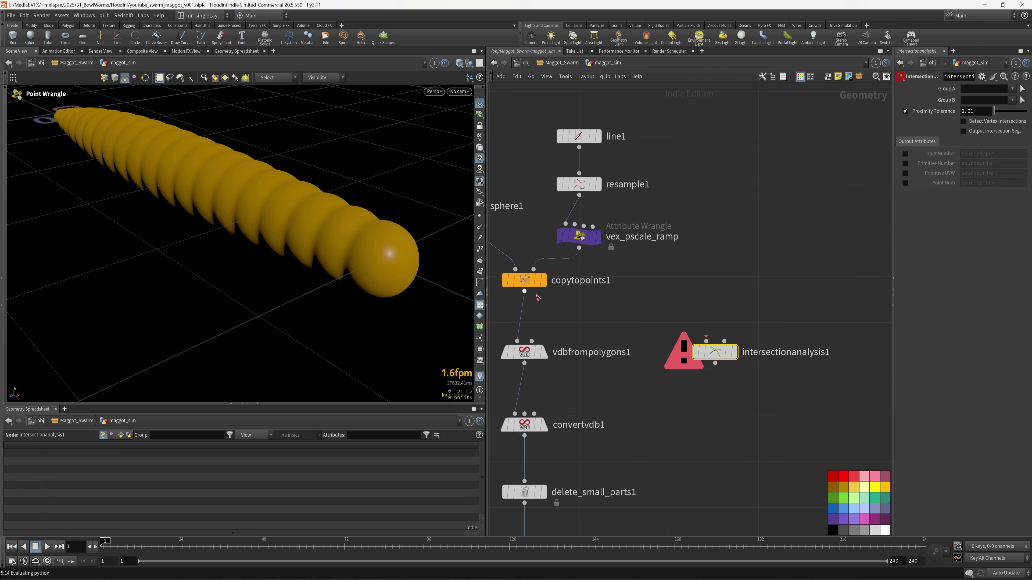
Display intersectionanalysis1 with copytopoints1 wired into its first input, and enable Output Intersection Segments
{"action": "left_click", "coordinate": [524, 291]}
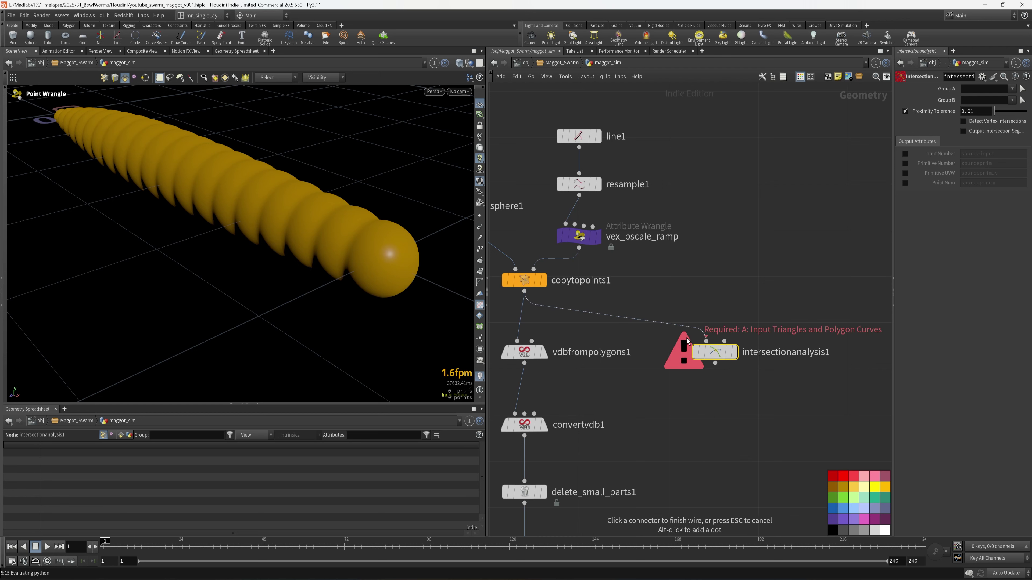
{"action": "left_click", "coordinate": [737, 353]}
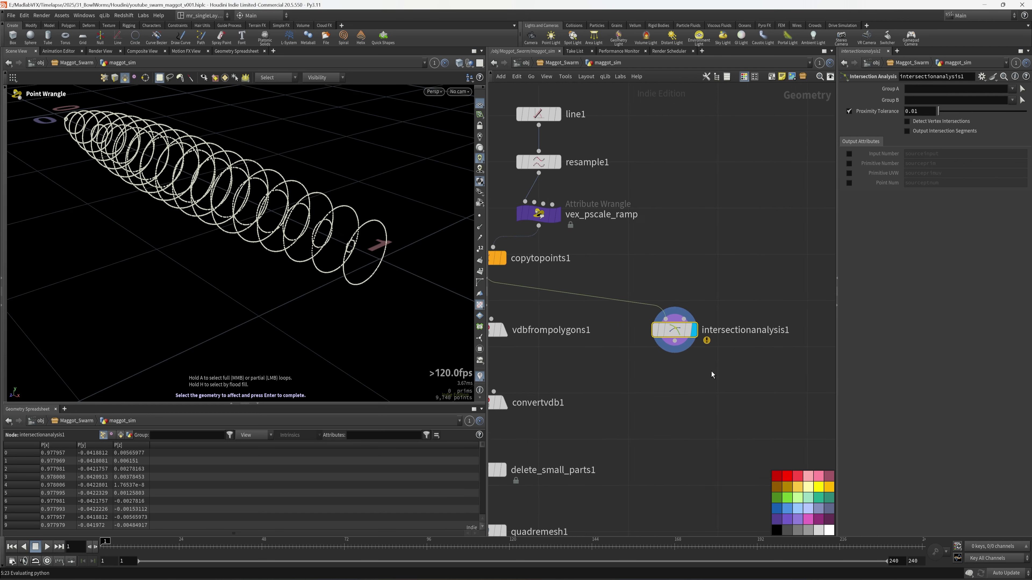
{"action": "middle_click_drag", "start_coordinate": [711, 372], "coordinate": [652, 365]}
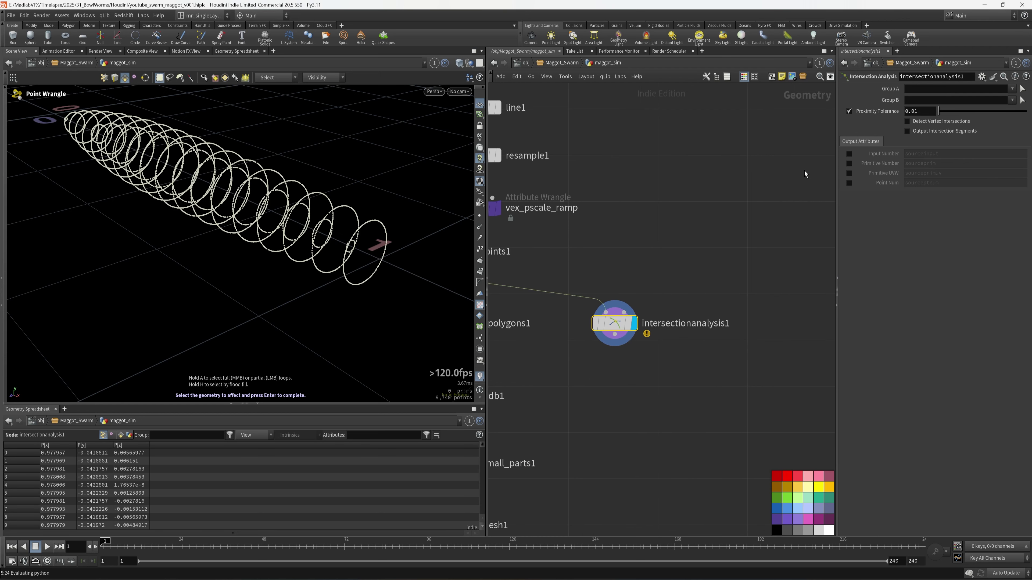
{"action": "left_click", "coordinate": [934, 135]}
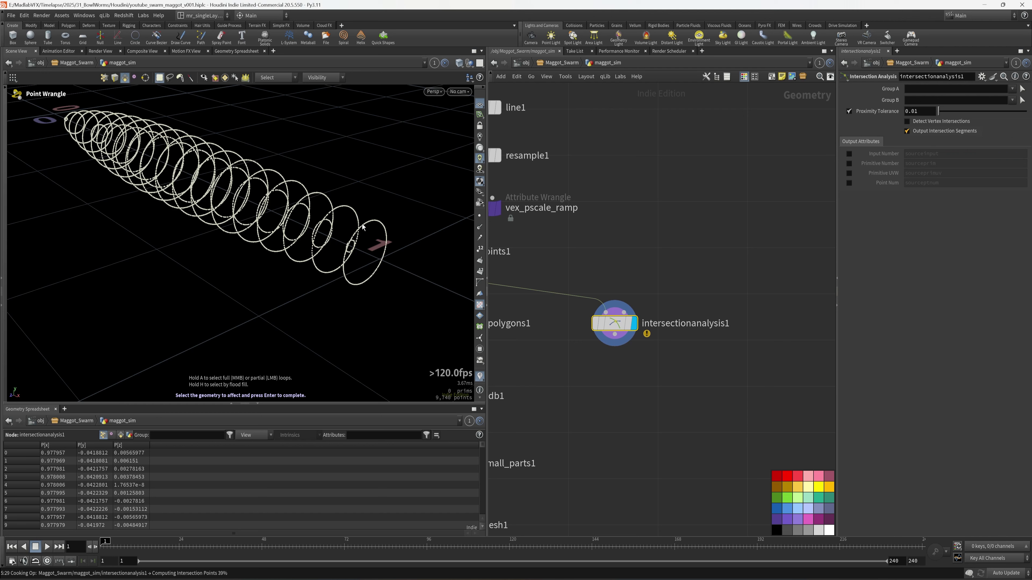
Add a Color node below intersectionanalysis1, fed by its output, and display it
{"action": "scroll", "coordinate": [752, 358], "scroll_direction": "down", "scroll_amount": 6}
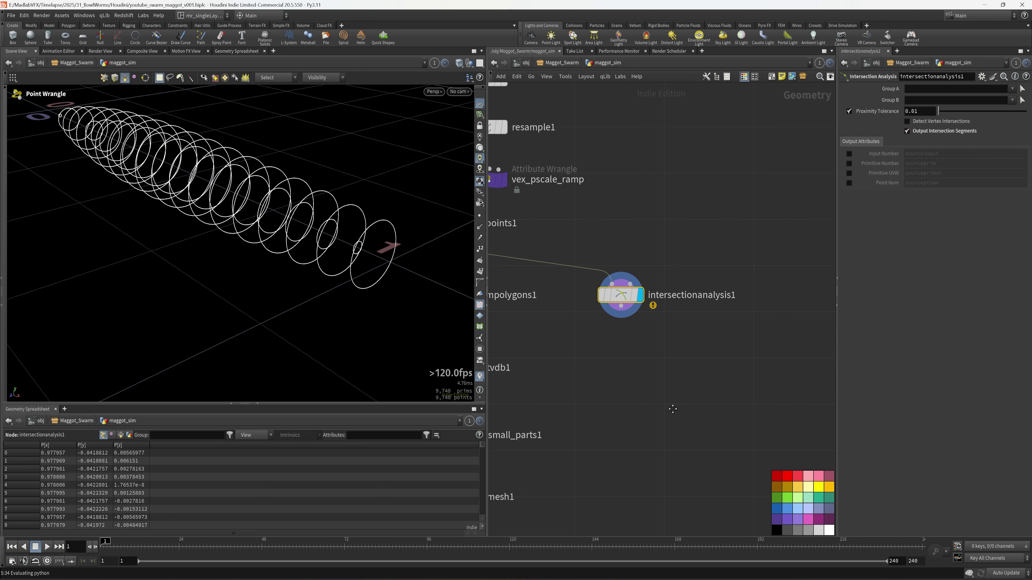
{"action": "key", "text": "Tab"}
{"action": "type", "text": "color"}
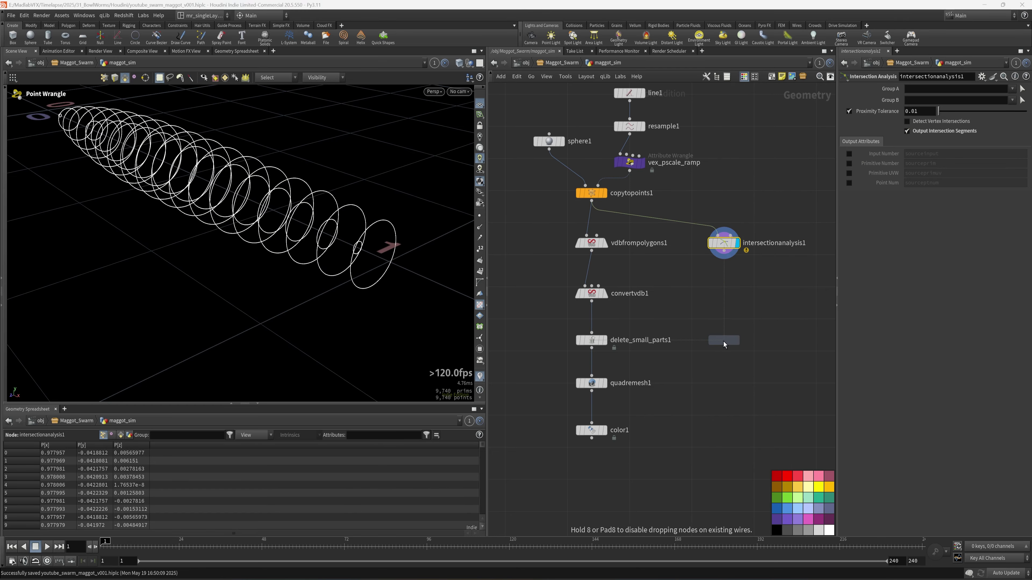
{"action": "left_click", "coordinate": [724, 341]}
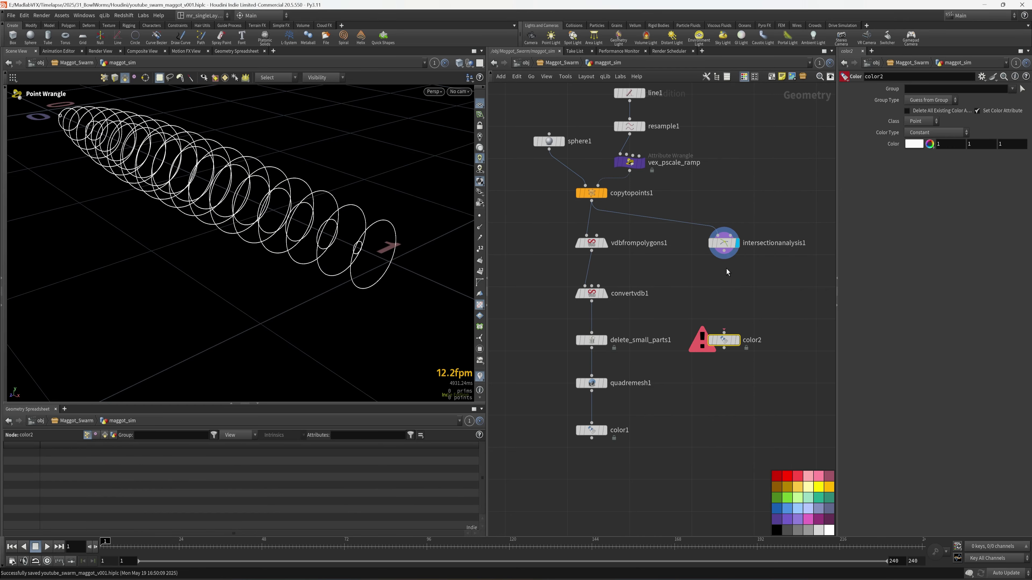
{"action": "left_click", "coordinate": [737, 341]}
{"action": "middle_click_drag", "start_coordinate": [741, 417], "coordinate": [719, 335]}
Display color1 at the end of the remeshed body chain and set its constant color to black, 0, 0, 0
{"action": "left_click_drag", "start_coordinate": [548, 389], "coordinate": [623, 331]}
{"action": "left_click_drag", "start_coordinate": [295, 234], "coordinate": [292, 249], "text": "alt"}
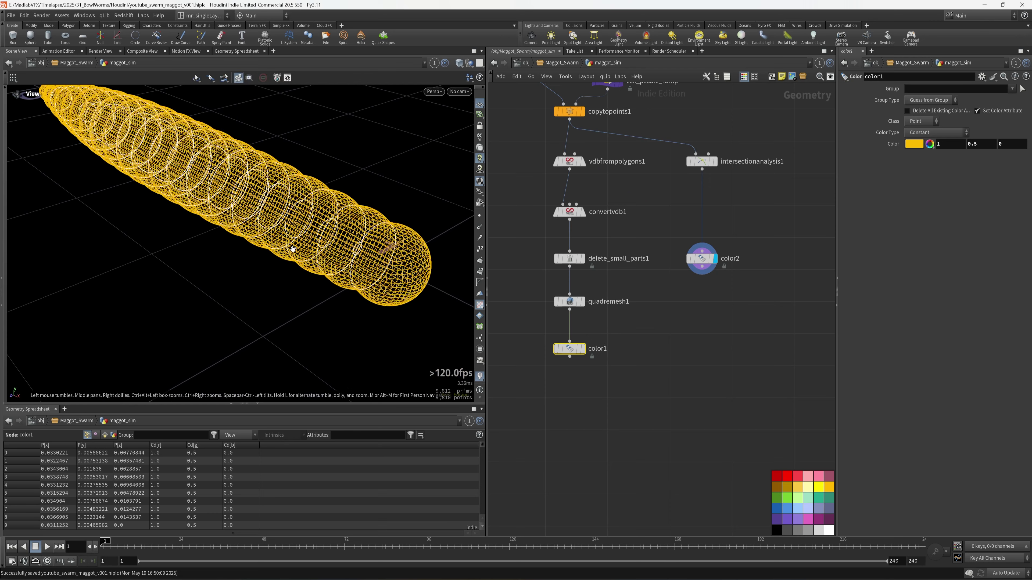
{"action": "key", "text": "shift+w"}
{"action": "right_click_drag", "start_coordinate": [292, 249], "coordinate": [391, 257], "text": "alt"}
{"action": "left_click", "coordinate": [583, 348]}
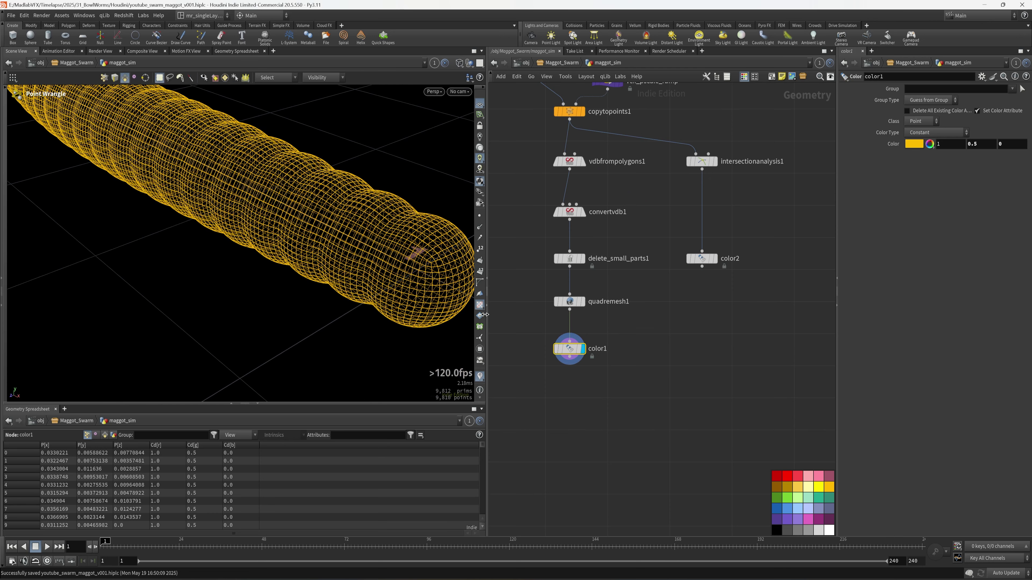
{"action": "left_click_drag", "start_coordinate": [346, 257], "coordinate": [309, 245], "text": "alt"}
{"action": "left_click", "coordinate": [919, 146]}
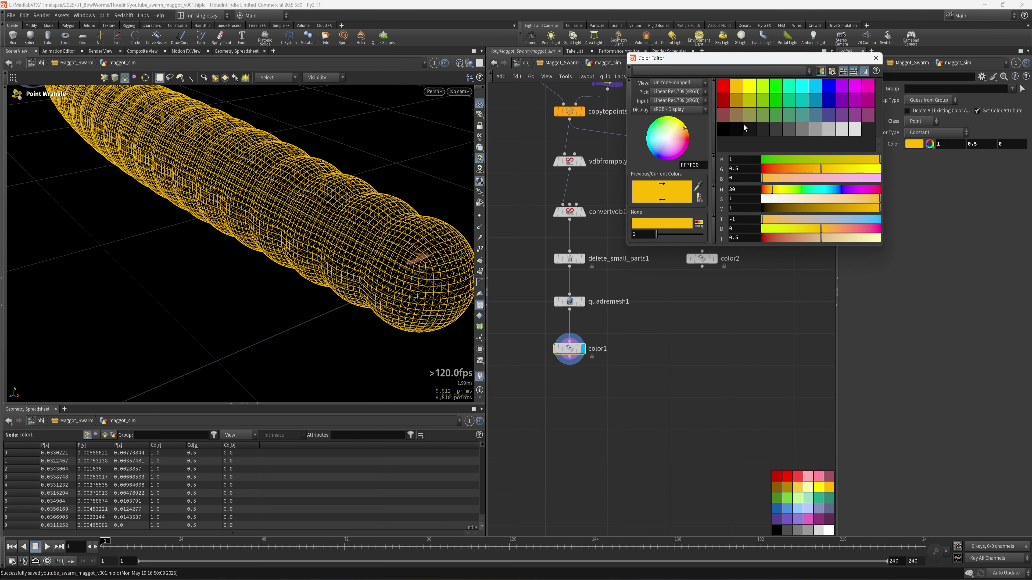
{"action": "left_click", "coordinate": [732, 126]}
{"action": "left_click", "coordinate": [876, 58]}
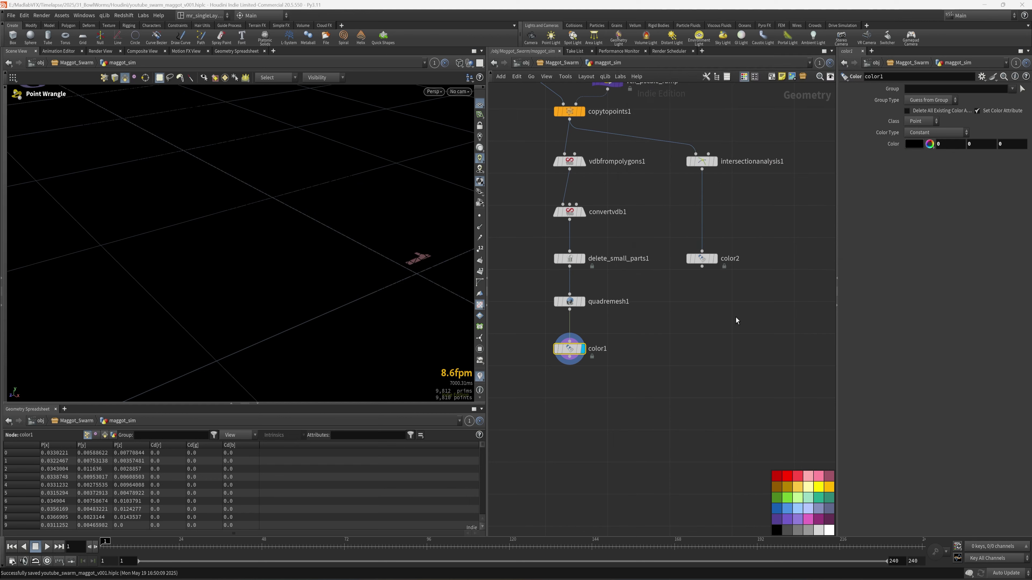
{"action": "key", "text": "Escape"}
Set the viewport background color scheme to Light, save it as the default, and switch the view to shaded display
{"action": "left_click_drag", "start_coordinate": [292, 255], "coordinate": [311, 244], "text": "alt"}
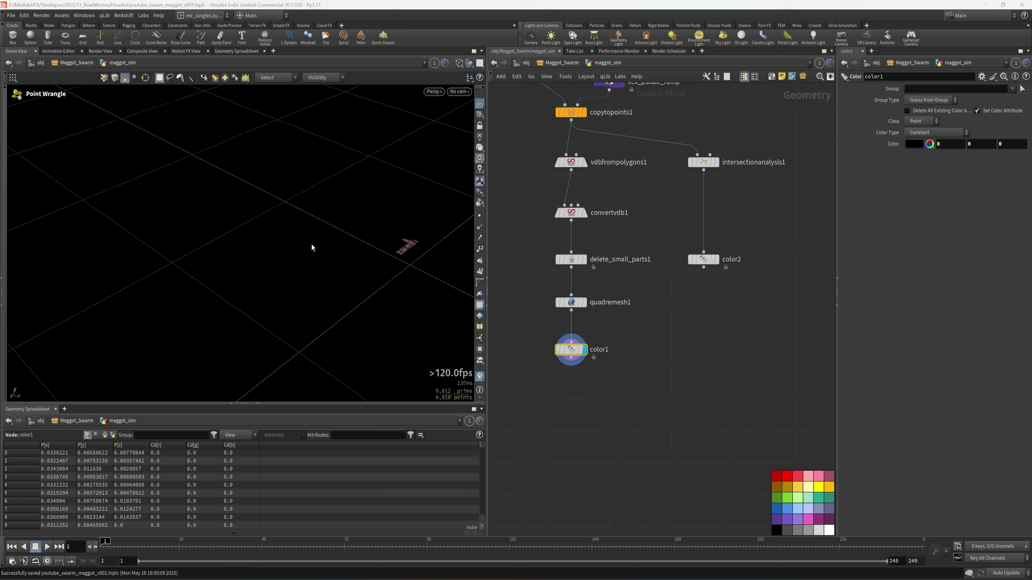
{"action": "key", "text": "d"}
{"action": "left_click", "coordinate": [377, 164]}
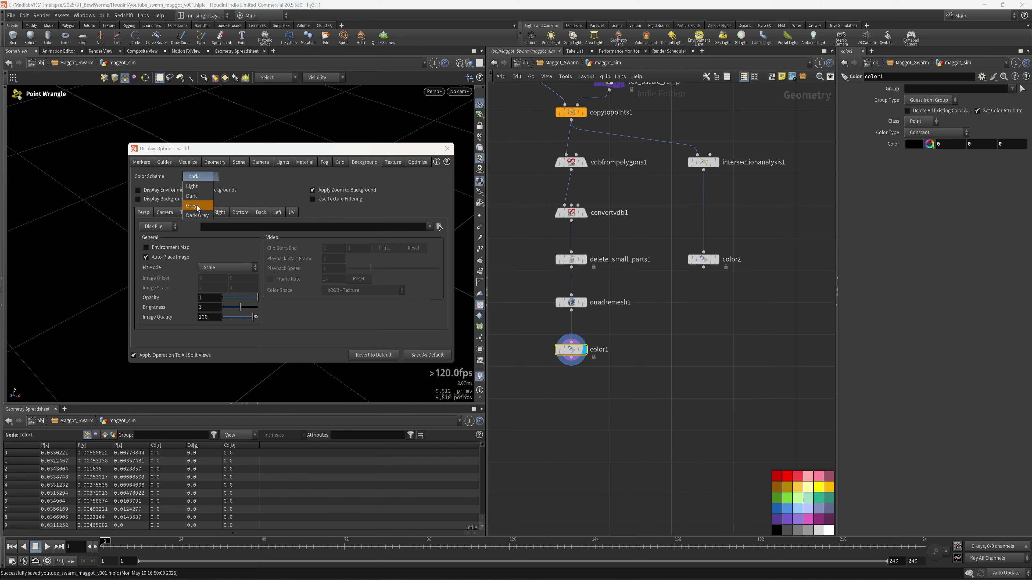
{"action": "left_click", "coordinate": [191, 206]}
{"action": "left_click", "coordinate": [200, 176]}
{"action": "left_click", "coordinate": [192, 186]}
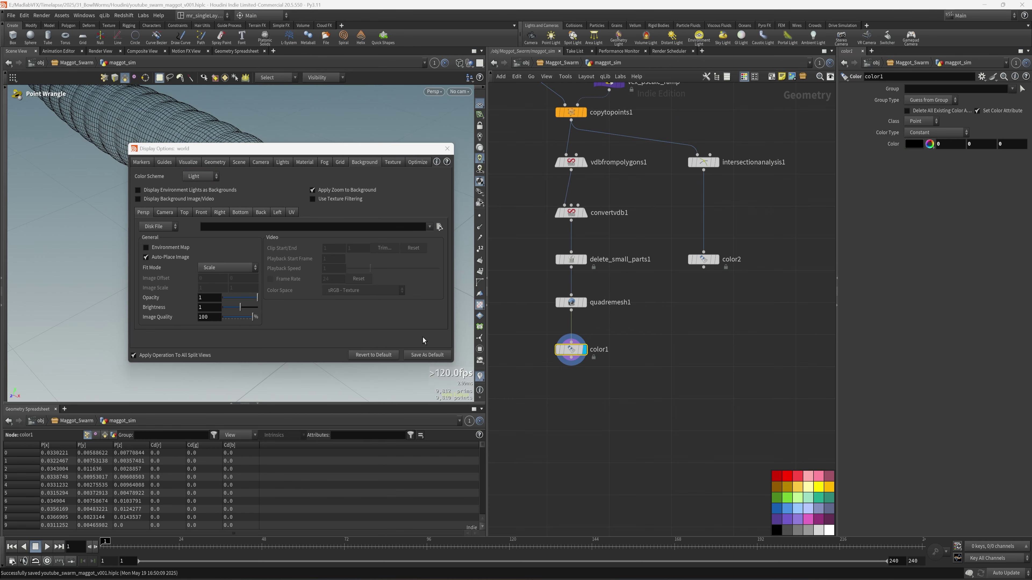
{"action": "left_click", "coordinate": [427, 355]}
{"action": "key", "text": "Return"}
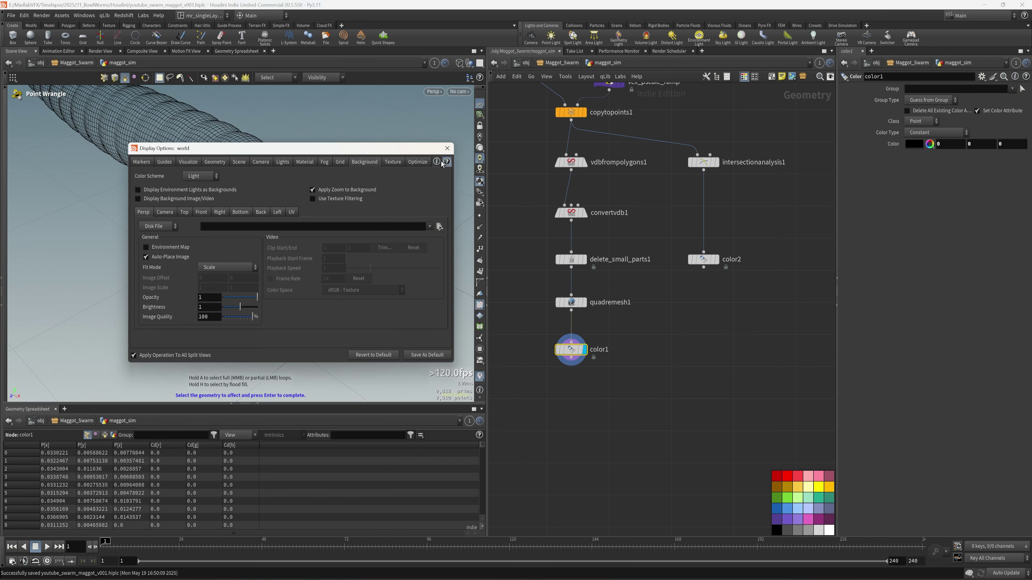
{"action": "left_click", "coordinate": [443, 162]}
{"action": "left_click", "coordinate": [447, 149]}
{"action": "left_click", "coordinate": [399, 291]}
{"action": "key", "text": "w"}
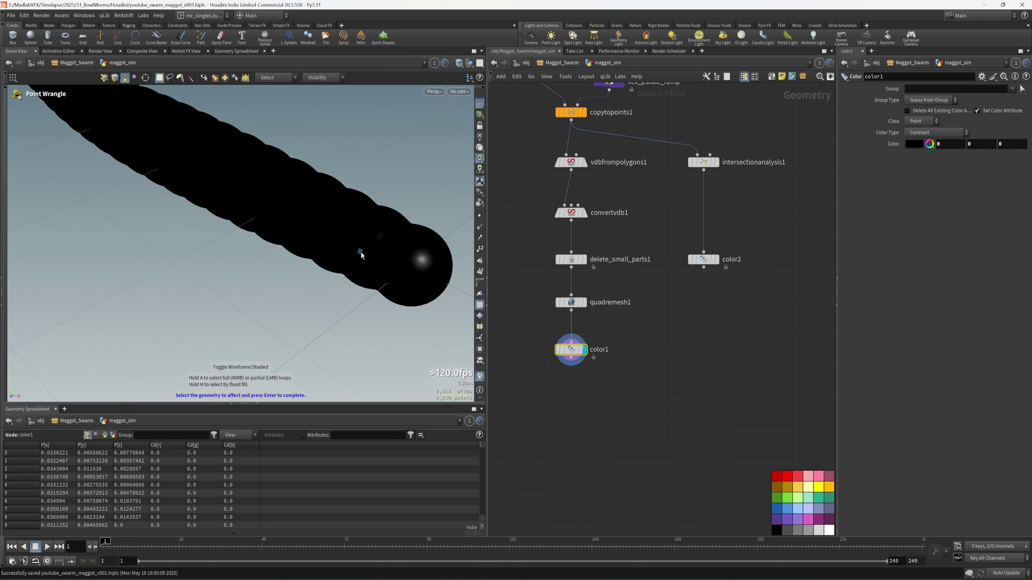
Move color2 down level with color1 and set its constant color to red, with values 1, 0, 0
{"action": "scroll", "coordinate": [709, 317], "scroll_direction": "up", "scroll_amount": 3}
{"action": "left_click_drag", "start_coordinate": [694, 239], "coordinate": [706, 334]}
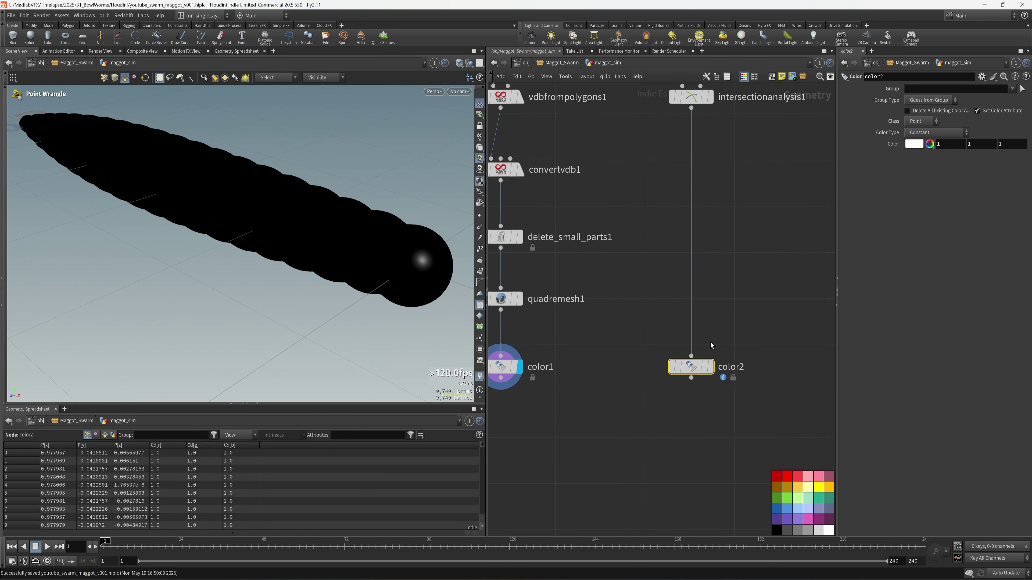
{"action": "left_click", "coordinate": [913, 143]}
{"action": "left_click", "coordinate": [720, 93]}
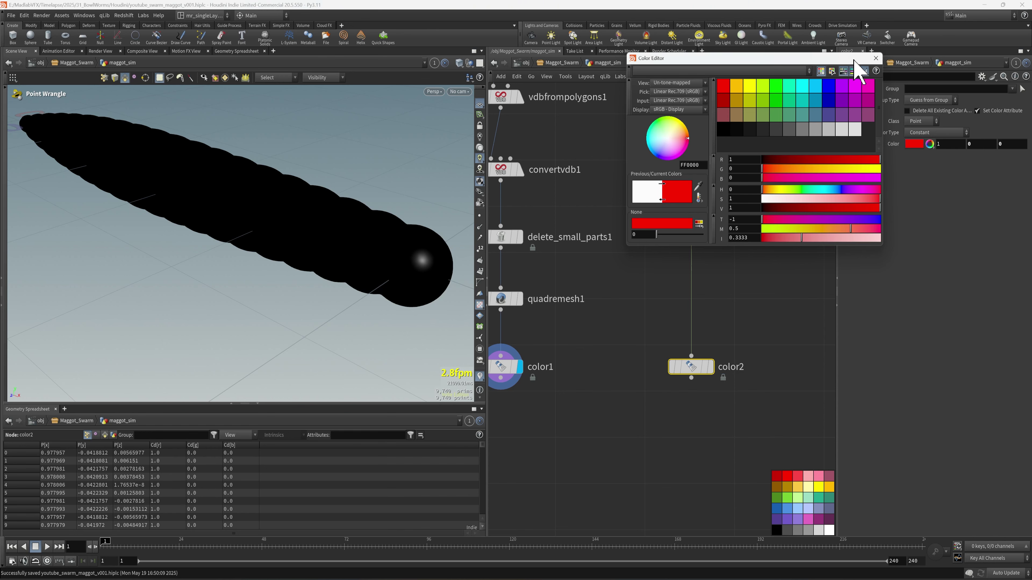
{"action": "key", "text": "Tab"}
{"action": "type", "text": "tran"}
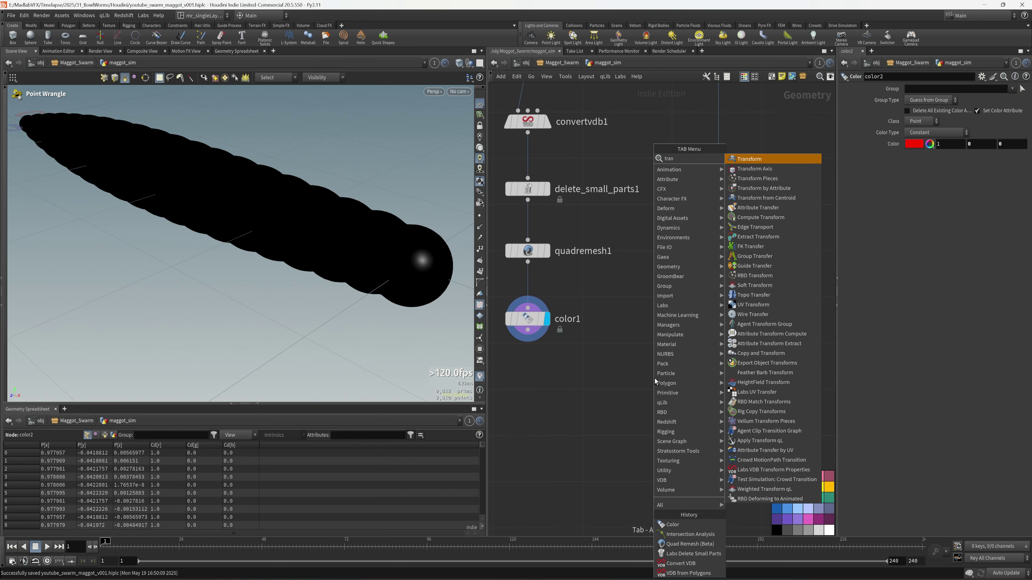
{"action": "key", "text": "Escape"}
{"action": "key", "text": "Tab"}
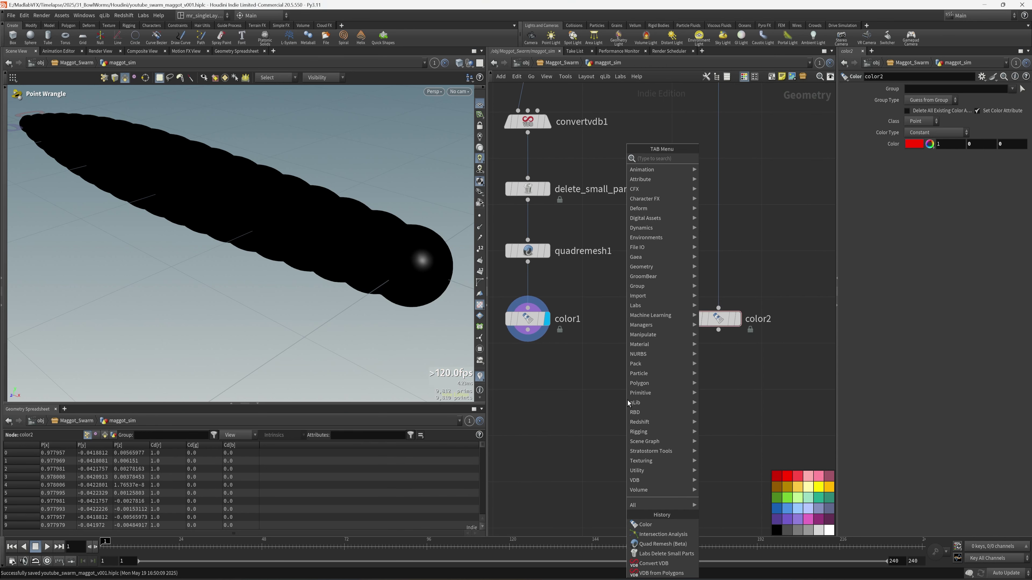
{"action": "key", "text": "Escape"}
Add an Attribute Transfer node with color1 in the first input and color2 in the second, and display it
{"action": "key", "text": "Tab"}
{"action": "type", "text": "trans"}
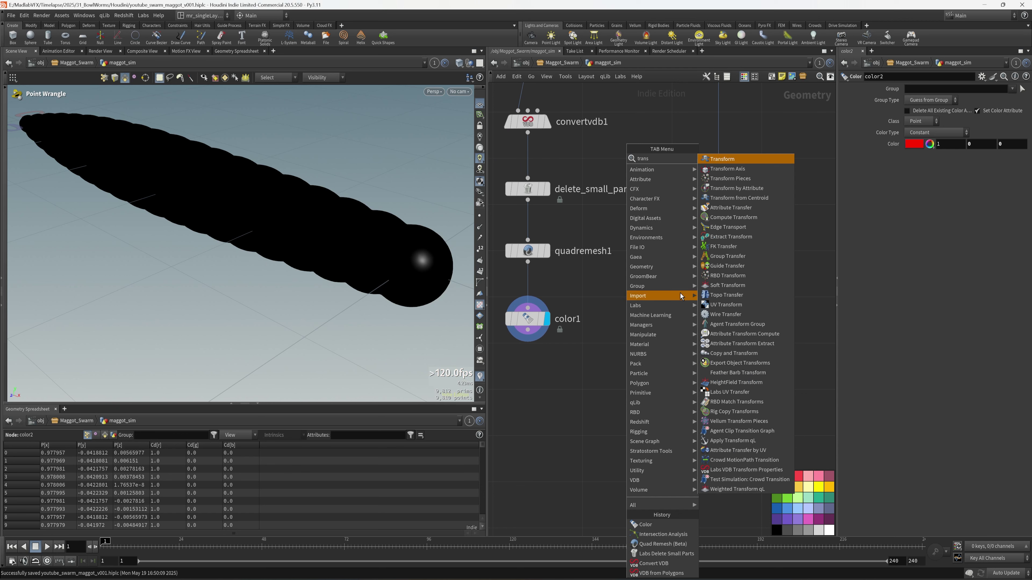
{"action": "left_click", "coordinate": [731, 208]}
{"action": "left_click", "coordinate": [632, 403]}
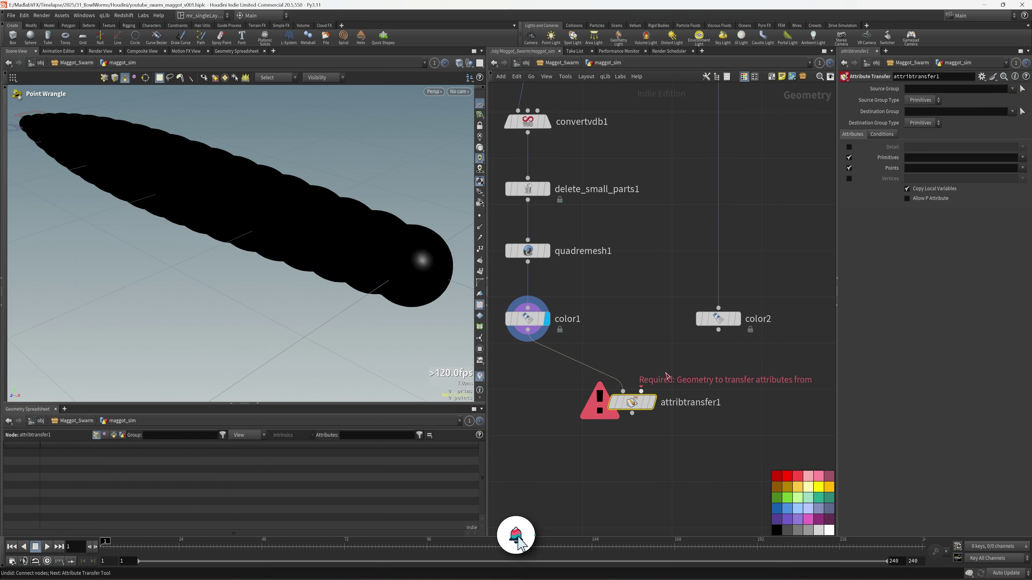
{"action": "left_click_drag", "start_coordinate": [718, 331], "coordinate": [641, 391]}
{"action": "left_click", "coordinate": [652, 402]}
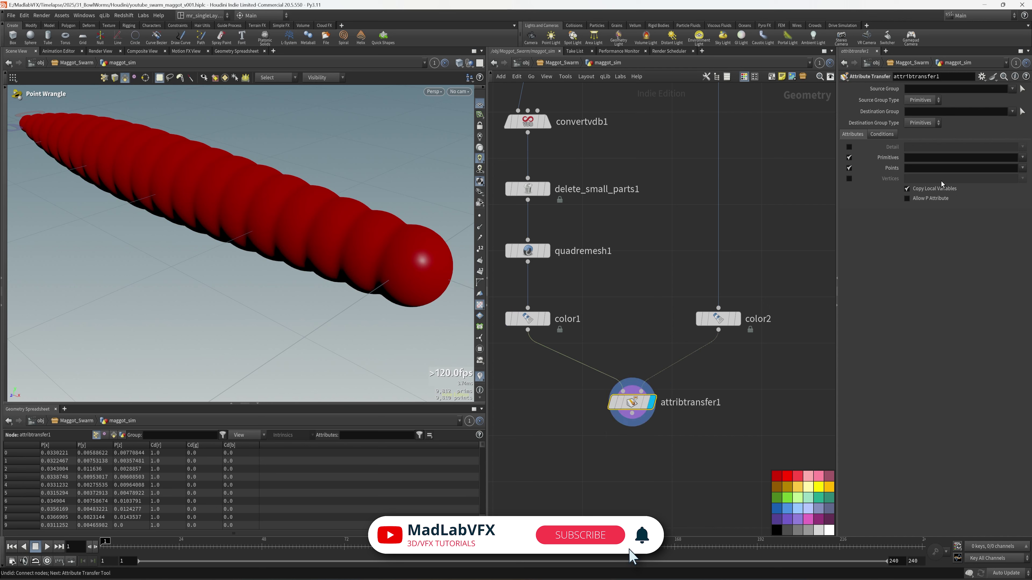
Limit attribtransfer1 to the point attribute Cd and set its distance threshold to 0.01
{"action": "type", "text": "Cd"}
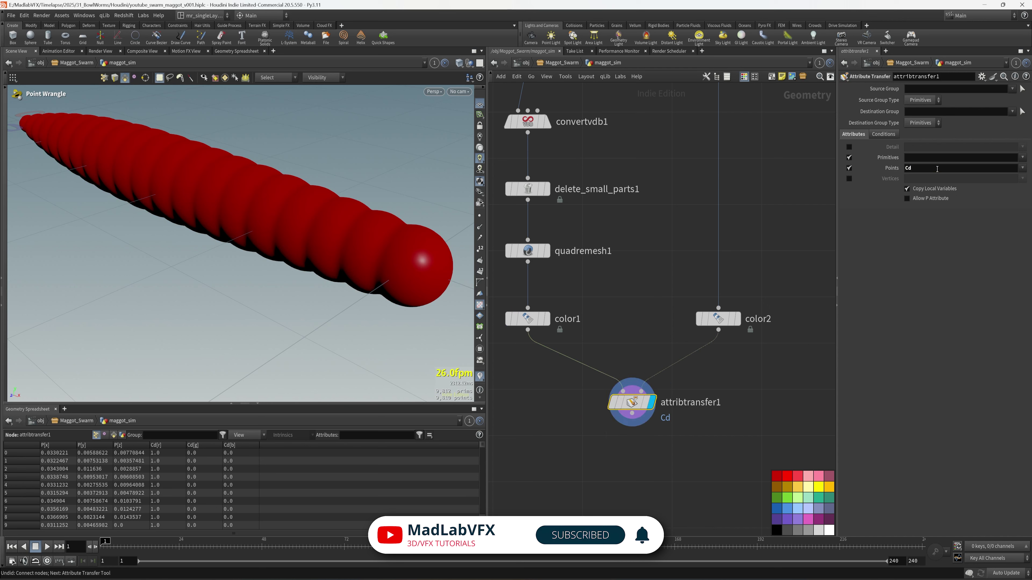
{"action": "left_click", "coordinate": [873, 136]}
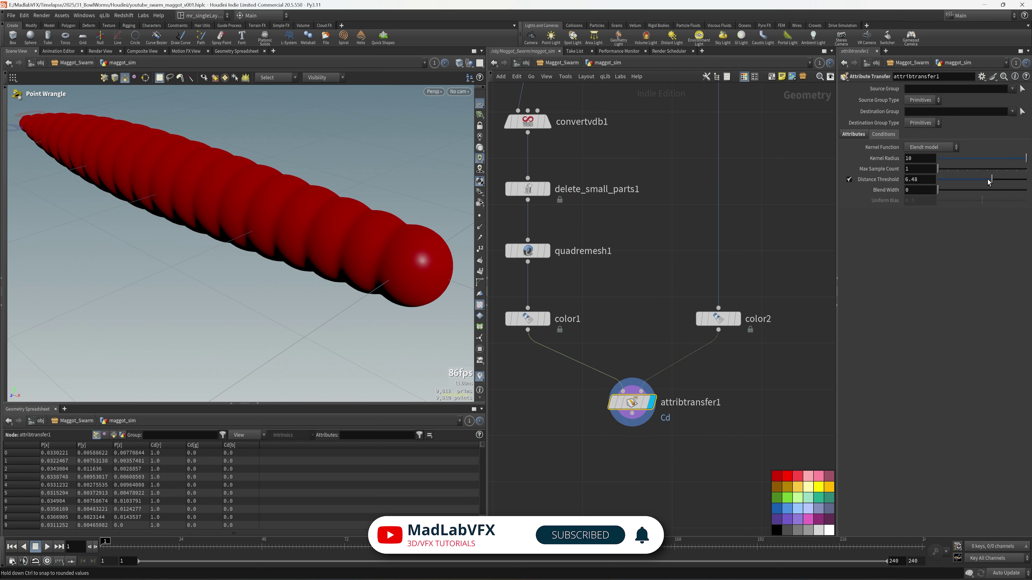
{"action": "left_click_drag", "start_coordinate": [957, 181], "coordinate": [940, 181]}
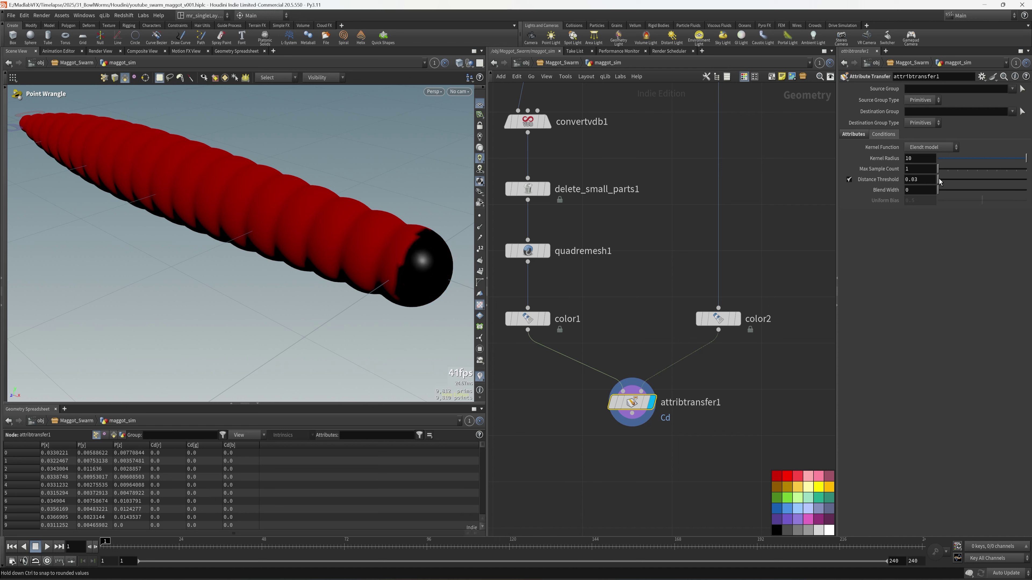
{"action": "key", "text": "BackSpace"}
{"action": "type", "text": "1"}
{"action": "key", "text": "Return"}
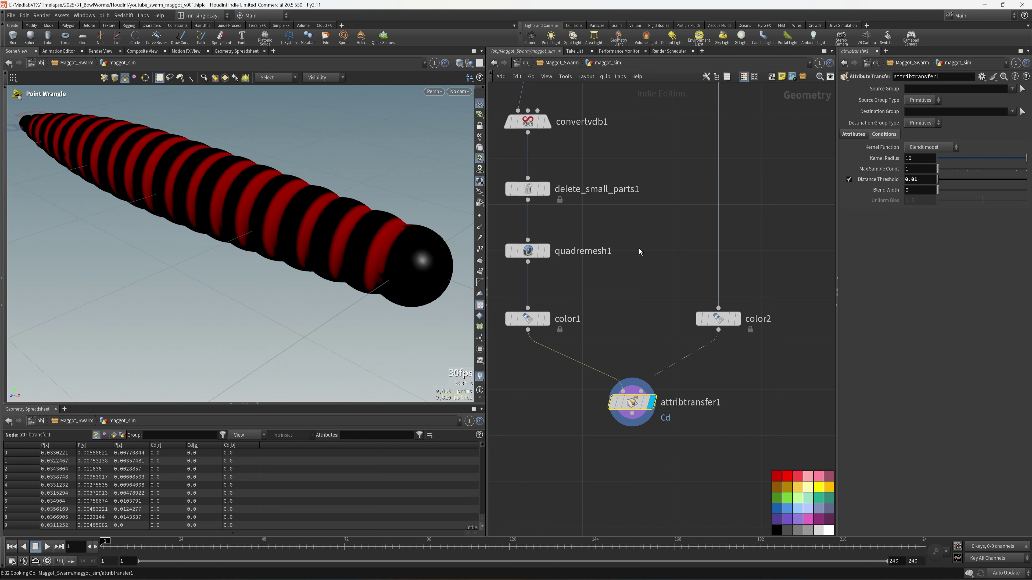
Narrow the transferred red bands by setting the distance threshold to 0.005, and save the scene
{"action": "left_click_drag", "start_coordinate": [418, 281], "coordinate": [260, 258], "text": "alt"}
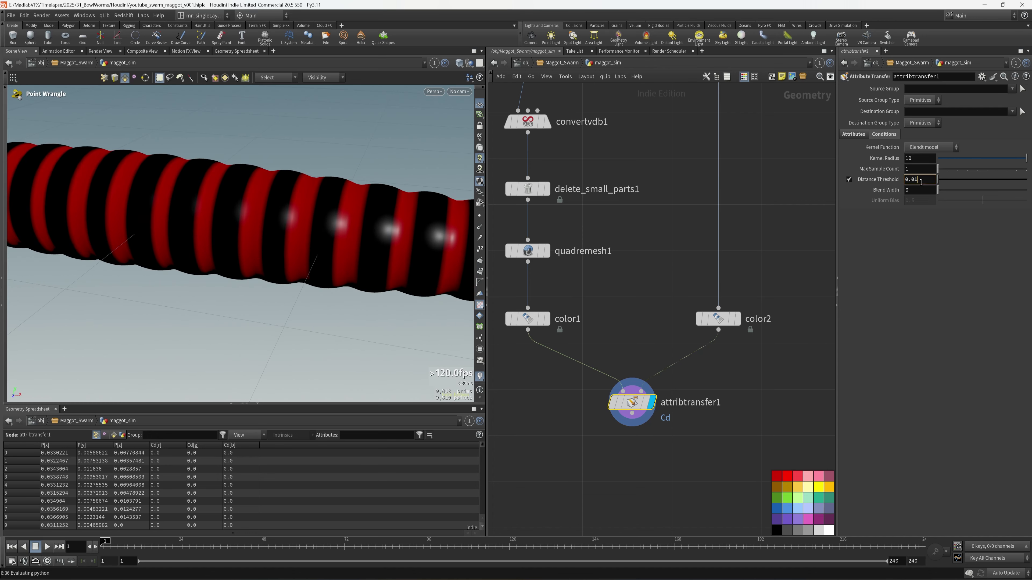
{"action": "type", "text": "05"}
{"action": "key", "text": "Return"}
{"action": "left_click_drag", "start_coordinate": [333, 211], "coordinate": [191, 258], "text": "alt"}
{"action": "middle_click_drag", "start_coordinate": [648, 487], "coordinate": [654, 382]}
{"action": "key", "text": "ctrl+s"}
Add a Point Wrangle node directly below attribtransfer1
{"action": "scroll", "coordinate": [650, 382], "scroll_direction": "up", "scroll_amount": 2}
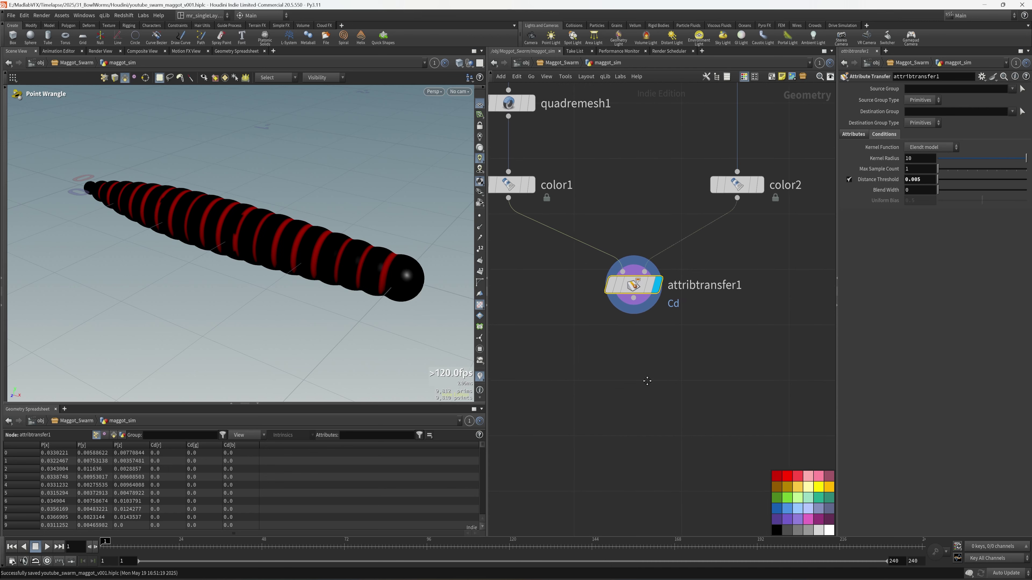
{"action": "key", "text": "Tab"}
{"action": "type", "text": "wr"}
{"action": "left_click", "coordinate": [743, 208]}
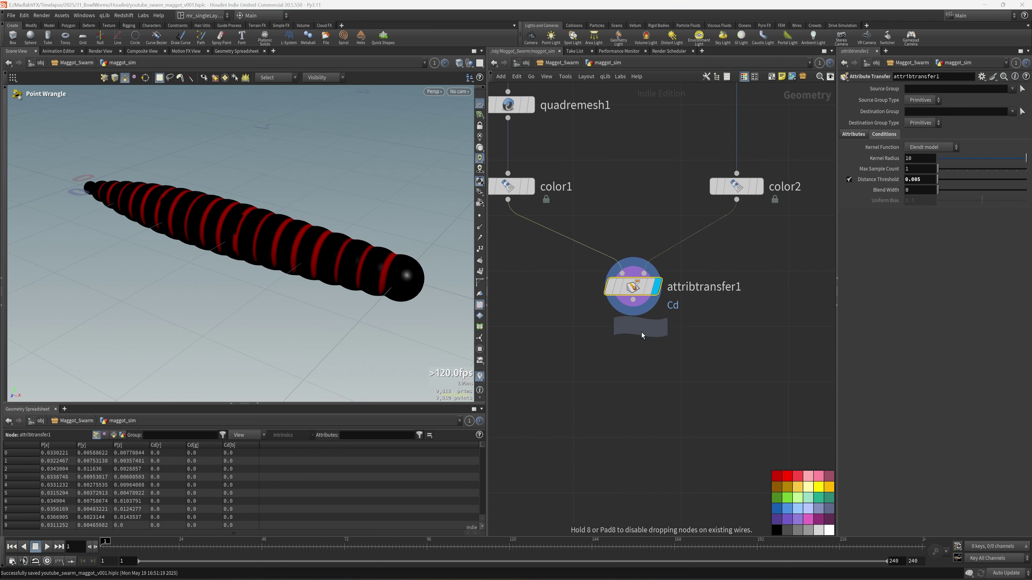
{"action": "left_click", "coordinate": [636, 355]}
{"action": "left_click", "coordinate": [643, 288]}
{"action": "middle_click_drag", "start_coordinate": [682, 340], "coordinate": [652, 341]}
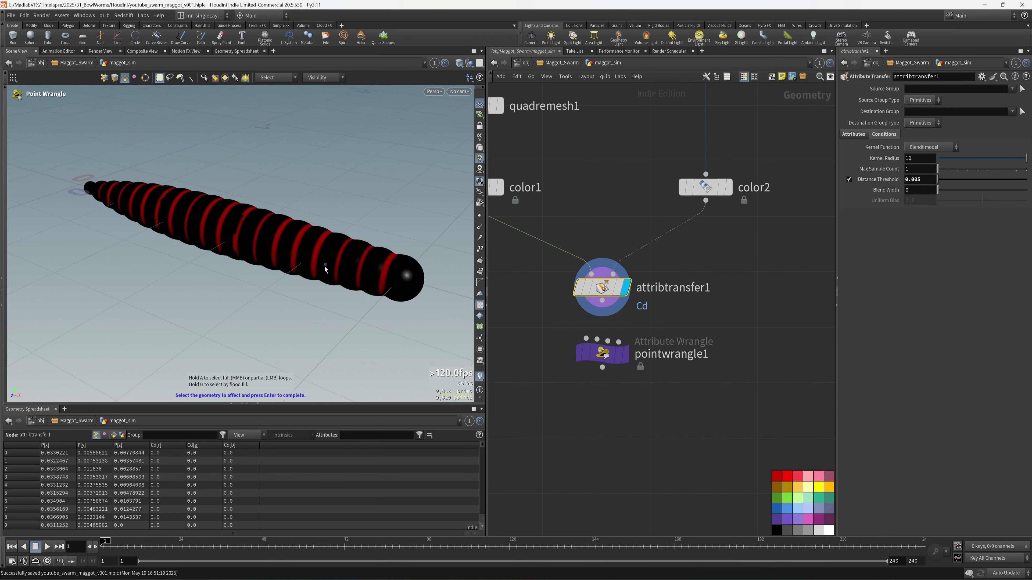
Wire attribtransfer1 into the point wrangle's first input and rename the wrangle vex_copy_Cd_to_mask
{"action": "left_click_drag", "start_coordinate": [239, 259], "coordinate": [260, 255], "text": "alt"}
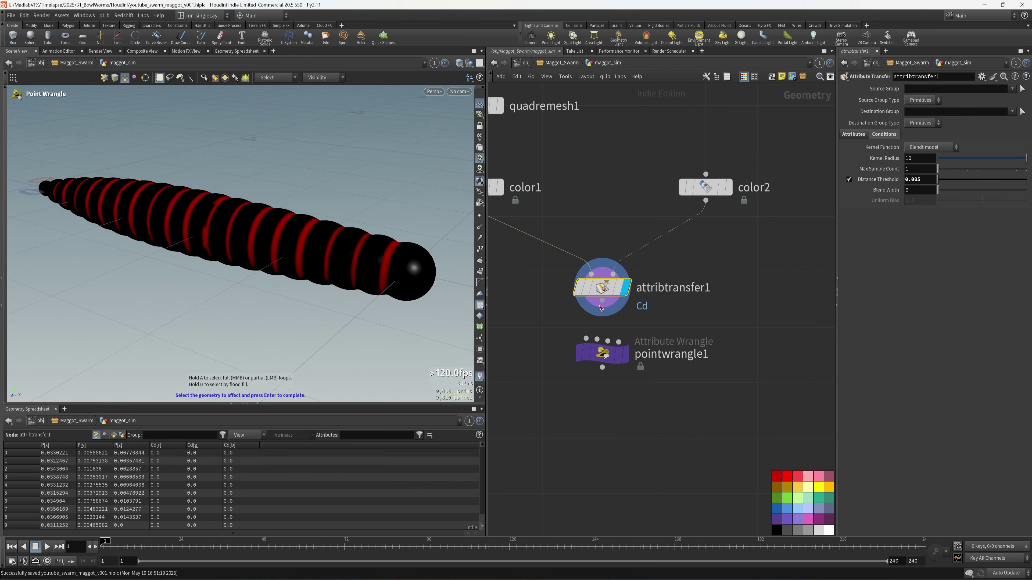
{"action": "left_click", "coordinate": [675, 358]}
{"action": "type", "text": "vex_copy_Cd_to_"}
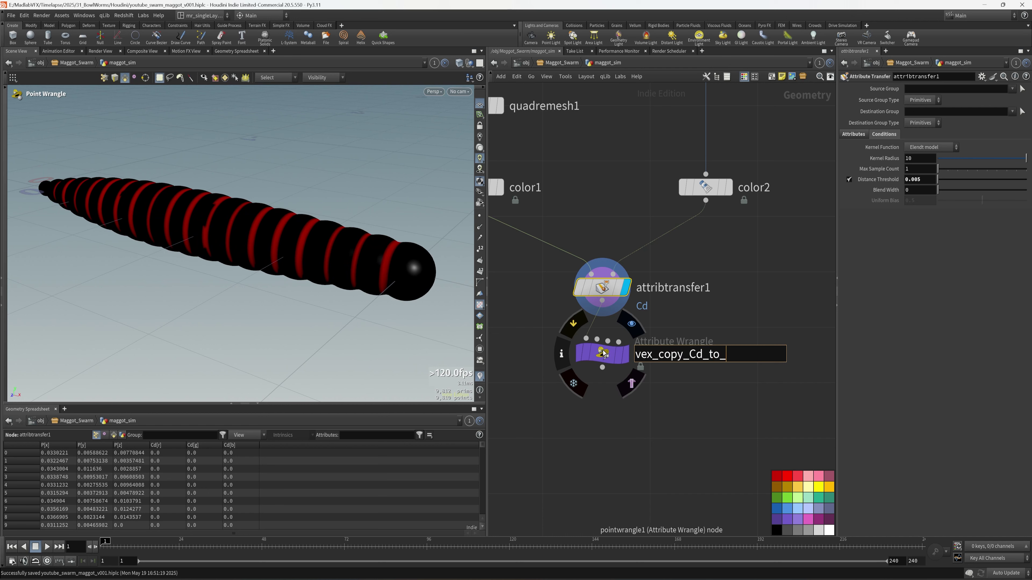
{"action": "type", "text": "mask"}
{"action": "key", "text": "Return"}
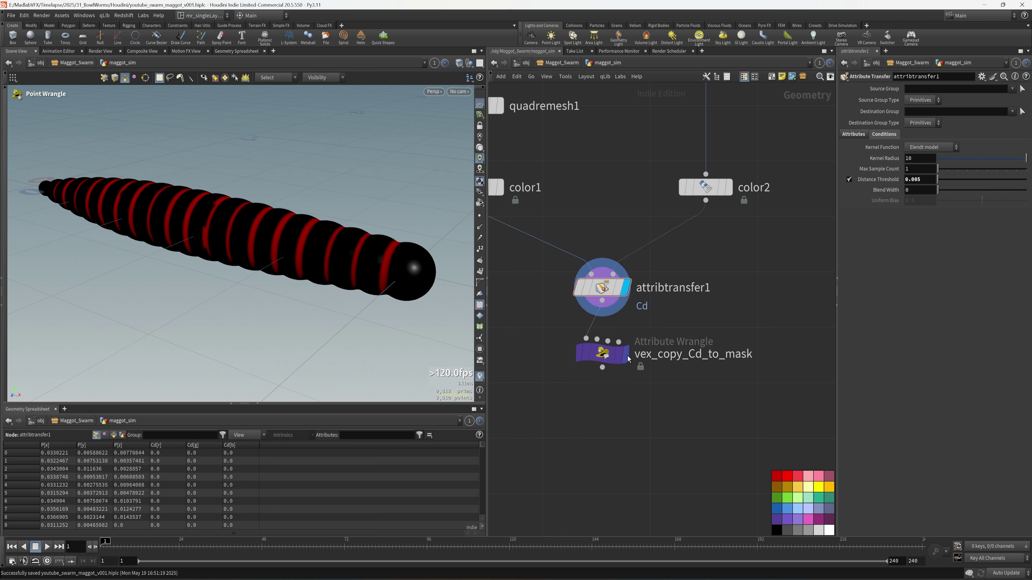
{"action": "left_click", "coordinate": [605, 356]}
{"action": "left_click_drag", "start_coordinate": [837, 337], "coordinate": [788, 343]}
{"action": "left_click", "coordinate": [849, 190]}
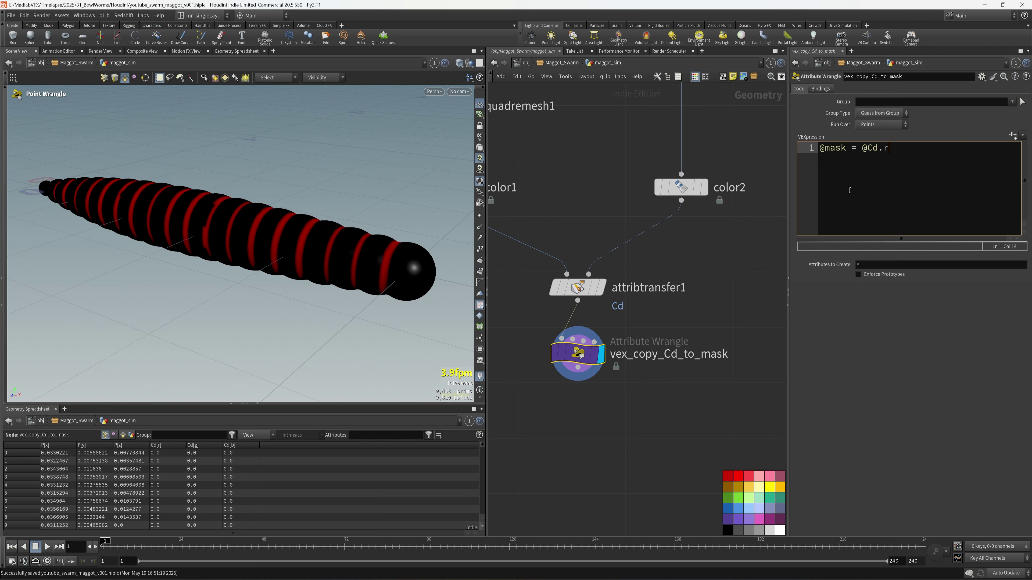
{"action": "left_click", "coordinate": [706, 294]}
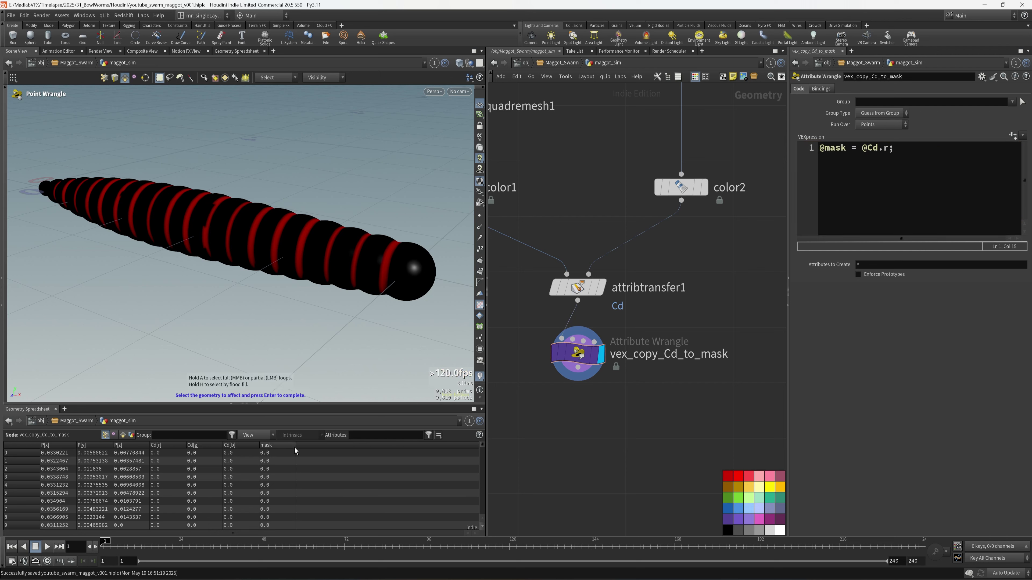
Sort the geometry spreadsheet by the mask attribute and examine the red crease bands along the maggot's body
{"action": "left_click", "coordinate": [281, 447]}
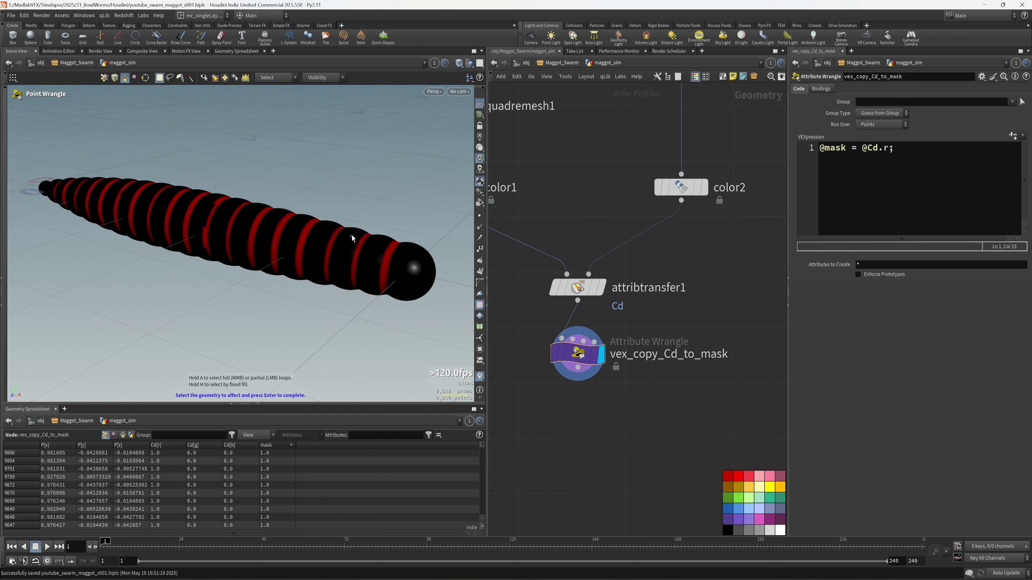
{"action": "right_click_drag", "start_coordinate": [274, 233], "coordinate": [385, 281], "text": "alt"}
{"action": "middle_click_drag", "start_coordinate": [385, 281], "coordinate": [275, 260], "text": "alt"}
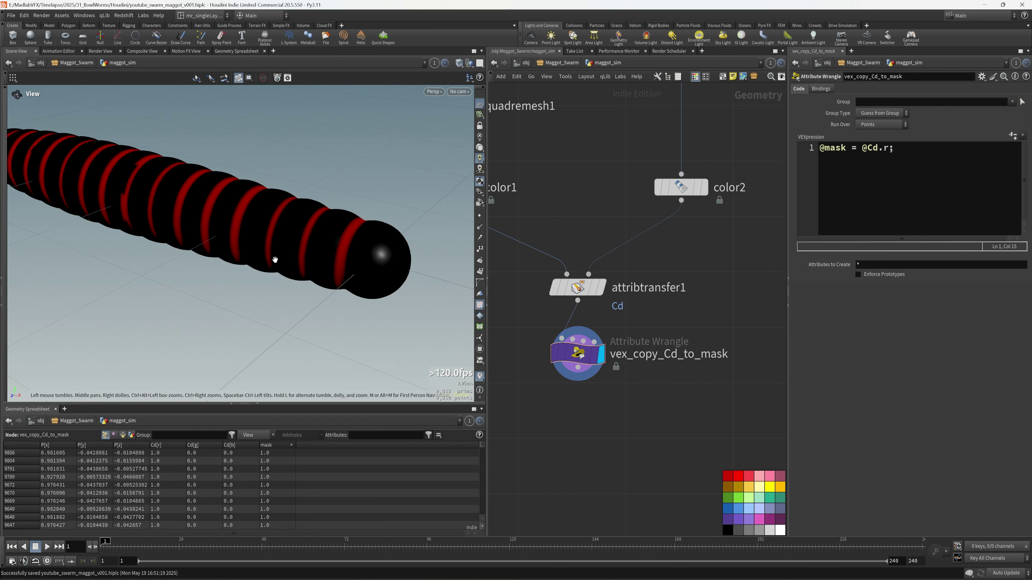
{"action": "key", "text": "Return"}
{"action": "left_click_drag", "start_coordinate": [226, 271], "coordinate": [260, 244], "text": "alt"}
{"action": "middle_click_drag", "start_coordinate": [617, 427], "coordinate": [638, 383]}
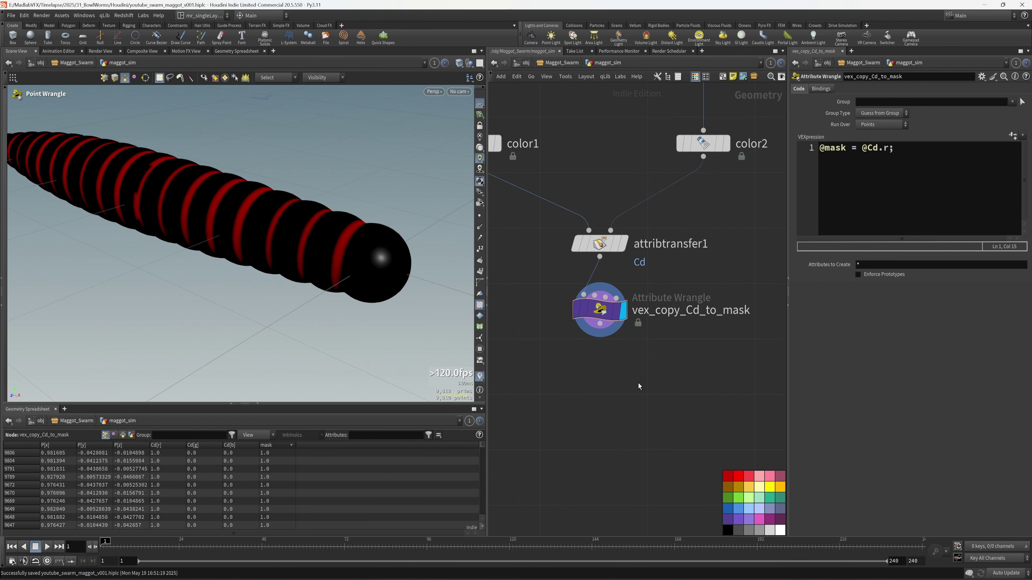
Add an Attribute Delete node below vex_copy_Cd_to_mask and set it to remove the Cd point attribute
{"action": "key", "text": "Tab"}
{"action": "type", "text": "del"}
{"action": "left_click", "coordinate": [736, 180]}
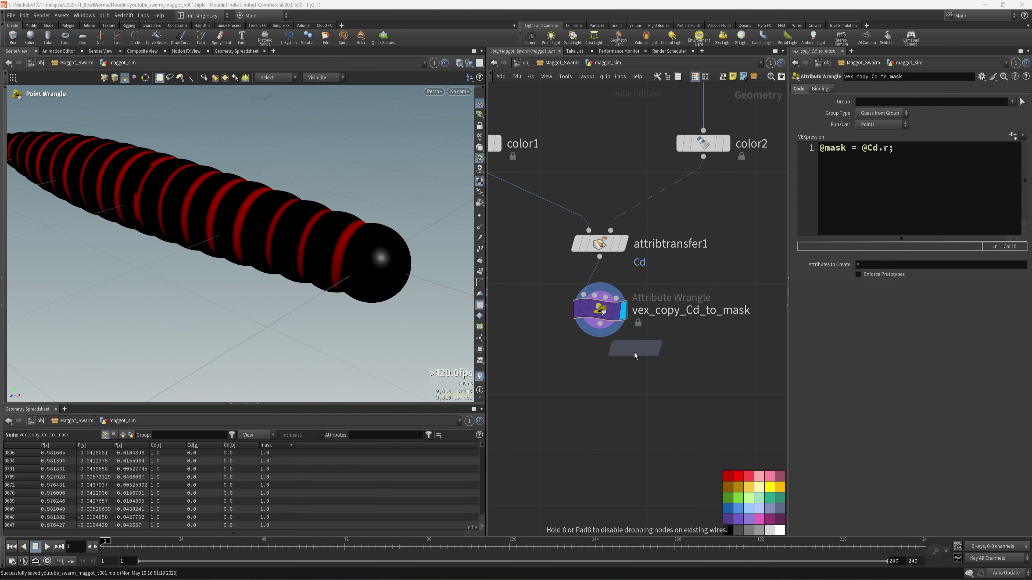
{"action": "left_click", "coordinate": [602, 387]}
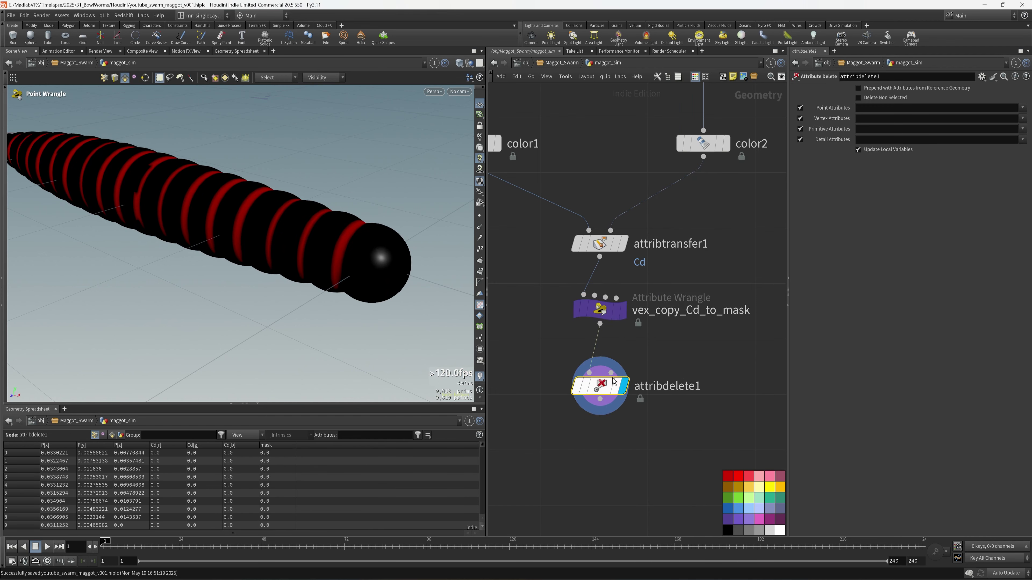
{"action": "left_click", "coordinate": [1008, 121]}
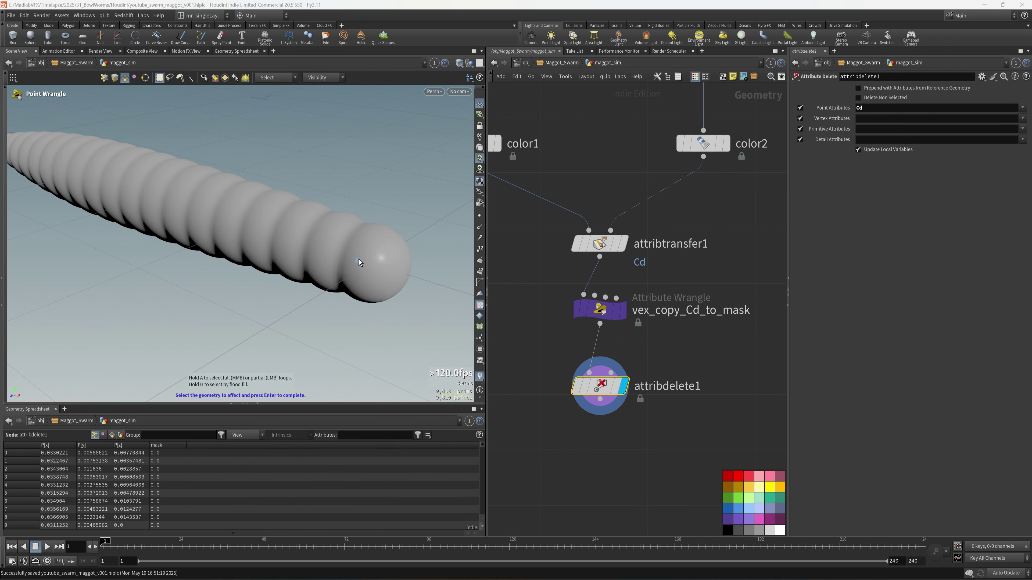
{"action": "left_click_drag", "start_coordinate": [359, 259], "coordinate": [295, 301], "text": "alt"}
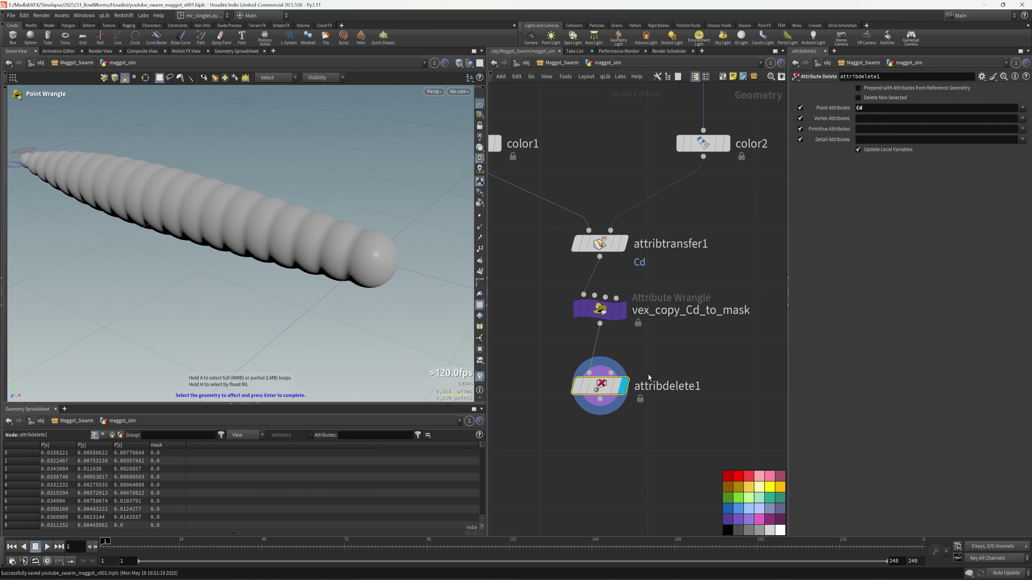
Add a Match Size node fed by attribdelete1 and display it to centre the maggot at the origin
{"action": "middle_click_drag", "start_coordinate": [595, 438], "coordinate": [631, 390]}
{"action": "key", "text": "Tab"}
{"action": "type", "text": "math"}
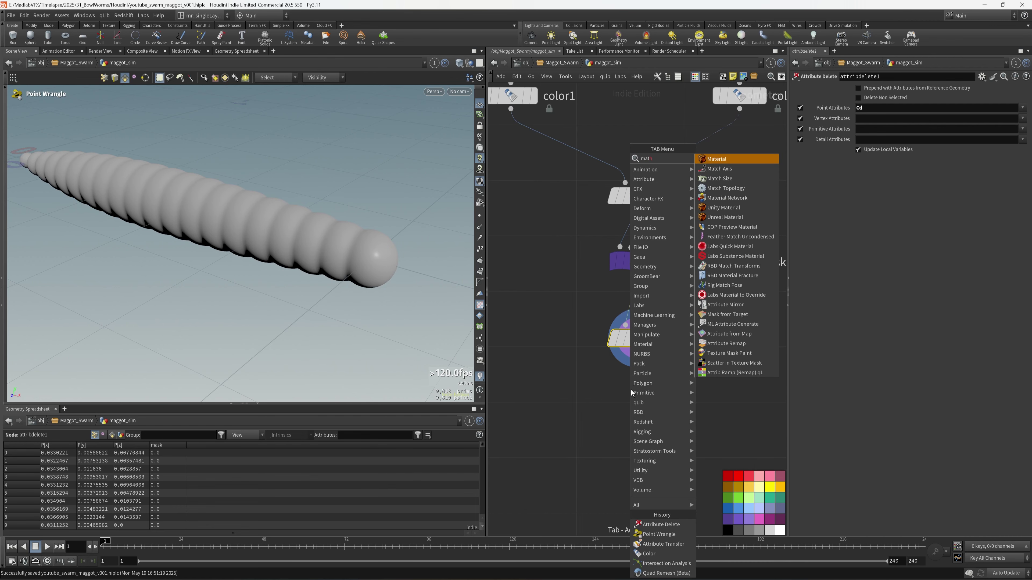
{"action": "left_click", "coordinate": [719, 178]}
{"action": "left_click", "coordinate": [624, 434]}
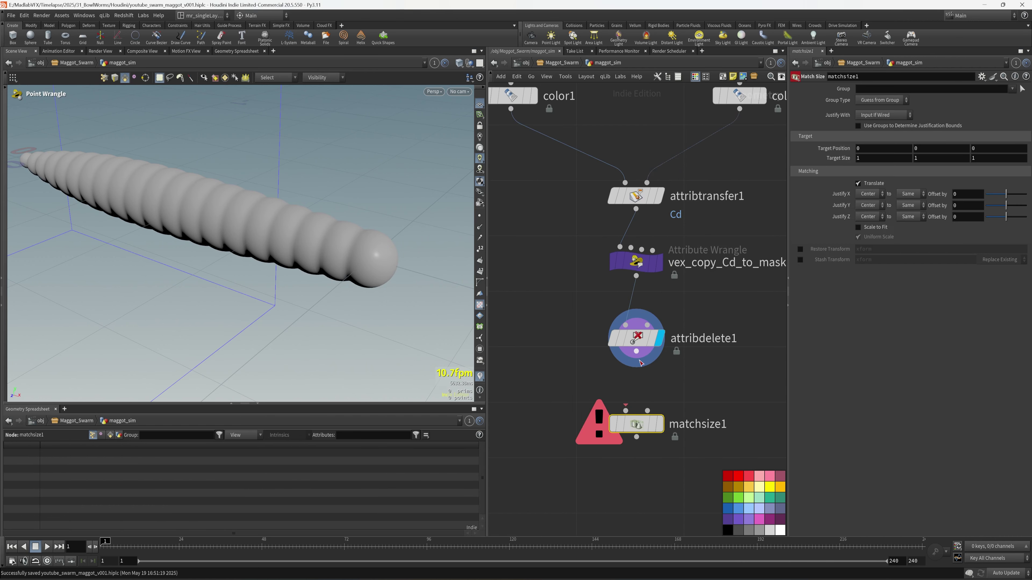
{"action": "right_click_drag", "start_coordinate": [360, 285], "coordinate": [335, 248], "text": "alt"}
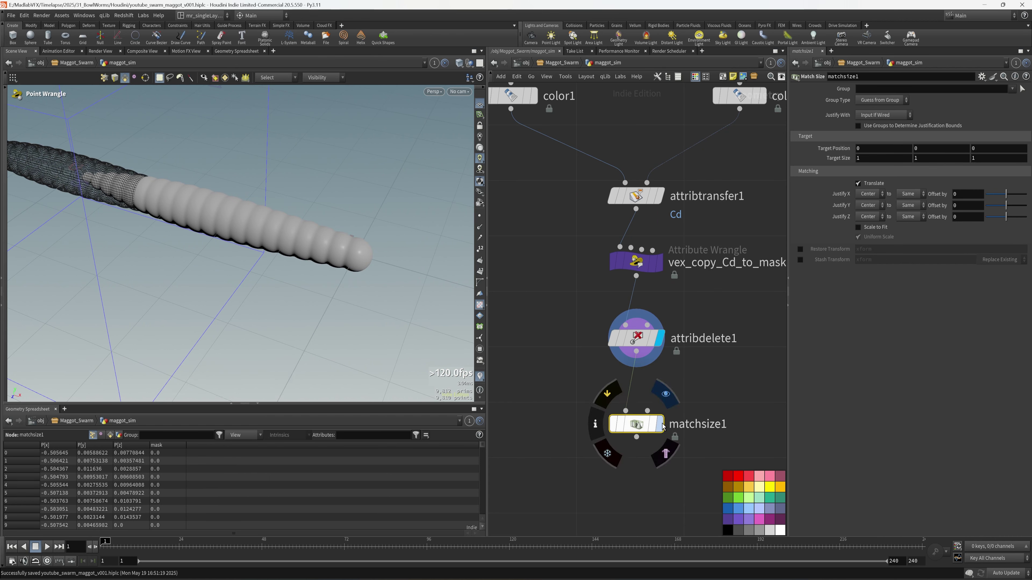
{"action": "left_click", "coordinate": [659, 424]}
{"action": "left_click_drag", "start_coordinate": [152, 268], "coordinate": [170, 294], "text": "alt"}
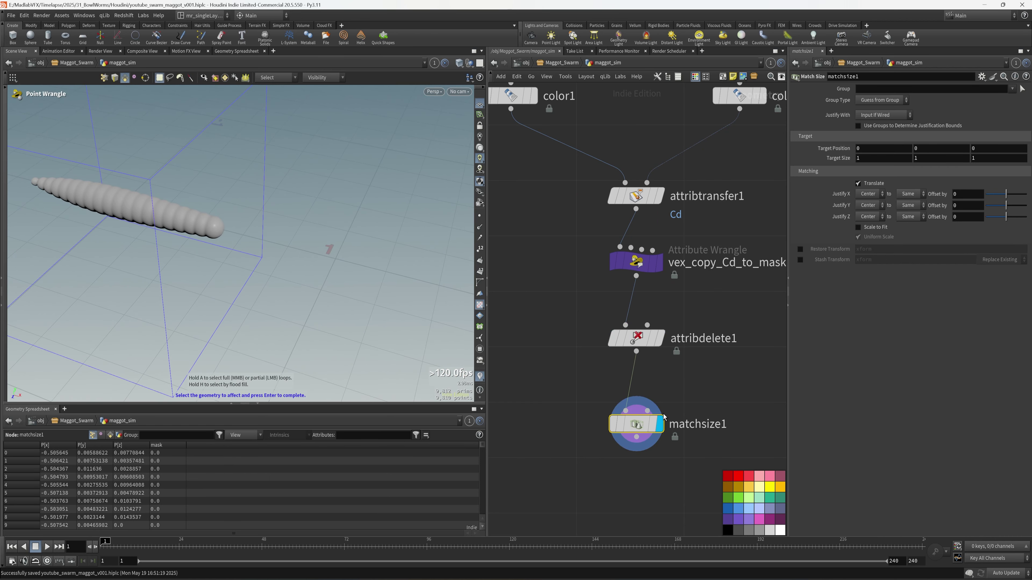
Add a UV Texture node below matchsize1 and display its result on the maggot
{"action": "middle_click_drag", "start_coordinate": [697, 397], "coordinate": [686, 334]}
{"action": "key", "text": "Tab"}
{"action": "type", "text": "uv"}
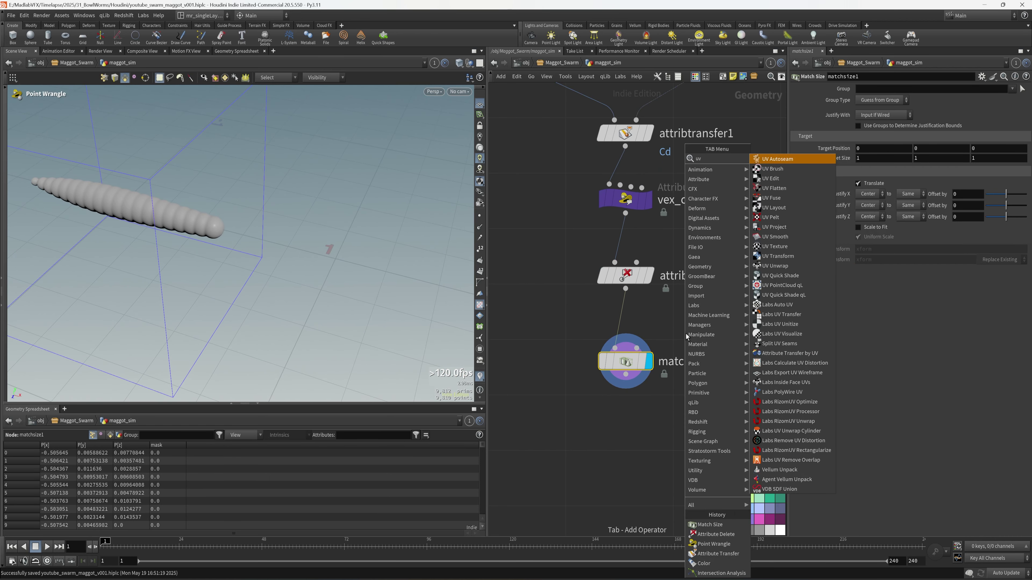
{"action": "left_click", "coordinate": [786, 248]}
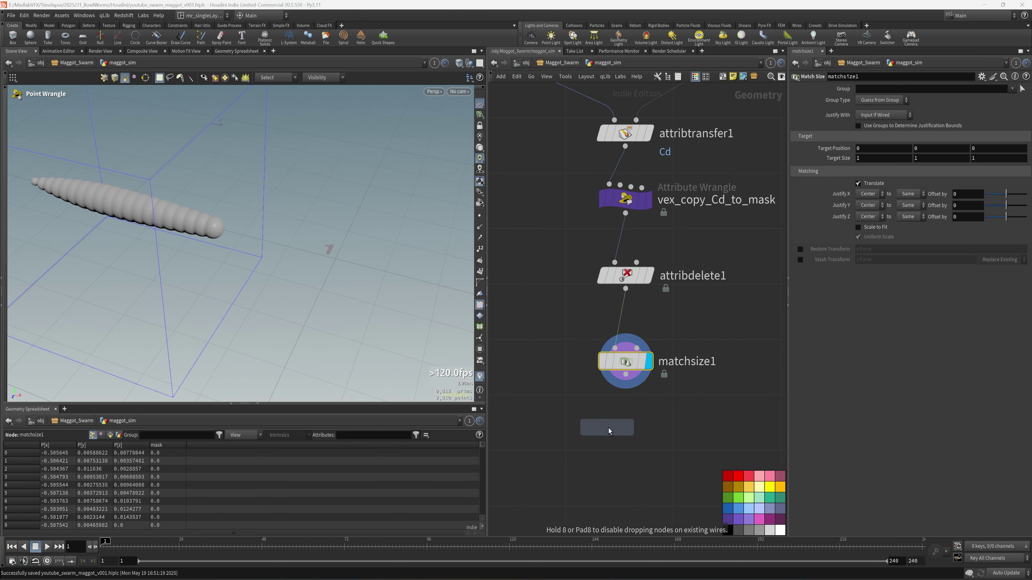
{"action": "left_click", "coordinate": [609, 428]}
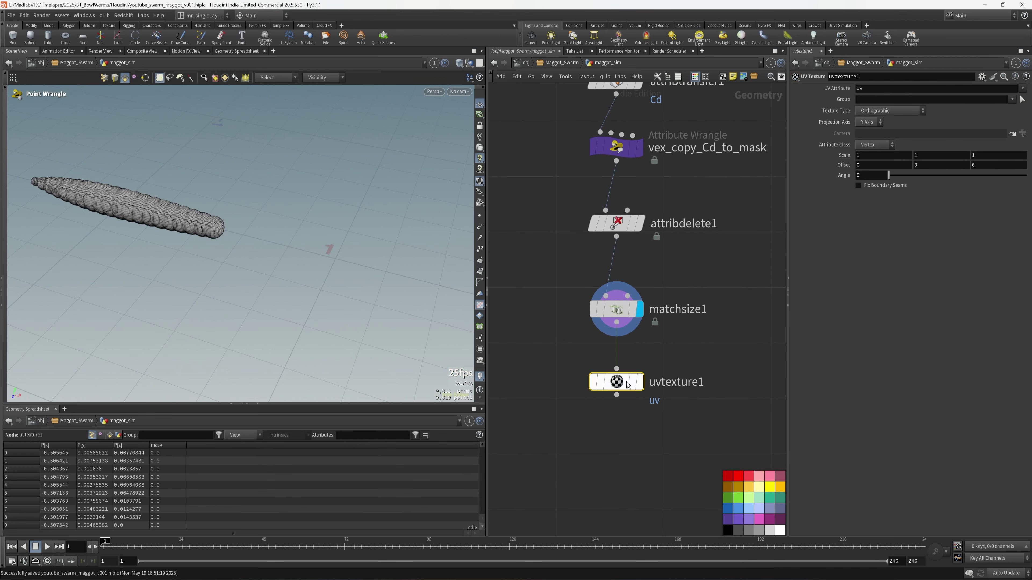
{"action": "left_click", "coordinate": [640, 382]}
{"action": "scroll", "coordinate": [173, 200], "scroll_direction": "up", "scroll_amount": 5}
{"action": "middle_click_drag", "start_coordinate": [170, 235], "coordinate": [239, 267], "text": "alt"}
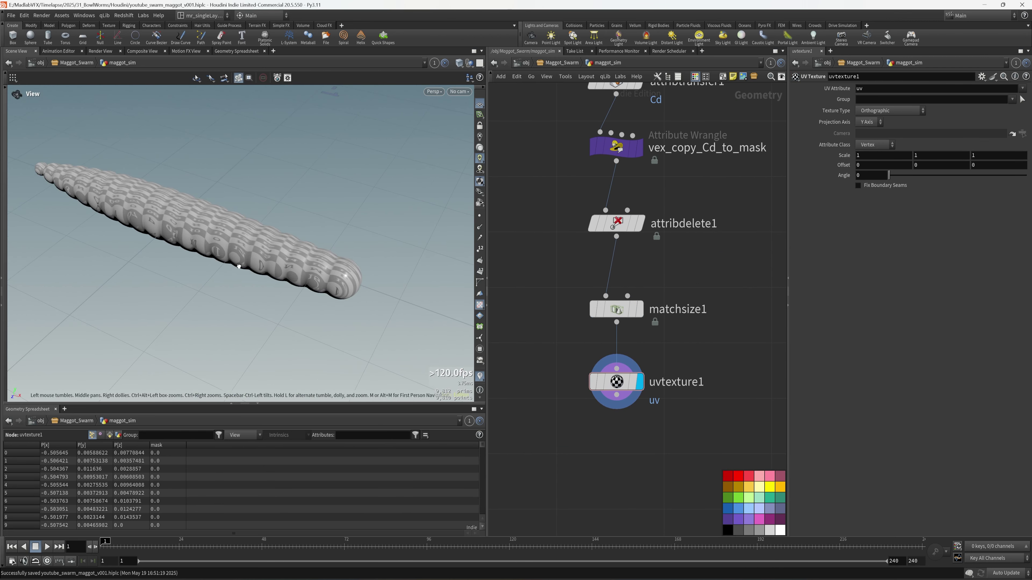
Set uvtexture1's texture type to Cylindrical with the X Axis as projection axis, and inspect the checker pattern along the body
{"action": "left_click_drag", "start_coordinate": [239, 267], "coordinate": [231, 258], "text": "alt"}
{"action": "left_click", "coordinate": [894, 110]}
{"action": "left_click", "coordinate": [885, 140]}
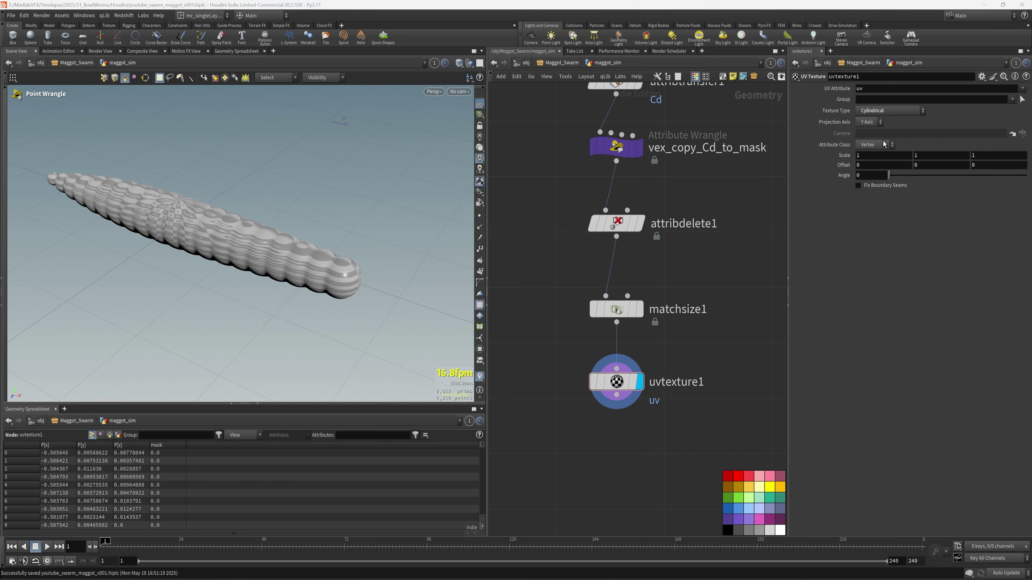
{"action": "left_click", "coordinate": [881, 123]}
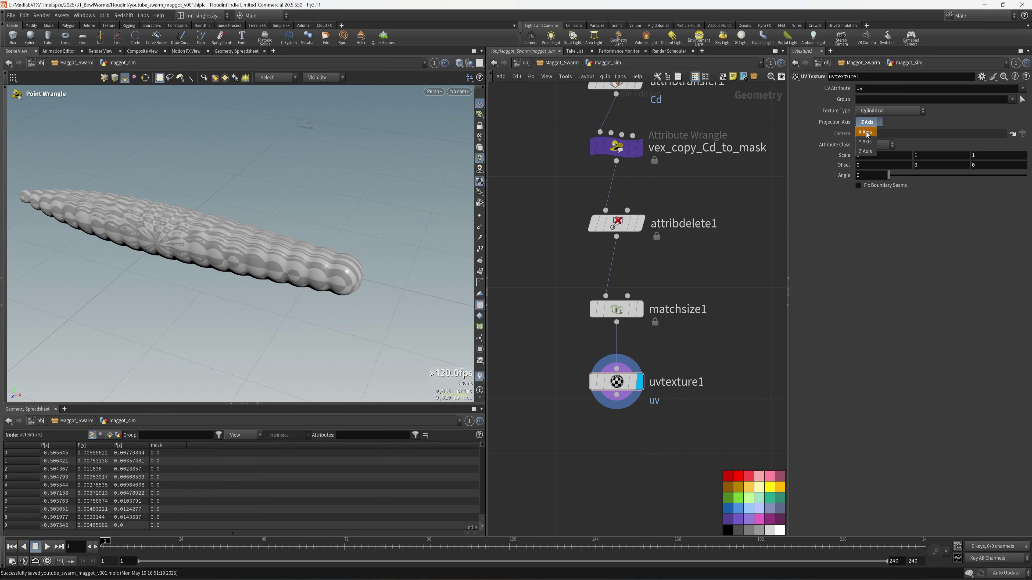
{"action": "left_click", "coordinate": [868, 126]}
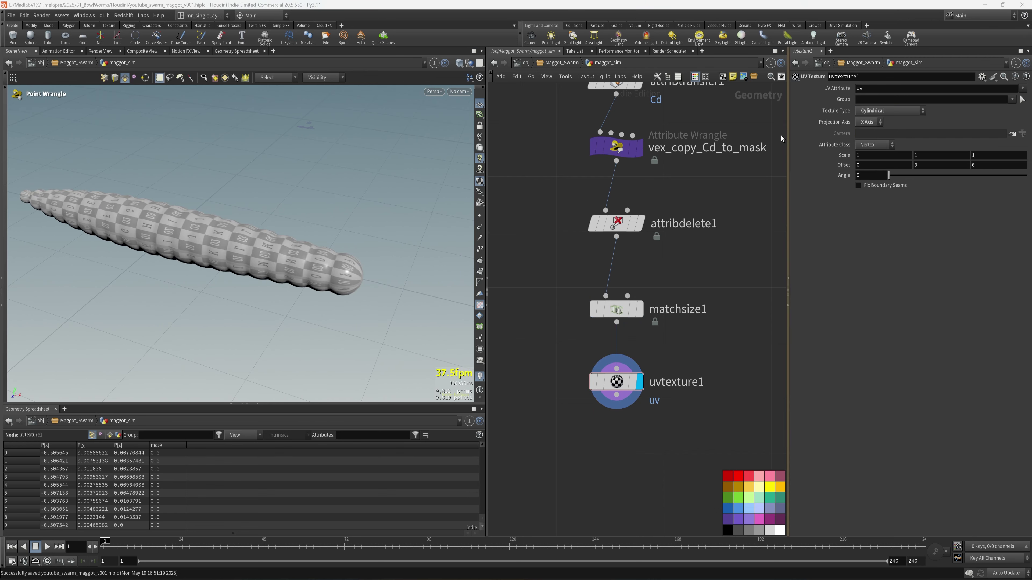
{"action": "left_click_drag", "start_coordinate": [173, 285], "coordinate": [143, 283], "text": "alt"}
{"action": "left_click_drag", "start_coordinate": [249, 307], "coordinate": [303, 304], "text": "alt"}
{"action": "right_click_drag", "start_coordinate": [304, 304], "coordinate": [341, 301], "text": "alt"}
{"action": "left_click_drag", "start_coordinate": [342, 301], "coordinate": [361, 279], "text": "alt"}
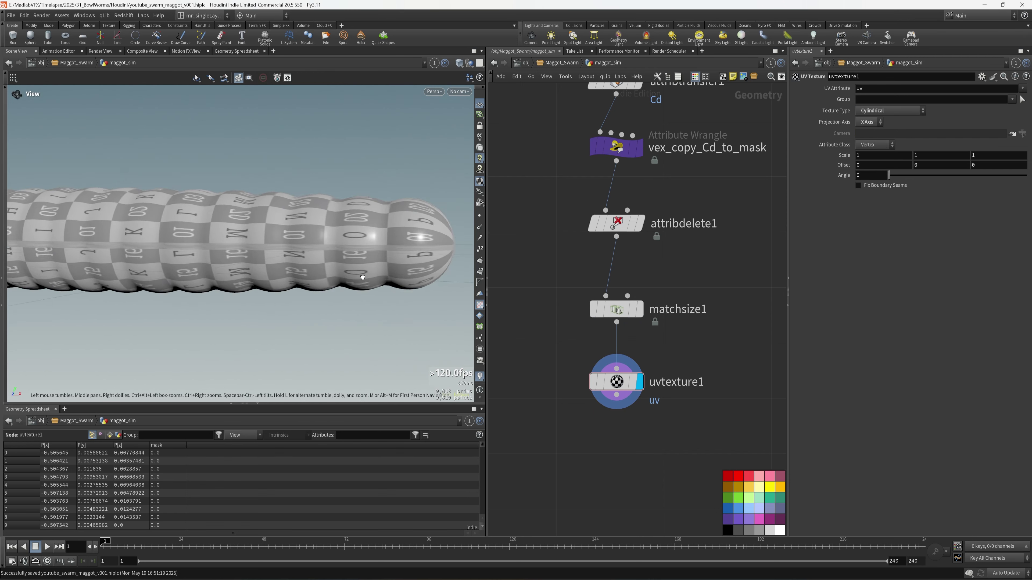
{"action": "right_click_drag", "start_coordinate": [362, 279], "coordinate": [406, 272], "text": "alt"}
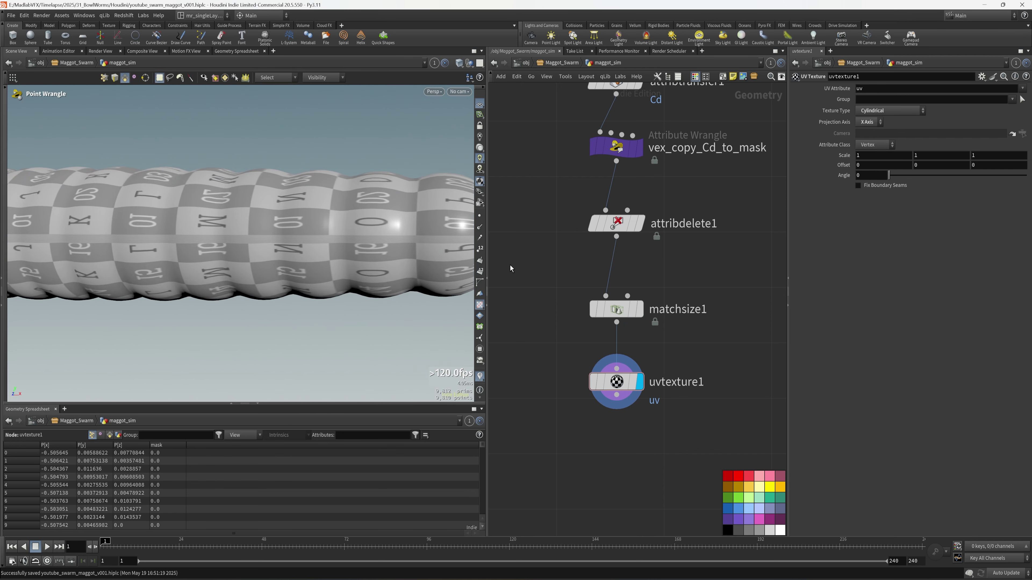
Enable Fix Boundary Seams on uvtexture1, check the UVs around the maggot's head, and save the scene
{"action": "left_click", "coordinate": [896, 187]}
{"action": "left_click_drag", "start_coordinate": [244, 260], "coordinate": [139, 261], "text": "alt"}
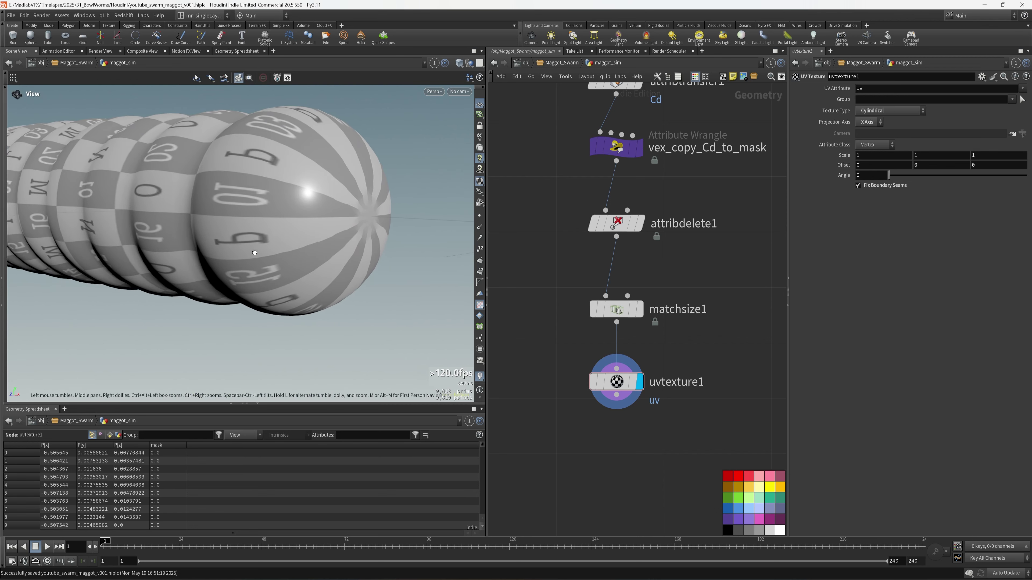
{"action": "key", "text": "ctrl+s"}
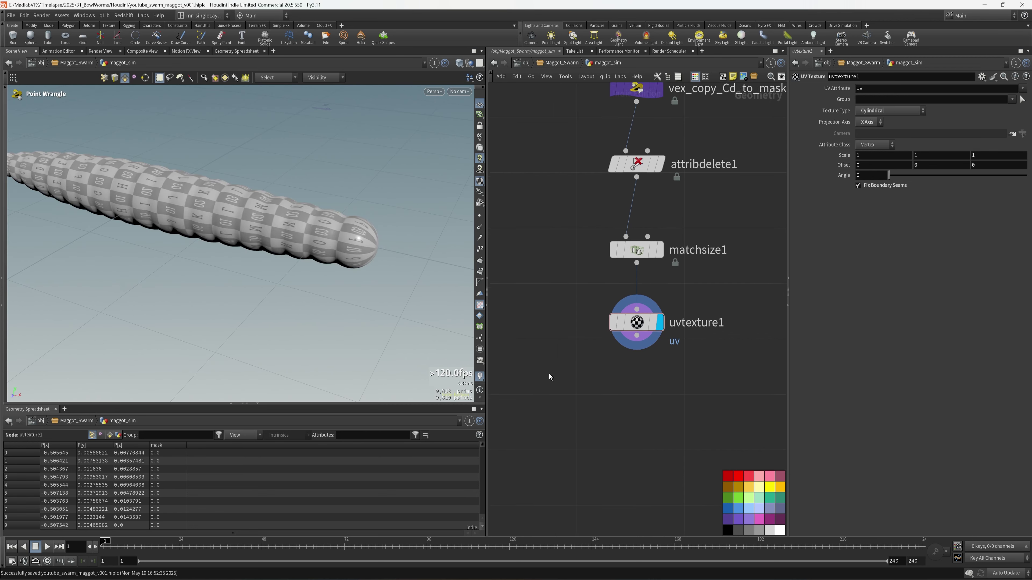
Add a Smooth node below uvtexture1, wire it in, and display it
{"action": "key", "text": "Tab"}
{"action": "type", "text": "nor"}
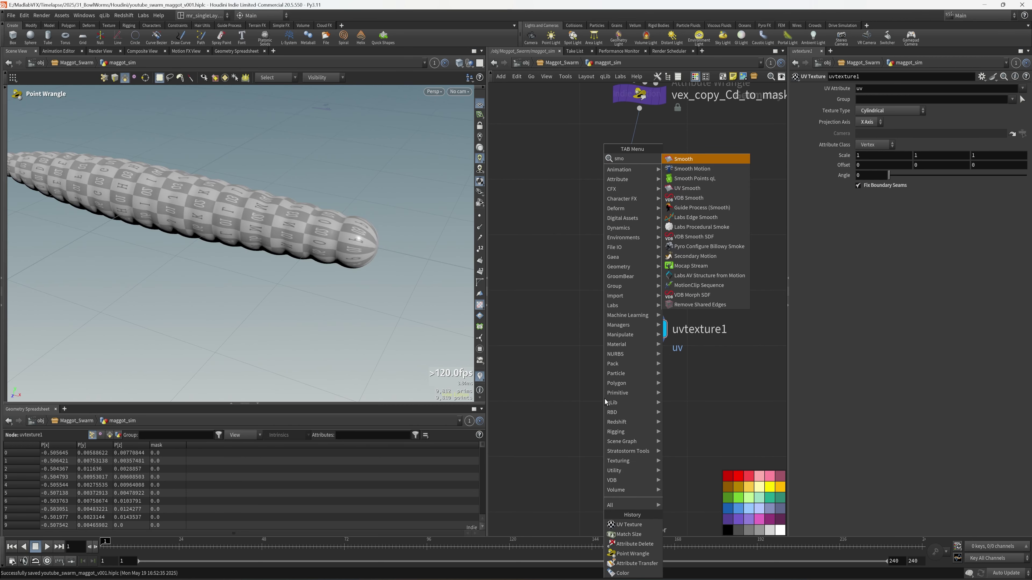
{"action": "left_click", "coordinate": [684, 161]}
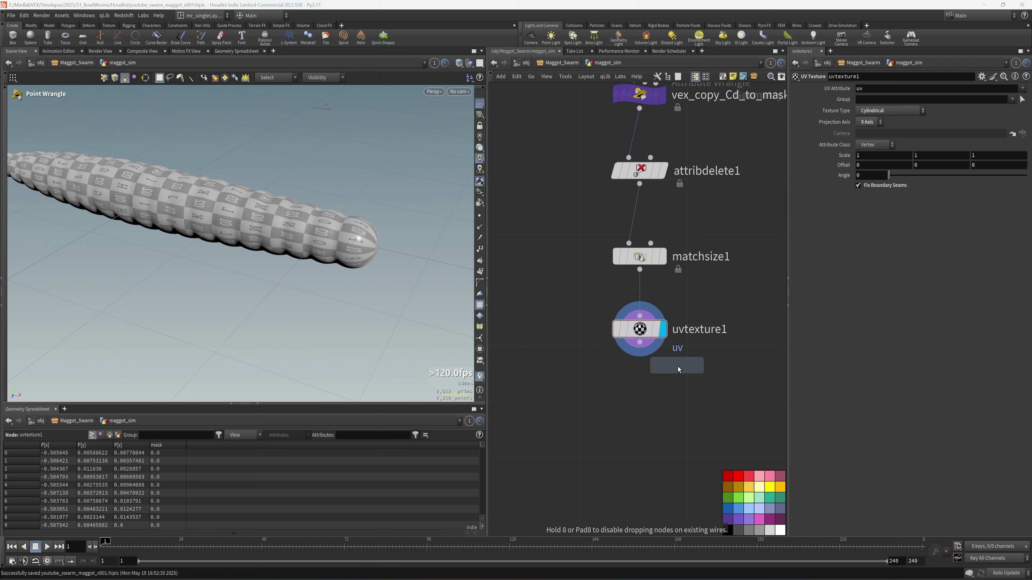
{"action": "left_click", "coordinate": [670, 411]}
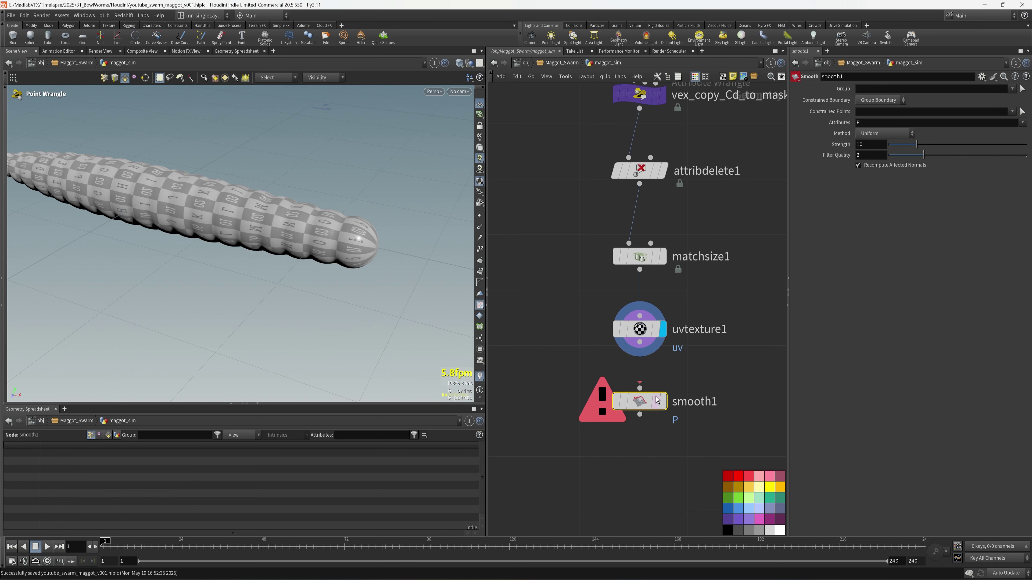
{"action": "left_click", "coordinate": [639, 390]}
{"action": "left_click", "coordinate": [663, 401]}
{"action": "left_click_drag", "start_coordinate": [284, 234], "coordinate": [276, 228], "text": "alt"}
Set smooth1's strength to 10.76 with filter quality 2, check the body's surface and wireframe, and save the scene
{"action": "key", "text": "shift+w"}
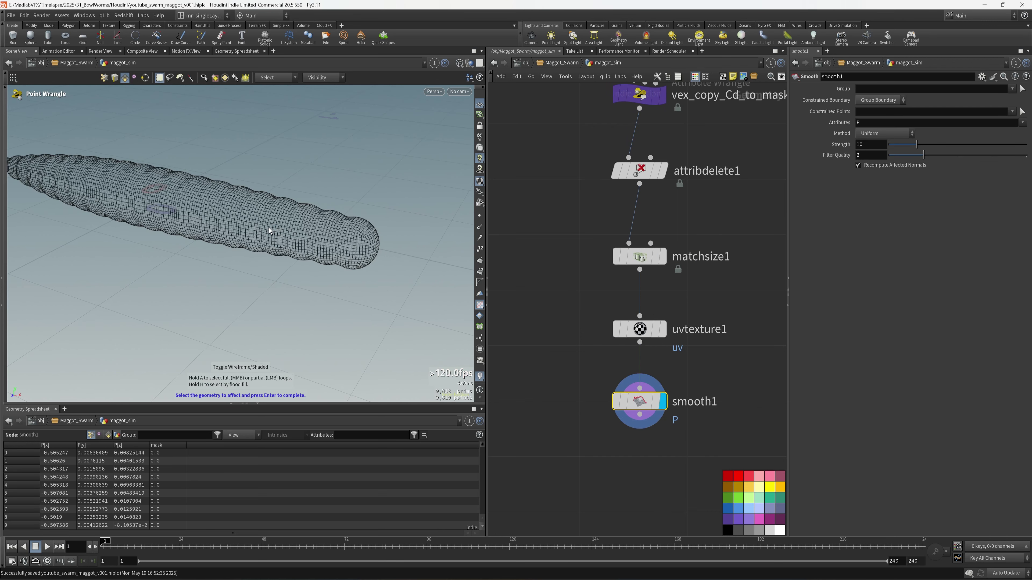
{"action": "key", "text": "shift+w"}
{"action": "left_click_drag", "start_coordinate": [200, 215], "coordinate": [175, 213], "text": "alt"}
{"action": "right_click_drag", "start_coordinate": [175, 213], "coordinate": [378, 228], "text": "alt"}
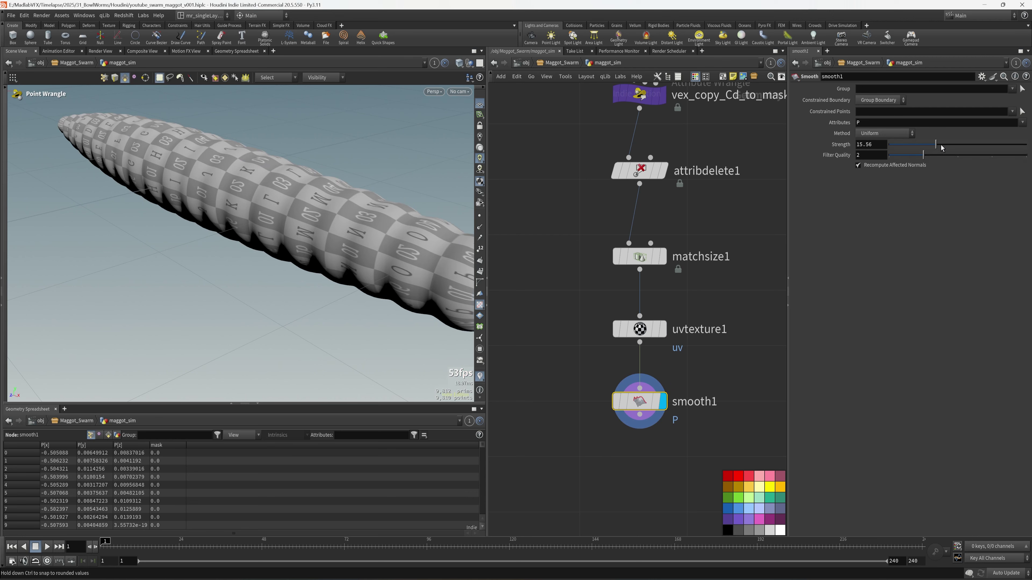
{"action": "left_click_drag", "start_coordinate": [985, 147], "coordinate": [938, 149]}
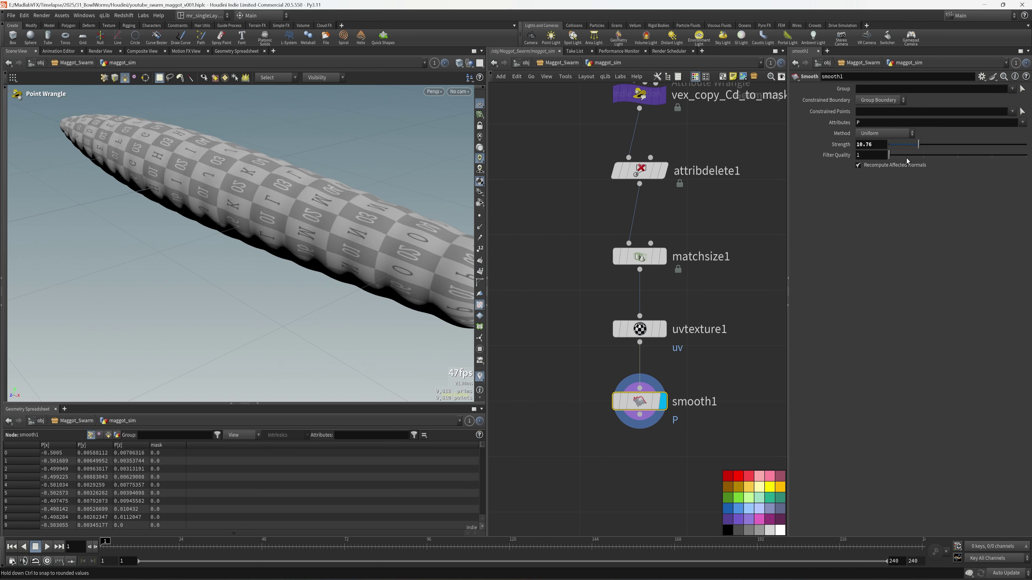
{"action": "mouse_move", "coordinate": [419, 170]}
{"action": "left_mouse_down", "text": "alt"}
{"action": "mouse_move", "coordinate": [349, 219]}
{"action": "mouse_move", "coordinate": [314, 215]}
{"action": "mouse_move", "coordinate": [288, 230]}
{"action": "left_mouse_up", "text": "alt"}
{"action": "key", "text": "w"}
{"action": "key", "text": "w"}
{"action": "key", "text": "ctrl+s"}
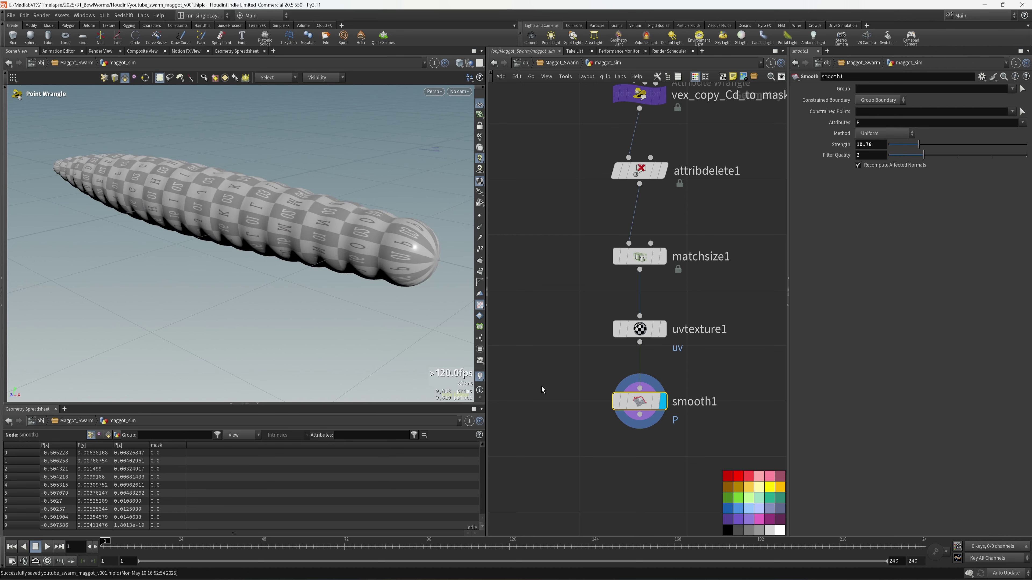
Add a Remesh node below smooth1 and wire smooth1's output into its first input
{"action": "middle_click_drag", "start_coordinate": [549, 442], "coordinate": [538, 366]}
{"action": "key", "text": "Tab"}
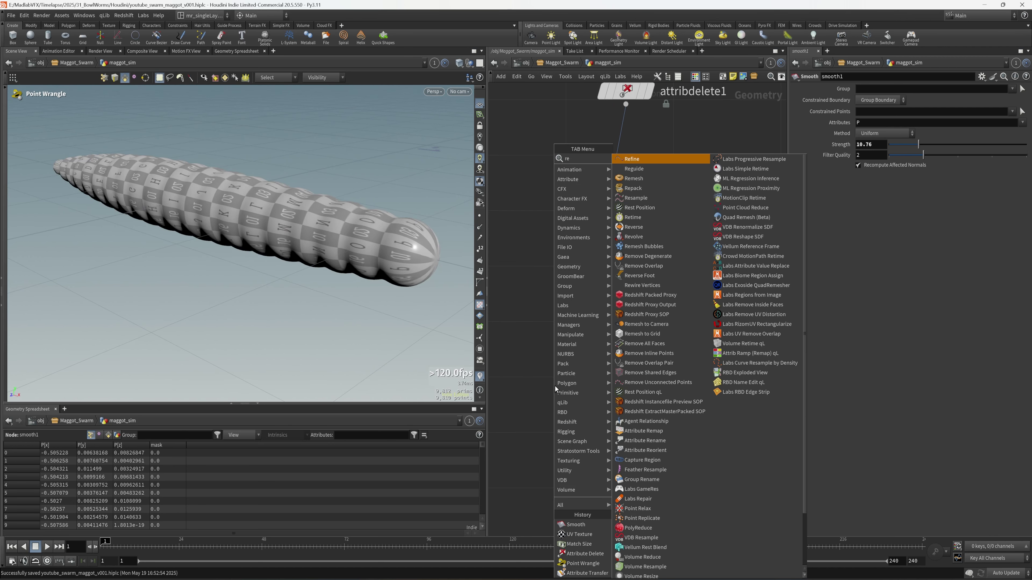
{"action": "mouse_move", "coordinate": [556, 390]}
{"action": "left_click", "coordinate": [642, 159]}
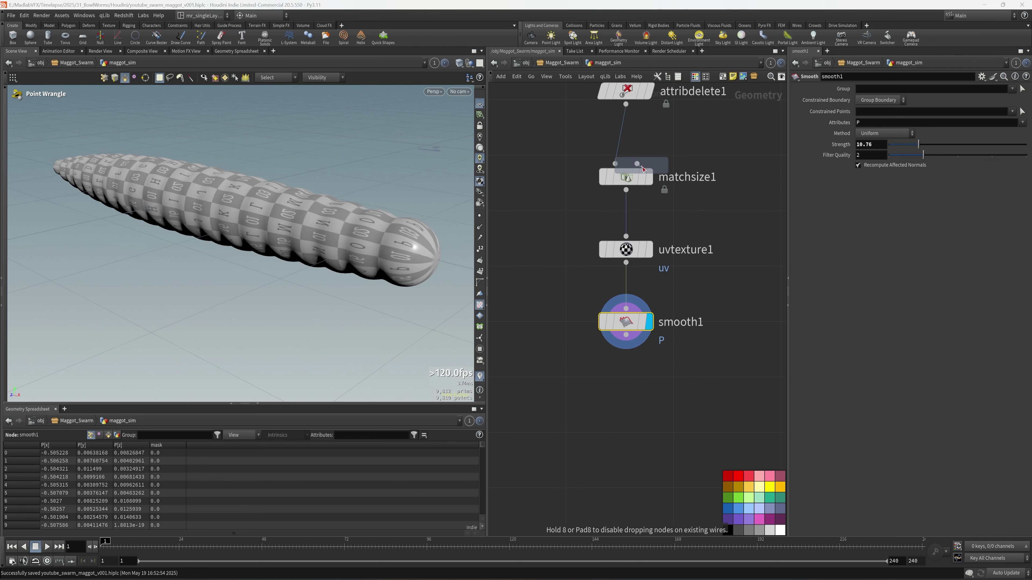
{"action": "left_click", "coordinate": [625, 407]}
{"action": "left_click_drag", "start_coordinate": [311, 230], "coordinate": [383, 252]}
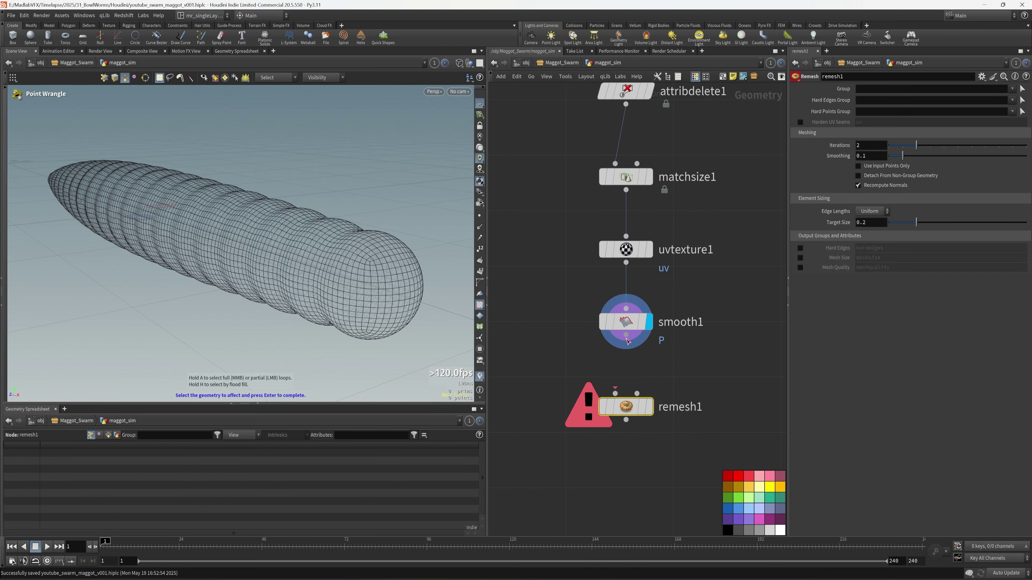
{"action": "left_click_drag", "start_coordinate": [626, 337], "coordinate": [615, 394]}
{"action": "scroll", "coordinate": [377, 286], "scroll_direction": "up", "scroll_amount": 3}
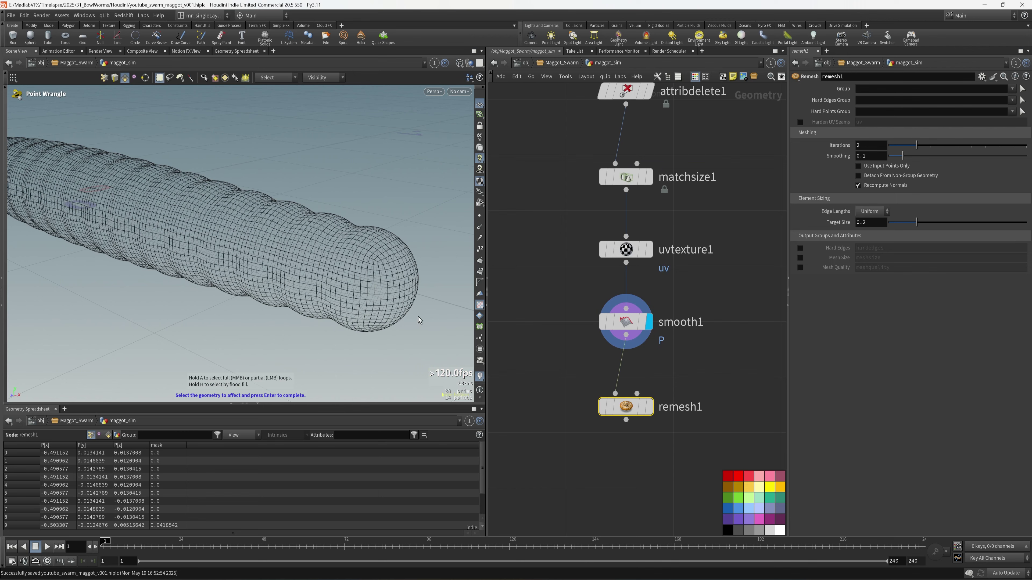
Examine smooth1's wireframe density, and display remesh1 with its parameters shown
{"action": "left_click", "coordinate": [622, 321]}
{"action": "scroll", "coordinate": [345, 272], "scroll_direction": "down", "scroll_amount": 3}
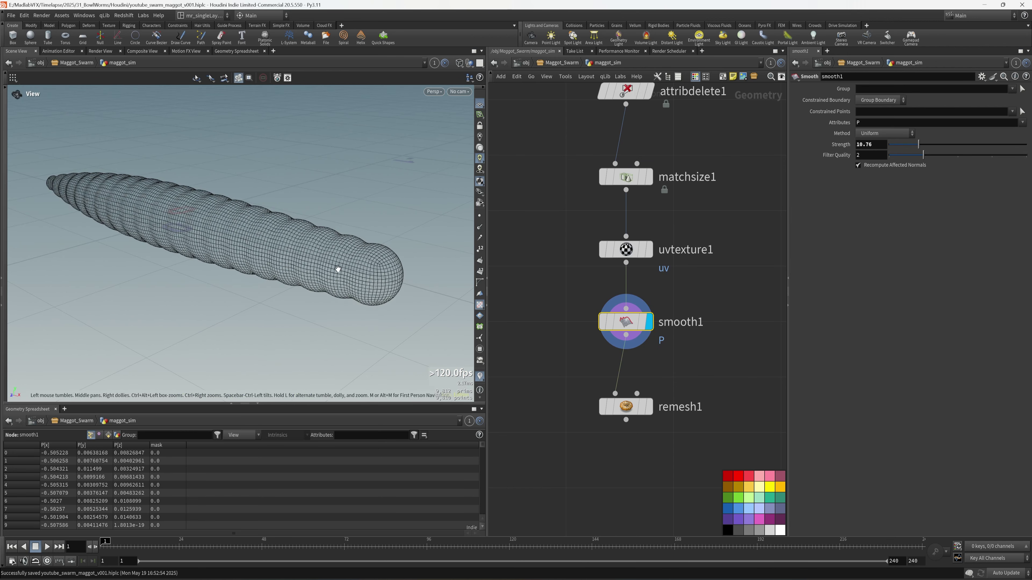
{"action": "left_click_drag", "start_coordinate": [337, 270], "coordinate": [306, 244], "text": "alt"}
{"action": "left_click", "coordinate": [649, 407]}
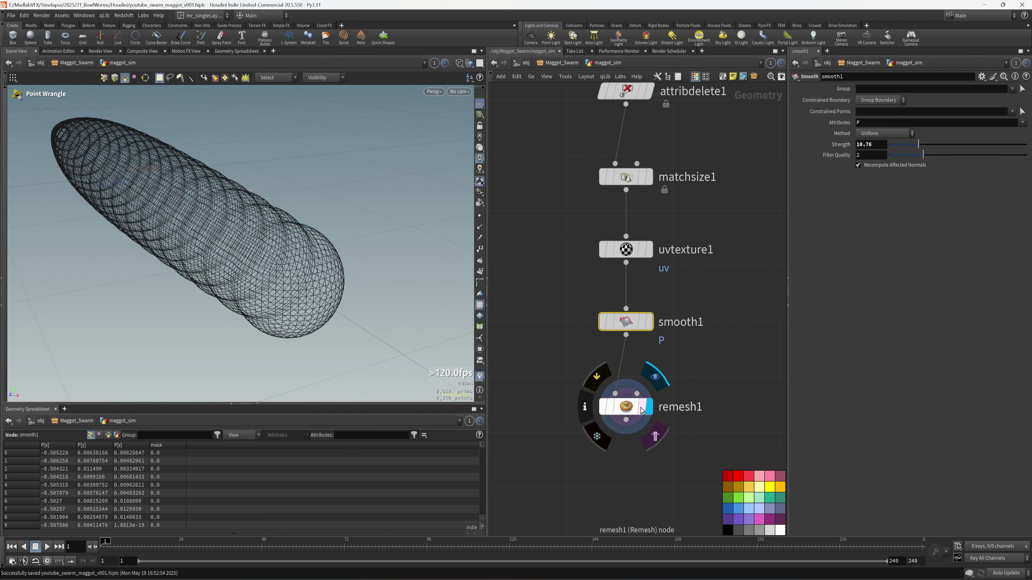
{"action": "left_click", "coordinate": [640, 409]}
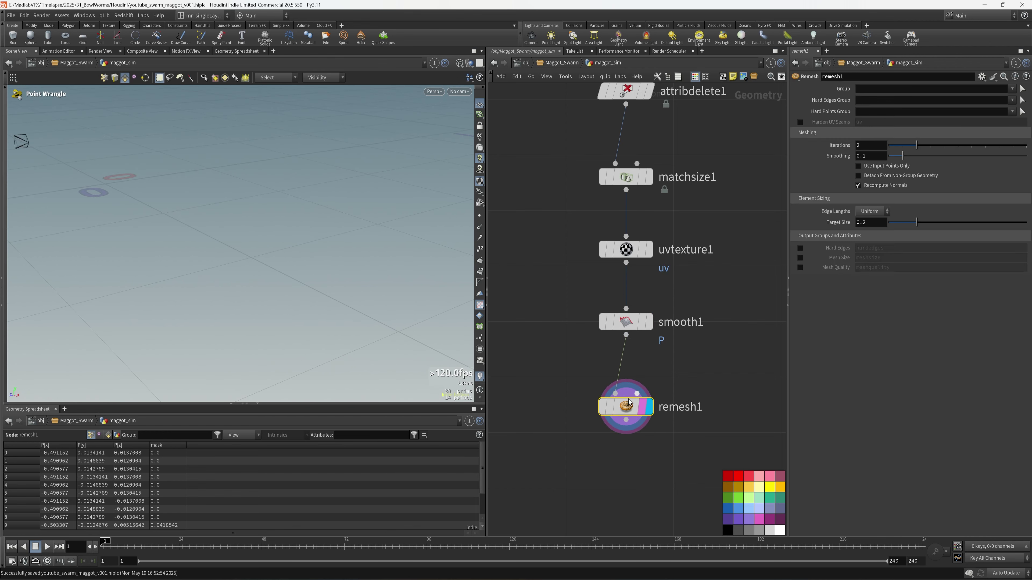
Set remesh1's target size to 0.05 and frame the whole remeshed maggot
{"action": "left_click", "coordinate": [882, 227]}
{"action": "type", "text": "0.05"}
{"action": "key", "text": "Return"}
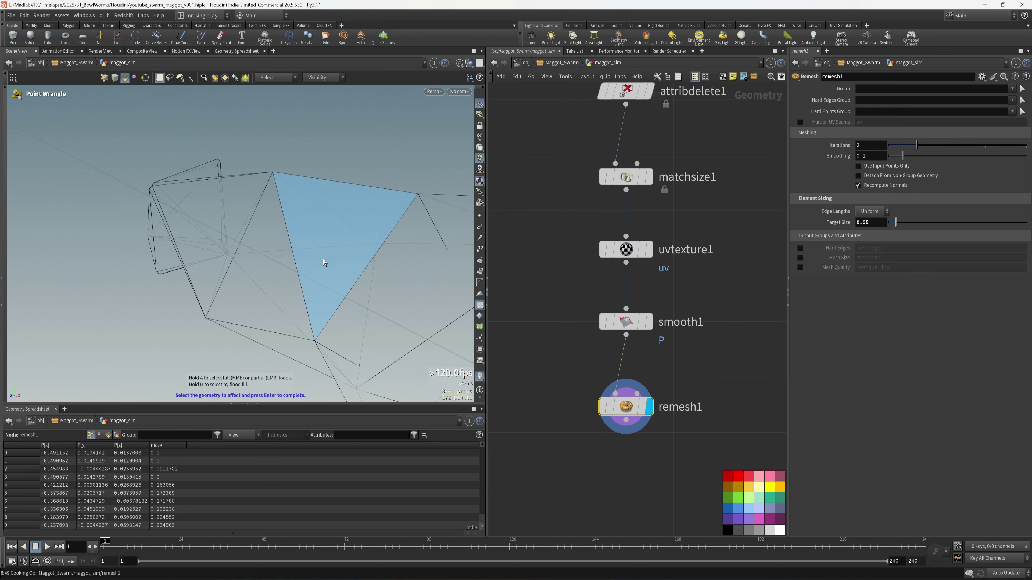
{"action": "right_click_drag", "start_coordinate": [325, 260], "coordinate": [333, 284], "text": "alt"}
{"action": "middle_click_drag", "start_coordinate": [333, 284], "coordinate": [53, 204], "text": "alt"}
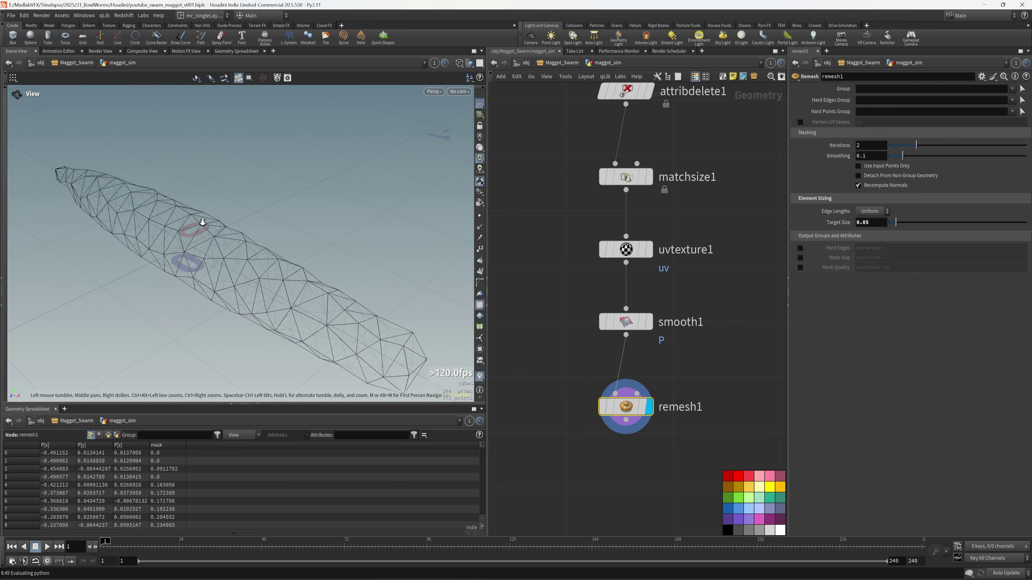
Select all nodes of the maggot network and lay them out automatically
{"action": "left_click_drag", "start_coordinate": [118, 244], "coordinate": [162, 245], "text": "alt"}
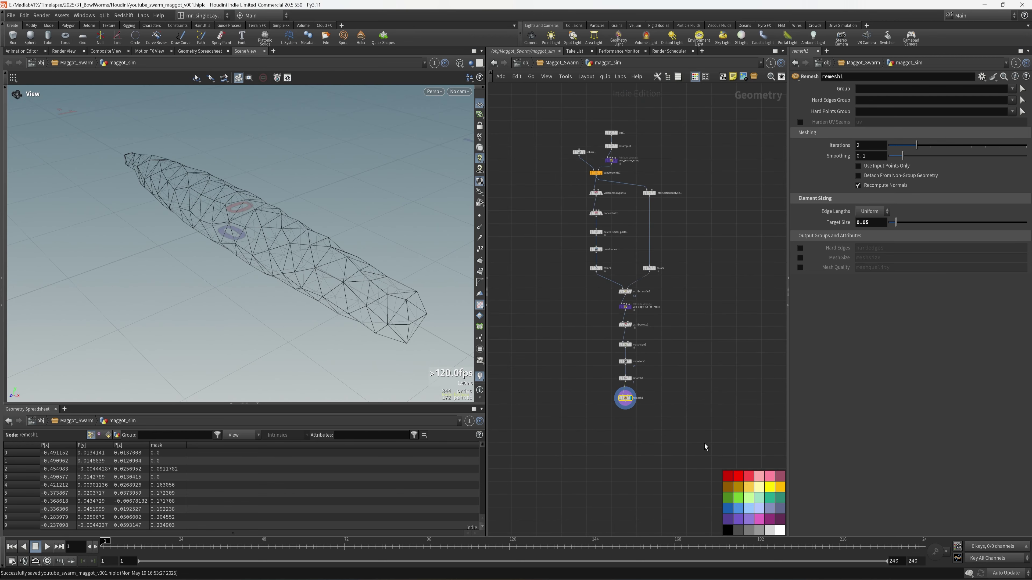
{"action": "left_click_drag", "start_coordinate": [713, 445], "coordinate": [549, 110]}
{"action": "key", "text": "l"}
{"action": "left_click", "coordinate": [735, 173]}
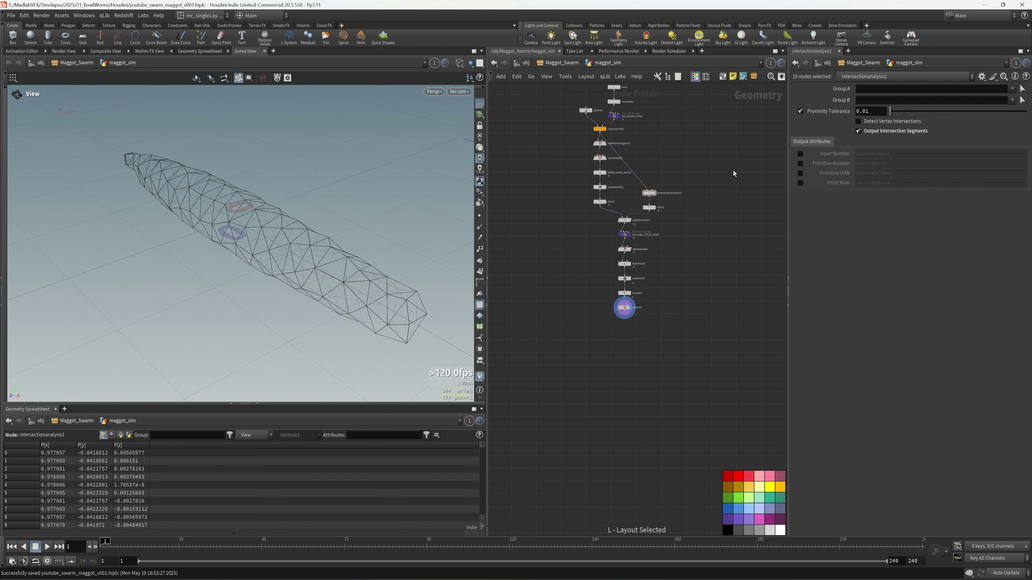
{"action": "scroll", "coordinate": [677, 151], "scroll_direction": "up", "scroll_amount": 4}
{"action": "scroll", "coordinate": [709, 353], "scroll_direction": "down", "scroll_amount": 2}
{"action": "scroll", "coordinate": [635, 316], "scroll_direction": "up", "scroll_amount": 5}
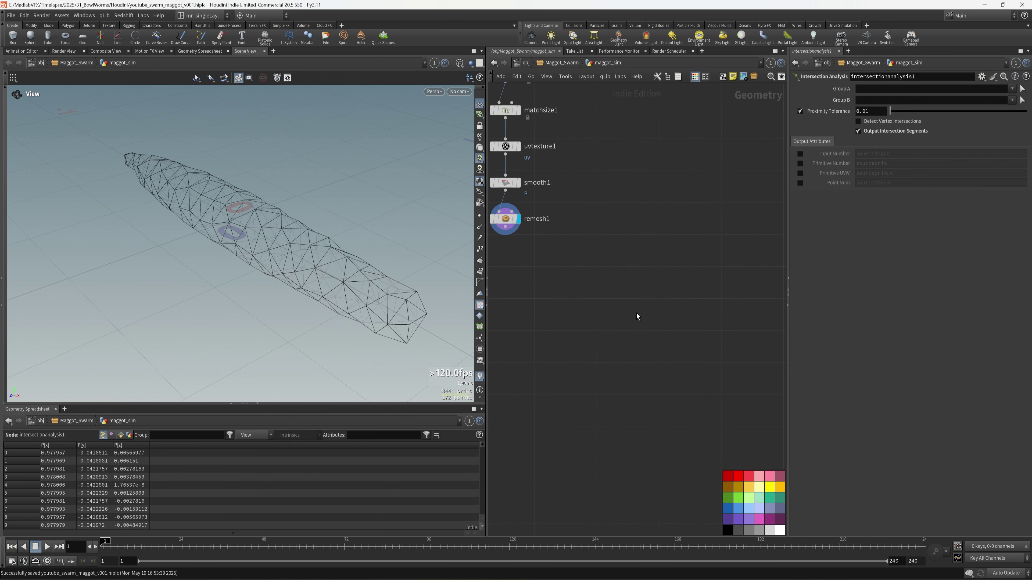
Add a Null node below remesh1 and connect it to remesh1's output
{"action": "middle_click_drag", "start_coordinate": [646, 330], "coordinate": [657, 332]}
{"action": "key", "text": "Tab"}
{"action": "type", "text": "null"}
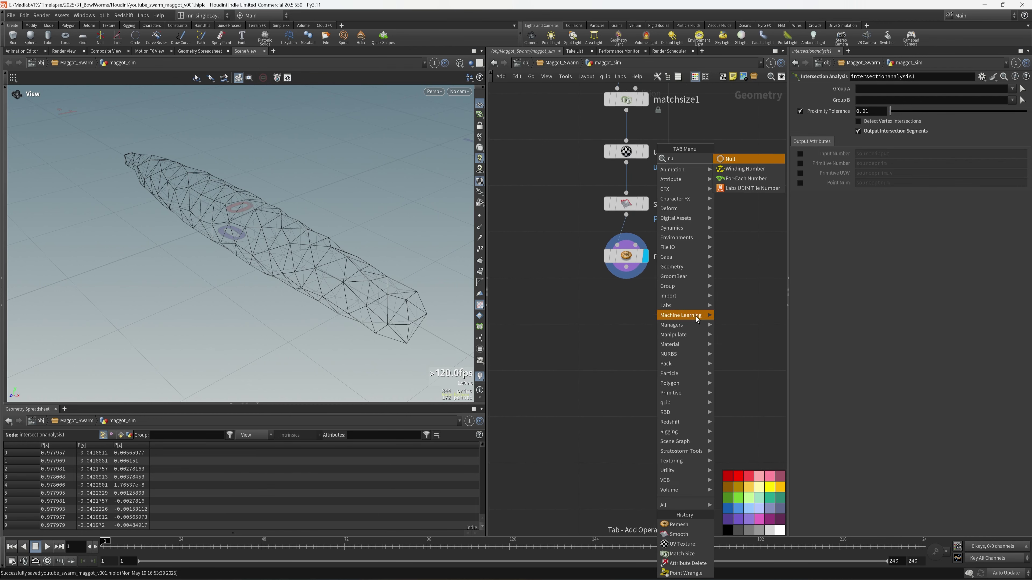
{"action": "left_click", "coordinate": [751, 159]}
{"action": "left_click", "coordinate": [633, 308]}
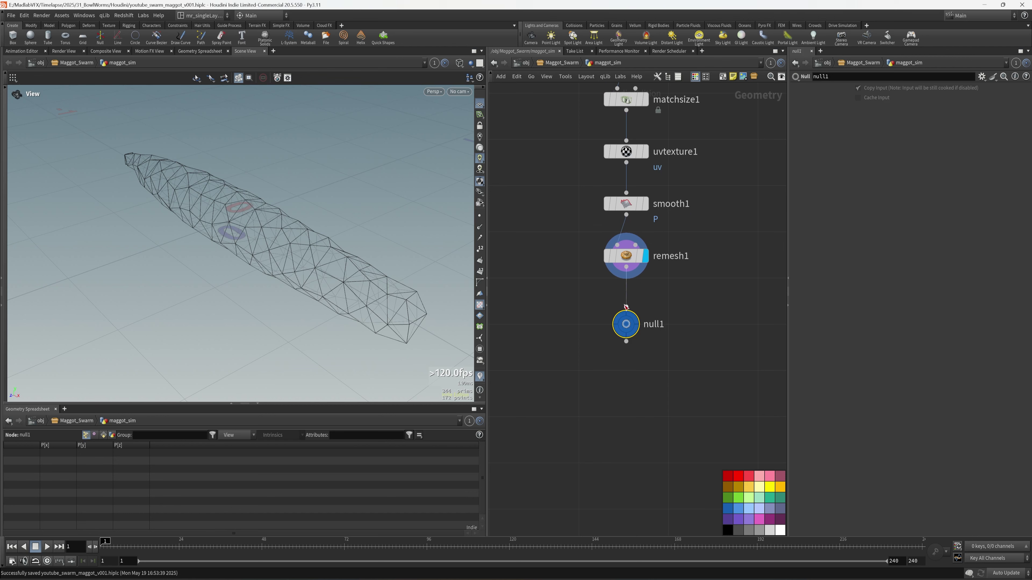
Rename the new null below remesh1 as REF_MAGGOT_SIM
{"action": "key", "text": "F2"}
{"action": "type", "text": "EF"}
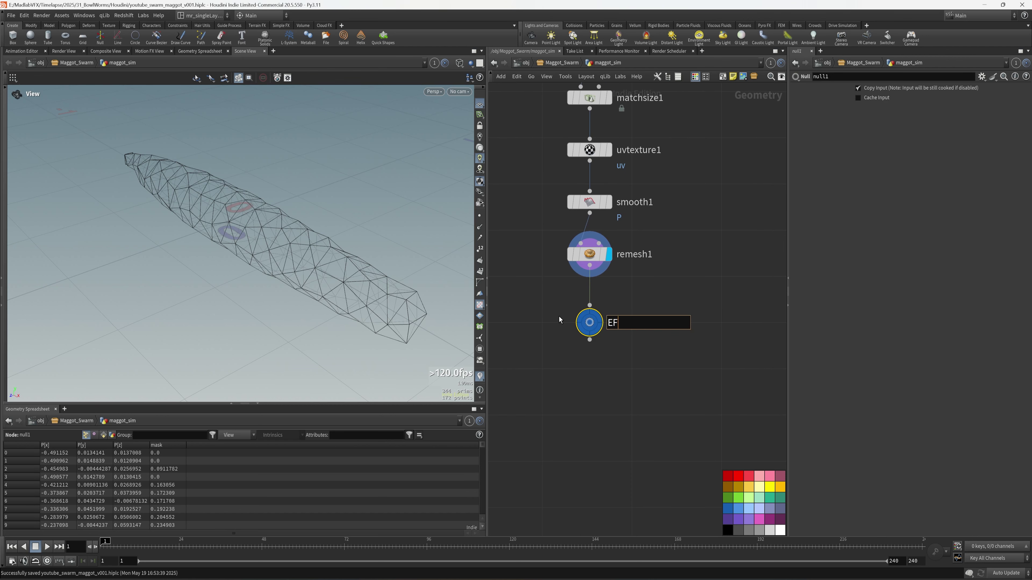
{"action": "key", "text": "BackSpace"}
{"action": "key", "text": "BackSpace"}
{"action": "type", "text": "REF_MAGGOT_SIM"}
{"action": "key", "text": "Return"}
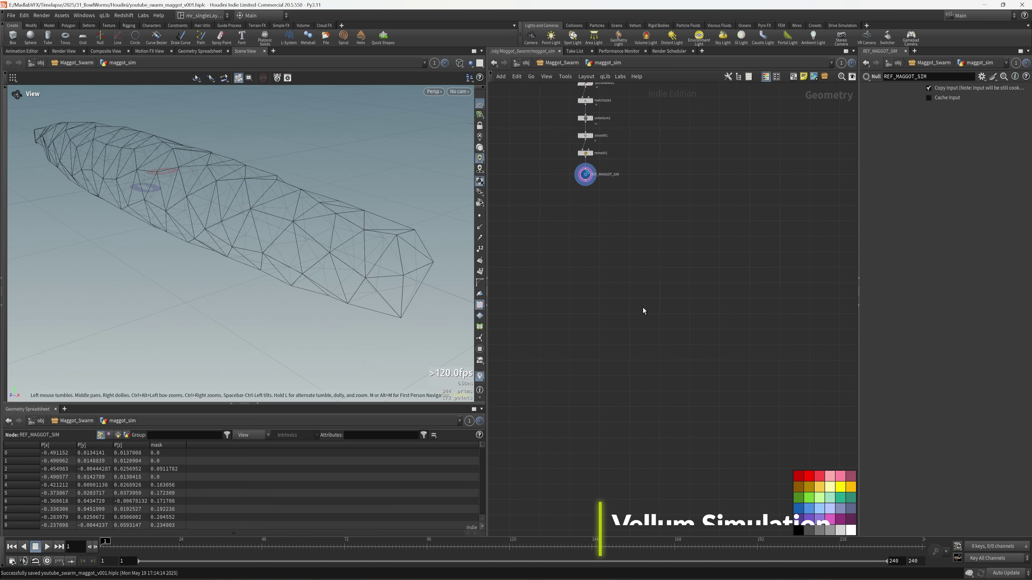
Add a polygon Sphere node in an empty area of the network, beside the maggot chain
{"action": "middle_click_drag", "start_coordinate": [624, 262], "coordinate": [615, 328]}
{"action": "scroll", "coordinate": [615, 328], "scroll_direction": "up", "scroll_amount": 2}
{"action": "left_click_drag", "start_coordinate": [388, 264], "coordinate": [359, 271]}
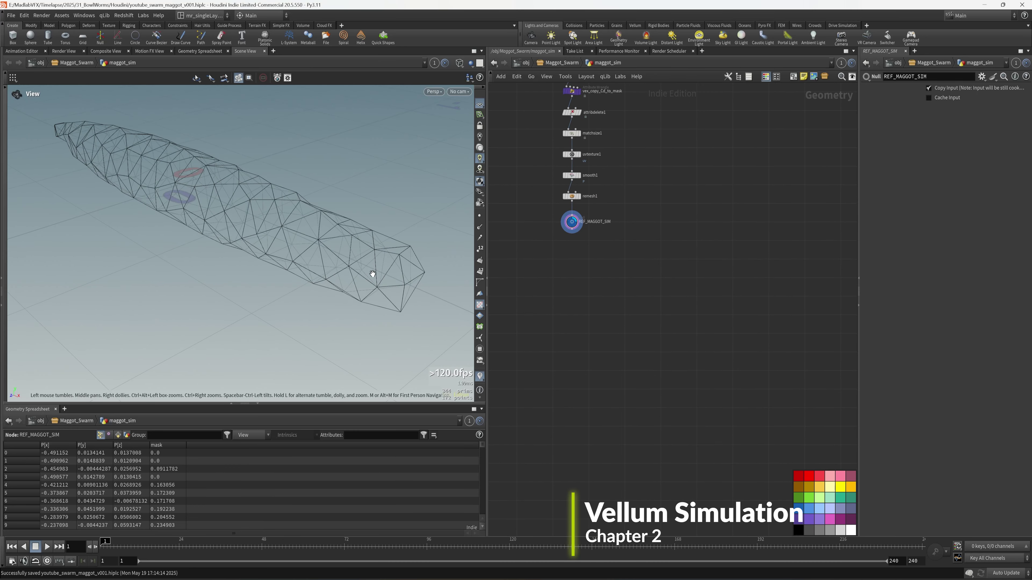
{"action": "middle_click_drag", "start_coordinate": [745, 340], "coordinate": [687, 383]}
{"action": "key", "text": "Tab"}
{"action": "type", "text": "sph"}
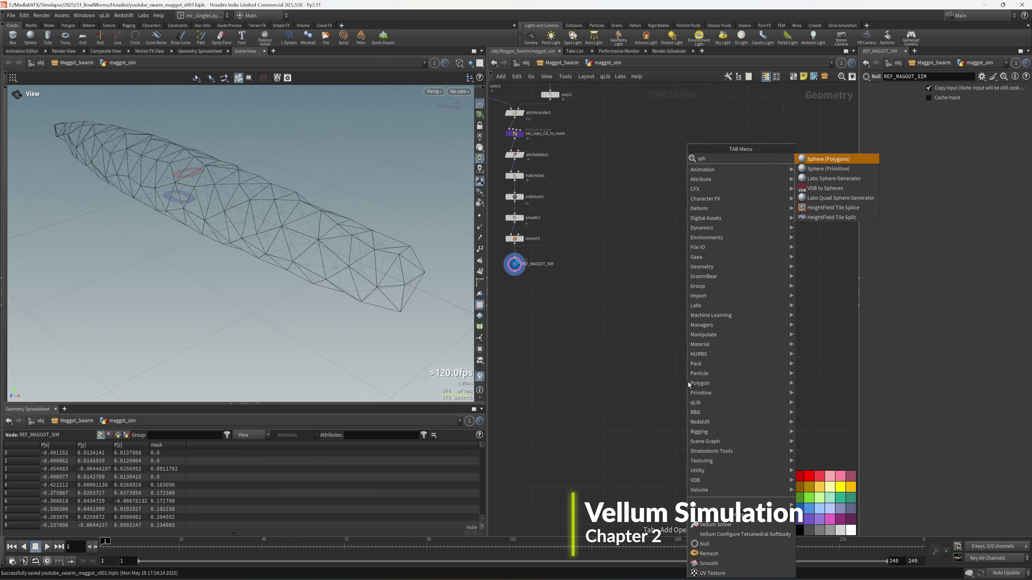
{"action": "left_click", "coordinate": [828, 158]}
{"action": "left_click", "coordinate": [675, 259]}
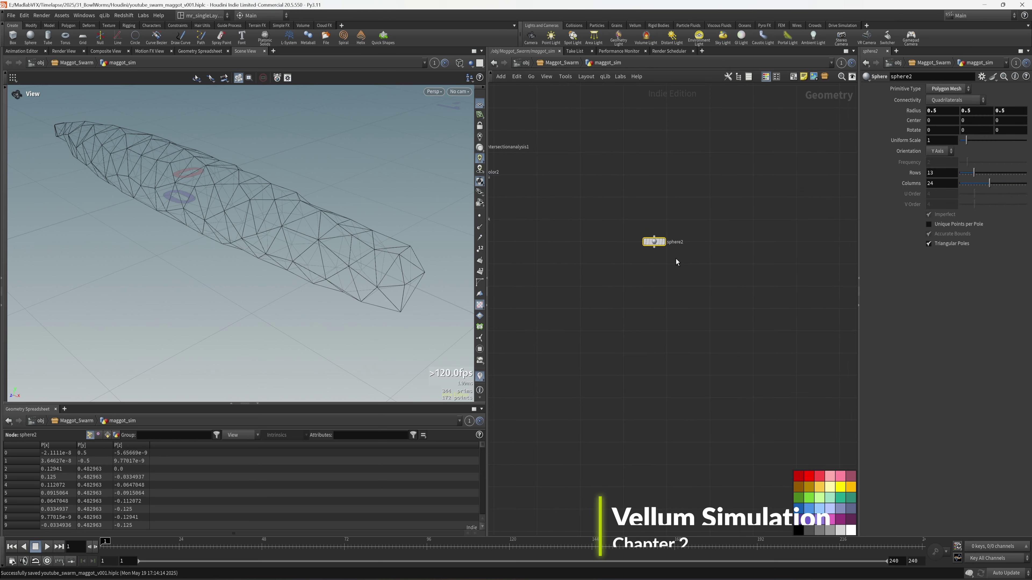
Display sphere2, set its uniform scale to 3 and frame the whole sphere
{"action": "scroll", "coordinate": [676, 259], "scroll_direction": "up", "scroll_amount": 2}
{"action": "left_click", "coordinate": [650, 225]}
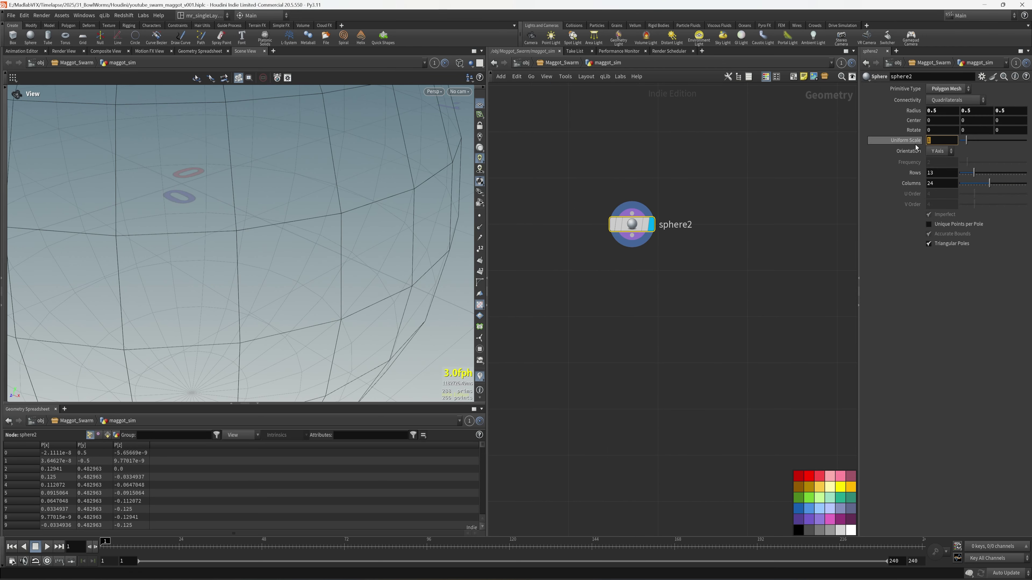
{"action": "type", "text": "3"}
{"action": "key", "text": "Return"}
{"action": "key", "text": "h"}
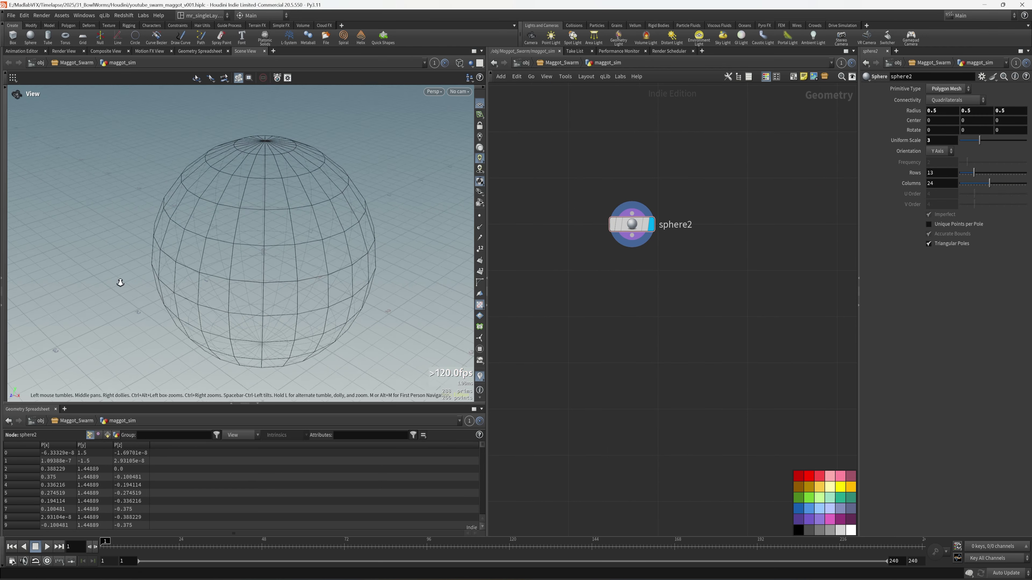
Add a Clip node connected below sphere2 and display its result
{"action": "key", "text": "Tab"}
{"action": "type", "text": "clip"}
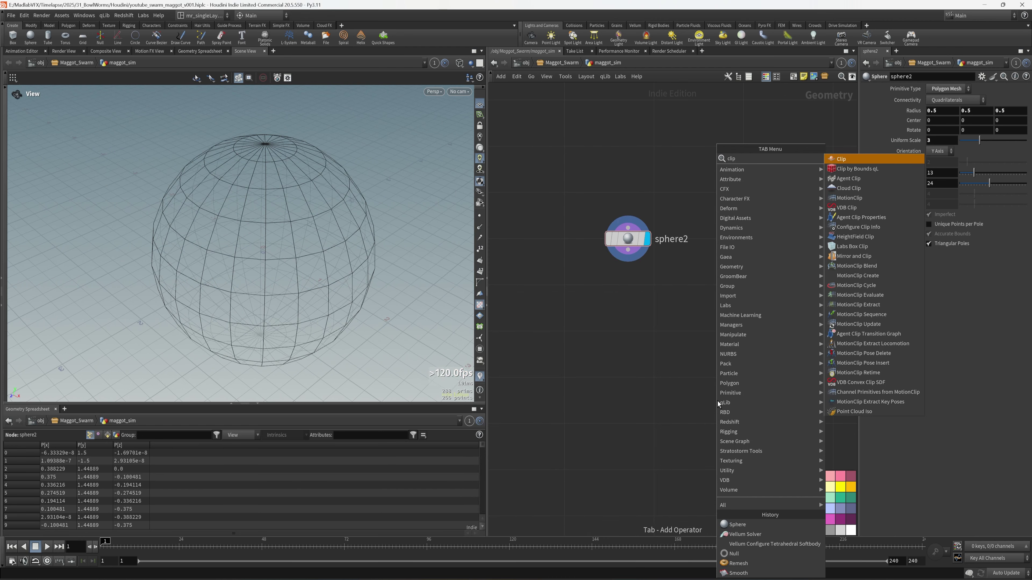
{"action": "key", "text": "Return"}
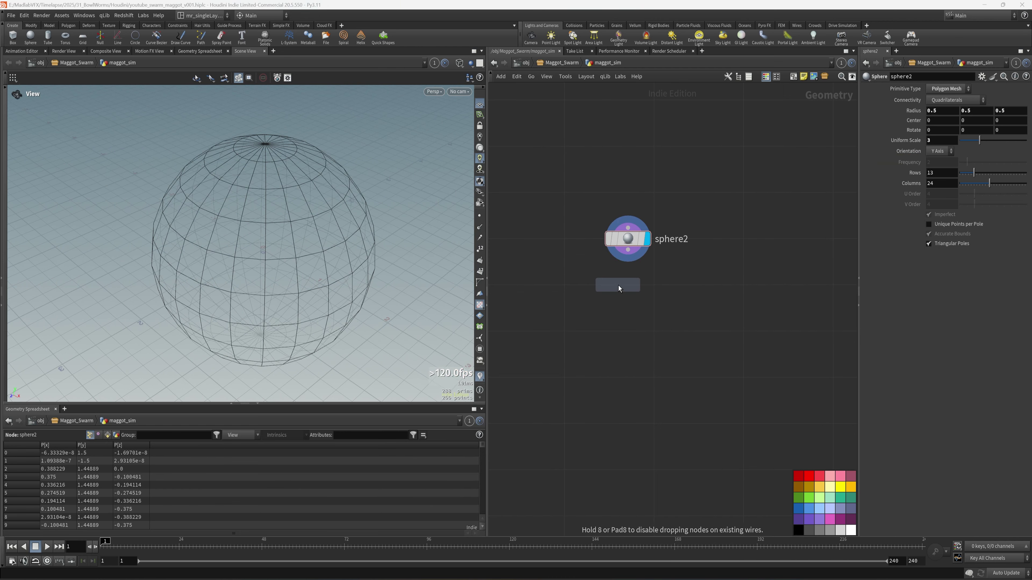
{"action": "left_click", "coordinate": [626, 294]}
{"action": "mouse_move", "coordinate": [232, 249]}
{"action": "left_mouse_down", "text": "alt"}
{"action": "mouse_move", "coordinate": [254, 226]}
{"action": "mouse_move", "coordinate": [231, 241]}
{"action": "left_mouse_up", "text": "alt"}
Set clip1's direction to 0, 1, 0 and keep the primitives below the plane
{"action": "left_click", "coordinate": [962, 142]}
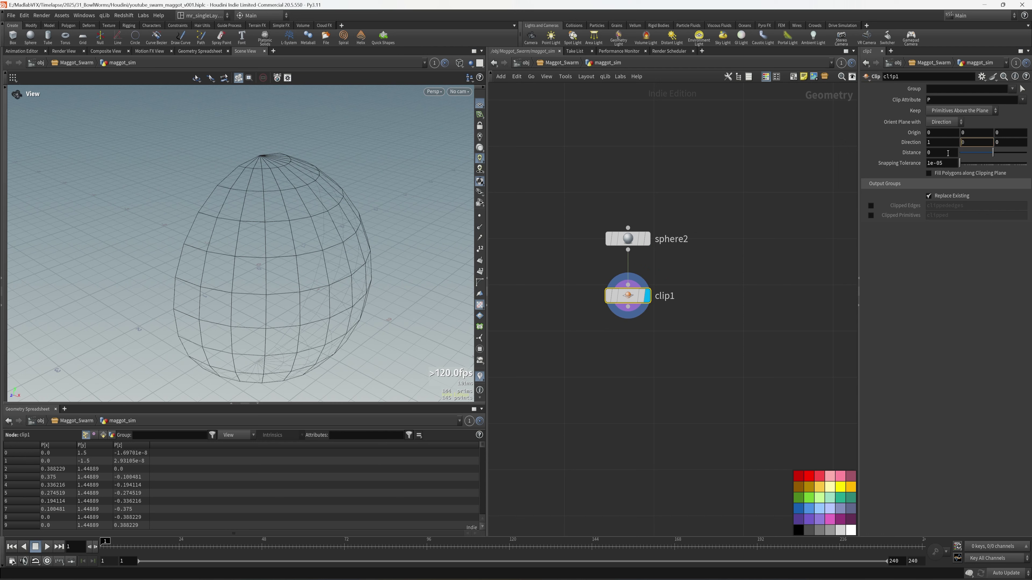
{"action": "type", "text": "1"}
{"action": "key", "text": "Return"}
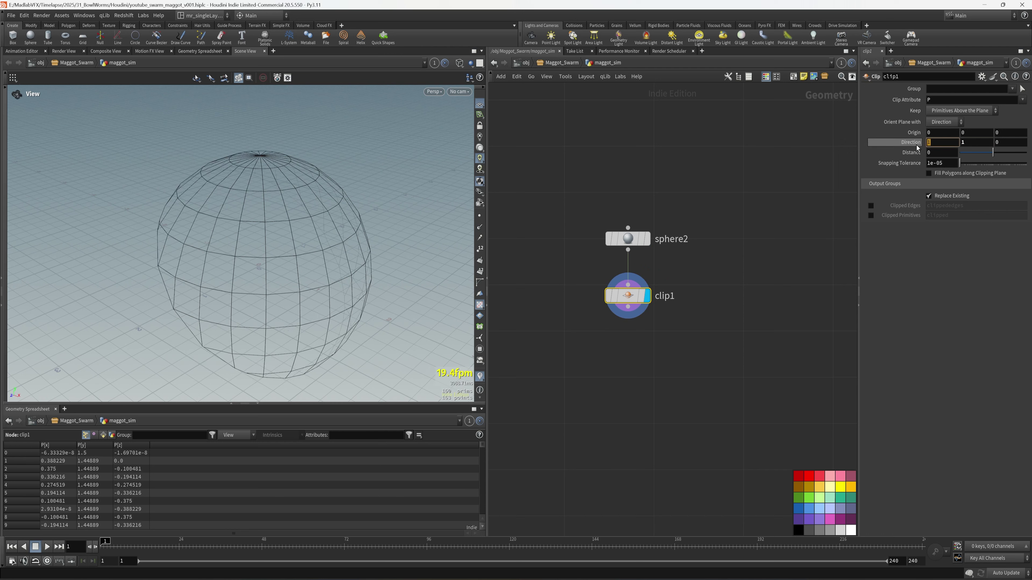
{"action": "type", "text": "0"}
{"action": "key", "text": "Return"}
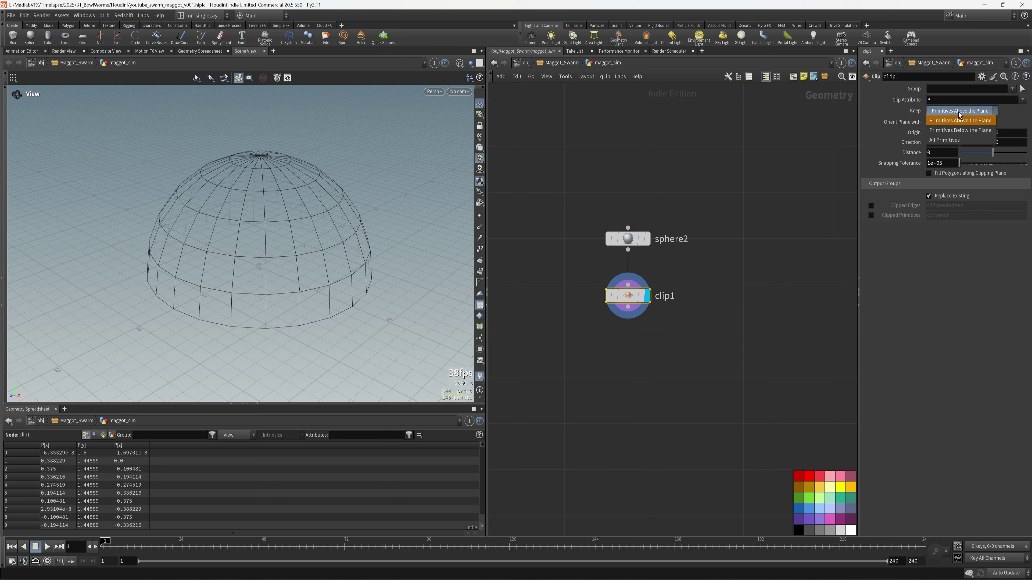
{"action": "left_click", "coordinate": [953, 129]}
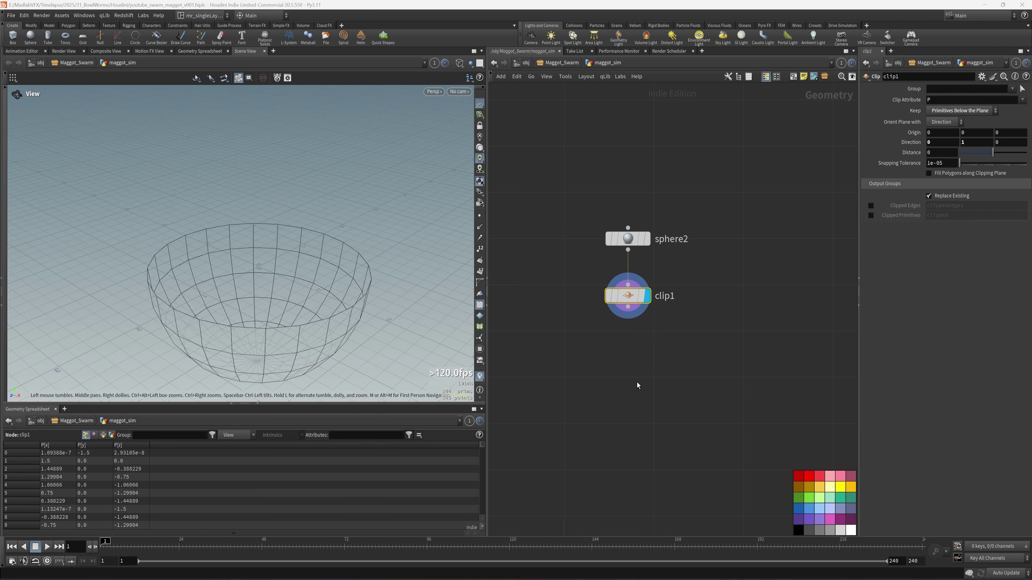
Add a PolyExtrude node connected below clip1 and display its result
{"action": "middle_click_drag", "start_coordinate": [686, 387], "coordinate": [649, 368]}
{"action": "middle_click_drag", "start_coordinate": [739, 384], "coordinate": [749, 353]}
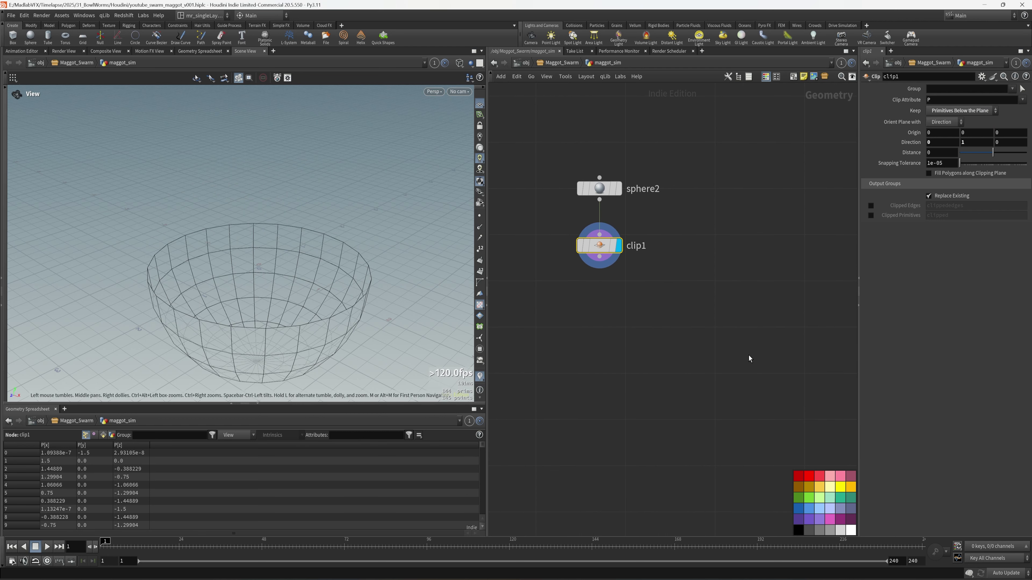
{"action": "key", "text": "Tab"}
{"action": "type", "text": "ext"}
{"action": "key", "text": "Return"}
{"action": "key", "text": "Tab"}
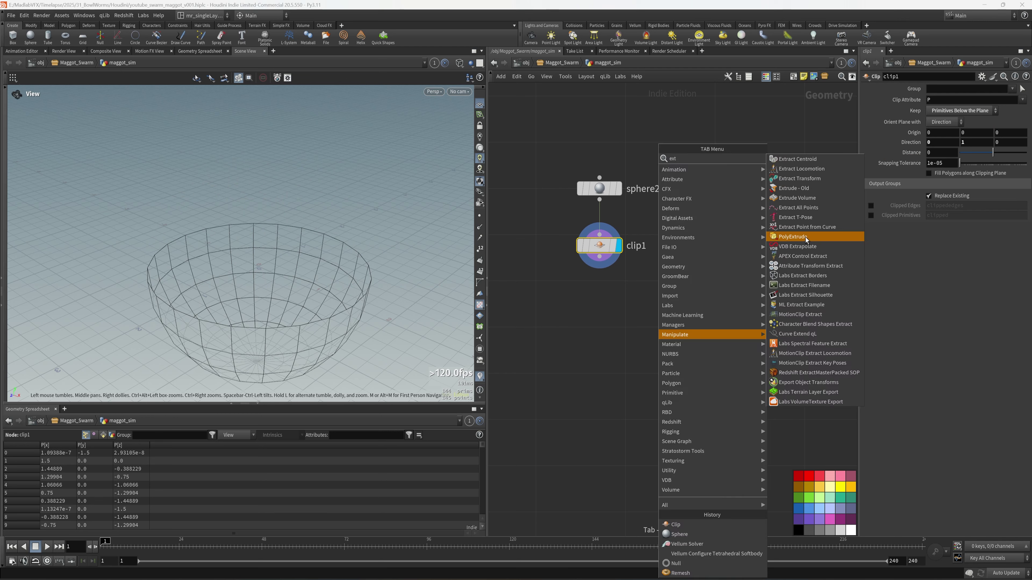
{"action": "left_click", "coordinate": [809, 239]}
{"action": "left_click", "coordinate": [594, 303]}
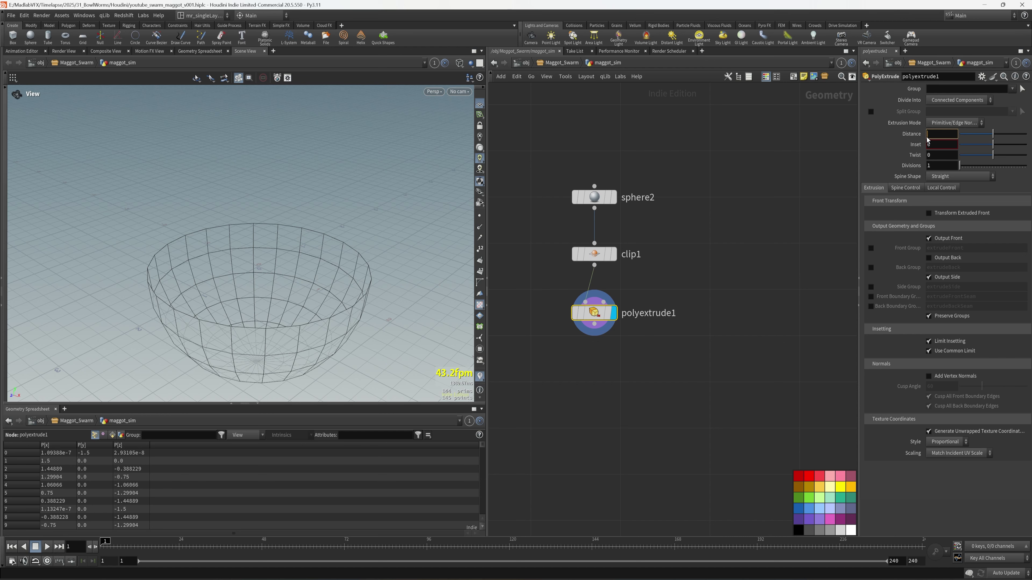
Set polyextrude1's distance to 0.1 and check the thickness of the bowl's wall
{"action": "key", "text": "Return"}
{"action": "left_click_drag", "start_coordinate": [397, 295], "coordinate": [352, 293]}
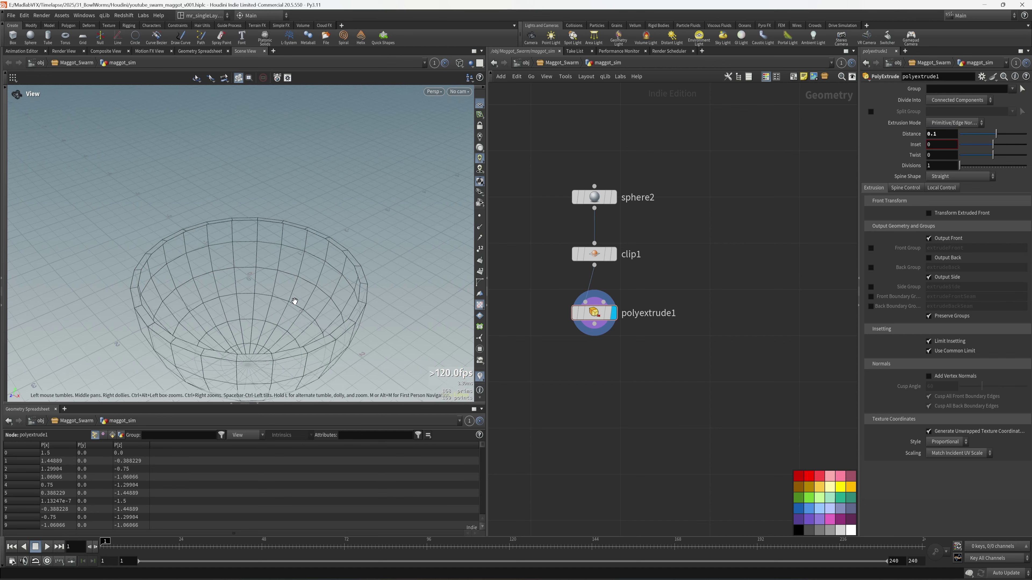
{"action": "scroll", "coordinate": [351, 292], "scroll_direction": "up", "scroll_amount": 3}
{"action": "key", "text": "shift+w"}
{"action": "key", "text": "w"}
Enable Output Back on polyextrude1 and set its distance to 0.15
{"action": "left_click", "coordinate": [947, 258]}
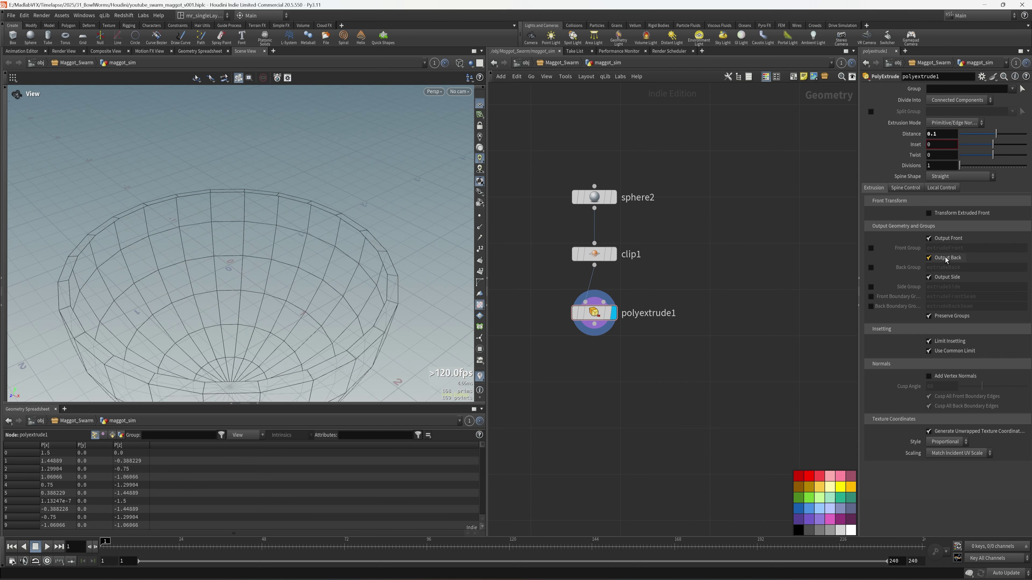
{"action": "left_click_drag", "start_coordinate": [293, 199], "coordinate": [276, 281]}
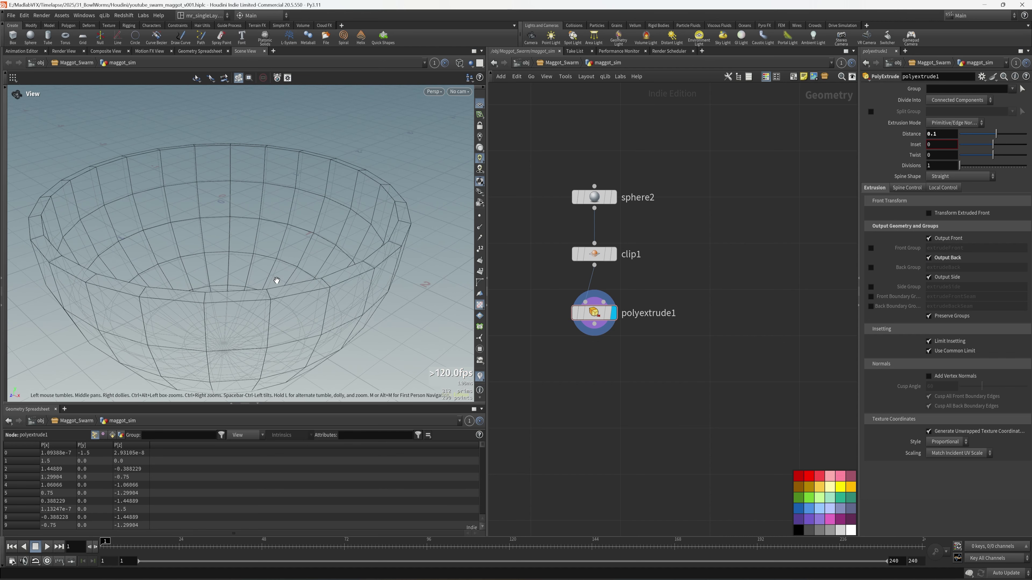
{"action": "left_click", "coordinate": [946, 136]}
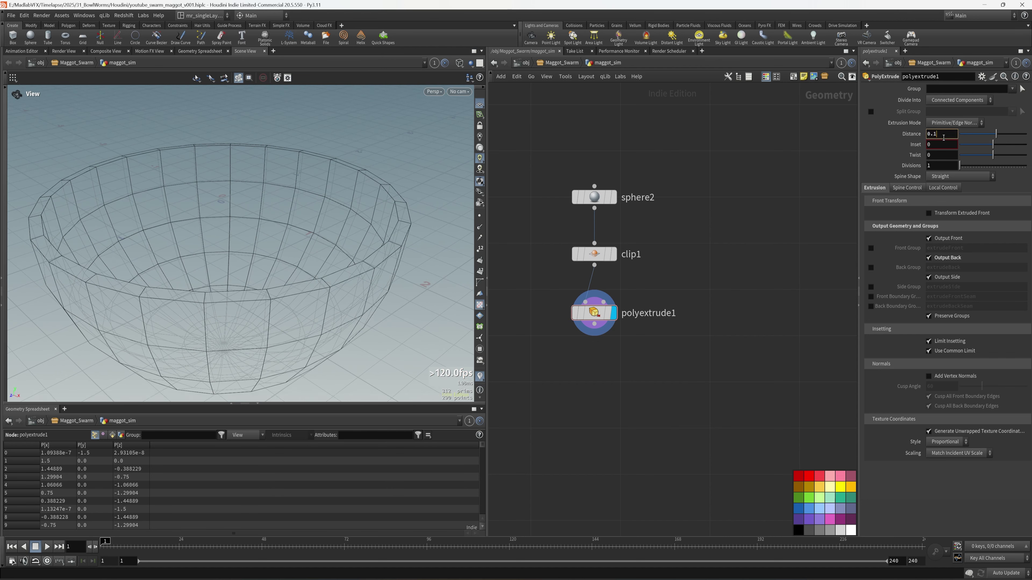
{"action": "key", "text": "Return"}
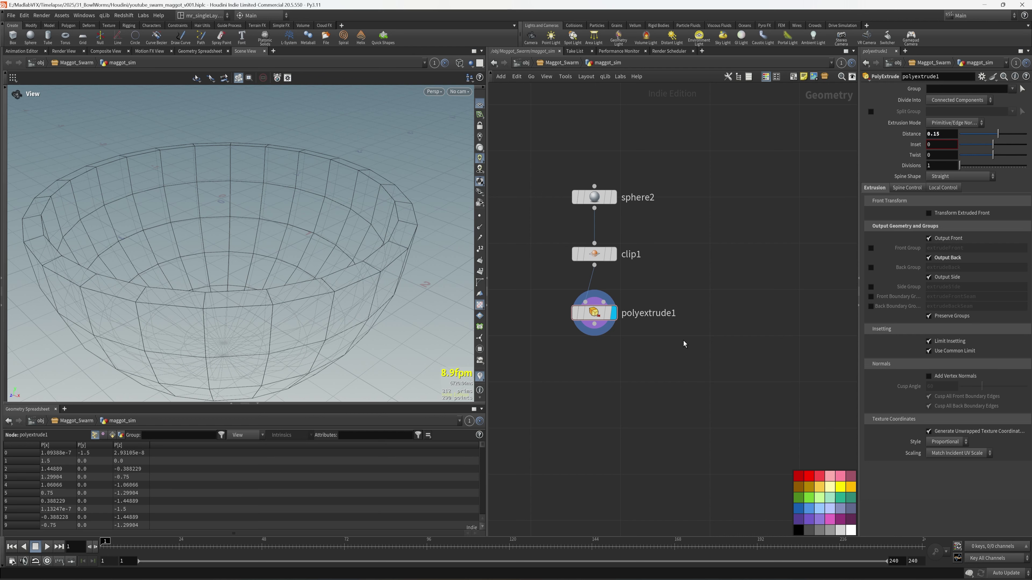
Add a Match Size node connected below polyextrude1 and display its result
{"action": "key", "text": "Tab"}
{"action": "type", "text": "math"}
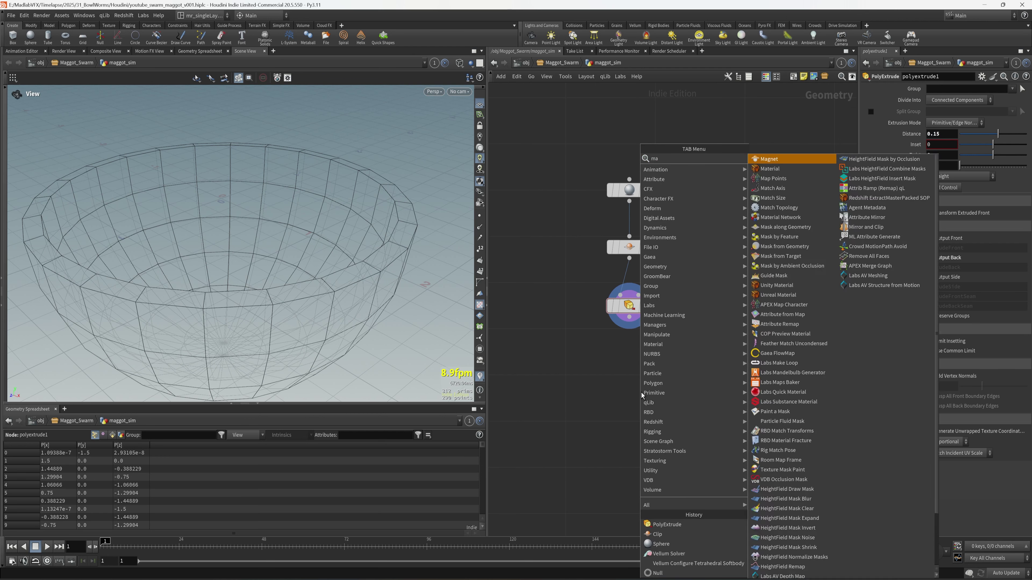
{"action": "left_click", "coordinate": [761, 180]}
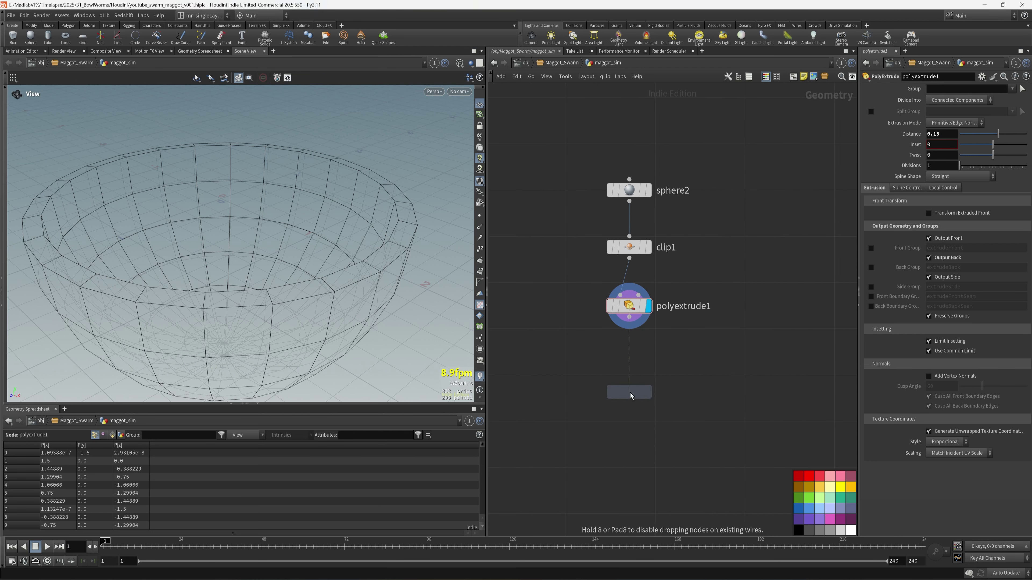
{"action": "left_click", "coordinate": [636, 391]}
{"action": "left_click_drag", "start_coordinate": [637, 391], "coordinate": [637, 366]}
{"action": "left_click", "coordinate": [648, 367]}
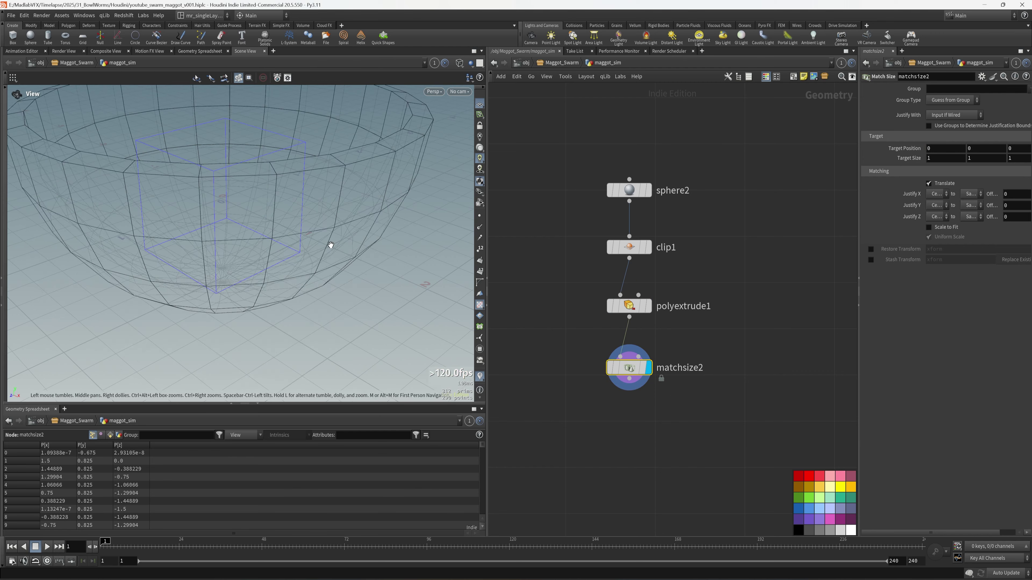
Justify the bowl's Y to Min in matchsize2 and widen the parameter area
{"action": "right_click_drag", "start_coordinate": [327, 244], "coordinate": [251, 247]}
{"action": "left_click_drag", "start_coordinate": [251, 246], "coordinate": [254, 224]}
{"action": "right_click_drag", "start_coordinate": [254, 223], "coordinate": [277, 238]}
{"action": "left_click_drag", "start_coordinate": [278, 238], "coordinate": [387, 278]}
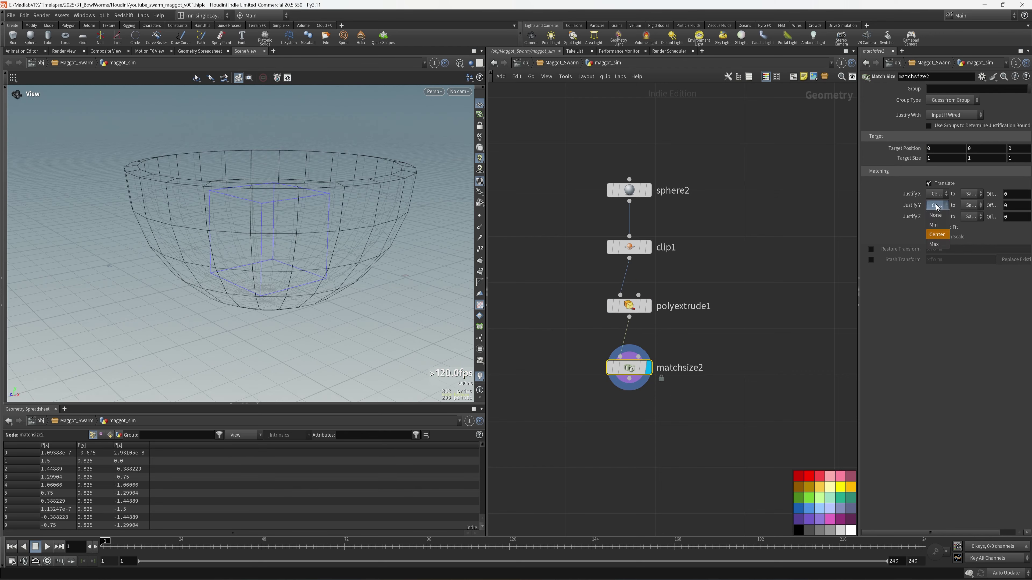
{"action": "left_click", "coordinate": [935, 224]}
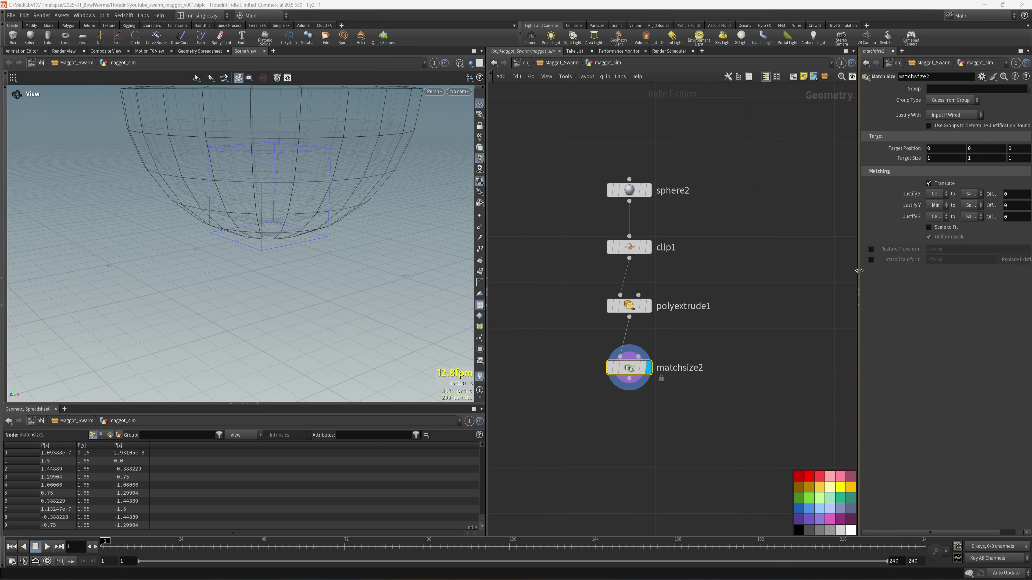
{"action": "left_click_drag", "start_coordinate": [859, 270], "coordinate": [774, 272]}
Add a Null below matchsize2, name it REF_COLLIDER, and save the scene
{"action": "key", "text": "Tab"}
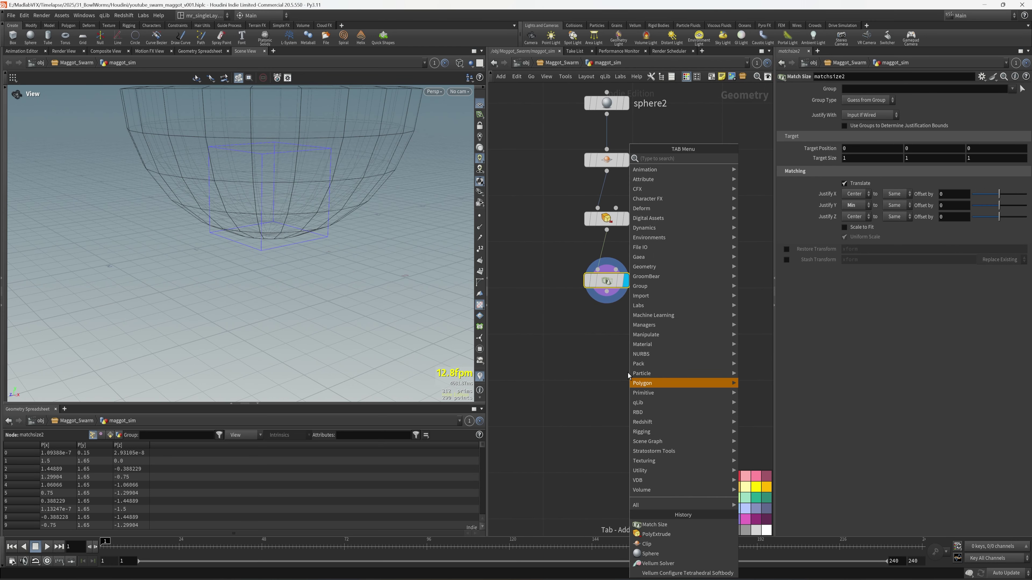
{"action": "type", "text": "nu"}
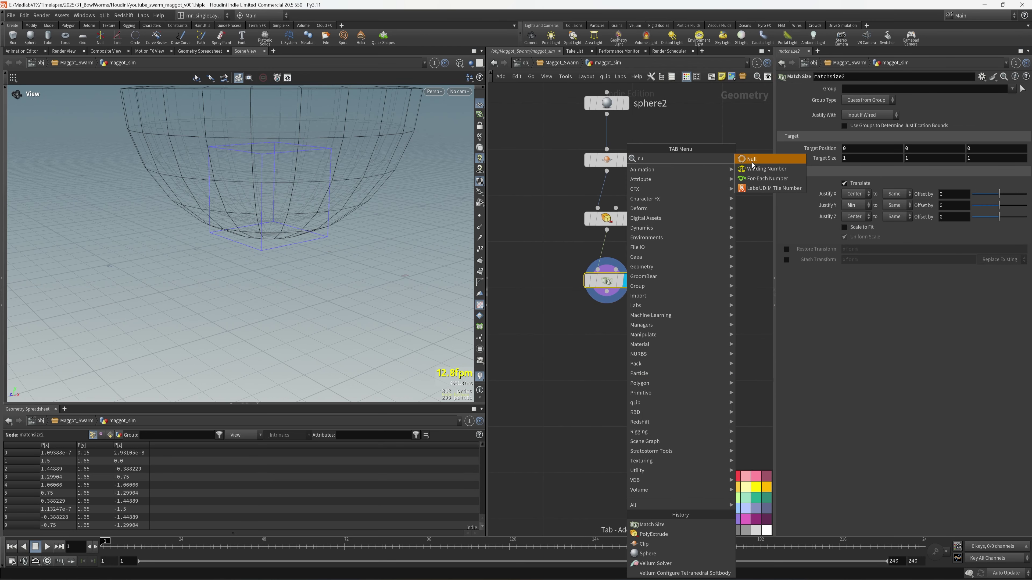
{"action": "left_click", "coordinate": [752, 164]}
{"action": "left_click", "coordinate": [607, 340]}
{"action": "double_click", "coordinate": [632, 343]}
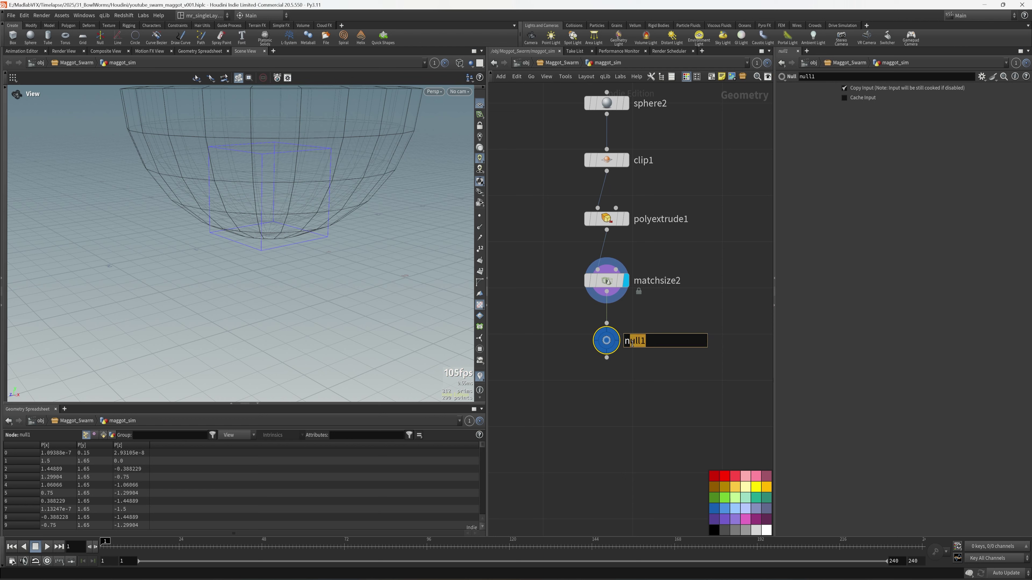
{"action": "mouse_move", "coordinate": [614, 345]}
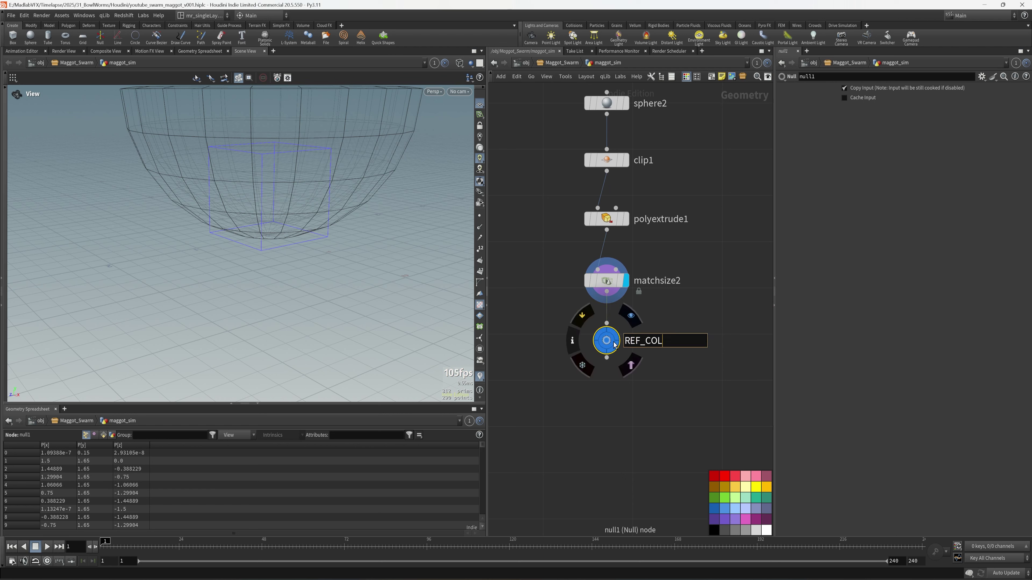
{"action": "key", "text": "Return"}
{"action": "key", "text": "ctrl+s"}
Widen the network area, save again, and move the bowl collider's node chain farther away from the maggot chain
{"action": "scroll", "coordinate": [693, 348], "scroll_direction": "down", "scroll_amount": 5}
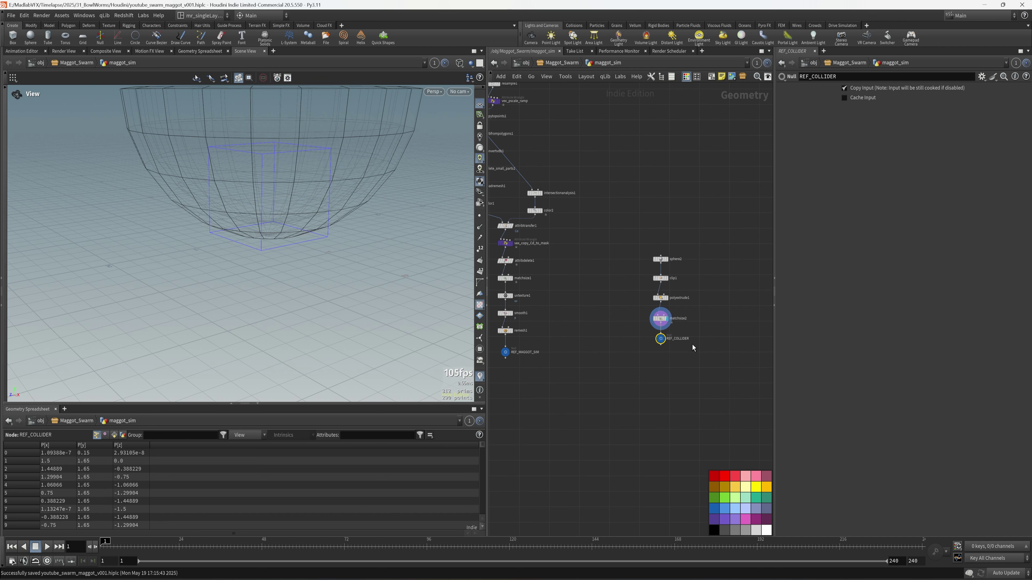
{"action": "left_click_drag", "start_coordinate": [775, 384], "coordinate": [885, 375]}
{"action": "key", "text": "ctrl+s"}
{"action": "middle_click_drag", "start_coordinate": [651, 369], "coordinate": [673, 360]}
{"action": "left_click_drag", "start_coordinate": [765, 356], "coordinate": [716, 251]}
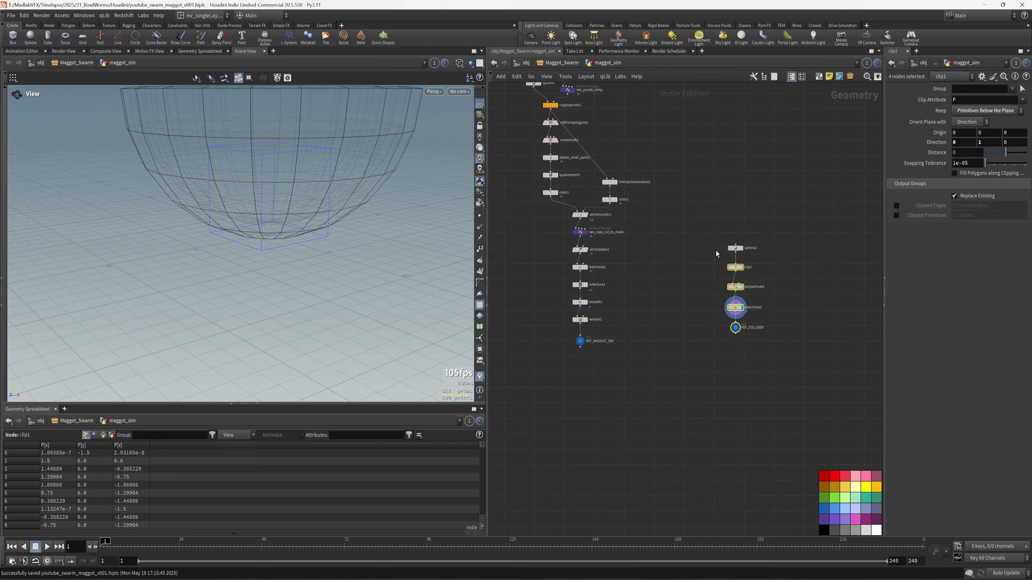
{"action": "scroll", "coordinate": [740, 341], "scroll_direction": "up", "scroll_amount": 2}
{"action": "left_click_drag", "start_coordinate": [794, 374], "coordinate": [796, 366]}
{"action": "left_click", "coordinate": [734, 207], "text": "shift"}
{"action": "left_click_drag", "start_coordinate": [734, 326], "coordinate": [789, 336]}
Display the REF_MAGGOT_SIM null's result in the viewport
{"action": "left_click", "coordinate": [618, 357]}
{"action": "middle_click_drag", "start_coordinate": [532, 341], "coordinate": [567, 338]}
{"action": "scroll", "coordinate": [567, 339], "scroll_direction": "up", "scroll_amount": 3}
{"action": "left_click", "coordinate": [530, 335]}
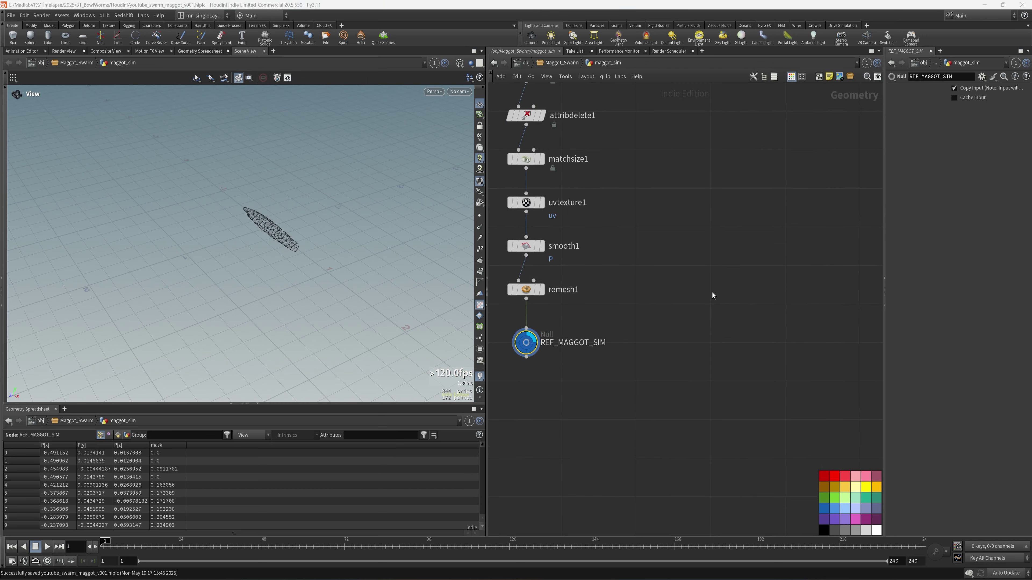
Add a polygon Tube node in the empty space beside the maggot chain and display it
{"action": "middle_click_drag", "start_coordinate": [723, 277], "coordinate": [714, 372]}
{"action": "key", "text": "Tab"}
{"action": "type", "text": "tu"}
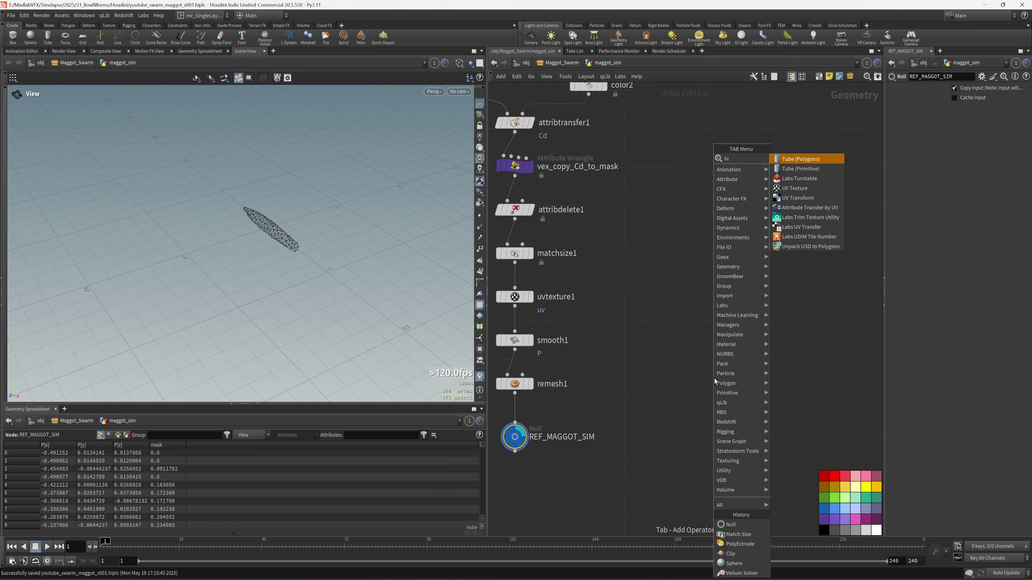
{"action": "left_click", "coordinate": [798, 159]}
{"action": "left_click", "coordinate": [732, 194]}
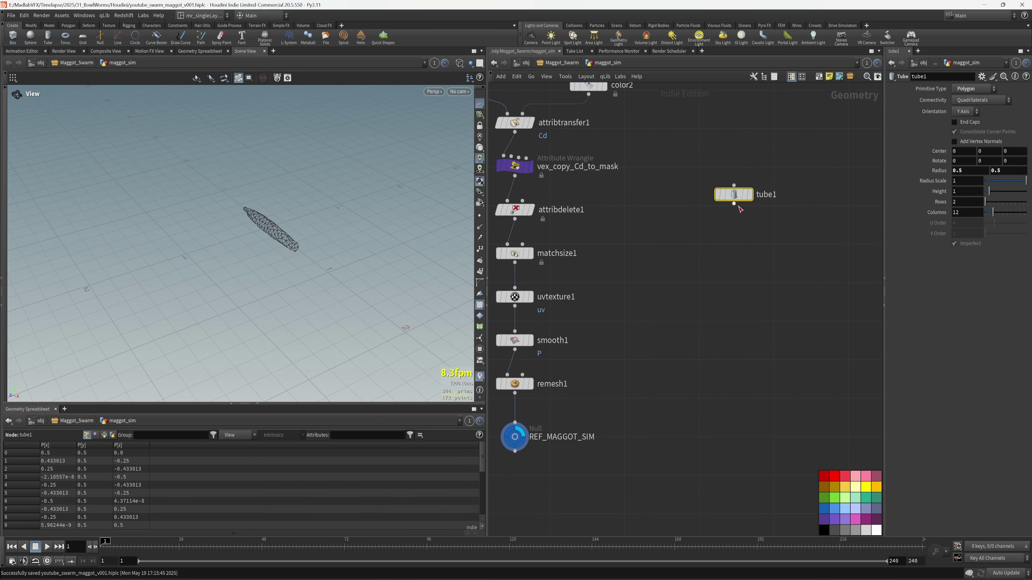
{"action": "middle_click_drag", "start_coordinate": [757, 254], "coordinate": [742, 297]}
{"action": "middle_click_drag", "start_coordinate": [741, 294], "coordinate": [729, 318]}
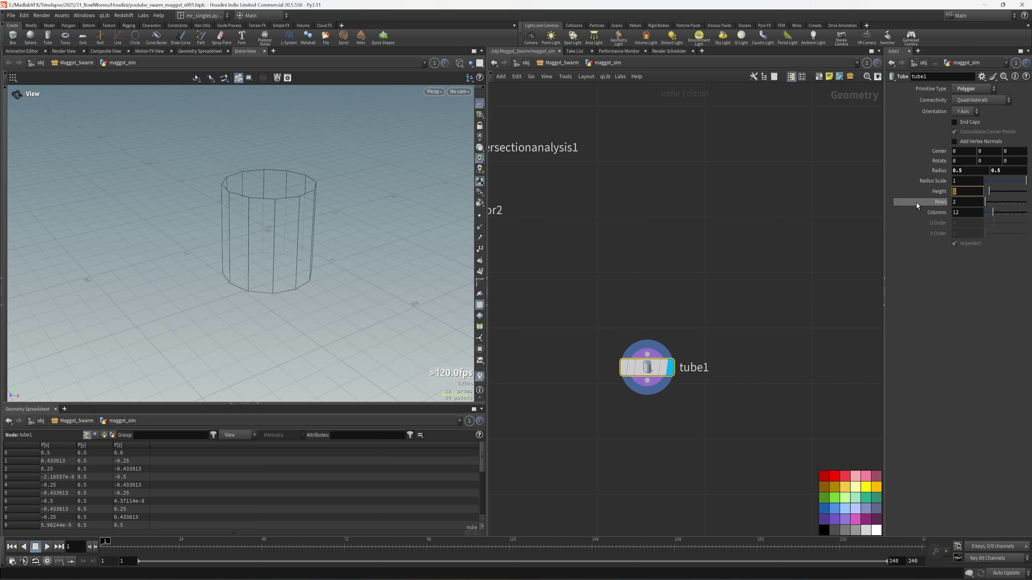
Set tube1's height to 4.7
{"action": "type", "text": "4.7"}
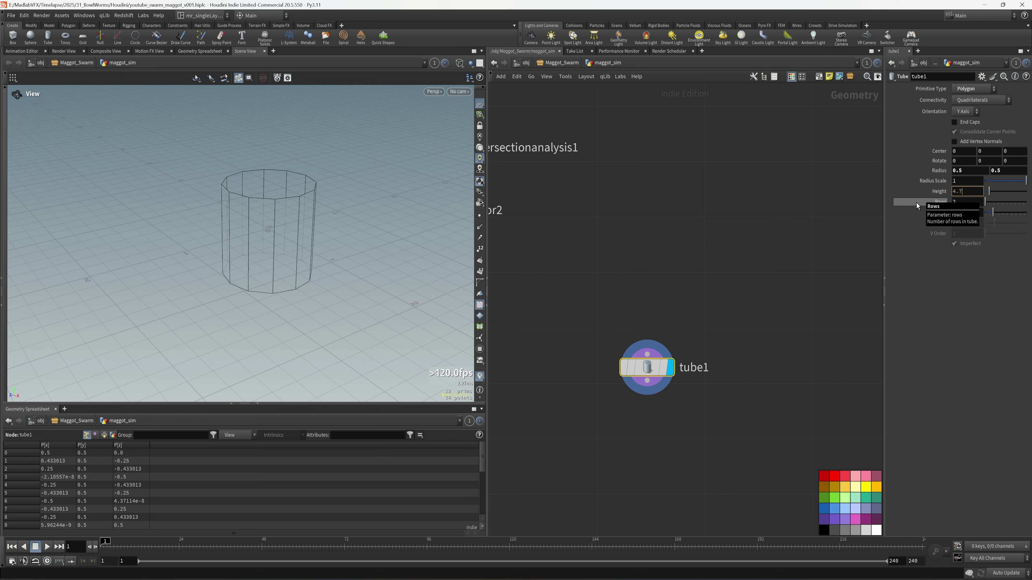
{"action": "key", "text": "Return"}
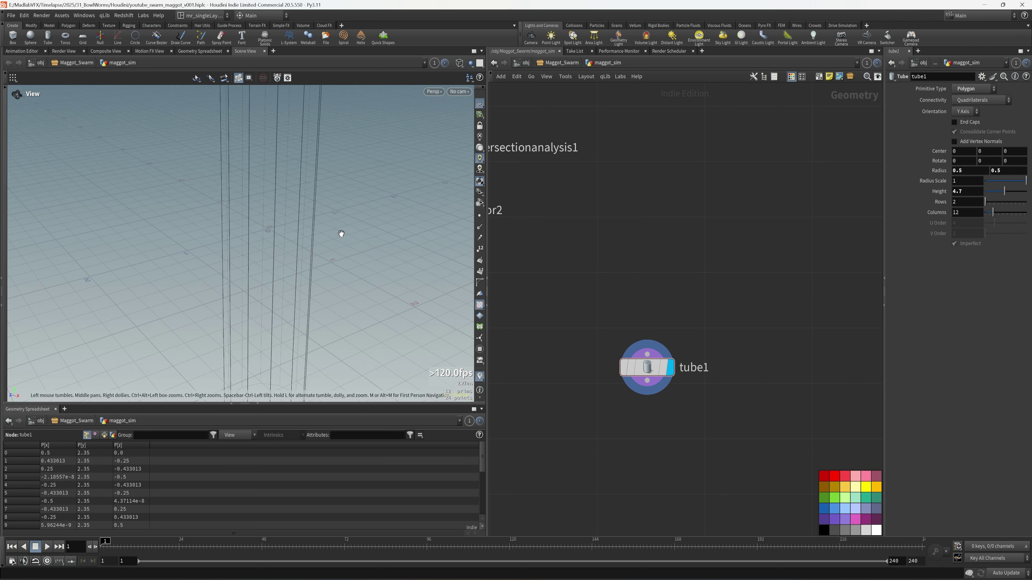
{"action": "right_click_drag", "start_coordinate": [340, 233], "coordinate": [229, 252]}
{"action": "left_click_drag", "start_coordinate": [293, 252], "coordinate": [226, 284]}
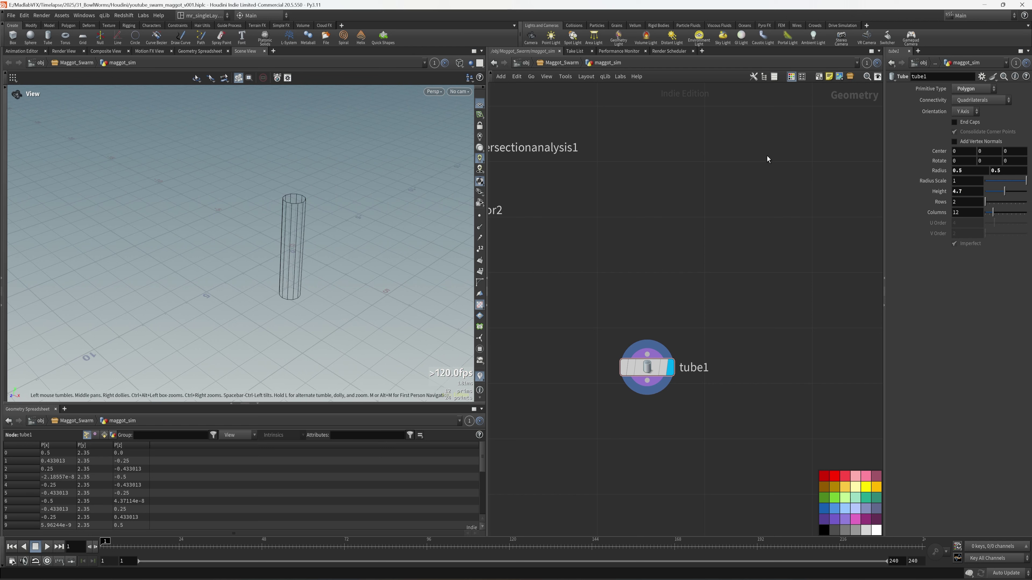
Set tube1's Center Y to 4.1
{"action": "left_click_drag", "start_coordinate": [986, 152], "coordinate": [967, 158]}
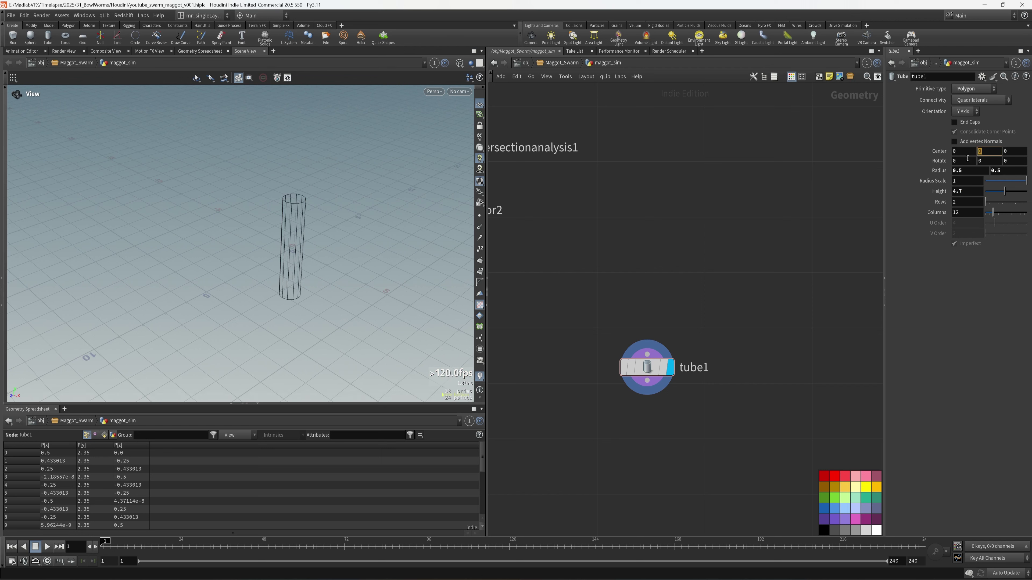
{"action": "type", "text": "4.1"}
{"action": "key", "text": "Return"}
{"action": "left_click_drag", "start_coordinate": [324, 228], "coordinate": [343, 216]}
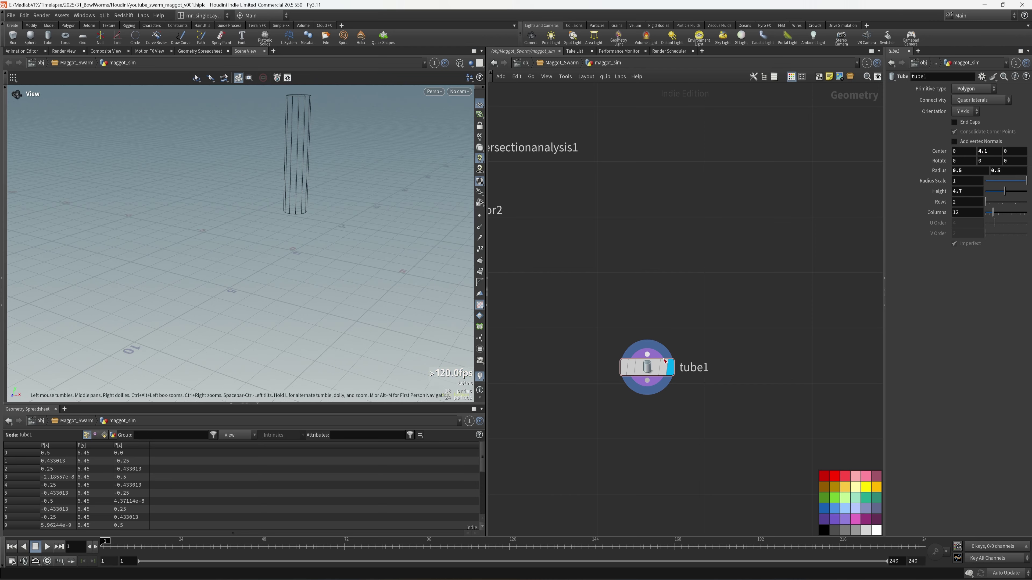
Show REF_COLLIDER as a selectable template so the bowl appears together with the tube
{"action": "scroll", "coordinate": [702, 142], "scroll_direction": "down", "scroll_amount": 4}
{"action": "middle_click_drag", "start_coordinate": [727, 338], "coordinate": [620, 247]}
{"action": "scroll", "coordinate": [750, 329], "scroll_direction": "up", "scroll_amount": 4}
{"action": "left_click", "coordinate": [717, 338]}
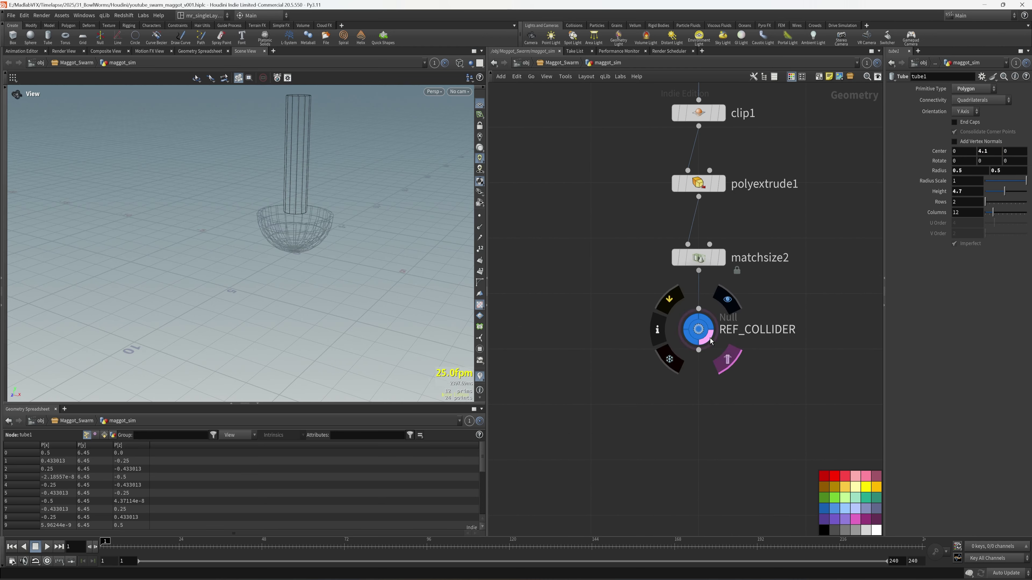
{"action": "left_click_drag", "start_coordinate": [334, 224], "coordinate": [426, 249]}
{"action": "middle_click_drag", "start_coordinate": [640, 282], "coordinate": [741, 427]}
{"action": "scroll", "coordinate": [741, 427], "scroll_direction": "down", "scroll_amount": 2}
{"action": "middle_click_drag", "start_coordinate": [706, 346], "coordinate": [726, 419]}
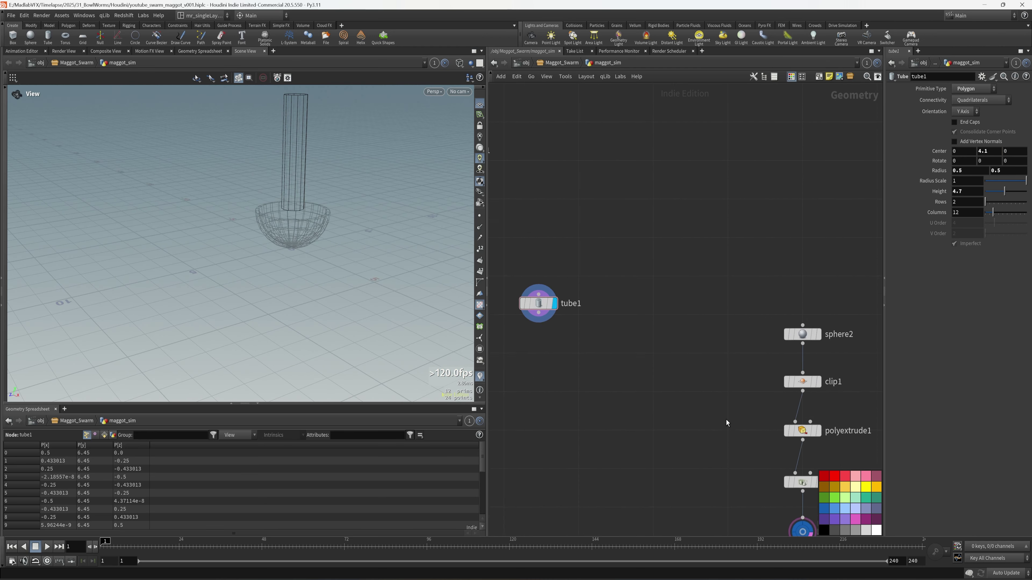
{"action": "middle_click_drag", "start_coordinate": [623, 370], "coordinate": [658, 327]}
{"action": "middle_click_drag", "start_coordinate": [721, 385], "coordinate": [675, 345]}
{"action": "left_click", "coordinate": [797, 454], "text": "ctrl"}
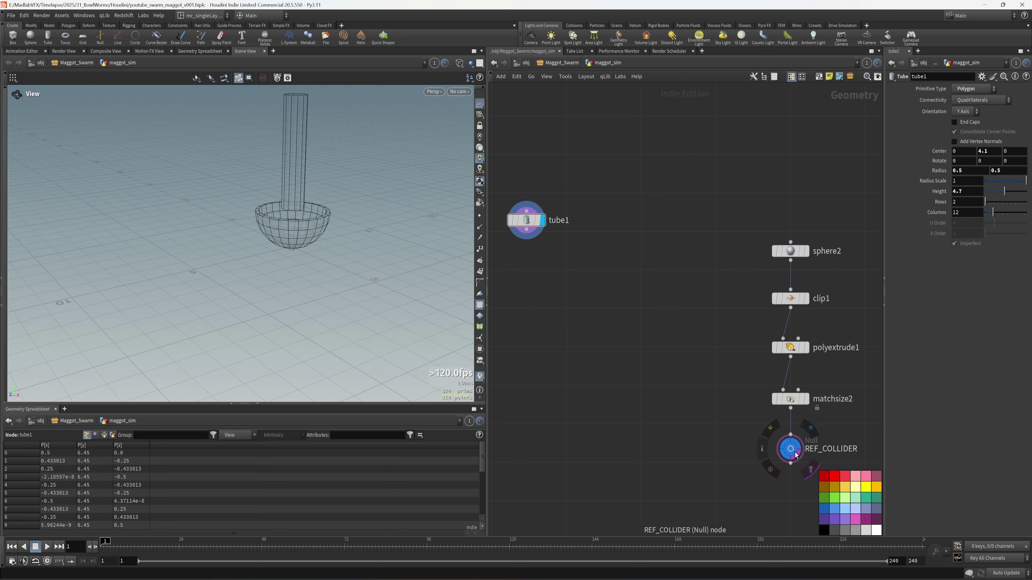
Raise tube1 above the bowl with its viewport handle, to a Center Y of about 4.79
{"action": "scroll", "coordinate": [625, 271], "scroll_direction": "up", "scroll_amount": 2}
{"action": "middle_click_drag", "start_coordinate": [599, 237], "coordinate": [745, 365]}
{"action": "left_click", "coordinate": [652, 325]}
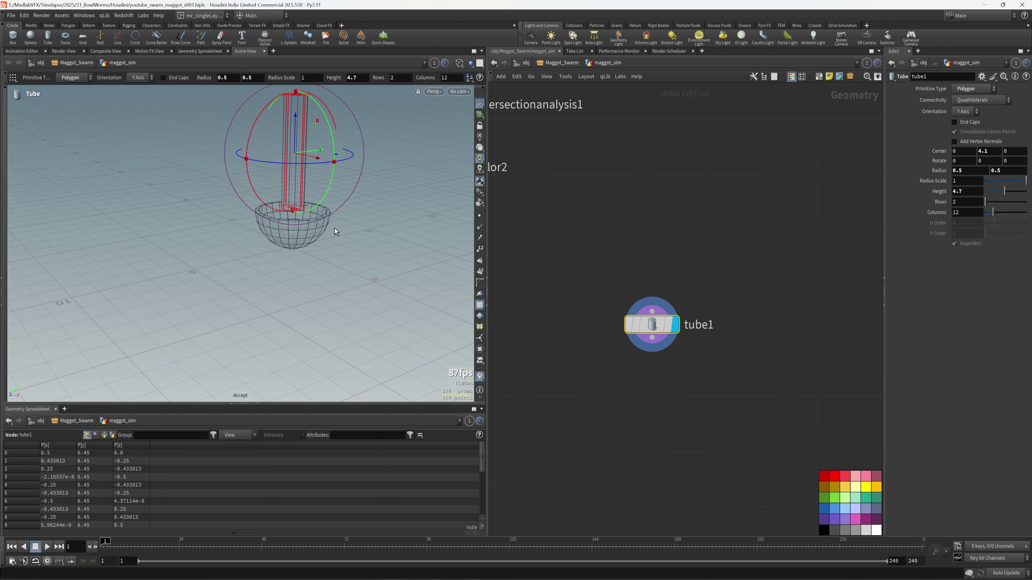
{"action": "left_click_drag", "start_coordinate": [335, 244], "coordinate": [330, 338]}
{"action": "middle_click_drag", "start_coordinate": [232, 234], "coordinate": [249, 334], "text": "alt"}
{"action": "scroll", "coordinate": [249, 332], "scroll_direction": "up", "scroll_amount": 1}
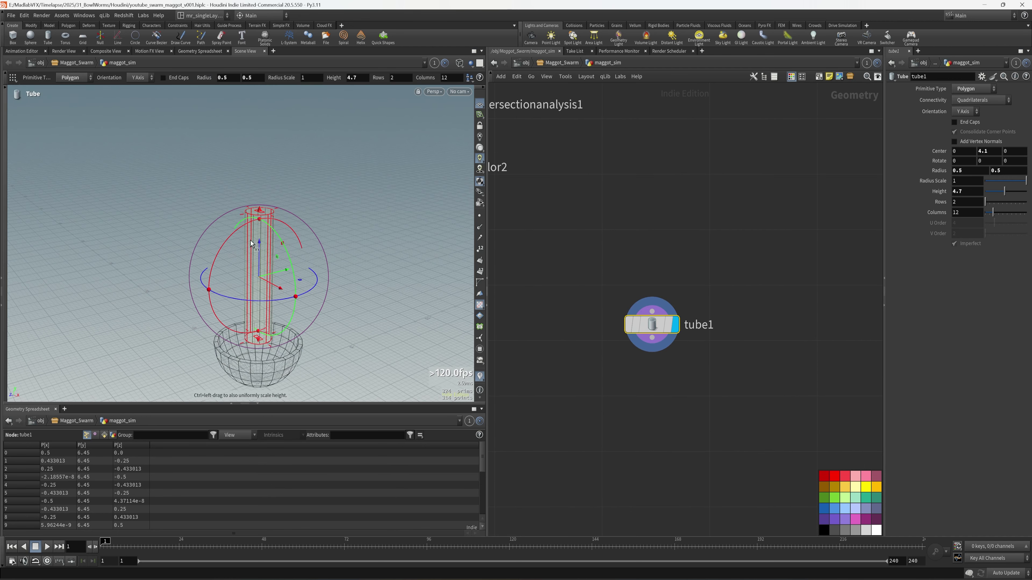
{"action": "left_click_drag", "start_coordinate": [261, 258], "coordinate": [261, 239]}
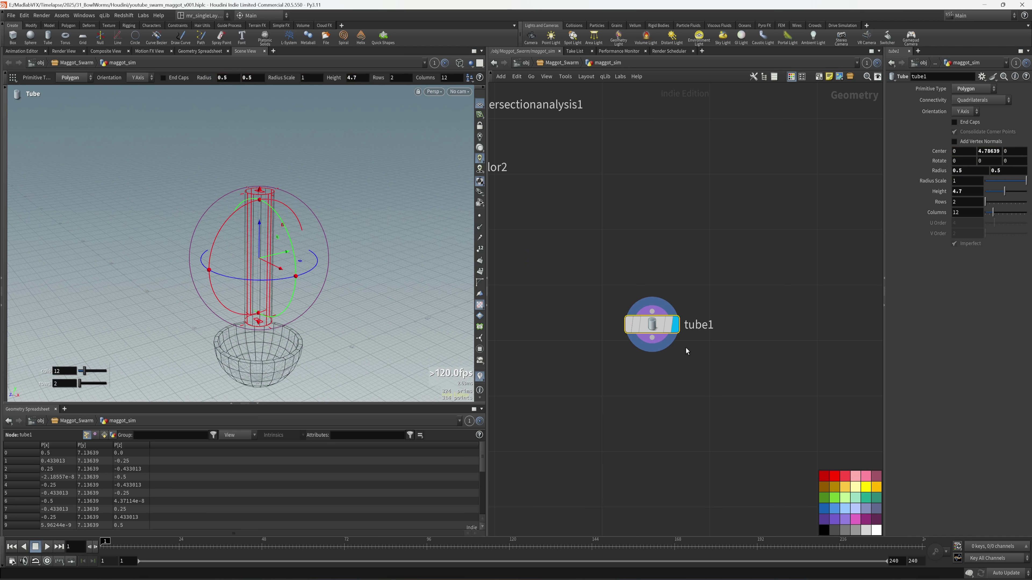
Set tube1's Radius Scale to 2
{"action": "middle_click_drag", "start_coordinate": [836, 440], "coordinate": [843, 428]}
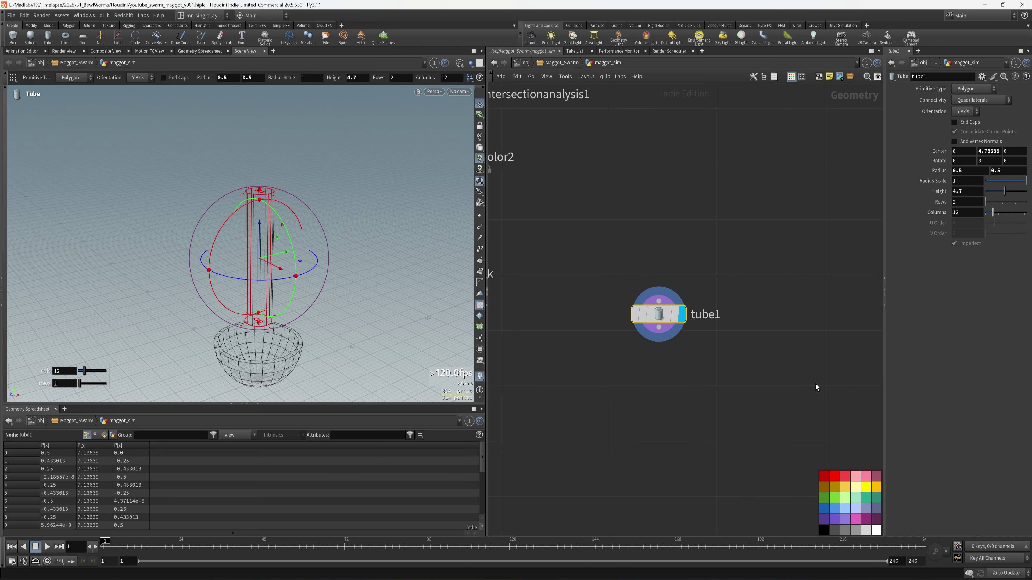
{"action": "mouse_move", "coordinate": [784, 378]}
{"action": "middle_mouse_down"}
{"action": "mouse_move", "coordinate": [818, 376]}
{"action": "mouse_move", "coordinate": [789, 378]}
{"action": "middle_mouse_up"}
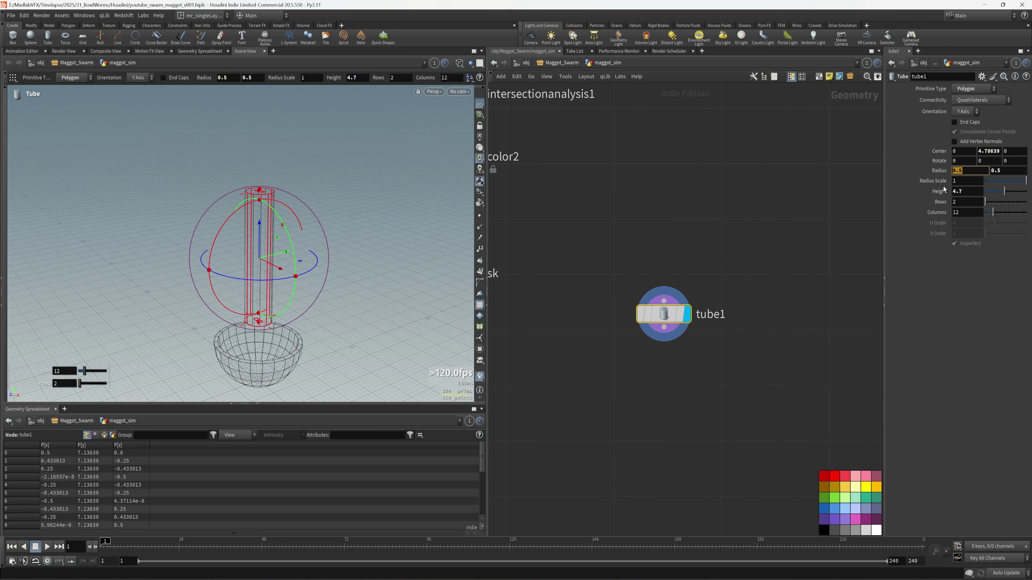
{"action": "type", "text": "2"}
{"action": "key", "text": "Return"}
{"action": "left_click", "coordinate": [754, 237]}
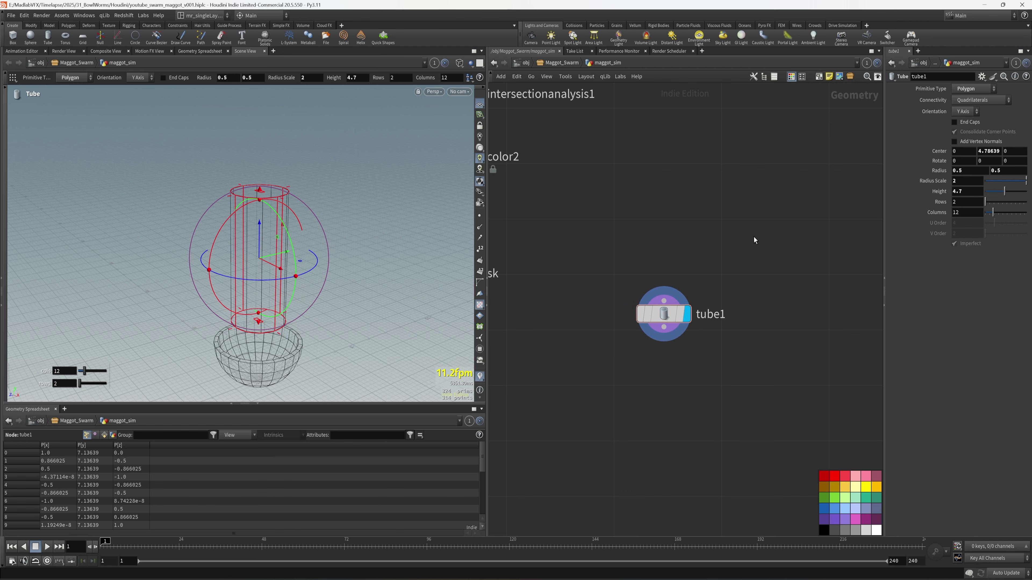
Switch the viewport to shaded display and enable End Caps on tube1
{"action": "mouse_move", "coordinate": [753, 237]}
{"action": "middle_mouse_down"}
{"action": "mouse_move", "coordinate": [766, 198]}
{"action": "mouse_move", "coordinate": [766, 232]}
{"action": "middle_mouse_up"}
{"action": "key", "text": "shift+w"}
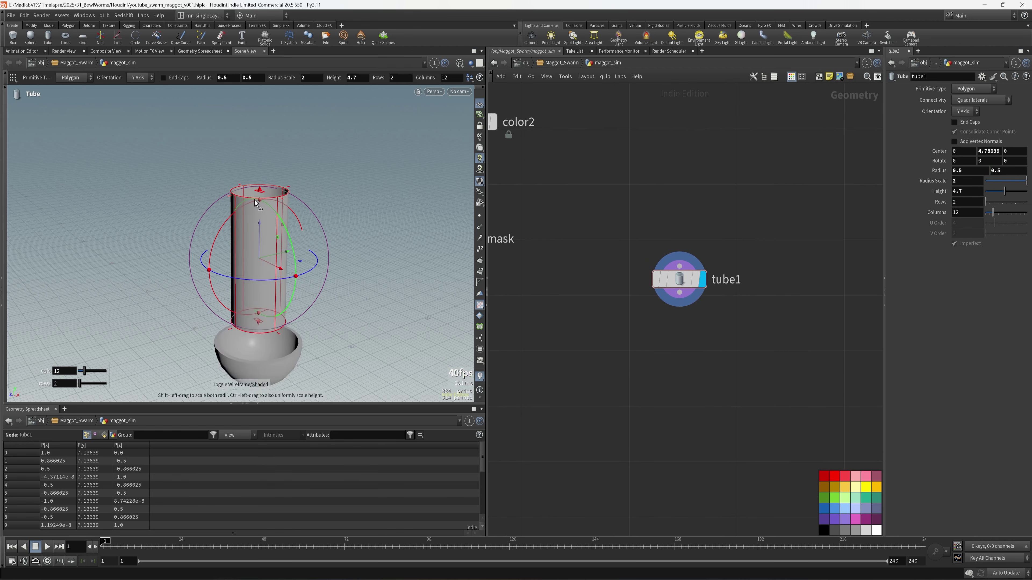
{"action": "right_click_drag", "start_coordinate": [298, 235], "coordinate": [334, 224], "text": "alt"}
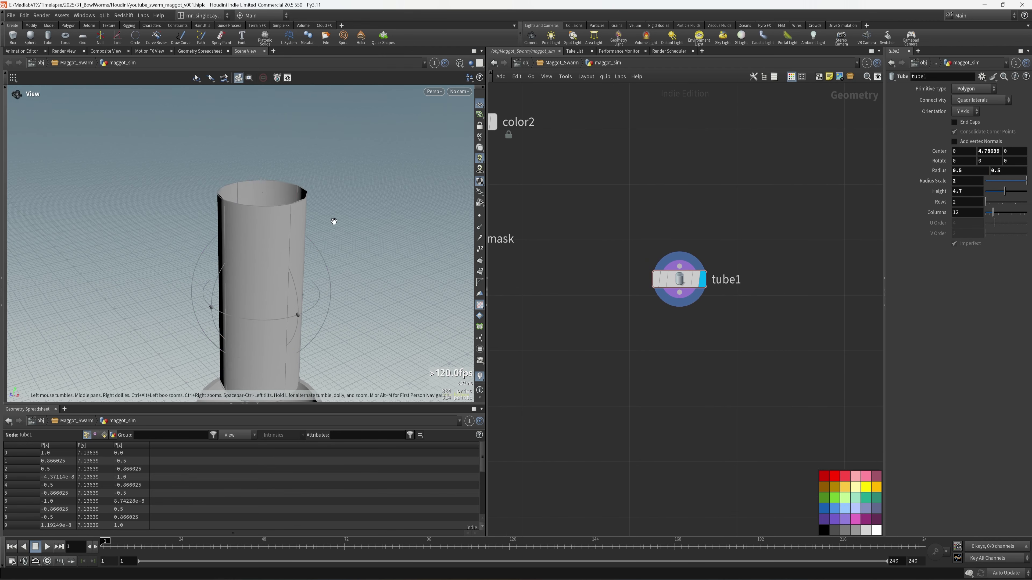
{"action": "left_click", "coordinate": [981, 123]}
Add a VDB from Polygons node below tube1 and have it output a Fog VDB instead of a Distance VDB
{"action": "middle_click_drag", "start_coordinate": [736, 461], "coordinate": [745, 379]}
{"action": "key", "text": "Tab"}
{"action": "type", "text": "con"}
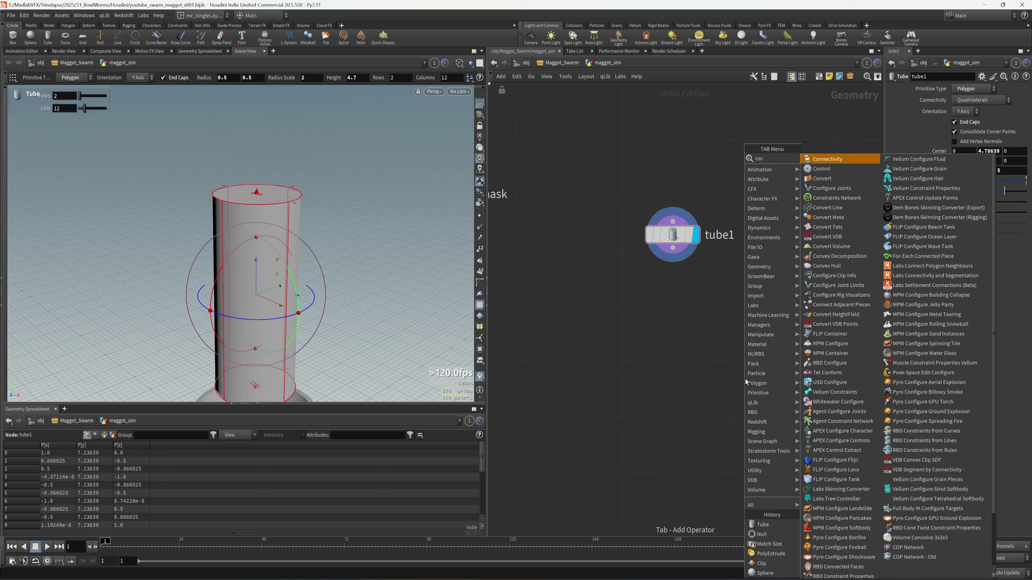
{"action": "key", "text": "BackSpace"}
{"action": "key", "text": "BackSpace"}
{"action": "key", "text": "BackSpace"}
{"action": "type", "text": "vdb f"}
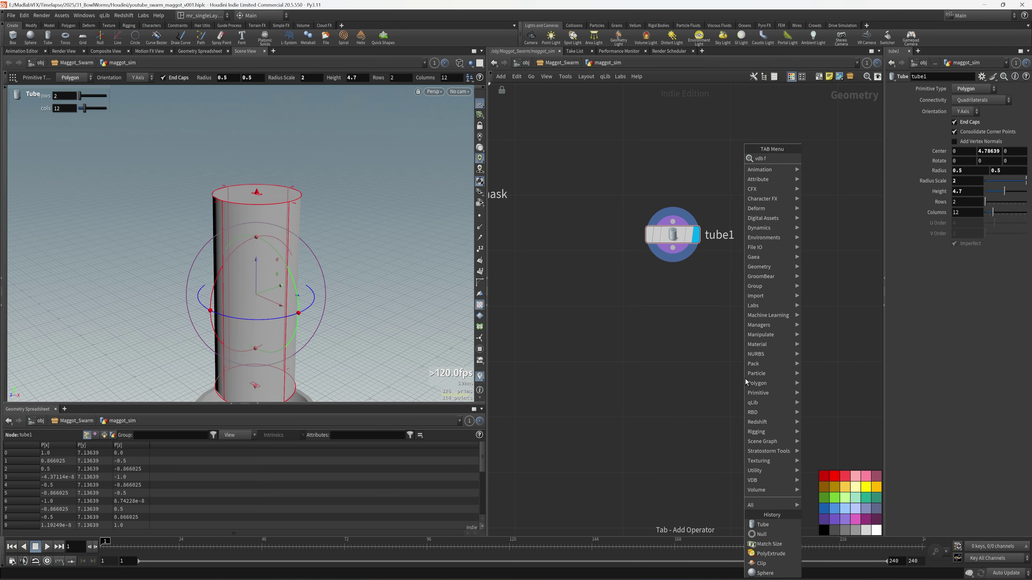
{"action": "key", "text": "Down"}
{"action": "key", "text": "Down"}
{"action": "key", "text": "Return"}
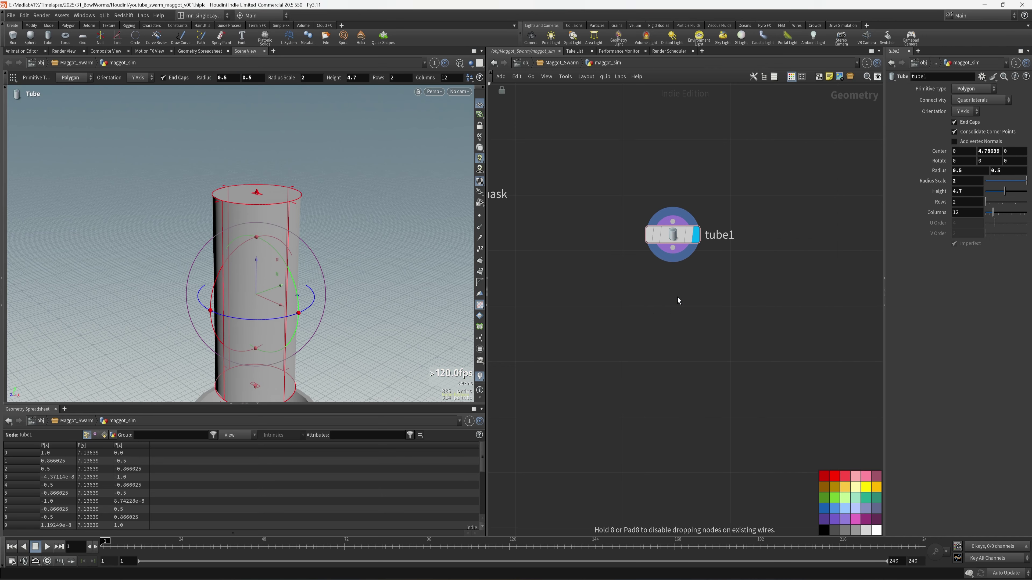
{"action": "left_click", "coordinate": [677, 300]}
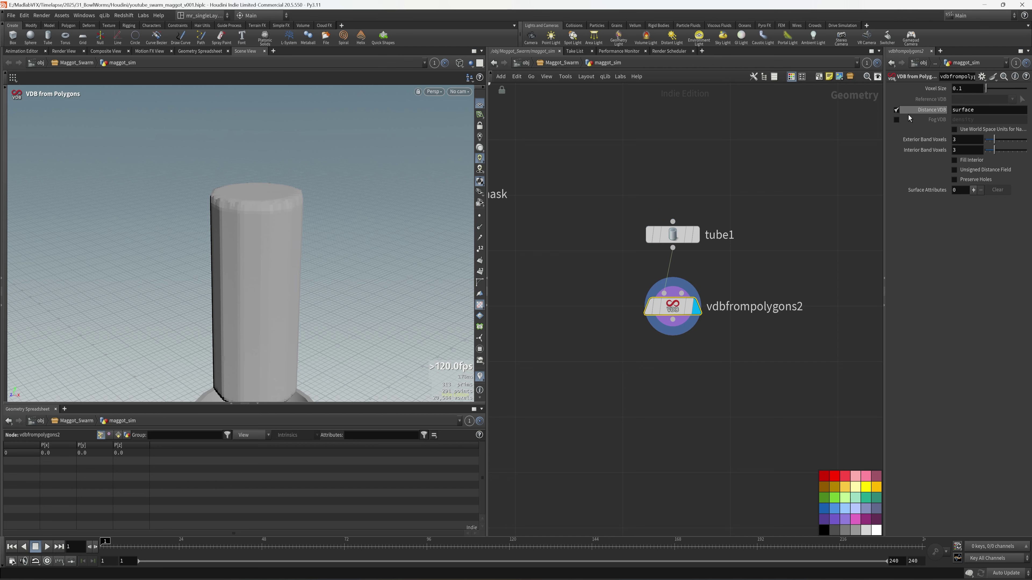
{"action": "left_click", "coordinate": [897, 110]}
{"action": "left_click", "coordinate": [897, 120]}
Add a Scatter node connected below vdbfrompolygons2
{"action": "middle_click_drag", "start_coordinate": [792, 389], "coordinate": [792, 338]}
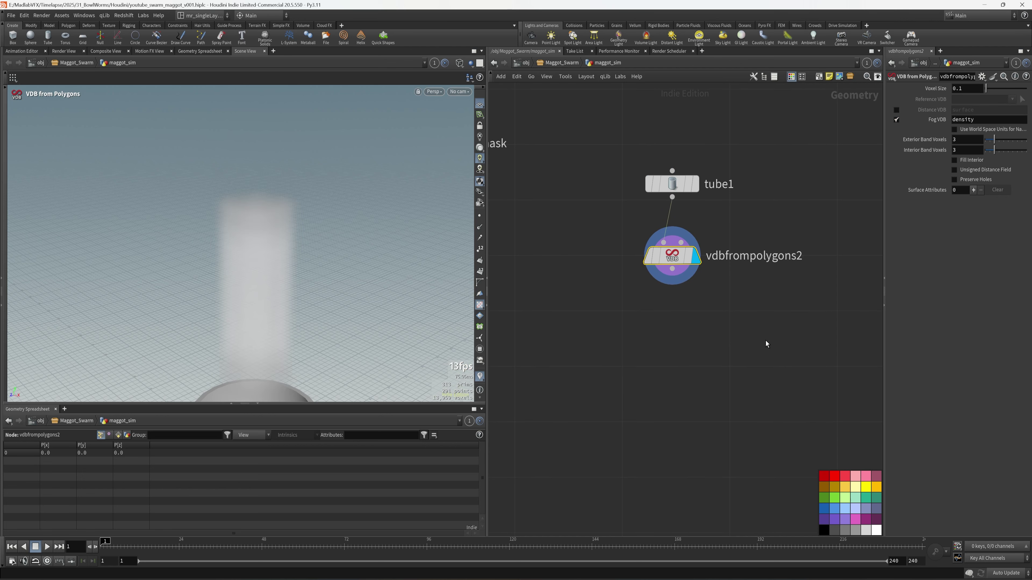
{"action": "key", "text": "Tab"}
{"action": "type", "text": "sca"}
{"action": "left_click", "coordinate": [847, 159]}
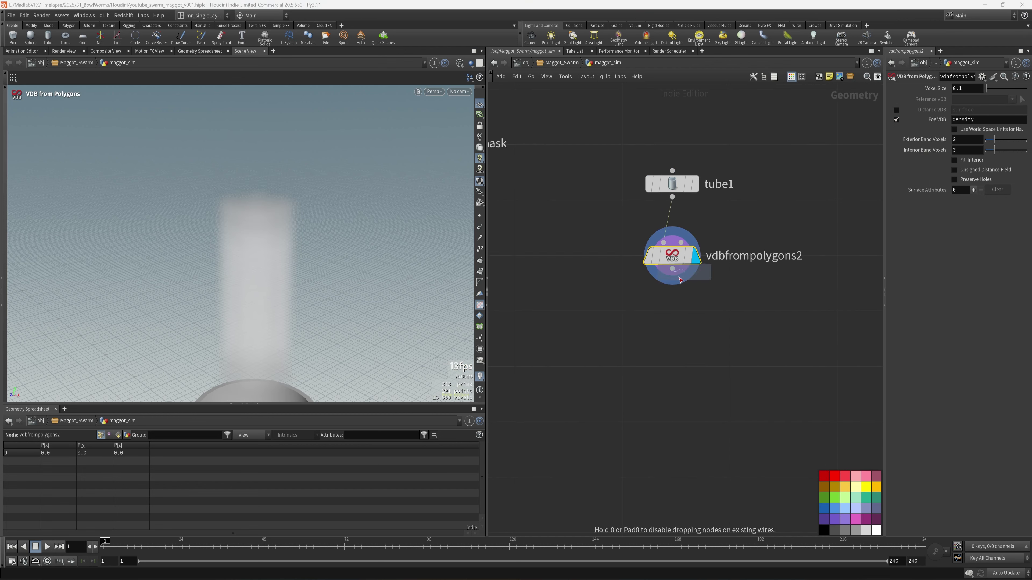
{"action": "left_click", "coordinate": [673, 322]}
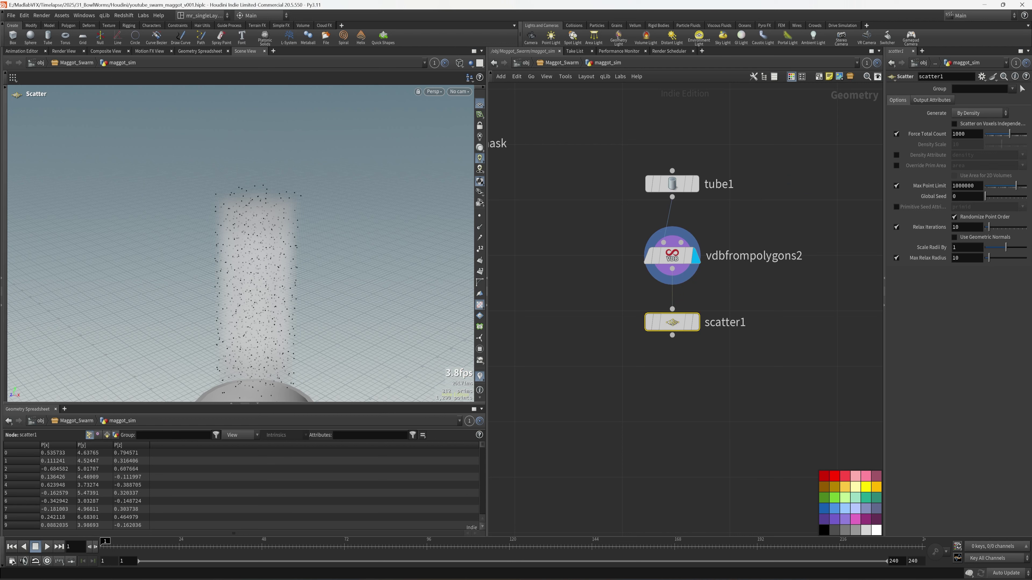
Set scatter1's Force Total Count to 200
{"action": "middle_click_drag", "start_coordinate": [744, 350], "coordinate": [717, 370]}
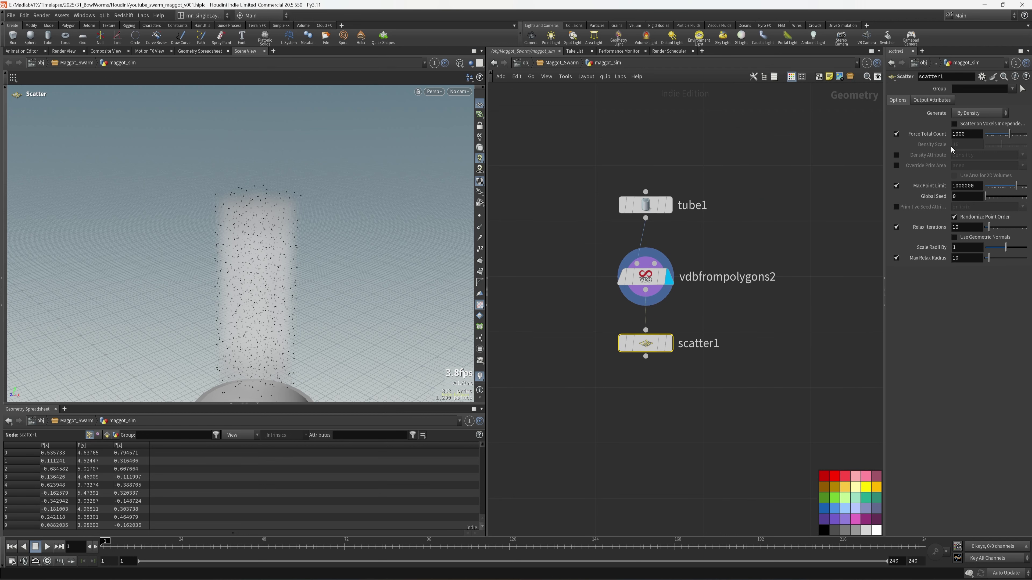
{"action": "type", "text": "200"}
{"action": "key", "text": "Return"}
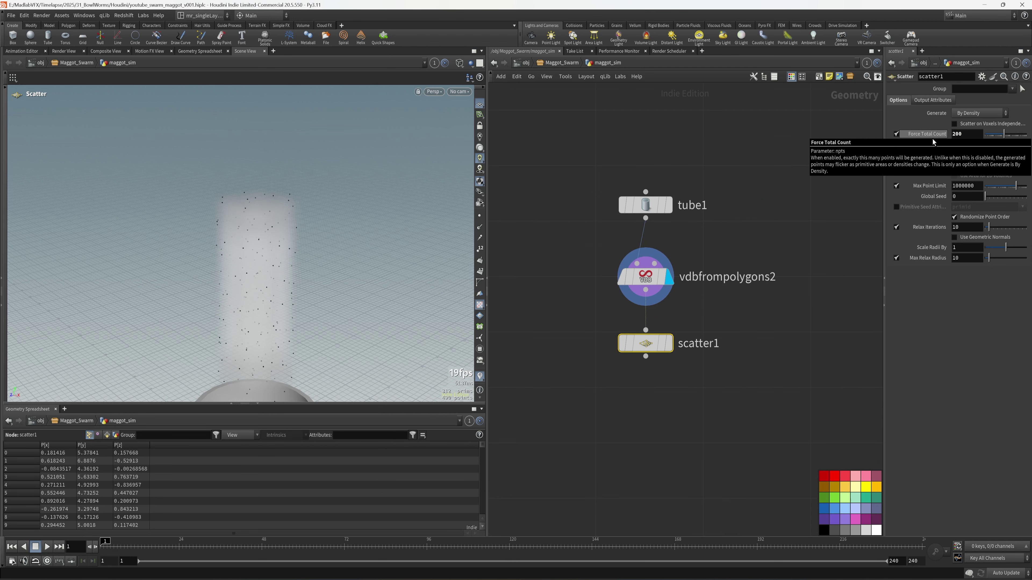
Save the scene and add a Copy to Points node below REF_MAGGOT_SIM
{"action": "key", "text": "ctrl+s"}
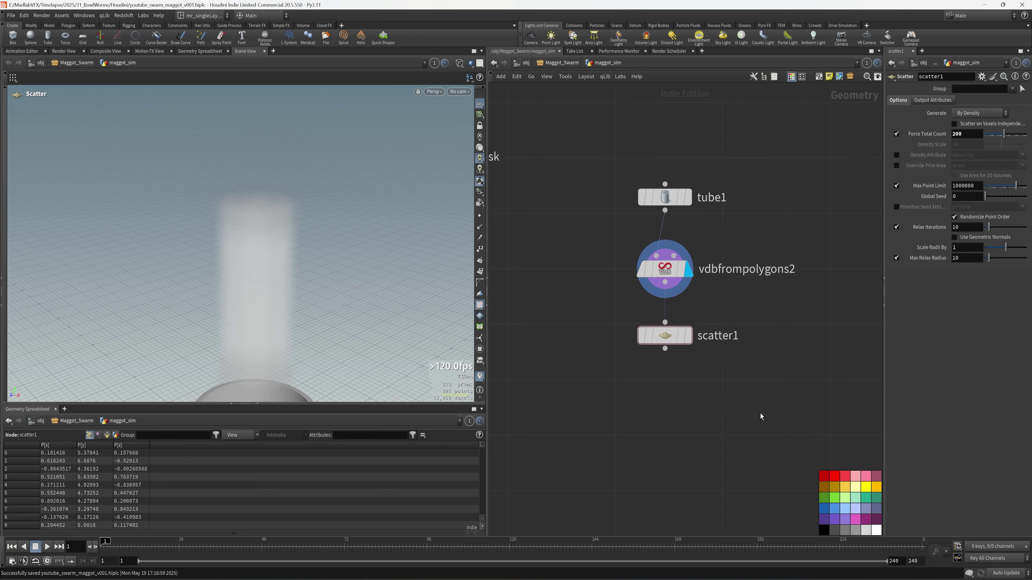
{"action": "scroll", "coordinate": [760, 413], "scroll_direction": "down", "scroll_amount": 2}
{"action": "key", "text": "Tab"}
{"action": "key", "text": "Escape"}
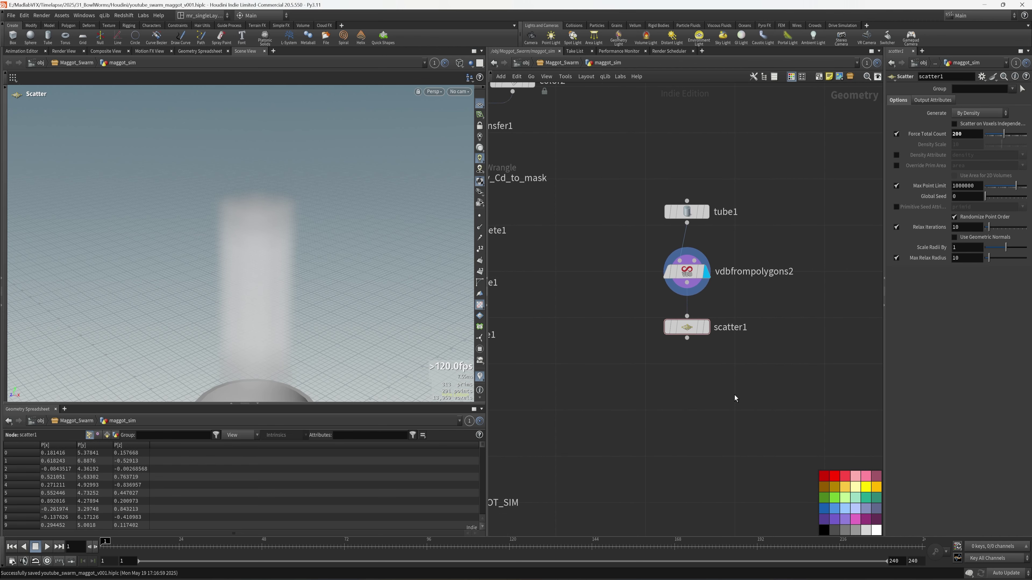
{"action": "scroll", "coordinate": [734, 371], "scroll_direction": "up", "scroll_amount": 2}
{"action": "key", "text": "Tab"}
{"action": "key", "text": "Escape"}
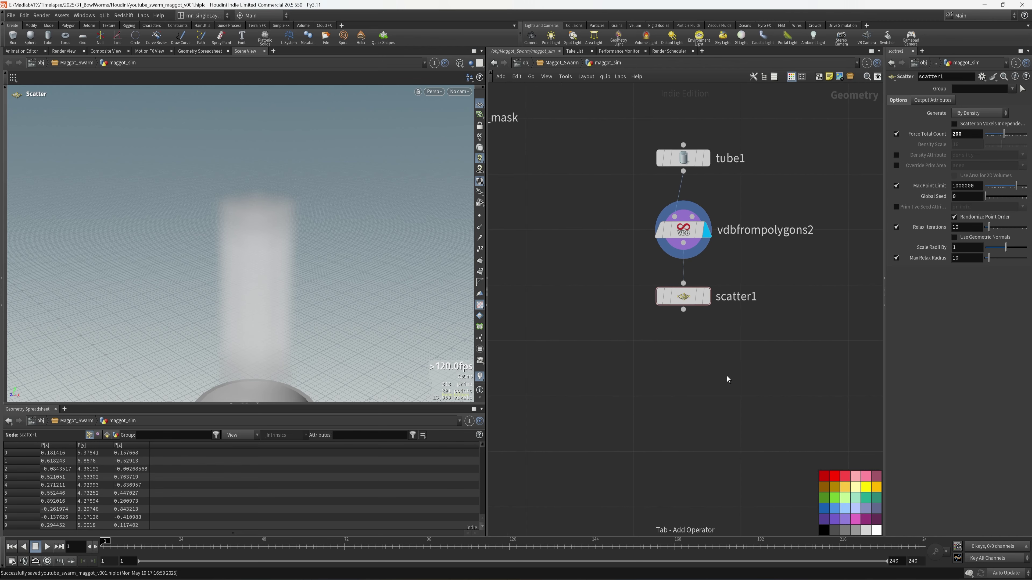
{"action": "key", "text": "Tab"}
{"action": "key", "text": "Escape"}
{"action": "key", "text": "Tab"}
{"action": "type", "text": "copy"}
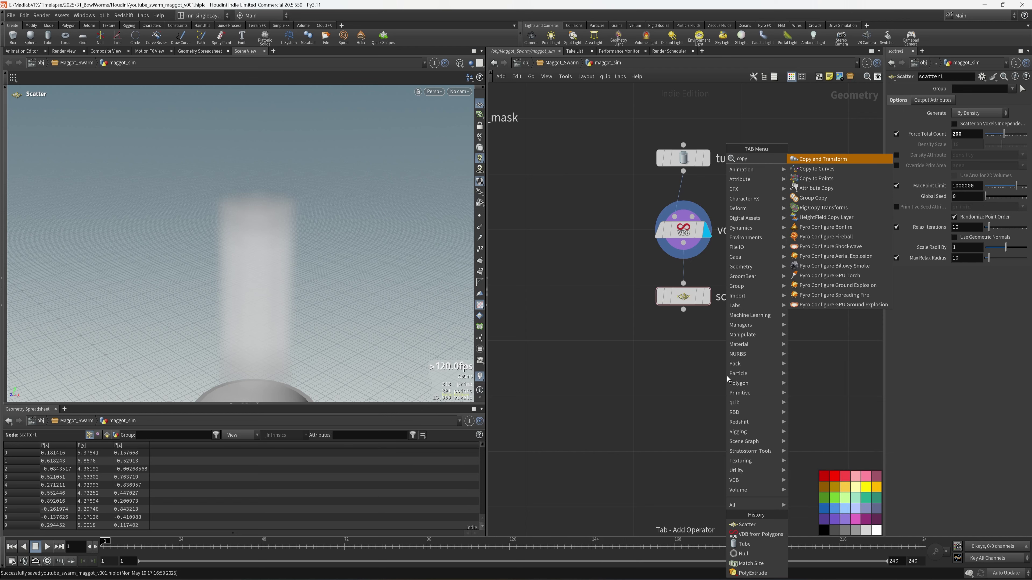
{"action": "left_click", "coordinate": [809, 184]}
{"action": "scroll", "coordinate": [691, 358], "scroll_direction": "down", "scroll_amount": 3}
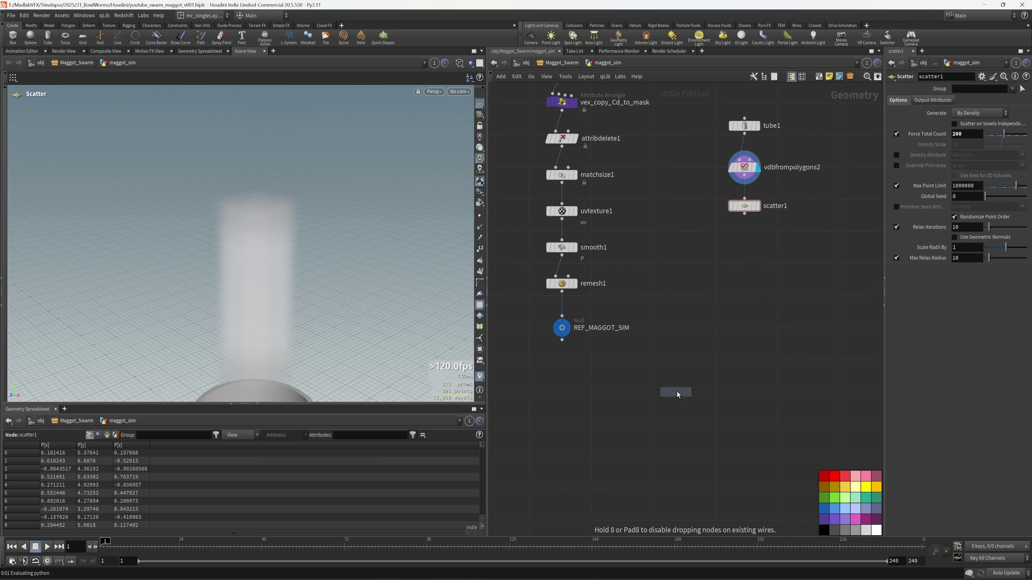
{"action": "left_click", "coordinate": [674, 393]}
Wire REF_MAGGOT_SIM into copytopoints2's first input and scatter1 into its second, and display the copied maggots
{"action": "left_click_drag", "start_coordinate": [630, 390], "coordinate": [659, 383]}
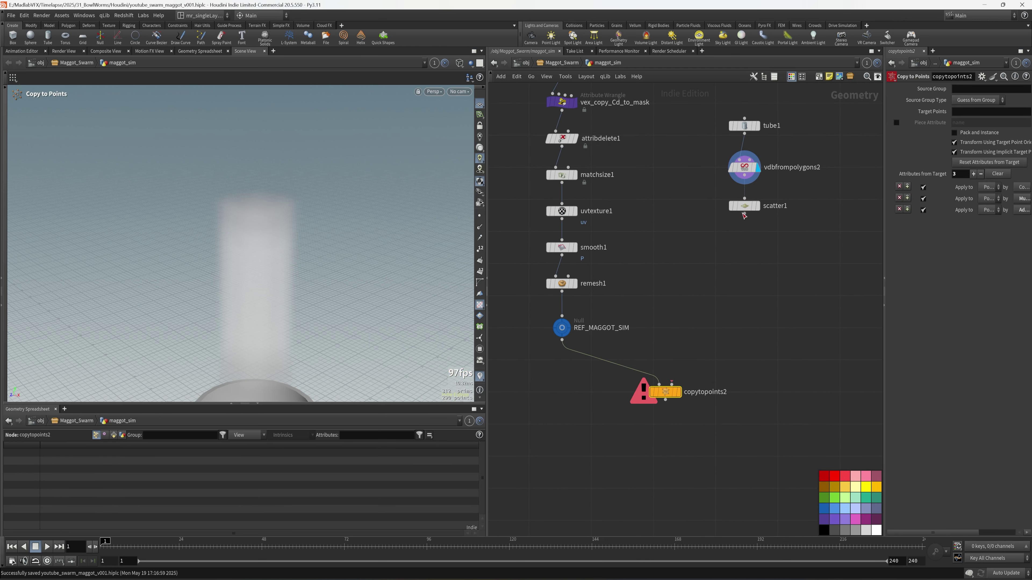
{"action": "left_click_drag", "start_coordinate": [745, 211], "coordinate": [672, 384]}
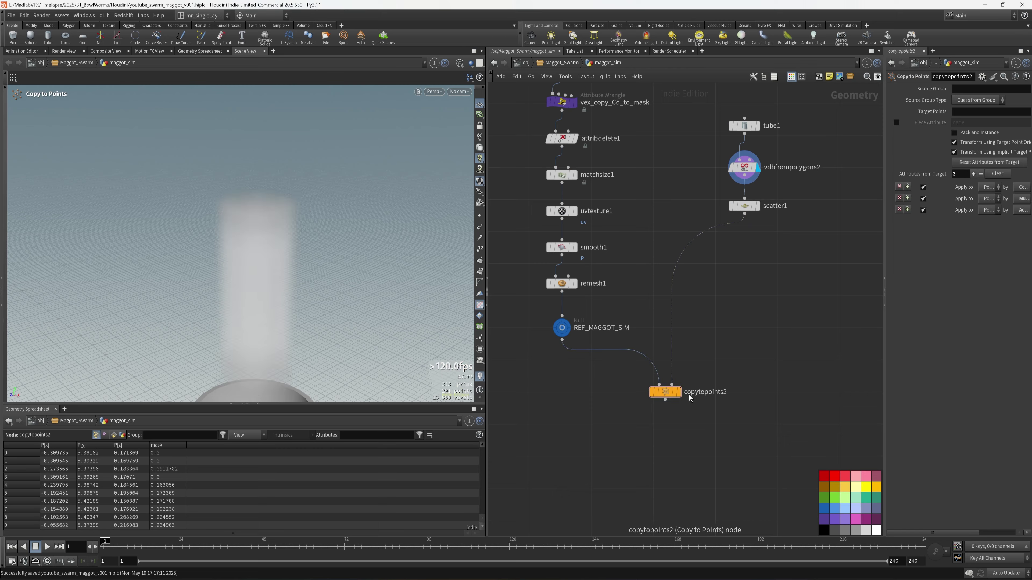
{"action": "left_click", "coordinate": [678, 391]}
{"action": "key", "text": "Escape"}
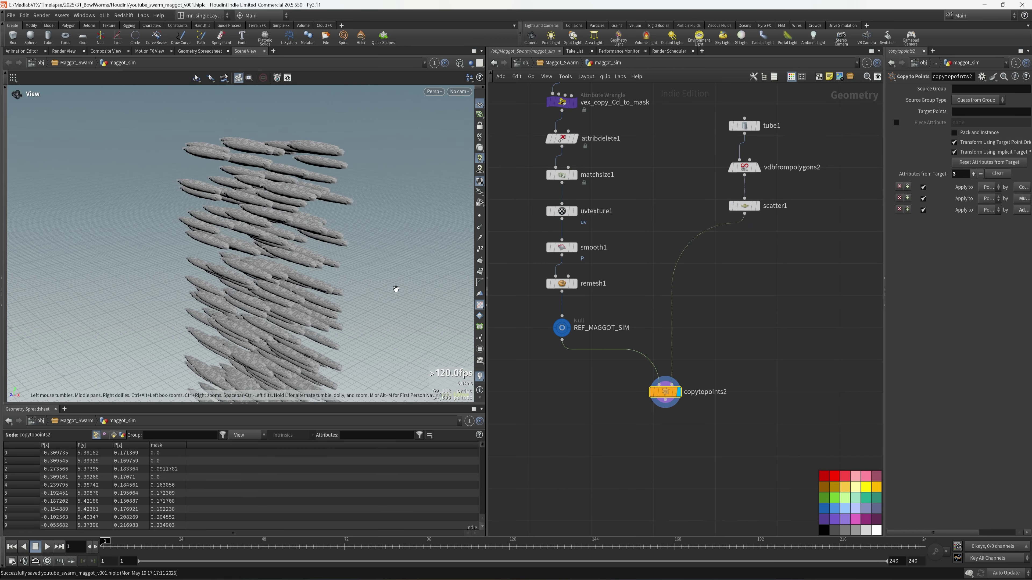
{"action": "left_click_drag", "start_coordinate": [396, 289], "coordinate": [294, 294]}
{"action": "right_click_drag", "start_coordinate": [293, 293], "coordinate": [341, 270]}
{"action": "left_click_drag", "start_coordinate": [341, 270], "coordinate": [518, 313]}
Insert an Attribute Randomize node on the wire between scatter1 and copytopoints2
{"action": "middle_click_drag", "start_coordinate": [747, 293], "coordinate": [708, 327]}
{"action": "scroll", "coordinate": [708, 326], "scroll_direction": "up", "scroll_amount": 2}
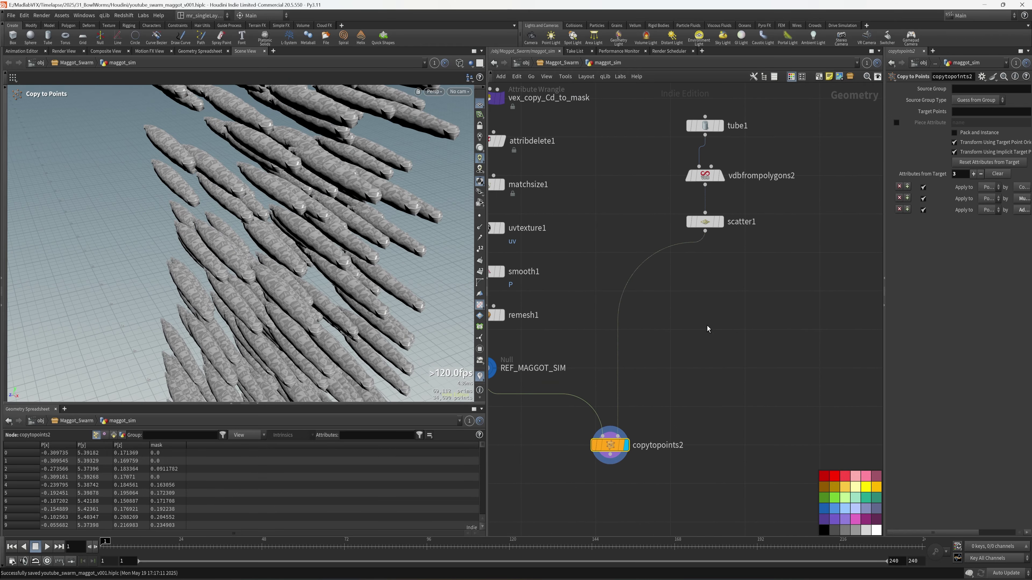
{"action": "key", "text": "Tab"}
{"action": "type", "text": "wr"}
{"action": "key", "text": "Return"}
{"action": "key", "text": "Tab"}
{"action": "type", "text": "ra"}
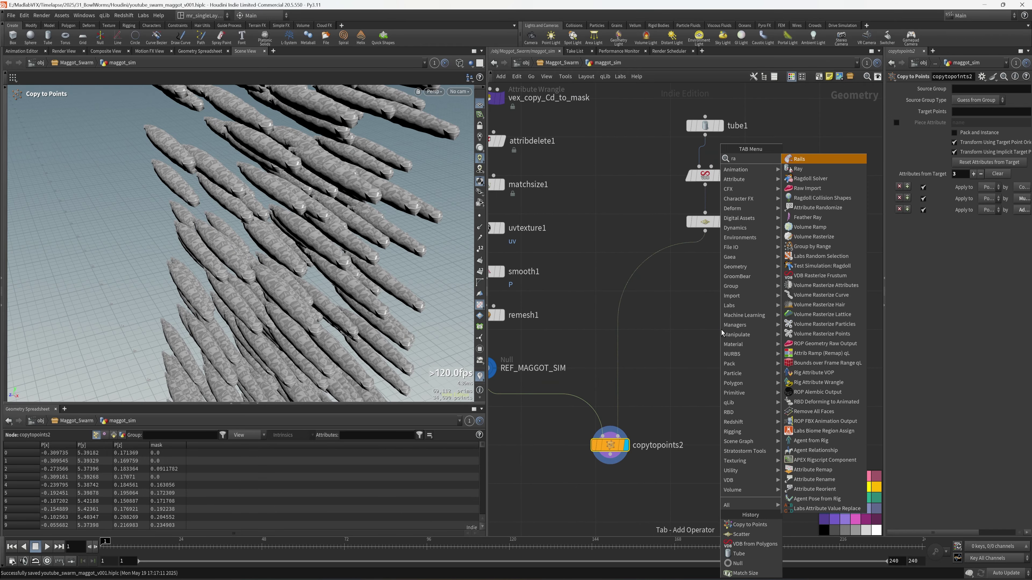
{"action": "type", "text": "ndo"}
{"action": "key", "text": "Return"}
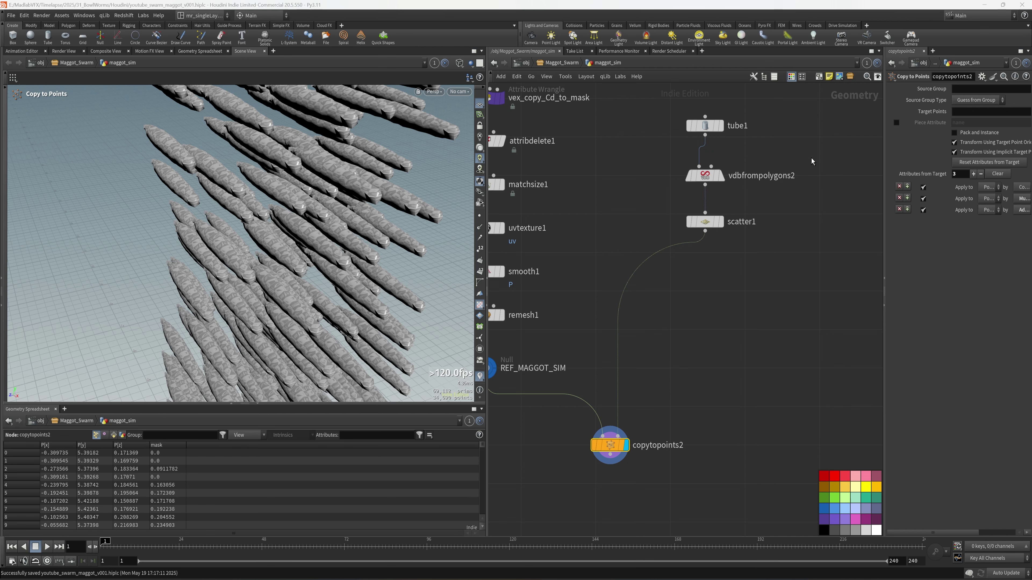
{"action": "left_click", "coordinate": [699, 272]}
{"action": "left_click_drag", "start_coordinate": [700, 274], "coordinate": [709, 274]}
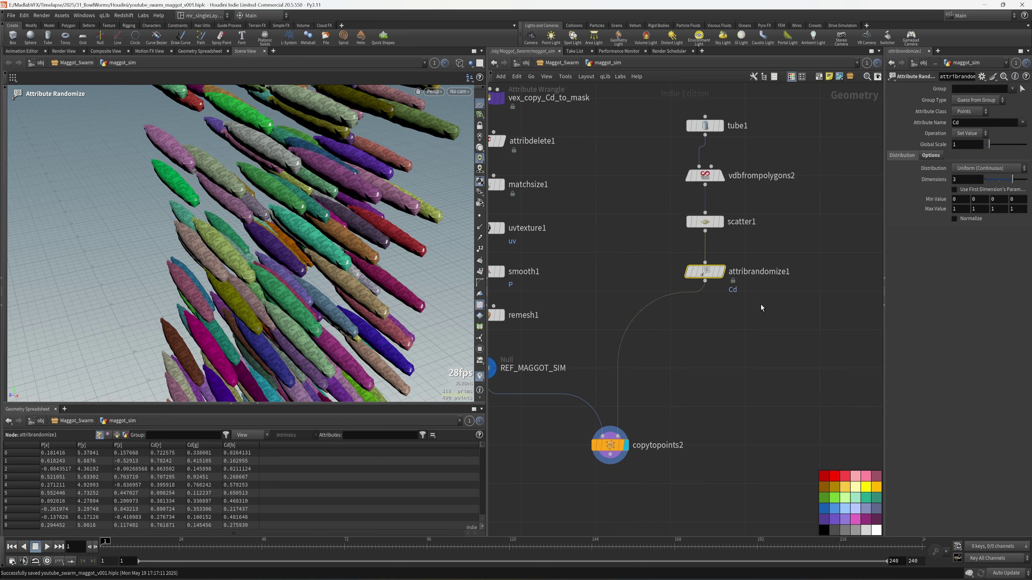
Make attribrandomize1 randomize the pscale attribute with Dimensions set to 1
{"action": "middle_click_drag", "start_coordinate": [762, 307], "coordinate": [707, 311]}
{"action": "left_click_drag", "start_coordinate": [885, 164], "coordinate": [855, 162]}
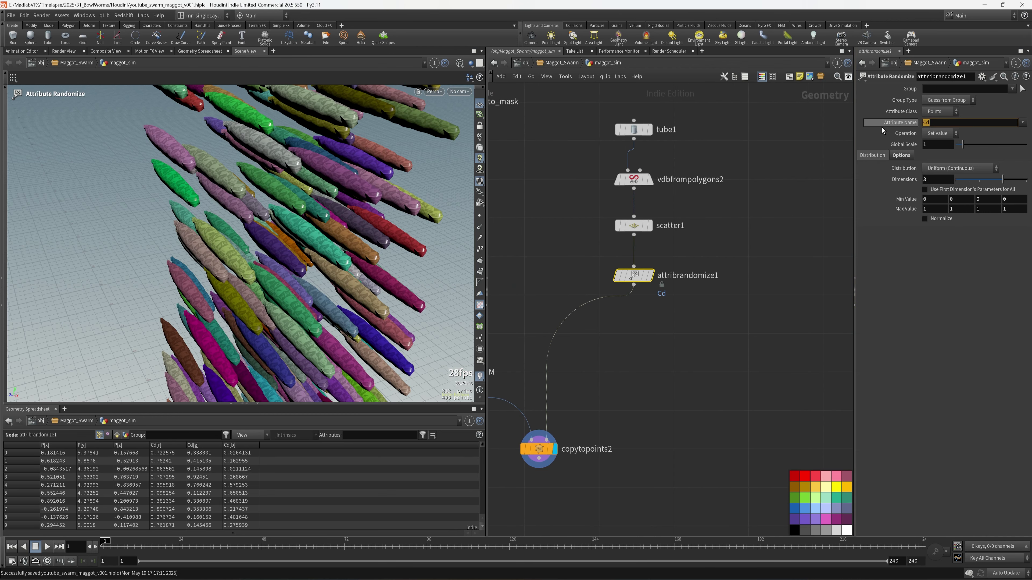
{"action": "type", "text": "pscale"}
{"action": "key", "text": "Return"}
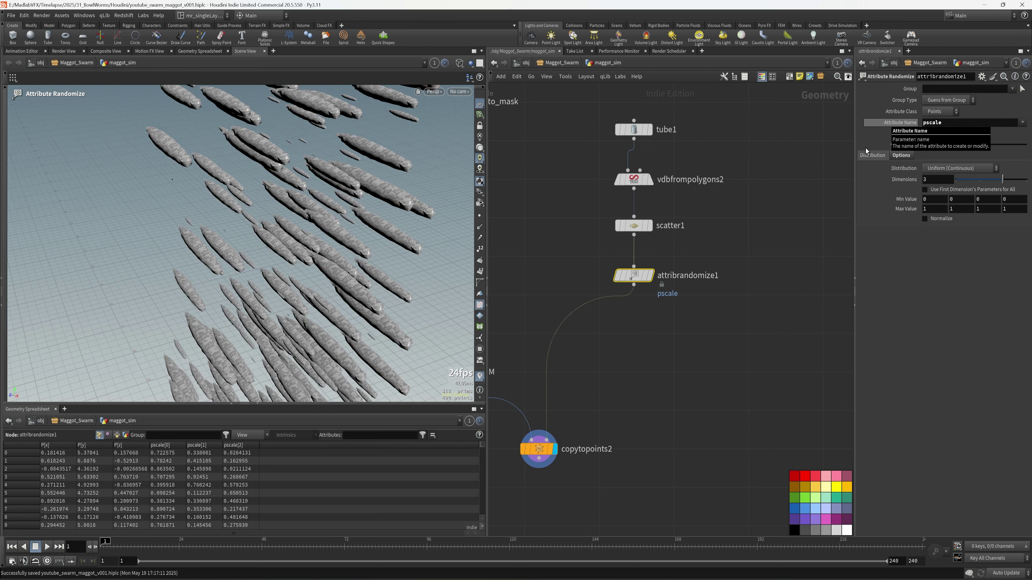
{"action": "type", "text": "1"}
{"action": "key", "text": "Tab"}
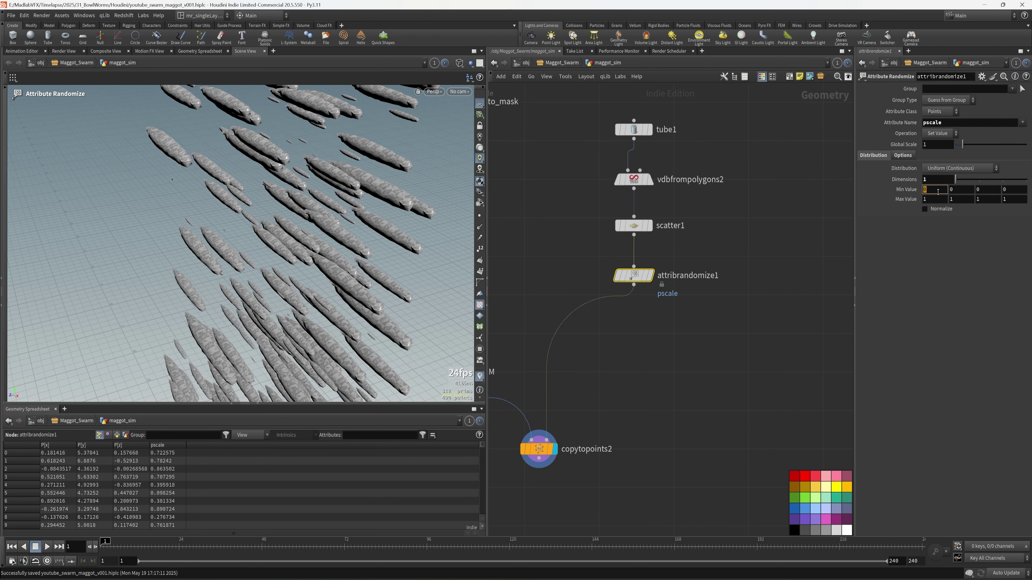
Set attribrandomize1's Min Value to 0.5 and check the size variation of the copied maggots
{"action": "type", "text": "0.5"}
{"action": "key", "text": "Return"}
{"action": "left_click", "coordinate": [785, 336]}
{"action": "scroll", "coordinate": [201, 249], "scroll_direction": "down", "scroll_amount": 3}
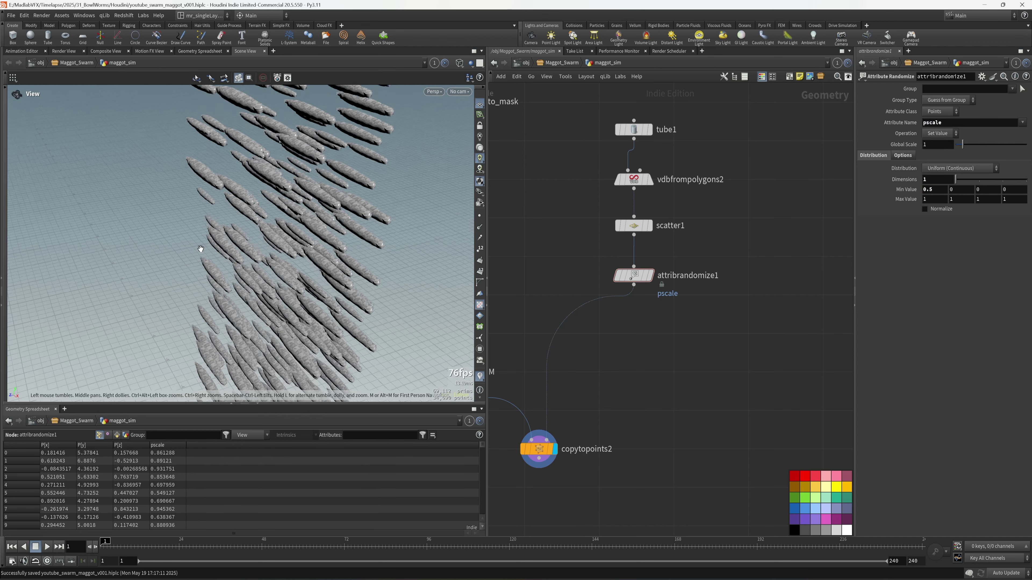
{"action": "mouse_move", "coordinate": [200, 249]}
{"action": "left_mouse_down"}
{"action": "mouse_move", "coordinate": [258, 253]}
{"action": "mouse_move", "coordinate": [212, 238]}
{"action": "mouse_move", "coordinate": [176, 249]}
{"action": "mouse_move", "coordinate": [285, 256]}
{"action": "mouse_move", "coordinate": [188, 244]}
{"action": "left_mouse_up"}
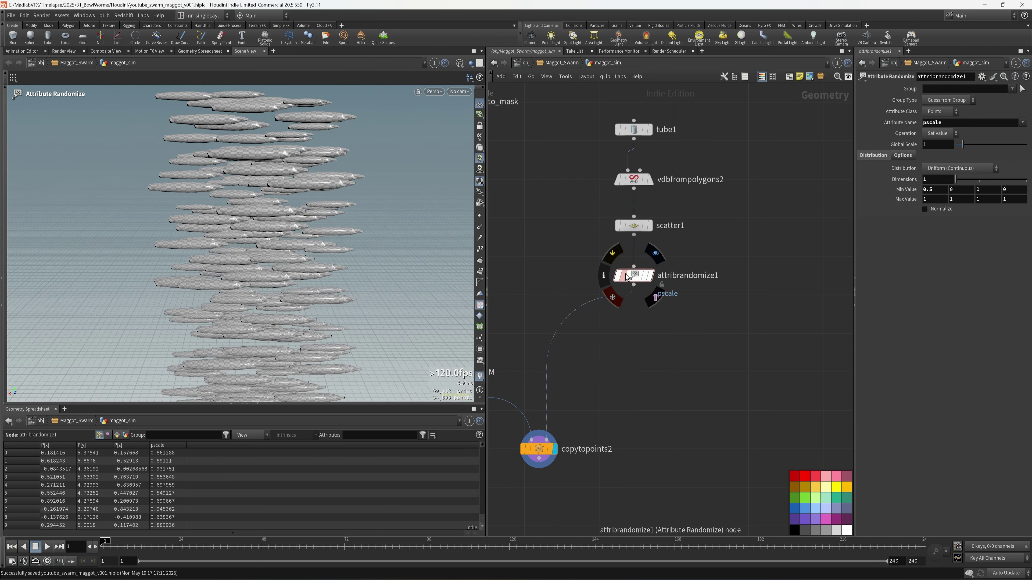
{"action": "left_click", "coordinate": [617, 280]}
{"action": "left_click", "coordinate": [617, 281]}
{"action": "left_click", "coordinate": [617, 281]}
{"action": "left_click", "coordinate": [617, 281]}
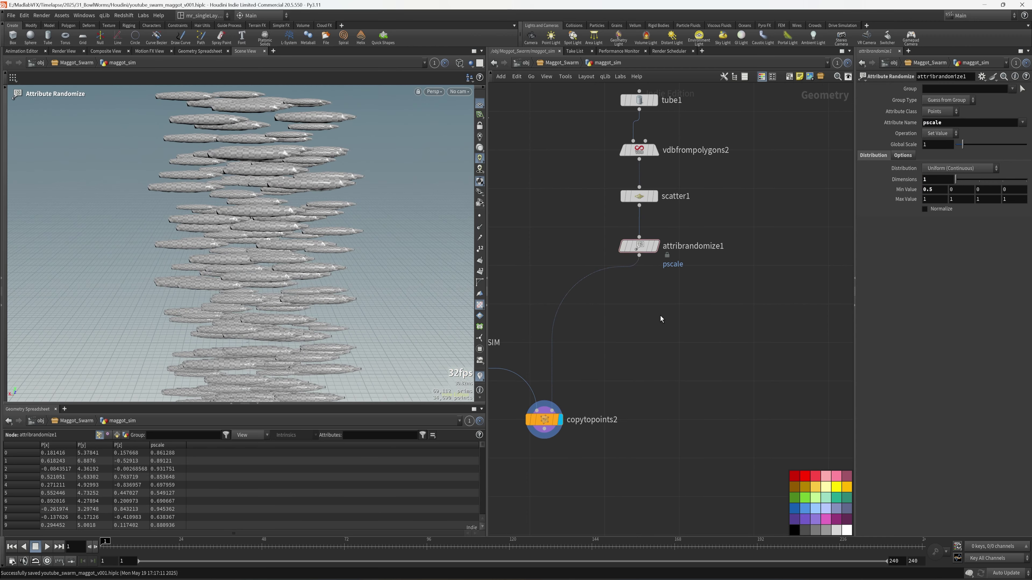
Insert a second Attribute Randomize node between attribrandomize1 and copytopoints2
{"action": "key", "text": "Tab"}
{"action": "type", "text": "rando"}
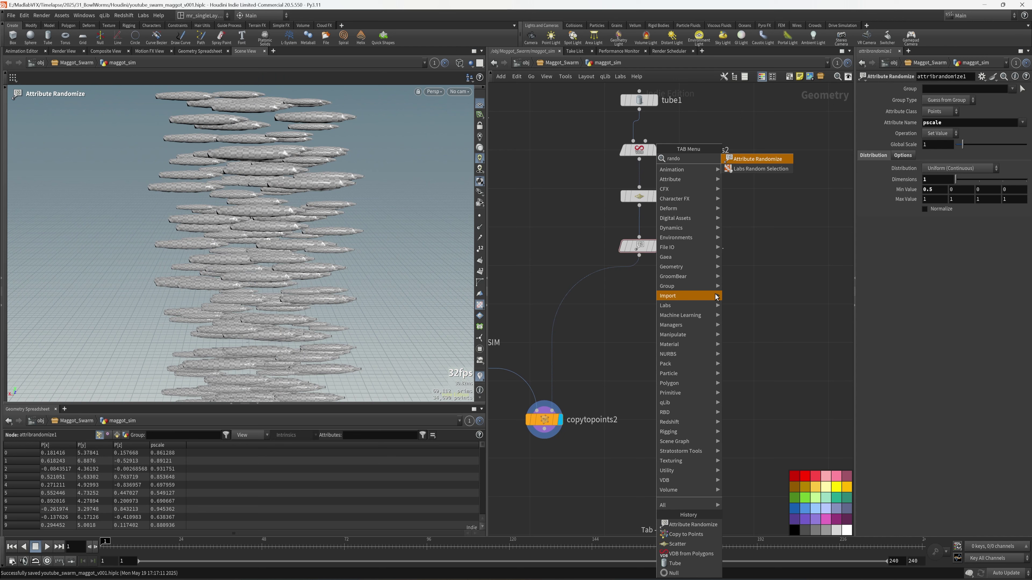
{"action": "left_click", "coordinate": [759, 159]}
{"action": "left_click", "coordinate": [643, 298]}
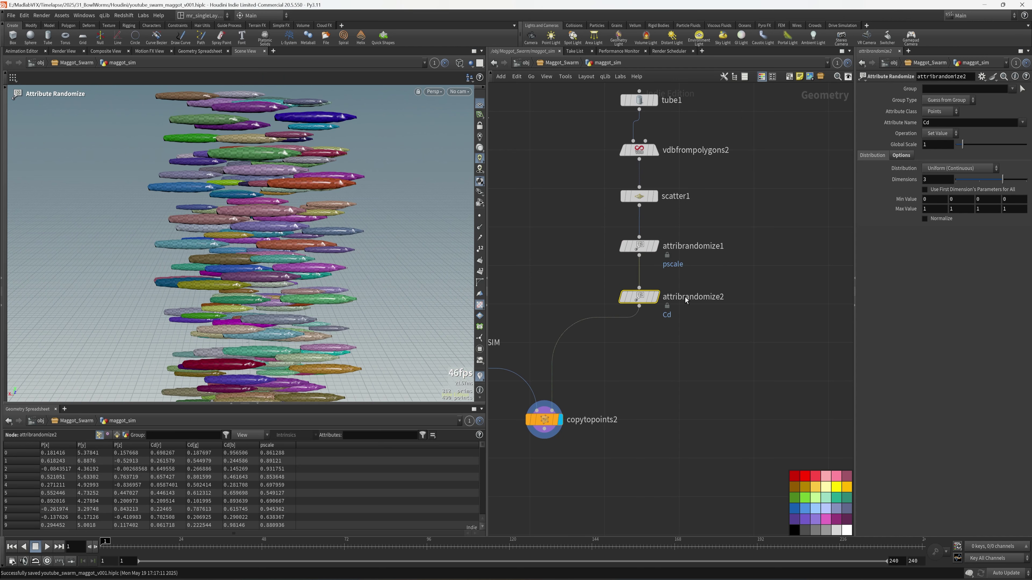
Make attribrandomize2 randomize the orient attribute with Dimensions set to 4
{"action": "type", "text": "orient"}
{"action": "key", "text": "Return"}
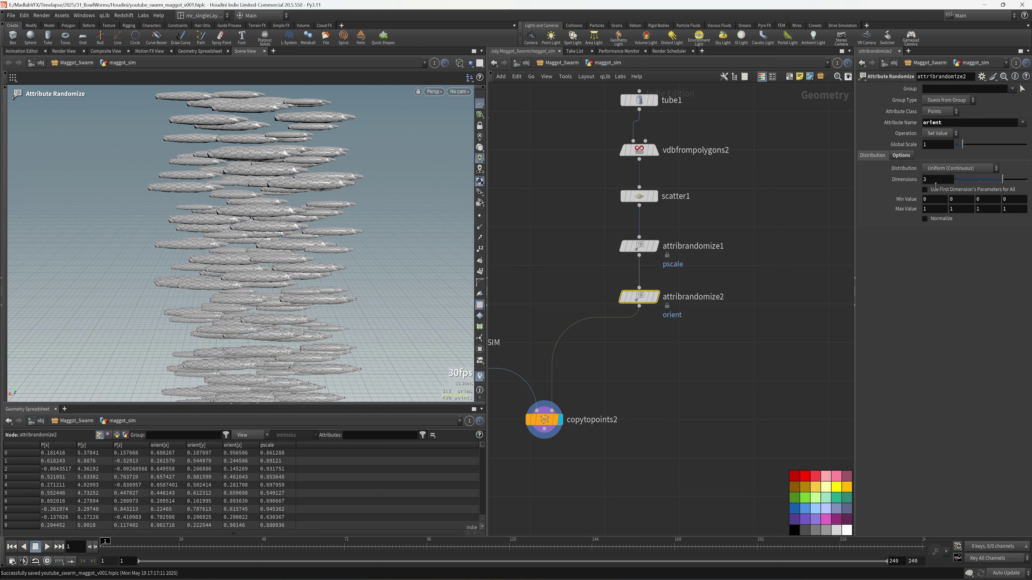
{"action": "type", "text": "4"}
{"action": "key", "text": "Return"}
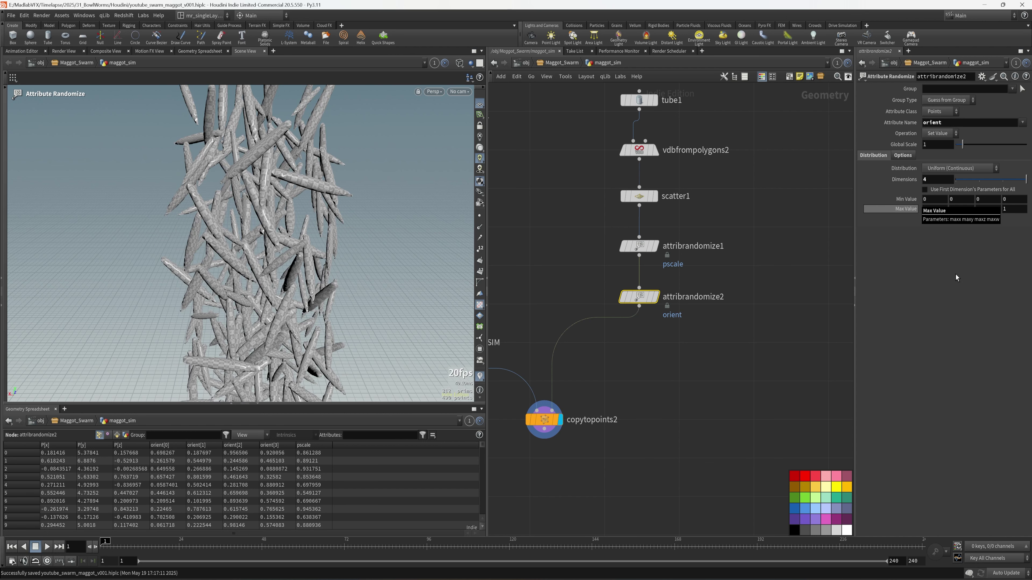
Change attribrandomize2's distribution to Direction or Orientation and inspect the maggot column above the bowl
{"action": "left_click", "coordinate": [958, 168]}
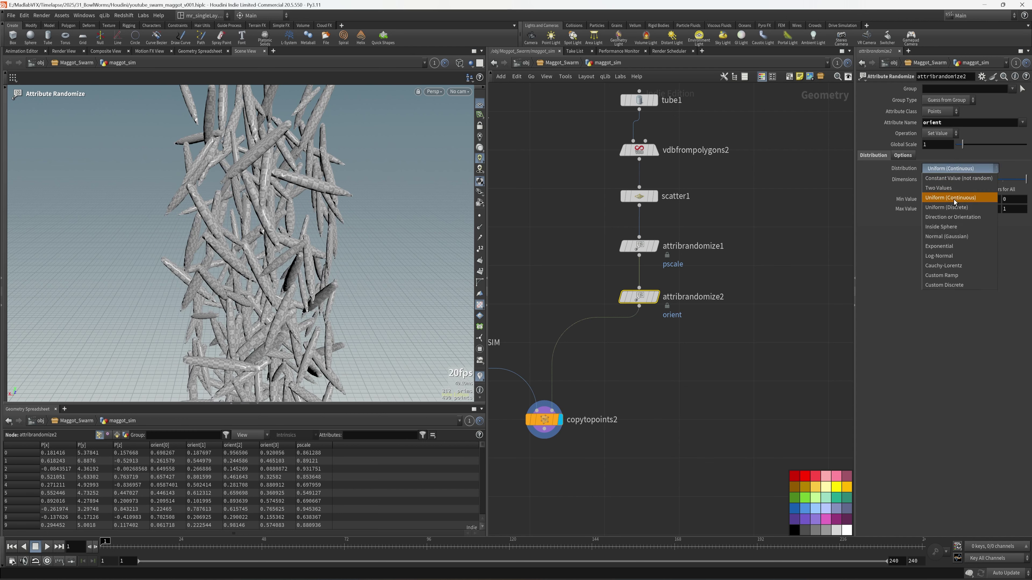
{"action": "left_click", "coordinate": [955, 218]}
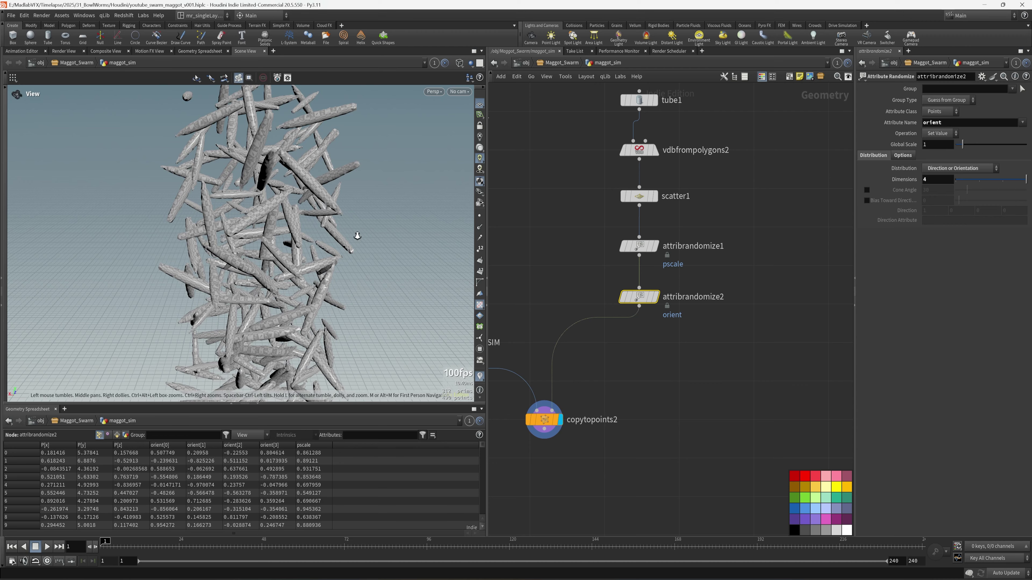
{"action": "right_click_drag", "start_coordinate": [357, 234], "coordinate": [339, 258], "text": "alt"}
{"action": "left_click_drag", "start_coordinate": [338, 258], "coordinate": [365, 260], "text": "alt"}
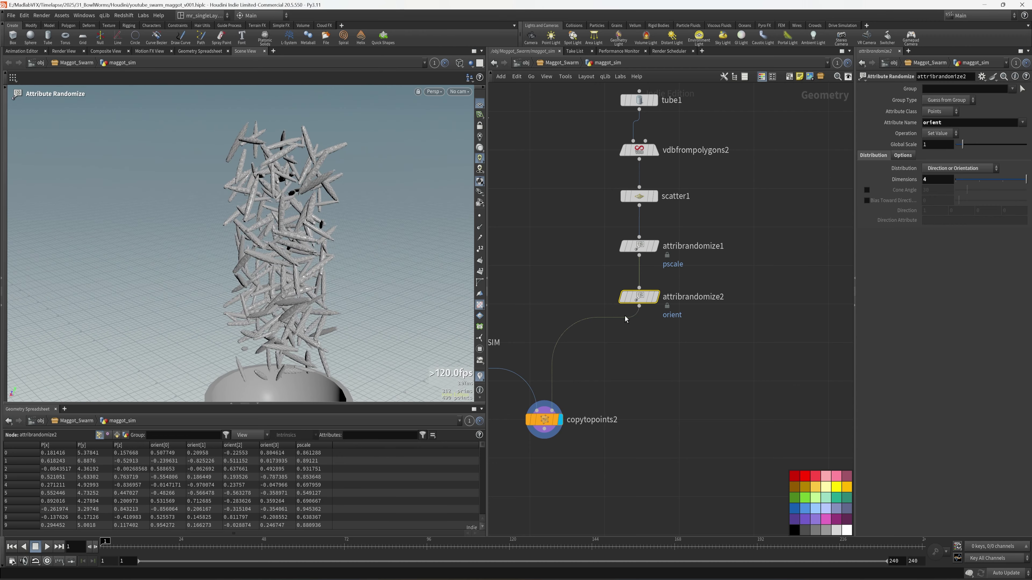
{"action": "right_click_drag", "start_coordinate": [268, 320], "coordinate": [256, 332], "text": "alt"}
{"action": "middle_click_drag", "start_coordinate": [256, 333], "coordinate": [260, 269], "text": "alt"}
{"action": "left_click_drag", "start_coordinate": [260, 268], "coordinate": [276, 269], "text": "alt"}
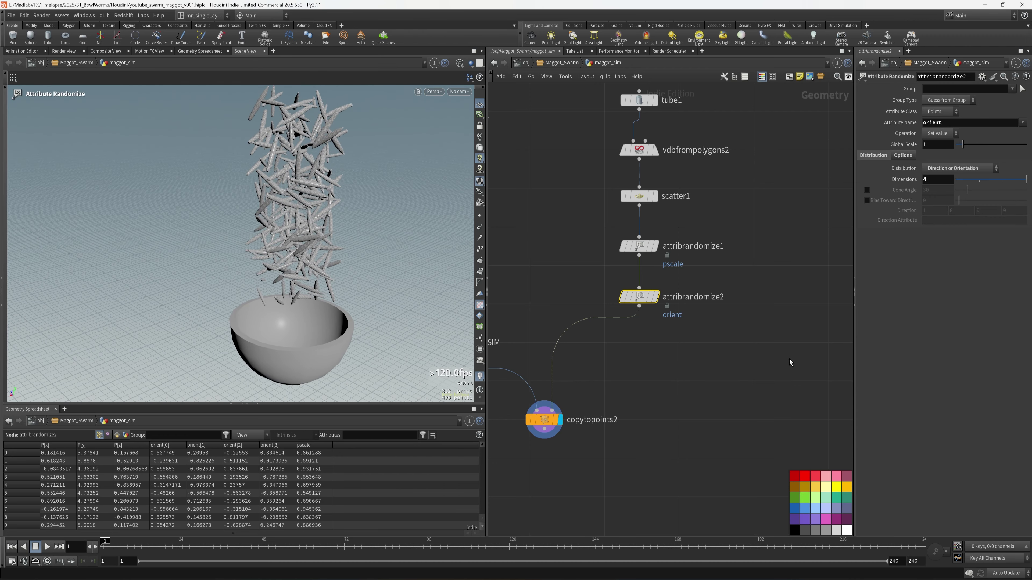
Insert a Color node between attribrandomize2 and copytopoints2
{"action": "scroll", "coordinate": [707, 375], "scroll_direction": "up", "scroll_amount": 2}
{"action": "key", "text": "Tab"}
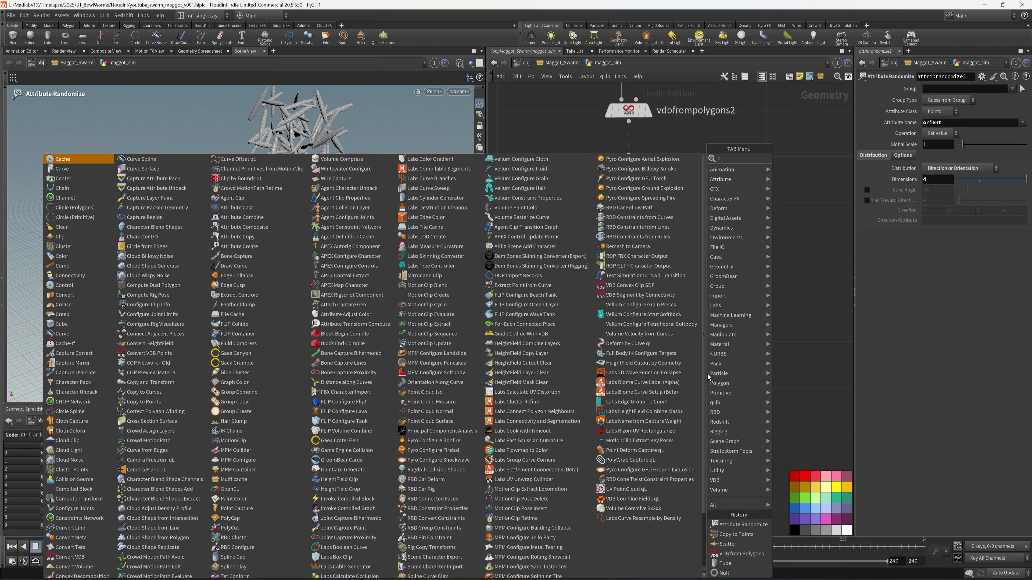
{"action": "type", "text": "color"}
{"action": "left_click", "coordinate": [789, 158]}
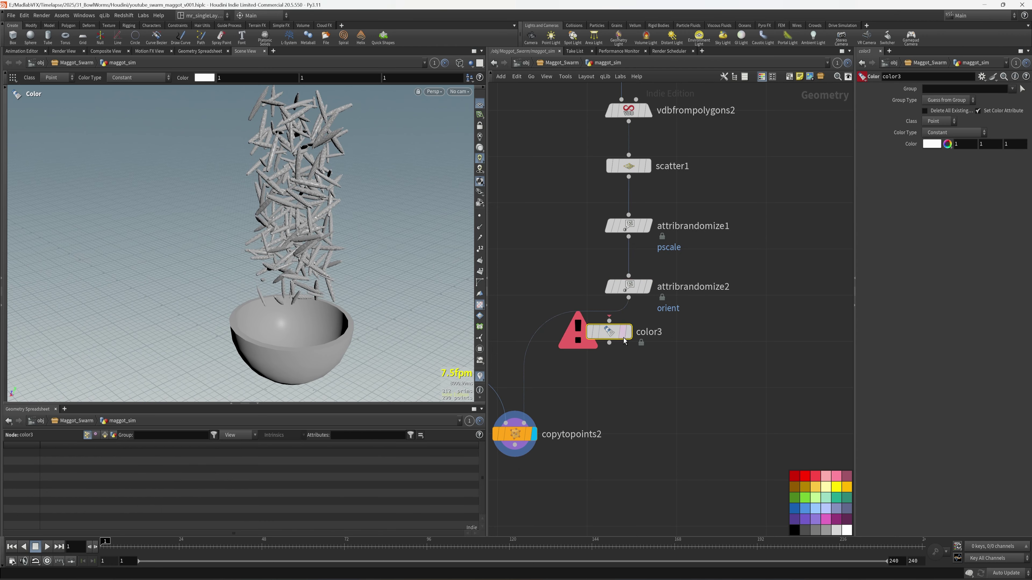
{"action": "left_click", "coordinate": [585, 341]}
{"action": "left_click_drag", "start_coordinate": [585, 341], "coordinate": [627, 341]}
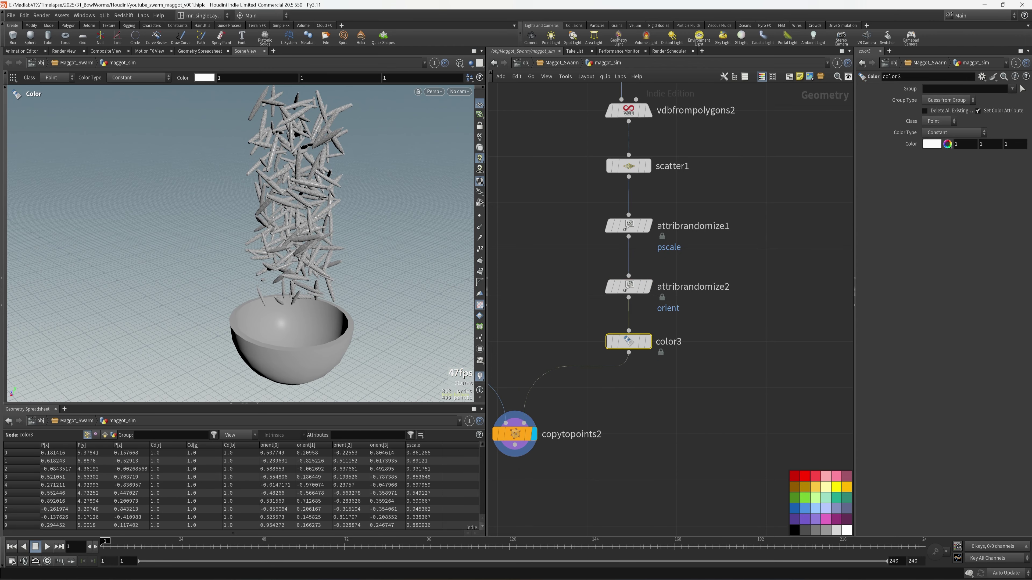
Display color3 and set its Color Type to Random so each scattered point gets its own colour
{"action": "scroll", "coordinate": [650, 366], "scroll_direction": "up", "scroll_amount": 2}
{"action": "left_click", "coordinate": [647, 336]}
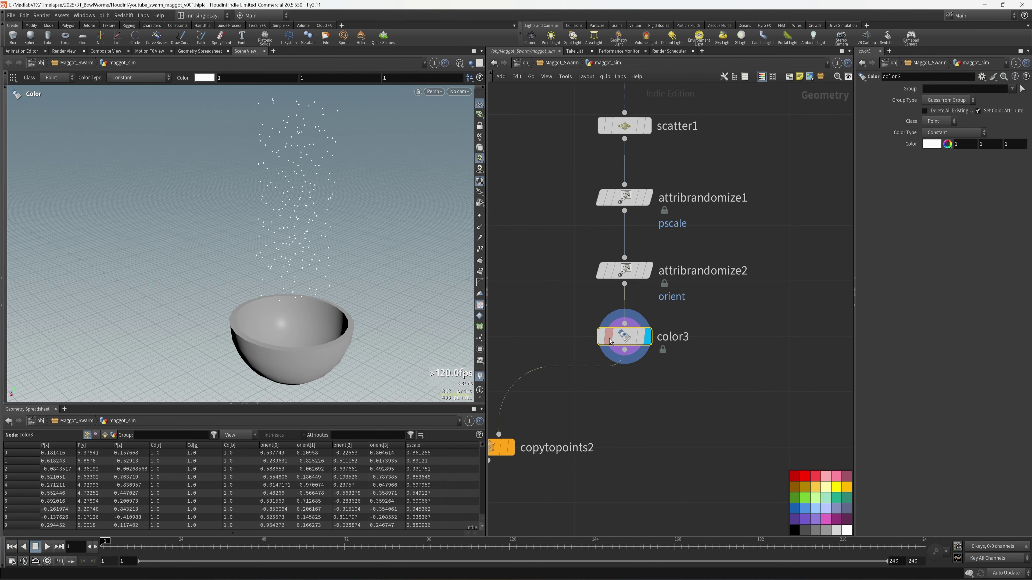
{"action": "left_click", "coordinate": [969, 132]}
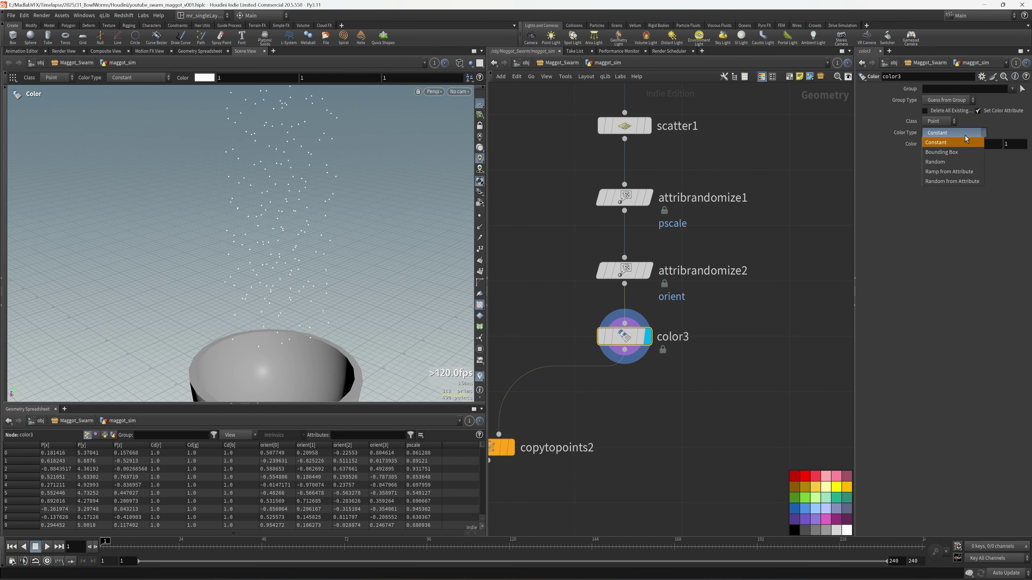
{"action": "left_click", "coordinate": [943, 173]}
{"action": "key", "text": "Escape"}
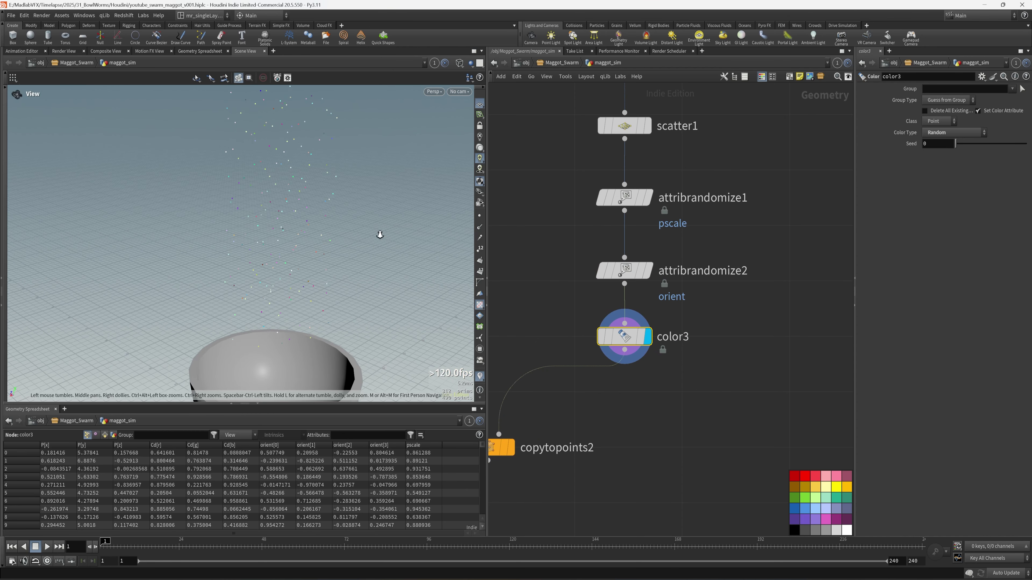
{"action": "left_click_drag", "start_coordinate": [380, 230], "coordinate": [327, 243]}
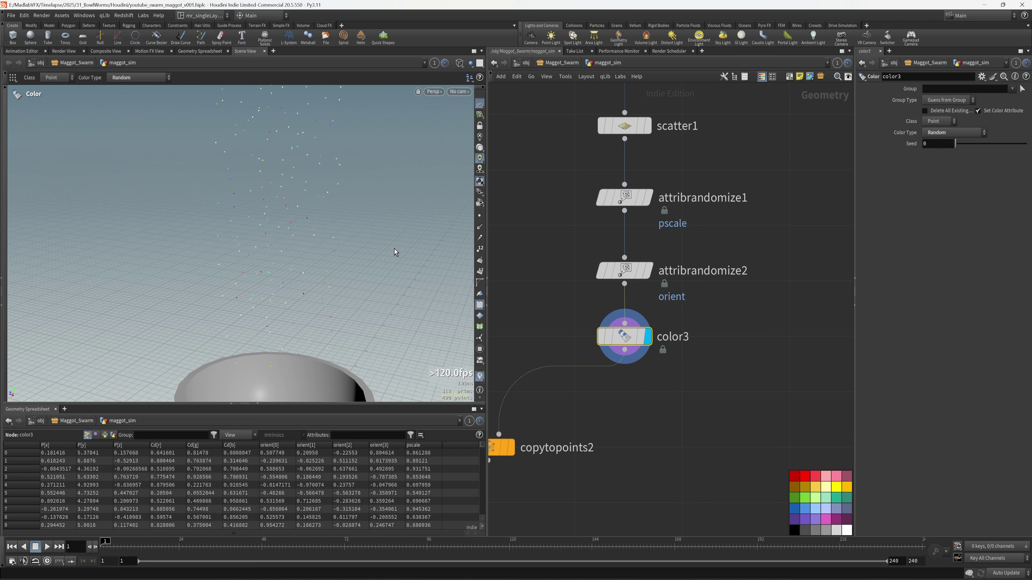
{"action": "left_click_drag", "start_coordinate": [330, 224], "coordinate": [341, 264], "text": "alt"}
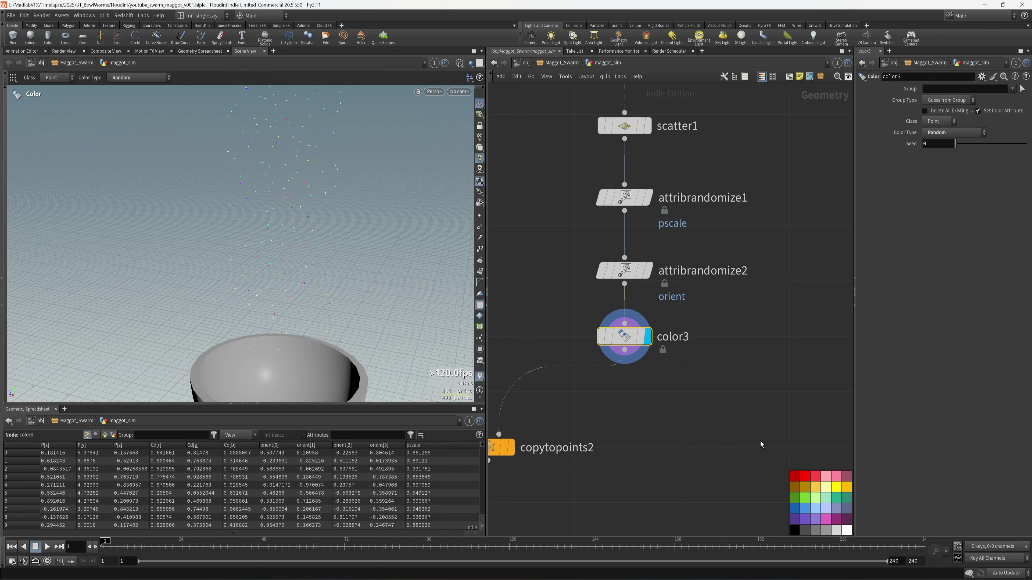
{"action": "mouse_move", "coordinate": [756, 421]}
{"action": "middle_mouse_down"}
{"action": "mouse_move", "coordinate": [770, 367]}
{"action": "mouse_move", "coordinate": [754, 403]}
{"action": "middle_mouse_up"}
{"action": "left_click_drag", "start_coordinate": [716, 409], "coordinate": [683, 384]}
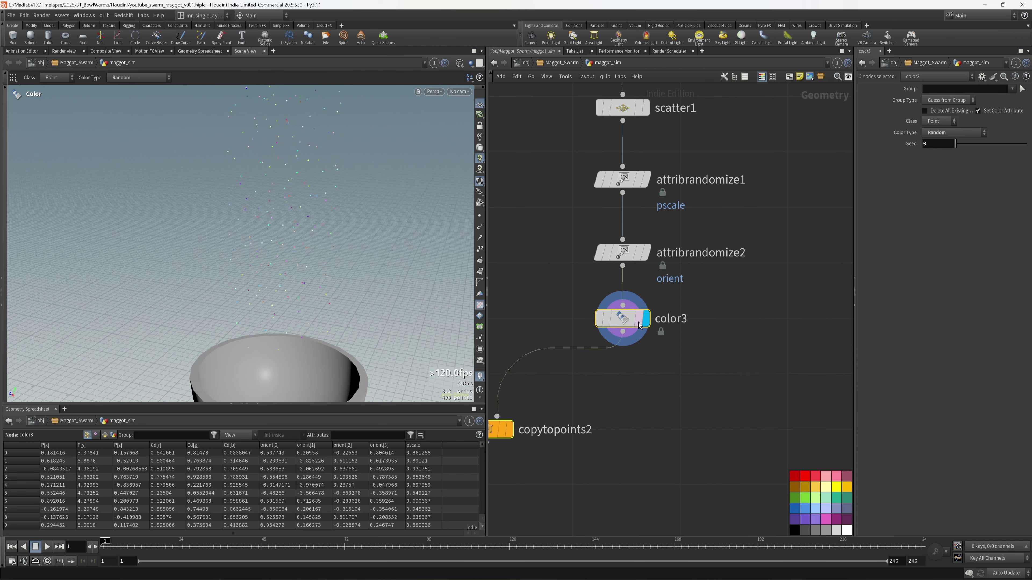
Insert a Point Wrangle between attribrandomize2 and color3
{"action": "middle_click_drag", "start_coordinate": [716, 276], "coordinate": [715, 320]}
{"action": "key", "text": "Tab"}
{"action": "type", "text": "wr"}
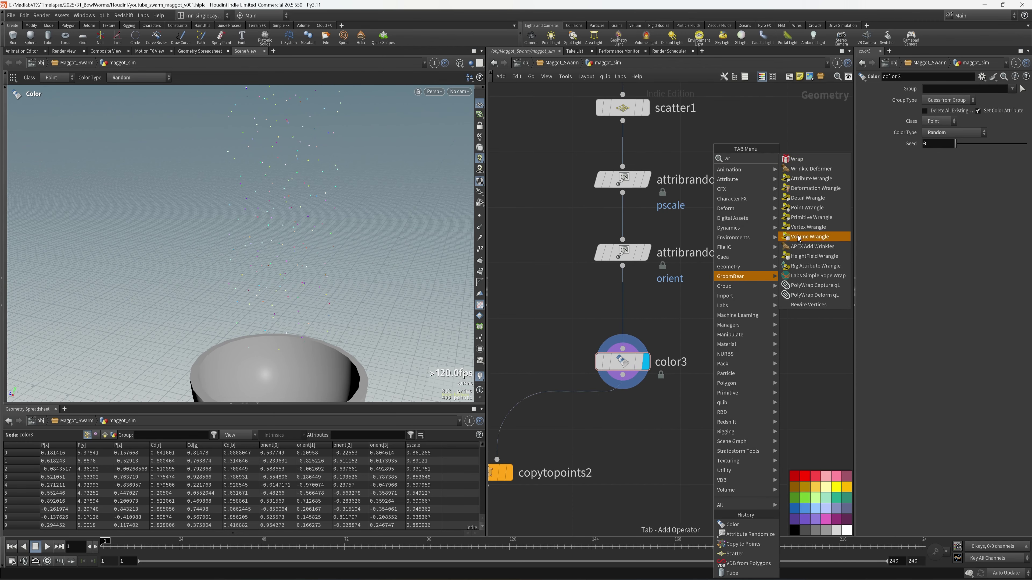
{"action": "left_click", "coordinate": [807, 208]}
{"action": "left_click", "coordinate": [642, 320]}
Rename the new point wrangle to vex_name
{"action": "left_click", "coordinate": [723, 313]}
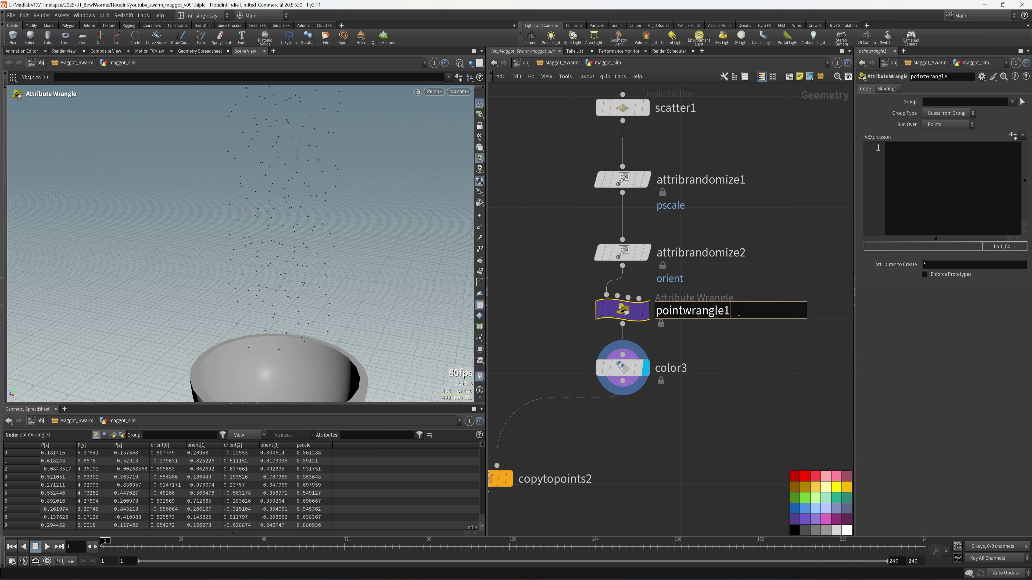
{"action": "left_click_drag", "start_coordinate": [737, 313], "coordinate": [614, 313]}
{"action": "type", "text": "vex_name"}
{"action": "key", "text": "BackSpace"}
{"action": "key", "text": "BackSpace"}
{"action": "type", "text": "ame"}
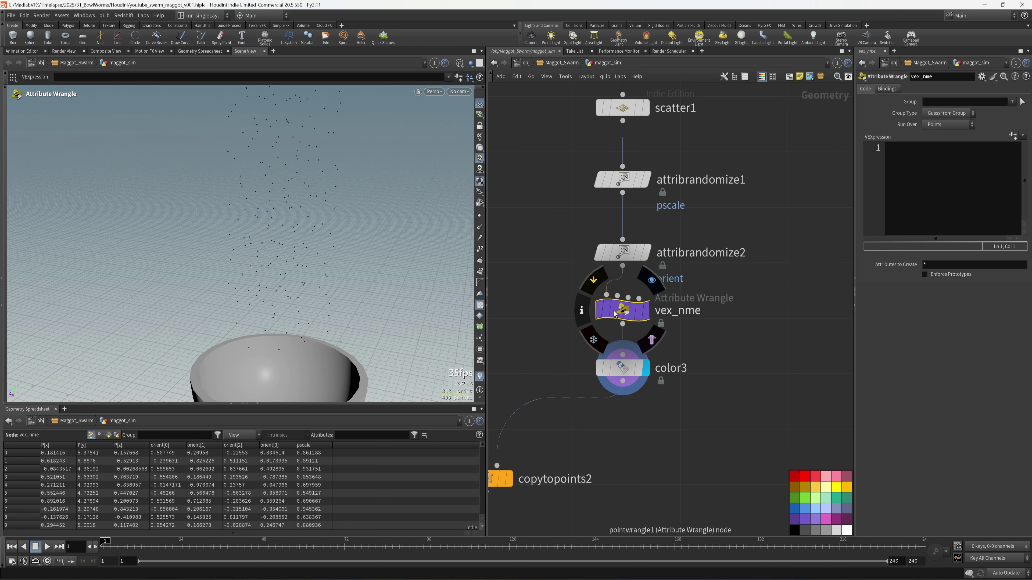
{"action": "key", "text": "Return"}
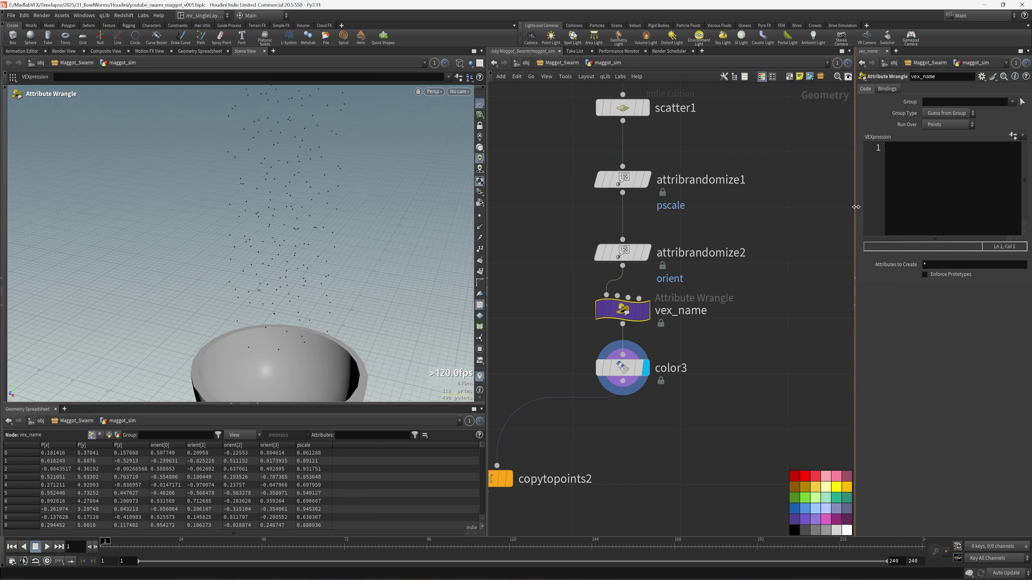
{"action": "left_click_drag", "start_coordinate": [855, 200], "coordinate": [733, 200]}
{"action": "left_click", "coordinate": [830, 182]}
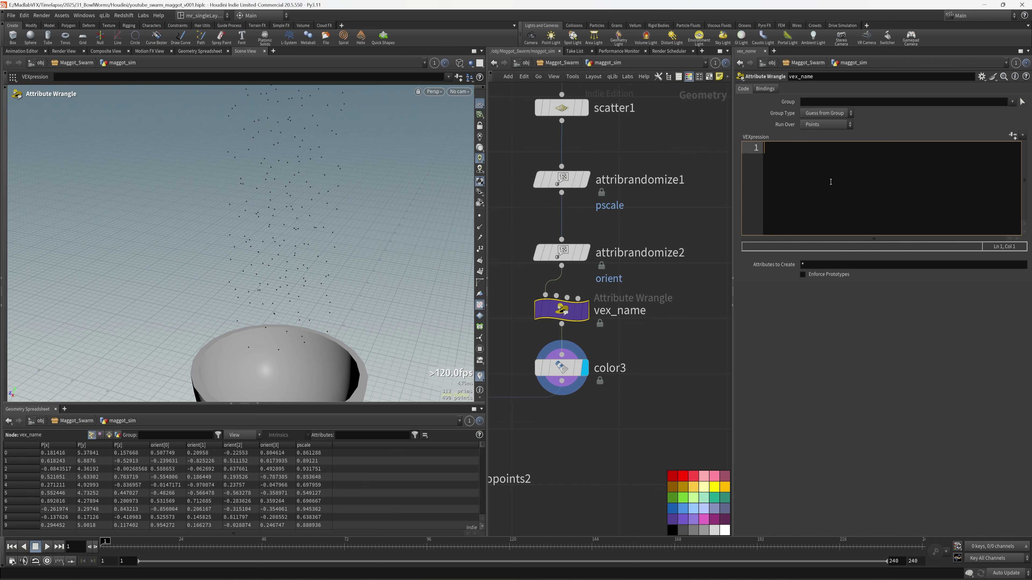
{"action": "type", "text": "s@name = \"maggot_\" + i"}
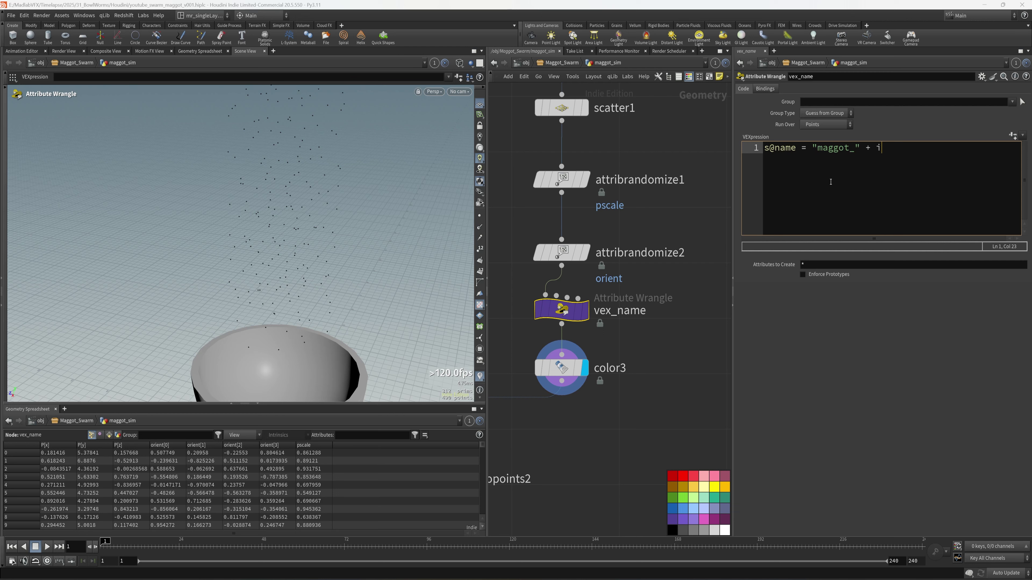
{"action": "type", "text": "ta"}
{"action": "type", "text": "oa(@ptnum);"}
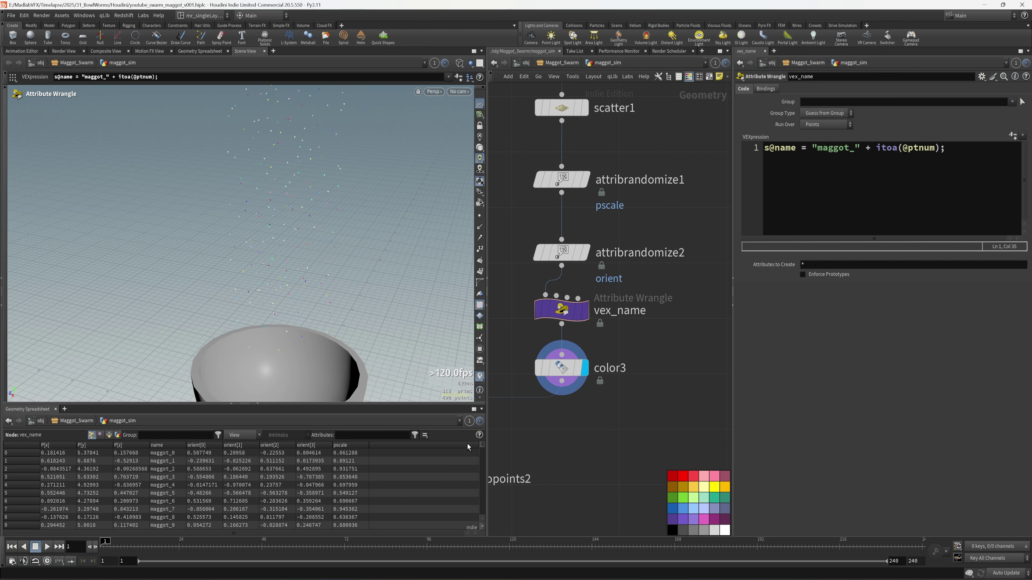
{"action": "left_click_drag", "start_coordinate": [240, 403], "coordinate": [213, 298]}
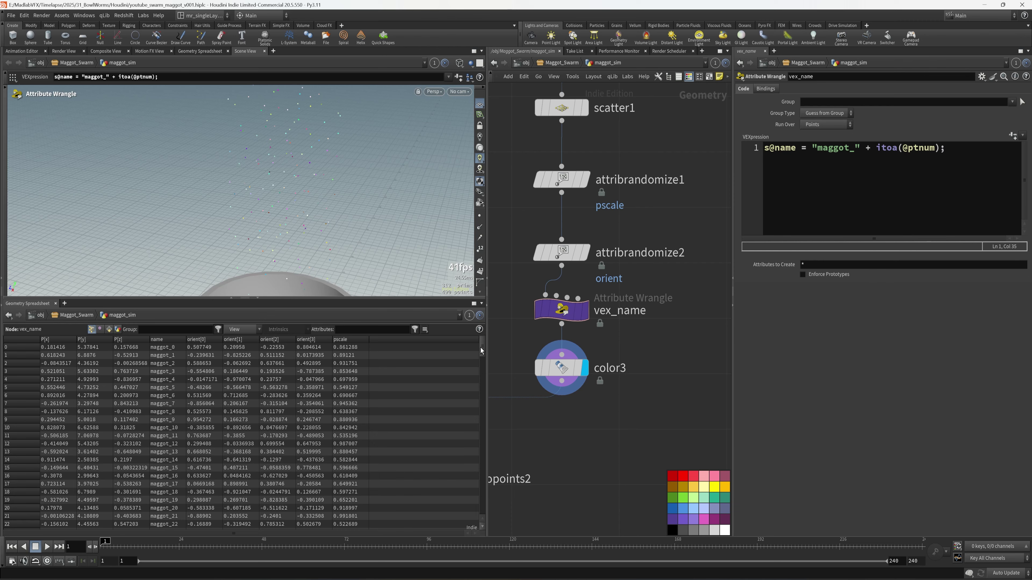
{"action": "left_click_drag", "start_coordinate": [481, 352], "coordinate": [504, 314]}
{"action": "mouse_move", "coordinate": [483, 349]}
{"action": "left_mouse_down"}
{"action": "mouse_move", "coordinate": [486, 487]}
{"action": "mouse_move", "coordinate": [473, 321]}
{"action": "mouse_move", "coordinate": [482, 368]}
{"action": "mouse_move", "coordinate": [483, 354]}
{"action": "left_mouse_up"}
{"action": "left_click", "coordinate": [167, 348]}
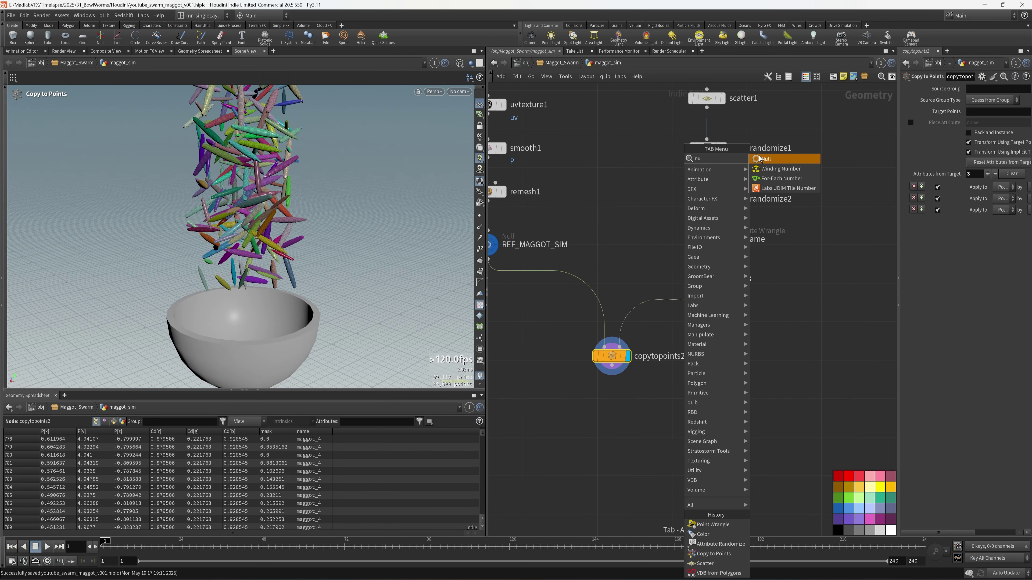
Add a Null node connected below copytopoints2
{"action": "left_click", "coordinate": [762, 158]}
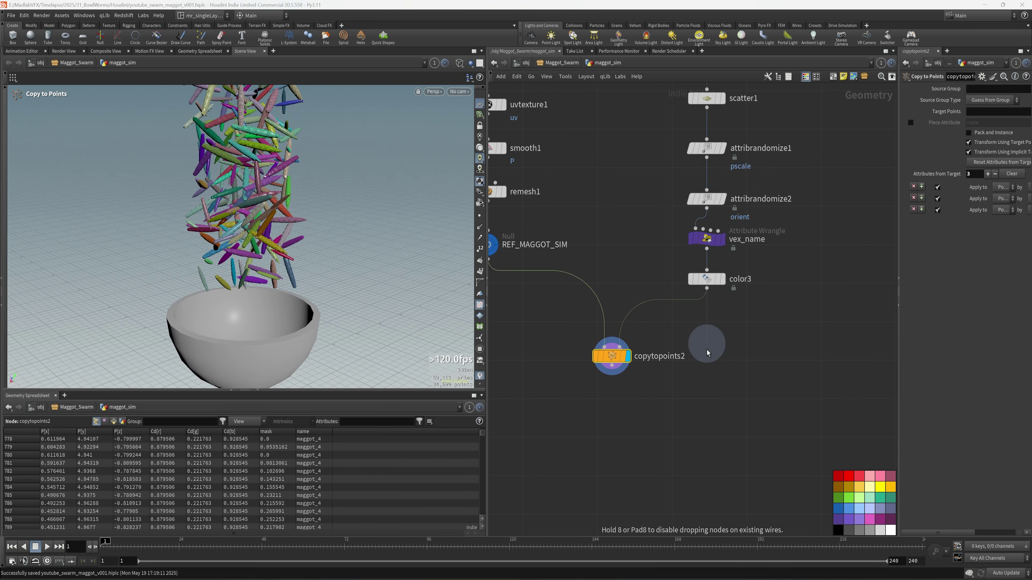
{"action": "middle_click_drag", "start_coordinate": [664, 398], "coordinate": [674, 362]}
{"action": "scroll", "coordinate": [675, 361], "scroll_direction": "up", "scroll_amount": 2}
{"action": "left_click", "coordinate": [601, 373]}
Rename the null below copytopoints2 to REF_HIGH_POLY_MAGGOT
{"action": "left_click", "coordinate": [649, 376]}
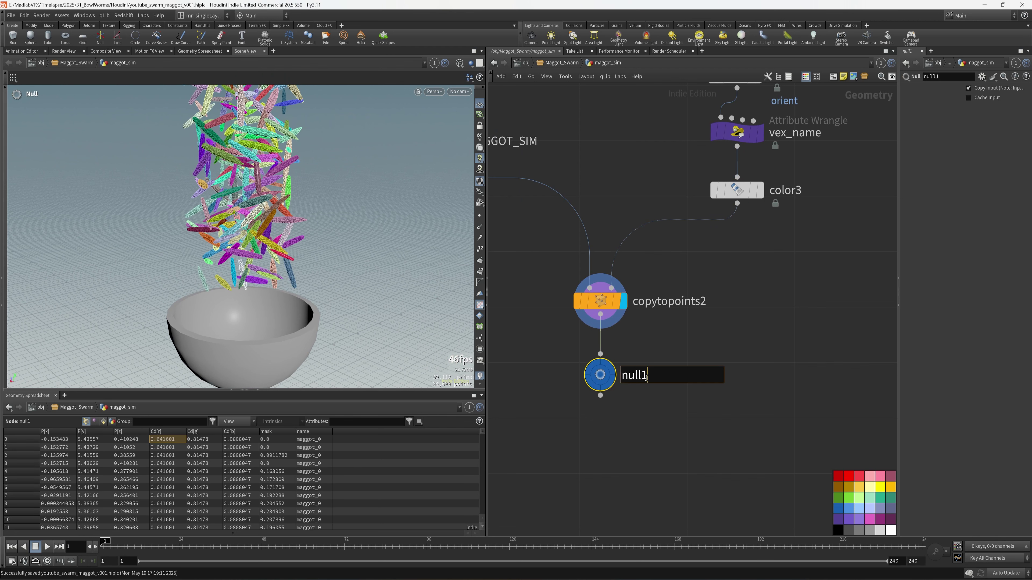
{"action": "left_click_drag", "start_coordinate": [649, 376], "coordinate": [595, 381]}
{"action": "type", "text": "REF_HI"}
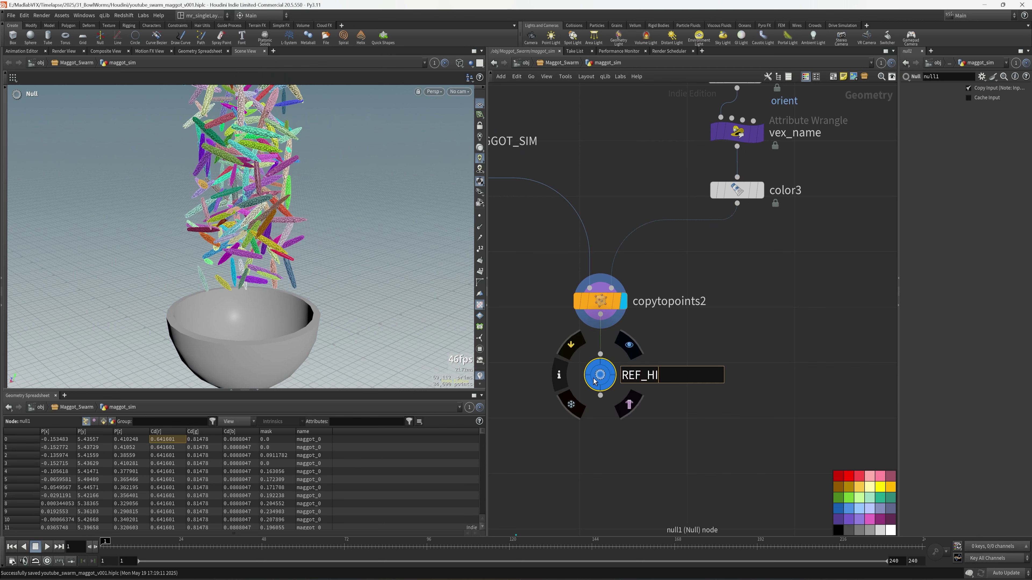
{"action": "type", "text": "GH"}
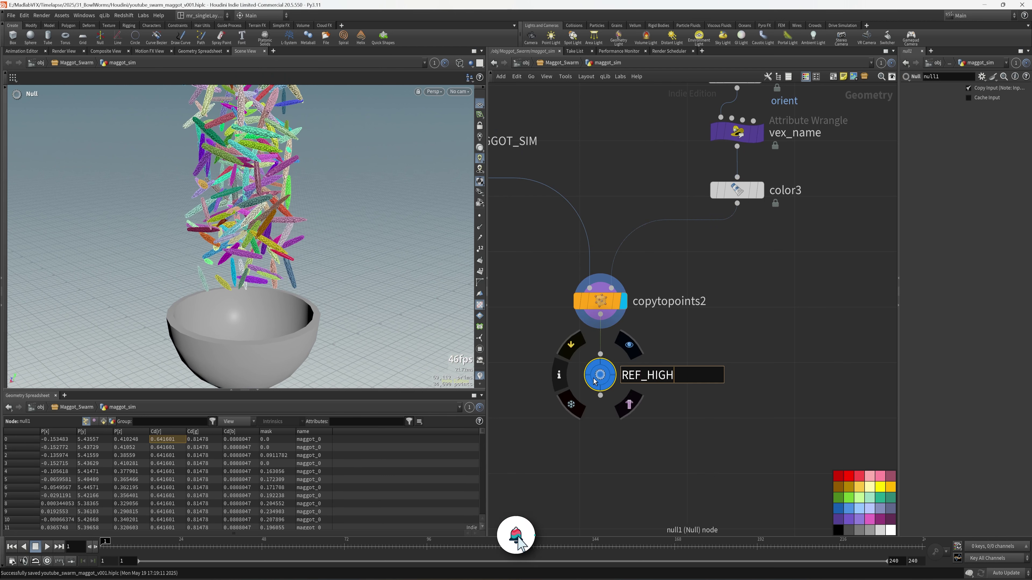
{"action": "type", "text": "P_POLY_"}
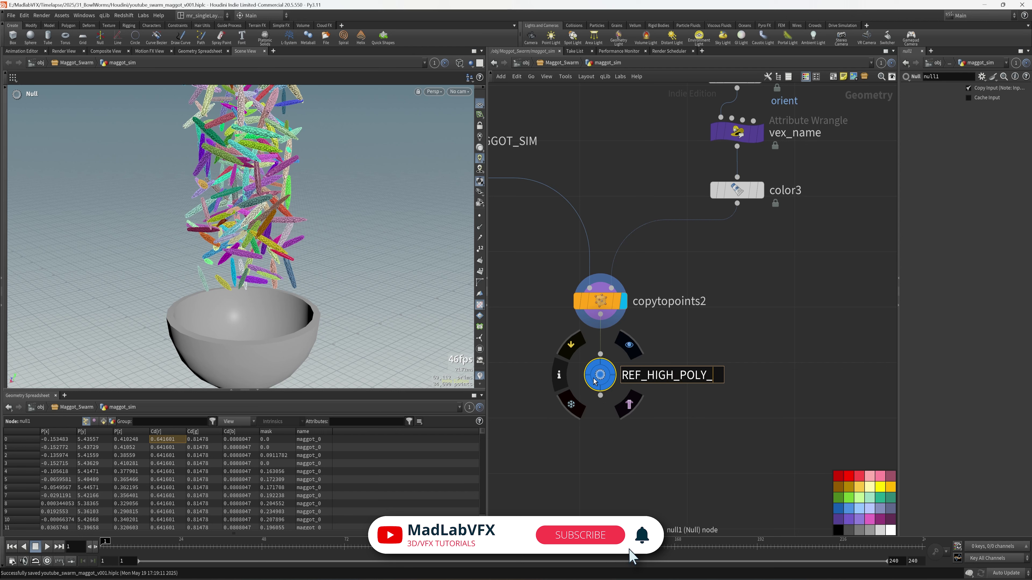
{"action": "type", "text": "MAGGOT"}
{"action": "key", "text": "Return"}
Wire smooth1 into copytopoints2's first input in place of REF_MAGGOT_SIM and inspect the geometry in the viewport
{"action": "key", "text": "h"}
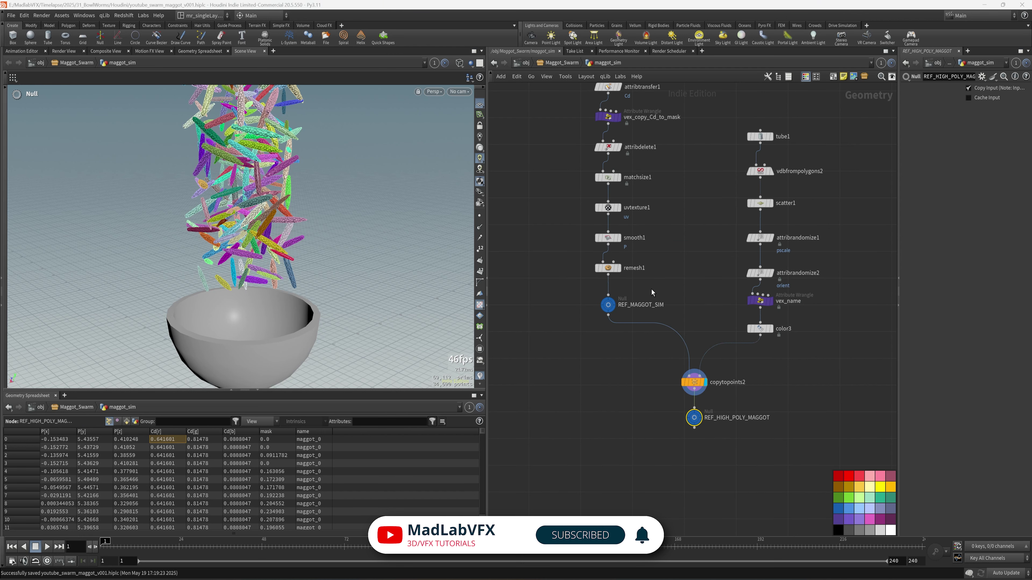
{"action": "scroll", "coordinate": [651, 290], "scroll_direction": "up", "scroll_amount": 3}
{"action": "mouse_move", "coordinate": [593, 264]}
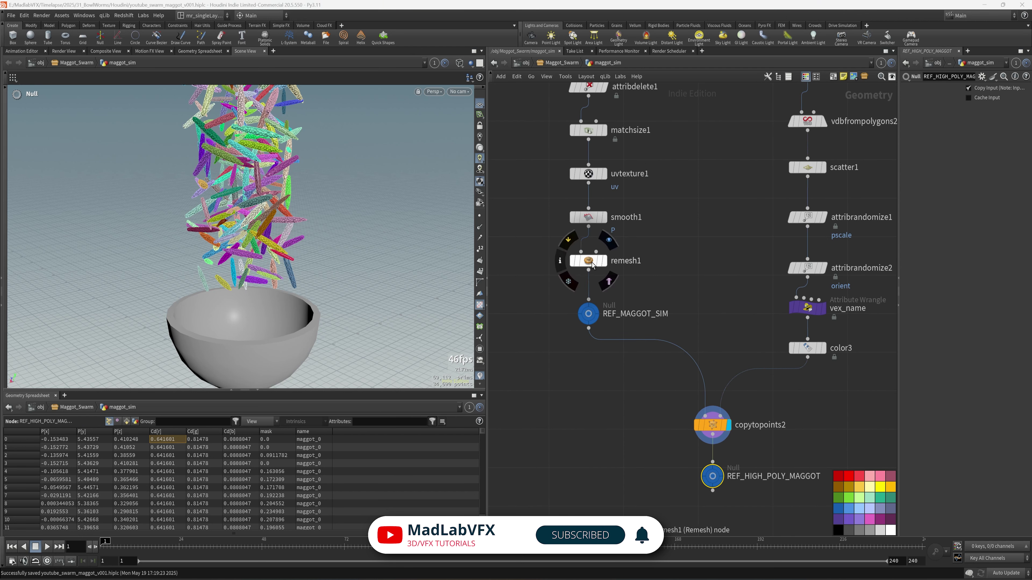
{"action": "middle_click_drag", "start_coordinate": [661, 345], "coordinate": [609, 344]}
{"action": "left_click", "coordinate": [536, 226]}
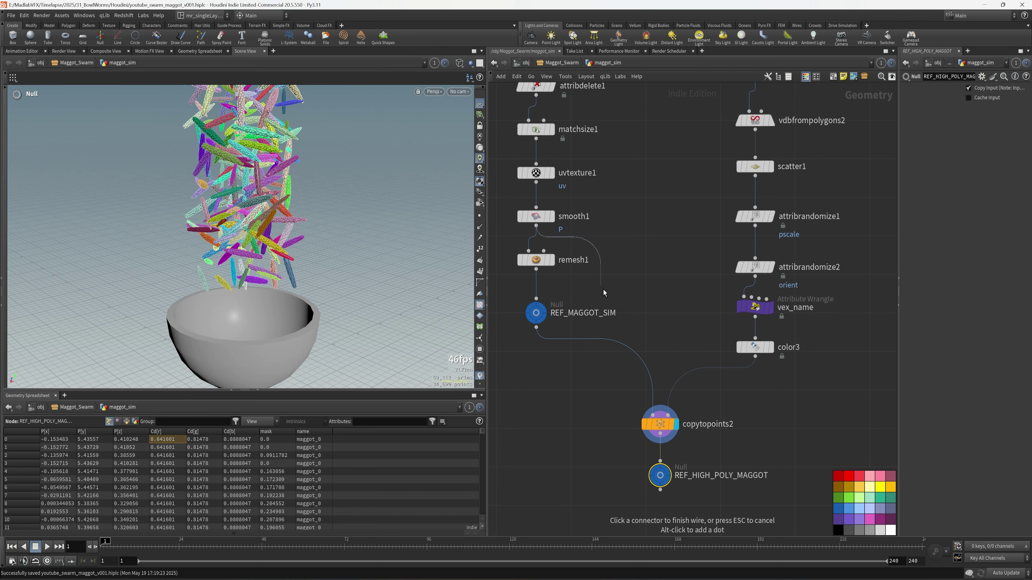
{"action": "left_click", "coordinate": [652, 415]}
{"action": "left_click", "coordinate": [551, 219]}
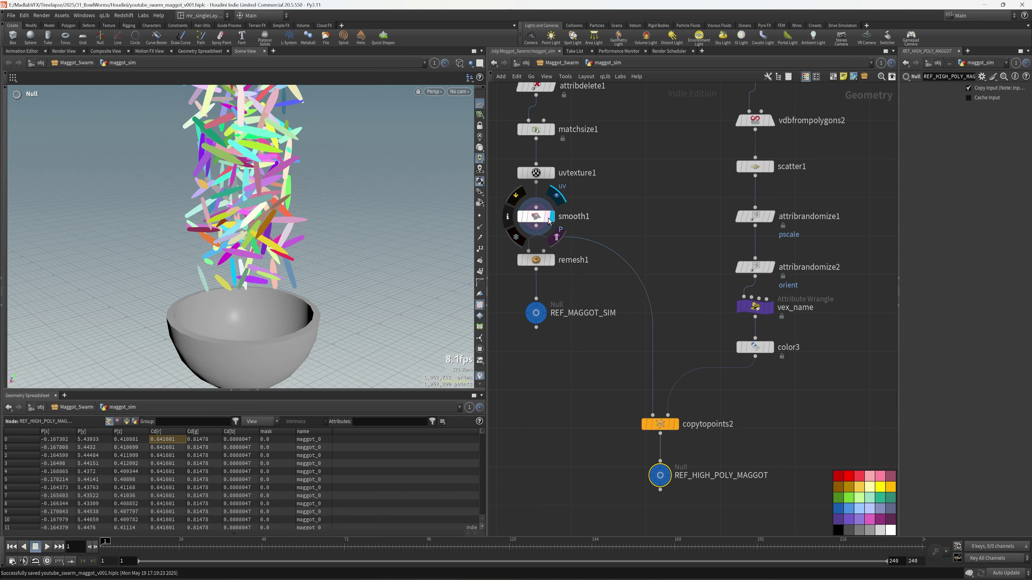
{"action": "right_click_drag", "start_coordinate": [195, 191], "coordinate": [368, 229], "text": "alt"}
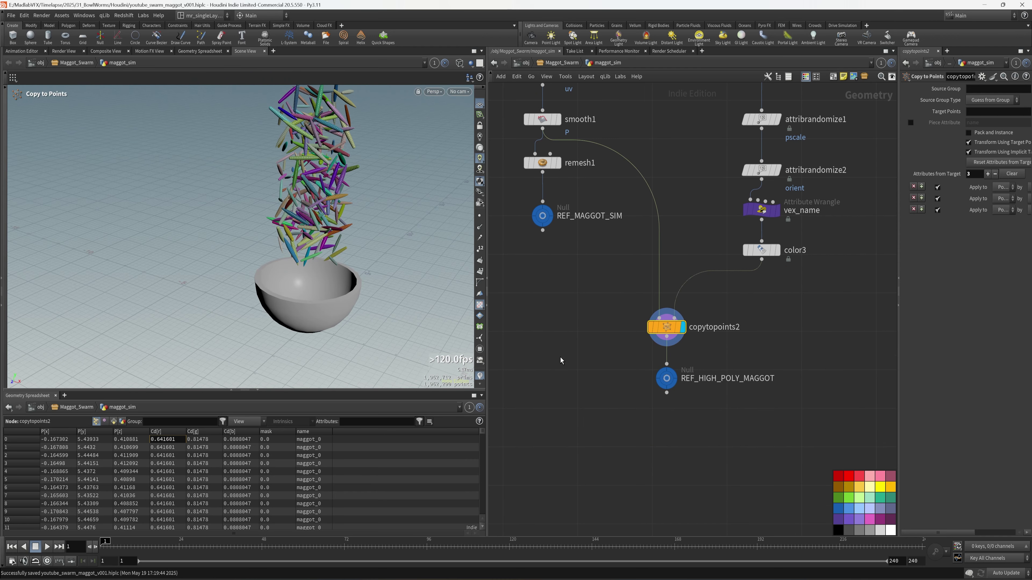
Try to lay out the selected scatter branch nodes automatically, and undo the layout
{"action": "left_click_drag", "start_coordinate": [782, 440], "coordinate": [665, 306]}
{"action": "scroll", "coordinate": [763, 377], "scroll_direction": "down", "scroll_amount": 4}
{"action": "middle_click_drag", "start_coordinate": [760, 382], "coordinate": [757, 402]}
{"action": "scroll", "coordinate": [794, 418], "scroll_direction": "down", "scroll_amount": 1}
{"action": "left_click_drag", "start_coordinate": [768, 434], "coordinate": [690, 232]}
{"action": "key", "text": "l"}
{"action": "key", "text": "ctrl+z"}
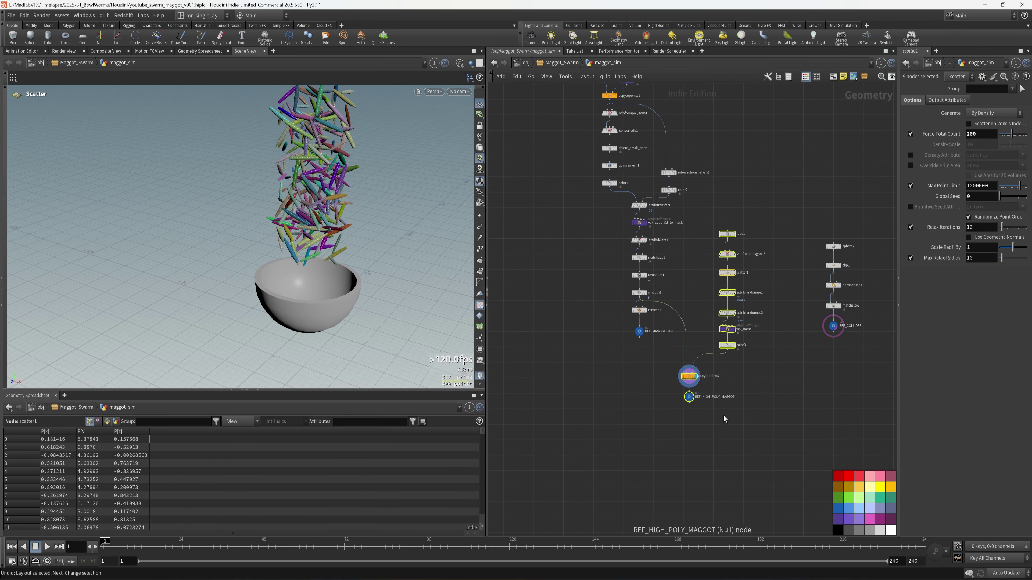
Save the scene and place a Vellum Configure Tetrahedral Softbody setup below REF_MAGGOT_SIM
{"action": "left_click", "coordinate": [685, 378]}
{"action": "key", "text": "ctrl+s"}
{"action": "middle_click_drag", "start_coordinate": [645, 391], "coordinate": [647, 336]}
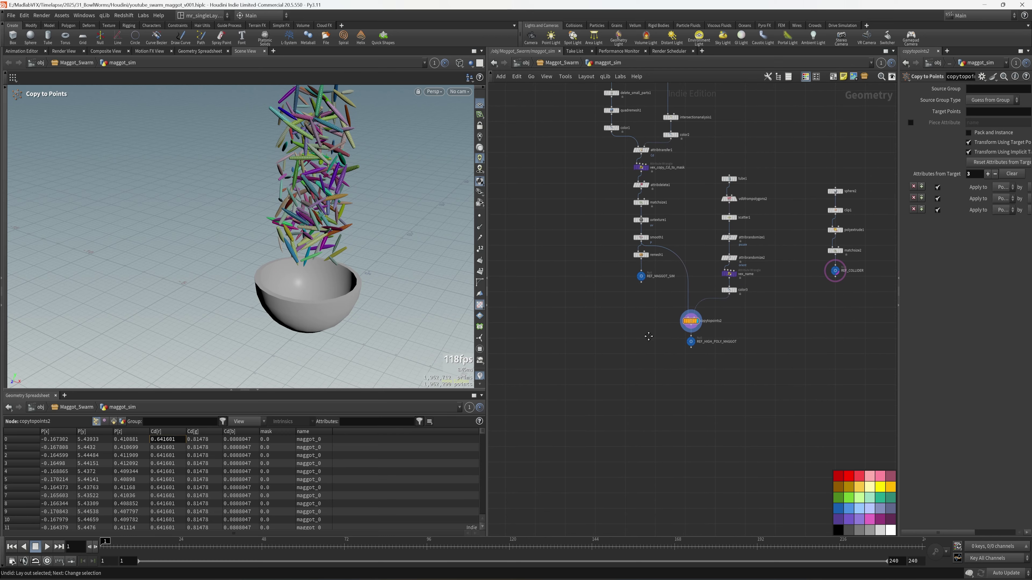
{"action": "scroll", "coordinate": [646, 372], "scroll_direction": "up", "scroll_amount": 3}
{"action": "middle_click_drag", "start_coordinate": [636, 378], "coordinate": [650, 357]}
{"action": "scroll", "coordinate": [650, 357], "scroll_direction": "up", "scroll_amount": 2}
{"action": "key", "text": "Tab"}
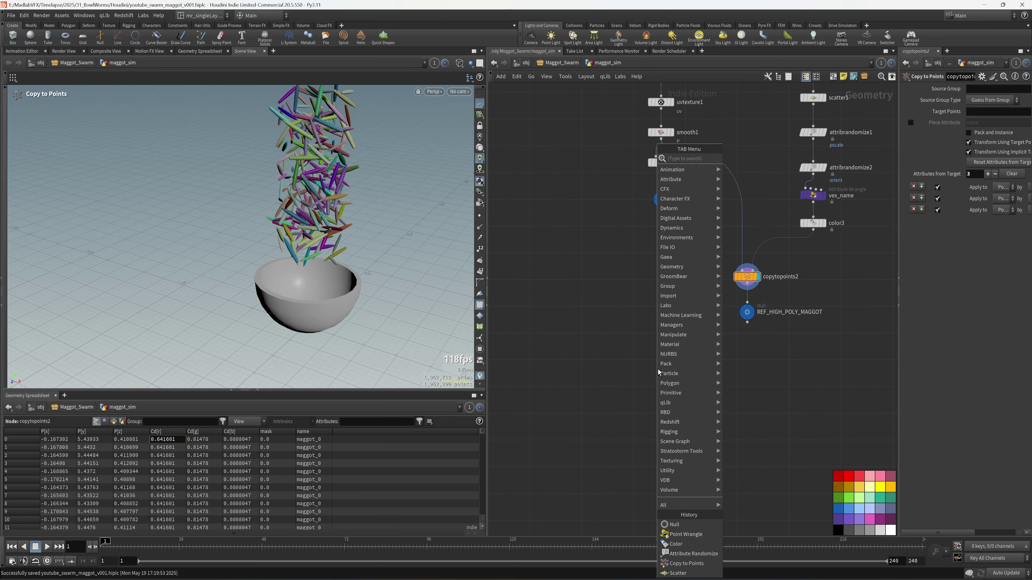
{"action": "type", "text": "vell te"}
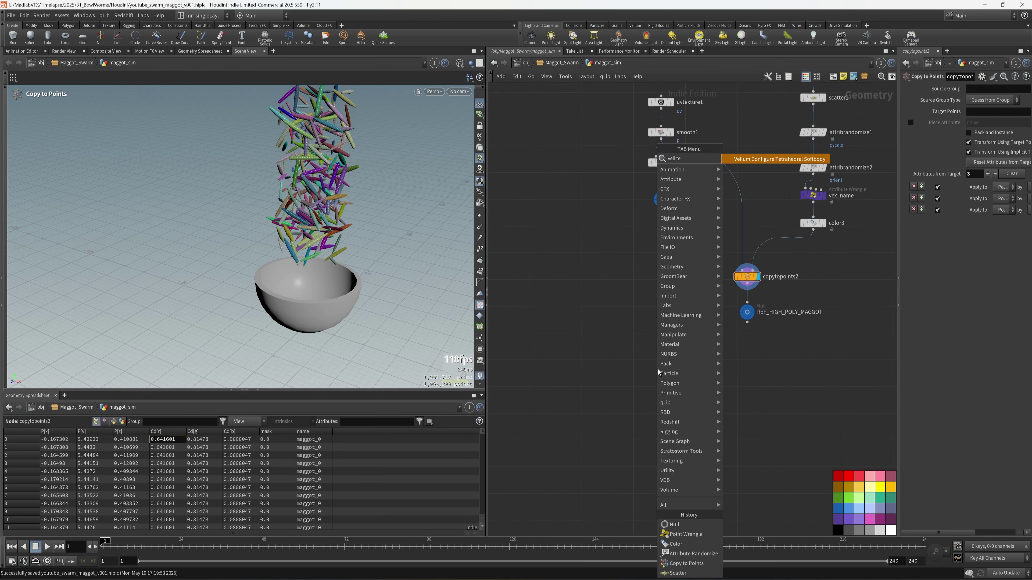
{"action": "left_click", "coordinate": [774, 159]}
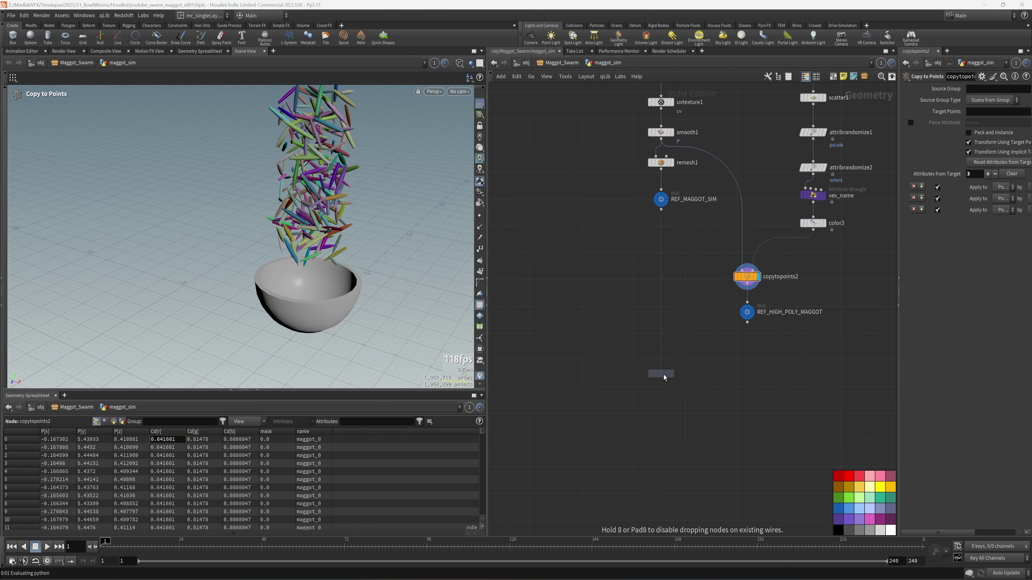
{"action": "left_click", "coordinate": [671, 373]}
Connect REF_MAGGOT_SIM to tetconform1's first input and display vellumtetrahedral
{"action": "left_click", "coordinate": [661, 187]}
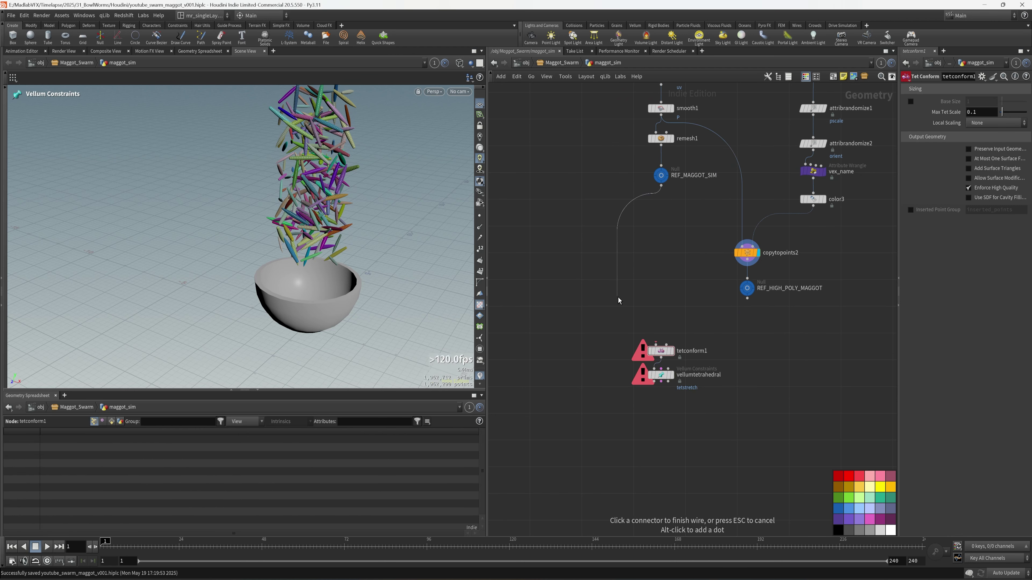
{"action": "left_click", "coordinate": [656, 344]}
{"action": "scroll", "coordinate": [701, 390], "scroll_direction": "up", "scroll_amount": 3}
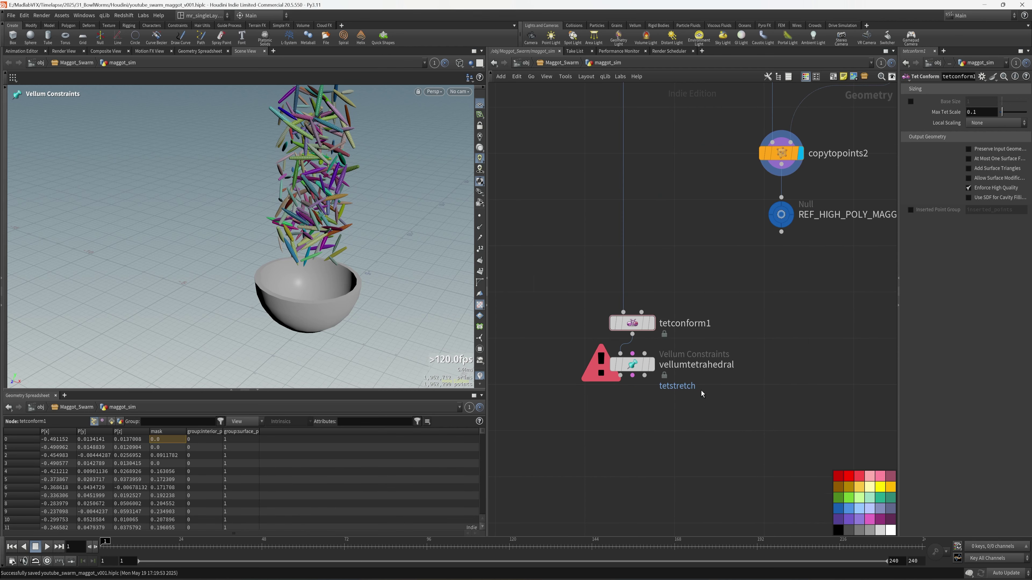
{"action": "left_click", "coordinate": [651, 369]}
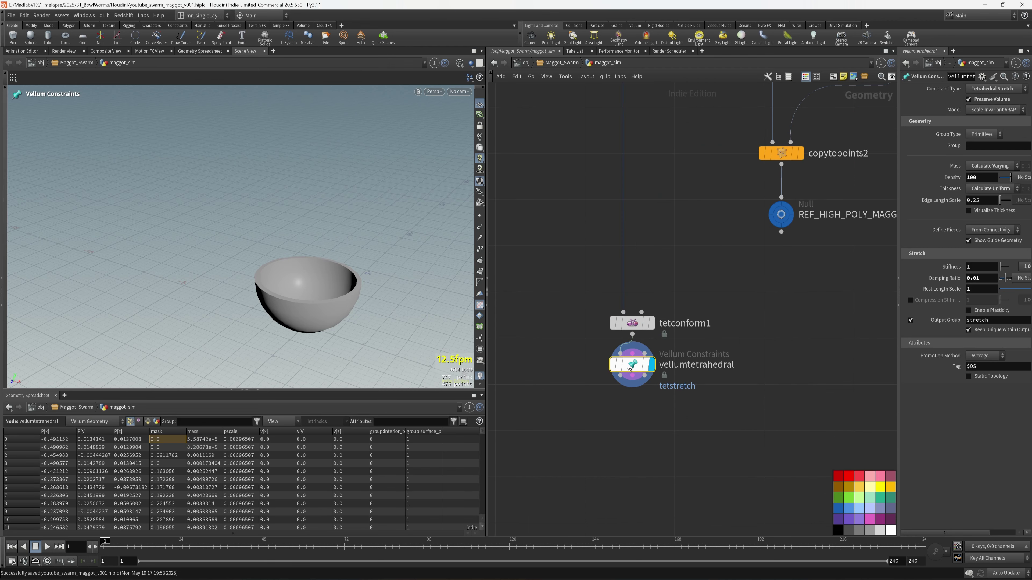
Examine the REF_COLLIDER branch in the node network
{"action": "middle_click_drag", "start_coordinate": [664, 454], "coordinate": [629, 431]}
{"action": "key", "text": "Tab"}
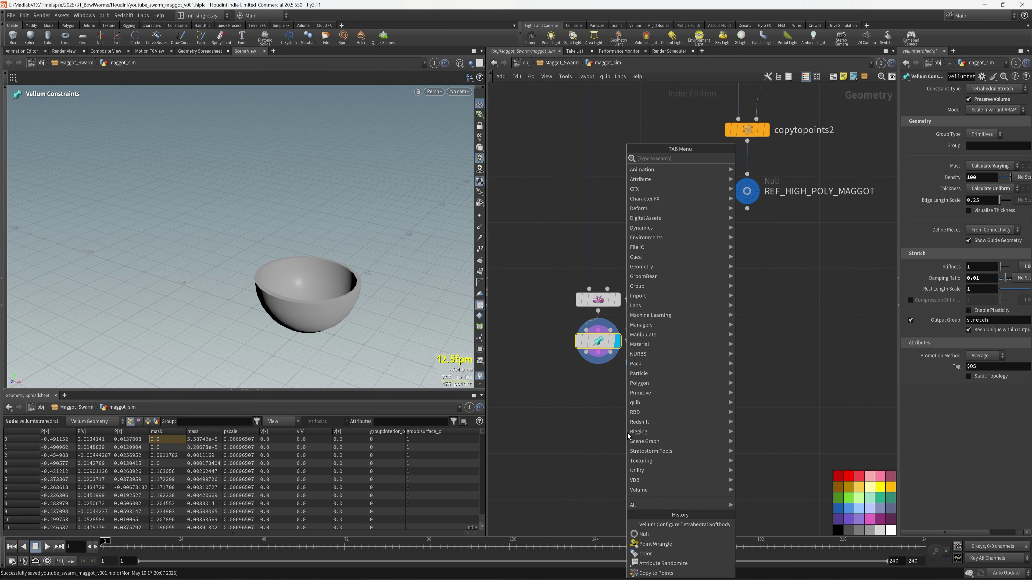
{"action": "key", "text": "Escape"}
{"action": "scroll", "coordinate": [799, 367], "scroll_direction": "down", "scroll_amount": 3}
{"action": "middle_click_drag", "start_coordinate": [797, 368], "coordinate": [688, 425]}
{"action": "scroll", "coordinate": [769, 279], "scroll_direction": "up", "scroll_amount": 3}
{"action": "scroll", "coordinate": [768, 278], "scroll_direction": "down", "scroll_amount": 3}
{"action": "middle_click_drag", "start_coordinate": [769, 278], "coordinate": [588, 316]}
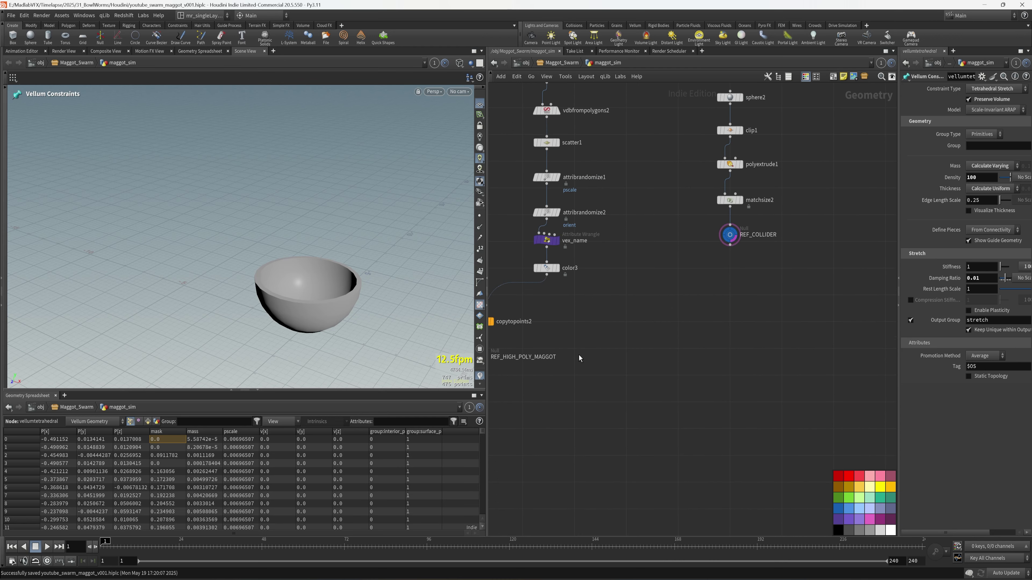
{"action": "middle_click_drag", "start_coordinate": [749, 321], "coordinate": [740, 362]}
{"action": "scroll", "coordinate": [735, 285], "scroll_direction": "up", "scroll_amount": 1}
{"action": "left_click", "coordinate": [726, 286]}
Place a Vellum Pack node below vellumtetrahedral
{"action": "key", "text": "Tab"}
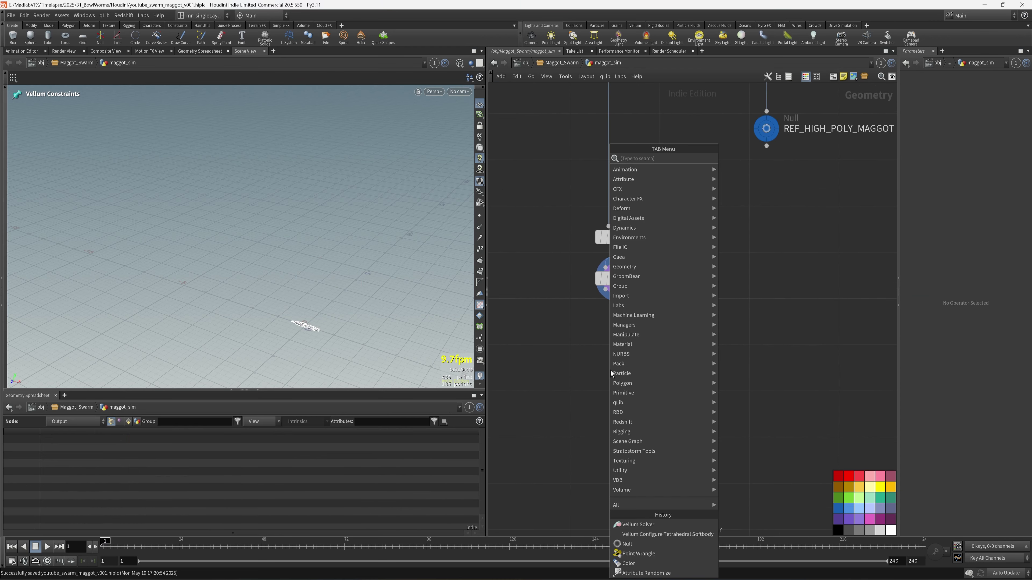
{"action": "type", "text": "vel"}
{"action": "key", "text": "Escape"}
{"action": "key", "text": "Tab"}
{"action": "type", "text": "vell"}
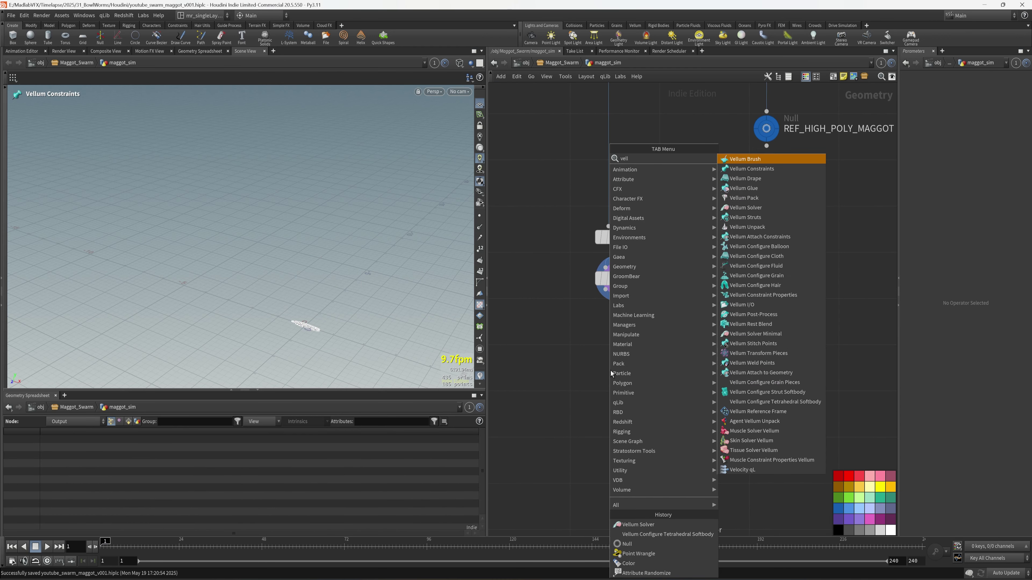
{"action": "type", "text": "um pa"}
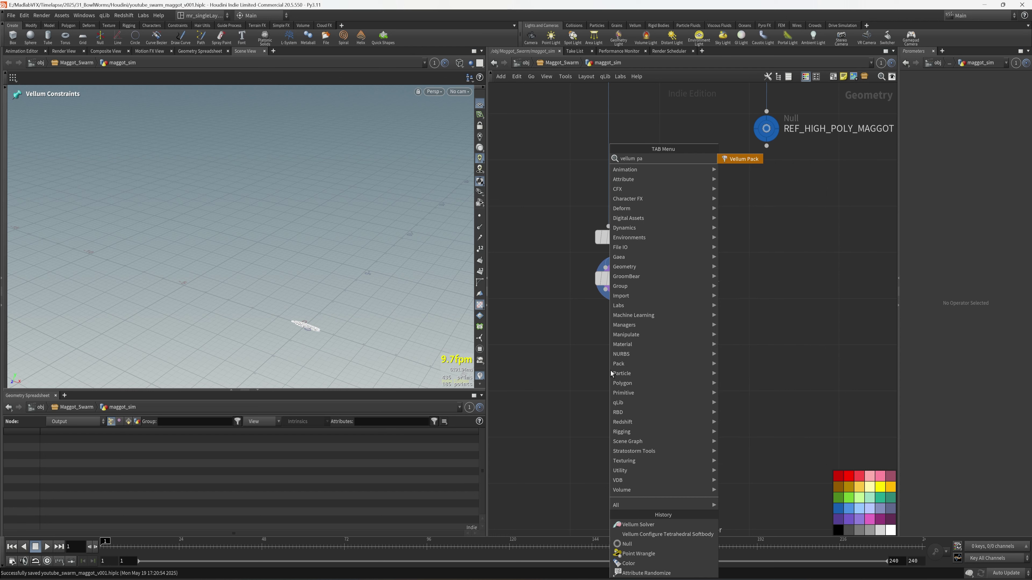
{"action": "key", "text": "Return"}
{"action": "left_click", "coordinate": [617, 345]}
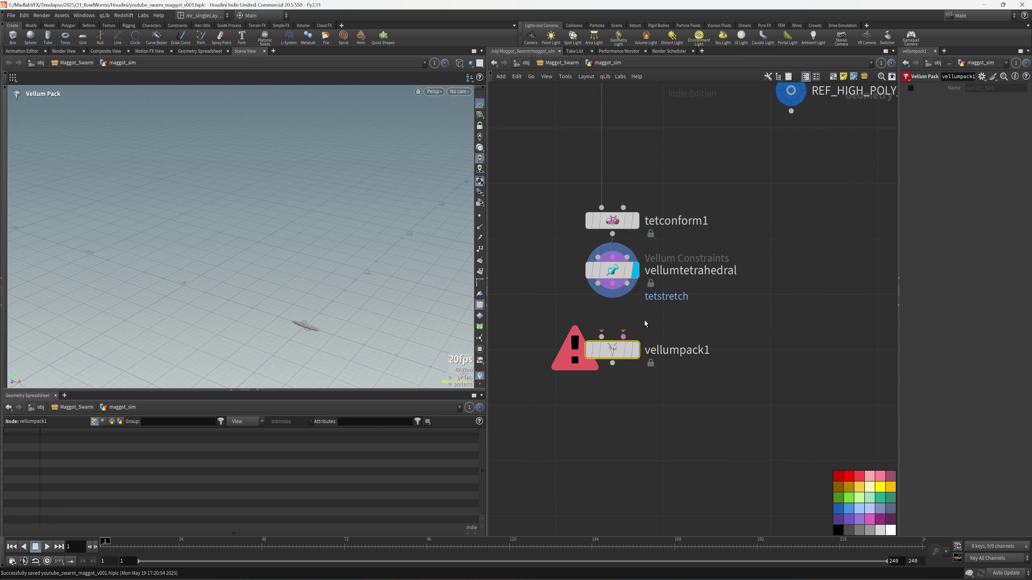
Wire vellumtetrahedral's geometry and constraint outputs into vellumpack1 and display the packed result
{"action": "left_click", "coordinate": [612, 283]}
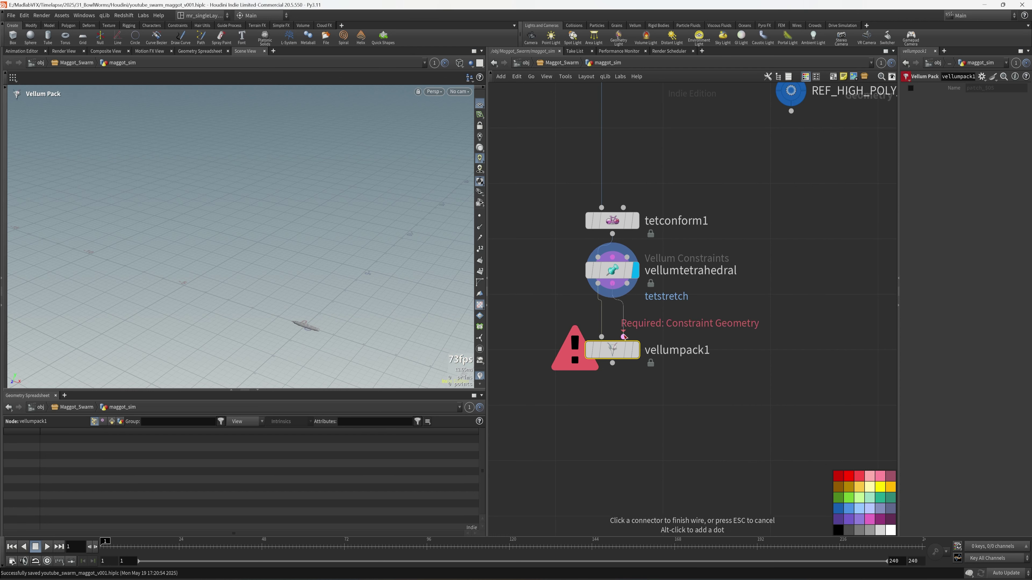
{"action": "left_click", "coordinate": [623, 337]}
{"action": "left_click", "coordinate": [636, 350]}
Place a Copy to Points node below vellumpack1 and wire vellumpack1 into its first input
{"action": "scroll", "coordinate": [526, 286], "scroll_direction": "down", "scroll_amount": 2}
{"action": "key", "text": "Tab"}
{"action": "type", "text": "copy"}
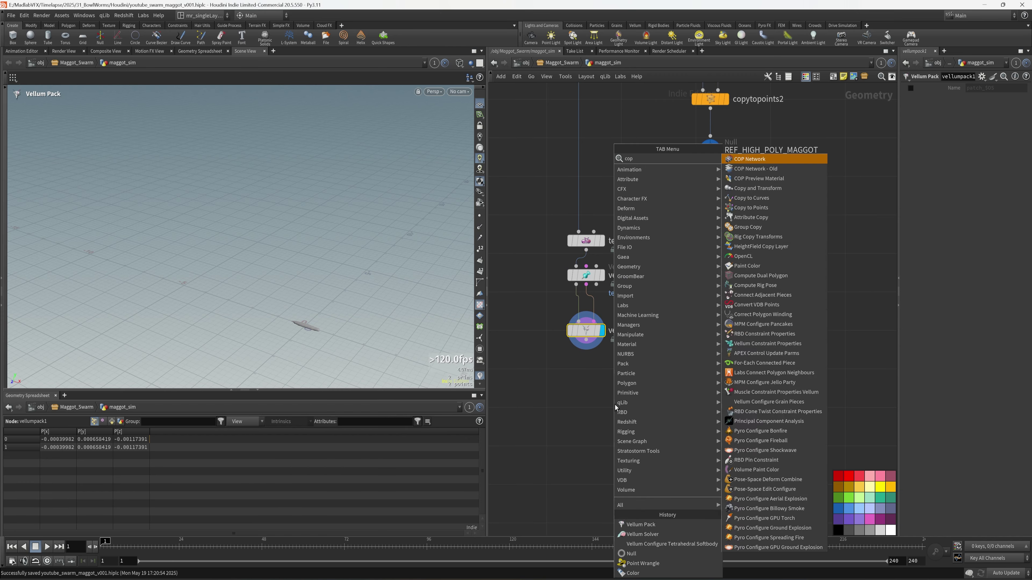
{"action": "left_click", "coordinate": [758, 180]}
{"action": "left_click", "coordinate": [686, 435]}
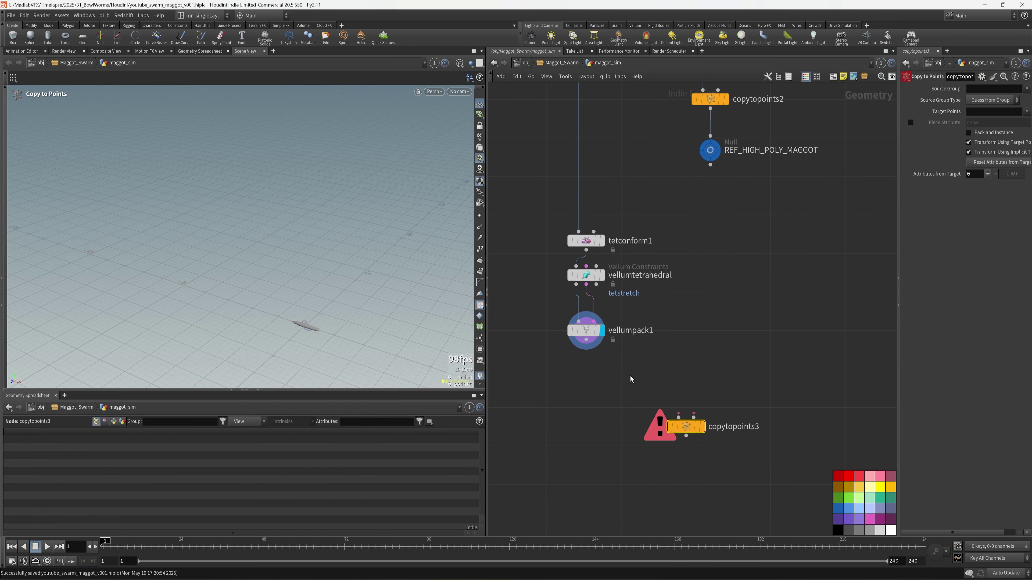
{"action": "left_click_drag", "start_coordinate": [586, 348], "coordinate": [642, 407]}
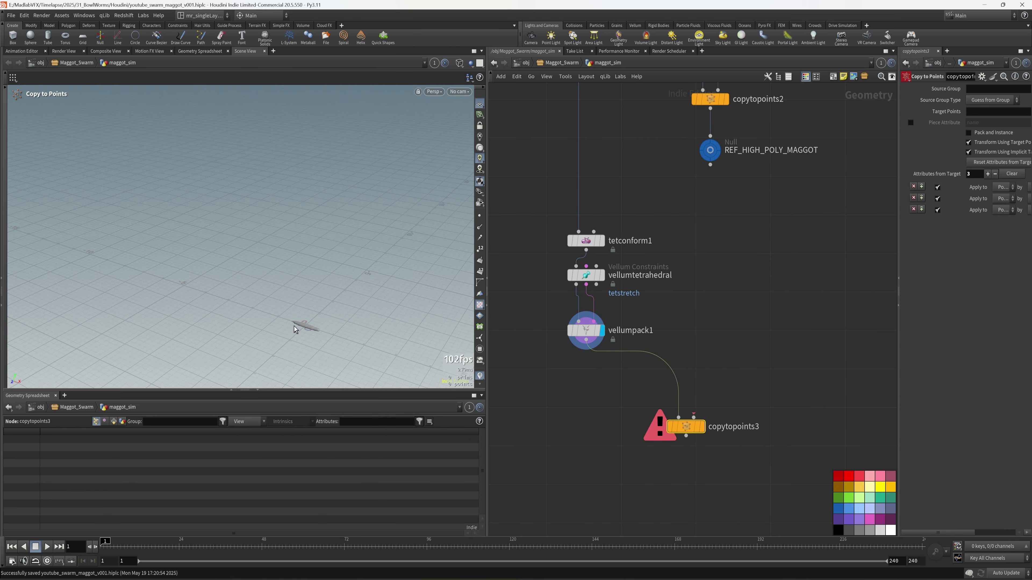
Switch the viewport to wireframe shading and inspect the packed maggot up close
{"action": "scroll", "coordinate": [571, 339], "scroll_direction": "down", "scroll_amount": 3}
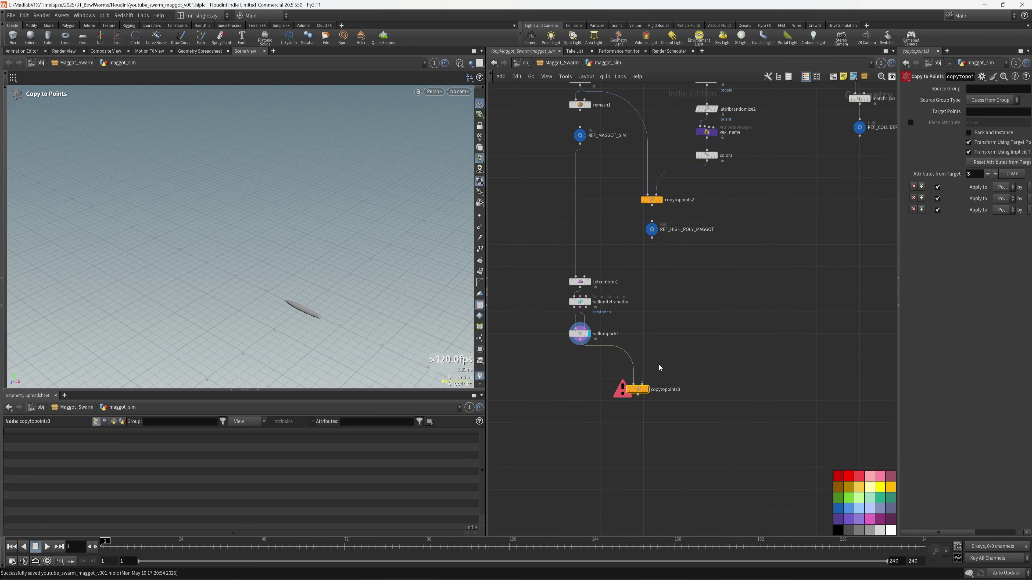
{"action": "scroll", "coordinate": [639, 391], "scroll_direction": "up", "scroll_amount": 3}
{"action": "right_click_drag", "start_coordinate": [284, 290], "coordinate": [336, 296], "text": "alt"}
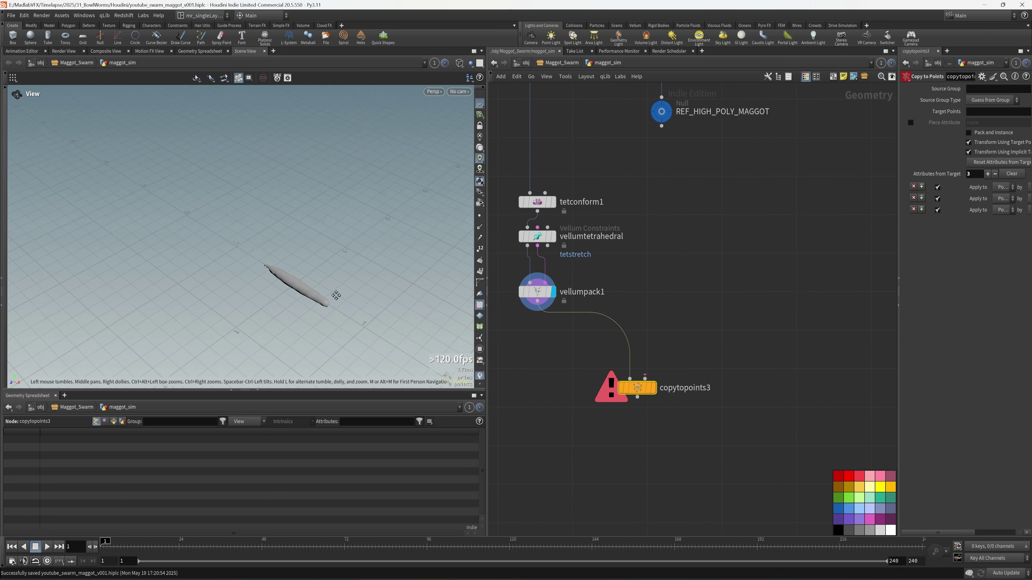
{"action": "middle_click_drag", "start_coordinate": [336, 296], "coordinate": [208, 231], "text": "alt"}
{"action": "right_click_drag", "start_coordinate": [207, 231], "coordinate": [221, 228], "text": "alt"}
{"action": "key", "text": "shift+w"}
{"action": "mouse_move", "coordinate": [260, 231]}
{"action": "left_mouse_down", "text": "alt"}
{"action": "mouse_move", "coordinate": [269, 230]}
{"action": "mouse_move", "coordinate": [255, 205]}
{"action": "mouse_move", "coordinate": [251, 224]}
{"action": "left_mouse_up", "text": "alt"}
{"action": "middle_click_drag", "start_coordinate": [251, 224], "coordinate": [245, 218], "text": "alt"}
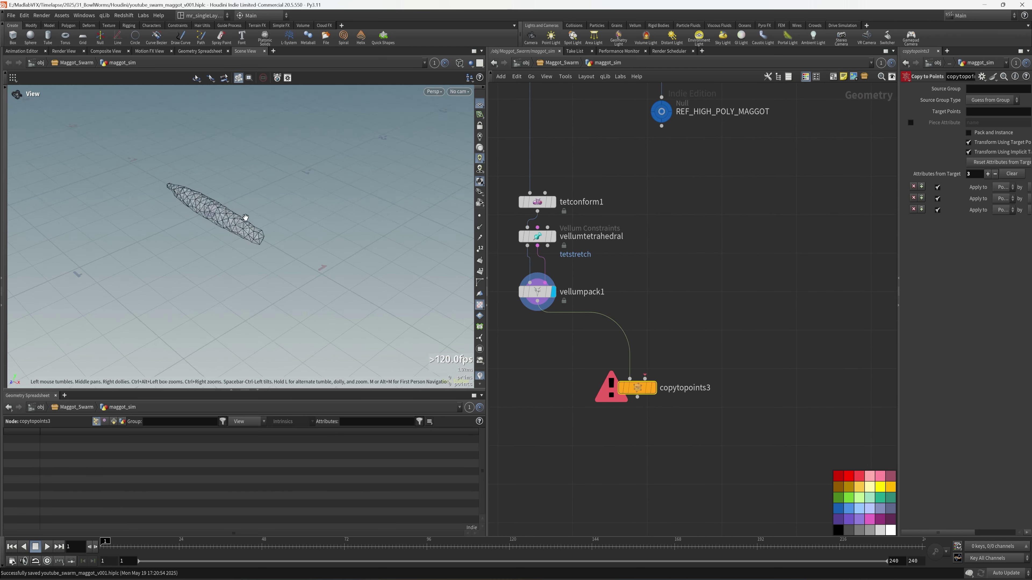
{"action": "right_click_drag", "start_coordinate": [245, 217], "coordinate": [232, 216], "text": "alt"}
Examine the scattered-point branch from tube1 down to color3 in the node network
{"action": "scroll", "coordinate": [797, 239], "scroll_direction": "down", "scroll_amount": 3}
{"action": "middle_click_drag", "start_coordinate": [797, 170], "coordinate": [777, 282]}
{"action": "middle_click_drag", "start_coordinate": [786, 225], "coordinate": [788, 318]}
{"action": "left_click_drag", "start_coordinate": [774, 329], "coordinate": [701, 115]}
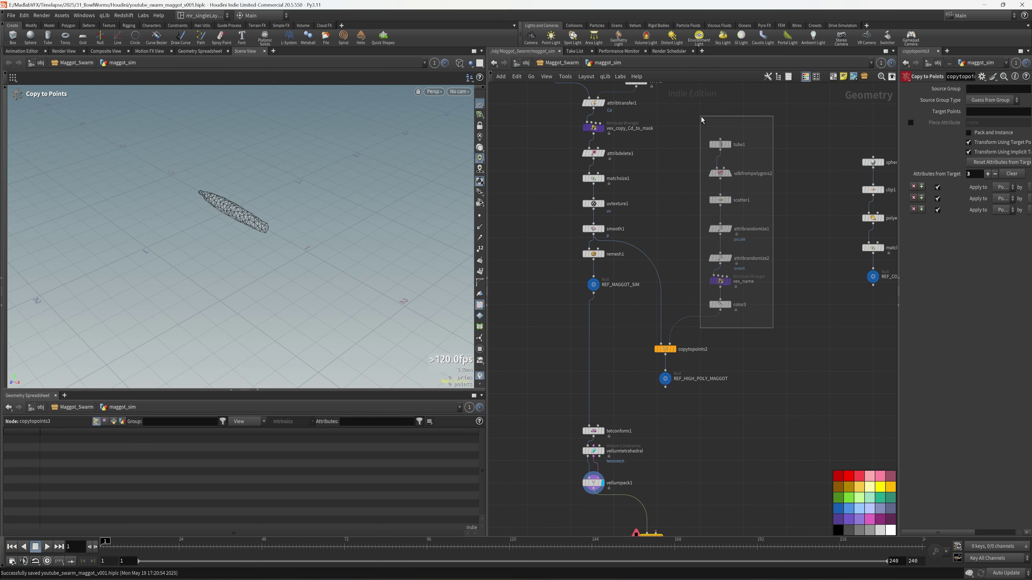
{"action": "middle_click_drag", "start_coordinate": [757, 353], "coordinate": [764, 335]}
{"action": "left_click", "coordinate": [764, 335]}
{"action": "scroll", "coordinate": [747, 309], "scroll_direction": "up", "scroll_amount": 5}
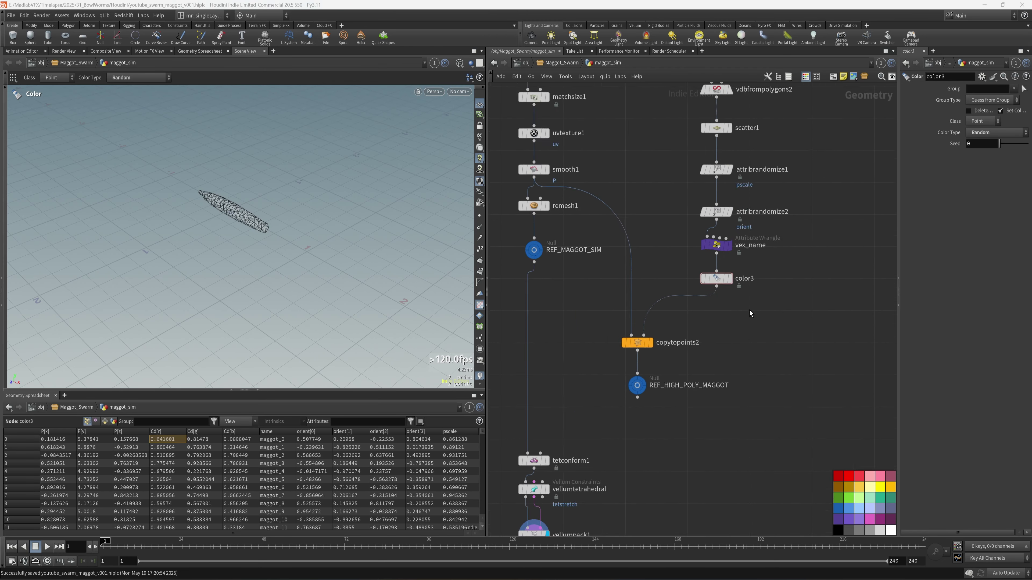
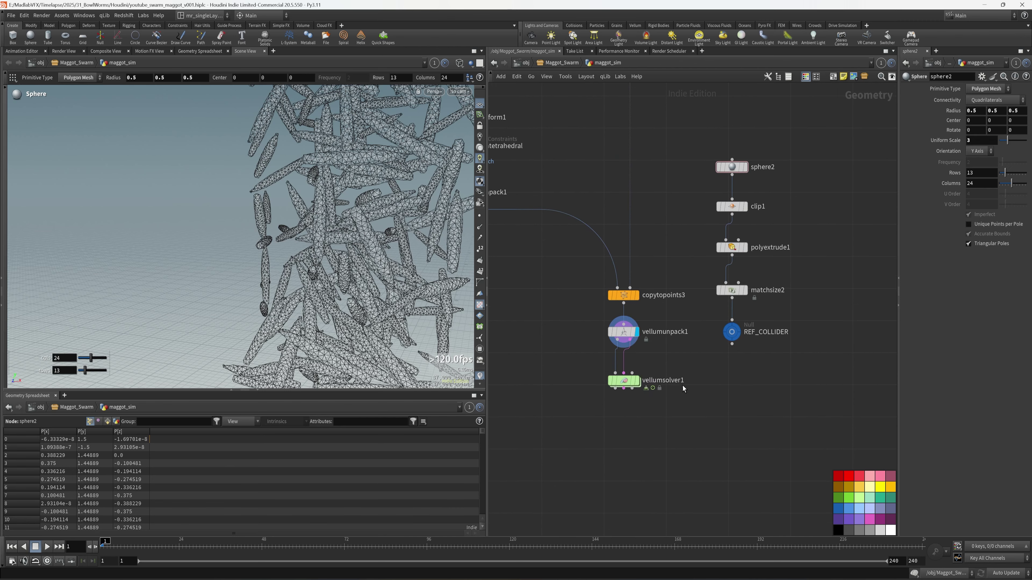
Wire REF_COLLIDER into vellumsolver1's third input and save the scene
{"action": "left_click", "coordinate": [714, 334]}
{"action": "left_click", "coordinate": [592, 377]}
{"action": "scroll", "coordinate": [647, 403], "scroll_direction": "down", "scroll_amount": 5}
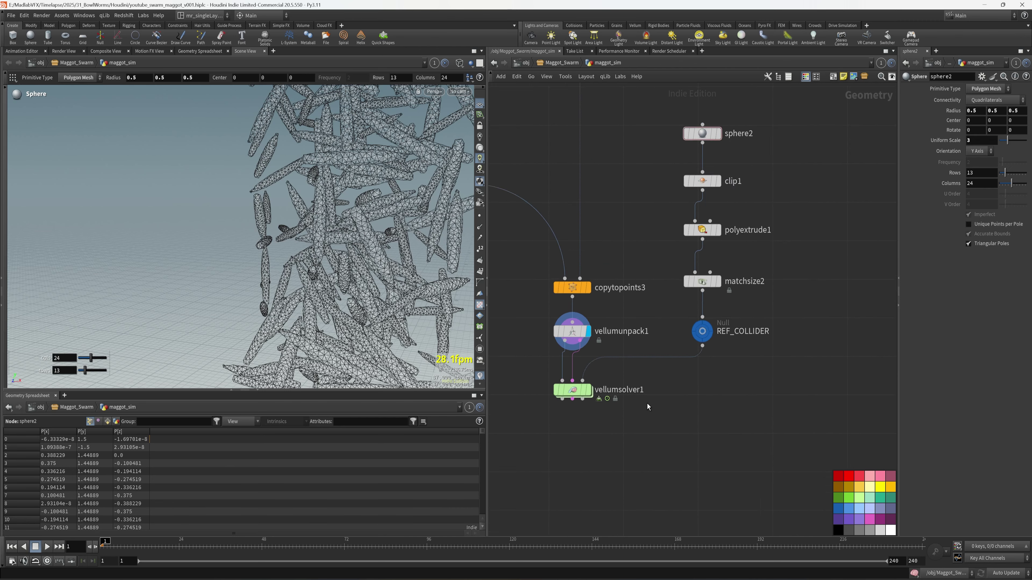
{"action": "key", "text": "ctrl+s"}
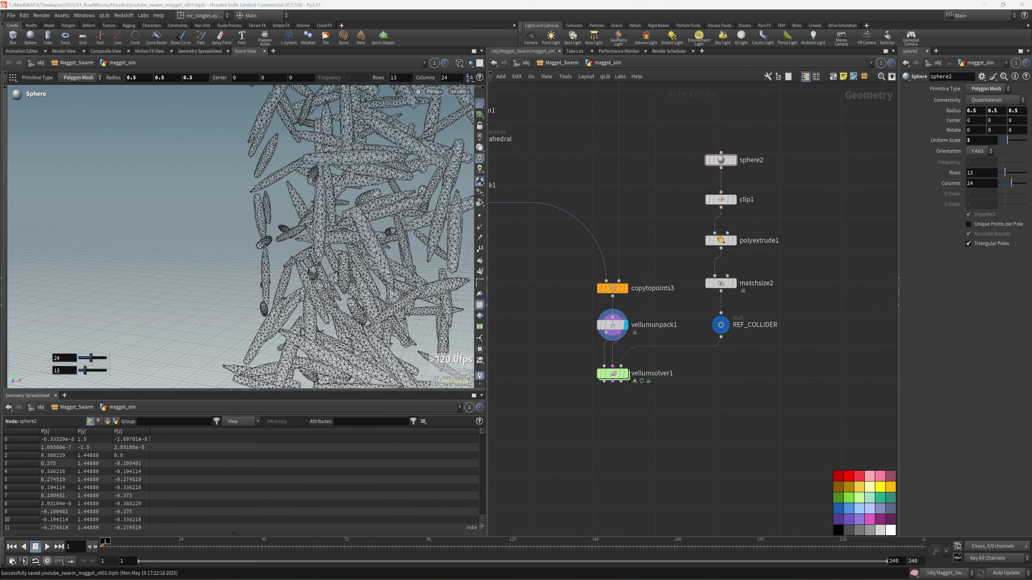
{"action": "middle_click_drag", "start_coordinate": [584, 410], "coordinate": [690, 419]}
{"action": "scroll", "coordinate": [600, 370], "scroll_direction": "up", "scroll_amount": 4}
{"action": "key", "text": "Tab"}
{"action": "key", "text": "Escape"}
{"action": "key", "text": "Tab"}
{"action": "key", "text": "Escape"}
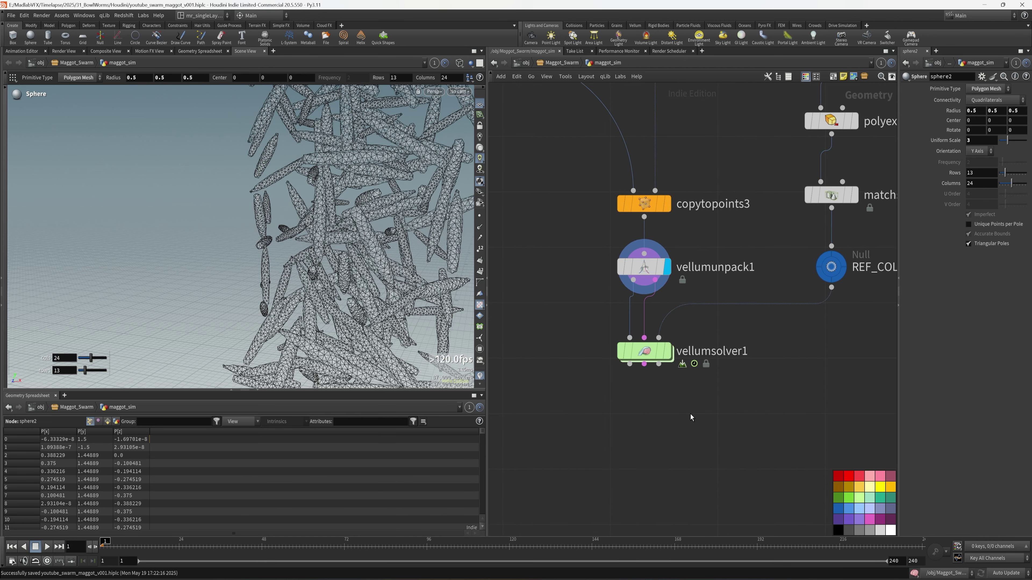
Place an Attribute Delete node below vellumsolver1 and wire the solver's first output into it
{"action": "key", "text": "Tab"}
{"action": "type", "text": "dele"}
{"action": "left_click", "coordinate": [823, 180]}
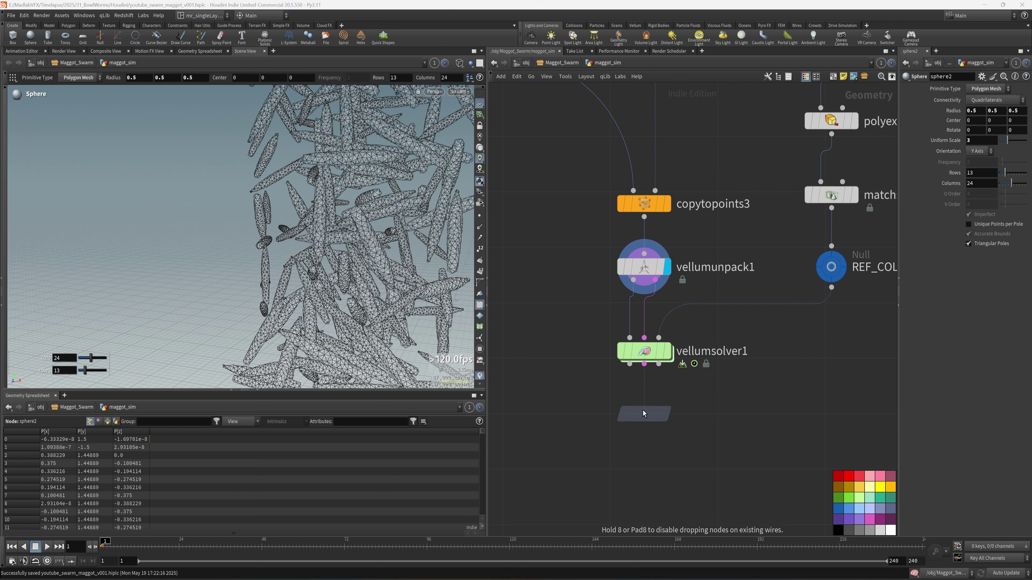
{"action": "left_click", "coordinate": [650, 421]}
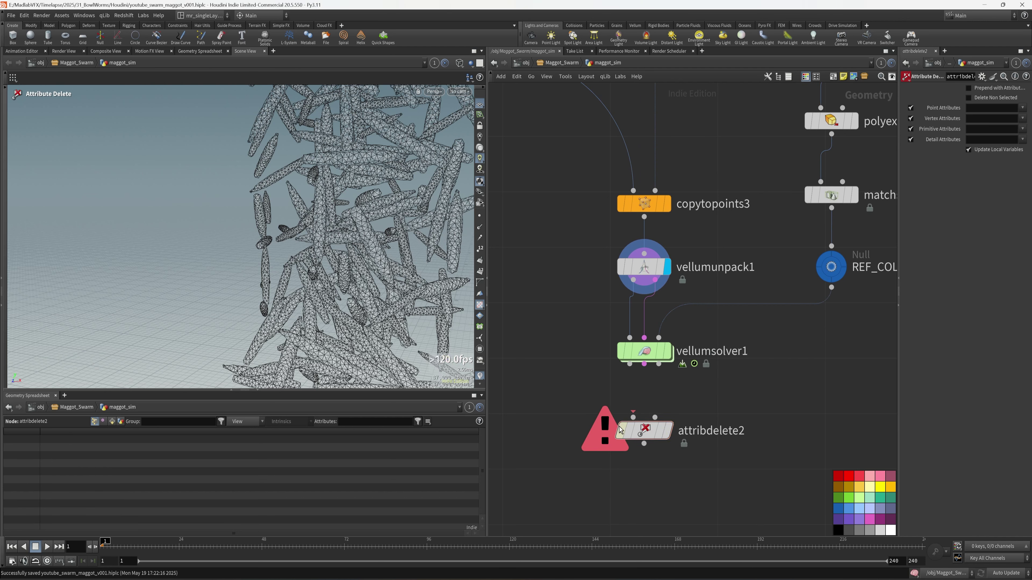
{"action": "left_click_drag", "start_coordinate": [626, 380], "coordinate": [633, 418]}
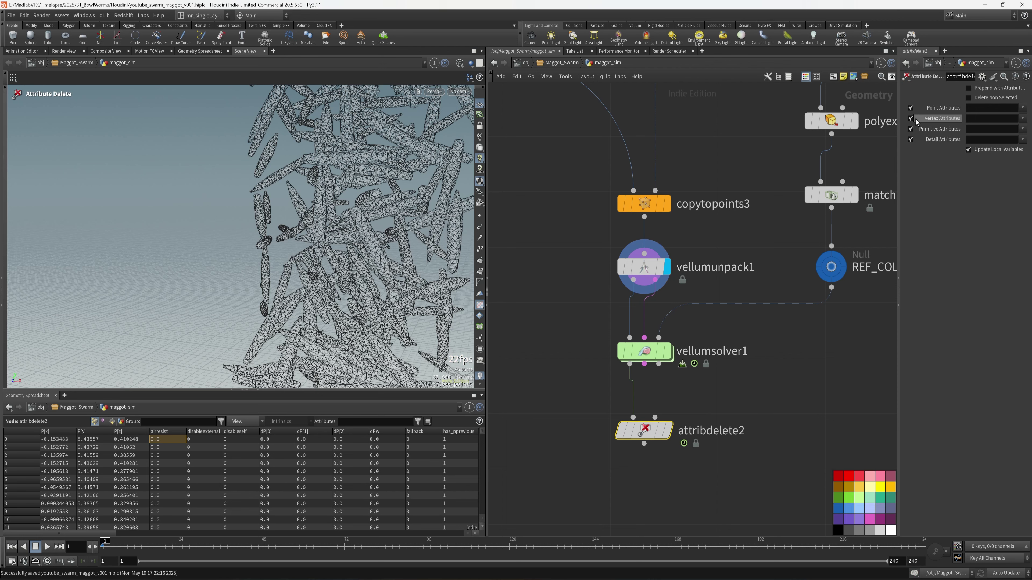
Enable Delete Non Selected on attribdelete2 and keep only the name point attribute
{"action": "left_click_drag", "start_coordinate": [899, 136], "coordinate": [790, 136]}
{"action": "left_click", "coordinate": [887, 98]}
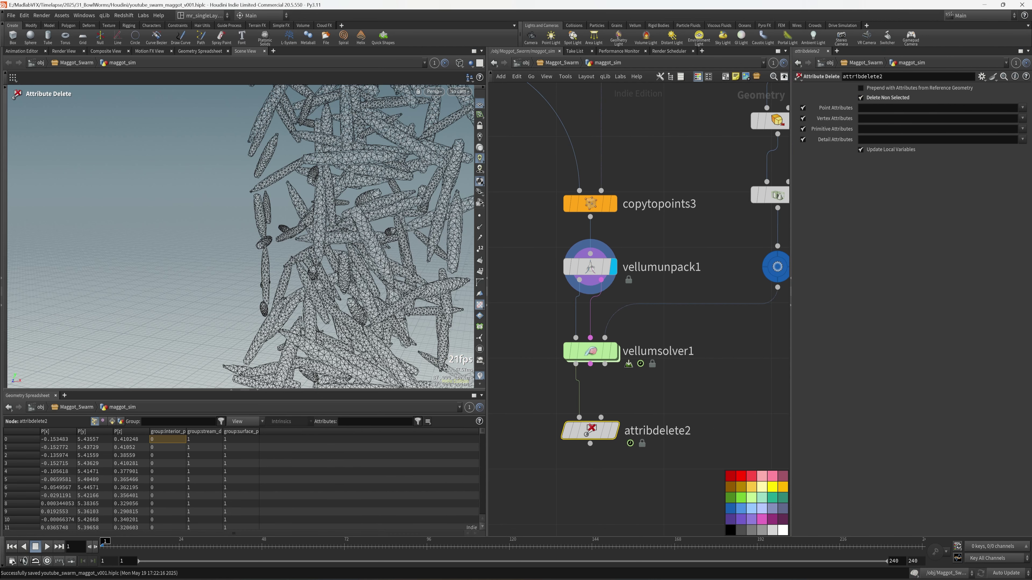
{"action": "left_click", "coordinate": [1022, 108]}
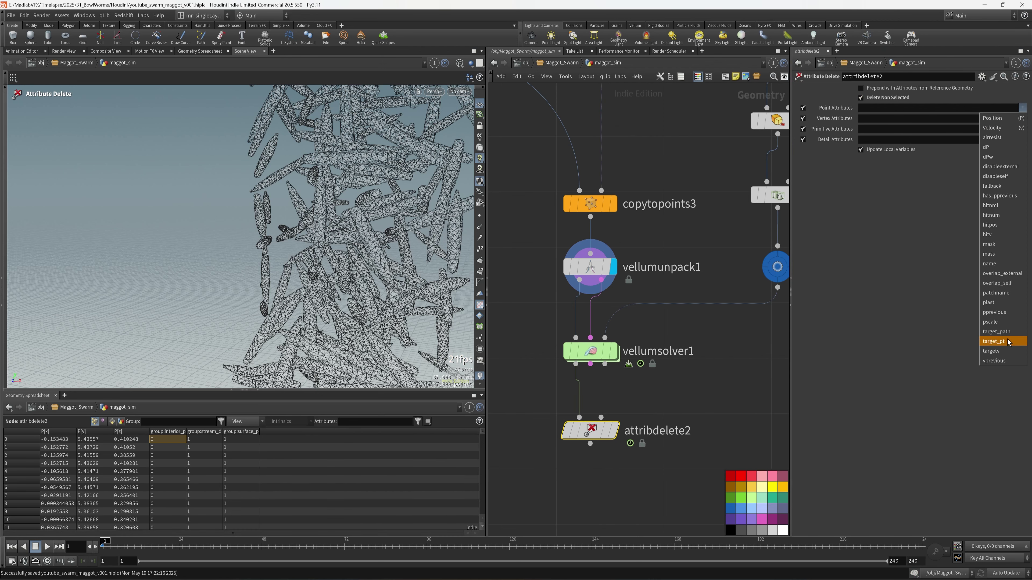
{"action": "left_click", "coordinate": [989, 264]}
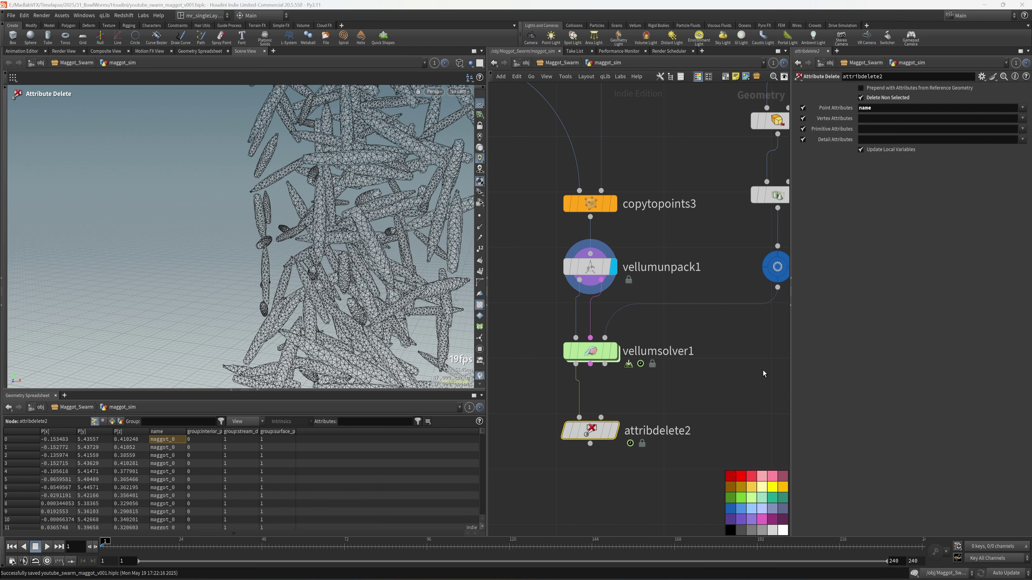
Place a Group Delete node below attribdelete2, wire it in and display it
{"action": "middle_click_drag", "start_coordinate": [652, 491], "coordinate": [671, 408]}
{"action": "key", "text": "Tab"}
{"action": "type", "text": "dele"}
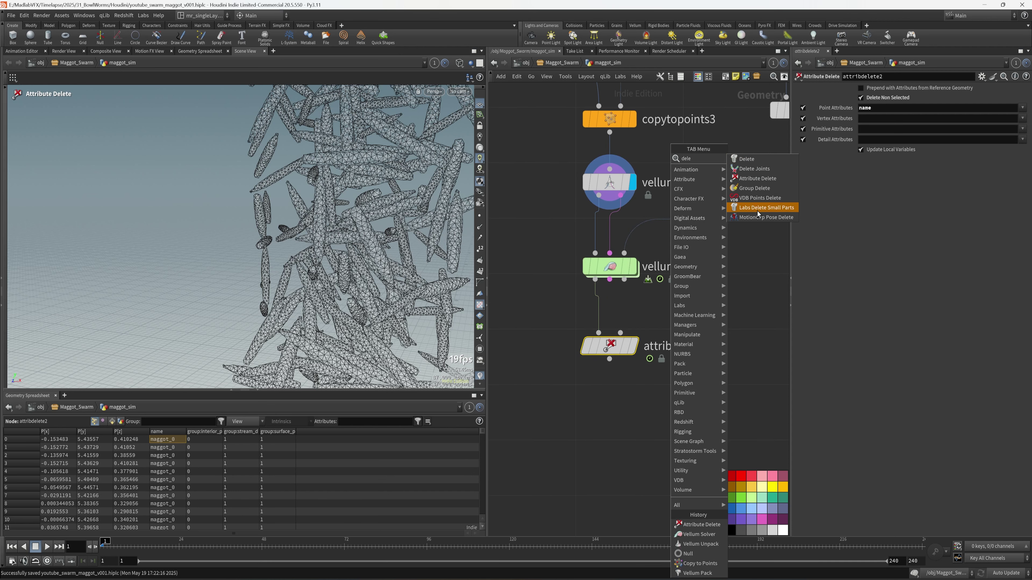
{"action": "left_click", "coordinate": [762, 188]}
{"action": "left_click", "coordinate": [607, 420]}
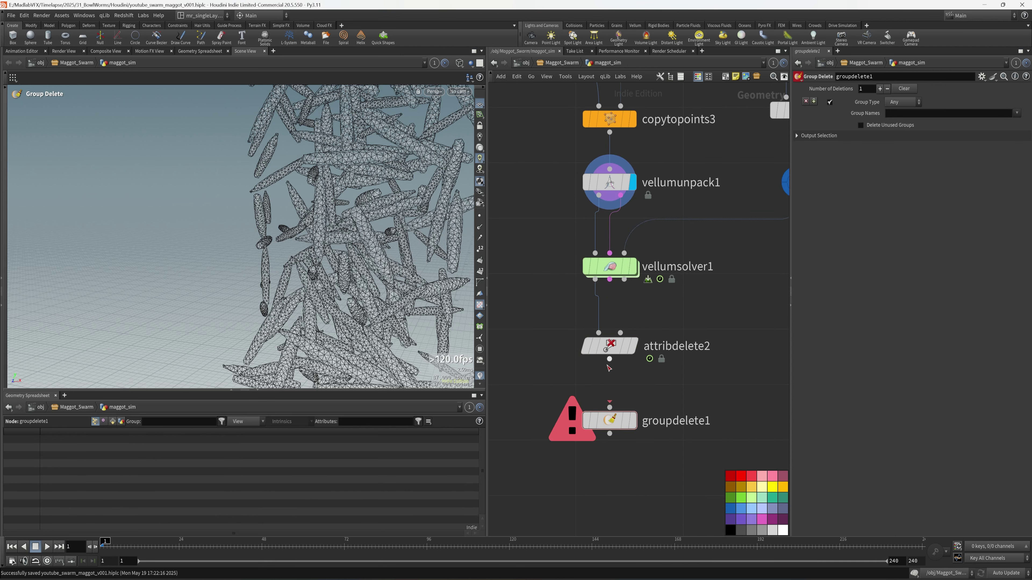
{"action": "left_click_drag", "start_coordinate": [609, 360], "coordinate": [609, 407]}
{"action": "left_click", "coordinate": [632, 420]}
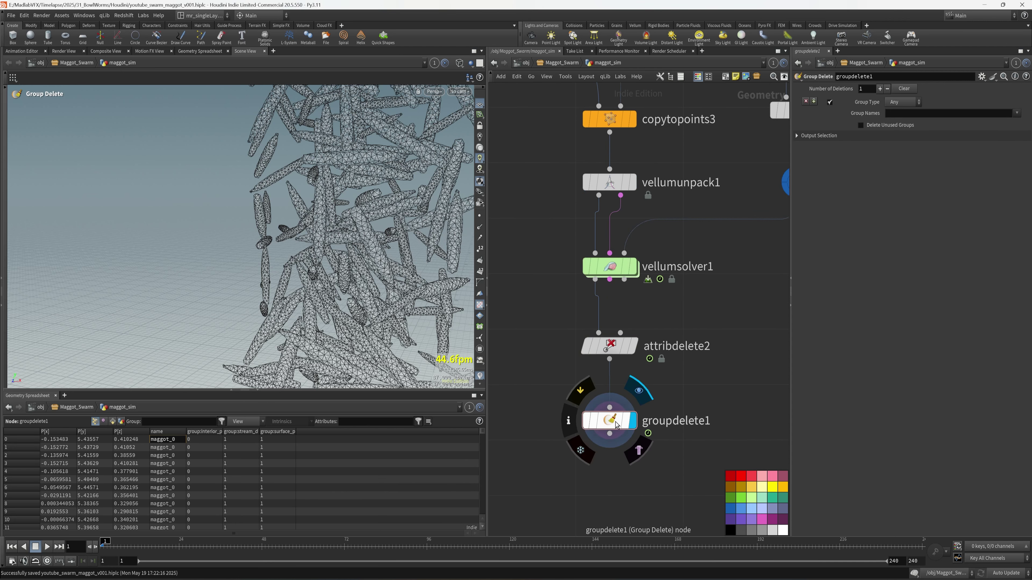
Set groupdelete1's group names to * so every group is deleted
{"action": "left_click", "coordinate": [908, 113]}
{"action": "type", "text": "*"}
{"action": "key", "text": "Return"}
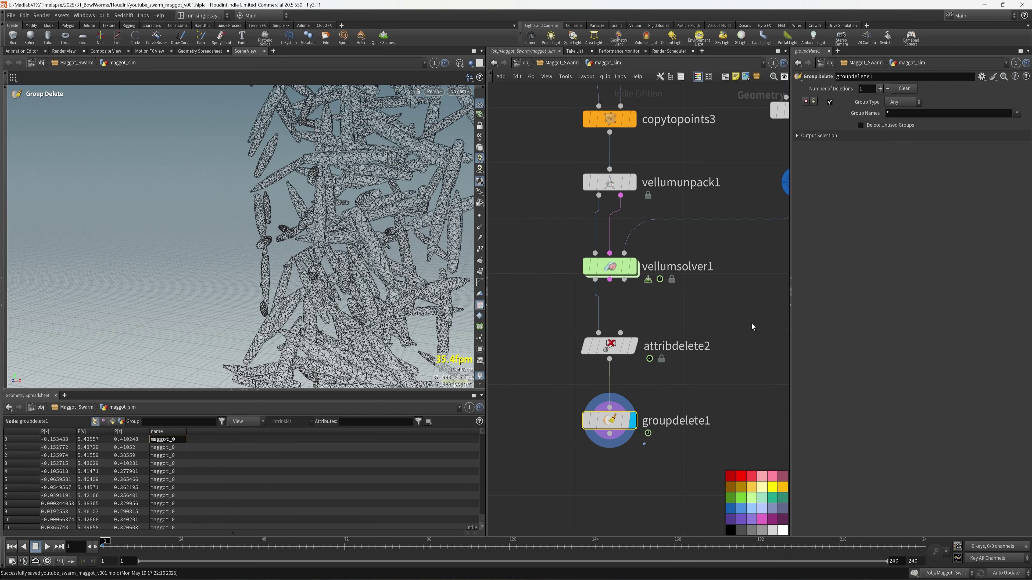
Add a File Cache node below groupdelete1, connected to its output
{"action": "middle_click_drag", "start_coordinate": [751, 324], "coordinate": [762, 283]}
{"action": "middle_click_drag", "start_coordinate": [754, 360], "coordinate": [764, 332]}
{"action": "key", "text": "Tab"}
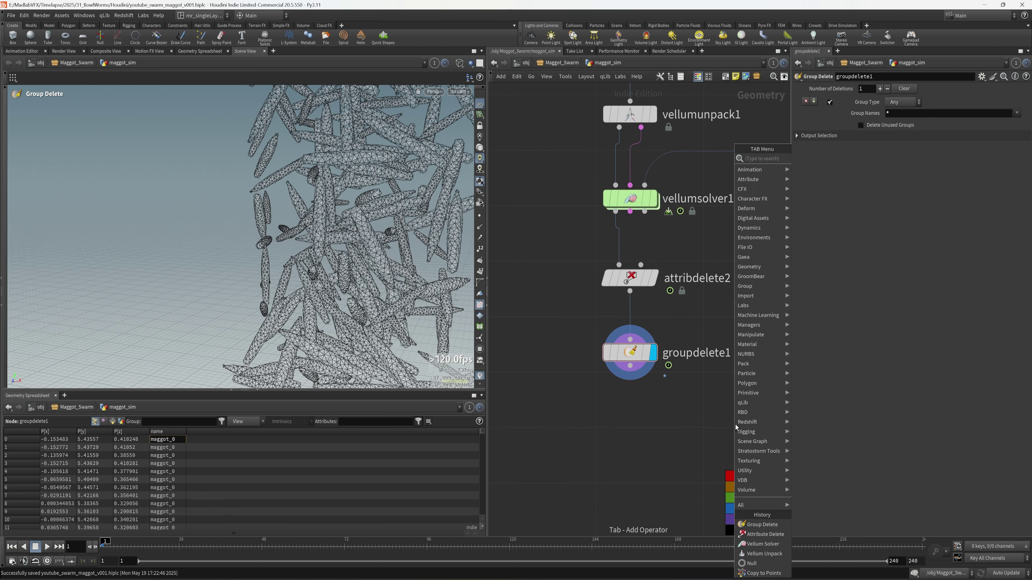
{"action": "left_click", "coordinate": [817, 171]}
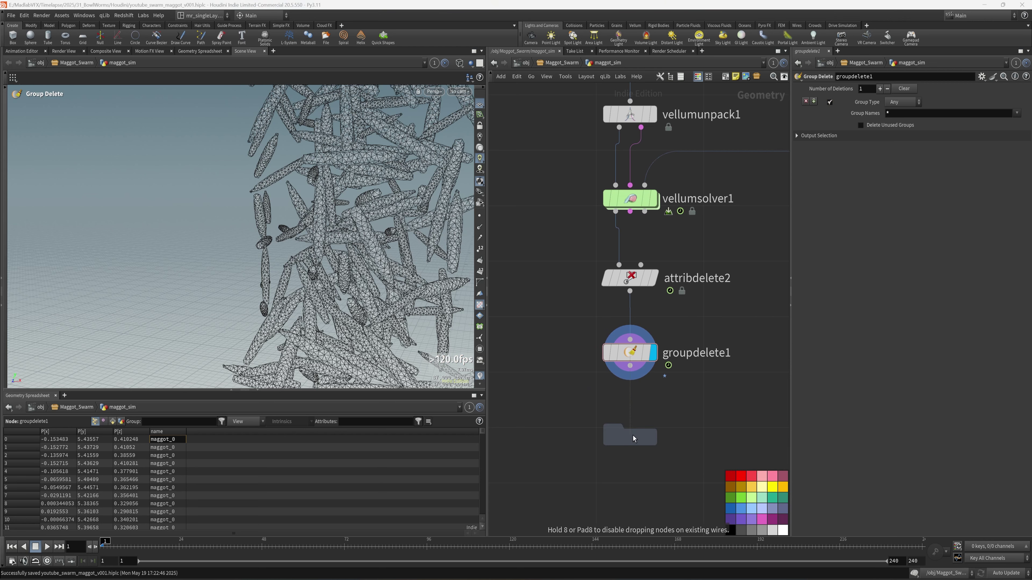
{"action": "left_click", "coordinate": [636, 436]}
{"action": "middle_click_drag", "start_coordinate": [683, 410], "coordinate": [647, 405]}
{"action": "left_click_drag", "start_coordinate": [614, 435], "coordinate": [609, 433]}
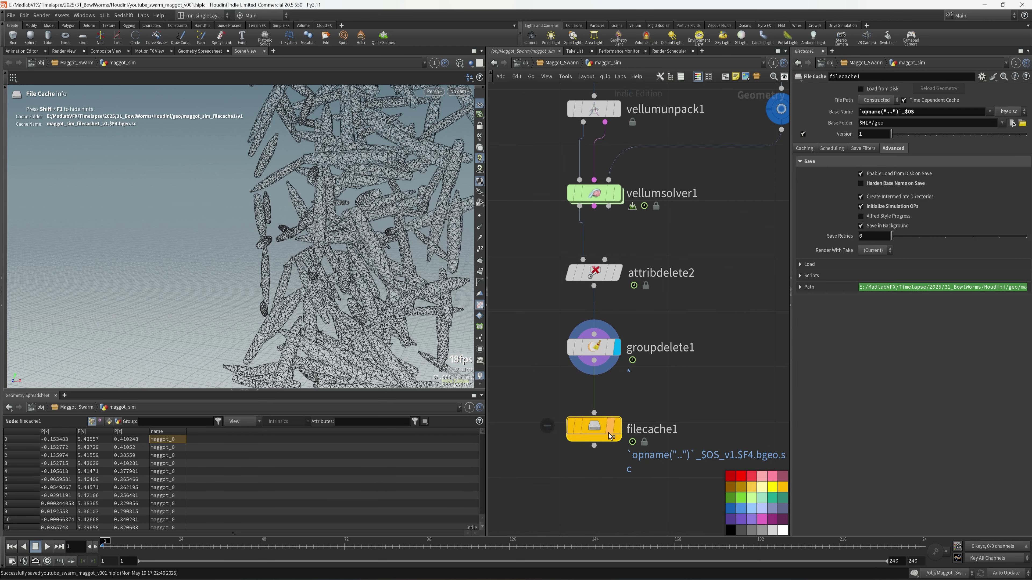
Rename the file cache node to cache_maggot_movement
{"action": "middle_click_drag", "start_coordinate": [610, 436], "coordinate": [584, 431]}
{"action": "key", "text": "F2"}
{"action": "type", "text": "ca"}
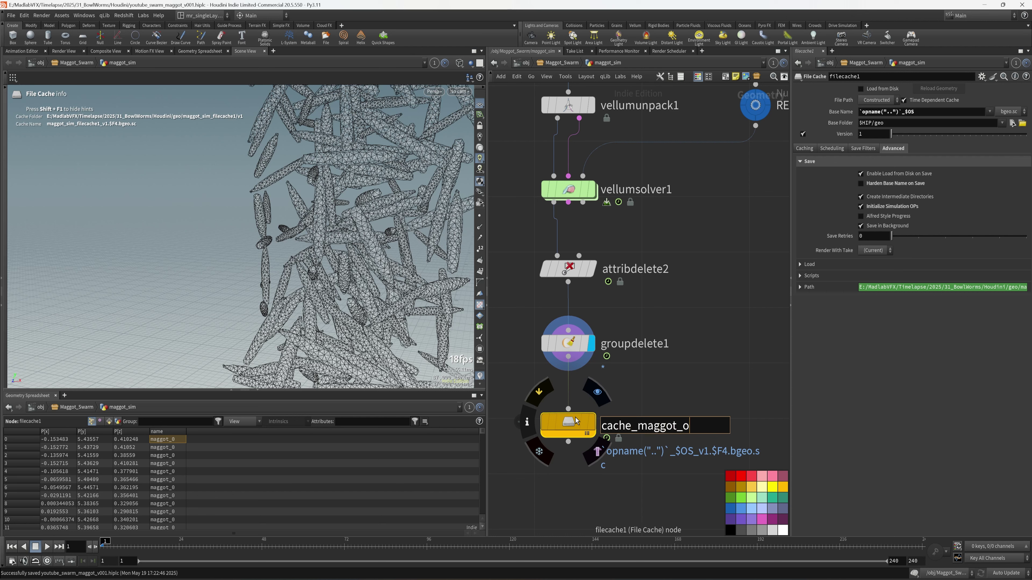
{"action": "type", "text": "che_maggot_movement"}
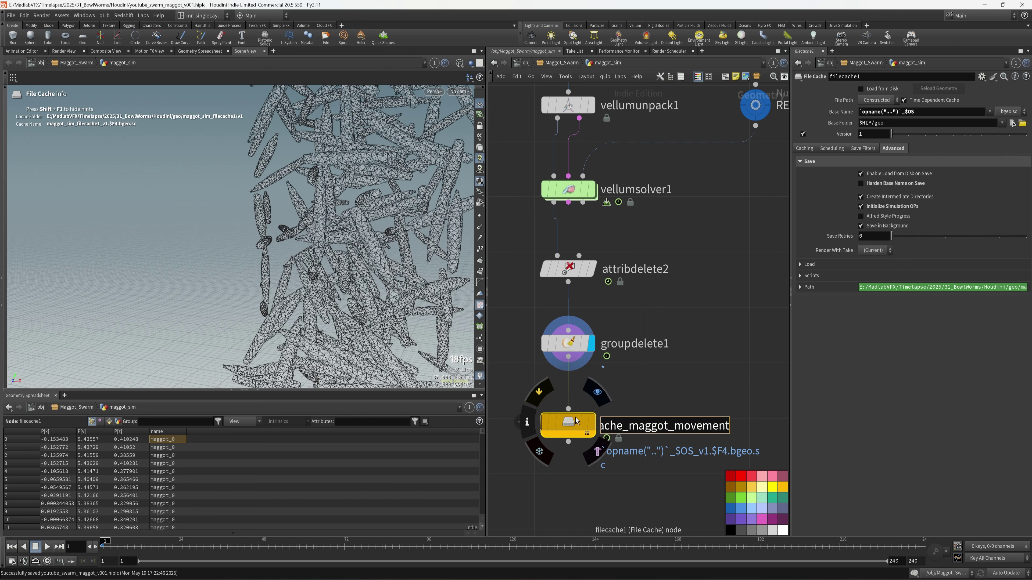
{"action": "key", "text": "Return"}
Set vellumsolver1's time scale to 0.6
{"action": "scroll", "coordinate": [648, 305], "scroll_direction": "down", "scroll_amount": 2}
{"action": "scroll", "coordinate": [648, 307], "scroll_direction": "down", "scroll_amount": 2}
{"action": "middle_click_drag", "start_coordinate": [648, 307], "coordinate": [650, 401]}
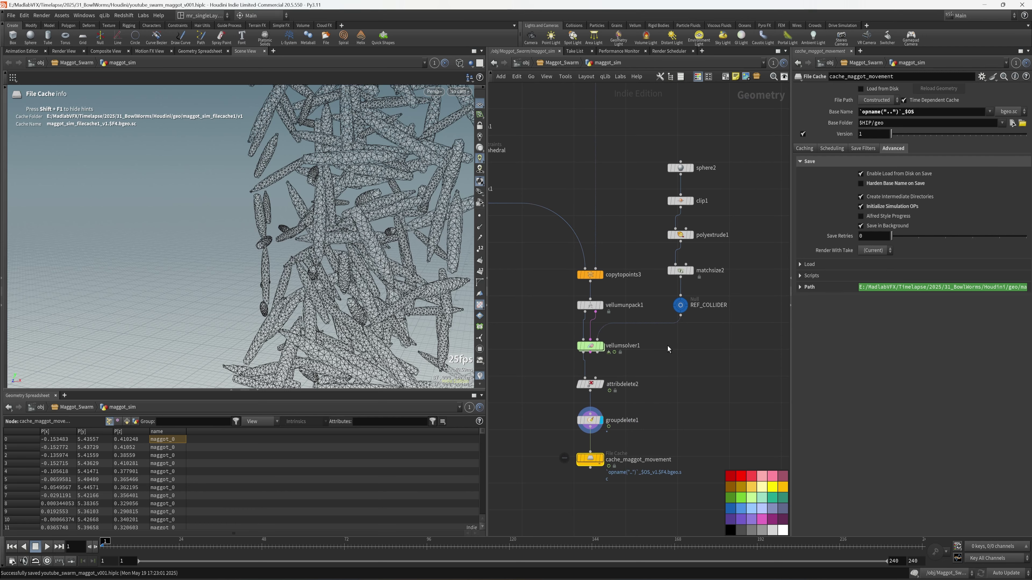
{"action": "middle_click_drag", "start_coordinate": [667, 345], "coordinate": [720, 337]}
{"action": "left_click_drag", "start_coordinate": [281, 280], "coordinate": [289, 318], "text": "alt"}
{"action": "scroll", "coordinate": [714, 397], "scroll_direction": "up", "scroll_amount": 3}
{"action": "left_click_drag", "start_coordinate": [666, 325], "coordinate": [518, 286]}
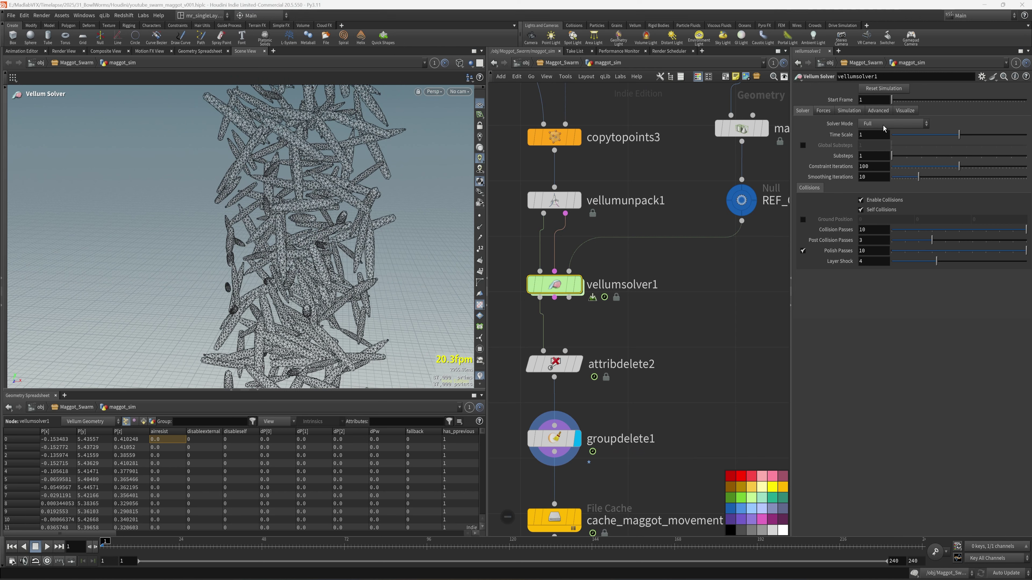
{"action": "left_click_drag", "start_coordinate": [871, 135], "coordinate": [848, 138]}
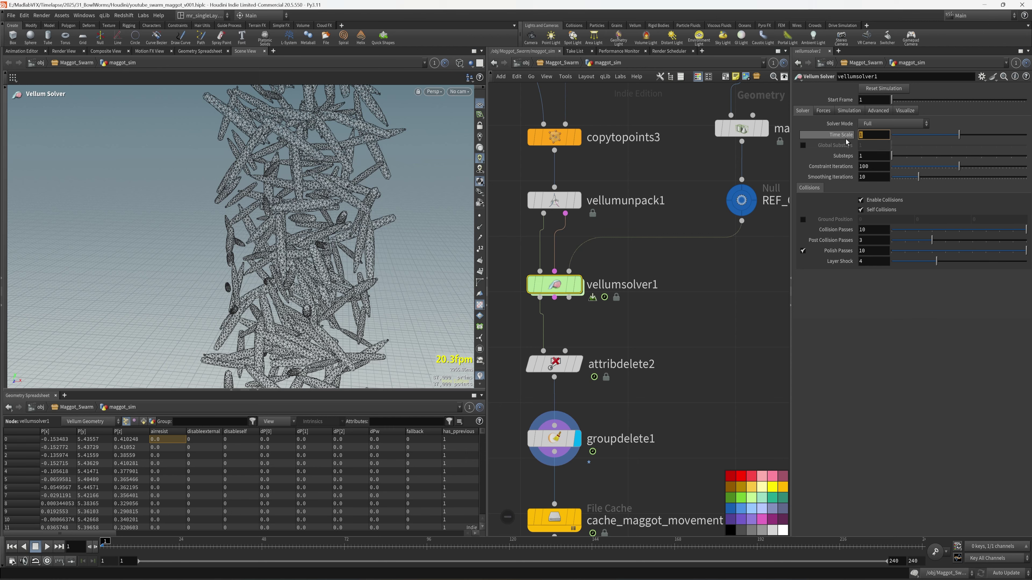
{"action": "type", "text": "0.6"}
{"action": "key", "text": "Return"}
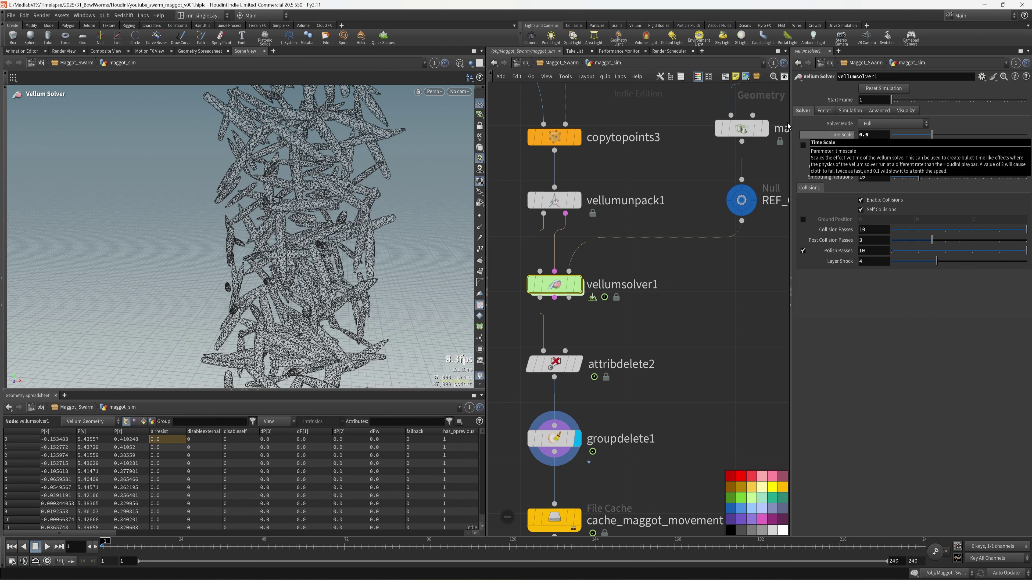
{"action": "key", "text": "Escape"}
Inside vellumsolver1's forces network, add a POP Force node and connect its output to the FORCE output
{"action": "left_click_drag", "start_coordinate": [367, 251], "coordinate": [404, 275], "text": "alt"}
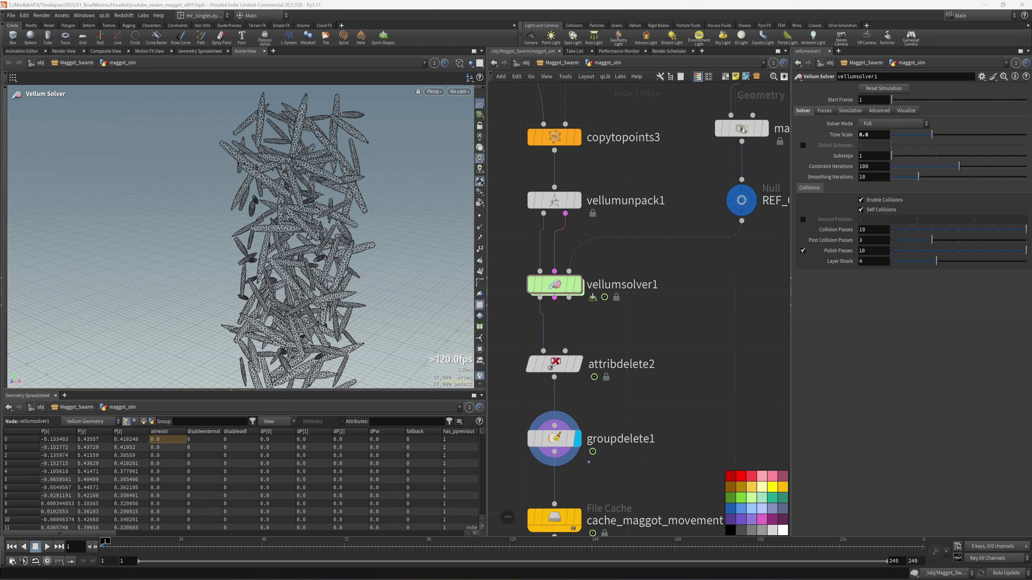
{"action": "double_click", "coordinate": [554, 286]}
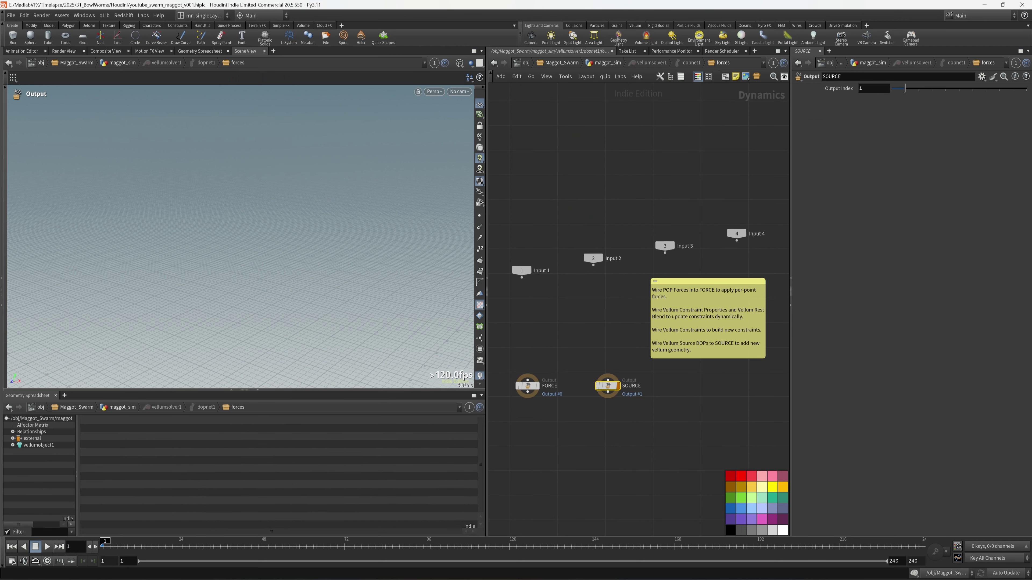
{"action": "scroll", "coordinate": [670, 343], "scroll_direction": "up", "scroll_amount": 5}
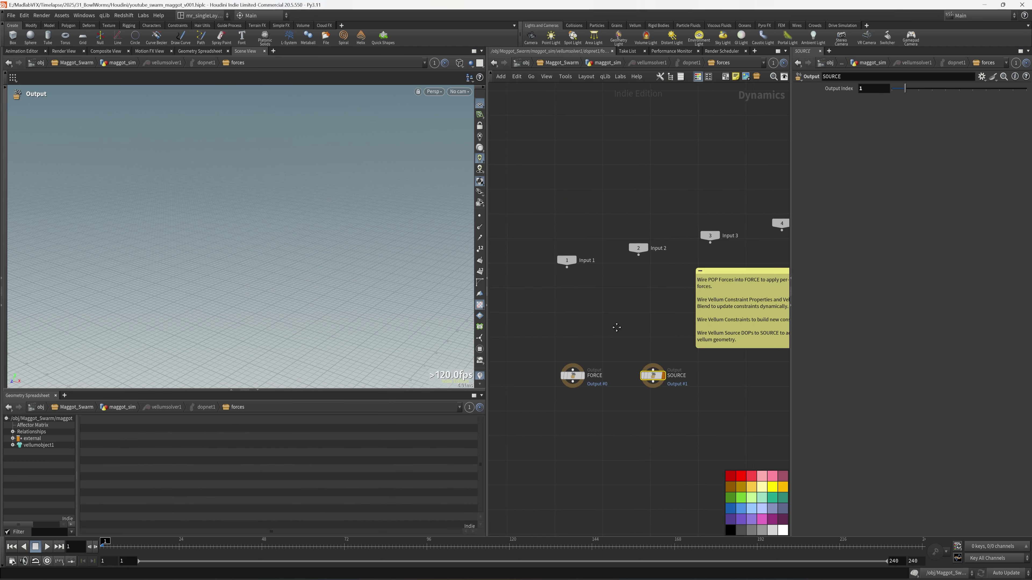
{"action": "key", "text": "Tab"}
{"action": "type", "text": "for"}
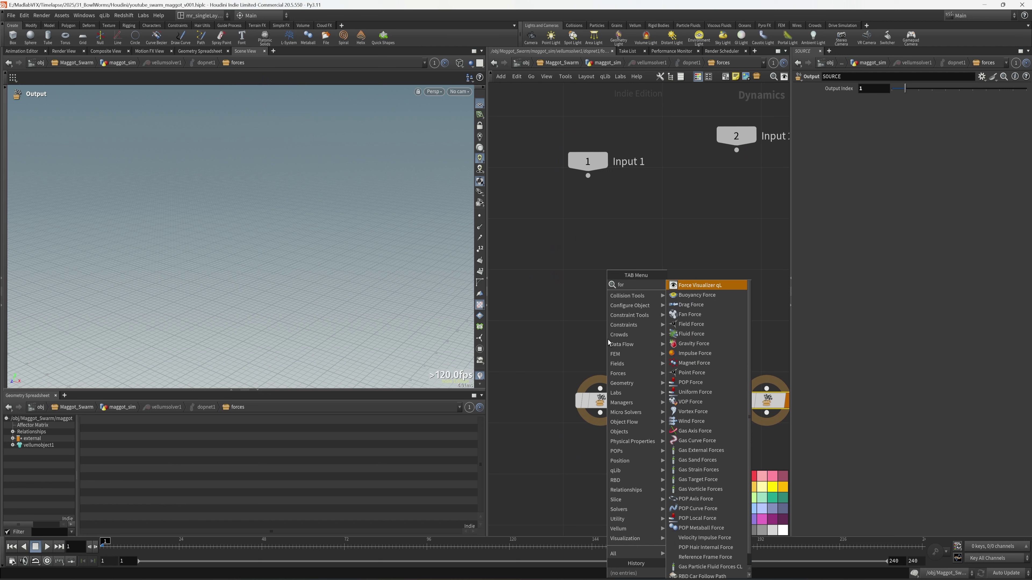
{"action": "left_click", "coordinate": [707, 382]}
{"action": "left_click", "coordinate": [598, 321]}
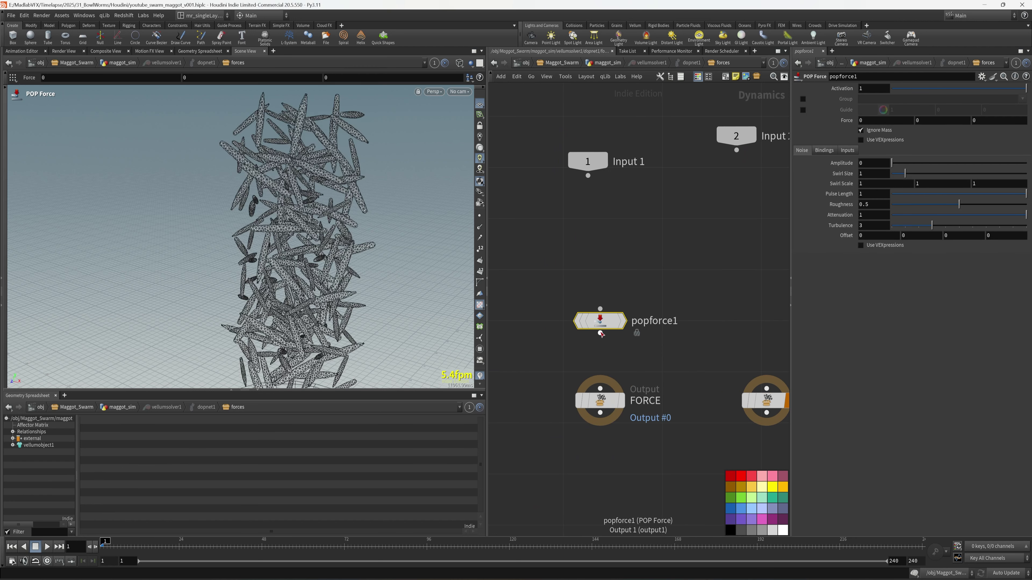
{"action": "left_click_drag", "start_coordinate": [601, 334], "coordinate": [600, 389]}
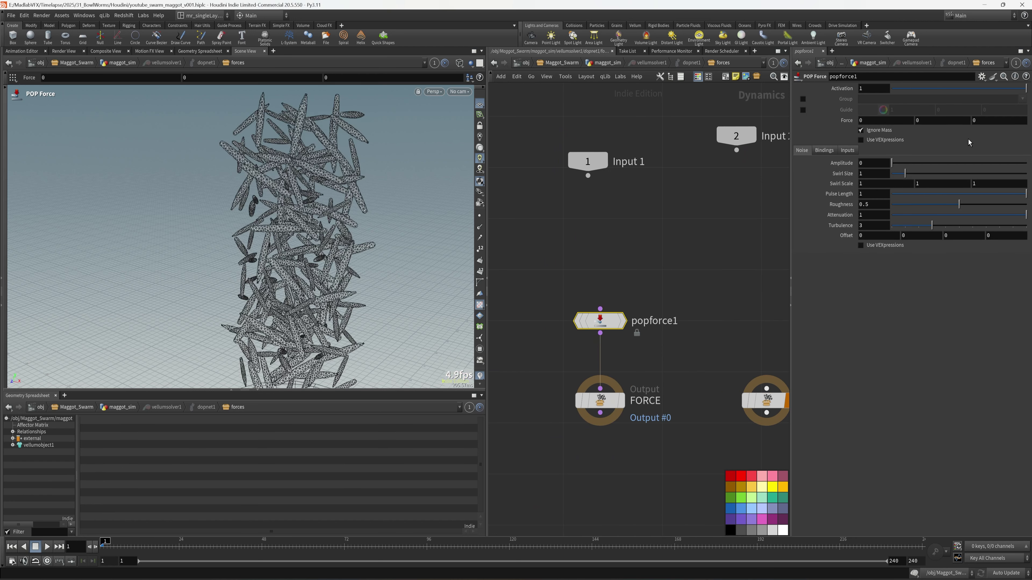
Return to the maggot_sim network level and save the scene file
{"action": "key", "text": "u"}
{"action": "key", "text": "u"}
{"action": "key", "text": "u"}
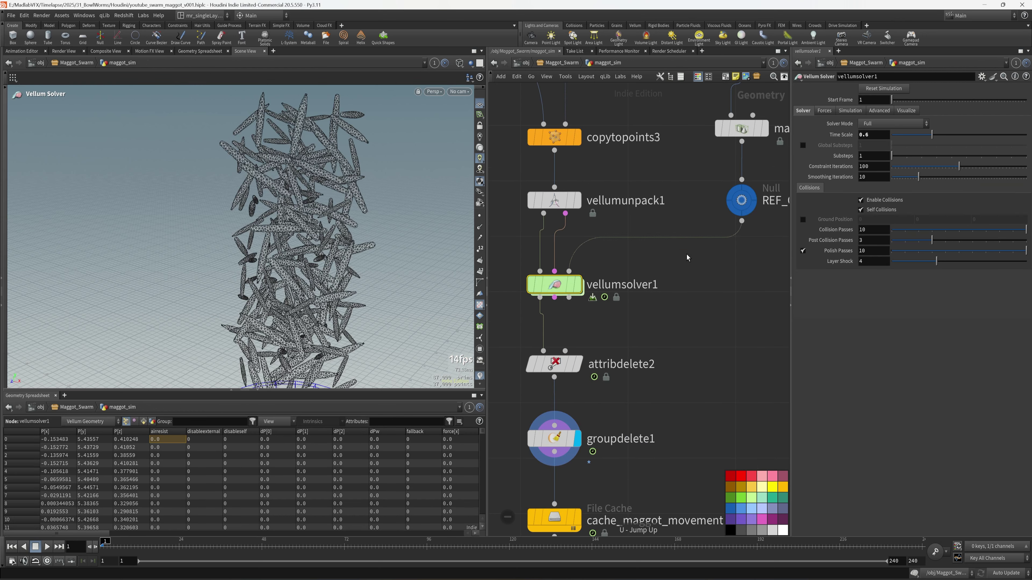
{"action": "key", "text": "ctrl+s"}
{"action": "left_click", "coordinate": [684, 412]}
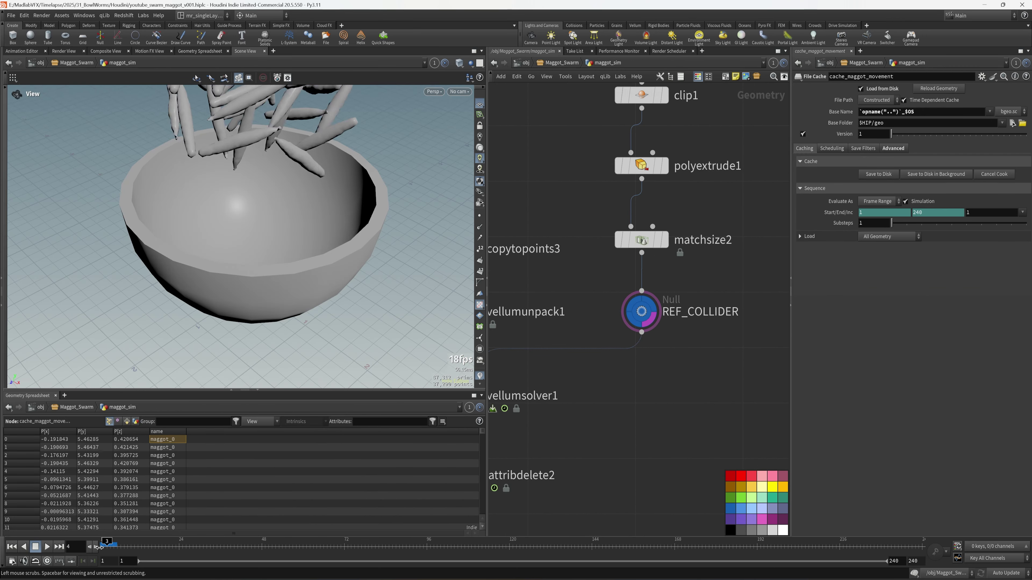
Play back the cached maggot simulation and examine the maggots settling in the bowl from several angles and distances
{"action": "key", "text": "Up"}
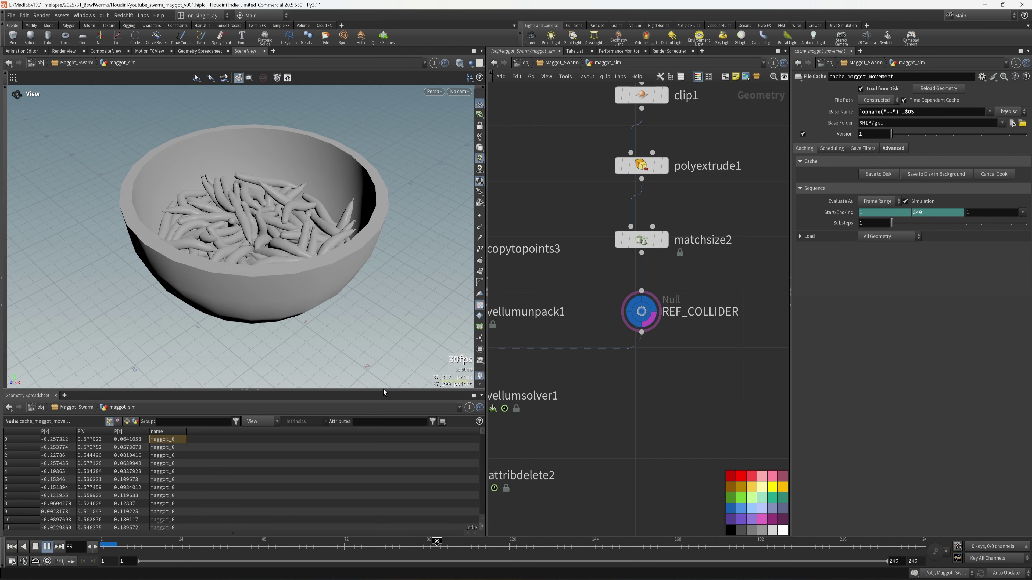
{"action": "left_click_drag", "start_coordinate": [377, 391], "coordinate": [372, 456]}
{"action": "left_click_drag", "start_coordinate": [305, 325], "coordinate": [302, 297]}
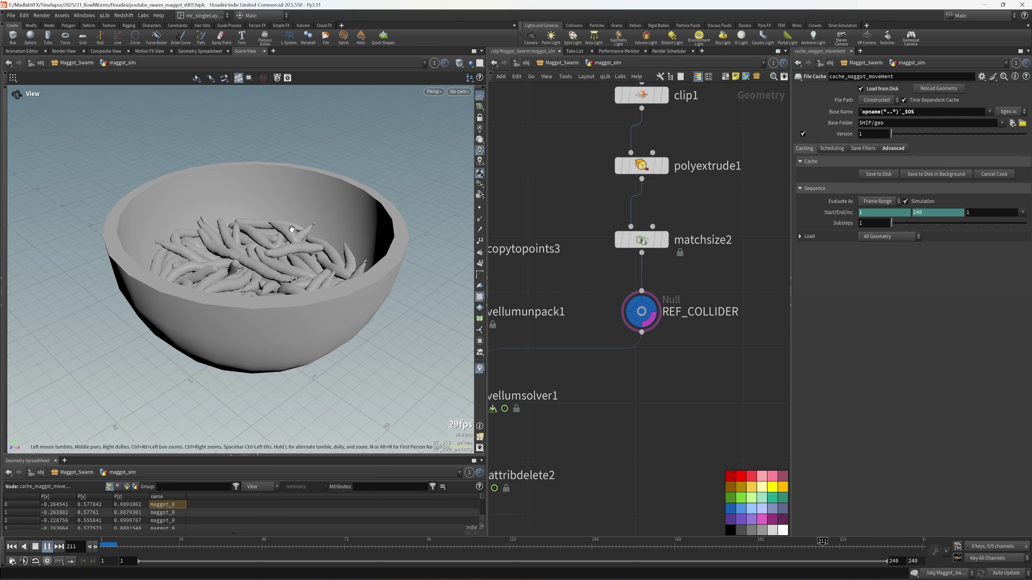
{"action": "left_click_drag", "start_coordinate": [353, 271], "coordinate": [267, 306]}
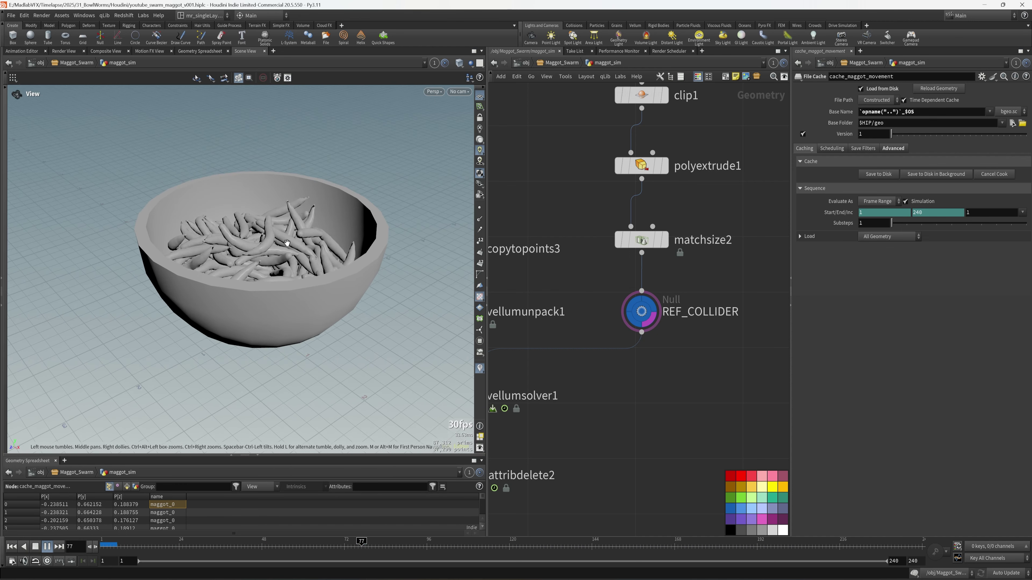
{"action": "right_click_drag", "start_coordinate": [286, 237], "coordinate": [296, 254]}
{"action": "left_click_drag", "start_coordinate": [296, 253], "coordinate": [306, 291]}
{"action": "right_click_drag", "start_coordinate": [306, 291], "coordinate": [319, 306]}
{"action": "left_click_drag", "start_coordinate": [319, 306], "coordinate": [335, 282]}
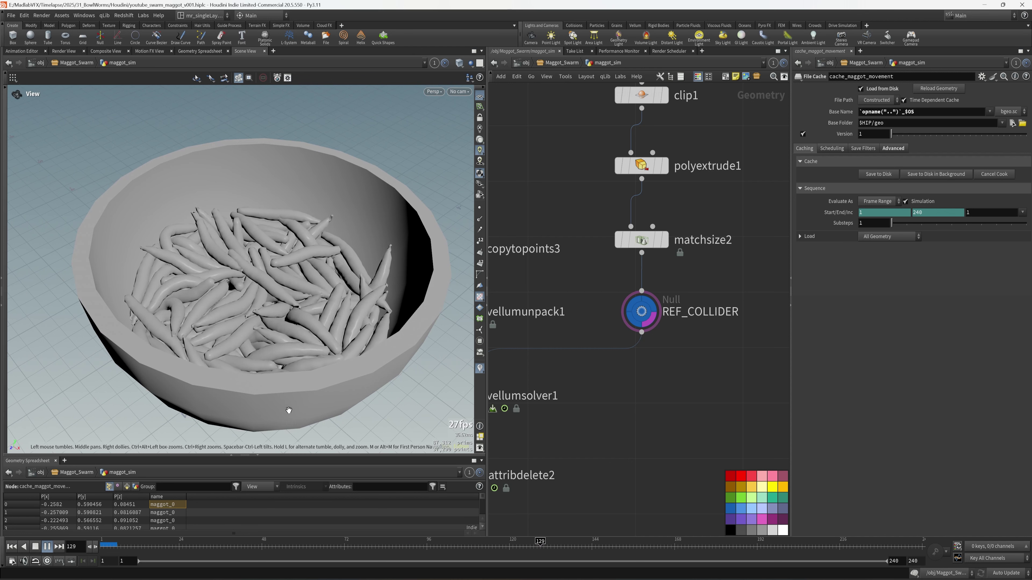
{"action": "left_click", "coordinate": [40, 546]}
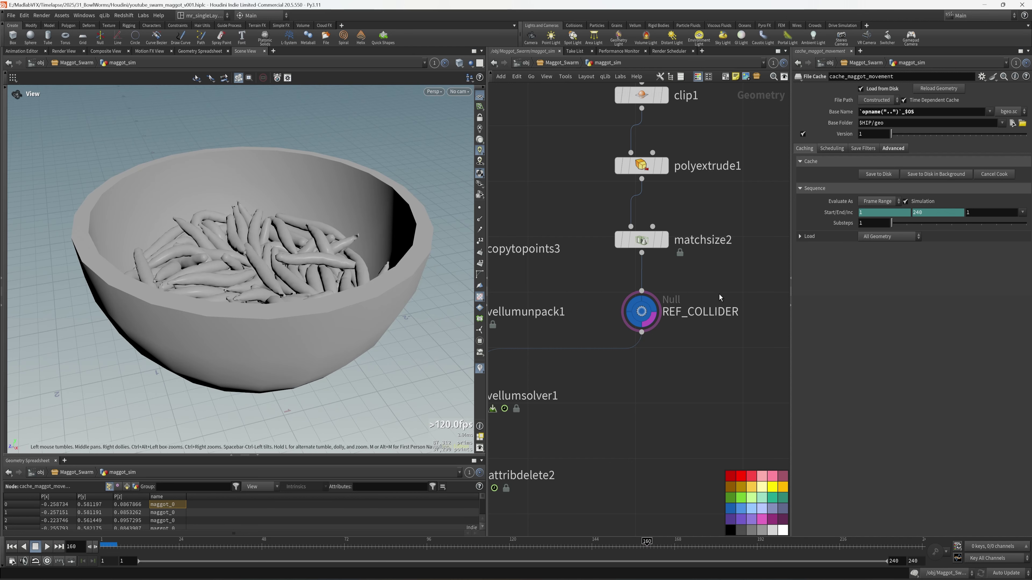
In the front view, lower clip1's clipping plane to an origin Y of about -0.448 to make the bowl shallower
{"action": "scroll", "coordinate": [718, 325], "scroll_direction": "down", "scroll_amount": 3}
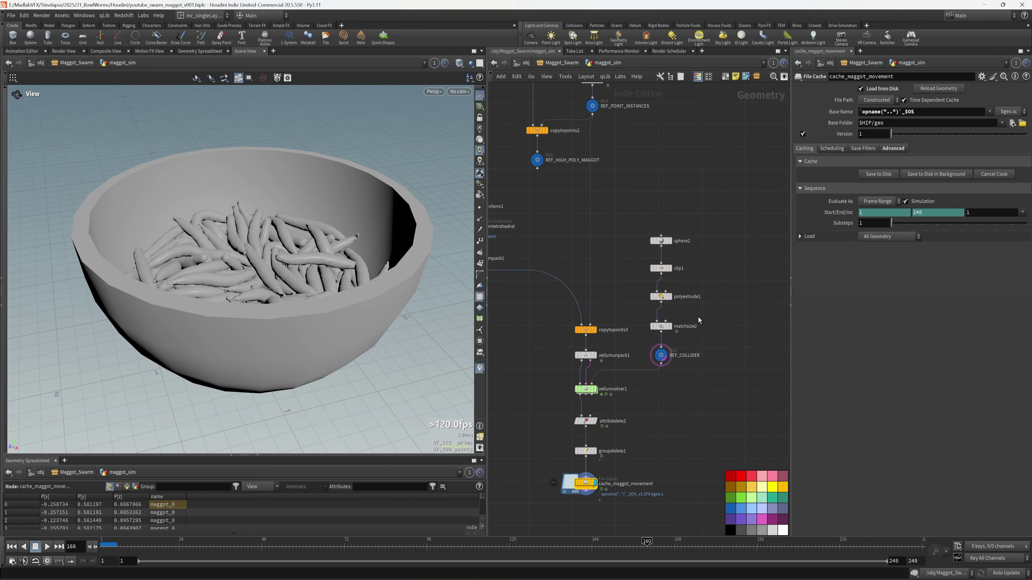
{"action": "scroll", "coordinate": [658, 244], "scroll_direction": "up", "scroll_amount": 3}
{"action": "left_click", "coordinate": [661, 220]}
{"action": "left_click_drag", "start_coordinate": [349, 295], "coordinate": [358, 300]}
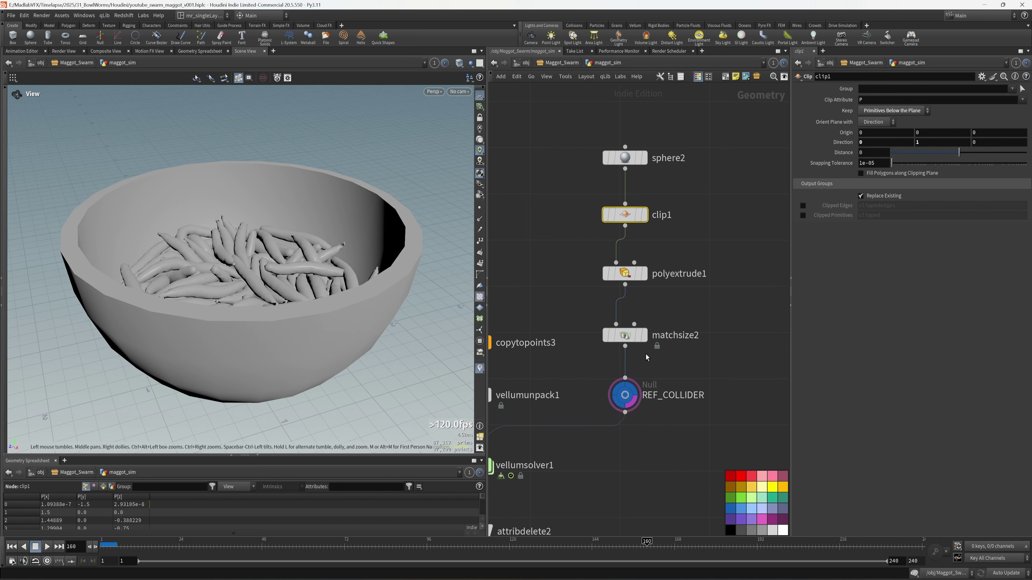
{"action": "left_click", "coordinate": [634, 399]}
{"action": "key", "text": "space+3"}
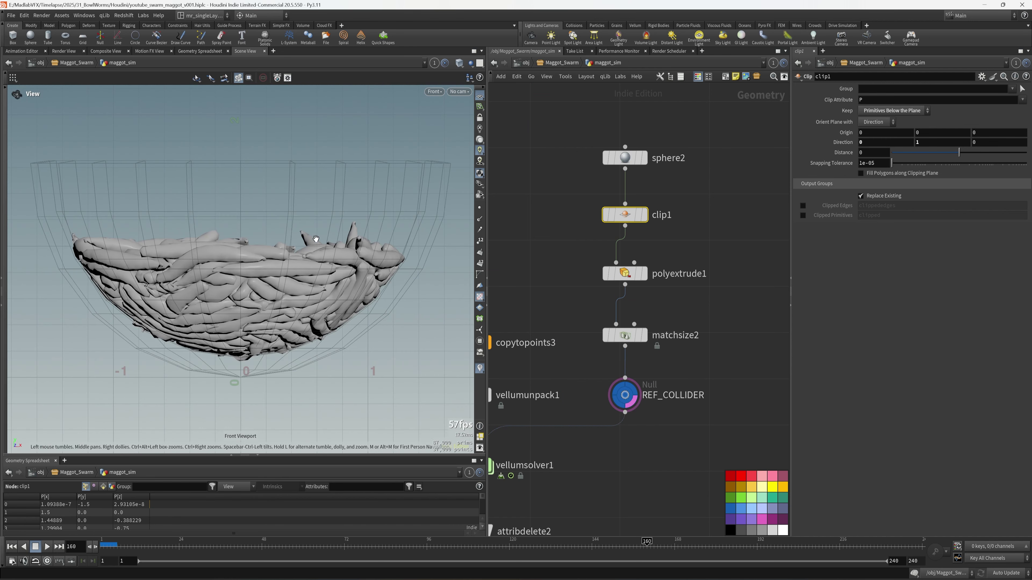
{"action": "key", "text": "Return"}
{"action": "right_click_drag", "start_coordinate": [386, 287], "coordinate": [290, 376], "text": "alt"}
{"action": "middle_click_drag", "start_coordinate": [313, 382], "coordinate": [304, 318], "text": "alt"}
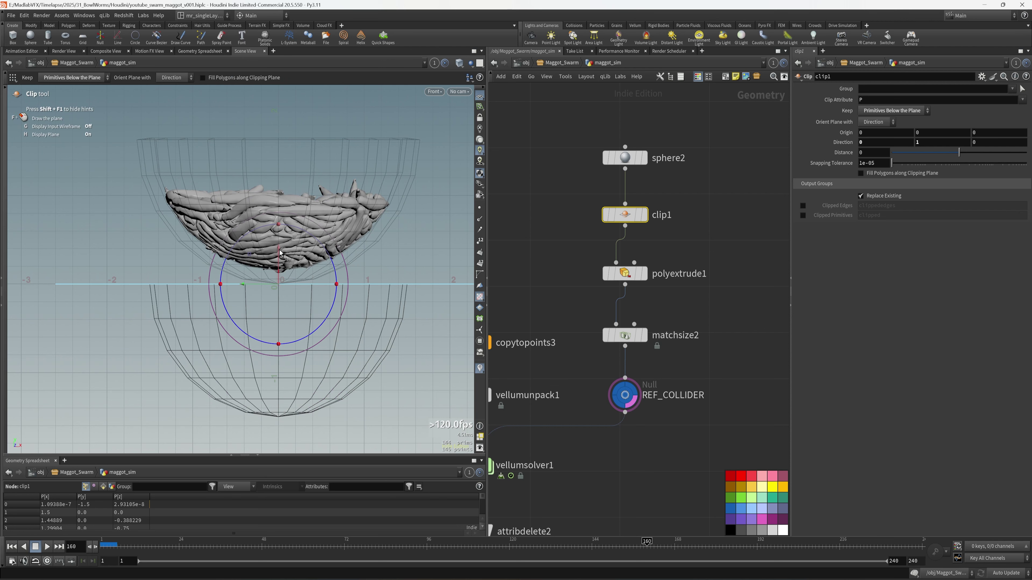
{"action": "left_click_drag", "start_coordinate": [280, 252], "coordinate": [279, 290]}
{"action": "key", "text": "space+1"}
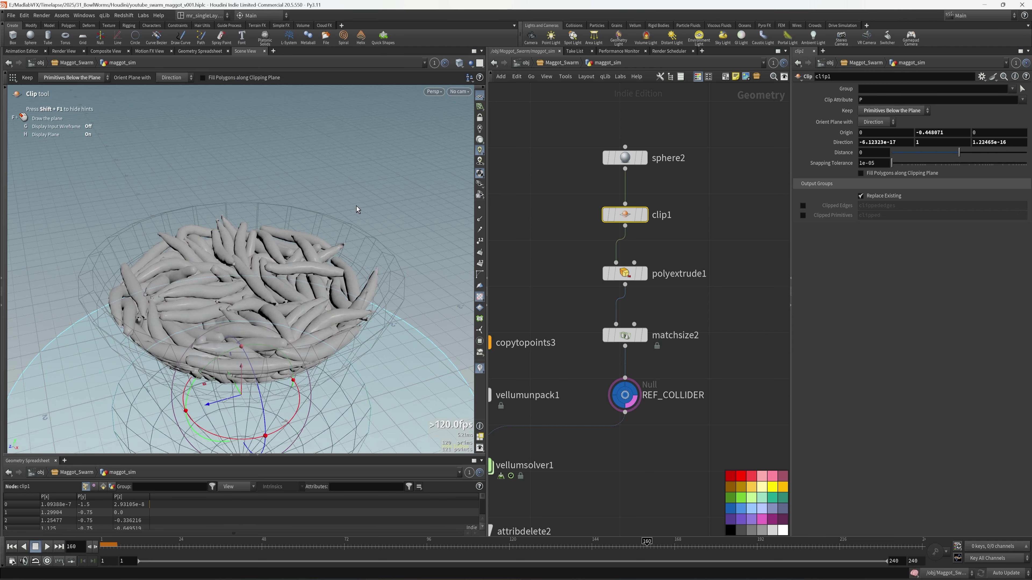
Raise clip1's clipping plane slightly to an origin Y of about -0.4 and save the scene
{"action": "left_click_drag", "start_coordinate": [356, 206], "coordinate": [321, 239], "text": "alt"}
{"action": "left_click_drag", "start_coordinate": [331, 305], "coordinate": [312, 315]}
{"action": "key", "text": "Return"}
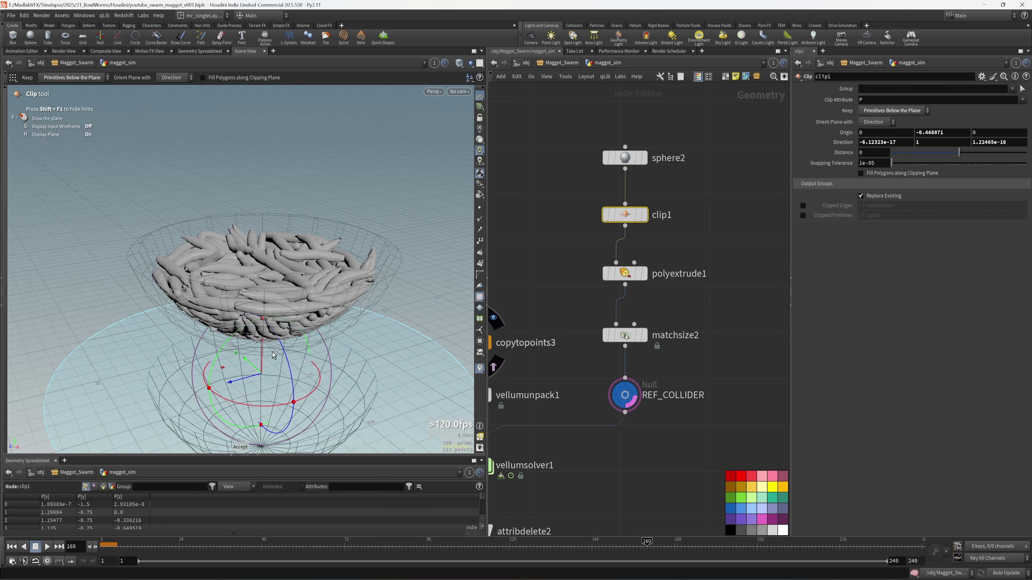
{"action": "left_click_drag", "start_coordinate": [263, 352], "coordinate": [264, 348]}
{"action": "left_click", "coordinate": [725, 305]}
{"action": "scroll", "coordinate": [725, 305], "scroll_direction": "down", "scroll_amount": 3}
{"action": "middle_click_drag", "start_coordinate": [653, 410], "coordinate": [669, 370]}
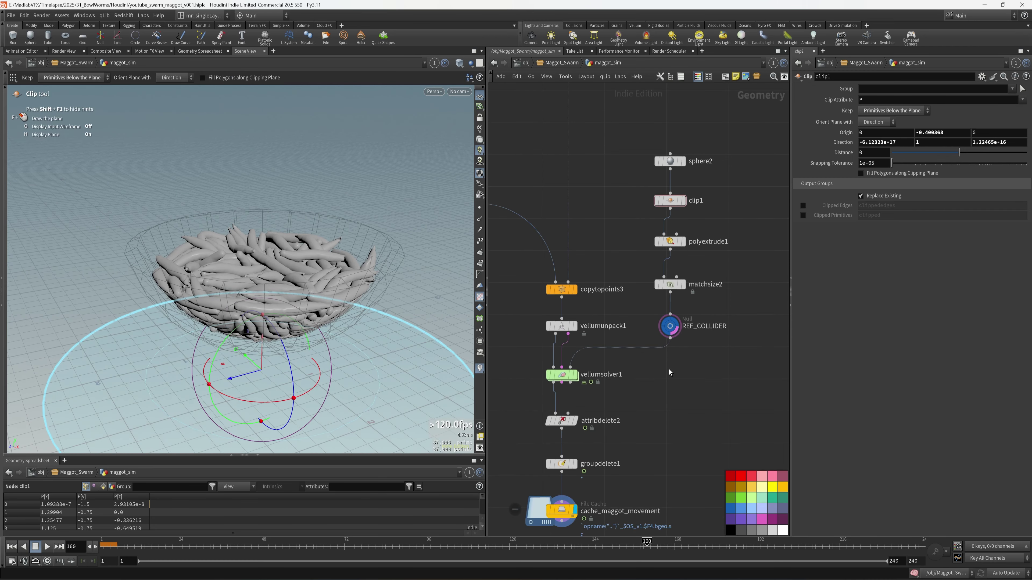
{"action": "key", "text": "ctrl+s"}
Rewind to frame 1 and set the swirl size of popforce1 inside vellumsolver1 to 0.3
{"action": "middle_click_drag", "start_coordinate": [608, 380], "coordinate": [630, 344]}
{"action": "scroll", "coordinate": [630, 344], "scroll_direction": "up", "scroll_amount": 3}
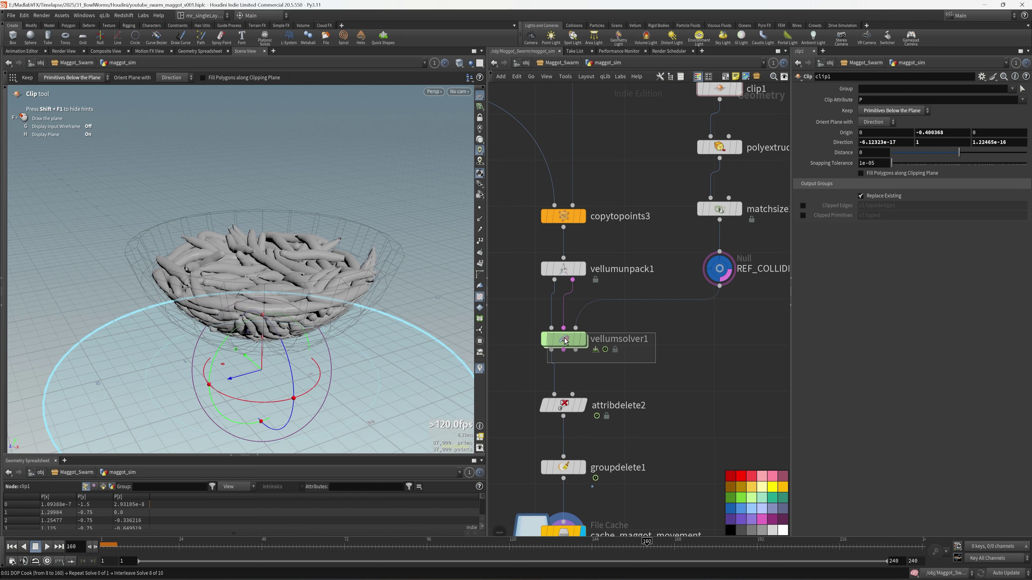
{"action": "left_click", "coordinate": [570, 342]}
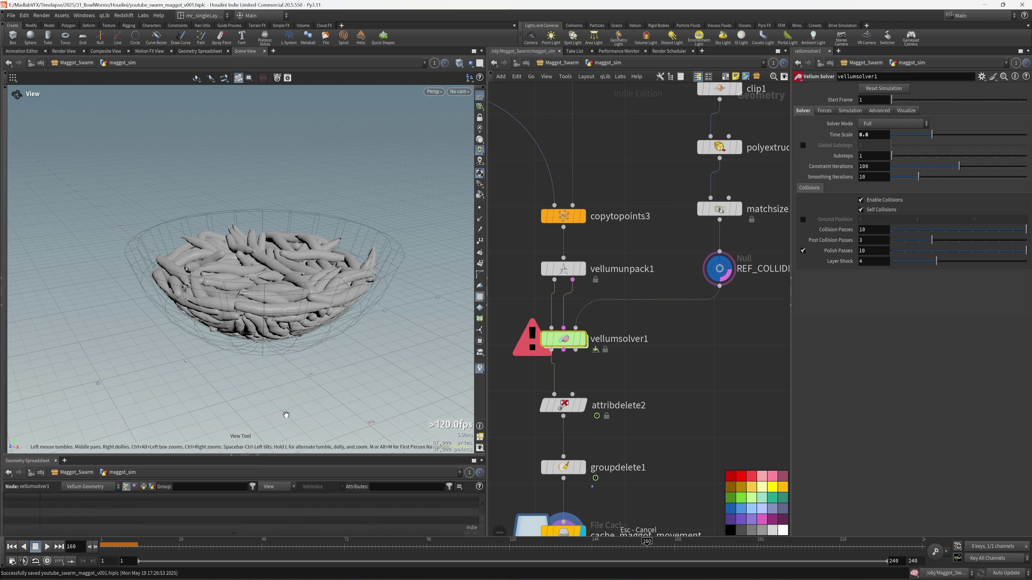
{"action": "left_click", "coordinate": [11, 548]}
{"action": "double_click", "coordinate": [544, 334]}
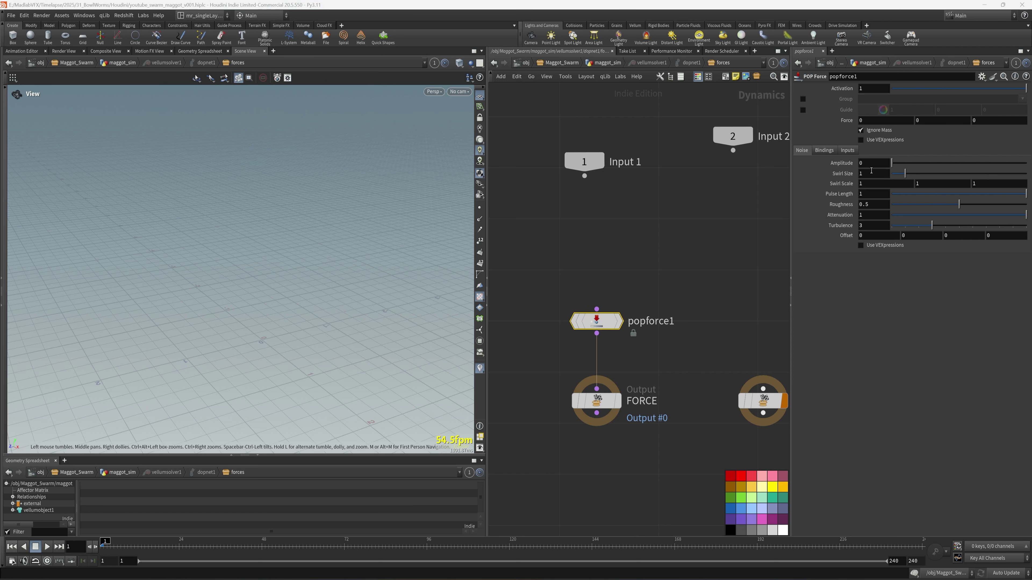
{"action": "left_click", "coordinate": [888, 174]}
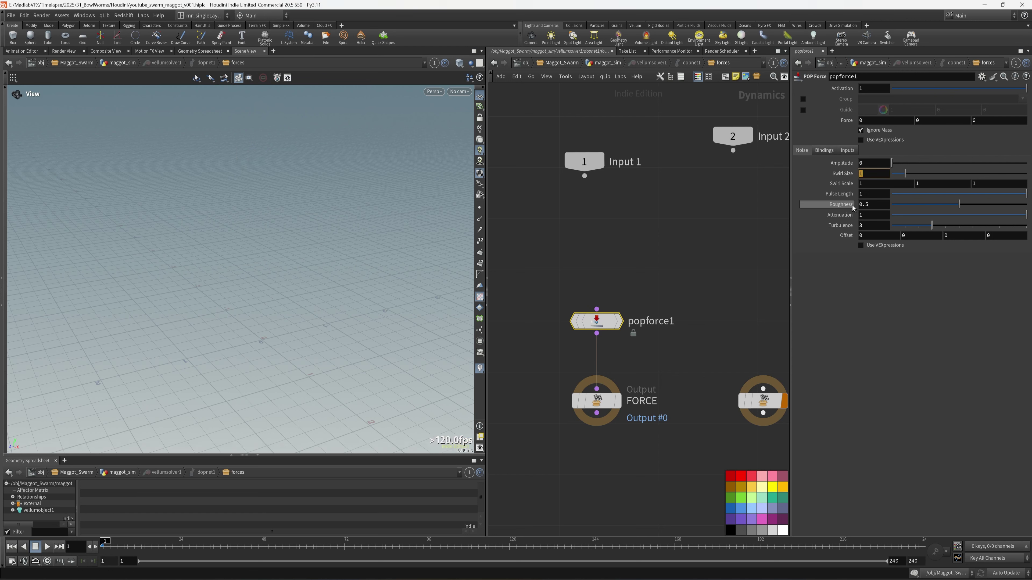
{"action": "type", "text": "0.3"}
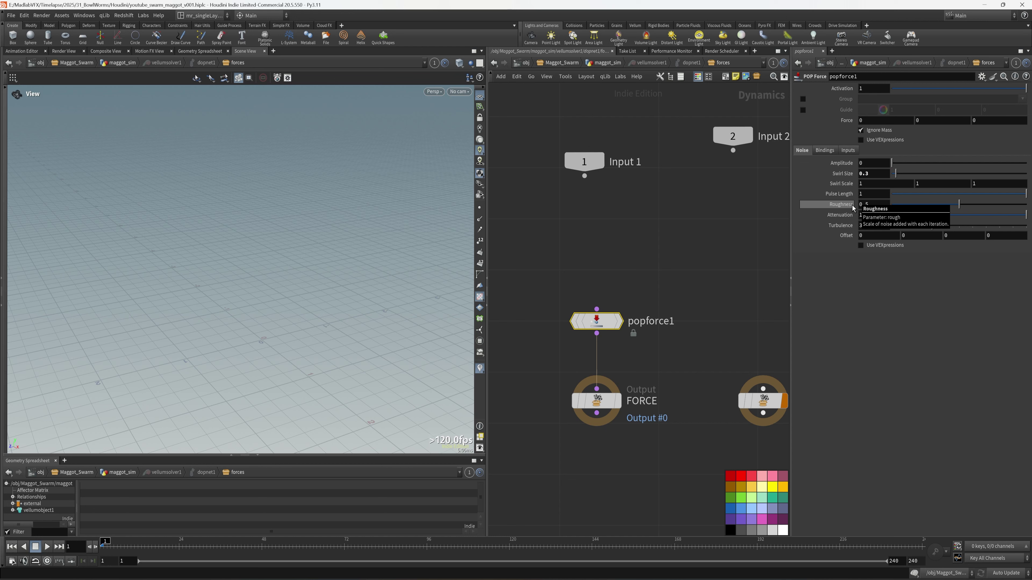
Return to maggot_sim and scrub cache_maggot_movement through to frame 102 to check how the maggots fill the shallower bowl
{"action": "key", "text": "u"}
{"action": "key", "text": "u"}
{"action": "key", "text": "u"}
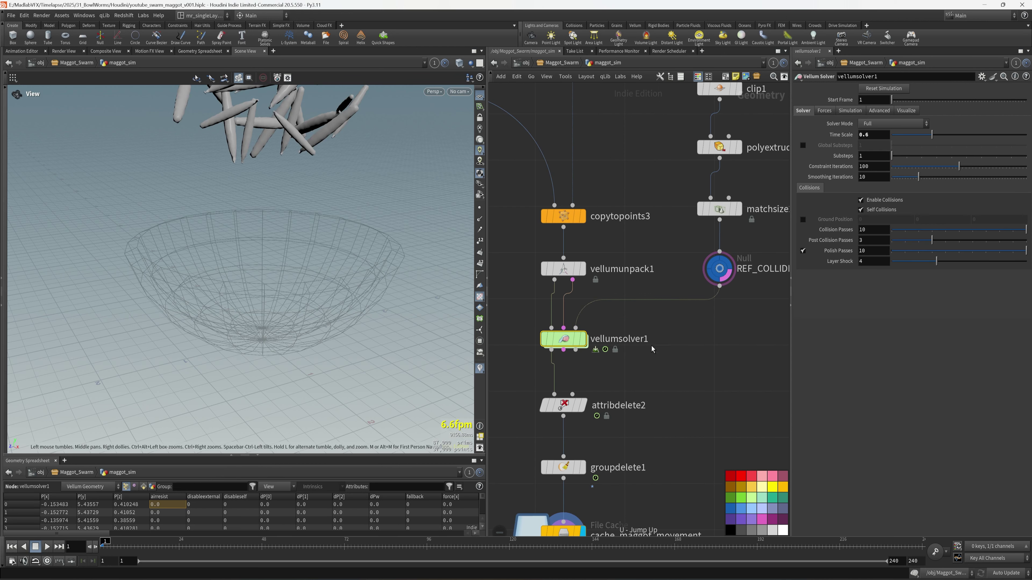
{"action": "middle_click_drag", "start_coordinate": [652, 350], "coordinate": [654, 212]}
{"action": "left_click", "coordinate": [565, 396]}
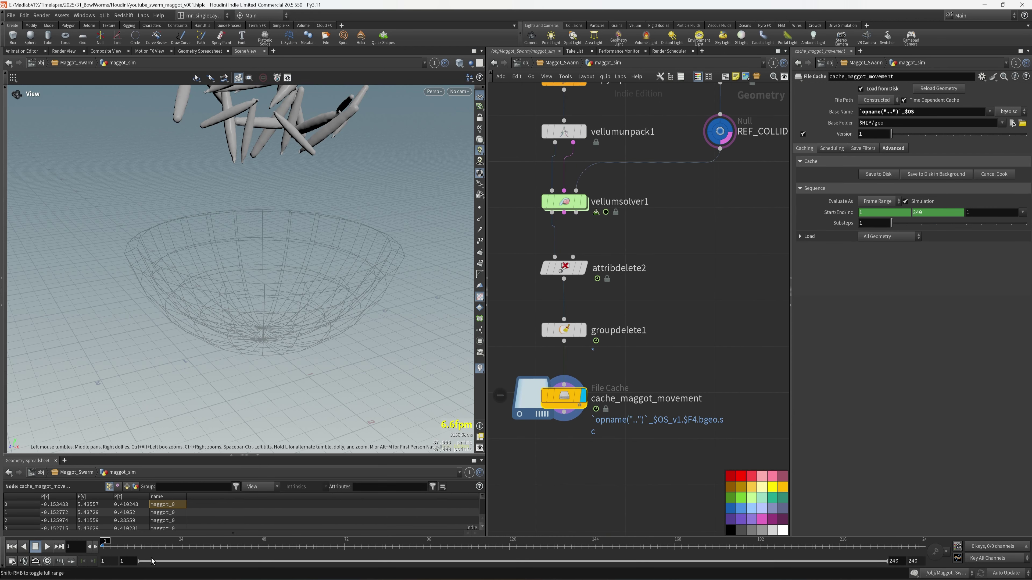
{"action": "left_click_drag", "start_coordinate": [106, 545], "coordinate": [289, 534]}
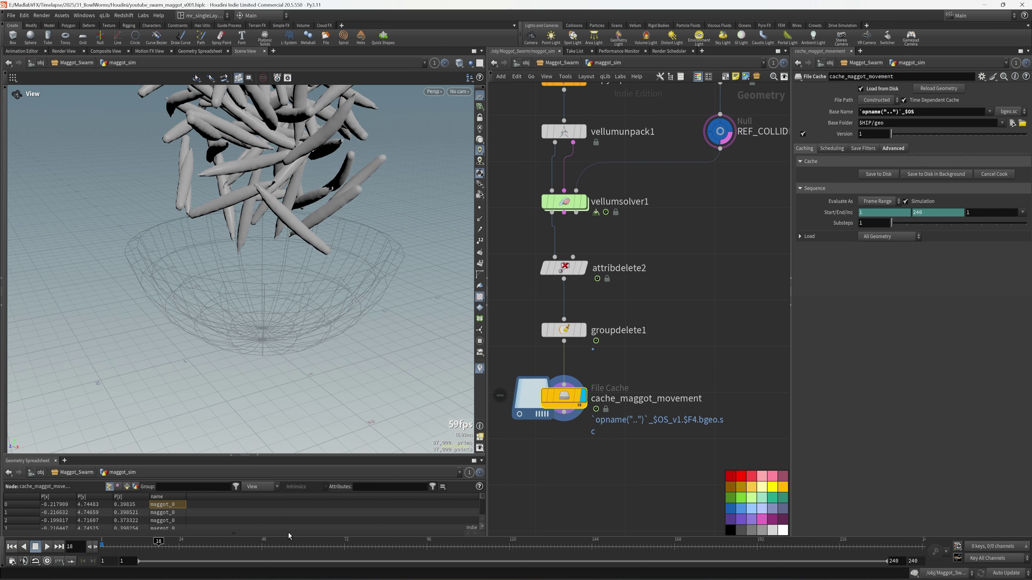
{"action": "left_click_drag", "start_coordinate": [159, 553], "coordinate": [336, 556]}
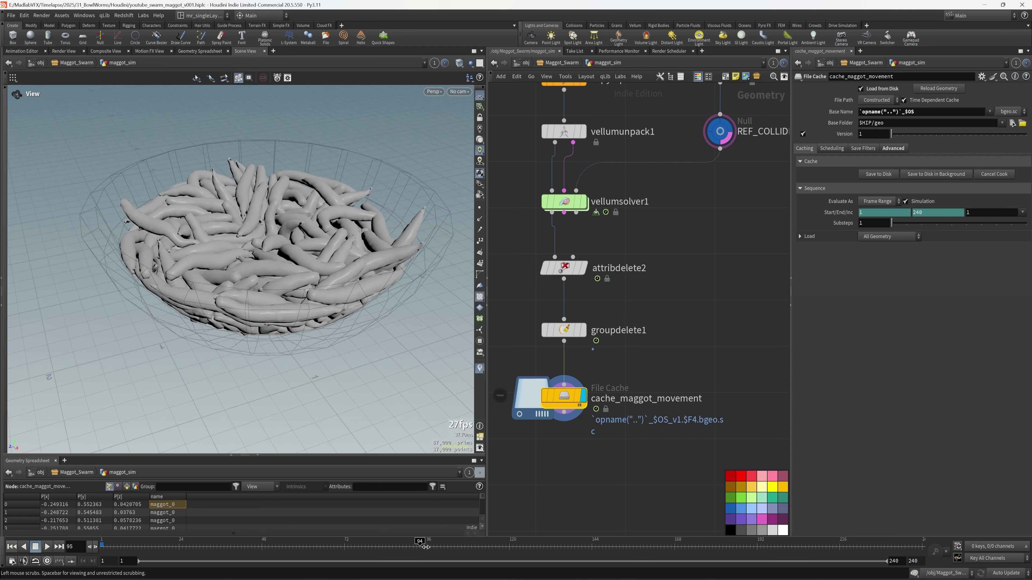
{"action": "left_click_drag", "start_coordinate": [425, 547], "coordinate": [448, 543]}
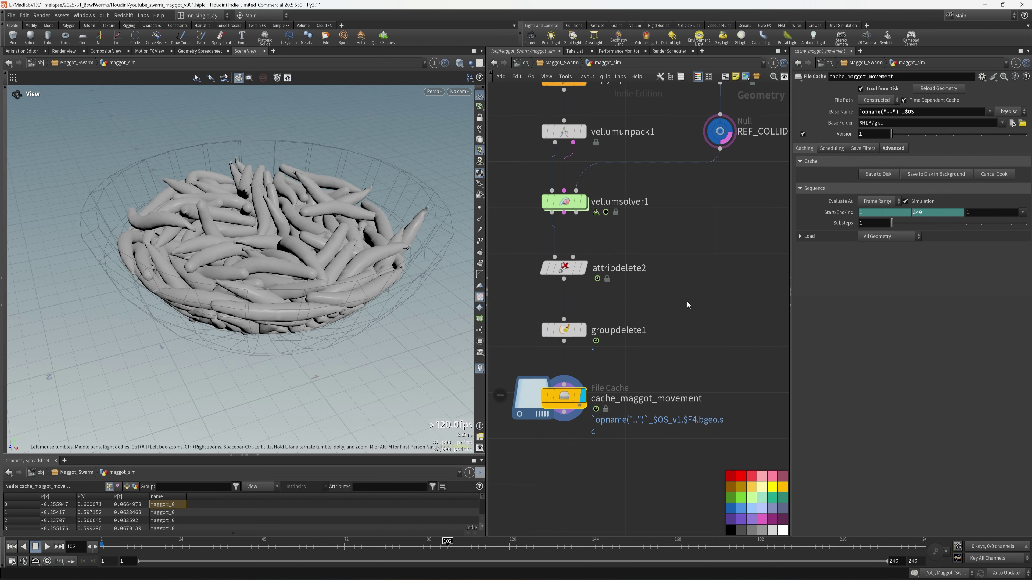
Rewind to frame 1, open popforce1 inside vellumsolver1 and set a keyframe on its noise amplitude at 0
{"action": "scroll", "coordinate": [687, 301], "scroll_direction": "down", "scroll_amount": 3}
{"action": "scroll", "coordinate": [660, 362], "scroll_direction": "up", "scroll_amount": 5}
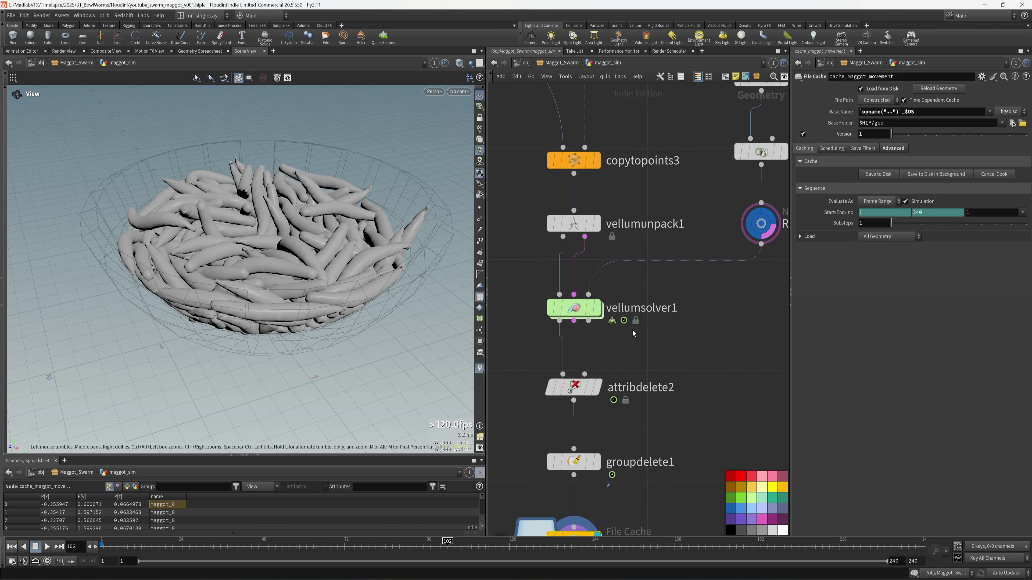
{"action": "left_click", "coordinate": [577, 312]}
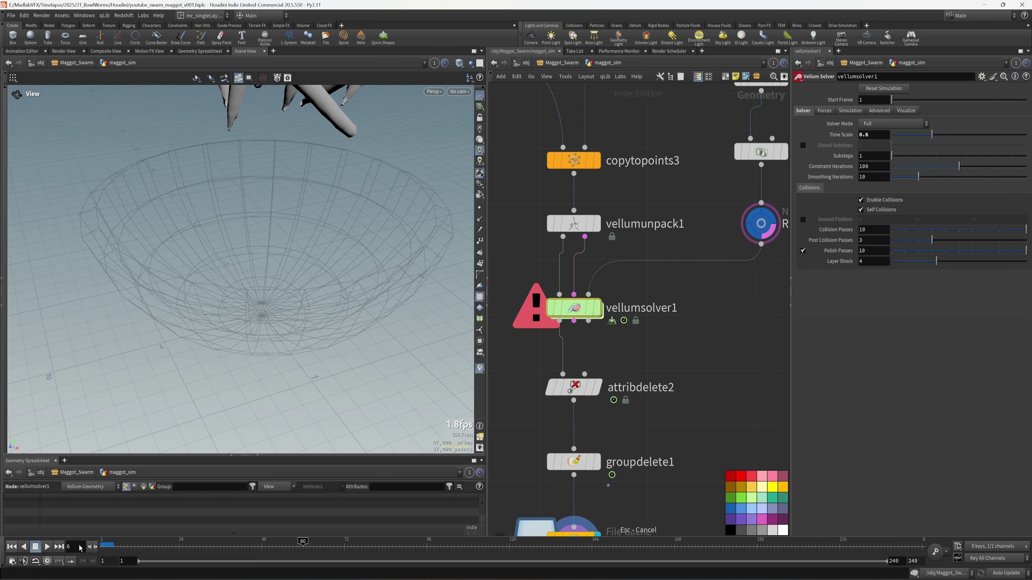
{"action": "left_click", "coordinate": [11, 547]}
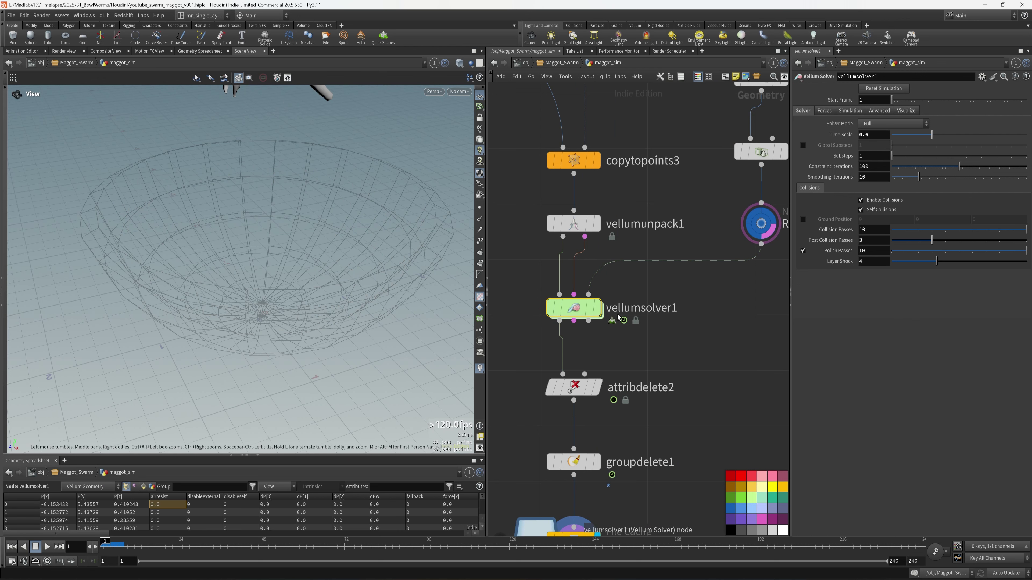
{"action": "key", "text": "i"}
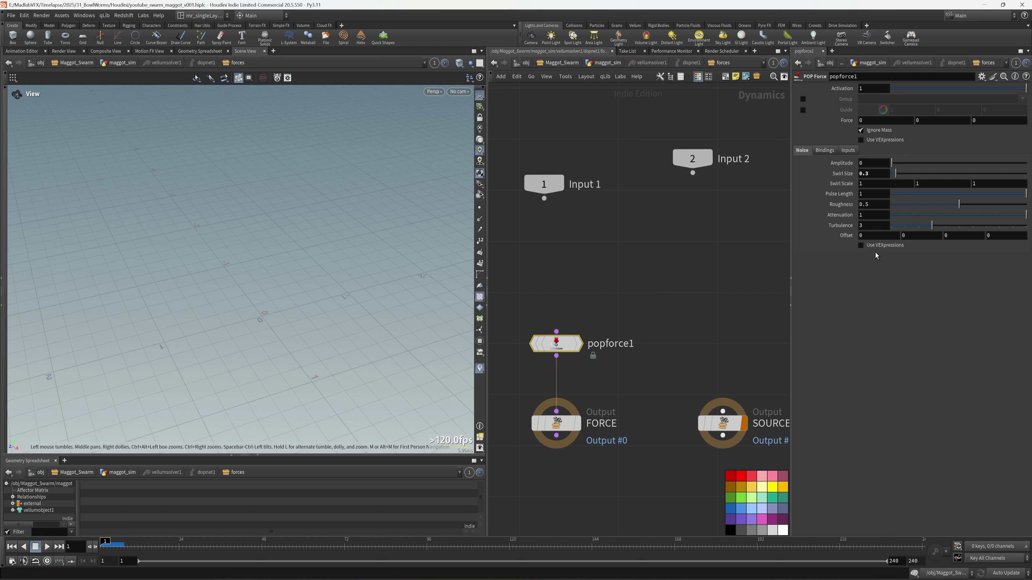
{"action": "left_click_drag", "start_coordinate": [867, 164], "coordinate": [849, 171]}
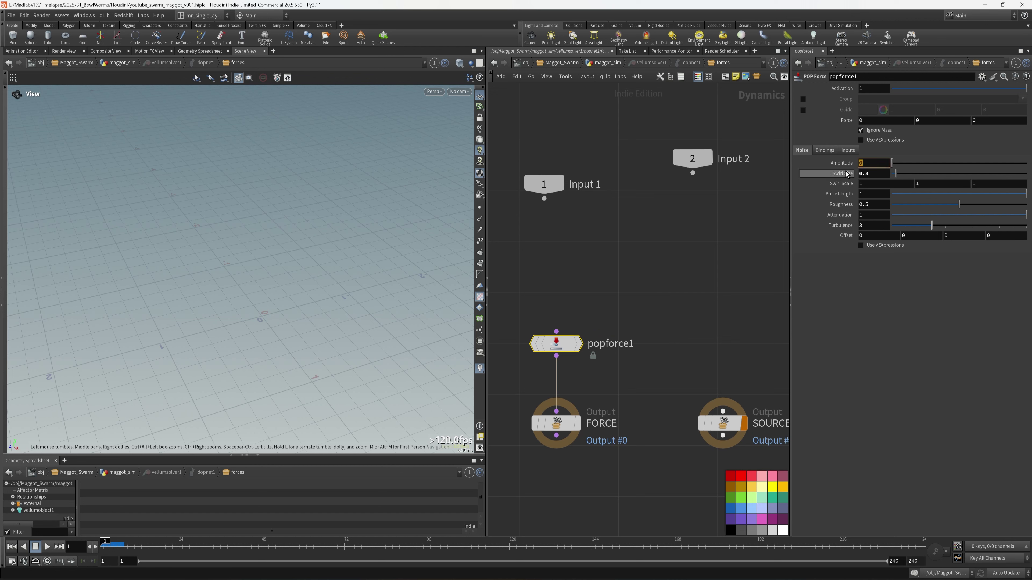
{"action": "left_click", "coordinate": [872, 163], "text": "alt"}
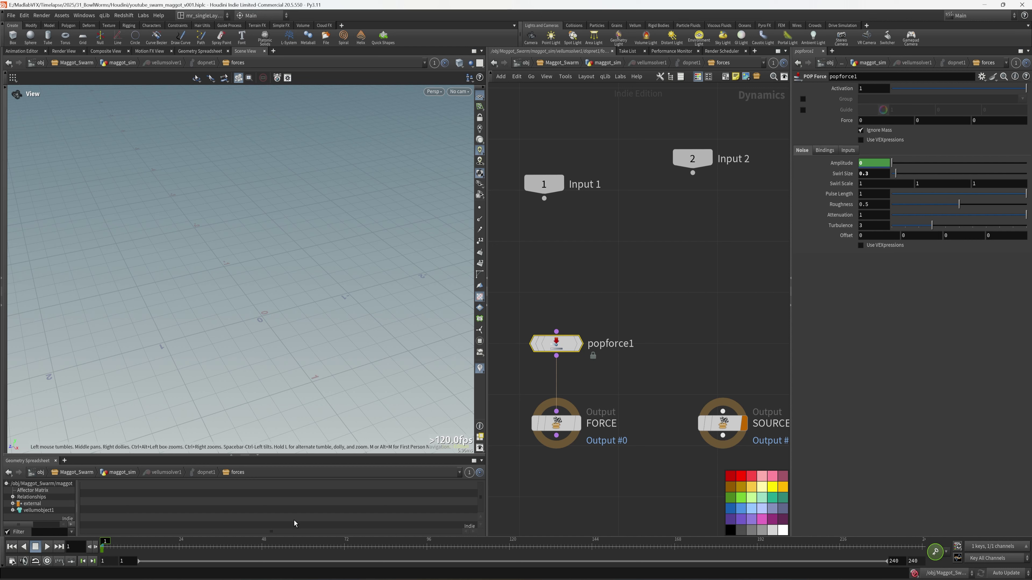
Key popforce1's noise amplitude at 0 again around frame 80 and at 40 on frame 90
{"action": "left_click", "coordinate": [386, 549]}
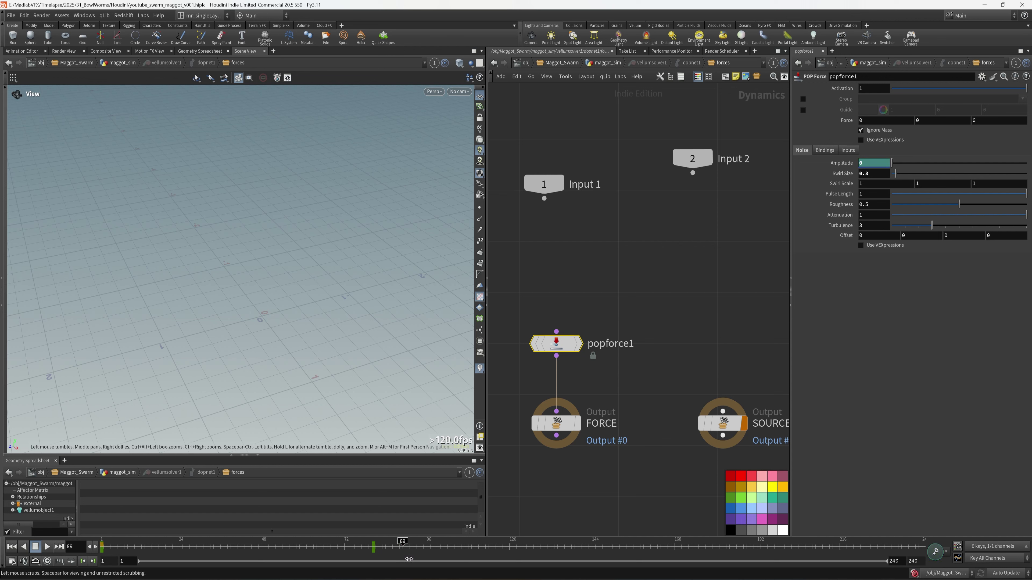
{"action": "type", "text": "40"}
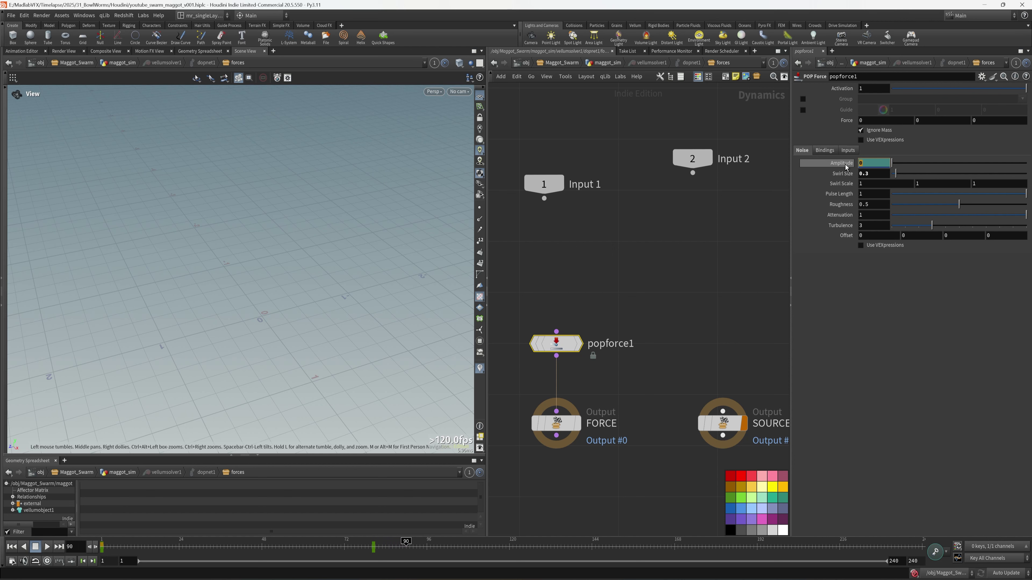
{"action": "key", "text": "Return"}
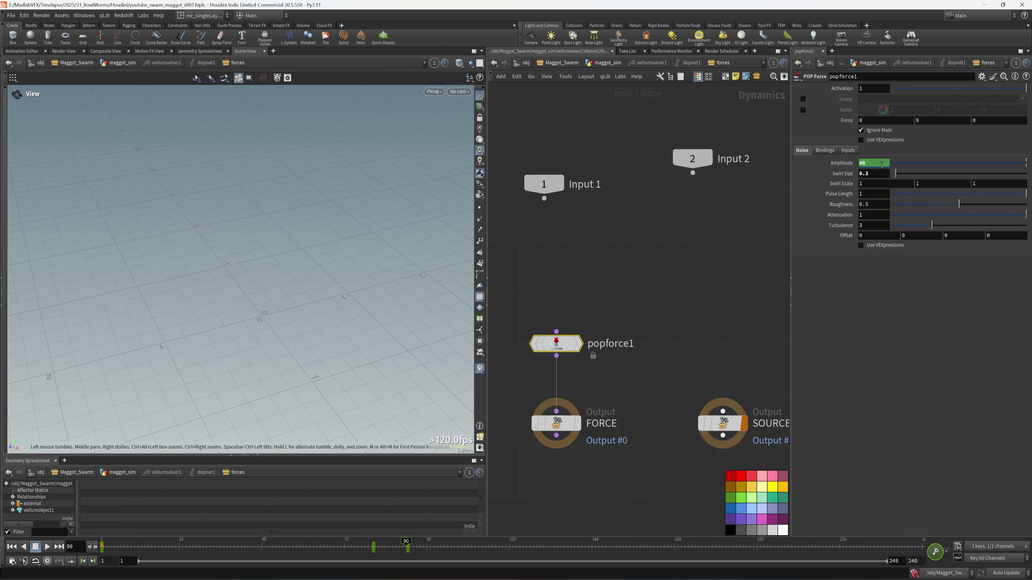
Return to the maggot_sim network, select cache_maggot_movement and save the scene
{"action": "key", "text": "u"}
{"action": "key", "text": "u"}
{"action": "key", "text": "u"}
{"action": "scroll", "coordinate": [628, 353], "scroll_direction": "down", "scroll_amount": 3}
{"action": "middle_click_drag", "start_coordinate": [671, 418], "coordinate": [684, 368]}
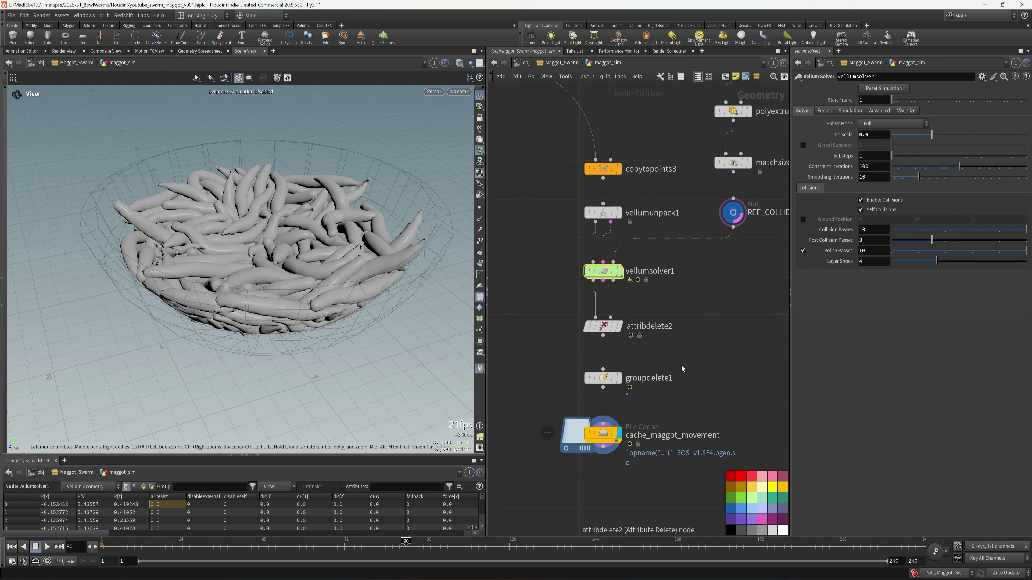
{"action": "left_click_drag", "start_coordinate": [700, 394], "coordinate": [579, 471]}
{"action": "scroll", "coordinate": [325, 309], "scroll_direction": "down", "scroll_amount": 2}
{"action": "left_click_drag", "start_coordinate": [333, 301], "coordinate": [317, 321]}
{"action": "key", "text": "ctrl+s"}
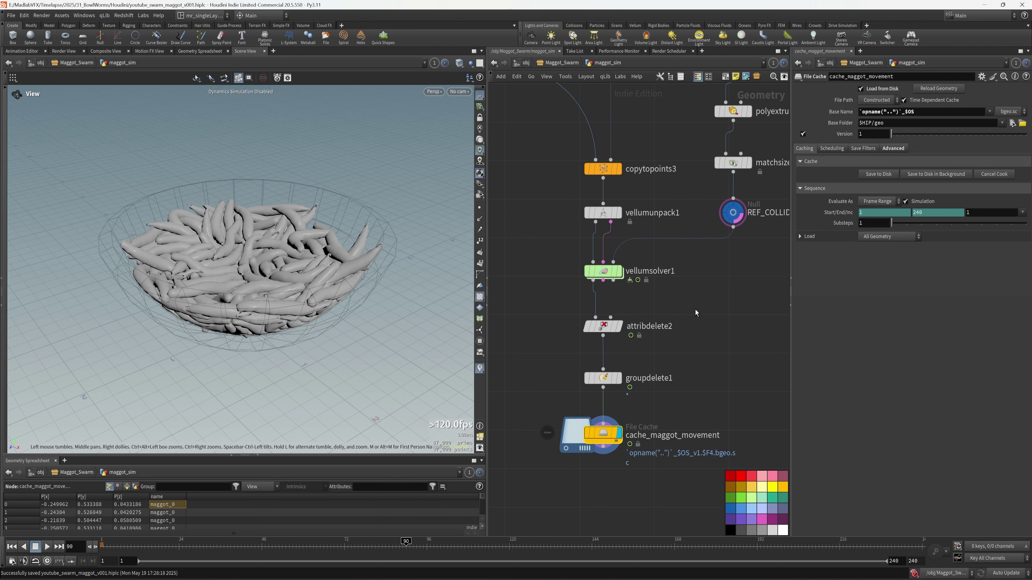
Enable the ground position on vellumsolver1 at 0, 0, 0 and look over the maggots in the bowl
{"action": "middle_click_drag", "start_coordinate": [695, 310], "coordinate": [689, 384]}
{"action": "left_click", "coordinate": [598, 346]}
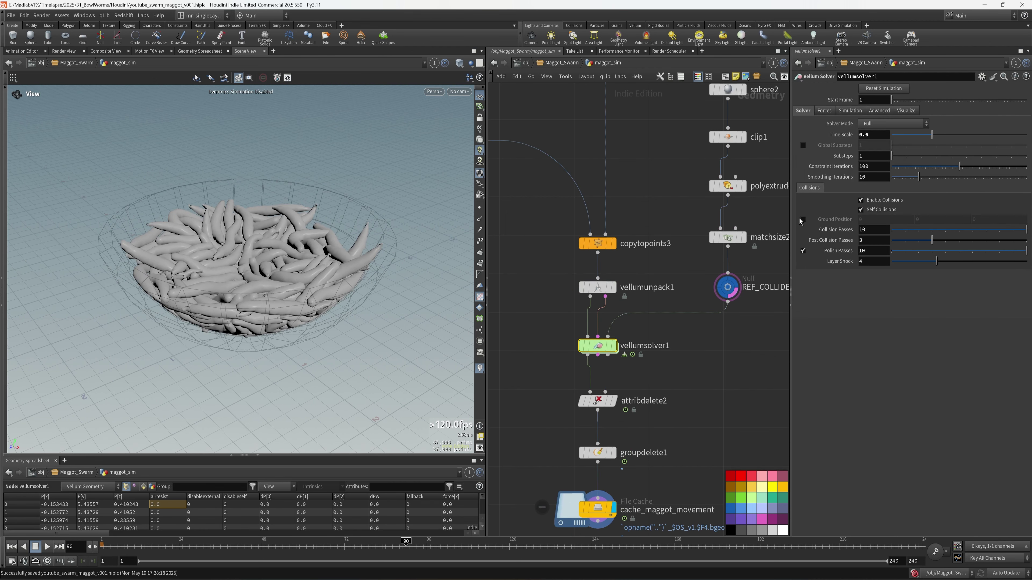
{"action": "left_click", "coordinate": [803, 221]}
{"action": "left_click_drag", "start_coordinate": [354, 281], "coordinate": [416, 304]}
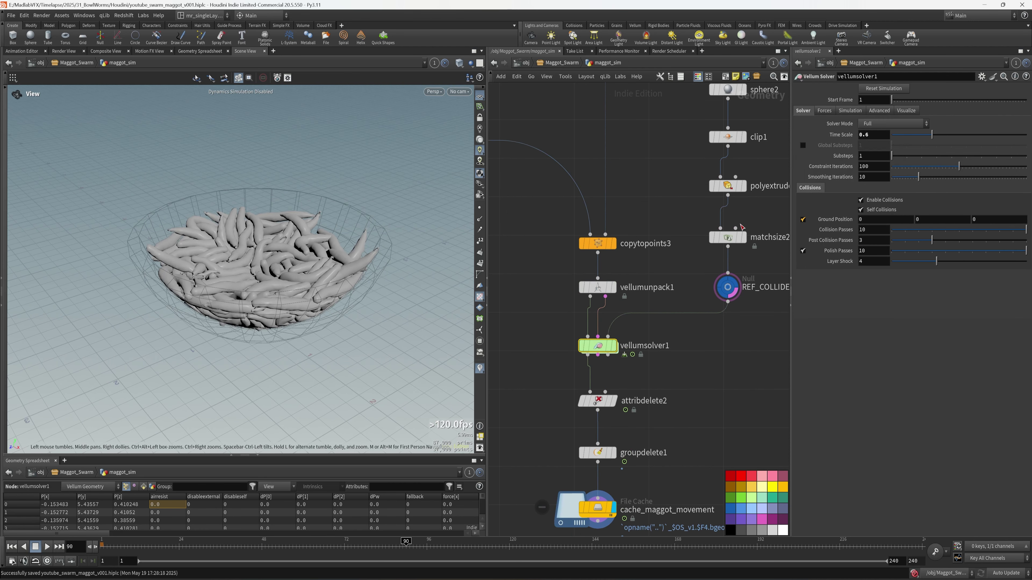
{"action": "left_click_drag", "start_coordinate": [279, 296], "coordinate": [316, 302]}
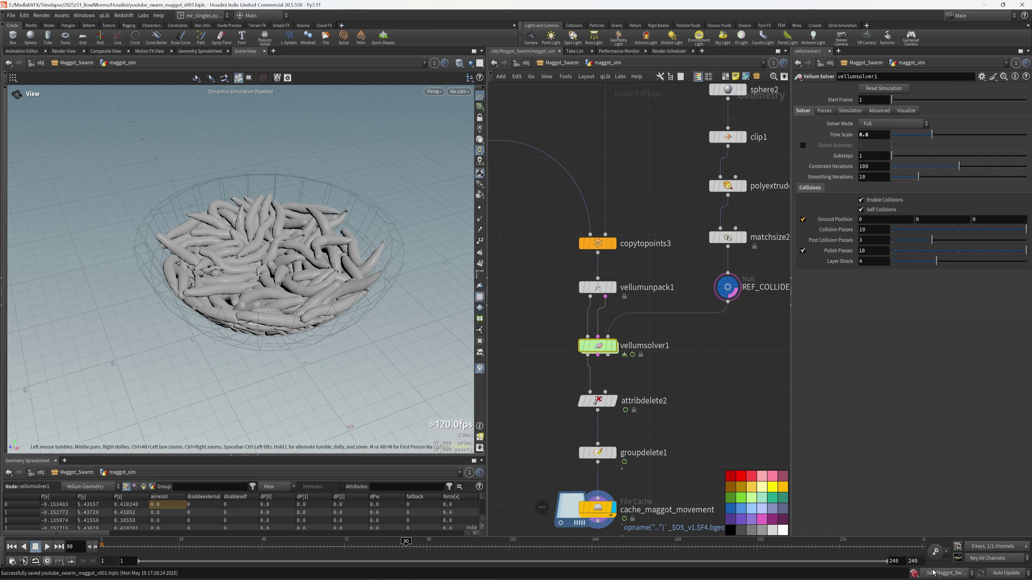
Review the flipbook of the maggots falling into the bowl, and minimise its MPlay window
{"action": "middle_click_drag", "start_coordinate": [657, 451], "coordinate": [681, 414]}
{"action": "left_click", "coordinate": [586, 467]}
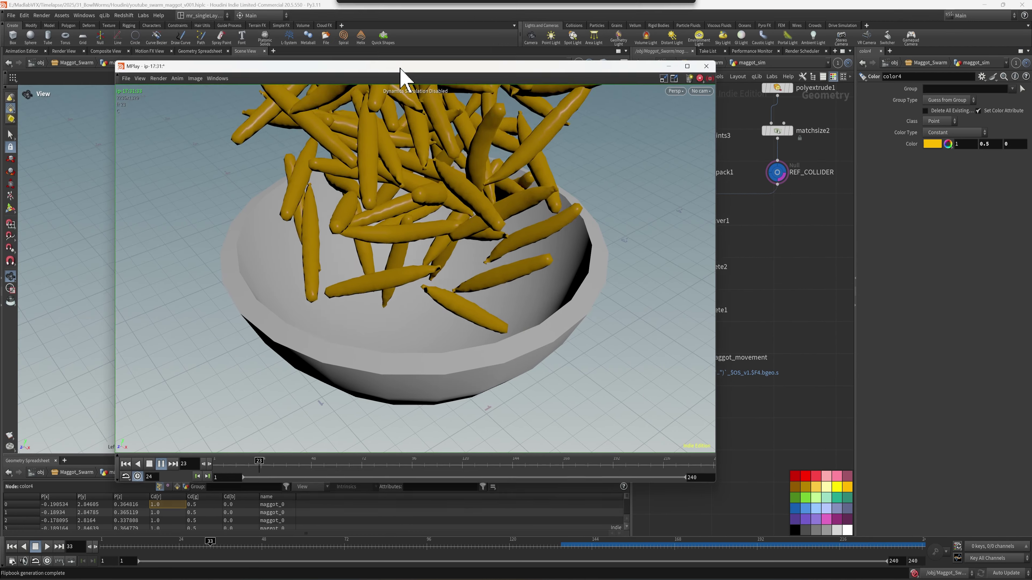
{"action": "left_click_drag", "start_coordinate": [400, 69], "coordinate": [406, 71]}
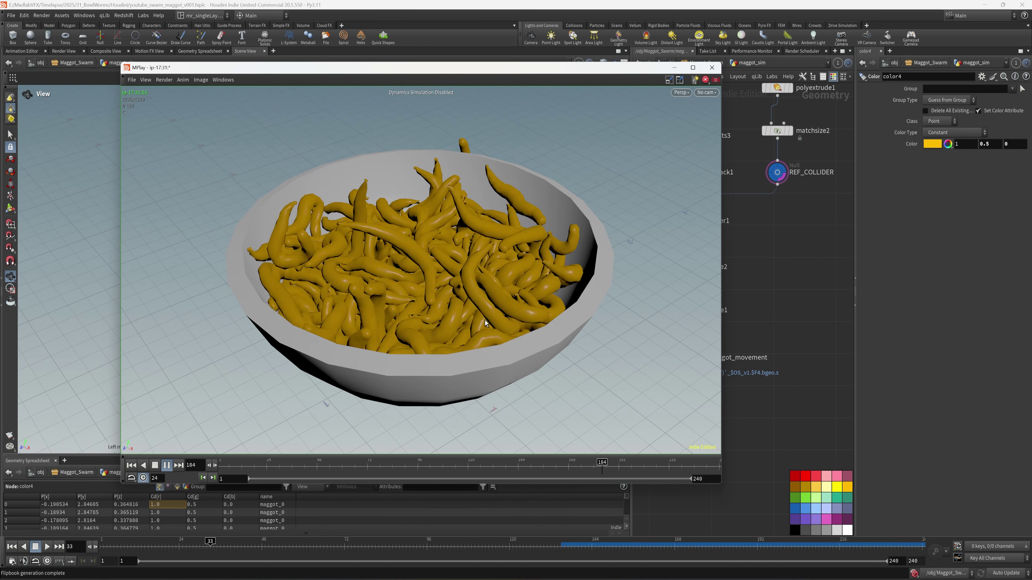
{"action": "left_click", "coordinate": [674, 68]}
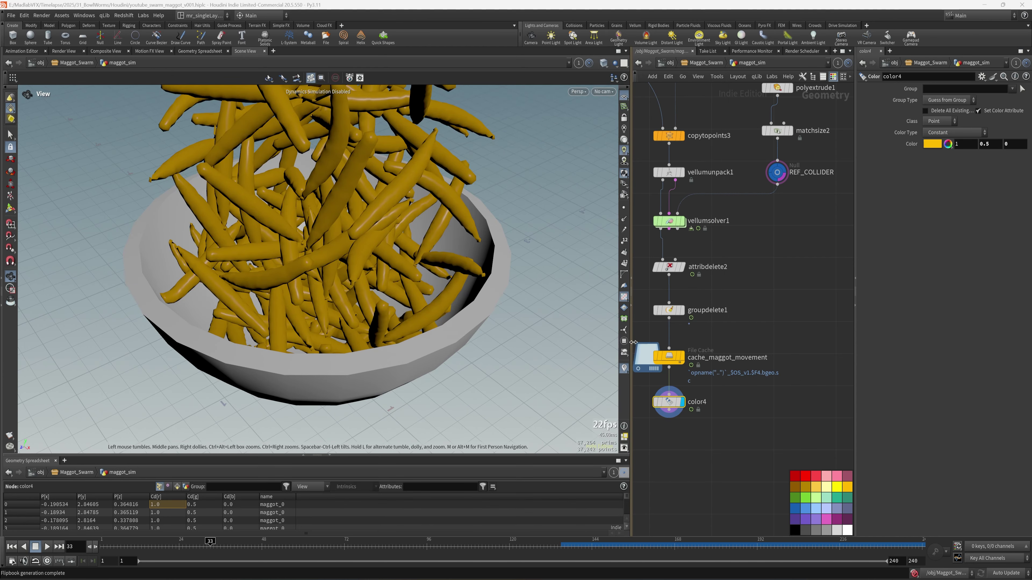
Widen the network editor by narrowing the 3D viewport, and save the scene
{"action": "left_click_drag", "start_coordinate": [631, 301], "coordinate": [350, 303]}
{"action": "scroll", "coordinate": [488, 407], "scroll_direction": "up", "scroll_amount": 3}
{"action": "key", "text": "ctrl+s"}
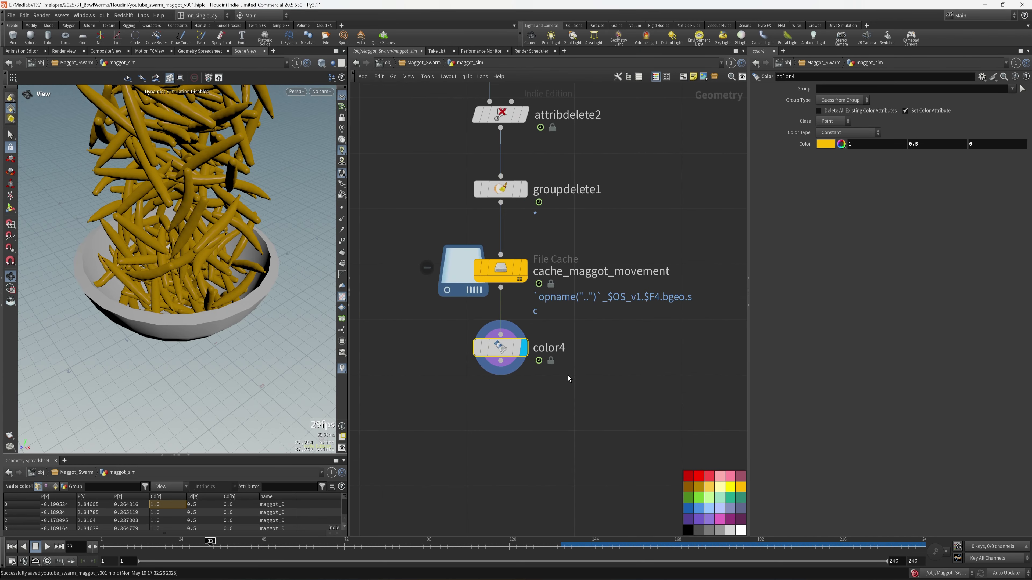
Add a Point Deform node in the free space below color4
{"action": "left_click_drag", "start_coordinate": [609, 398], "coordinate": [448, 326]}
{"action": "middle_click_drag", "start_coordinate": [552, 415], "coordinate": [575, 360]}
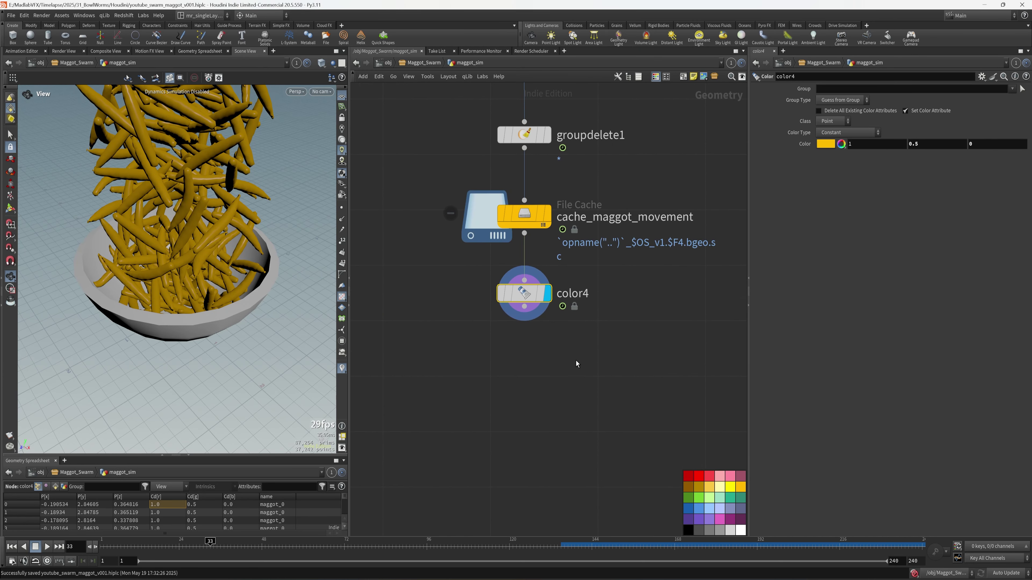
{"action": "middle_click_drag", "start_coordinate": [650, 345], "coordinate": [646, 387]}
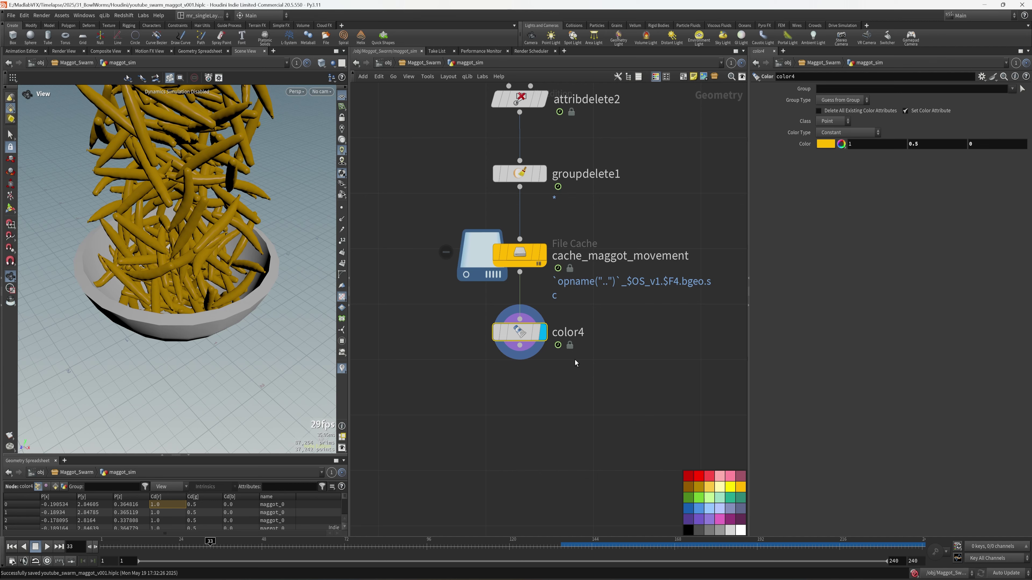
{"action": "middle_click_drag", "start_coordinate": [574, 360], "coordinate": [592, 390]}
{"action": "key", "text": "Tab"}
{"action": "type", "text": "po"}
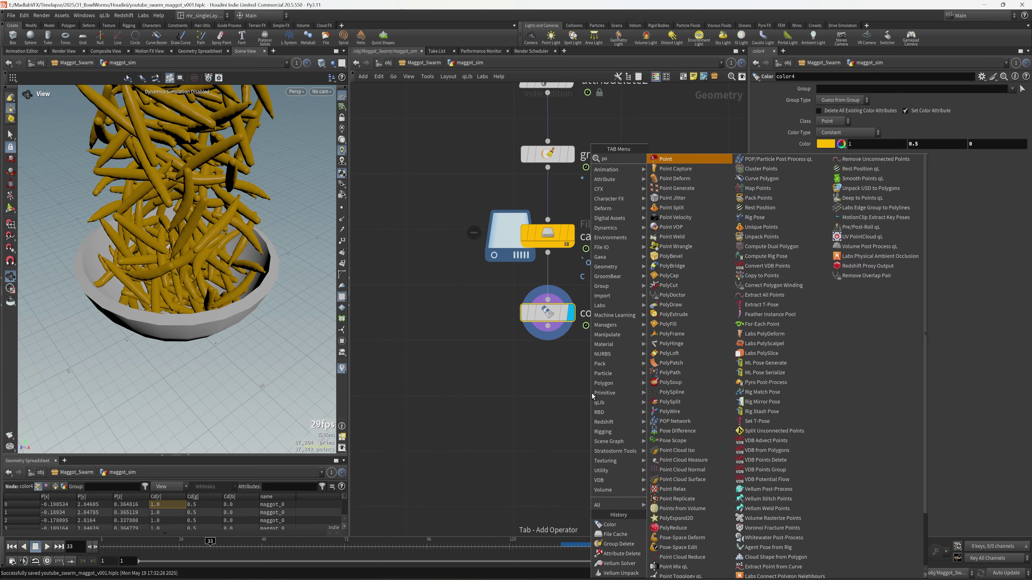
{"action": "left_click", "coordinate": [676, 188]}
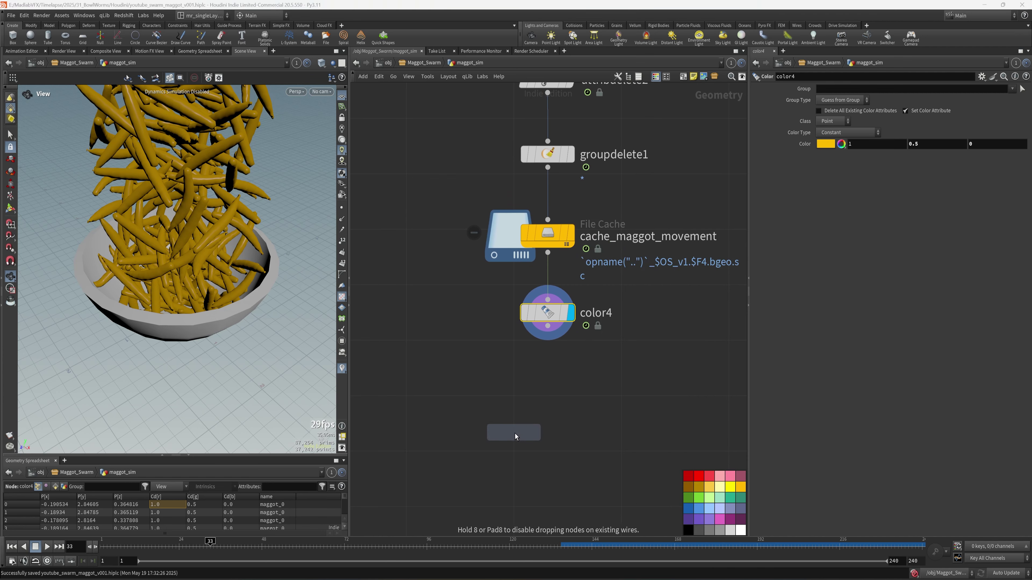
{"action": "left_click", "coordinate": [514, 437]}
Place a Time Shift node between color4 and the Point Deform, and feed it from color4
{"action": "middle_click_drag", "start_coordinate": [516, 431], "coordinate": [535, 409]}
{"action": "key", "text": "Tab"}
{"action": "type", "text": "tim"}
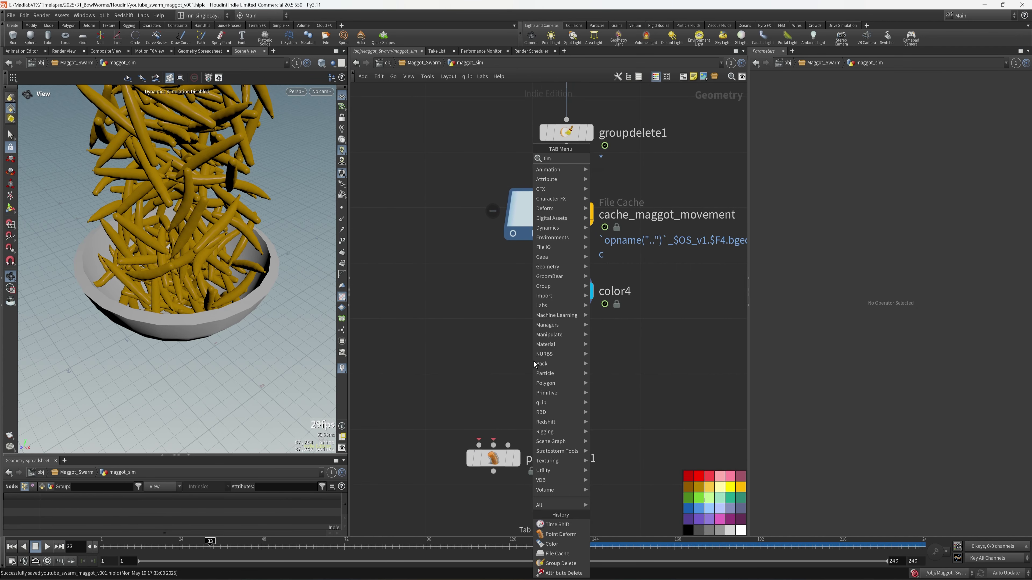
{"action": "key", "text": "Down"}
{"action": "key", "text": "Return"}
{"action": "left_click", "coordinate": [505, 375]}
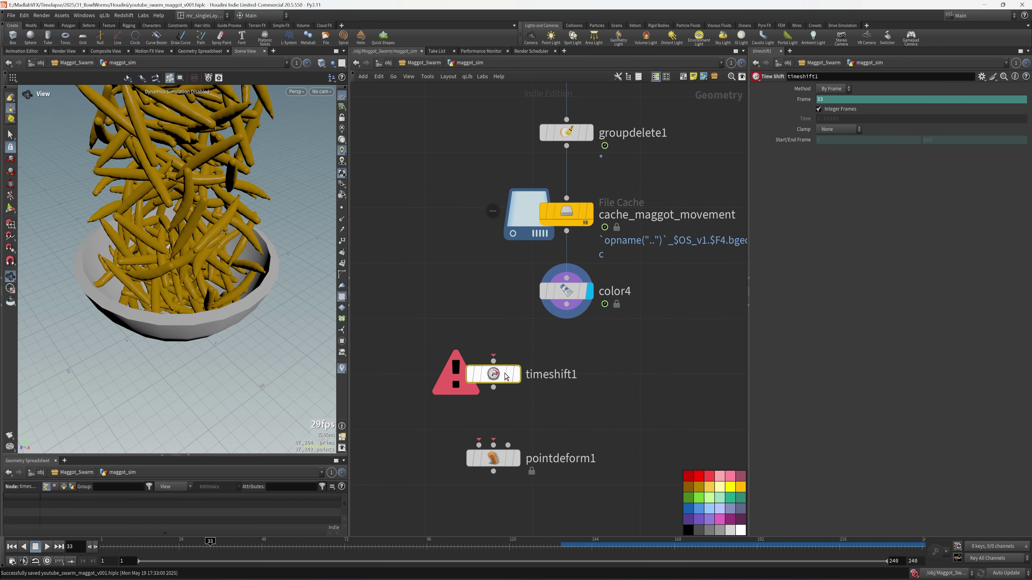
{"action": "left_click_drag", "start_coordinate": [566, 317], "coordinate": [493, 361]}
Connect the Time Shift output to the second input of the Point Deform
{"action": "left_click", "coordinate": [629, 299]}
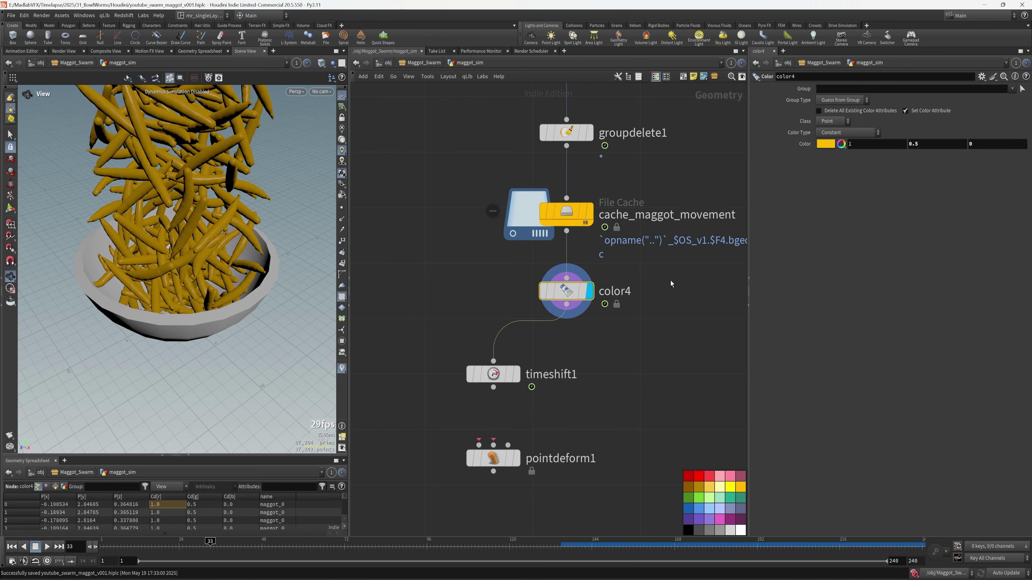
{"action": "middle_click_drag", "start_coordinate": [626, 316], "coordinate": [607, 316]}
{"action": "left_click", "coordinate": [474, 386]}
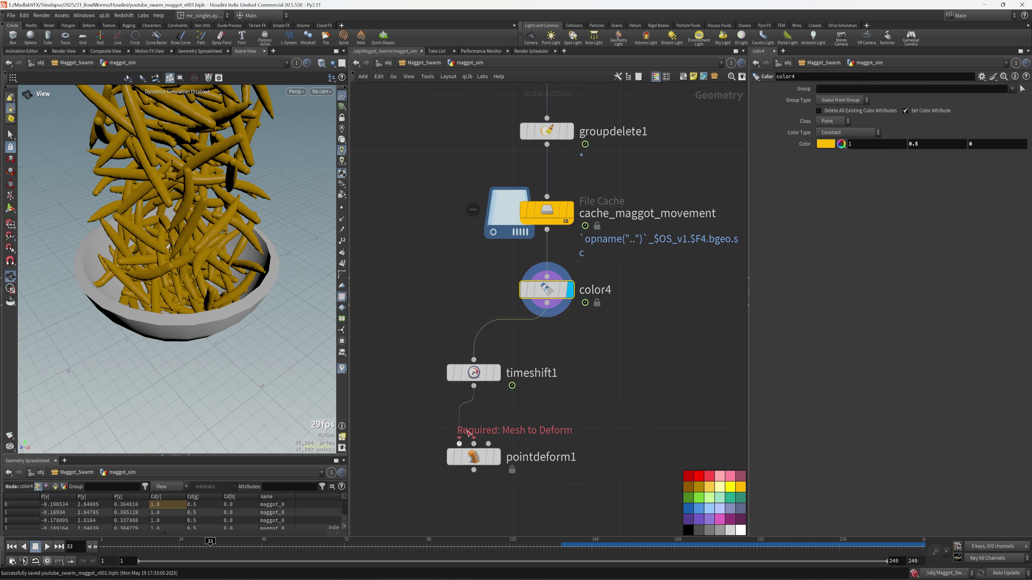
{"action": "left_click", "coordinate": [473, 444]}
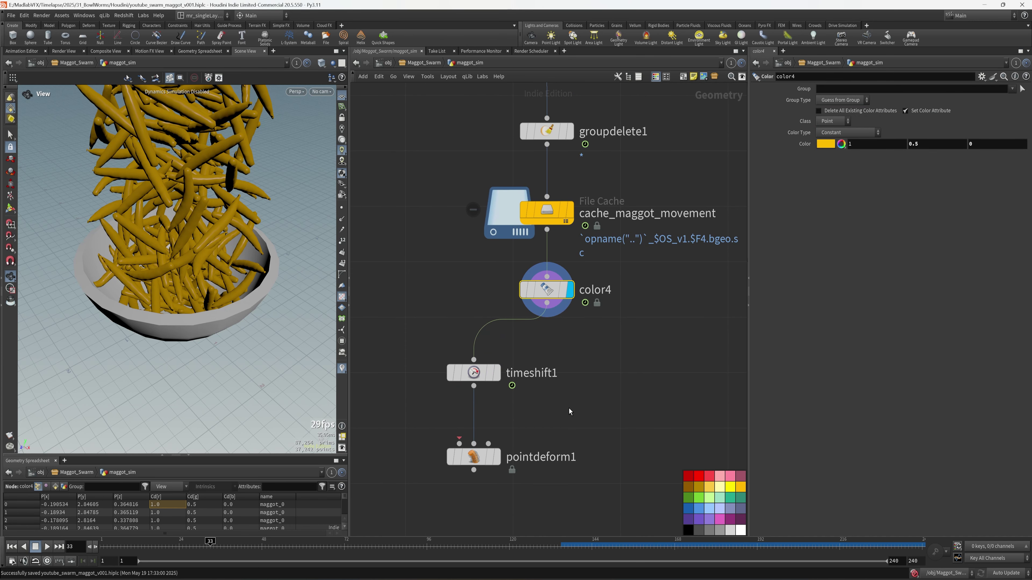
Remove the frame expression on timeshift1 and set its frame to 1
{"action": "left_click", "coordinate": [463, 372]}
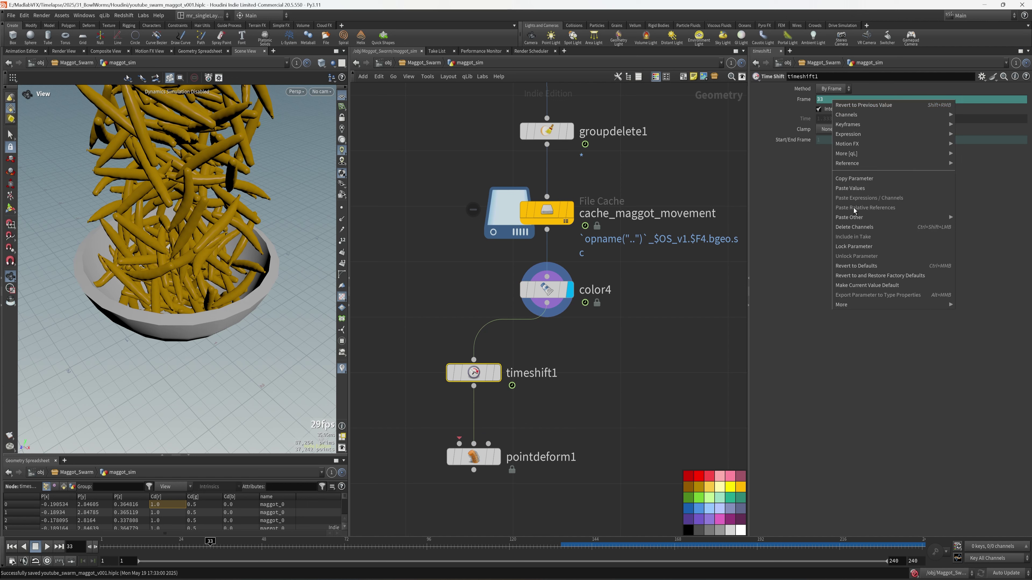
{"action": "type", "text": "1"}
{"action": "key", "text": "Return"}
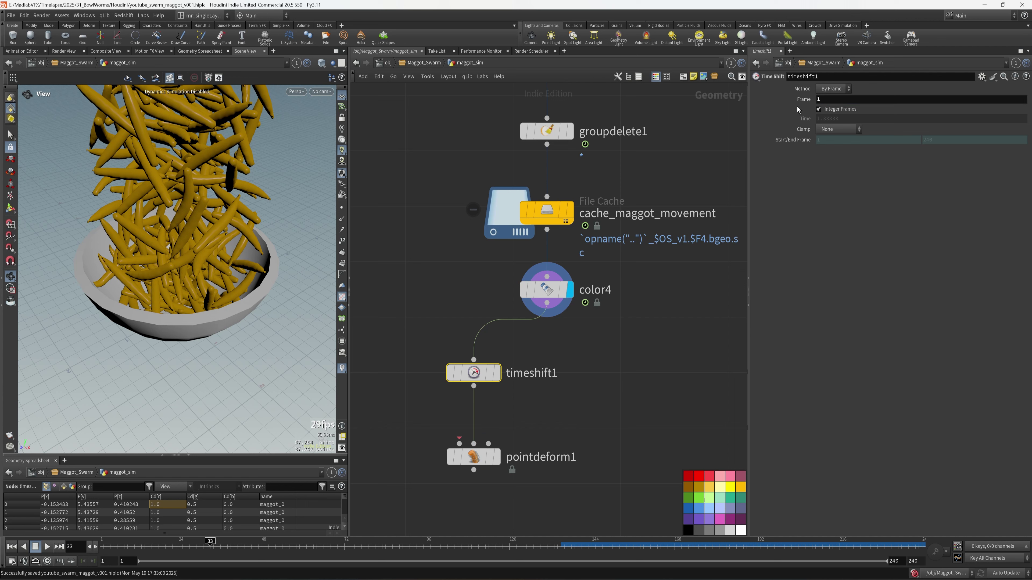
Connect color4 to the third input of pointdeform1 and make pointdeform1 the displayed node
{"action": "left_click_drag", "start_coordinate": [474, 456], "coordinate": [522, 470]}
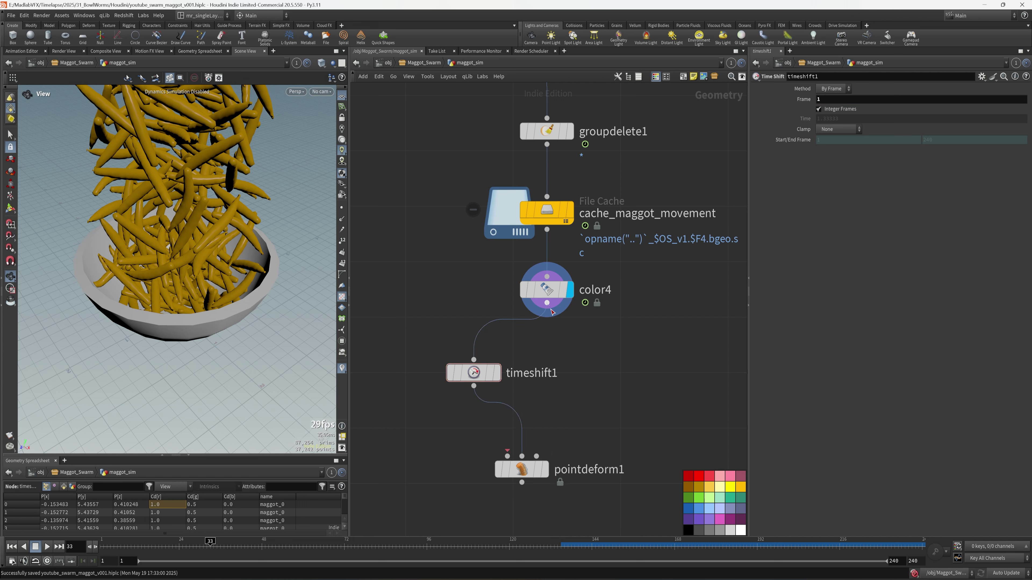
{"action": "left_click_drag", "start_coordinate": [552, 311], "coordinate": [536, 456]}
{"action": "left_click", "coordinate": [544, 469]}
{"action": "scroll", "coordinate": [615, 389], "scroll_direction": "down", "scroll_amount": 1}
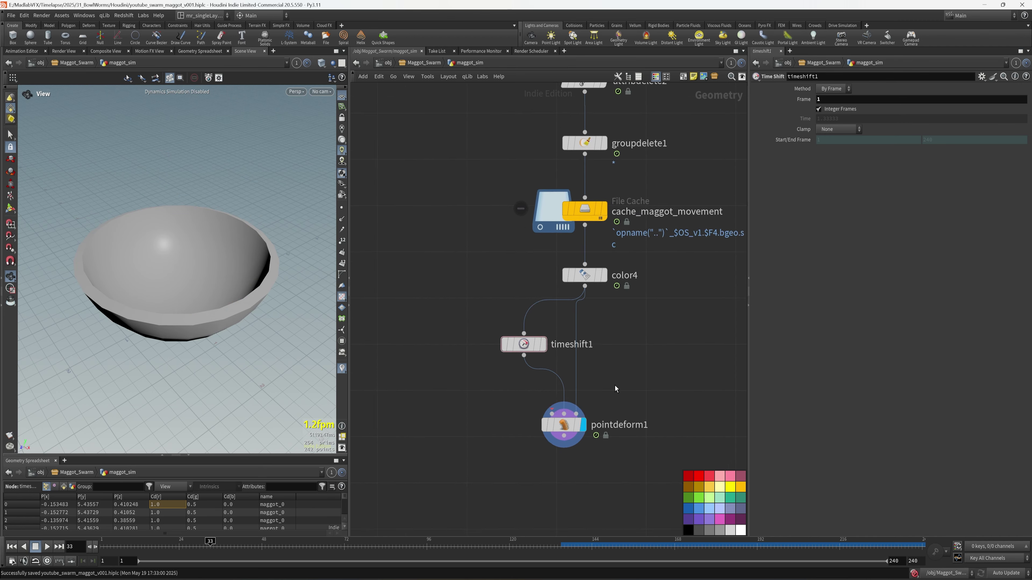
Save the scene and shift pointdeform1 to sit under timeshift1
{"action": "scroll", "coordinate": [615, 389], "scroll_direction": "down", "scroll_amount": 1}
{"action": "middle_click_drag", "start_coordinate": [666, 405], "coordinate": [685, 369]}
{"action": "key", "text": "ctrl+s"}
{"action": "left_click_drag", "start_coordinate": [591, 384], "coordinate": [550, 388]}
Add an Object Merge node in the empty area beside timeshift1
{"action": "middle_click_drag", "start_coordinate": [467, 381], "coordinate": [540, 434]}
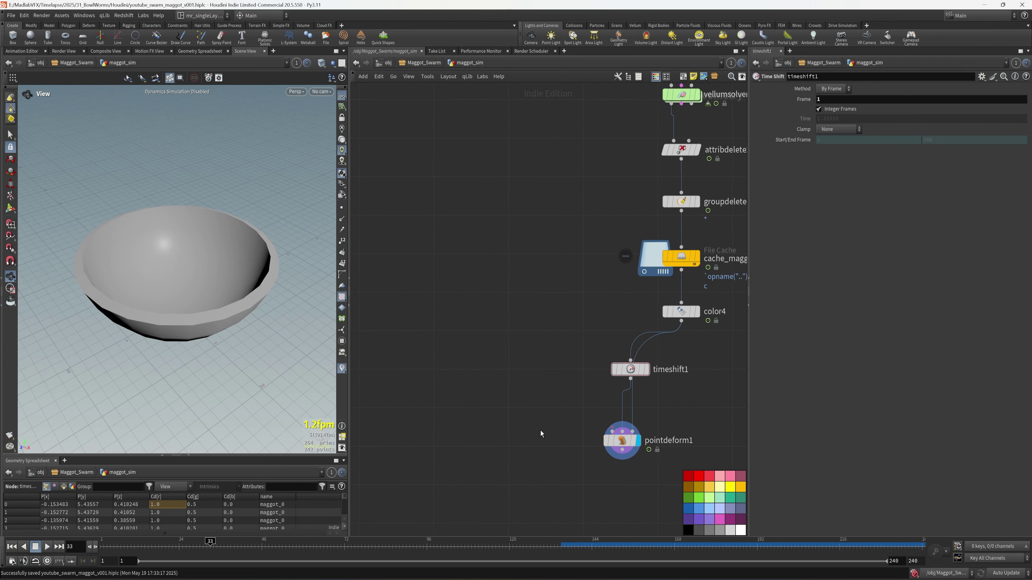
{"action": "key", "text": "Tab"}
{"action": "type", "text": "obj"}
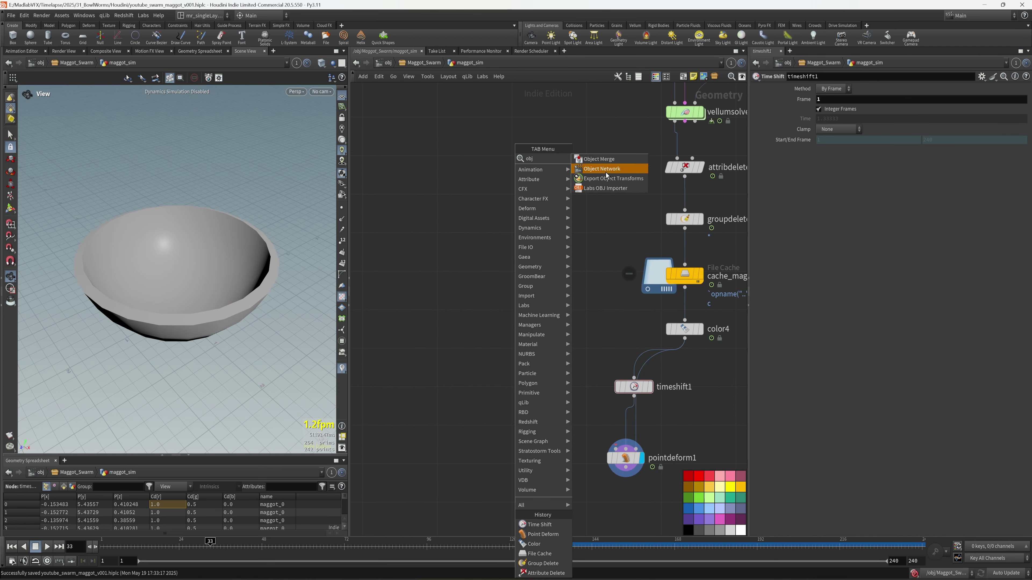
{"action": "key", "text": "Escape"}
{"action": "key", "text": "Tab"}
{"action": "type", "text": "obj"}
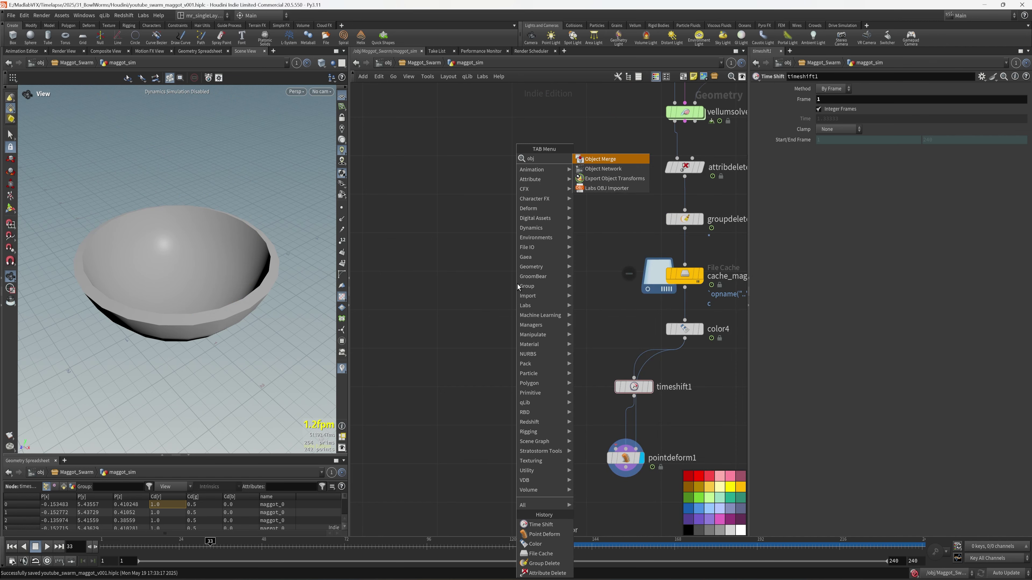
{"action": "left_click", "coordinate": [585, 160]}
{"action": "left_click", "coordinate": [507, 369]}
Copy the REF_HIGH_POLY_MAGGOT null located below copytopoints2
{"action": "scroll", "coordinate": [548, 302], "scroll_direction": "down", "scroll_amount": 3}
{"action": "middle_click_drag", "start_coordinate": [555, 156], "coordinate": [486, 402]}
{"action": "middle_click_drag", "start_coordinate": [511, 222], "coordinate": [571, 400]}
{"action": "scroll", "coordinate": [571, 400], "scroll_direction": "up", "scroll_amount": 5}
{"action": "left_click", "coordinate": [561, 363]}
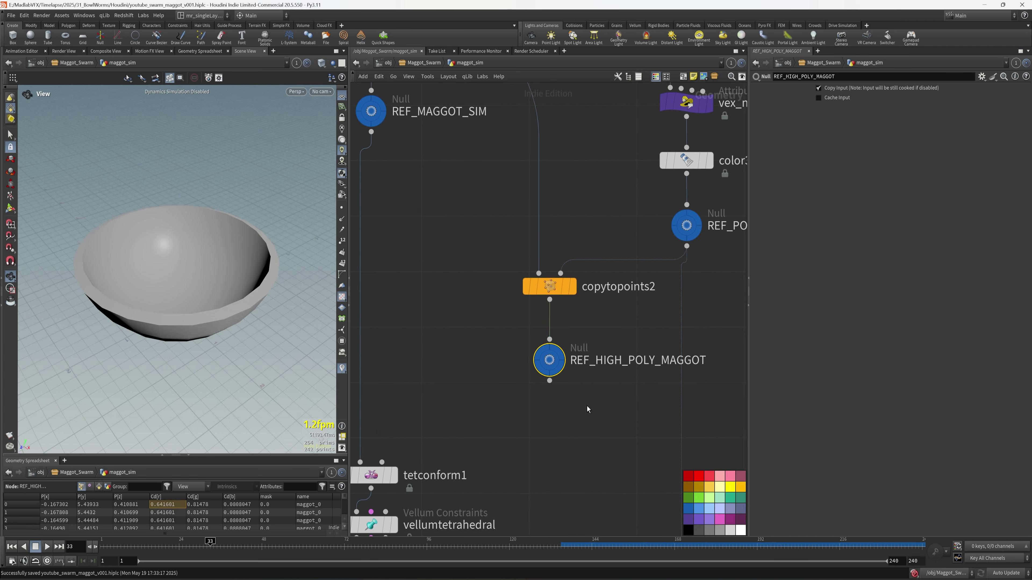
{"action": "key", "text": "ctrl+c"}
Set Object 1 of object_merge1 to the relative path ../REF_HIGH_POLY_MAGGOT
{"action": "scroll", "coordinate": [601, 410], "scroll_direction": "down", "scroll_amount": 4}
{"action": "middle_click_drag", "start_coordinate": [585, 520], "coordinate": [621, 122]}
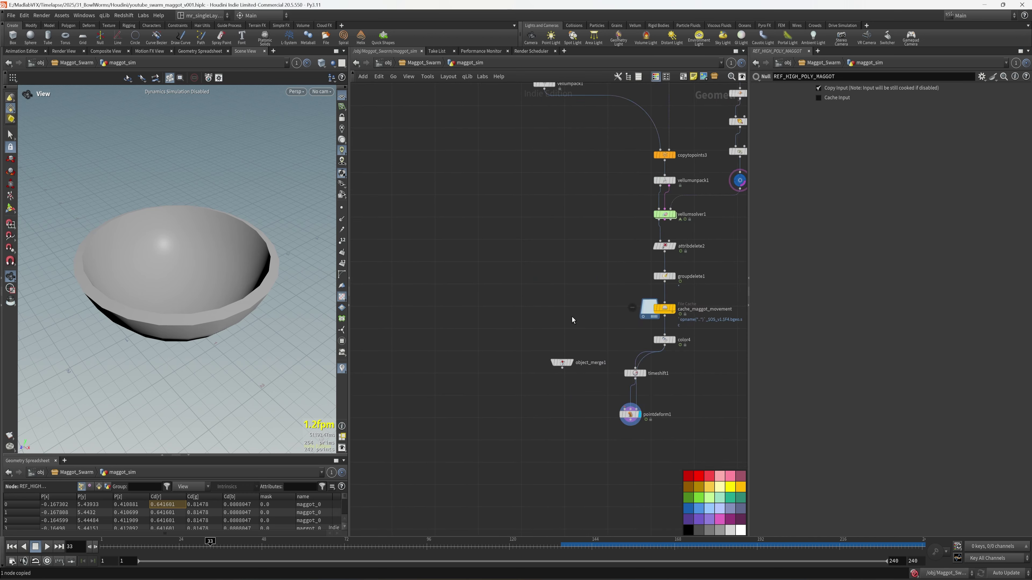
{"action": "middle_click_drag", "start_coordinate": [569, 346], "coordinate": [513, 253]}
{"action": "scroll", "coordinate": [512, 253], "scroll_direction": "up", "scroll_amount": 4}
{"action": "middle_click_drag", "start_coordinate": [589, 422], "coordinate": [567, 399]}
{"action": "left_click", "coordinate": [467, 268]}
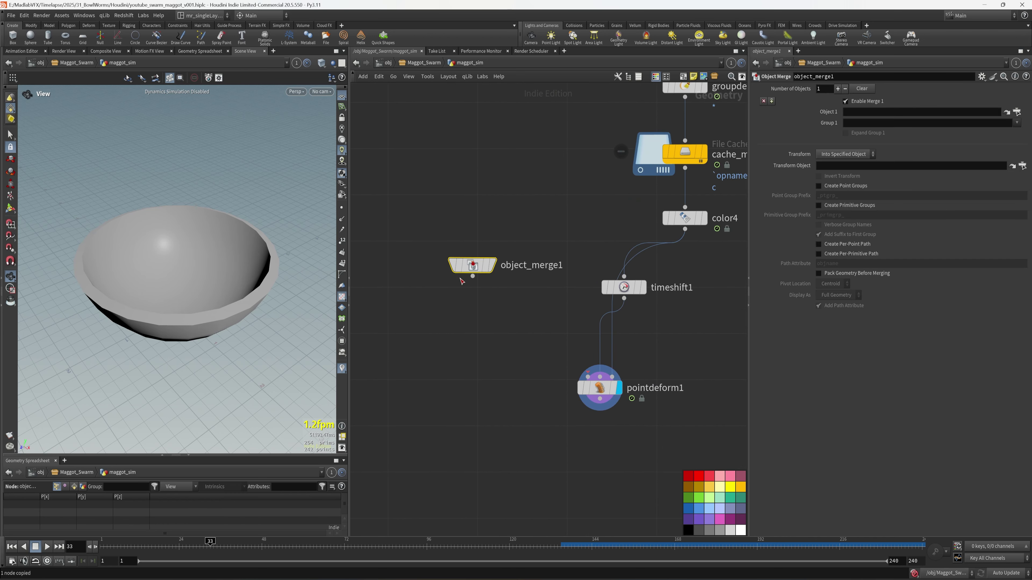
{"action": "left_click", "coordinate": [882, 113]}
{"action": "key", "text": "ctrl+v"}
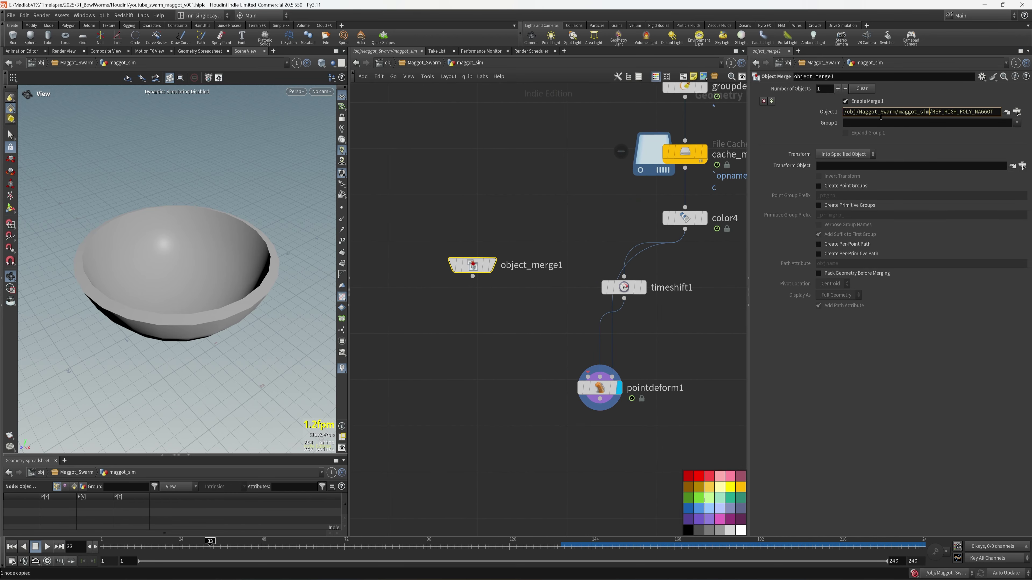
{"action": "key", "text": "ctrl+shift+Left"}
{"action": "key", "text": "ctrl+shift+Left"}
{"action": "type", "text": ".."}
{"action": "key", "text": "Return"}
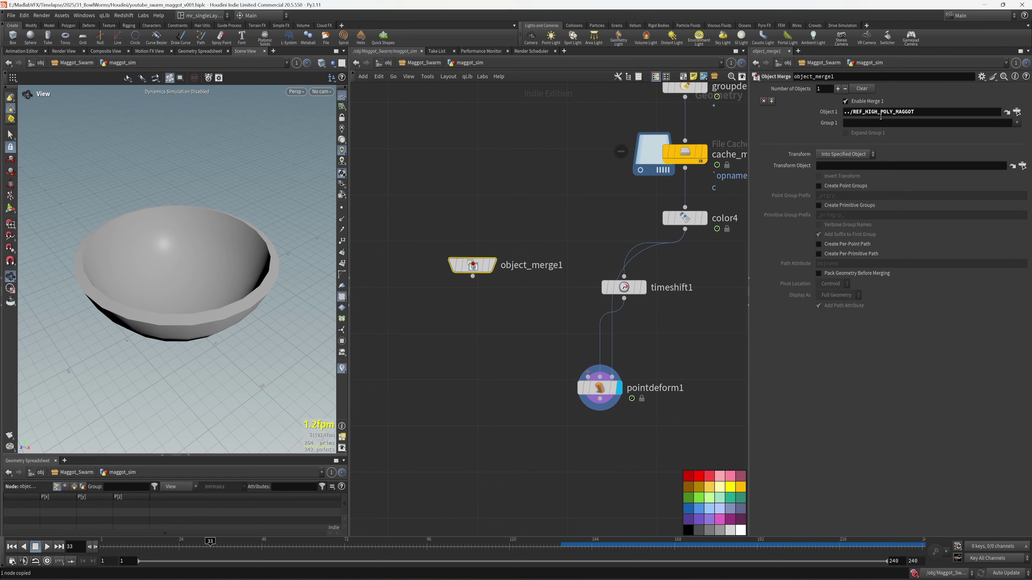
Add a Rest Position node below object_merge1, fed by its output
{"action": "middle_click_drag", "start_coordinate": [530, 336], "coordinate": [538, 344]}
{"action": "key", "text": "Tab"}
{"action": "type", "text": "res"}
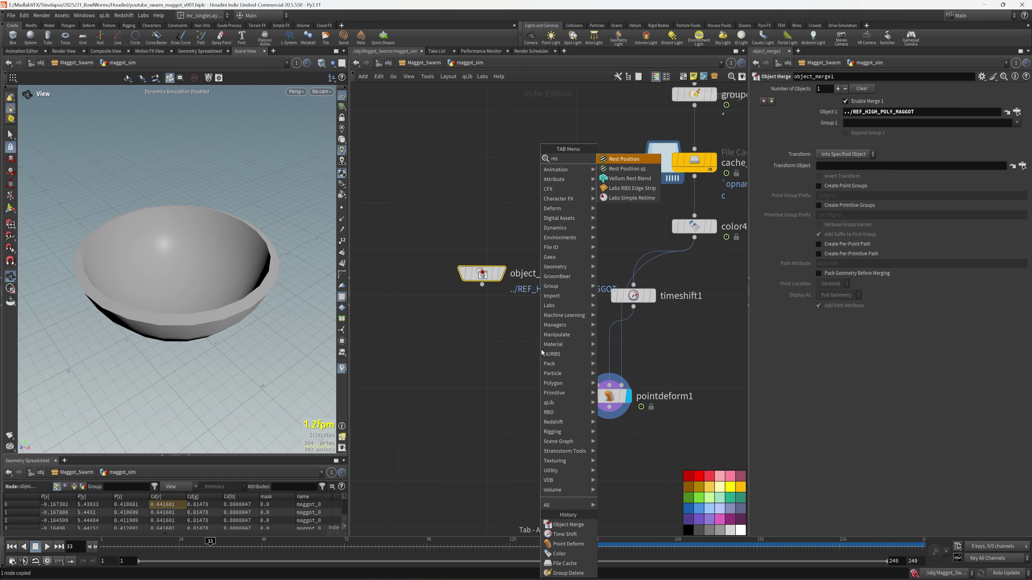
{"action": "left_click", "coordinate": [636, 163]}
{"action": "left_click", "coordinate": [482, 340]}
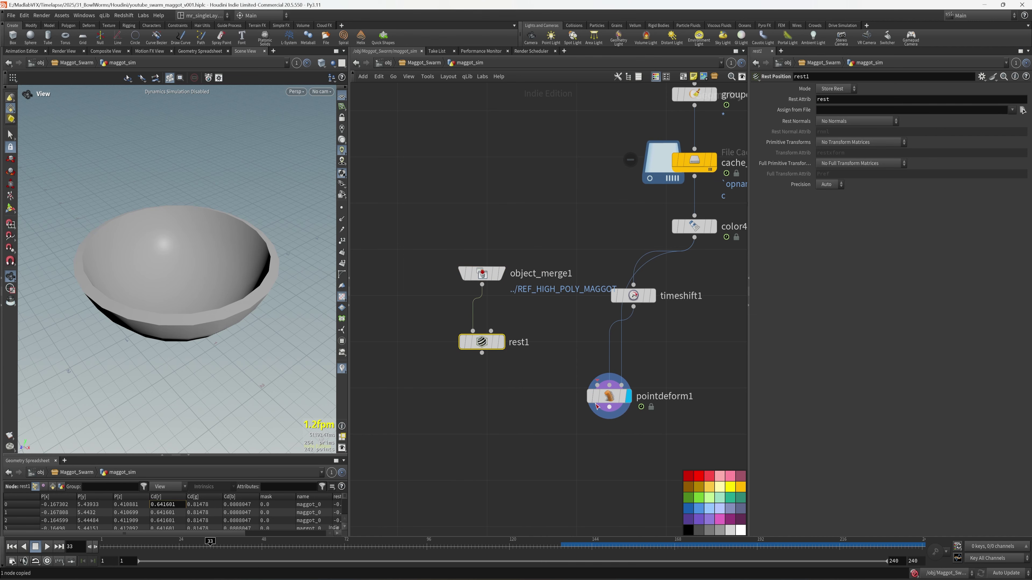
Add an Attribute Promote node below rest1, connect rest1 to it and display its result
{"action": "left_click_drag", "start_coordinate": [596, 403], "coordinate": [580, 463]}
{"action": "middle_click_drag", "start_coordinate": [475, 425], "coordinate": [484, 427]}
{"action": "key", "text": "Tab"}
{"action": "type", "text": "prmo"}
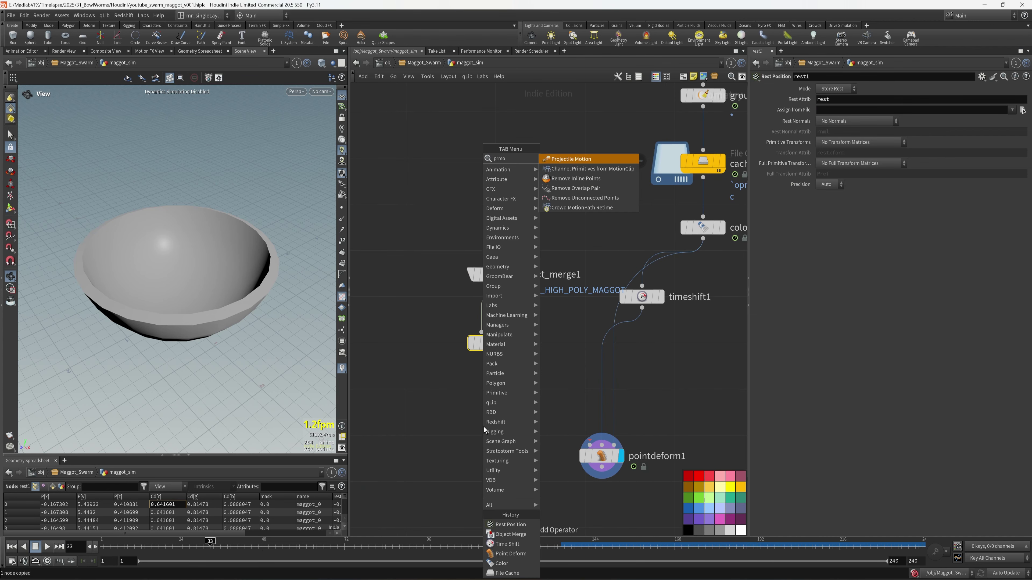
{"action": "key", "text": "Escape"}
{"action": "key", "text": "Tab"}
{"action": "type", "text": "promo"}
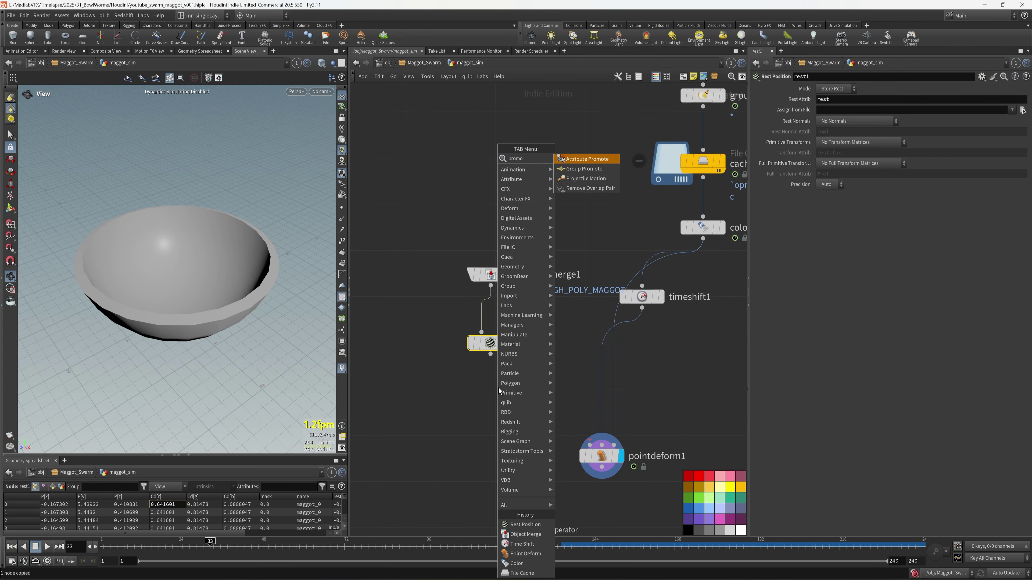
{"action": "left_click", "coordinate": [599, 161]}
{"action": "left_click", "coordinate": [491, 403]}
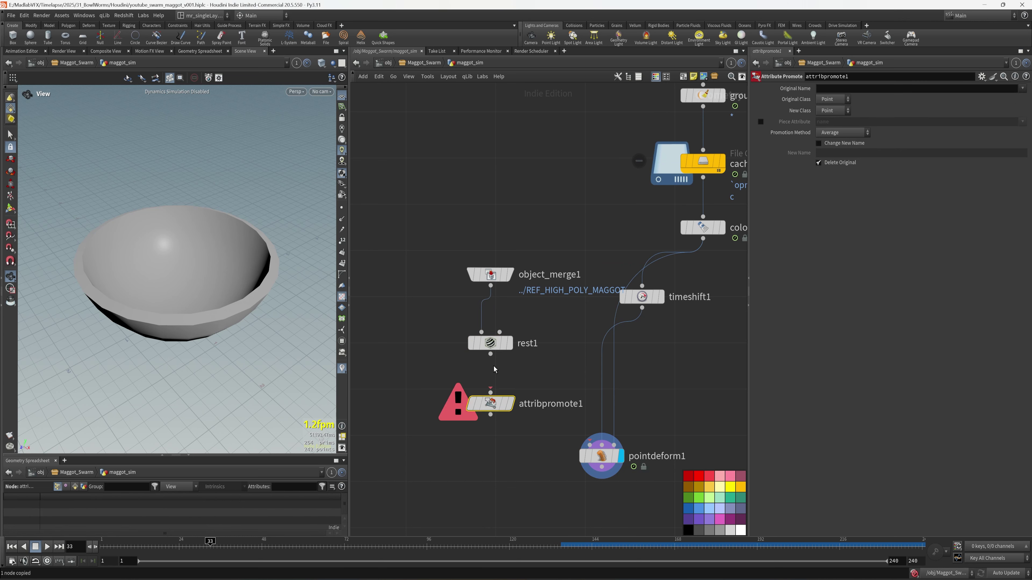
{"action": "left_click_drag", "start_coordinate": [490, 355], "coordinate": [490, 390]}
{"action": "left_click", "coordinate": [509, 403]}
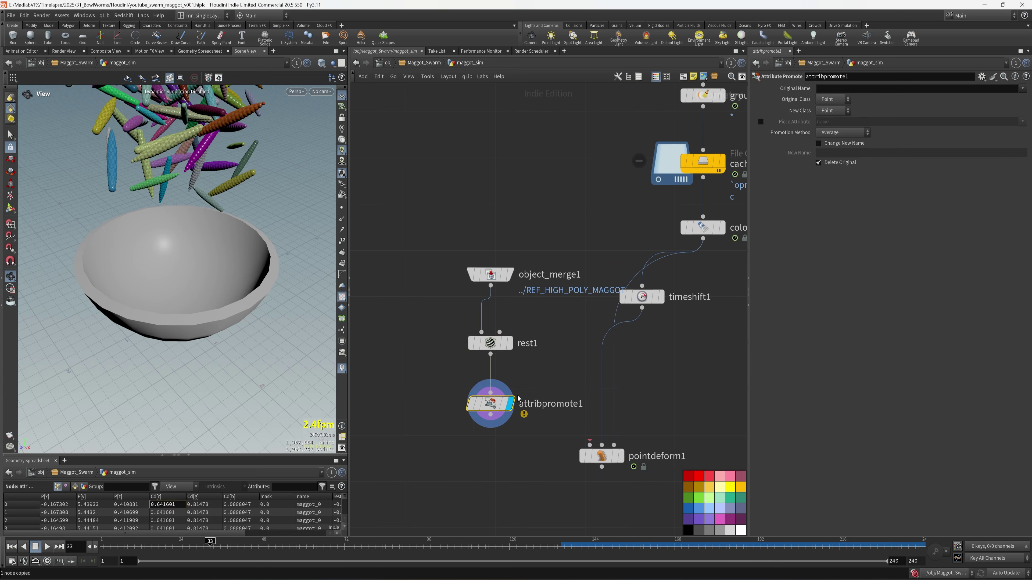
Set attribpromote1 to promote the rest attribute from Point to Vertex class
{"action": "left_click", "coordinate": [490, 344]}
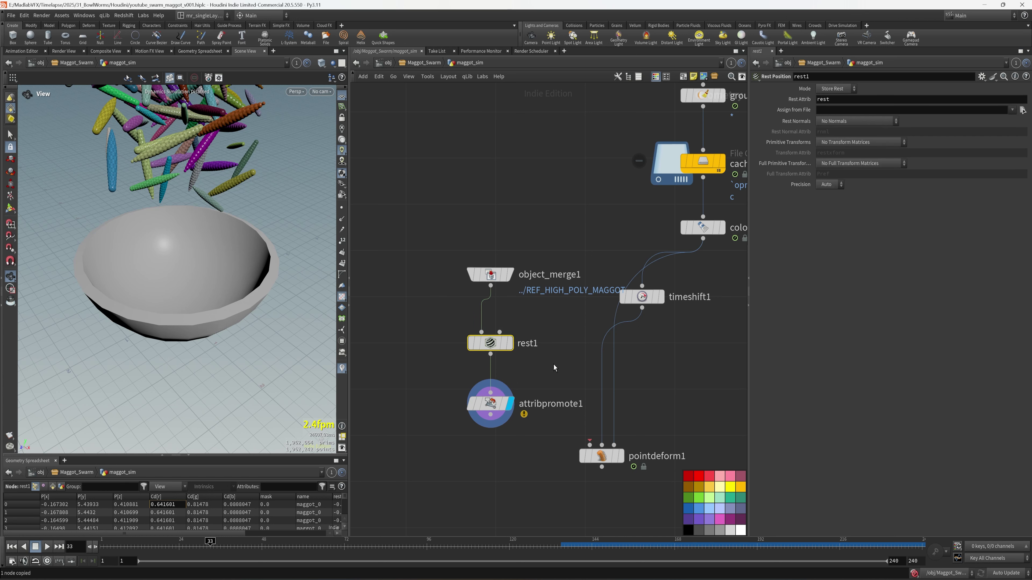
{"action": "left_click", "coordinate": [492, 404]}
{"action": "left_click", "coordinate": [857, 89]}
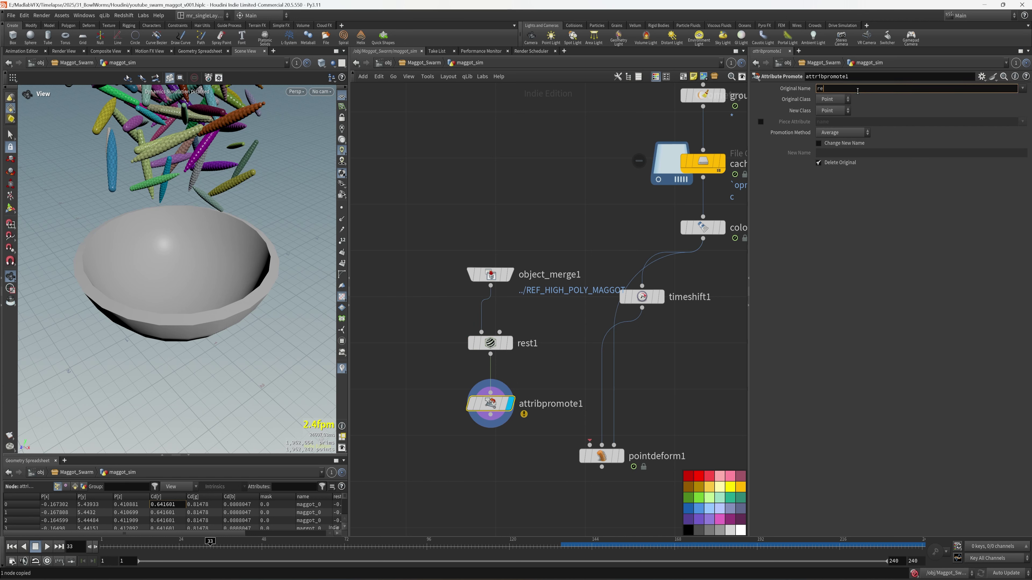
{"action": "type", "text": "rest"}
{"action": "key", "text": "Return"}
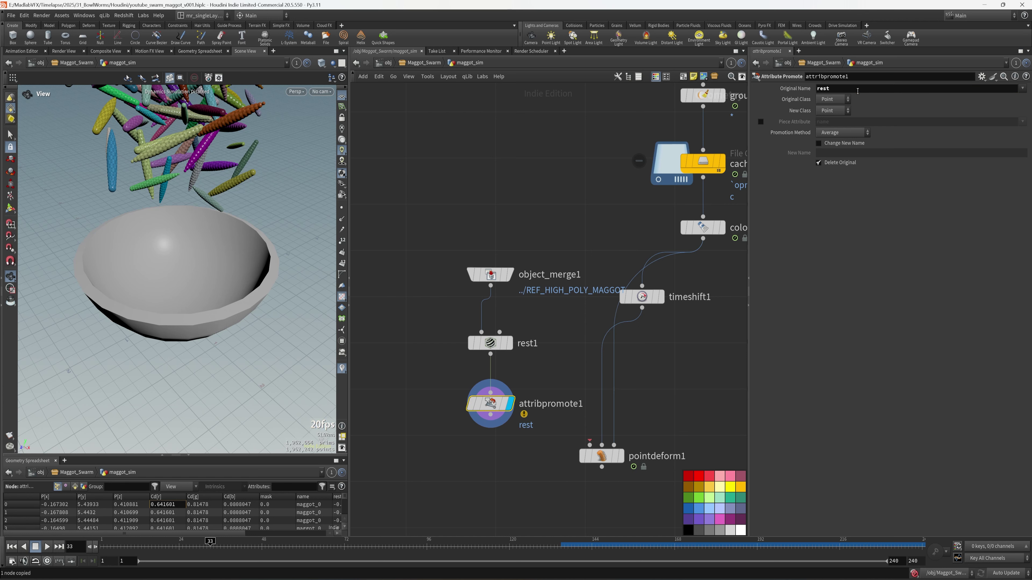
{"action": "left_click", "coordinate": [836, 111]}
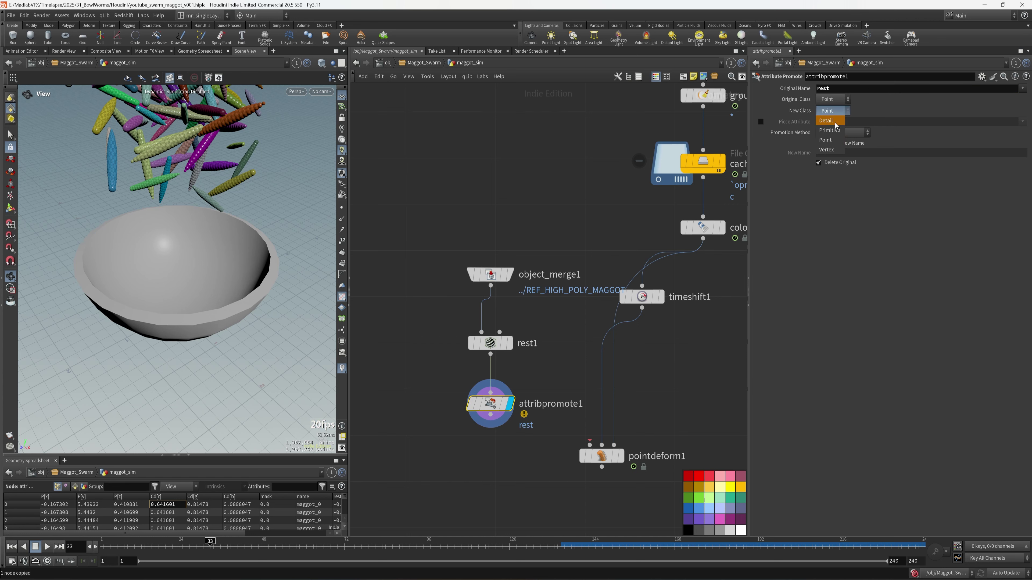
{"action": "left_click", "coordinate": [831, 150]}
Connect attribpromote1 to the mesh-to-deform input of pointdeform1, save the scene and display pointdeform1
{"action": "middle_click_drag", "start_coordinate": [495, 433], "coordinate": [479, 377]}
{"action": "left_click", "coordinate": [473, 359]}
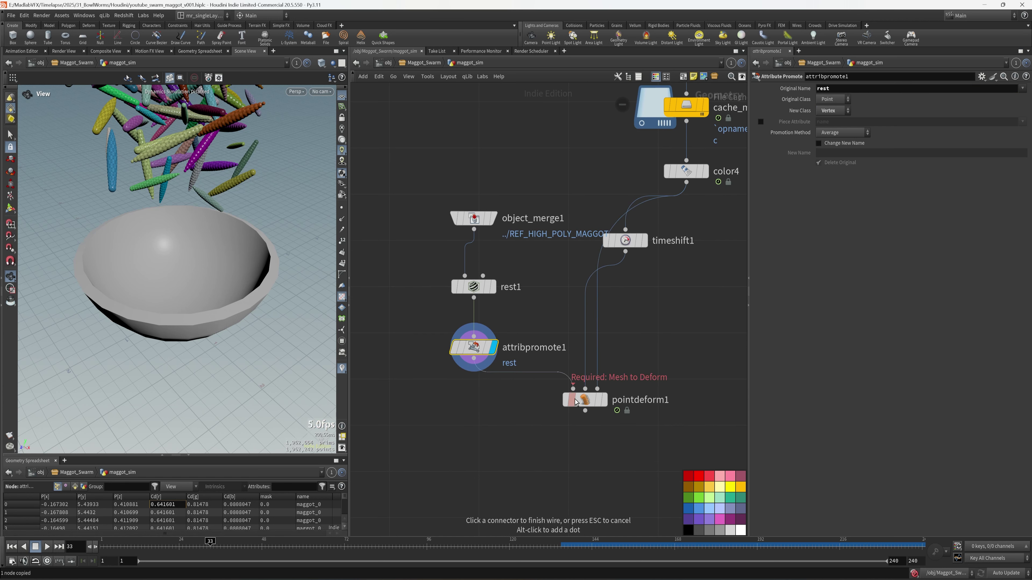
{"action": "left_click", "coordinate": [573, 389]}
{"action": "left_click_drag", "start_coordinate": [585, 400], "coordinate": [560, 440]}
{"action": "middle_click_drag", "start_coordinate": [631, 417], "coordinate": [624, 385]}
{"action": "key", "text": "ctrl+s"}
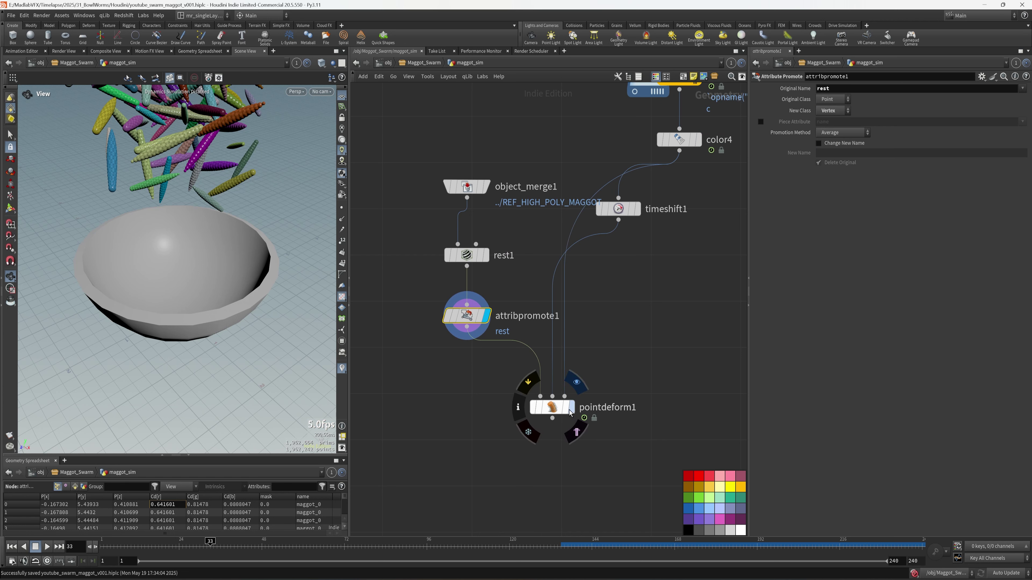
{"action": "left_click", "coordinate": [570, 407]}
{"action": "middle_click_drag", "start_coordinate": [570, 407], "coordinate": [569, 421]}
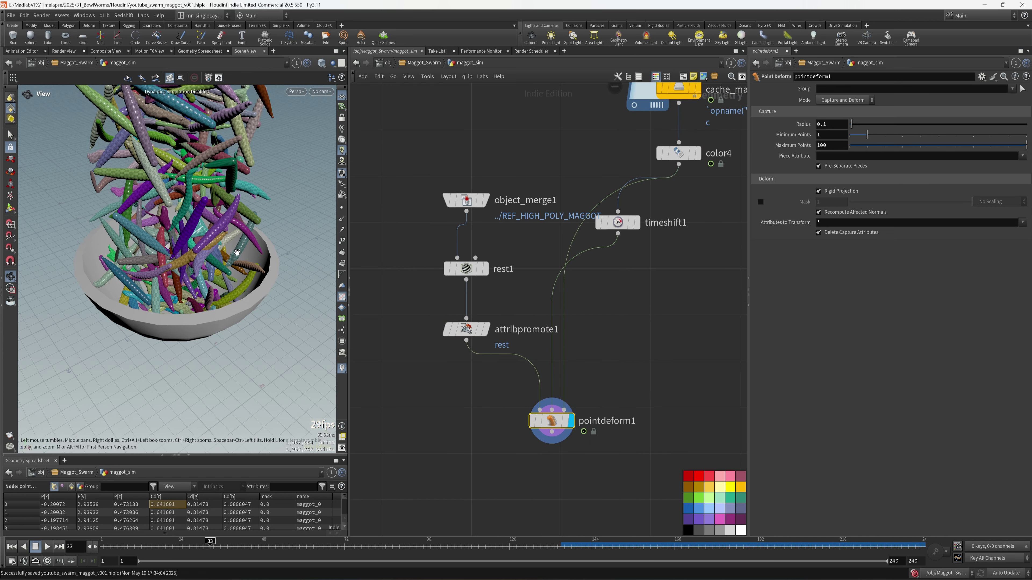
Set the Piece Attribute of pointdeform1 to name and inspect the deformed maggots in the bowl
{"action": "left_click", "coordinate": [839, 157]}
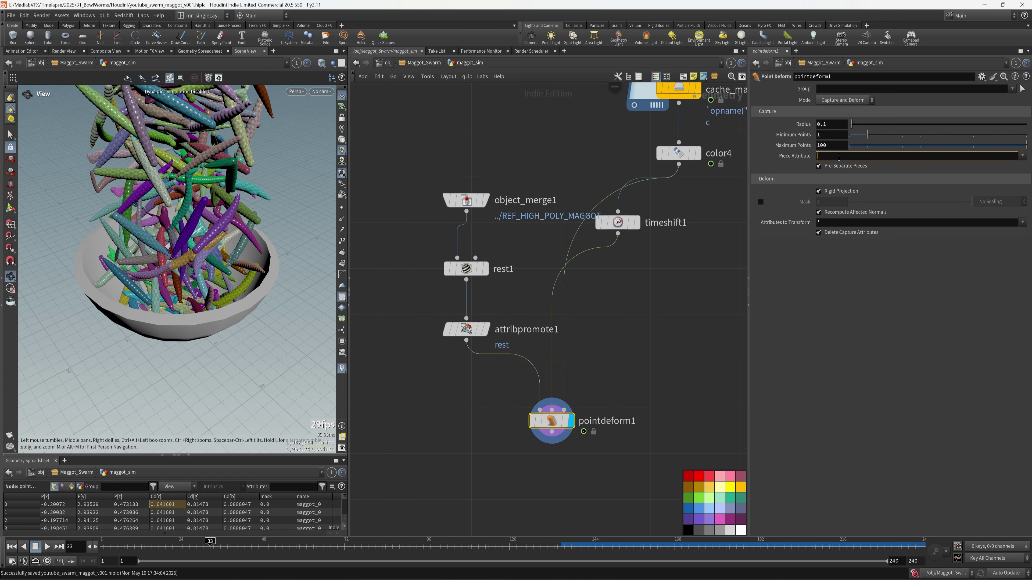
{"action": "key", "text": "Return"}
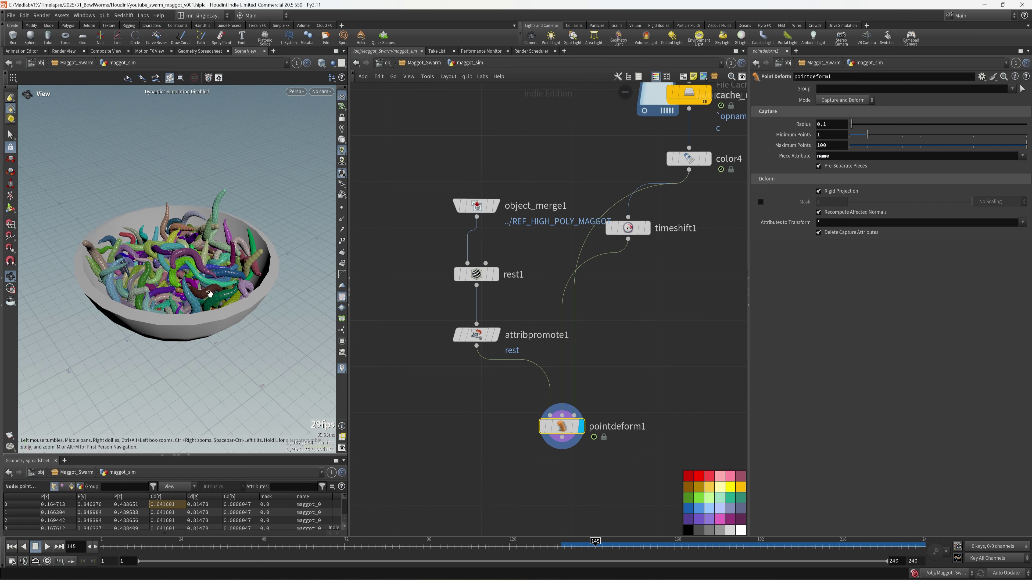
{"action": "scroll", "coordinate": [211, 294], "scroll_direction": "up", "scroll_amount": 10}
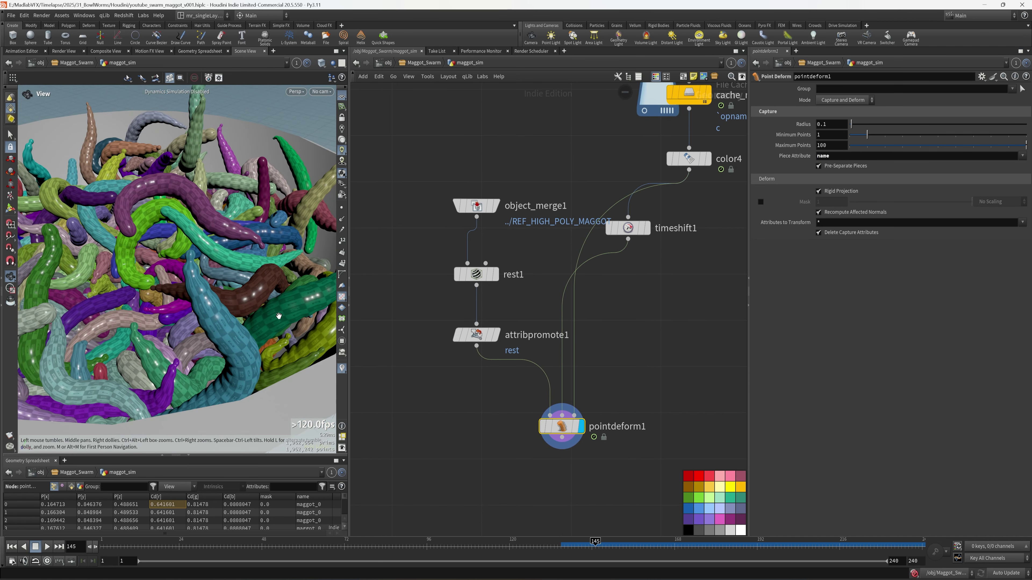
{"action": "left_click_drag", "start_coordinate": [349, 291], "coordinate": [538, 292]}
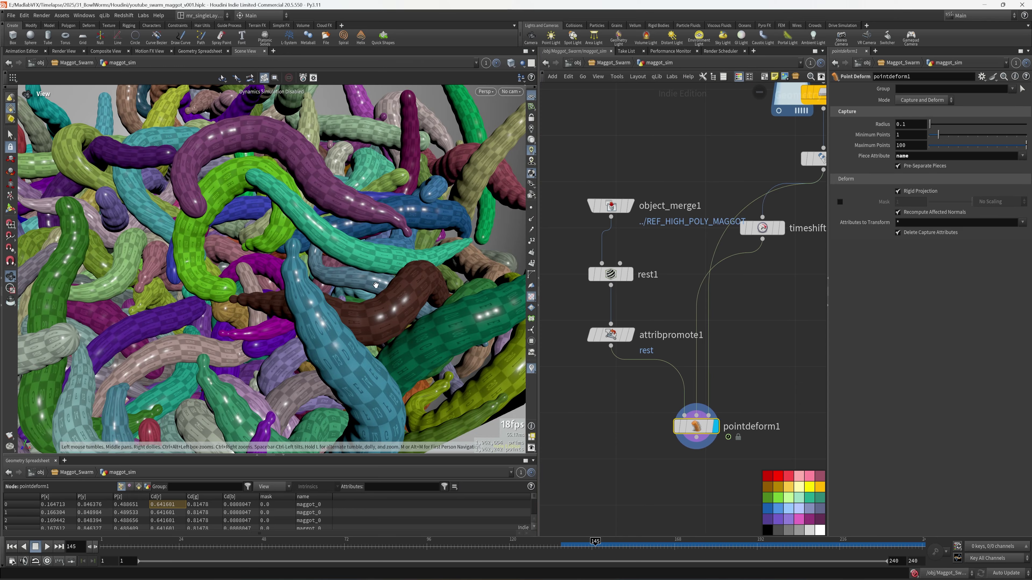
{"action": "left_click_drag", "start_coordinate": [341, 290], "coordinate": [338, 268]}
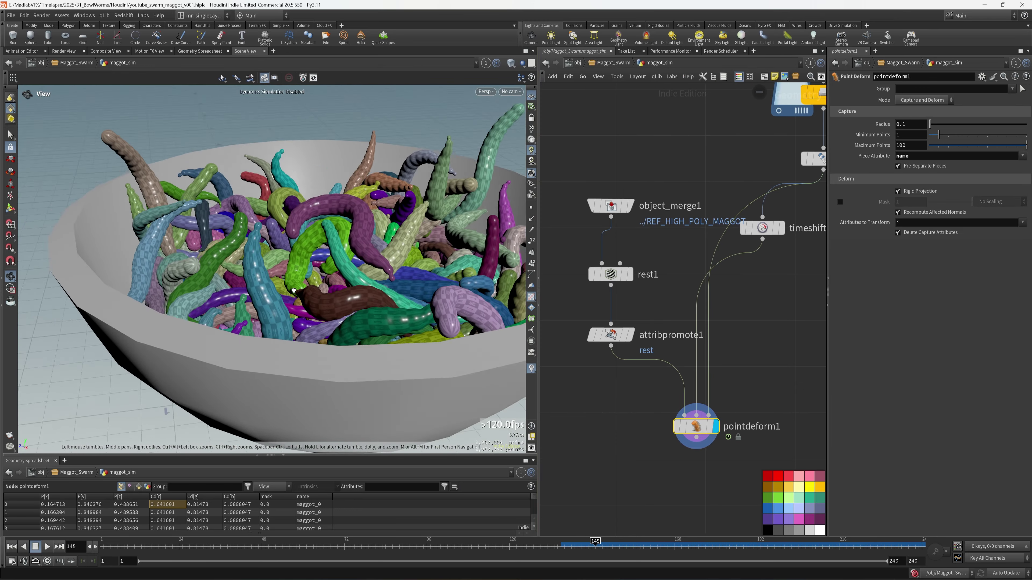
{"action": "right_click_drag", "start_coordinate": [337, 268], "coordinate": [336, 289]}
{"action": "left_click_drag", "start_coordinate": [335, 289], "coordinate": [359, 280]}
Display the file cache node above color4 to compare the cached simulation with the deformed high-poly maggots
{"action": "middle_click_drag", "start_coordinate": [721, 342], "coordinate": [646, 416]}
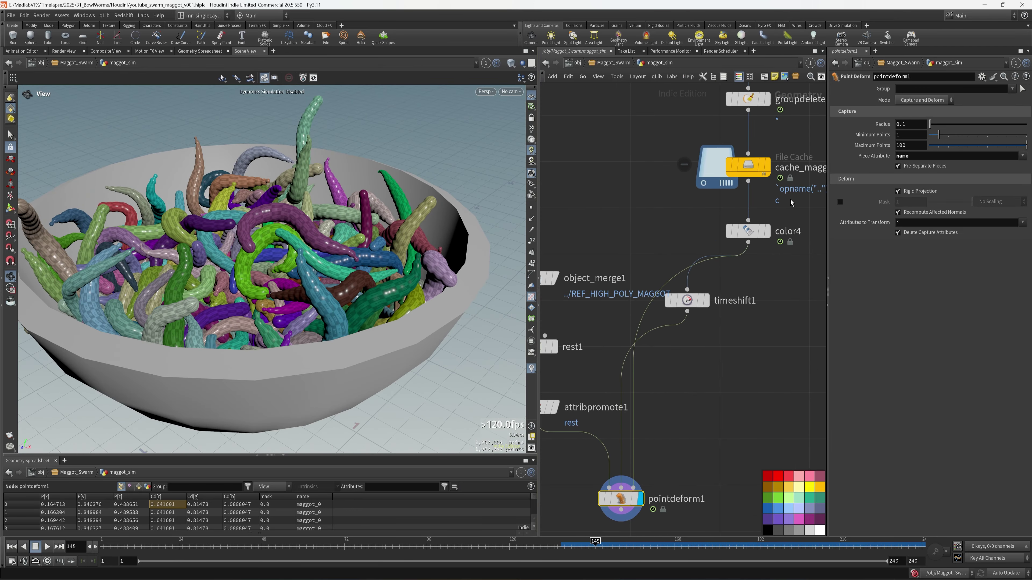
{"action": "left_click", "coordinate": [769, 166]}
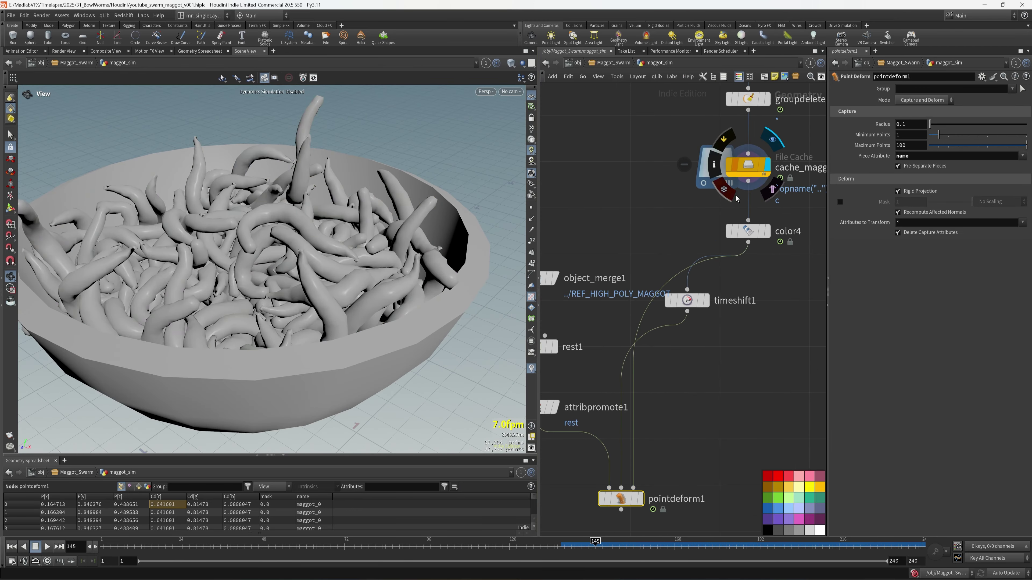
{"action": "middle_click_drag", "start_coordinate": [684, 493], "coordinate": [694, 358]}
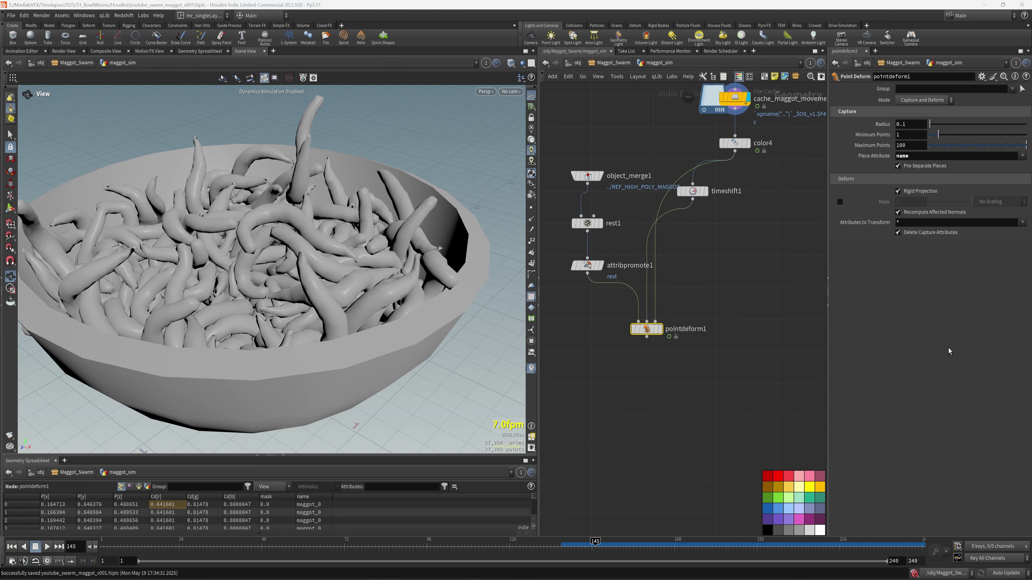
Add an Attribute Delete node below pointdeform1, fed by its output, and display its result
{"action": "middle_click_drag", "start_coordinate": [633, 391], "coordinate": [635, 358]}
{"action": "key", "text": "Tab"}
{"action": "type", "text": "dele"}
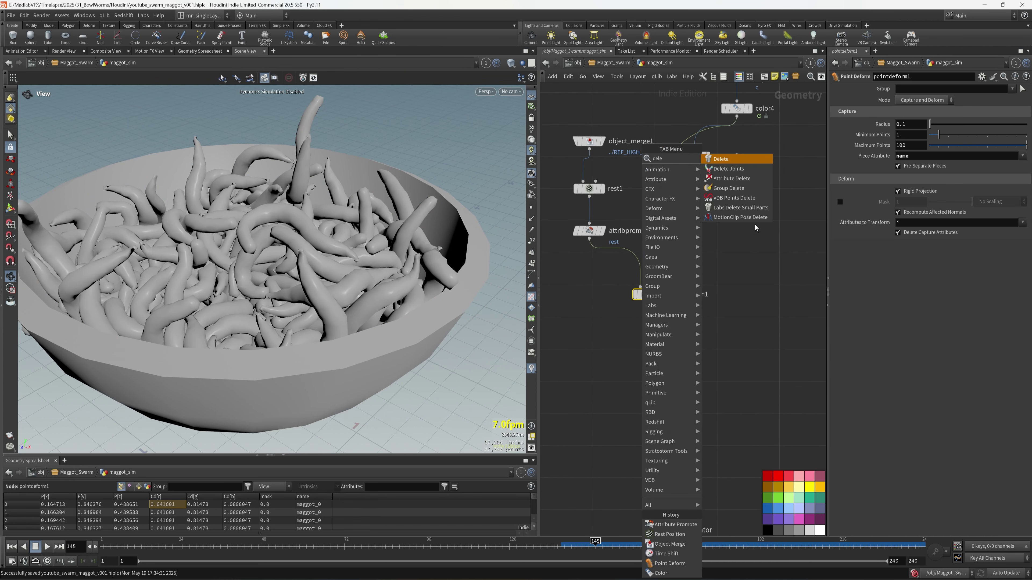
{"action": "left_click", "coordinate": [731, 179]}
{"action": "left_click", "coordinate": [649, 356]}
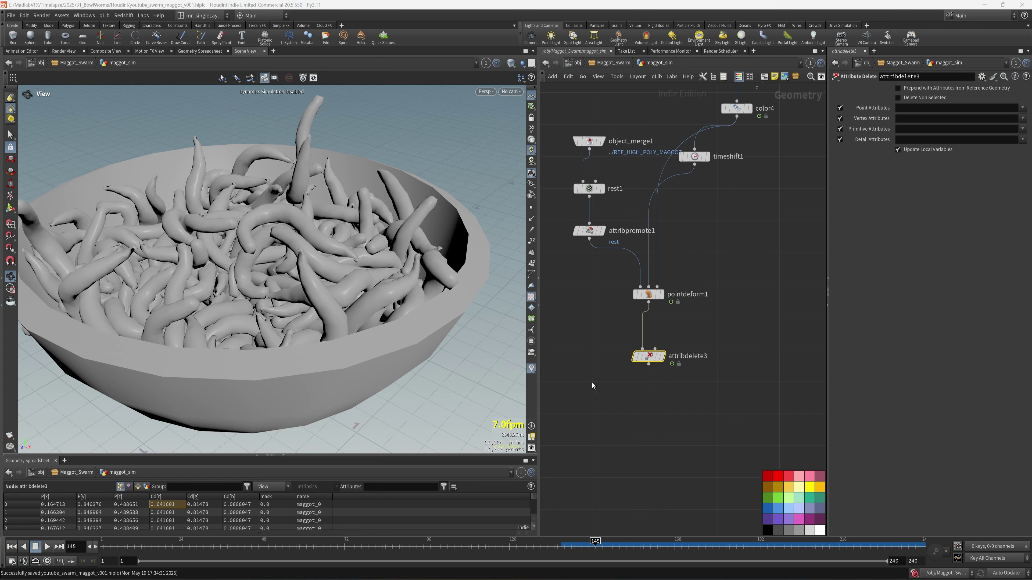
{"action": "scroll", "coordinate": [661, 357], "scroll_direction": "up", "scroll_amount": 5}
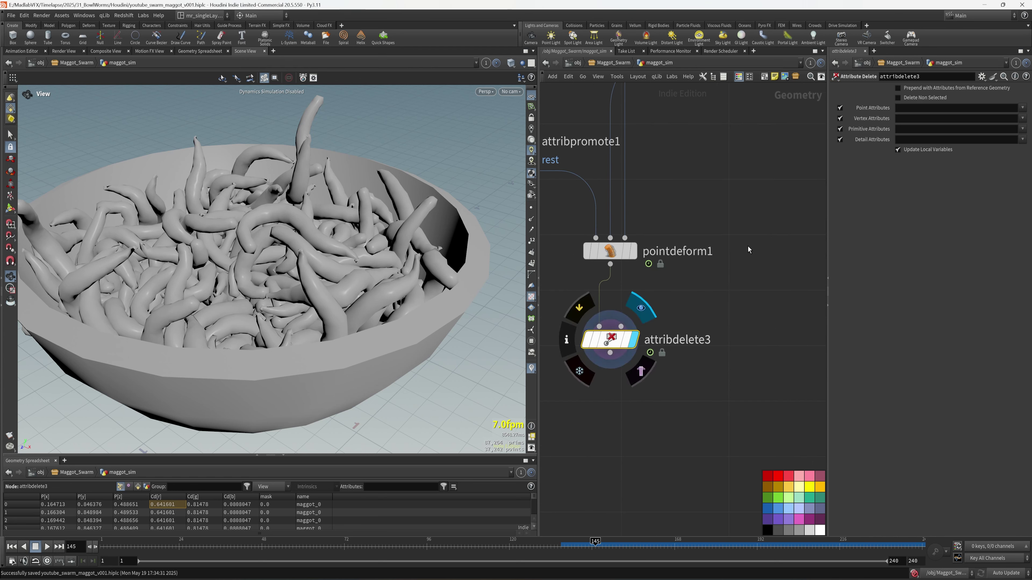
Set attribdelete3 to delete non-selected attributes, listing point attributes Cd and mask and vertex attribute rest
{"action": "left_click", "coordinate": [1022, 108]}
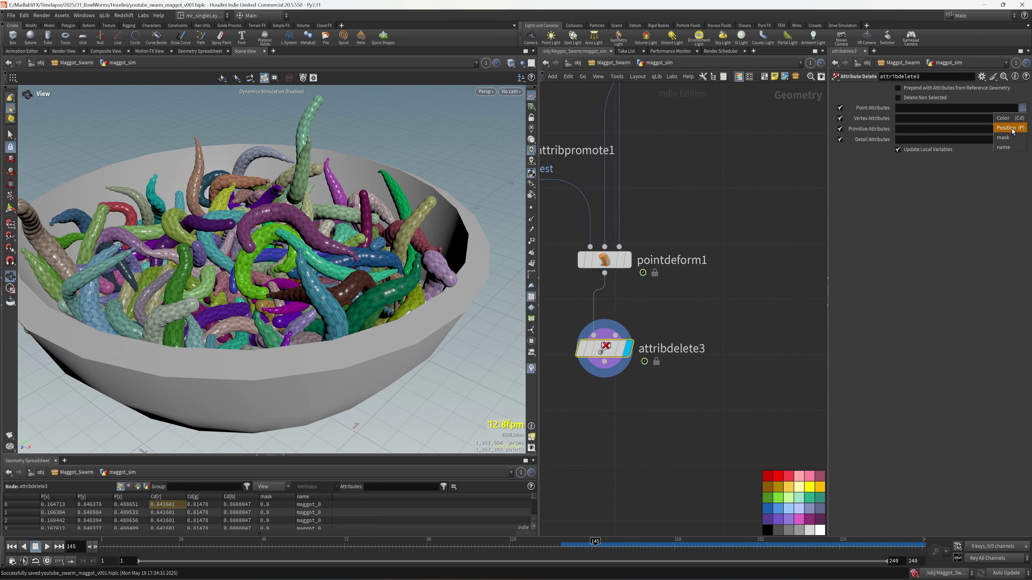
{"action": "left_click", "coordinate": [1007, 118]}
{"action": "left_click", "coordinate": [898, 98]}
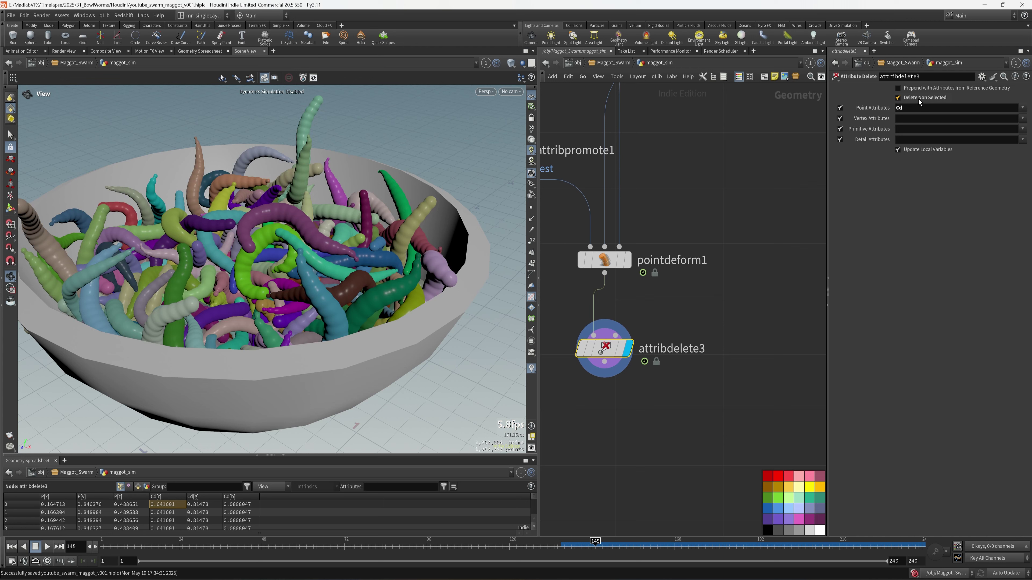
{"action": "left_click", "coordinate": [1022, 110]}
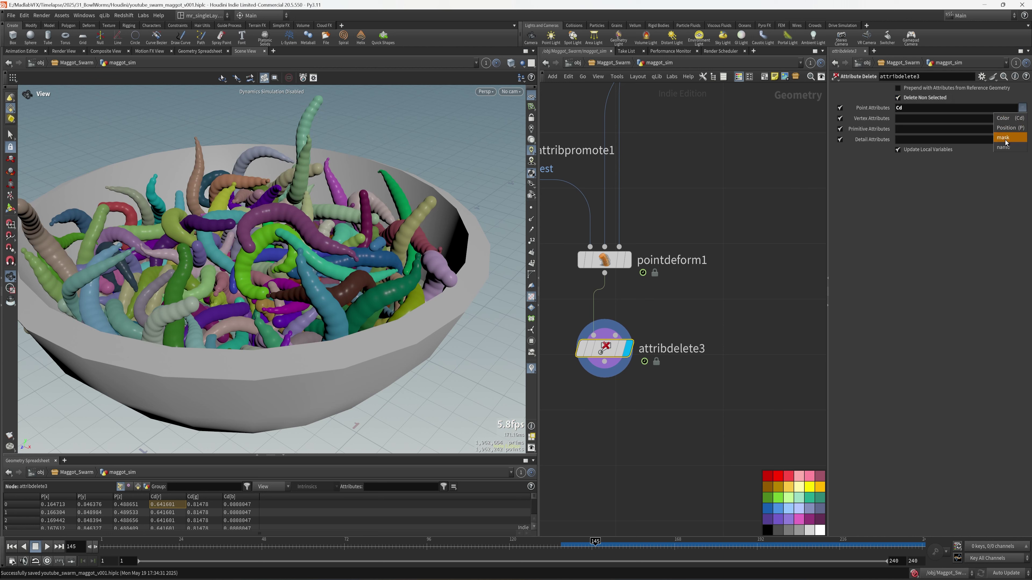
{"action": "left_click", "coordinate": [1007, 141]}
{"action": "left_click", "coordinate": [1022, 119]}
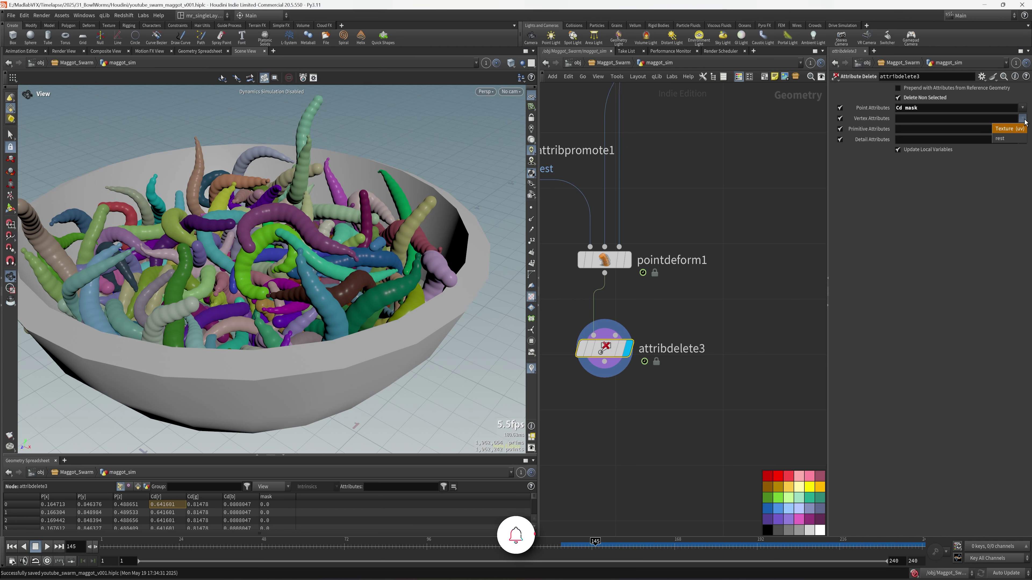
{"action": "left_click", "coordinate": [1007, 127]}
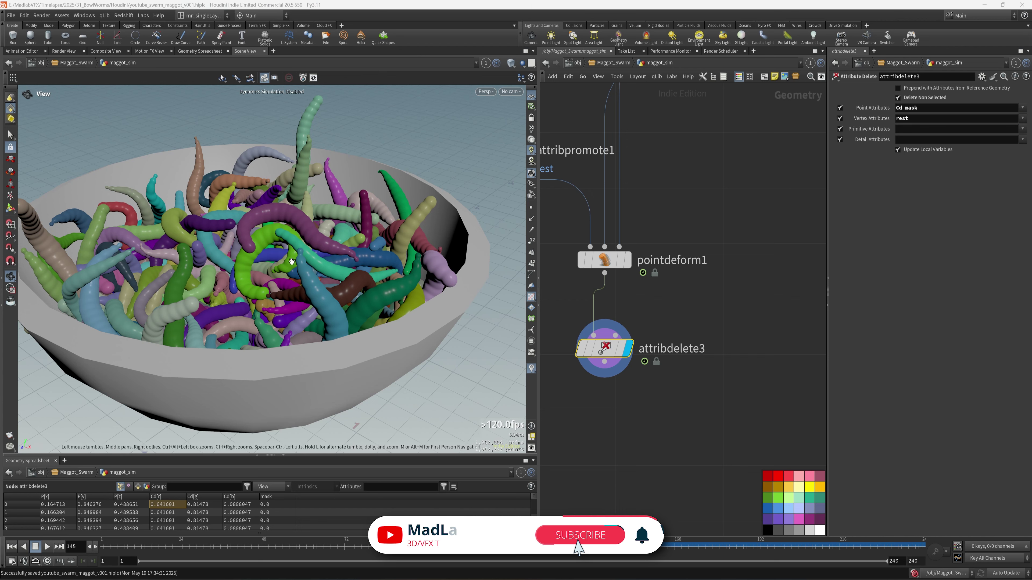
{"action": "left_click_drag", "start_coordinate": [402, 302], "coordinate": [420, 296]}
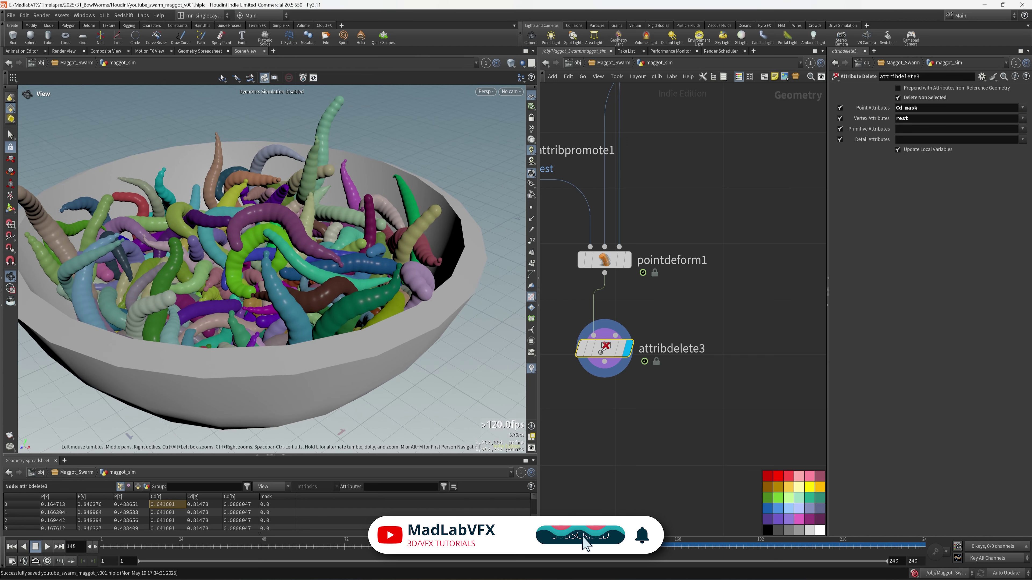
Add a Name node below attribdelete3, fed by its output
{"action": "middle_click_drag", "start_coordinate": [686, 431], "coordinate": [693, 386]}
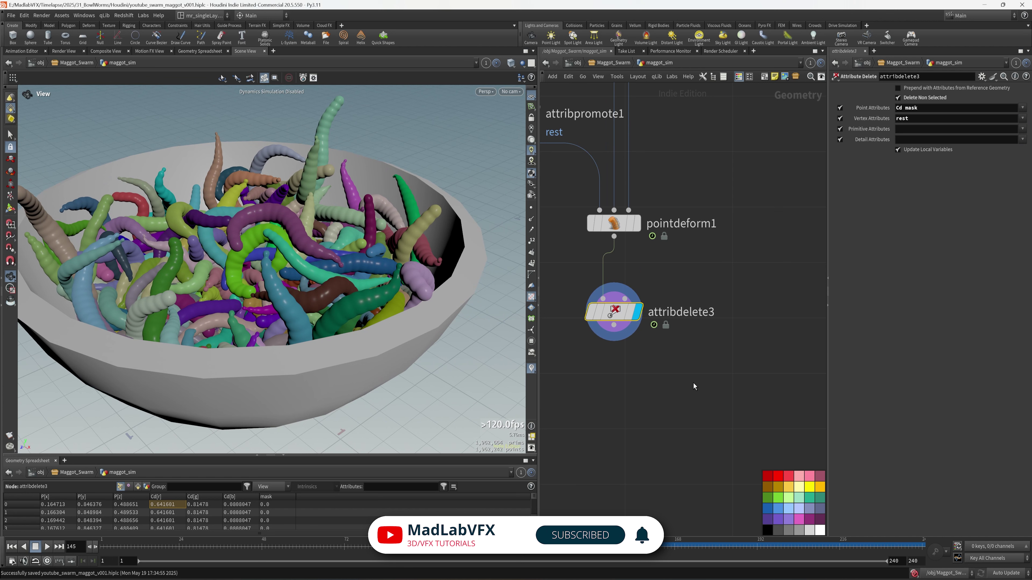
{"action": "left_click", "coordinate": [694, 386]}
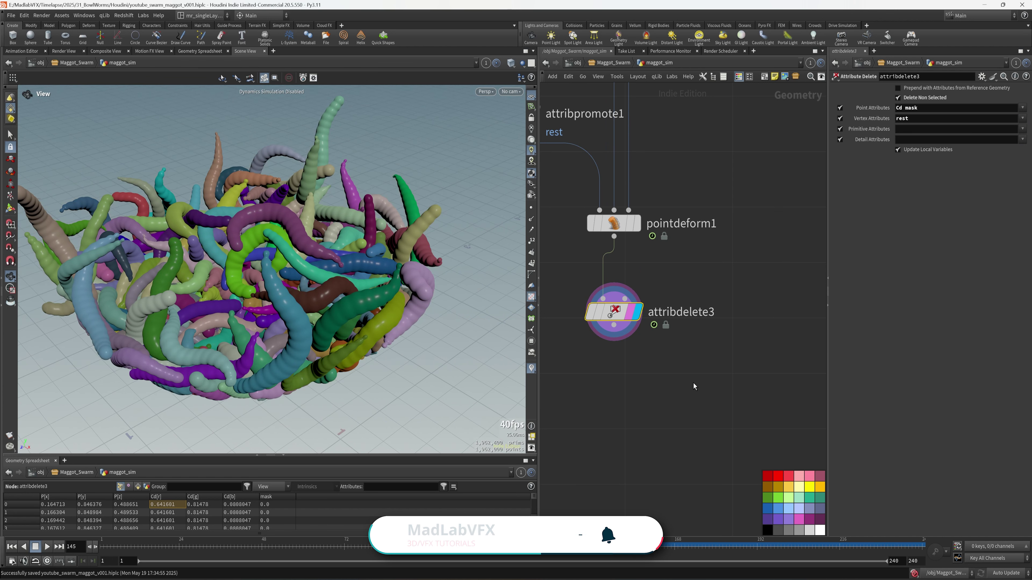
{"action": "key", "text": "Tab"}
{"action": "type", "text": "name"}
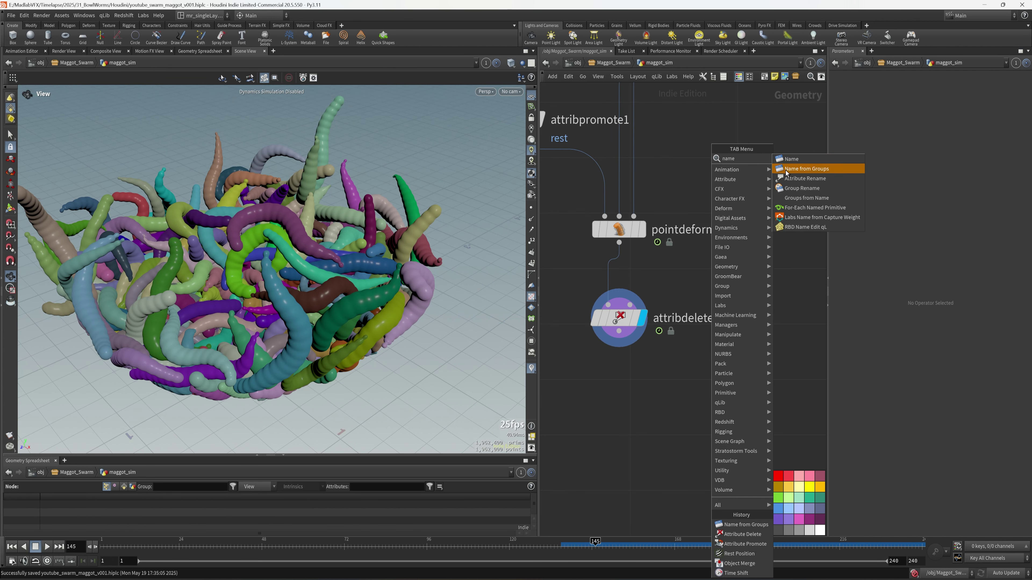
{"action": "key", "text": "Return"}
{"action": "left_click", "coordinate": [617, 389]}
{"action": "left_click_drag", "start_coordinate": [618, 390], "coordinate": [617, 410]}
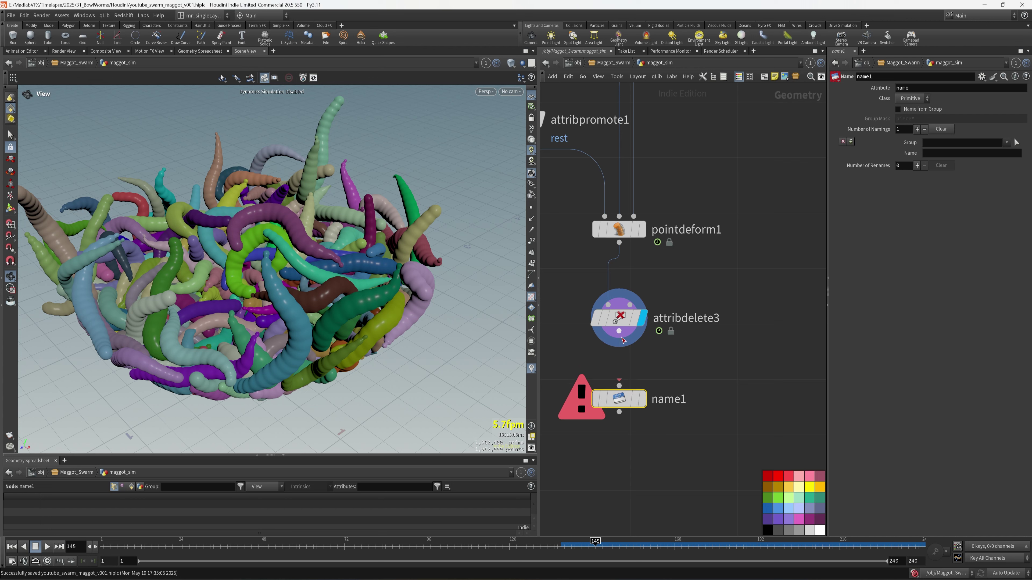
Set the Name value of name1 to maggot and save the scene
{"action": "left_click", "coordinate": [946, 156]}
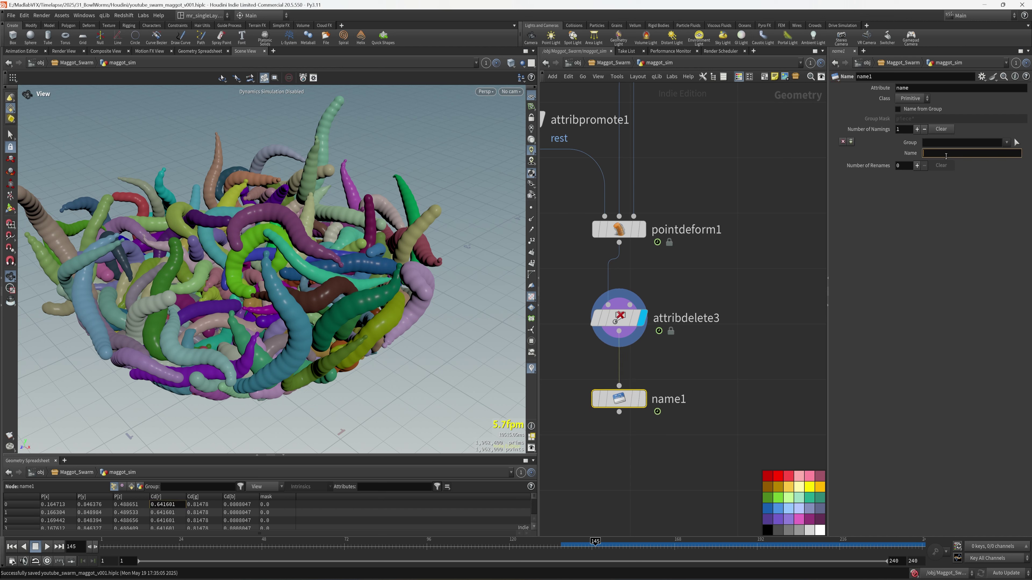
{"action": "key", "text": "Return"}
{"action": "left_click", "coordinate": [751, 424]}
{"action": "key", "text": "ctrl+s"}
Add a Trail node below name1 and connect name1 to it
{"action": "middle_click_drag", "start_coordinate": [662, 445], "coordinate": [686, 384]}
{"action": "key", "text": "Tab"}
{"action": "type", "text": "file"}
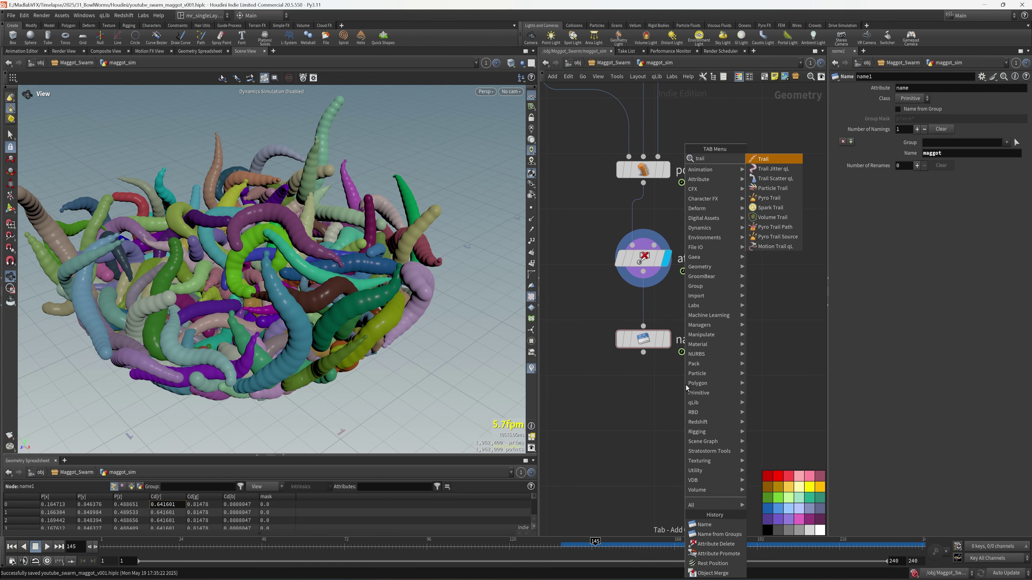
{"action": "left_click", "coordinate": [777, 159]}
{"action": "left_click", "coordinate": [654, 410]}
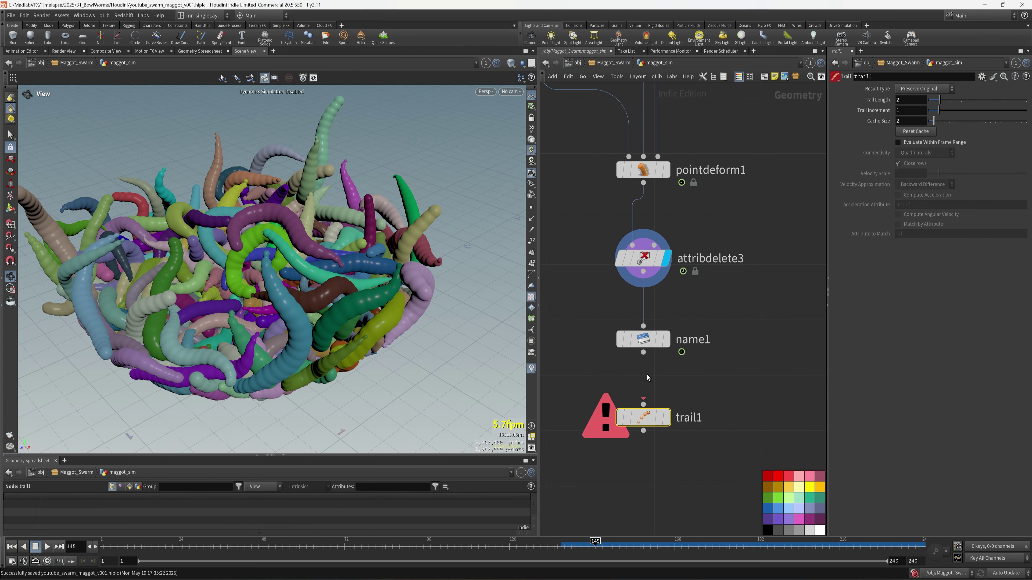
{"action": "left_click", "coordinate": [643, 352]}
{"action": "left_click", "coordinate": [698, 409]}
Rename trail1 as compute_vel and set its Result Type to Compute Velocity
{"action": "middle_click_drag", "start_coordinate": [698, 410], "coordinate": [657, 403]}
{"action": "left_click", "coordinate": [653, 407]}
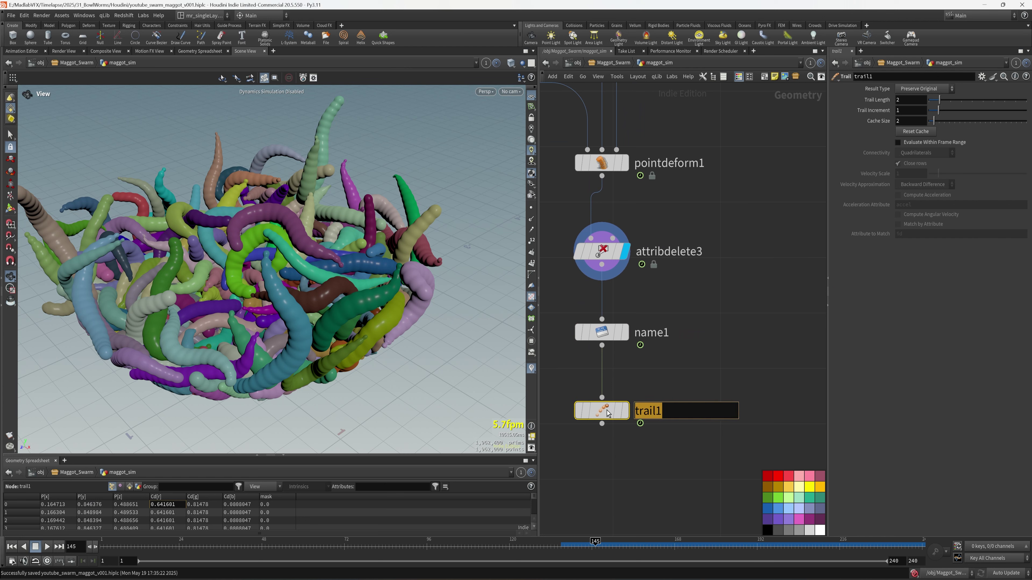
{"action": "type", "text": "compute_vel"}
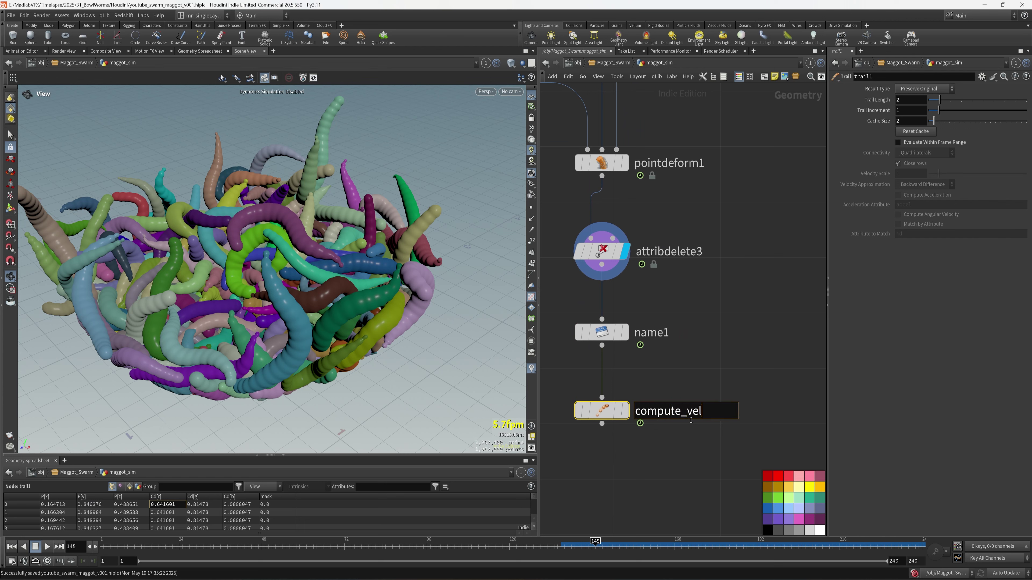
{"action": "key", "text": "Return"}
{"action": "middle_click_drag", "start_coordinate": [690, 419], "coordinate": [705, 418]}
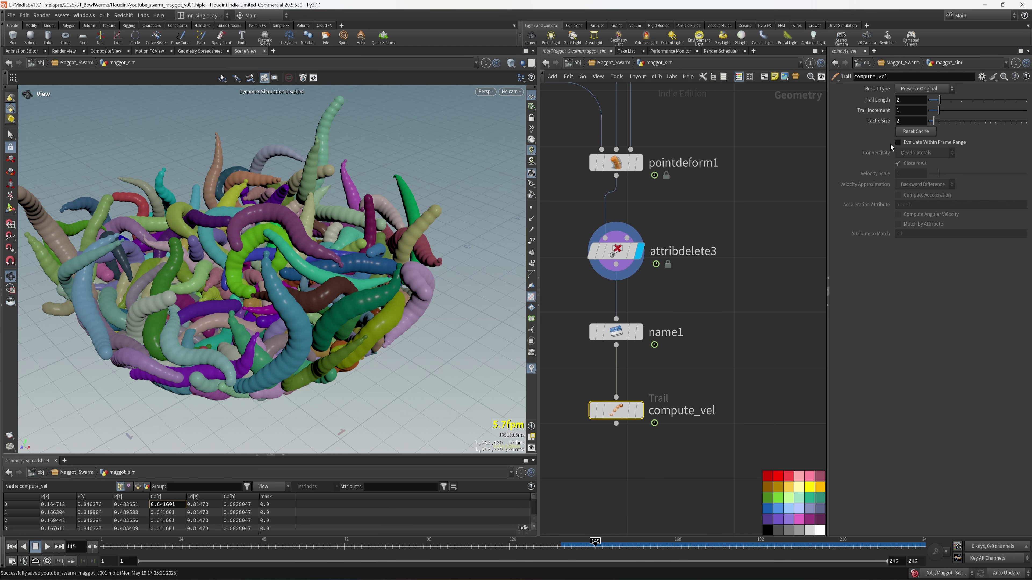
{"action": "left_click", "coordinate": [942, 89]}
{"action": "left_click", "coordinate": [925, 127]}
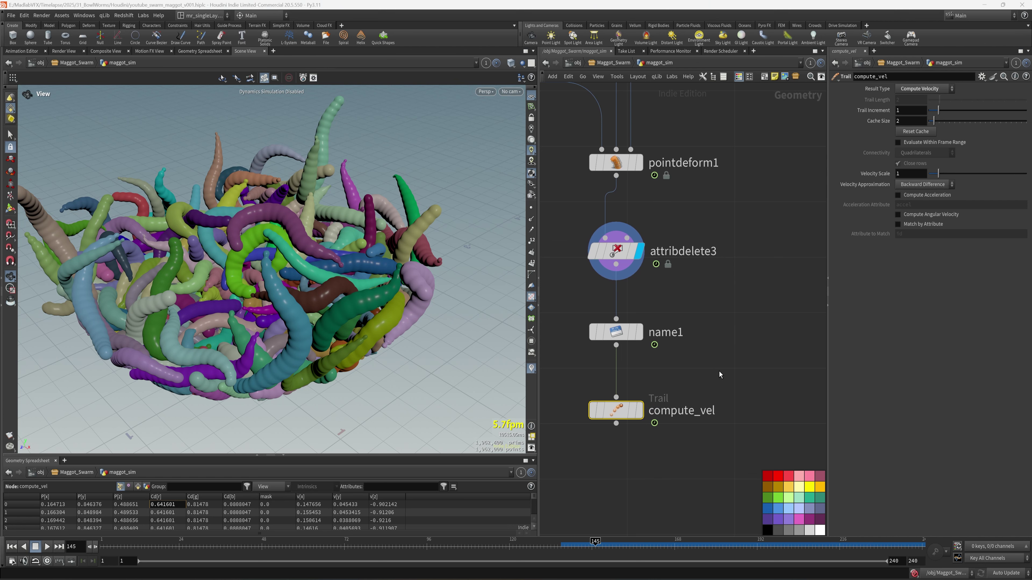
Display the output of compute_vel in the viewport
{"action": "middle_click_drag", "start_coordinate": [719, 371], "coordinate": [728, 355]}
{"action": "left_click", "coordinate": [648, 395]}
{"action": "scroll", "coordinate": [704, 425], "scroll_direction": "down", "scroll_amount": 2}
{"action": "middle_click_drag", "start_coordinate": [694, 408], "coordinate": [669, 321]}
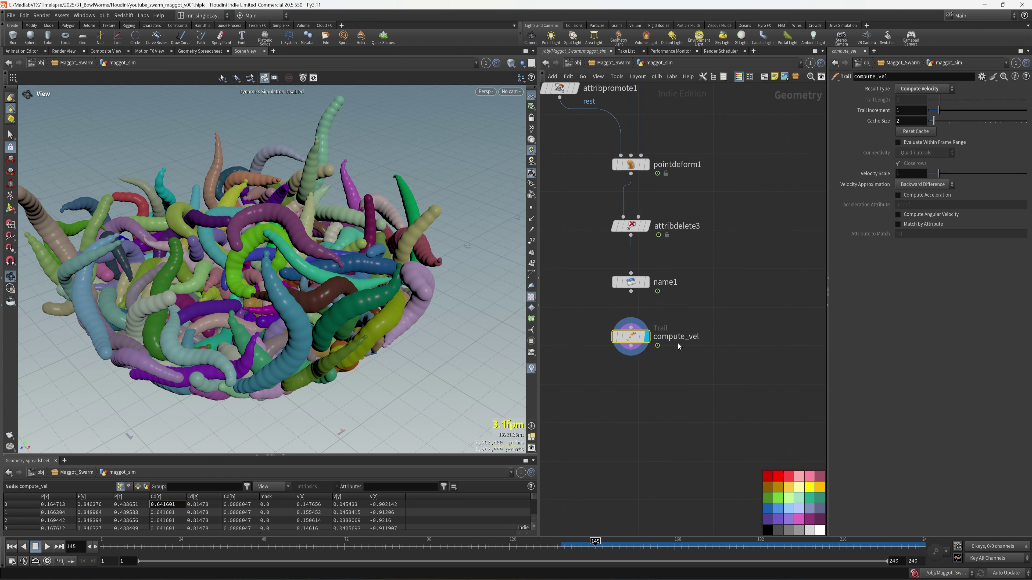
Add a File Cache node below compute_vel and connect compute_vel to it
{"action": "key", "text": "Tab"}
{"action": "type", "text": "file"}
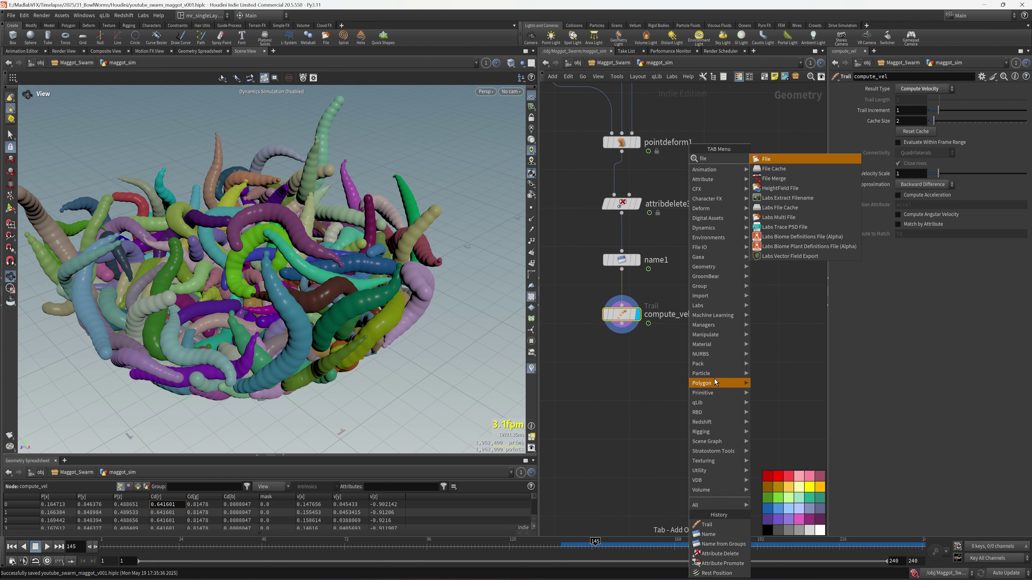
{"action": "left_click", "coordinate": [785, 172]}
{"action": "left_click", "coordinate": [622, 375]}
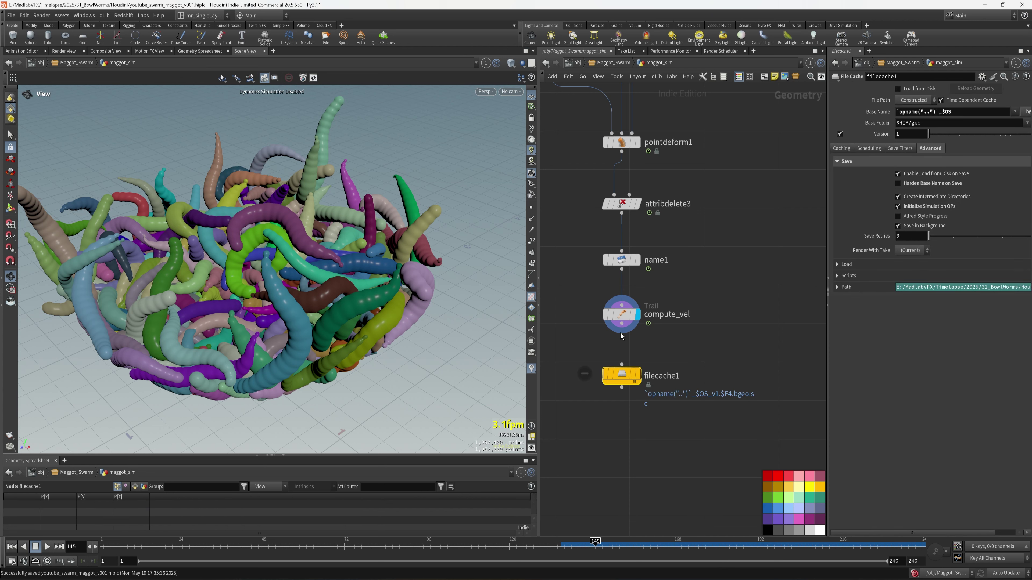
{"action": "left_click", "coordinate": [622, 324]}
{"action": "left_click", "coordinate": [622, 365]}
Rename the File Cache node as cache_maggot_to_render
{"action": "left_click", "coordinate": [683, 377]}
{"action": "left_click_drag", "start_coordinate": [683, 376], "coordinate": [622, 379]}
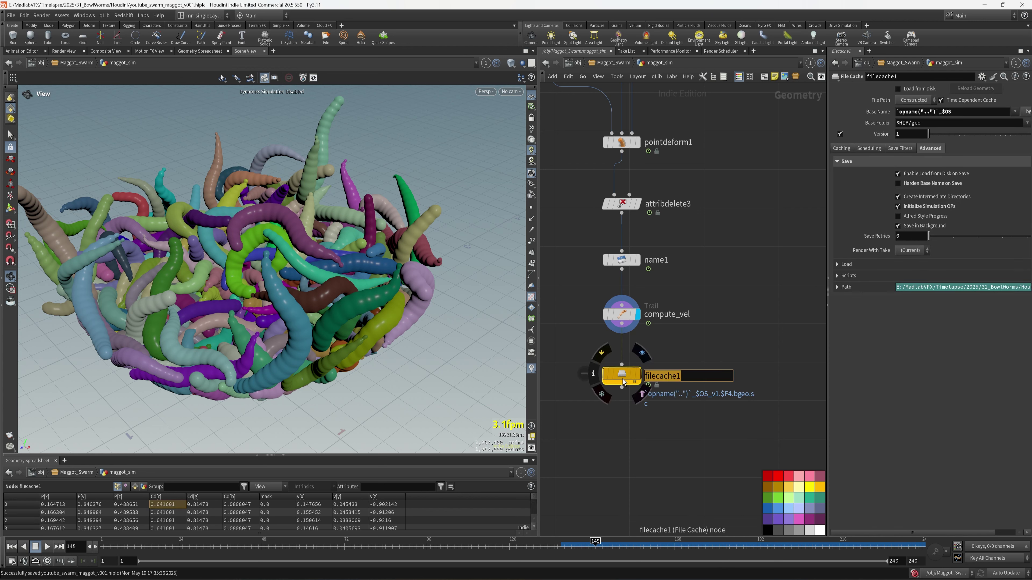
{"action": "type", "text": "cach"}
{"action": "type", "text": "e_maggot_to_render"}
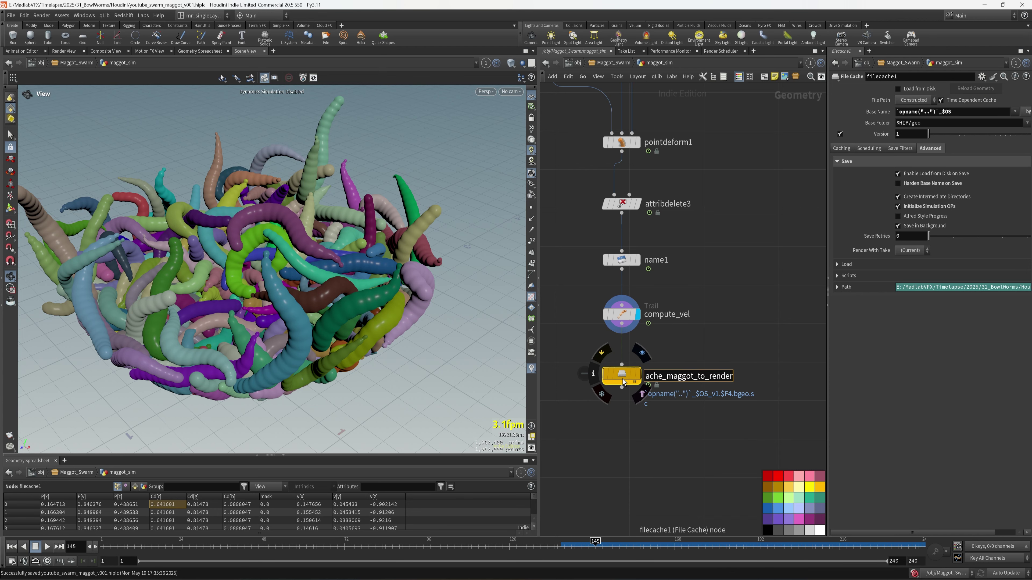
{"action": "key", "text": "Return"}
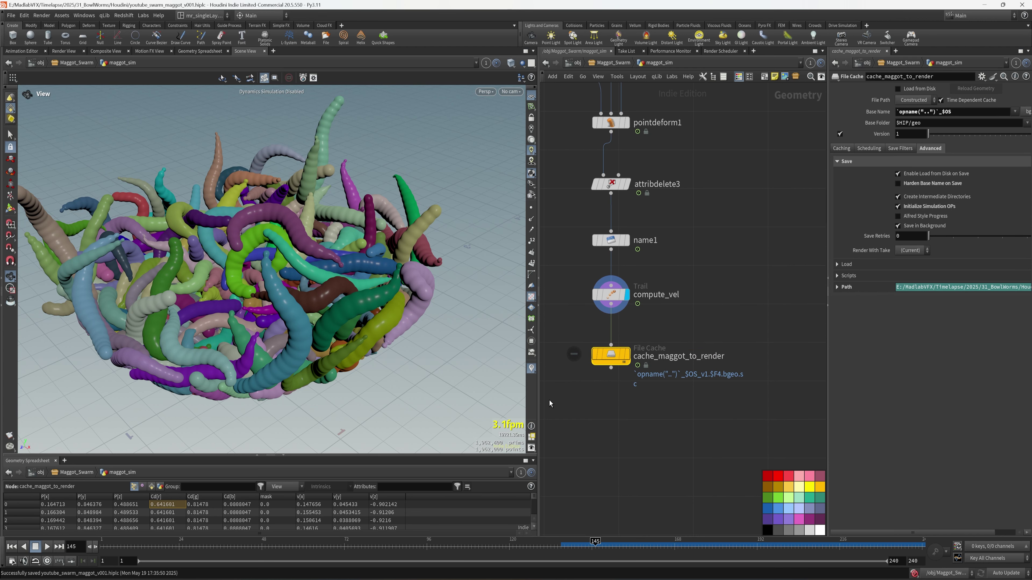
Widen the network editor and rename the File Cache node as cache_maggot_highpoly_sim
{"action": "left_click_drag", "start_coordinate": [539, 404], "coordinate": [423, 404]}
{"action": "left_click", "coordinate": [610, 365]}
{"action": "left_click_drag", "start_coordinate": [603, 367], "coordinate": [746, 365]}
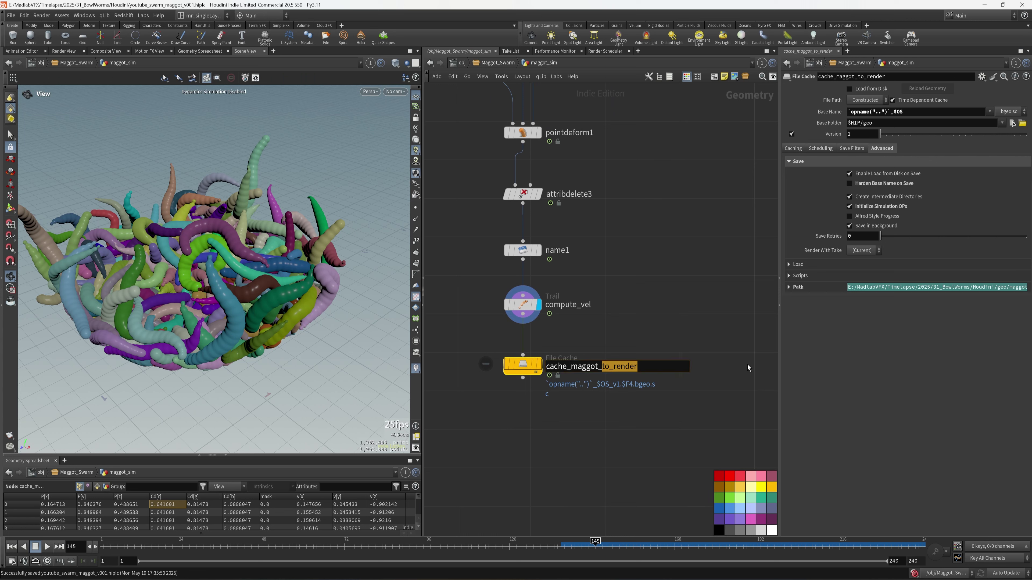
{"action": "type", "text": "hip"}
{"action": "key", "text": "BackSpace"}
{"action": "type", "text": "ghpoly"}
{"action": "key", "text": "Return"}
{"action": "left_click", "coordinate": [624, 367]}
{"action": "left_click", "coordinate": [650, 369]}
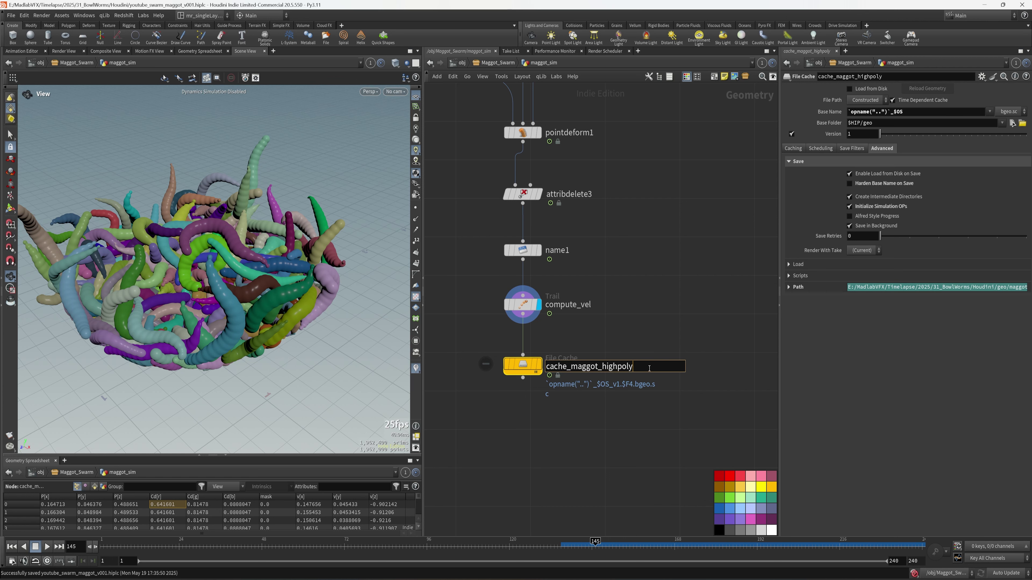
{"action": "type", "text": "_sim"}
{"action": "key", "text": "Return"}
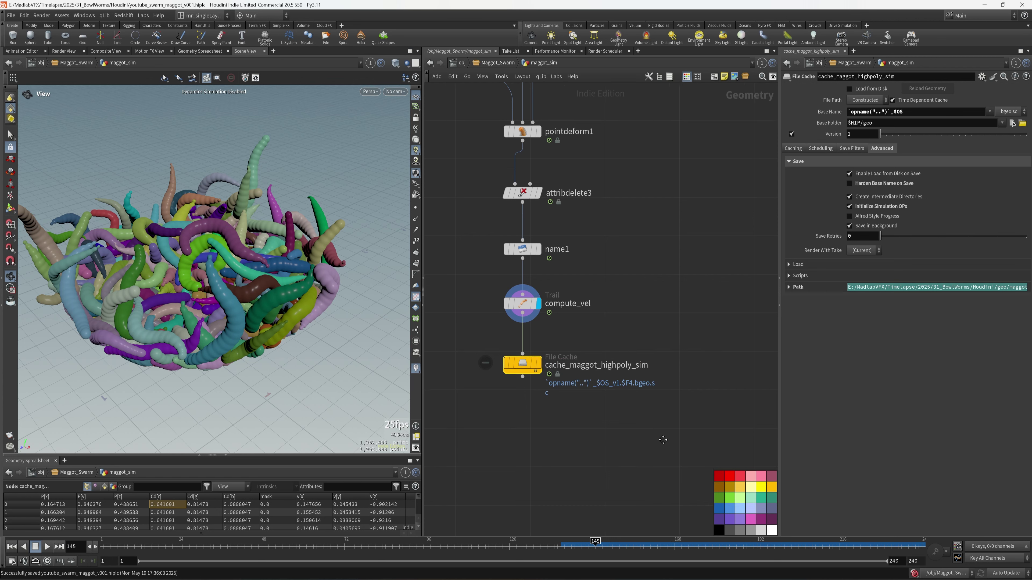
Add a Null node below cache_maggot_highpoly_sim, fed by its output
{"action": "middle_click_drag", "start_coordinate": [602, 409], "coordinate": [602, 367]}
{"action": "key", "text": "Tab"}
{"action": "type", "text": "nu"}
{"action": "left_click", "coordinate": [704, 159]}
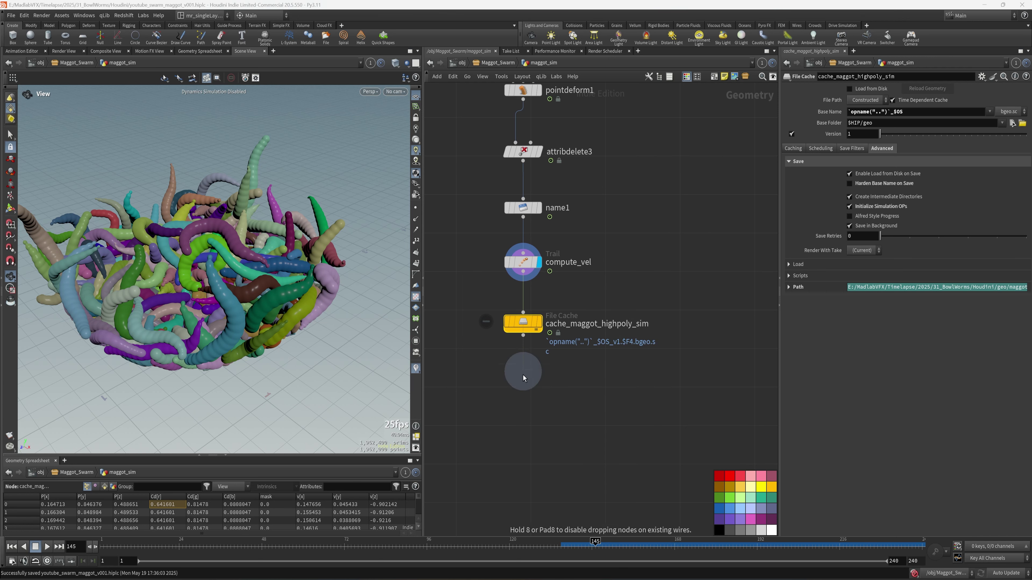
{"action": "left_click", "coordinate": [523, 375]}
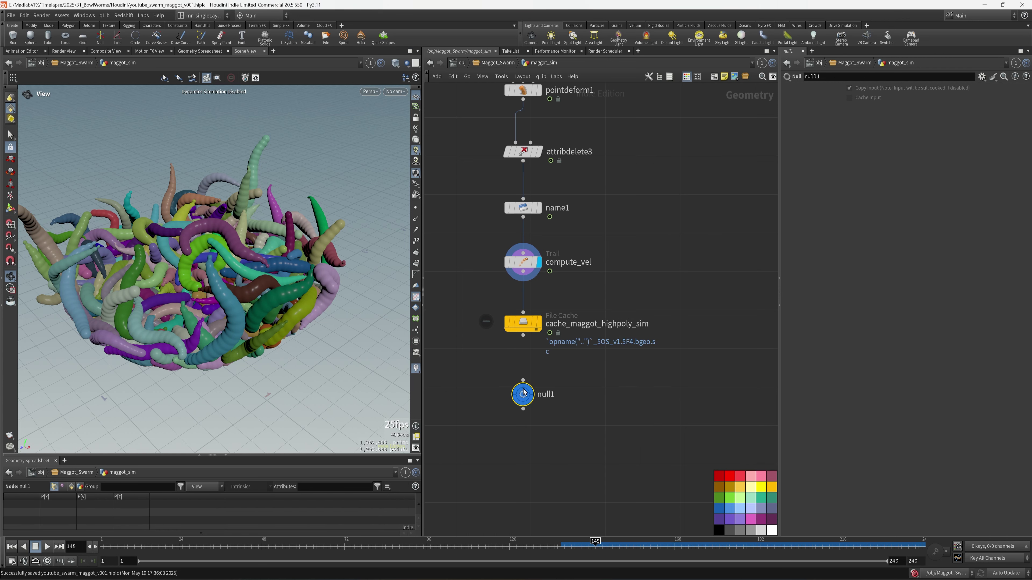
Rename the Null below the file cache as OUT_MAGGOTS and color it black
{"action": "double_click", "coordinate": [550, 395]}
{"action": "type", "text": "OUT_MA"}
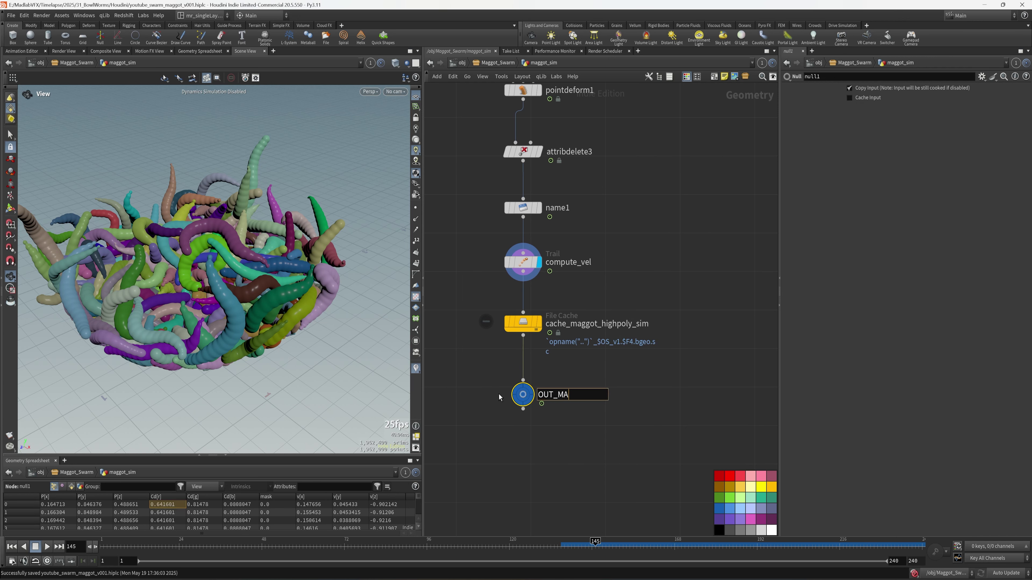
{"action": "type", "text": "GGOTS"}
{"action": "key", "text": "Return"}
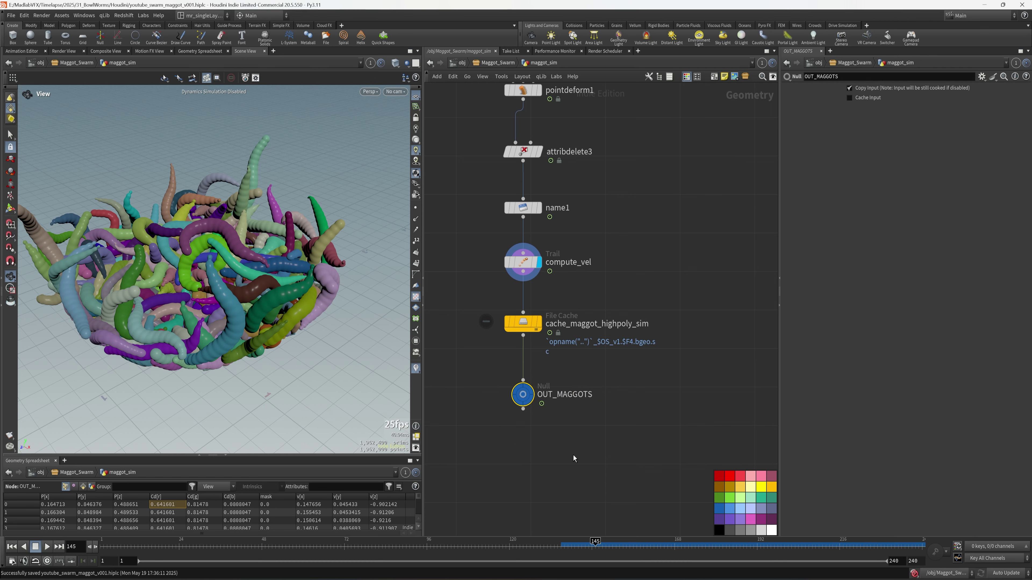
{"action": "left_click", "coordinate": [718, 530]}
Add a Merge node below OUT_MAGGOTS, fed by its output, and save the scene
{"action": "scroll", "coordinate": [639, 416], "scroll_direction": "down", "scroll_amount": 5}
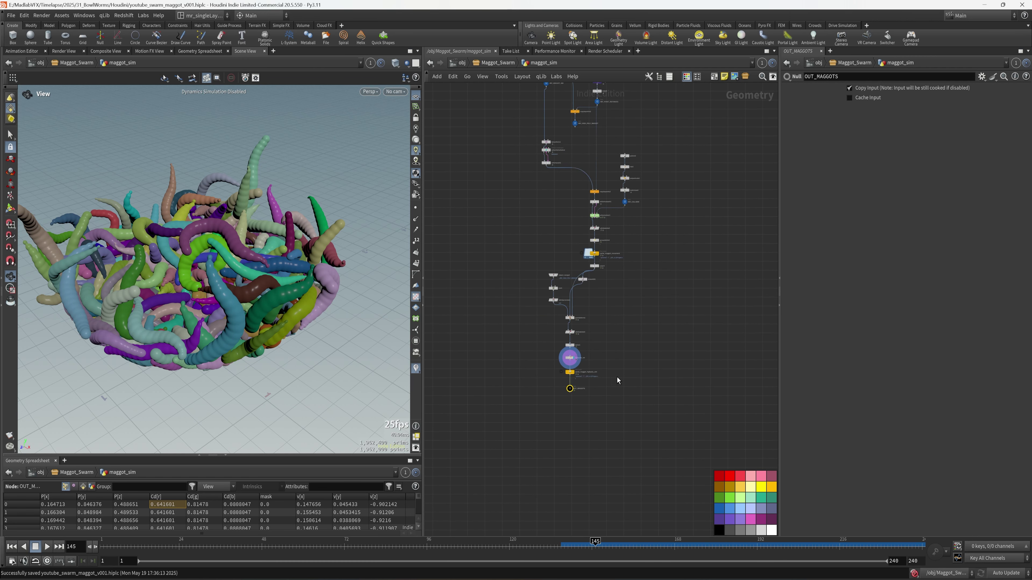
{"action": "scroll", "coordinate": [552, 367], "scroll_direction": "up", "scroll_amount": 5}
{"action": "key", "text": "Tab"}
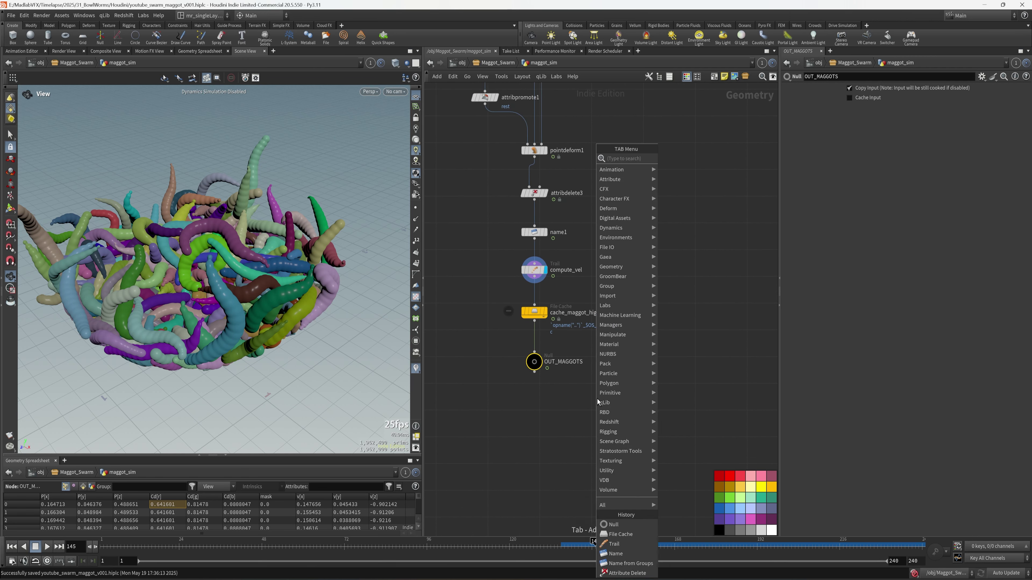
{"action": "type", "text": "mer"}
{"action": "left_click", "coordinate": [683, 158]}
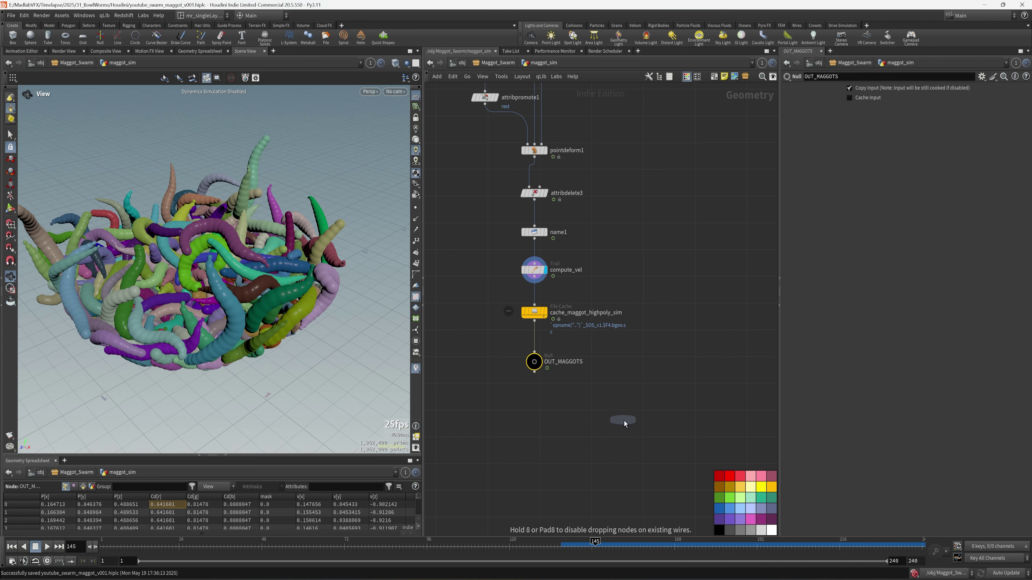
{"action": "left_click", "coordinate": [622, 420]}
{"action": "scroll", "coordinate": [664, 400], "scroll_direction": "down", "scroll_amount": 2}
{"action": "mouse_move", "coordinate": [696, 230]}
{"action": "middle_mouse_down"}
{"action": "mouse_move", "coordinate": [671, 325]}
{"action": "mouse_move", "coordinate": [664, 431]}
{"action": "middle_mouse_up"}
{"action": "key", "text": "ctrl+s"}
Add another Null node beside OUT_MAGGOTS, just above merge1
{"action": "middle_click_drag", "start_coordinate": [648, 215], "coordinate": [642, 248]}
{"action": "middle_click_drag", "start_coordinate": [650, 334], "coordinate": [654, 271]}
{"action": "key", "text": "Tab"}
{"action": "middle_click_drag", "start_coordinate": [630, 386], "coordinate": [648, 314]}
{"action": "key", "text": "Tab"}
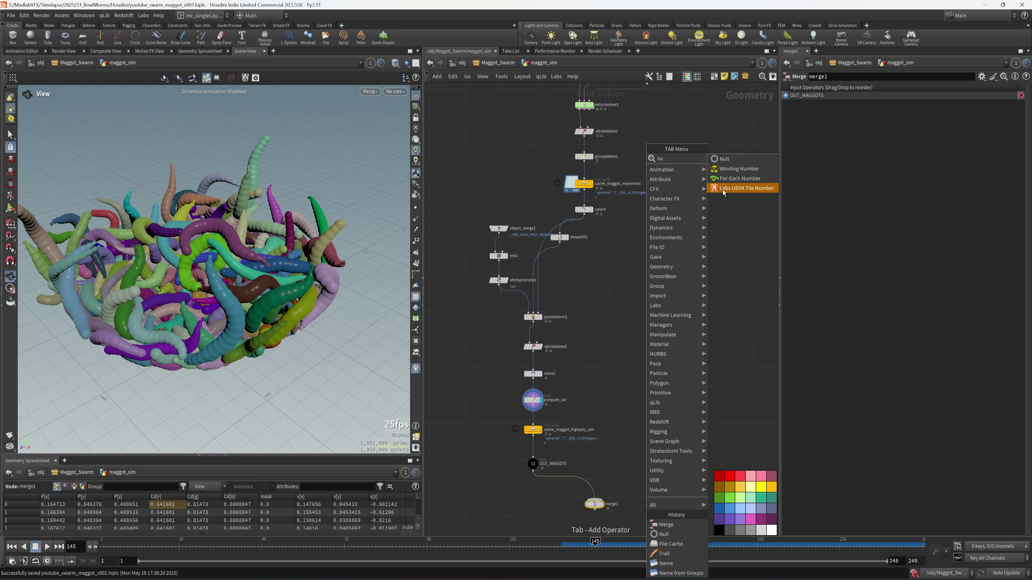
{"action": "type", "text": "null"}
{"action": "key", "text": "Return"}
{"action": "left_click", "coordinate": [631, 464]}
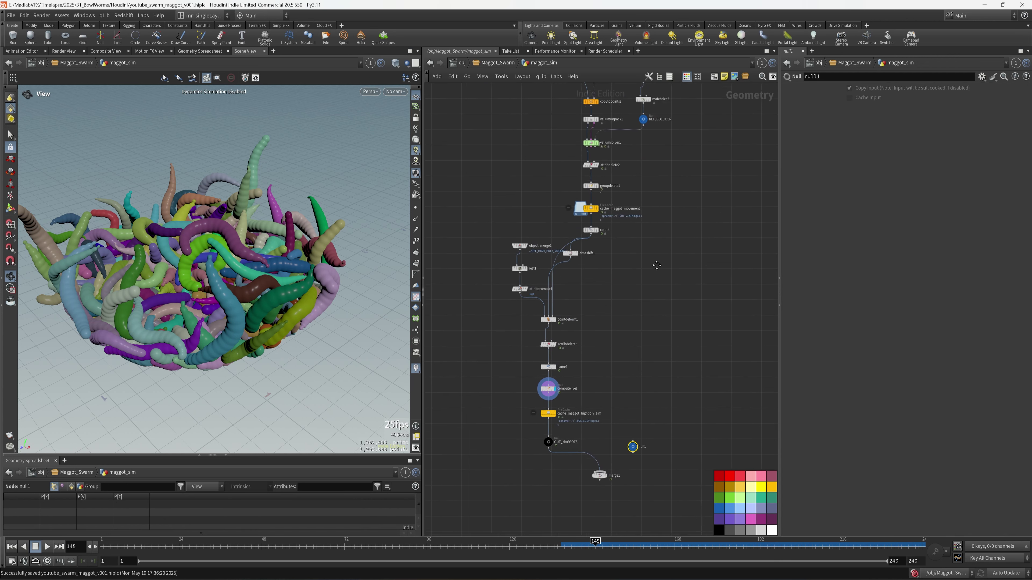
Connect the output of REF_COLLIDER to the new Null node and display the bowl
{"action": "scroll", "coordinate": [618, 201], "scroll_direction": "up", "scroll_amount": 4}
{"action": "middle_click_drag", "start_coordinate": [619, 200], "coordinate": [596, 246]}
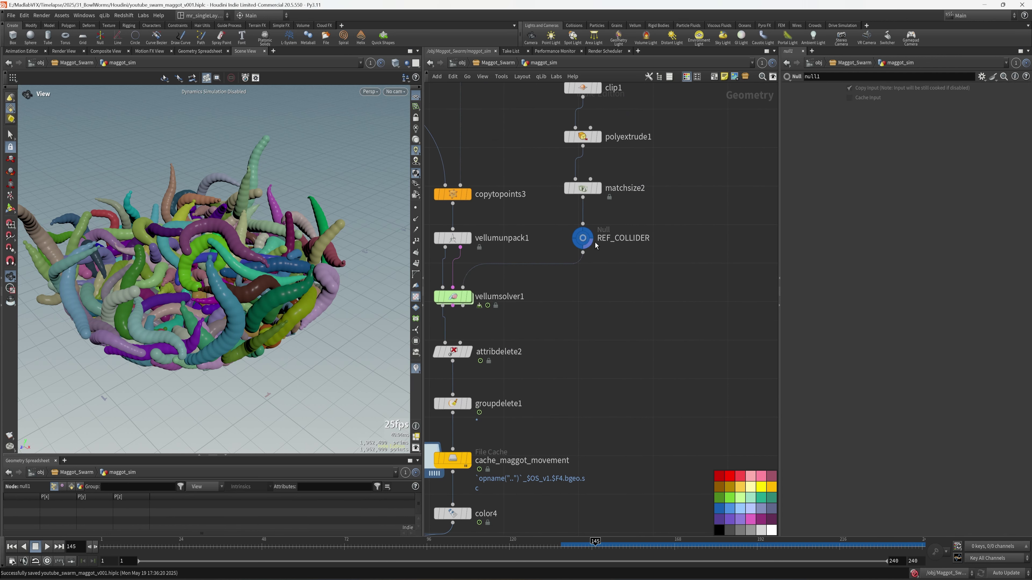
{"action": "left_click", "coordinate": [582, 253]}
{"action": "scroll", "coordinate": [588, 267], "scroll_direction": "down", "scroll_amount": 5}
{"action": "left_click", "coordinate": [603, 315]}
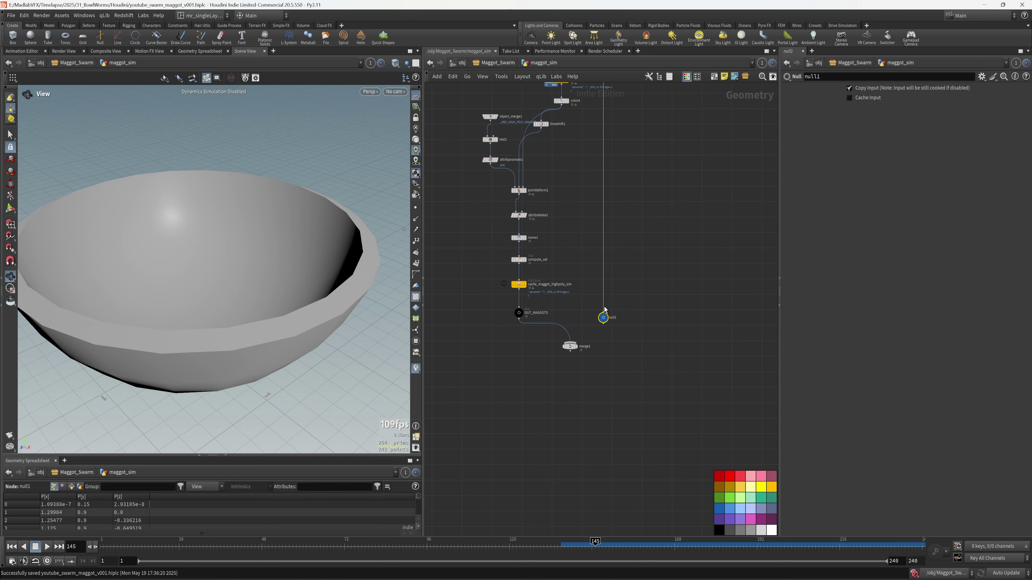
Rename the bowl's Null as OUT_BOWL, color it black and save the scene
{"action": "scroll", "coordinate": [605, 324], "scroll_direction": "up", "scroll_amount": 8}
{"action": "double_click", "coordinate": [646, 297]}
{"action": "left_click_drag", "start_coordinate": [651, 297], "coordinate": [593, 292]}
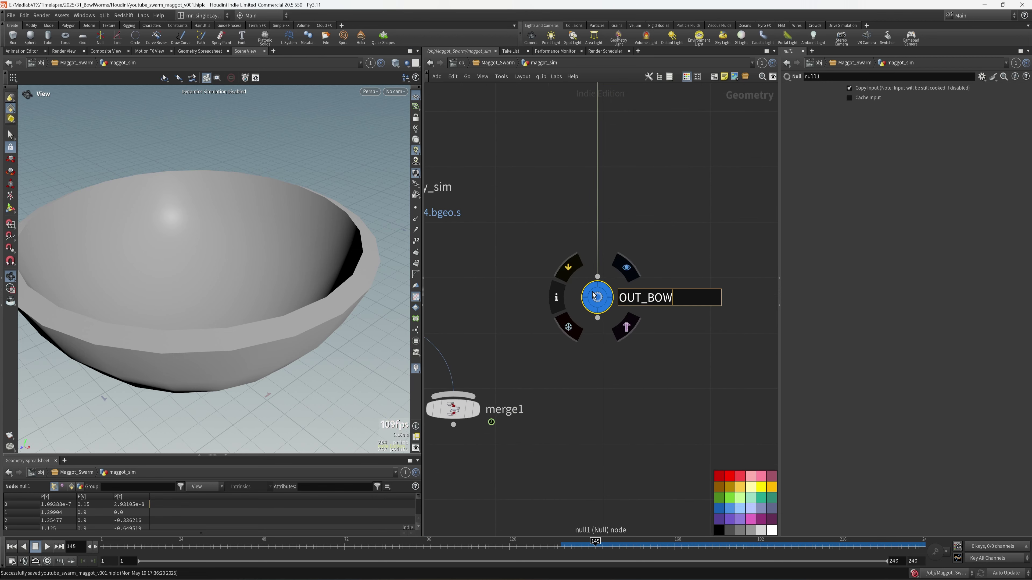
{"action": "key", "text": "Return"}
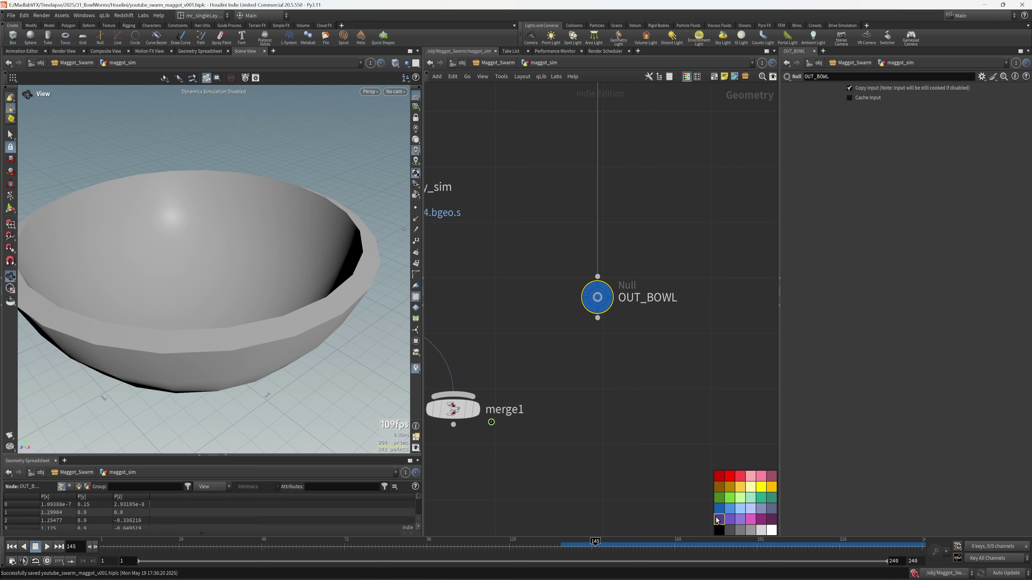
{"action": "key", "text": "ctrl+s"}
Connect OUT_BOWL to merge1 and add a Null node below merge1, fed by its output
{"action": "middle_click_drag", "start_coordinate": [456, 413], "coordinate": [561, 368]}
{"action": "scroll", "coordinate": [620, 408], "scroll_direction": "down", "scroll_amount": 2}
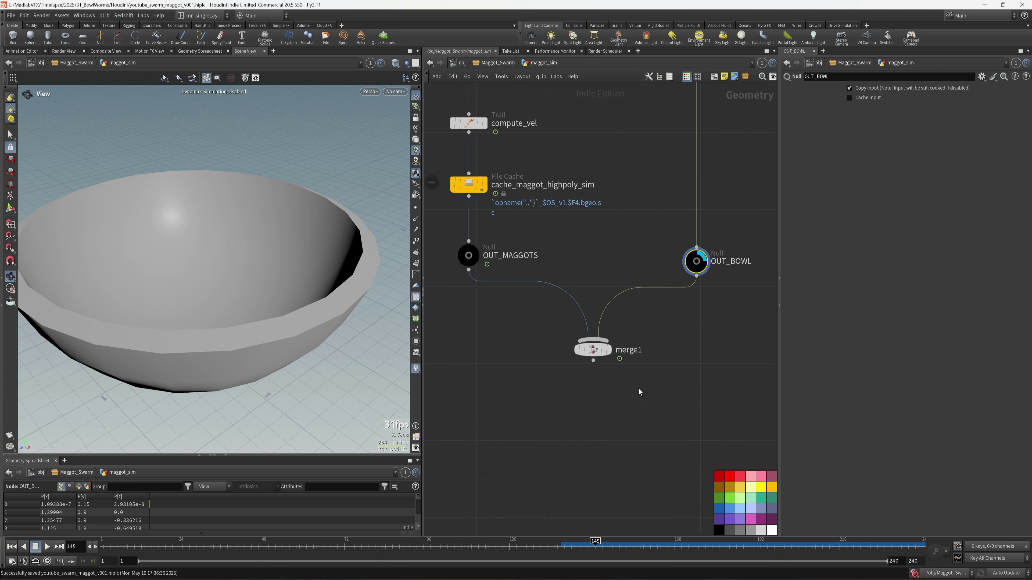
{"action": "key", "text": "Tab"}
{"action": "type", "text": "null"}
{"action": "key", "text": "Return"}
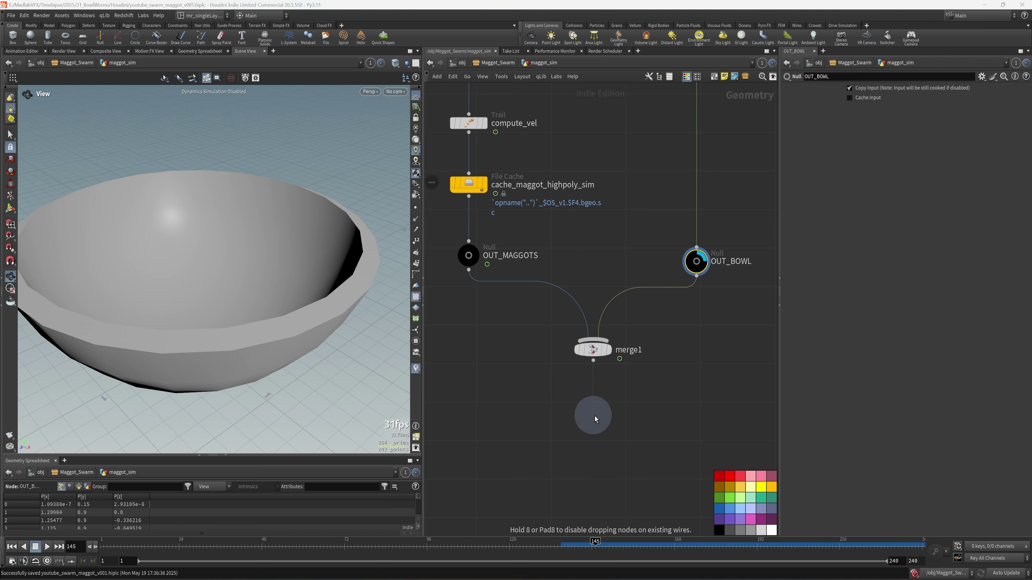
{"action": "left_click", "coordinate": [592, 414]}
{"action": "left_click_drag", "start_coordinate": [593, 362], "coordinate": [593, 404]}
Rename the Null below merge1 as OUT_PREVIEW, color it black and save the scene
{"action": "key", "text": "F2"}
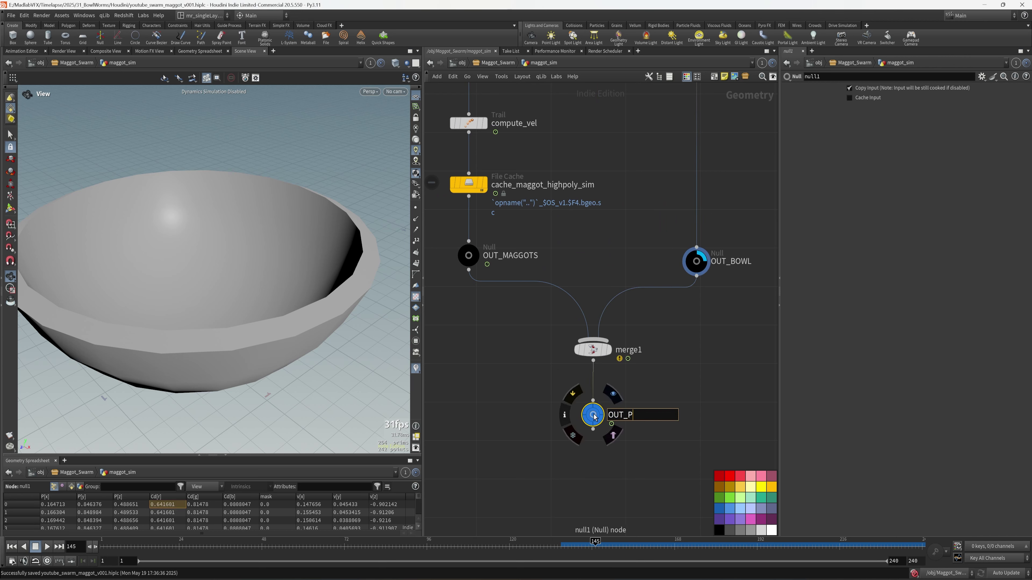
{"action": "type", "text": "OUT_PREVIEW"}
{"action": "key", "text": "Return"}
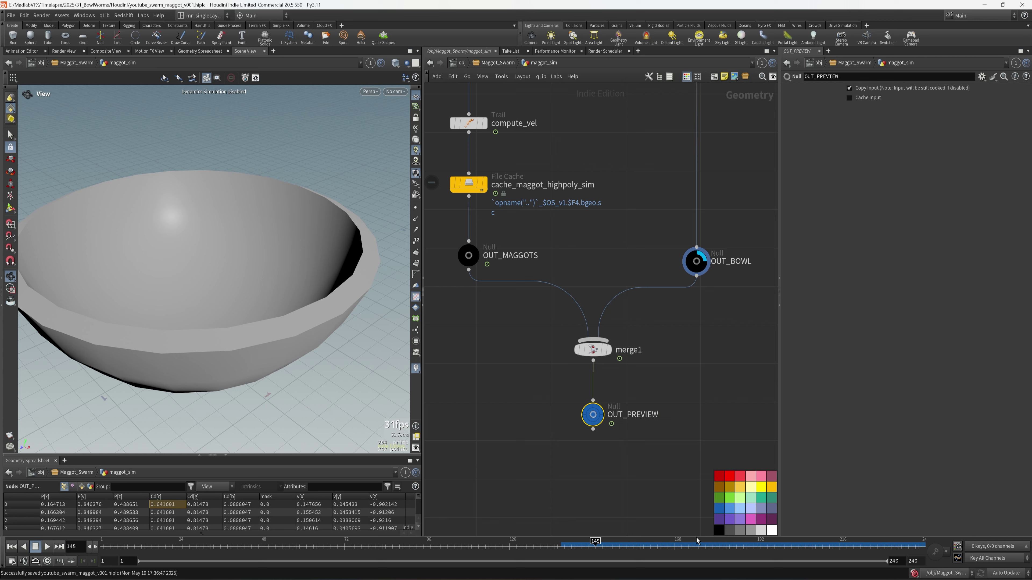
{"action": "key", "text": "ctrl+s"}
Select OUT_BOWL and examine the bowl's mesh topology in wireframe view
{"action": "scroll", "coordinate": [676, 325], "scroll_direction": "up", "scroll_amount": 1}
{"action": "middle_click_drag", "start_coordinate": [685, 294], "coordinate": [635, 385]}
{"action": "left_click", "coordinate": [650, 341]}
{"action": "key", "text": "shift+w"}
{"action": "middle_click_drag", "start_coordinate": [706, 322], "coordinate": [683, 323]}
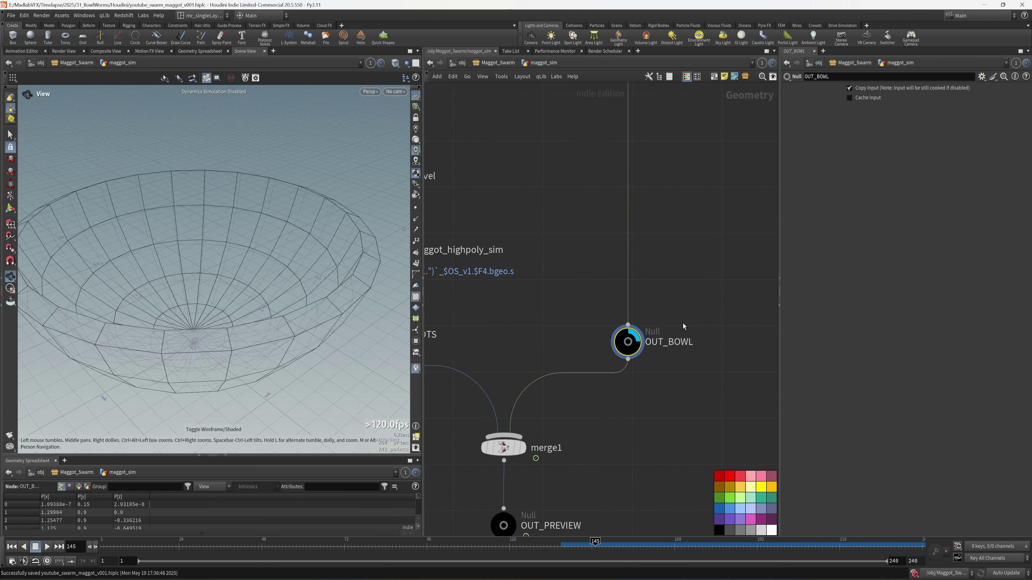
{"action": "middle_click_drag", "start_coordinate": [685, 285], "coordinate": [669, 350]}
{"action": "scroll", "coordinate": [668, 350], "scroll_direction": "down", "scroll_amount": 1}
{"action": "key", "text": "Tab"}
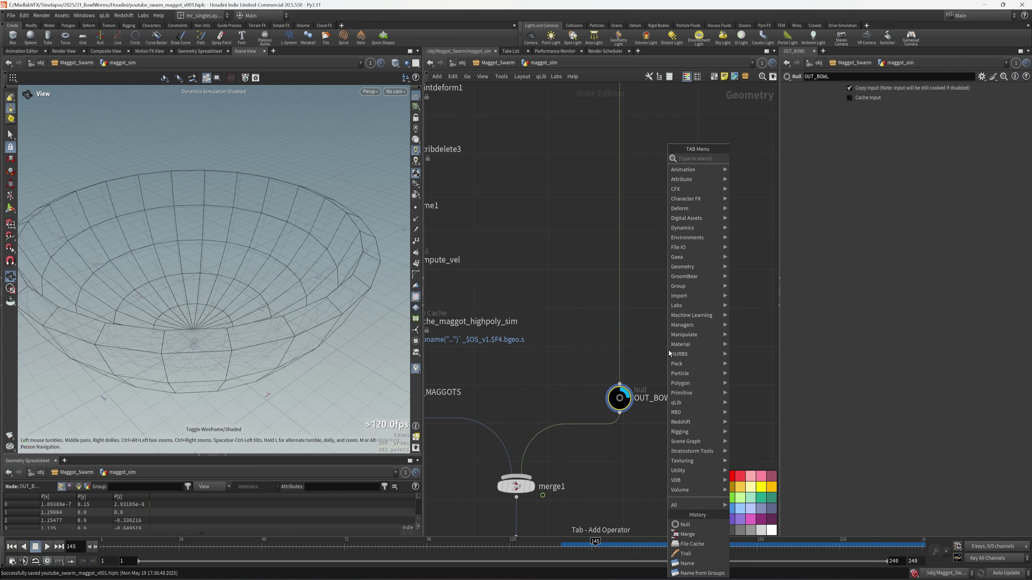
{"action": "key", "text": "Escape"}
{"action": "left_click_drag", "start_coordinate": [289, 244], "coordinate": [357, 292]}
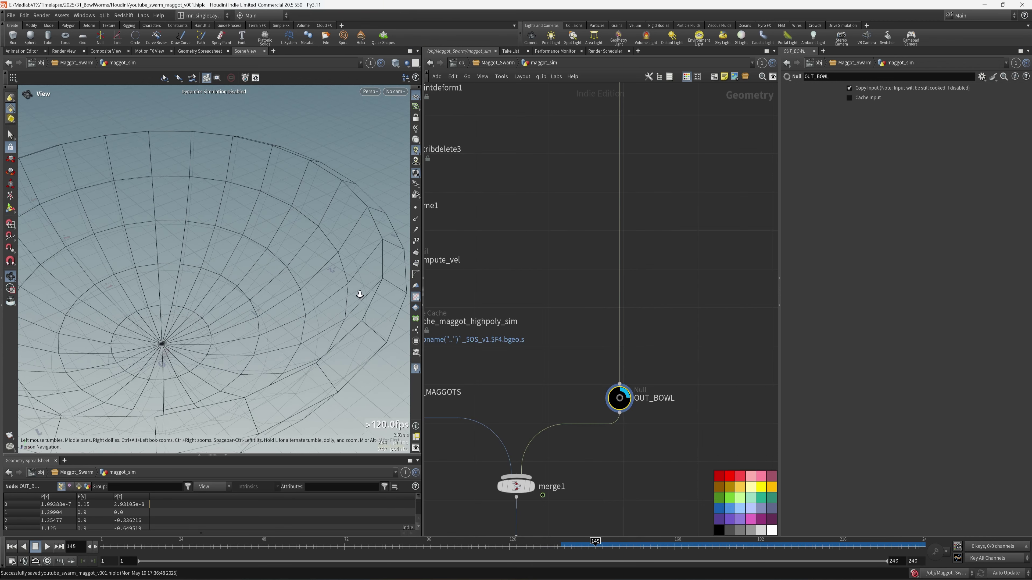
Set the viewport shading to Flat Wire Shaded
{"action": "key", "text": "shift+w"}
{"action": "left_click_drag", "start_coordinate": [303, 261], "coordinate": [332, 254]}
{"action": "left_click", "coordinate": [401, 63]}
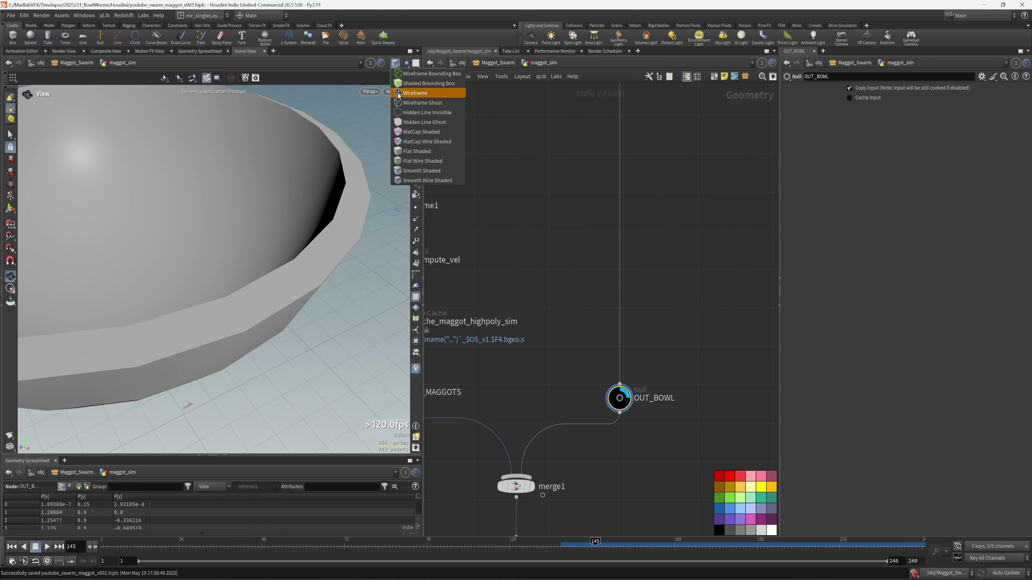
{"action": "left_click", "coordinate": [422, 162]}
Add a PolyBevel node and insert it on the wire between REF_COLLIDER and OUT_BOWL
{"action": "middle_click_drag", "start_coordinate": [600, 245], "coordinate": [608, 258]}
{"action": "key", "text": "Tab"}
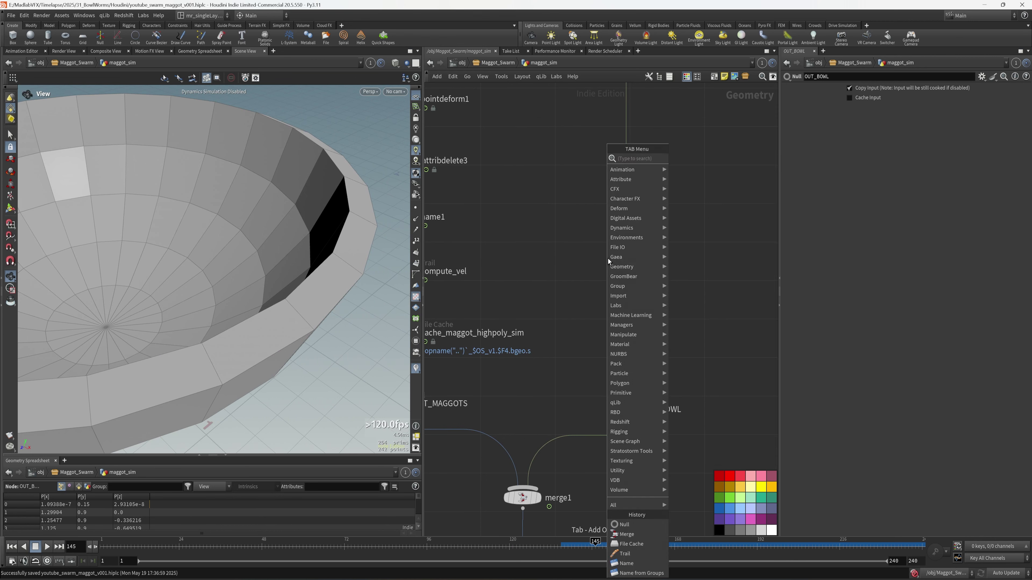
{"action": "type", "text": "bev"}
{"action": "left_click", "coordinate": [692, 160]}
{"action": "left_click", "coordinate": [616, 275]}
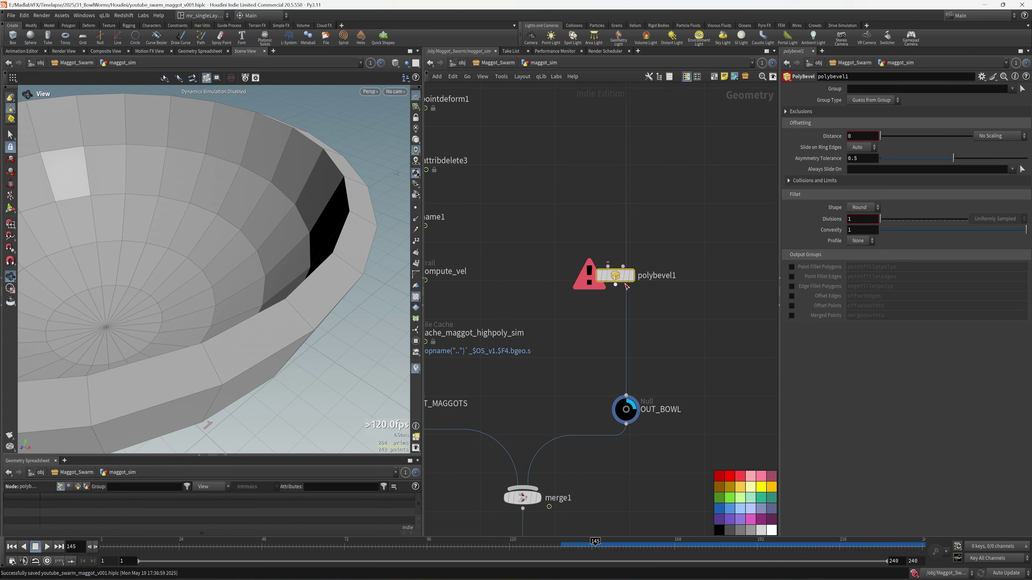
{"action": "left_click_drag", "start_coordinate": [616, 275], "coordinate": [625, 223]}
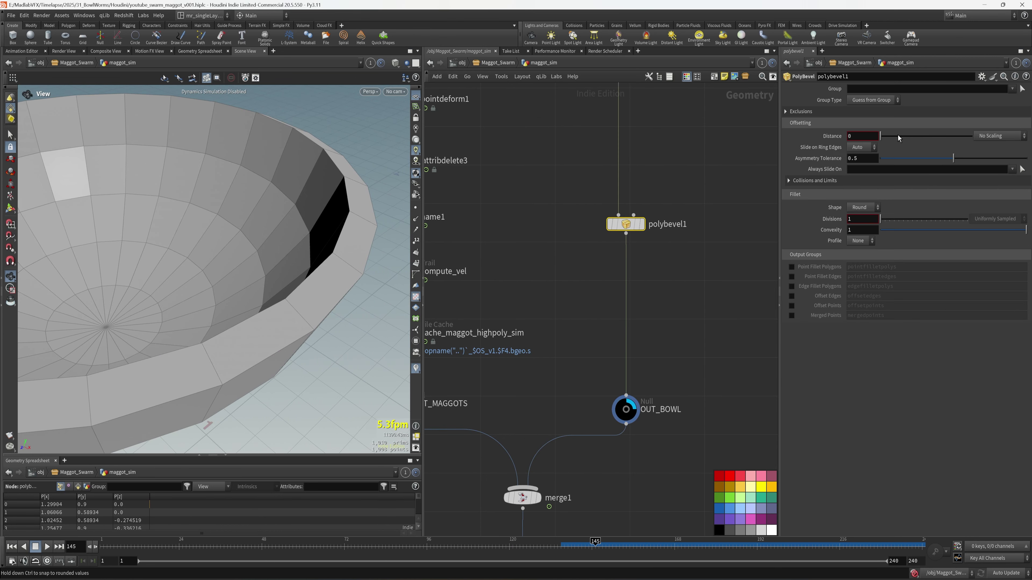
Set the Distance of polybevel1 to 0.047 and enable Ignore Flat Edges in its exclusions
{"action": "left_click_drag", "start_coordinate": [886, 140], "coordinate": [884, 141]}
{"action": "left_click", "coordinate": [789, 112]}
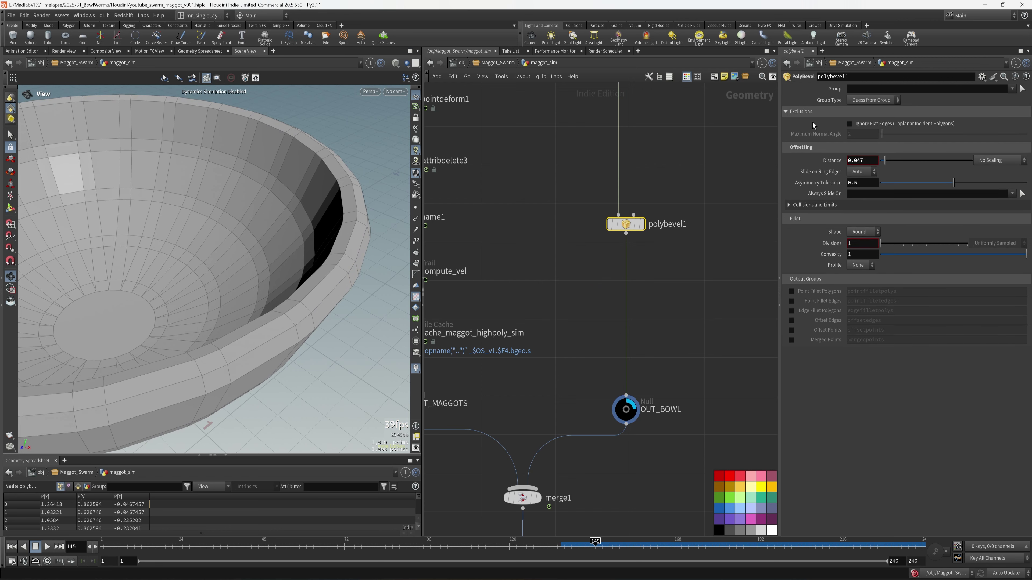
{"action": "left_click", "coordinate": [867, 127]}
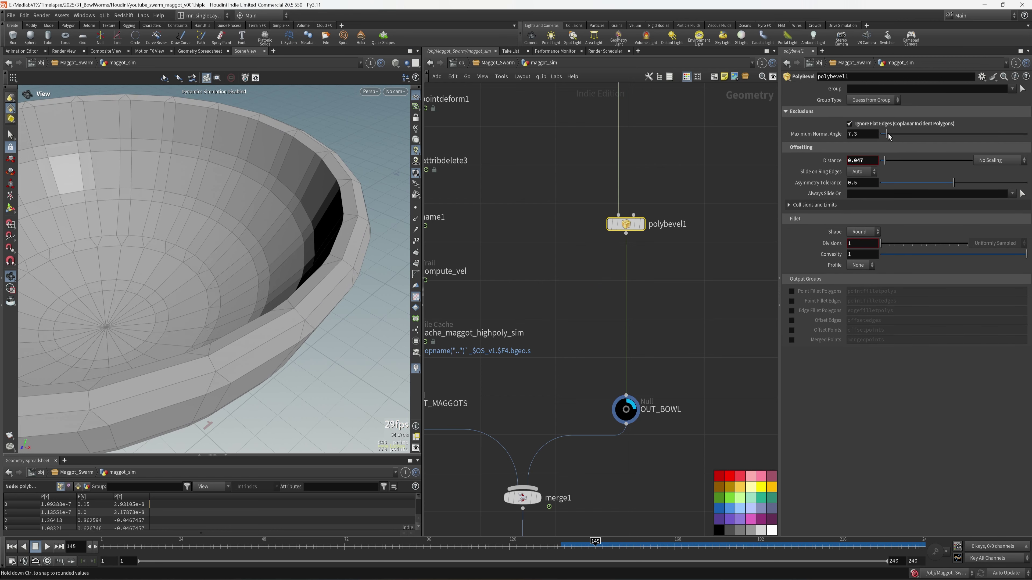
Set polybevel1's Maximum Normal Angle to 31.2, Distance to 0.085 and fillet Divisions to 6
{"action": "left_click_drag", "start_coordinate": [888, 137], "coordinate": [902, 139]}
{"action": "left_click_drag", "start_coordinate": [272, 330], "coordinate": [335, 184]}
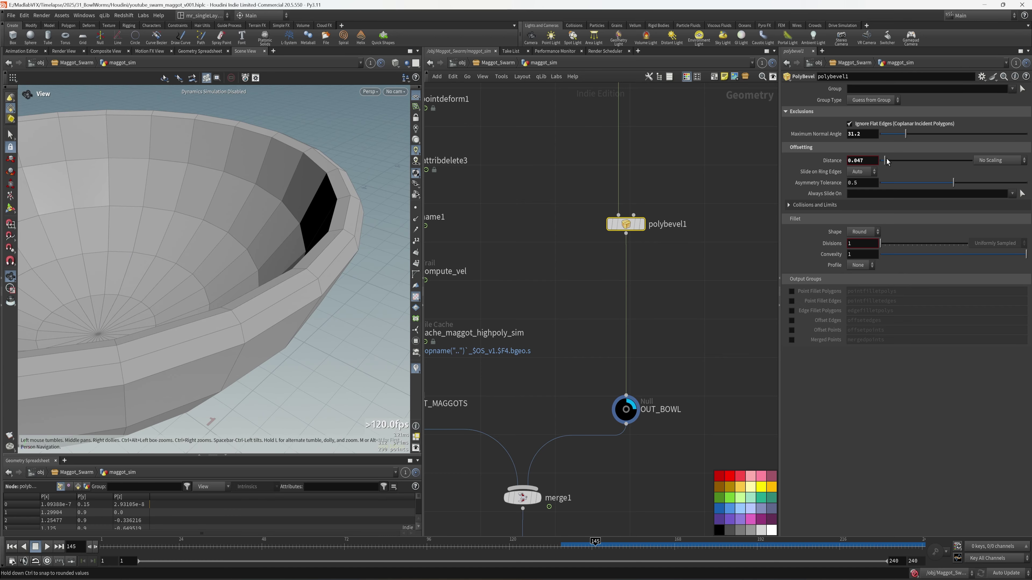
{"action": "left_click_drag", "start_coordinate": [886, 162], "coordinate": [889, 165]}
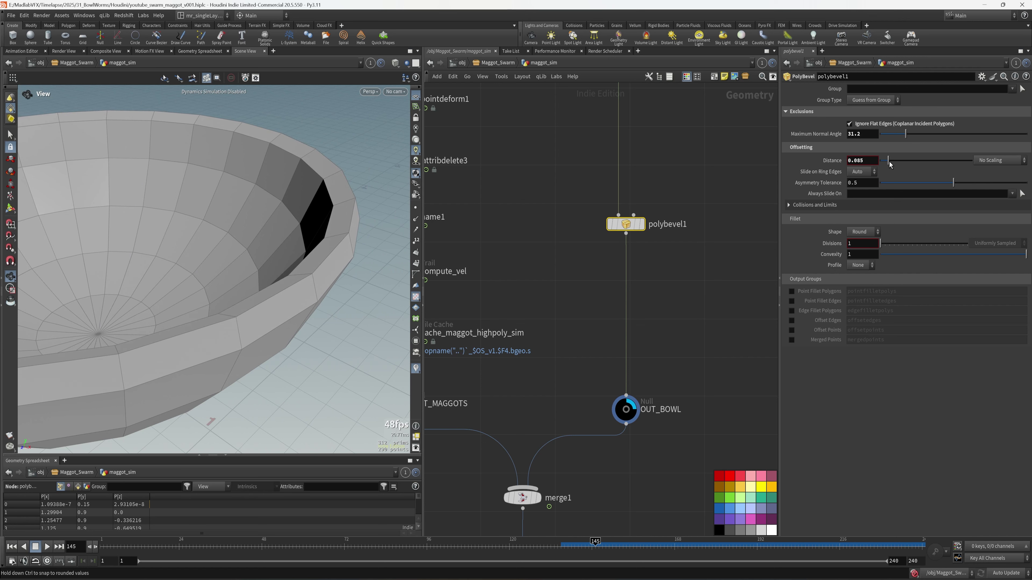
{"action": "left_click_drag", "start_coordinate": [881, 249], "coordinate": [903, 246]}
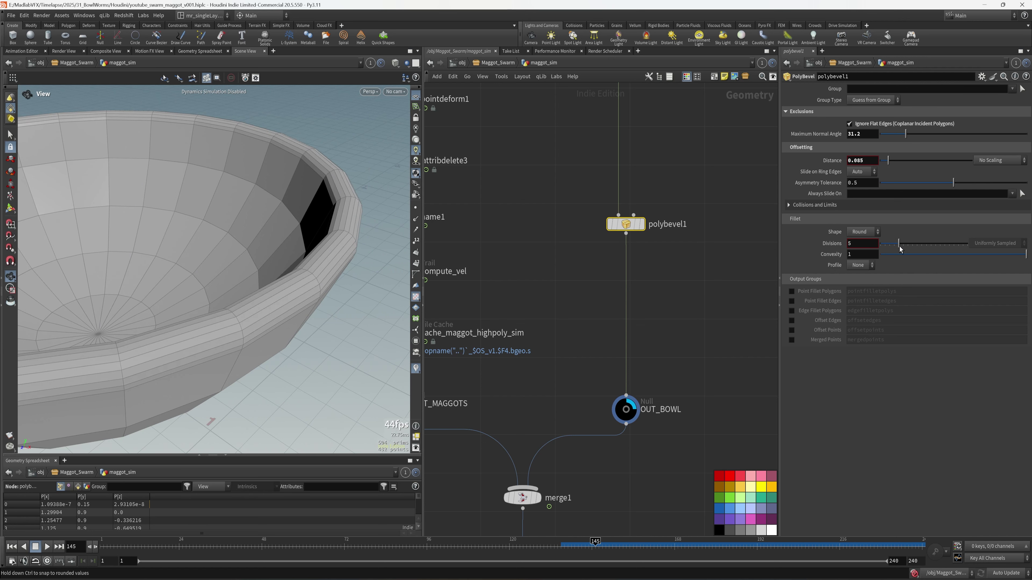
{"action": "left_click_drag", "start_coordinate": [269, 315], "coordinate": [345, 280]}
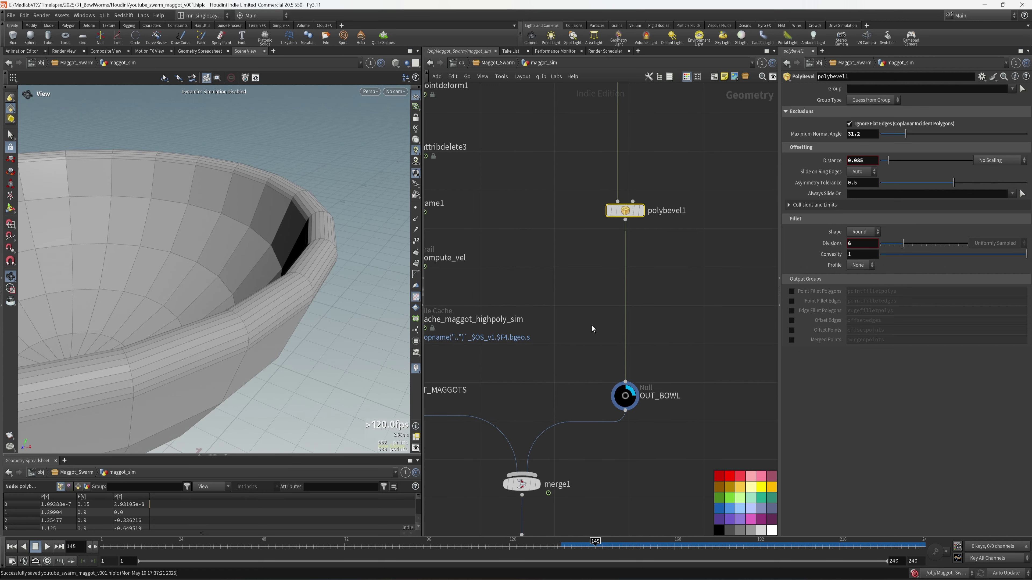
Insert a Fuse node between polybevel1 and OUT_BOWL and display its result
{"action": "key", "text": "Tab"}
{"action": "type", "text": "fu"}
{"action": "left_click", "coordinate": [666, 168]}
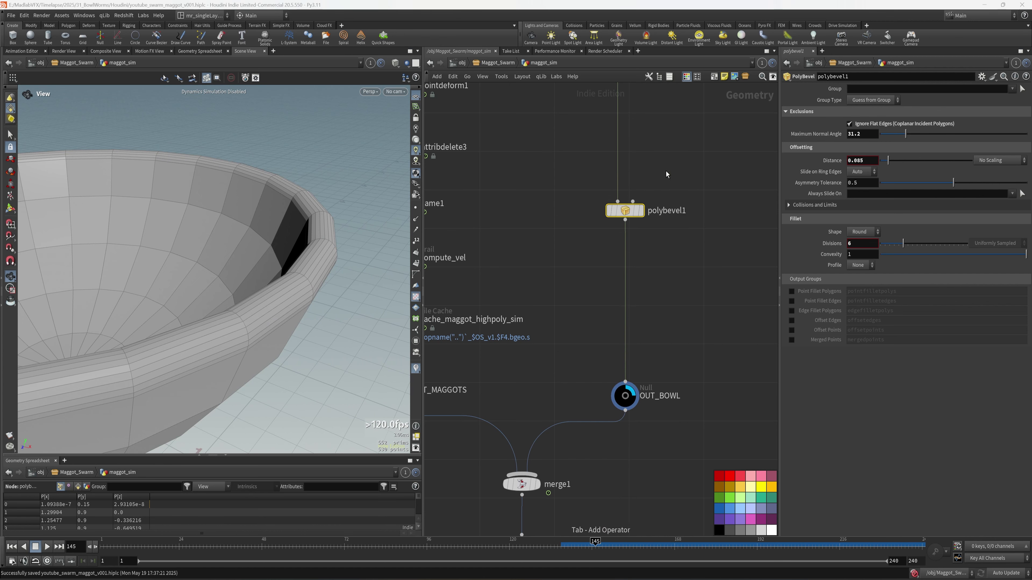
{"action": "left_click", "coordinate": [629, 273]}
{"action": "left_click", "coordinate": [645, 273]}
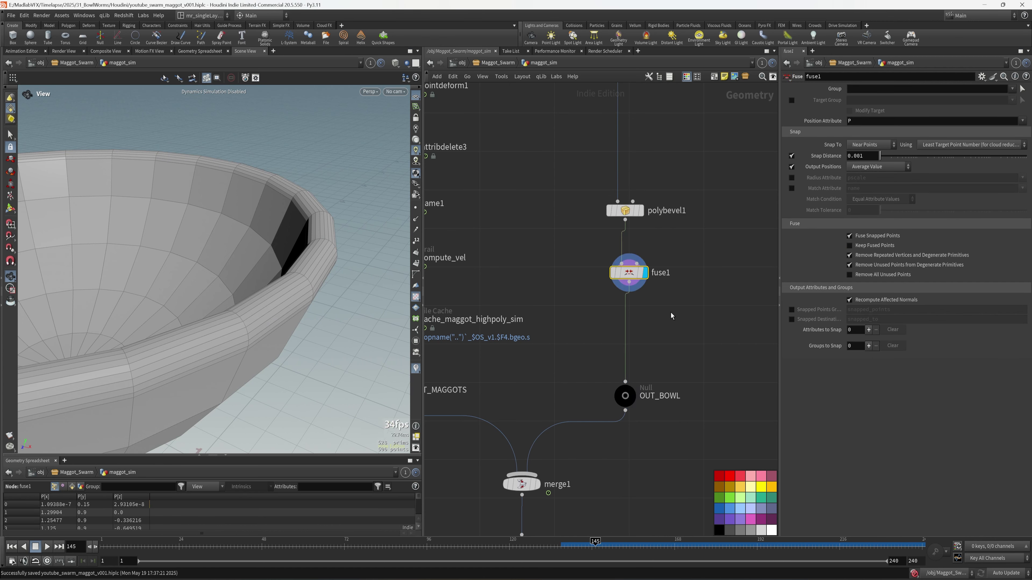
{"action": "middle_click_drag", "start_coordinate": [662, 335], "coordinate": [654, 327]}
{"action": "middle_click_drag", "start_coordinate": [588, 322], "coordinate": [594, 329]}
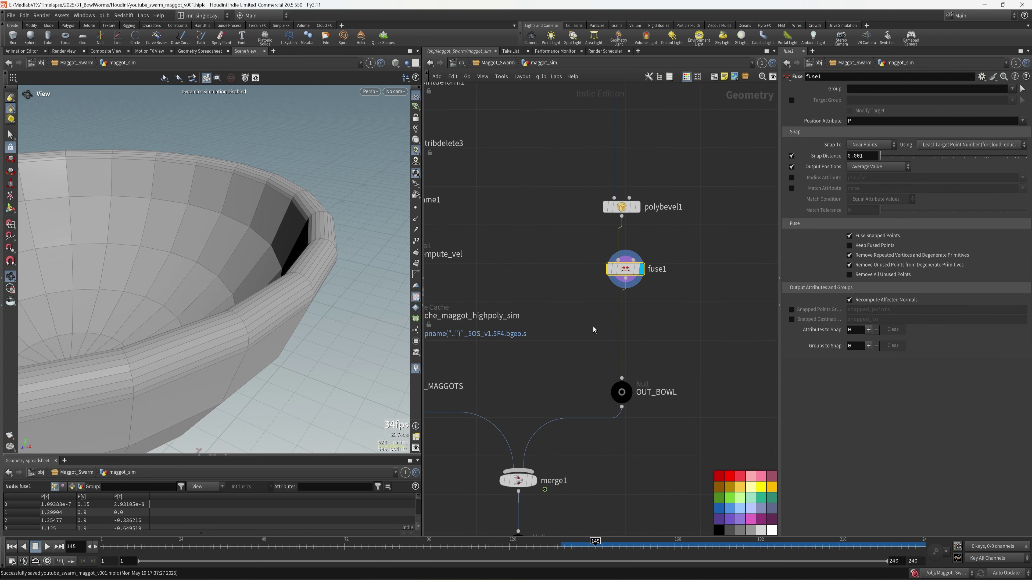
Add a Name node between fuse1 and OUT_BOWL
{"action": "key", "text": "Tab"}
{"action": "type", "text": "nam"}
{"action": "left_click", "coordinate": [668, 159]}
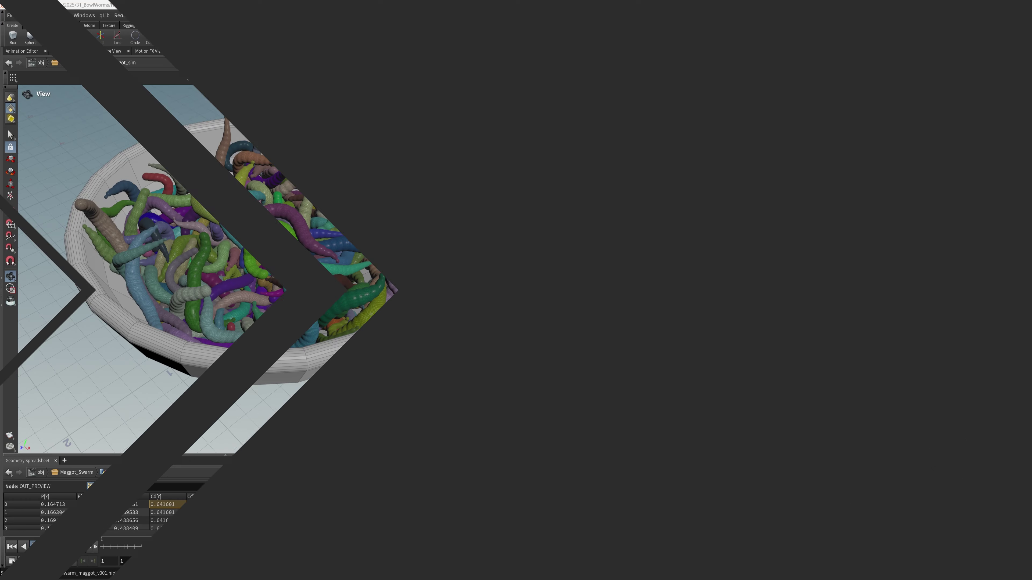
Go up to the Maggot_Swarm level and add a LOP Network below maggot_sim
{"action": "scroll", "coordinate": [666, 343], "scroll_direction": "up", "scroll_amount": 5}
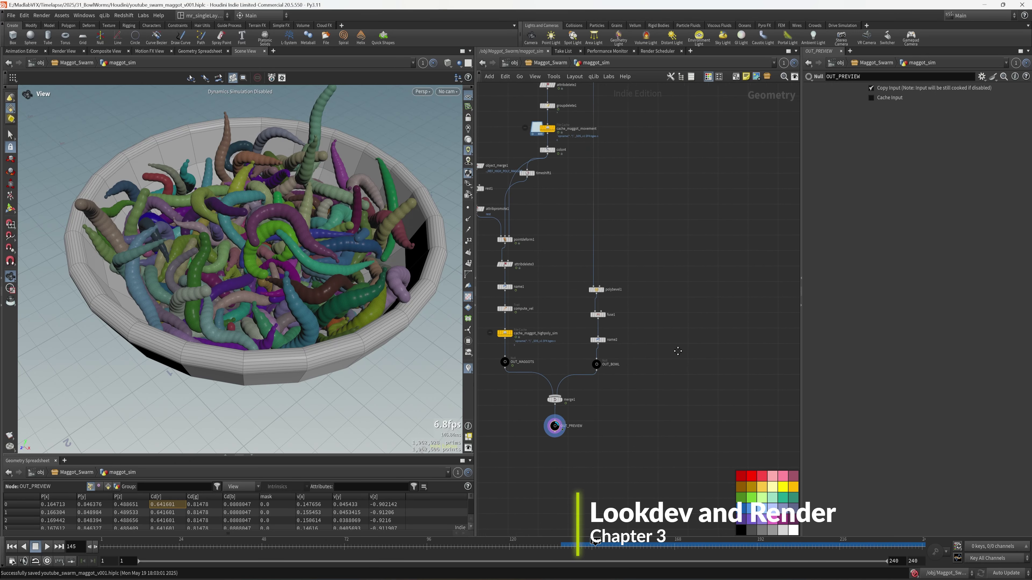
{"action": "key", "text": "u"}
{"action": "scroll", "coordinate": [591, 334], "scroll_direction": "up", "scroll_amount": 5}
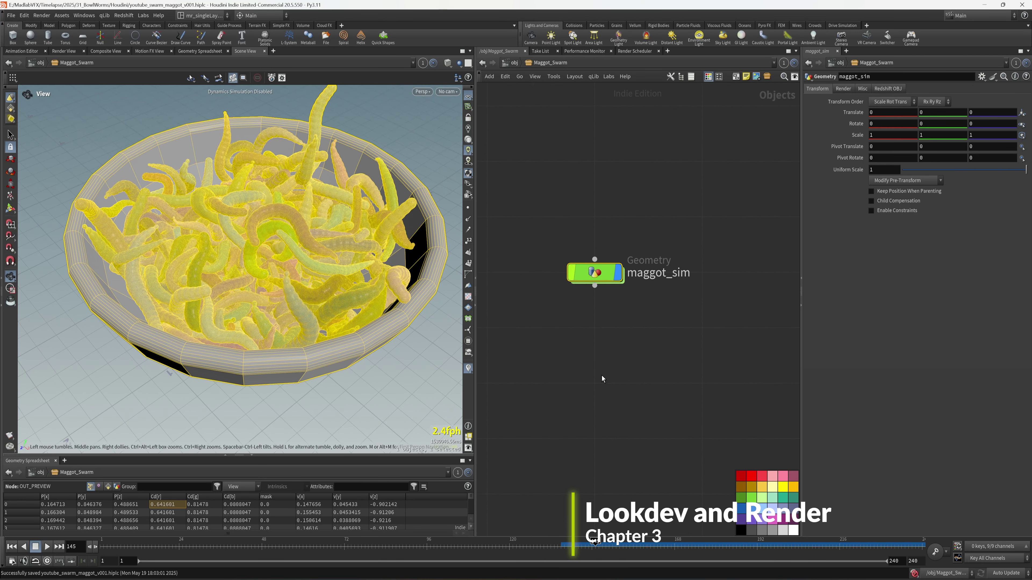
{"action": "key", "text": "Tab"}
{"action": "type", "text": "g"}
{"action": "key", "text": "Escape"}
{"action": "key", "text": "Tab"}
{"action": "type", "text": "lo"}
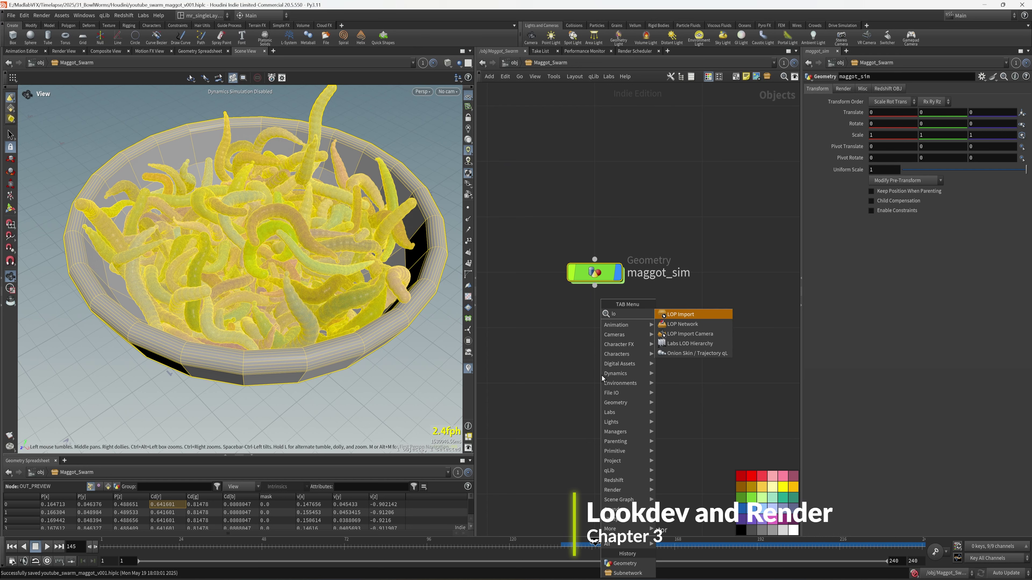
{"action": "left_click", "coordinate": [711, 324]}
{"action": "left_click", "coordinate": [609, 328]}
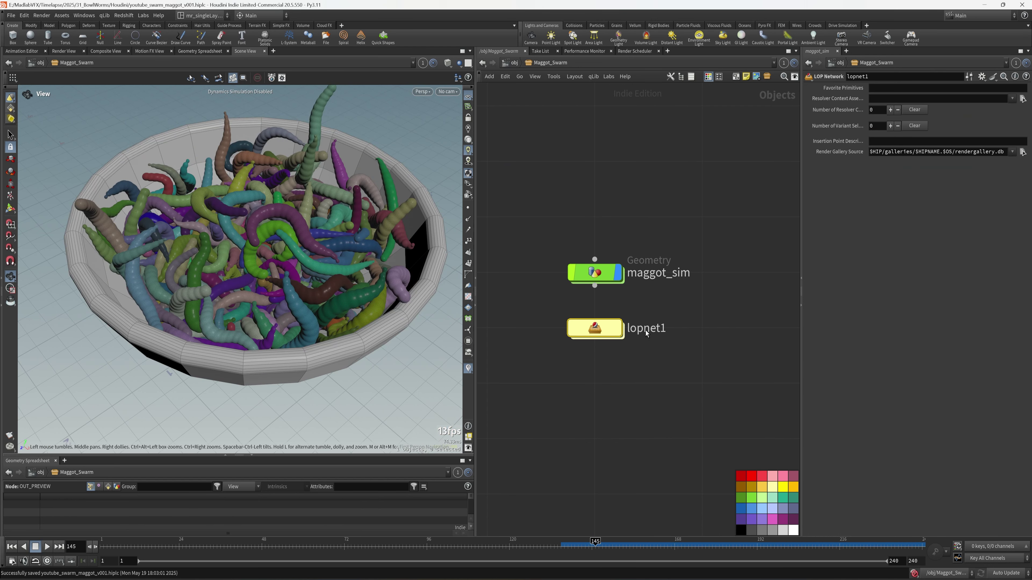
Rename the LOP network to LOOKDEV and enter it
{"action": "key", "text": "F2"}
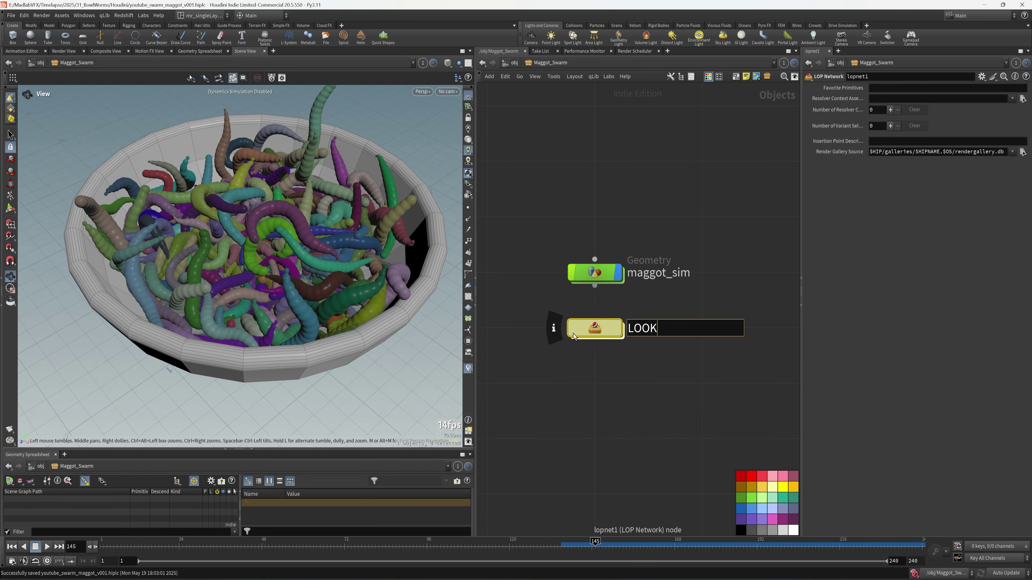
{"action": "type", "text": "LOOKDEV"}
{"action": "key", "text": "Return"}
{"action": "double_click", "coordinate": [603, 329]}
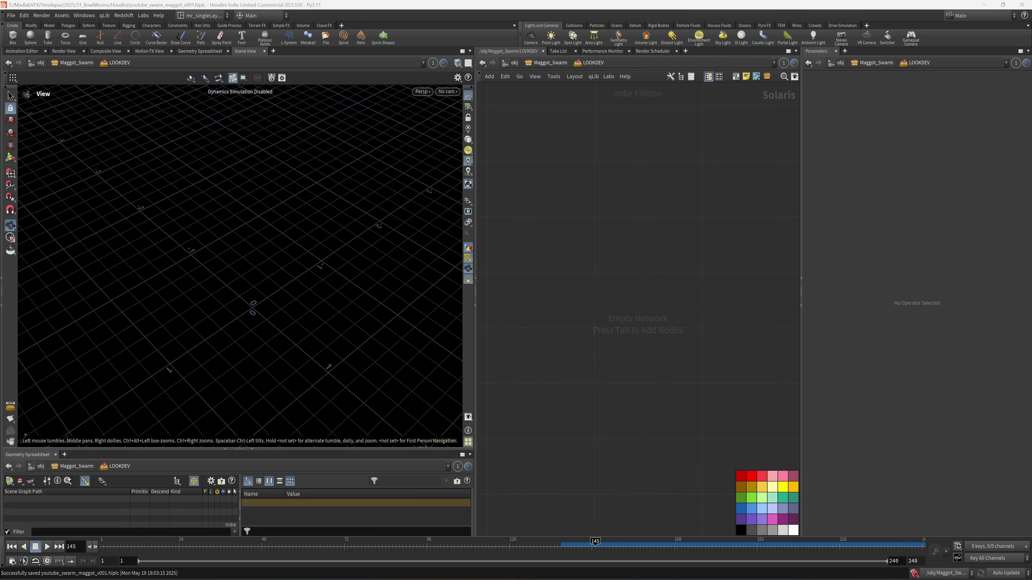
Add a SOP Import node and set its Sublayer Style to Copy SOP Layer Into New Active Layer
{"action": "key", "text": "Tab"}
{"action": "type", "text": "sop"}
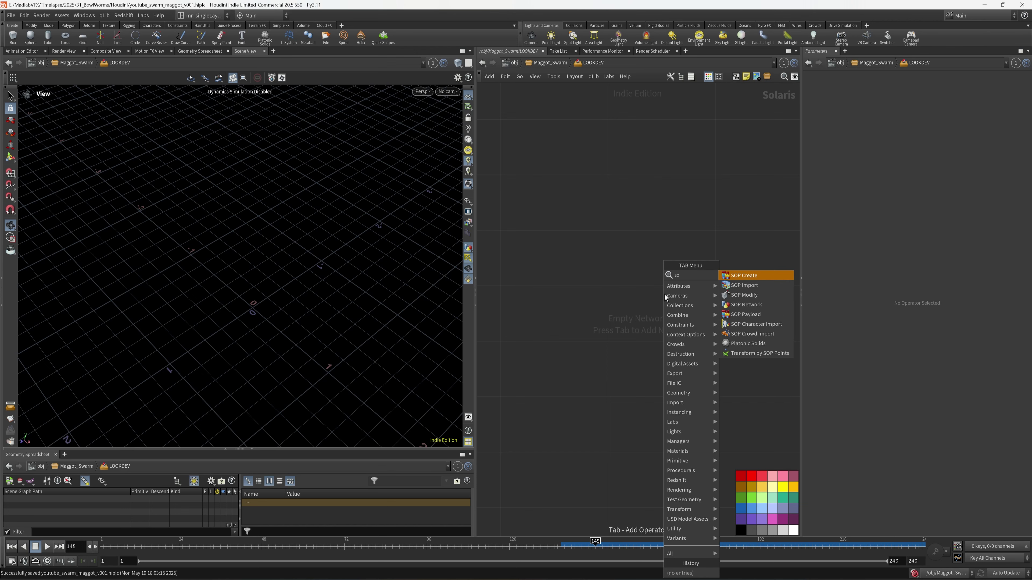
{"action": "left_click", "coordinate": [752, 291]}
{"action": "left_click", "coordinate": [618, 321]}
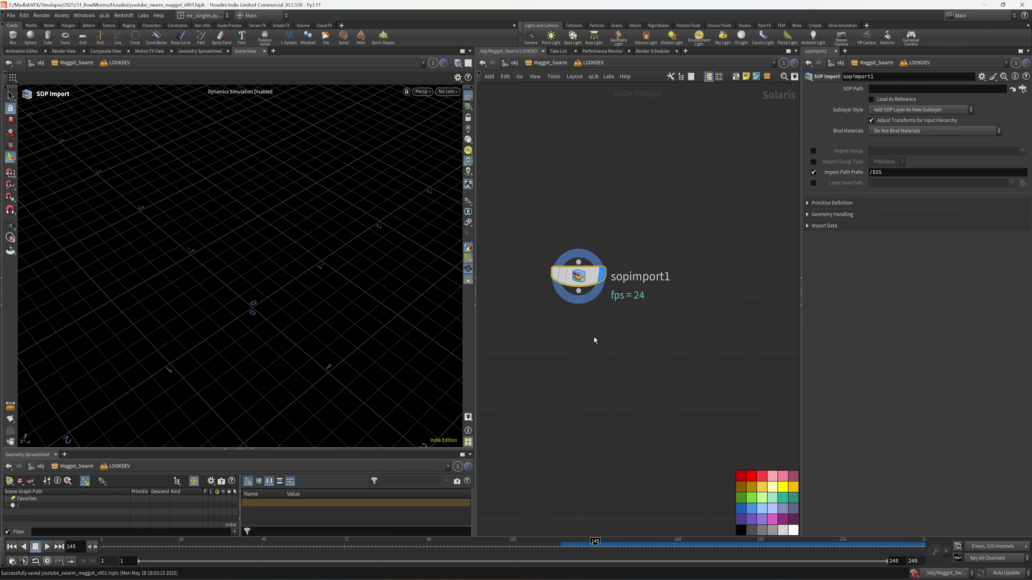
{"action": "left_click_drag", "start_coordinate": [475, 345], "coordinate": [283, 366]}
{"action": "left_click", "coordinate": [861, 110]}
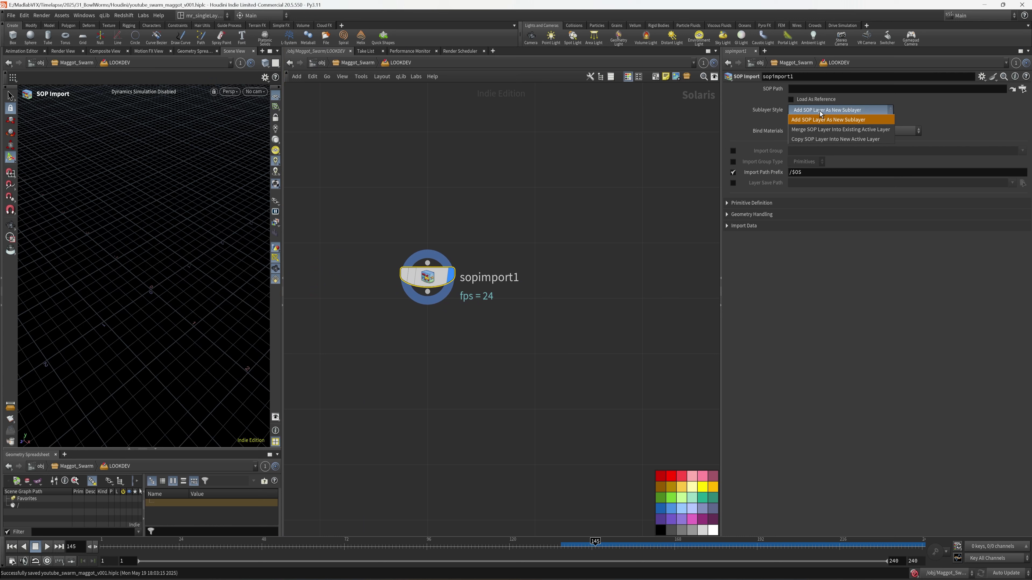
{"action": "left_click", "coordinate": [812, 140]}
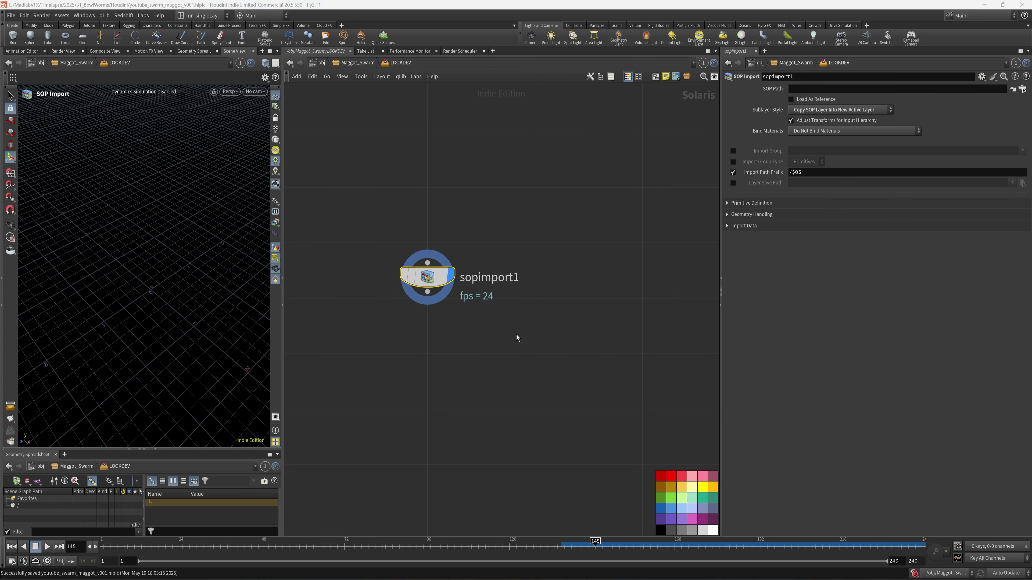
Rename the SOP Import node to maggots
{"action": "double_click", "coordinate": [479, 280]}
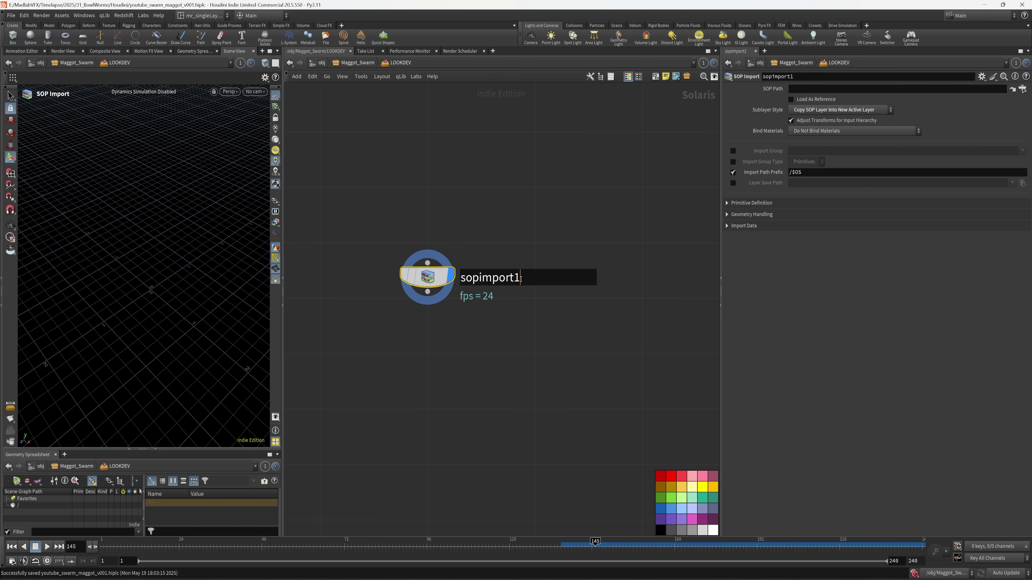
{"action": "type", "text": "maggo"}
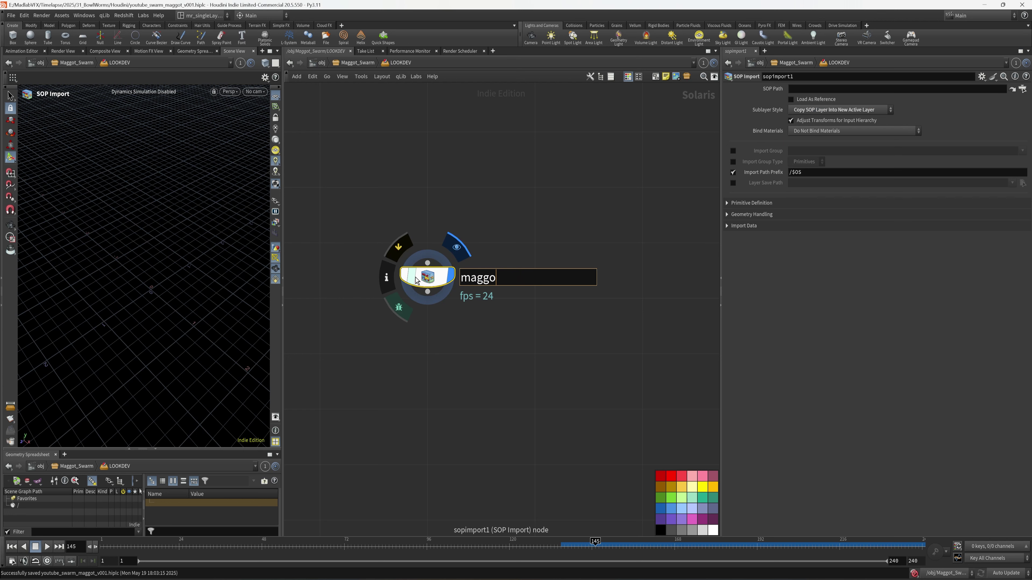
{"action": "type", "text": "ts"}
{"action": "key", "text": "Return"}
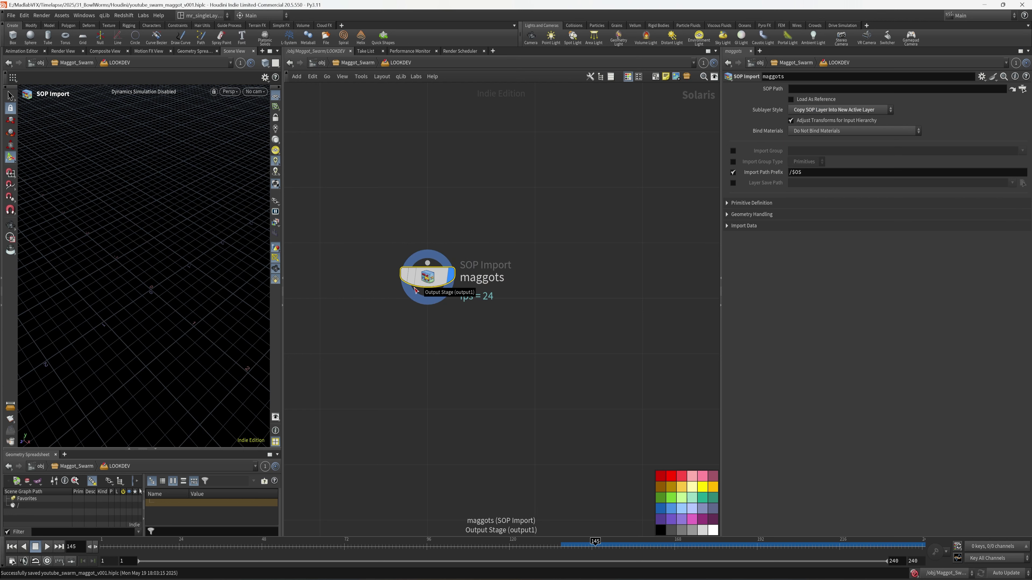
Duplicate the maggots SOP Import node beside the original and rename the copy to bowl
{"action": "key", "text": "ctrl+c"}
{"action": "key", "text": "ctrl+v"}
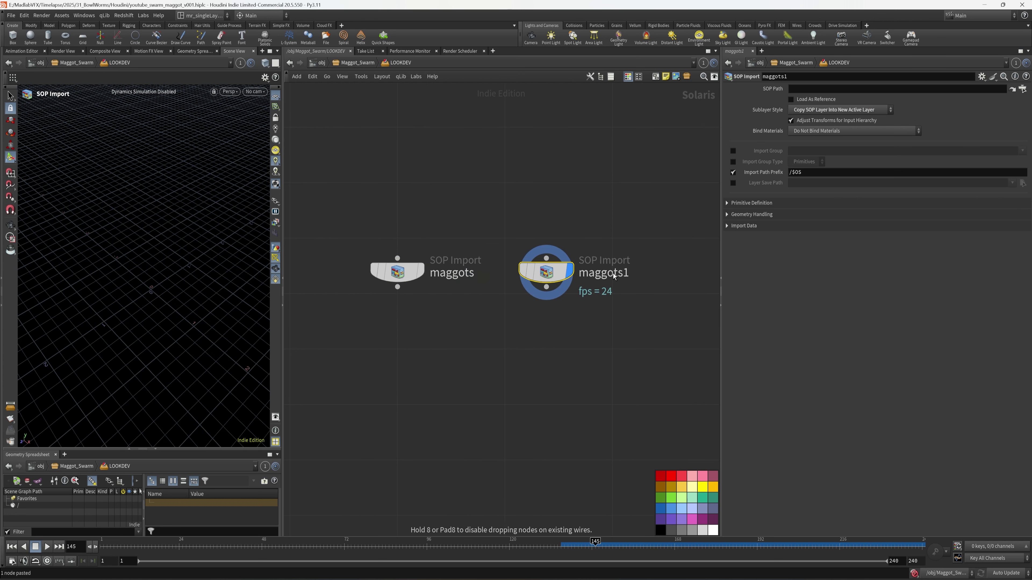
{"action": "left_click", "coordinate": [613, 274]}
{"action": "double_click", "coordinate": [606, 273]}
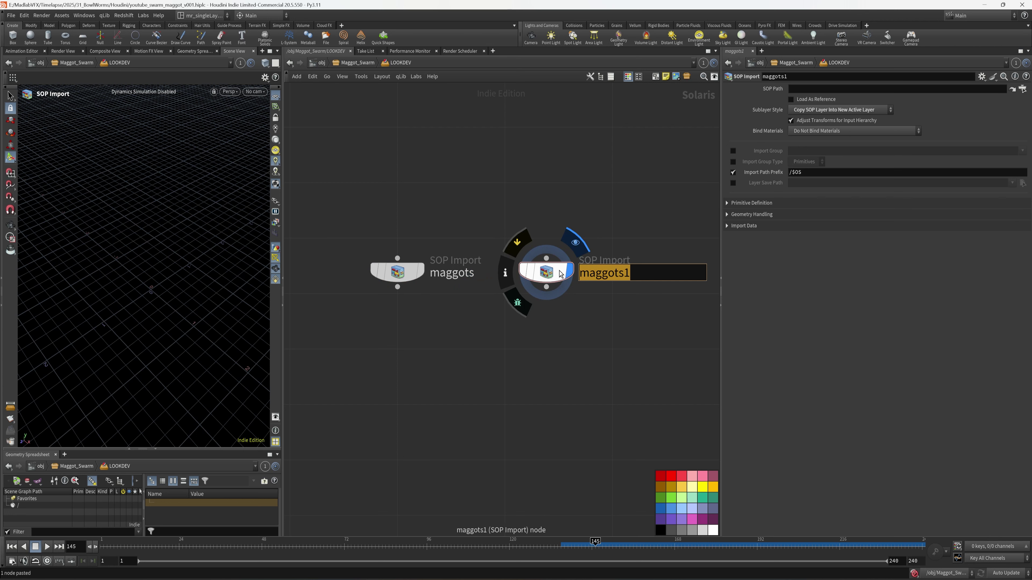
{"action": "type", "text": "bowl"}
{"action": "key", "text": "Return"}
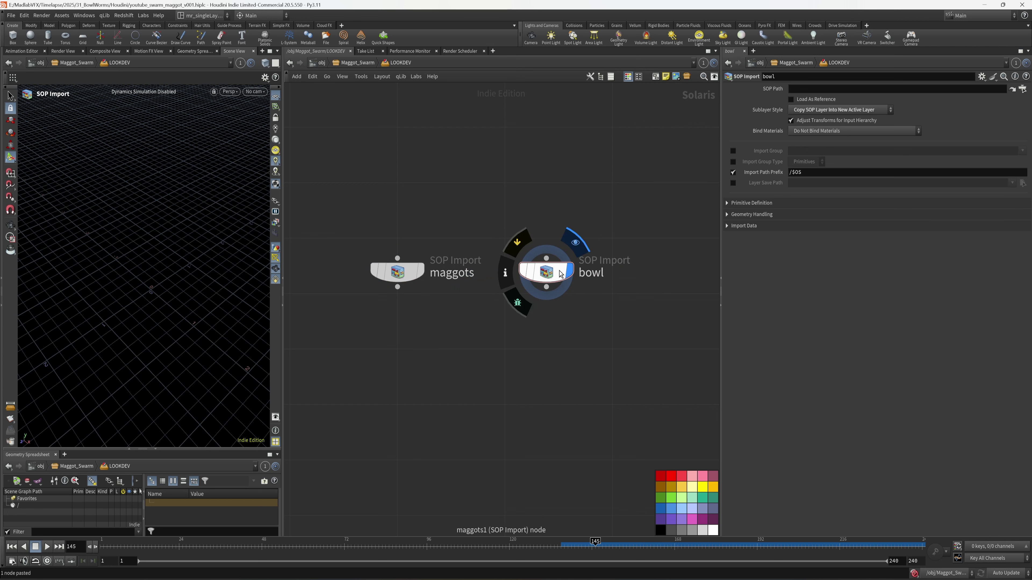
Add a Merge node below the two SOP Imports and connect maggots and bowl to it
{"action": "key", "text": "Tab"}
{"action": "type", "text": "mer"}
{"action": "left_click", "coordinate": [627, 274]}
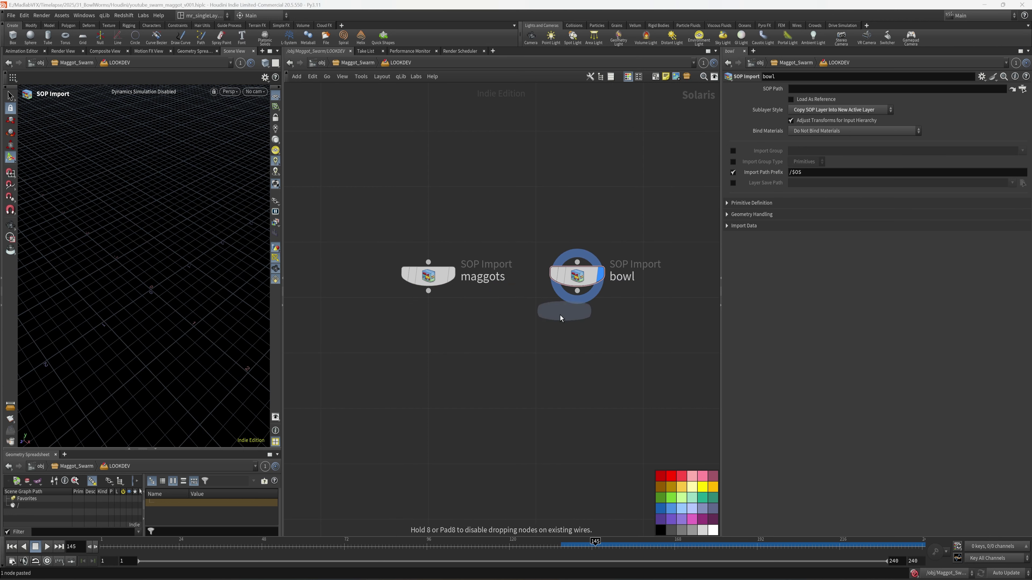
{"action": "left_click", "coordinate": [501, 386]}
{"action": "left_click", "coordinate": [501, 373]}
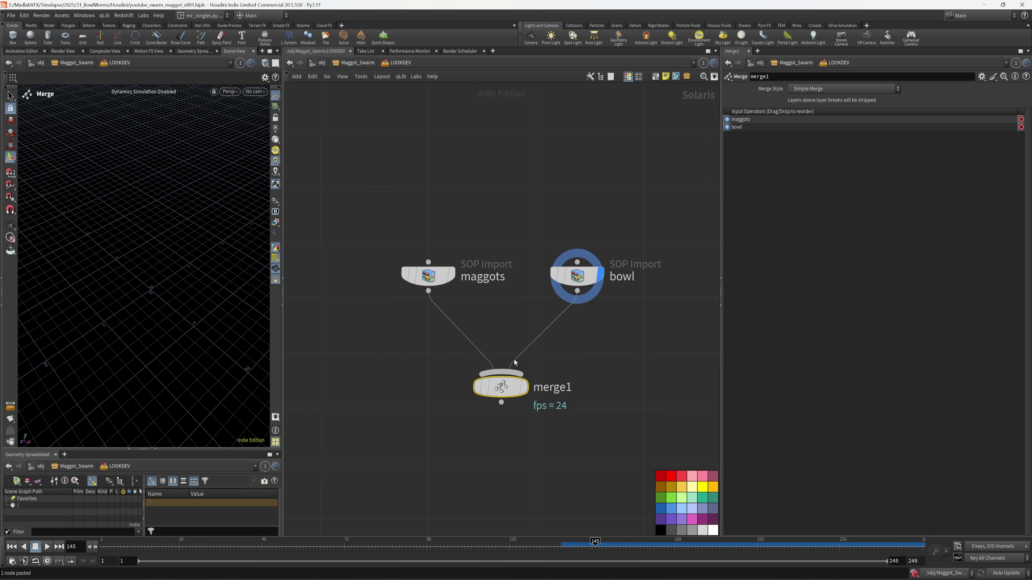
Set the maggots import's SOP Path to /obj/Maggot_Swarm/maggot_sim/OUT_MAGGOTS and display the node
{"action": "left_click", "coordinate": [410, 262]}
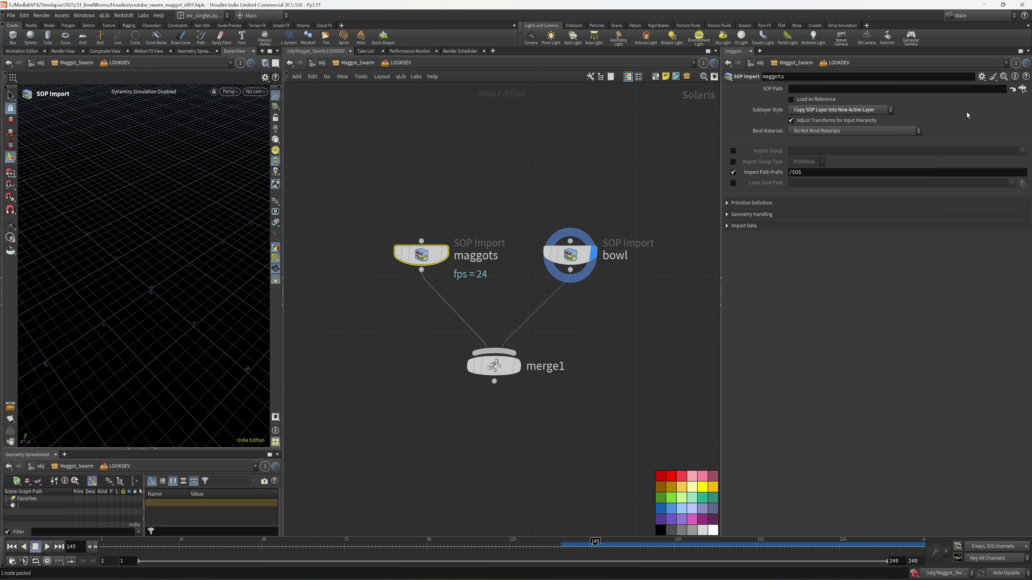
{"action": "left_click", "coordinate": [1022, 89]}
{"action": "left_click", "coordinate": [979, 57]}
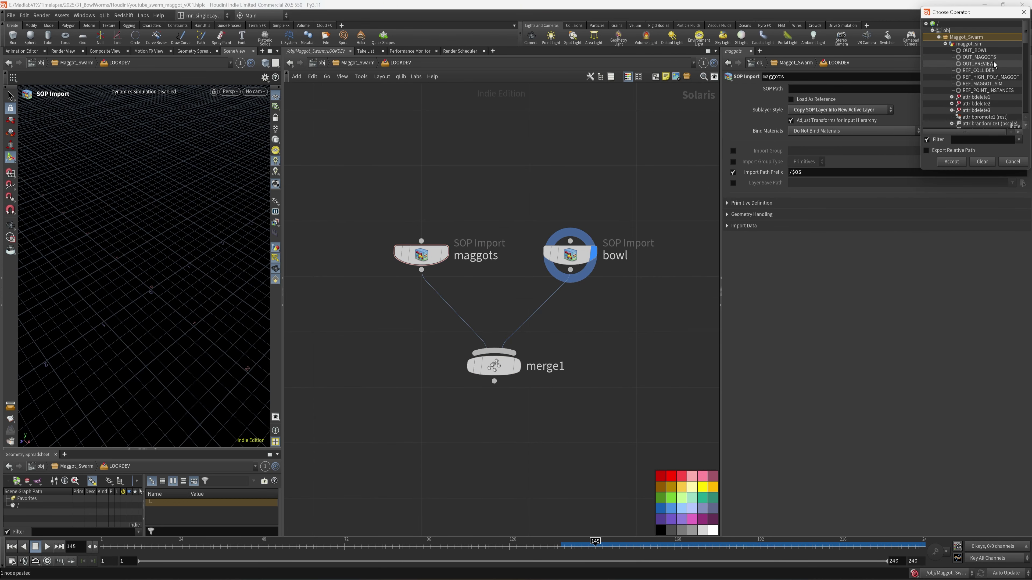
{"action": "left_click", "coordinate": [952, 162]}
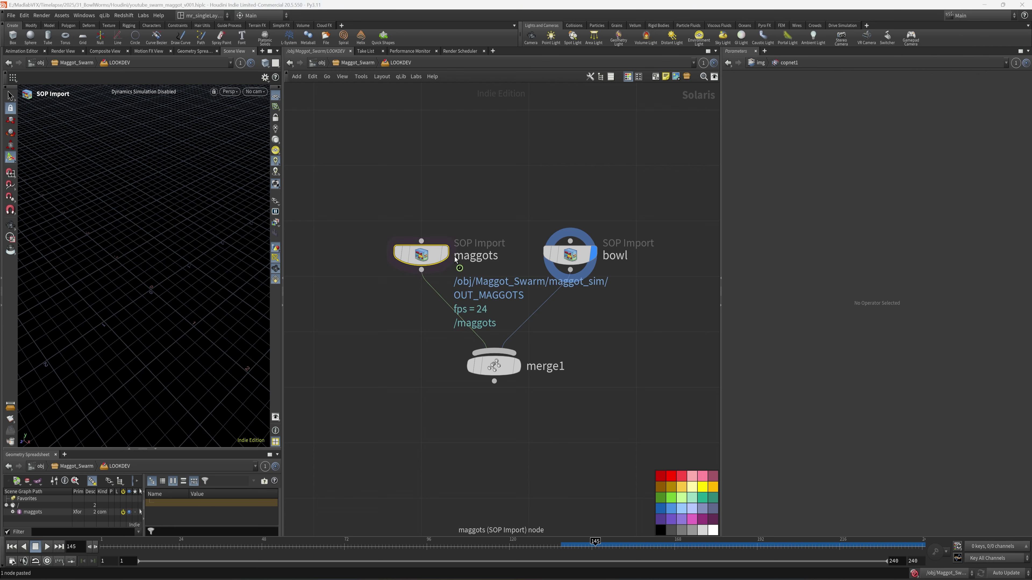
{"action": "left_click", "coordinate": [445, 253]}
{"action": "left_click_drag", "start_coordinate": [125, 278], "coordinate": [126, 232], "text": "alt"}
Set the bowl import's SOP Path to OUT_BOWL inside maggot_sim
{"action": "left_click_drag", "start_coordinate": [609, 211], "coordinate": [566, 258]}
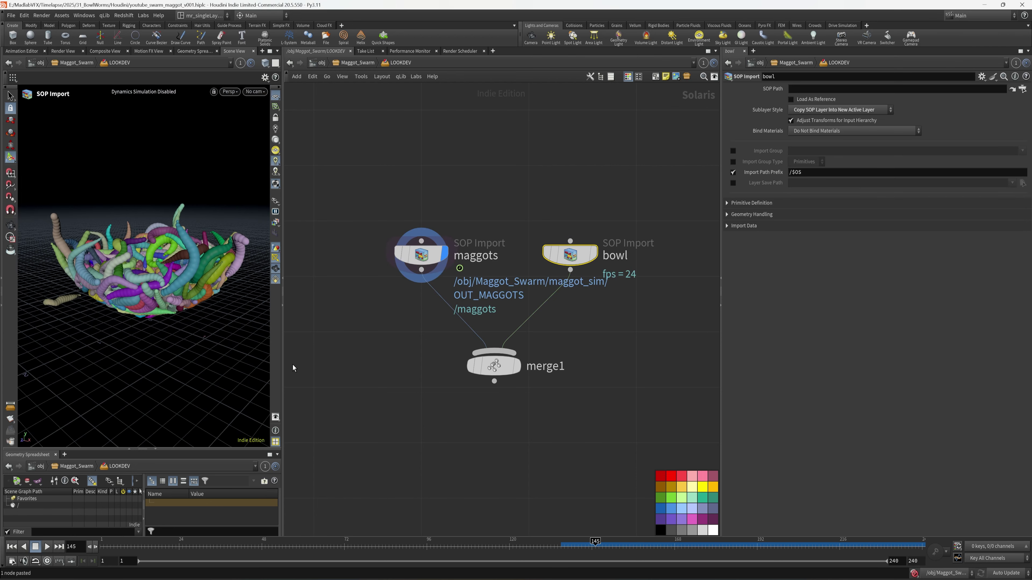
{"action": "left_click_drag", "start_coordinate": [283, 366], "coordinate": [334, 360]}
{"action": "left_click", "coordinate": [1022, 89]}
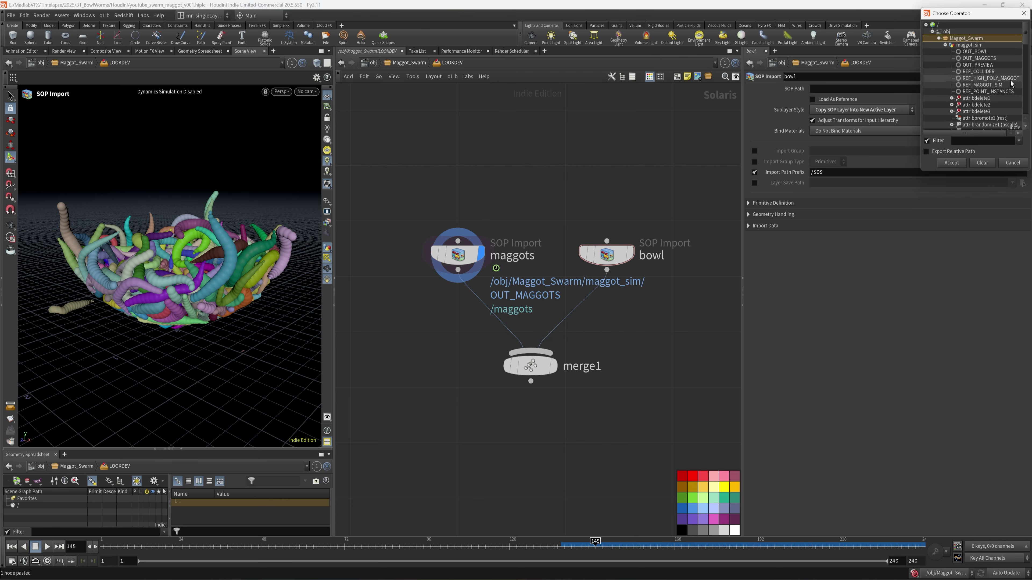
{"action": "left_click", "coordinate": [974, 53]}
{"action": "left_click", "coordinate": [947, 161]}
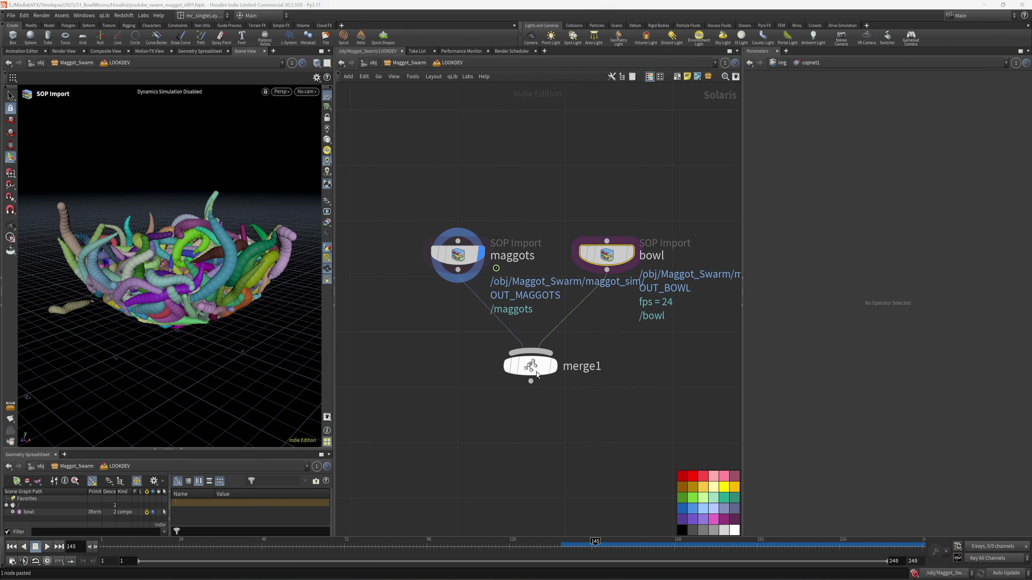
Display merge1, enlarge the viewport and frame the combined maggots and bowl
{"action": "left_click", "coordinate": [554, 367]}
{"action": "left_click_drag", "start_coordinate": [207, 268], "coordinate": [173, 307], "text": "alt"}
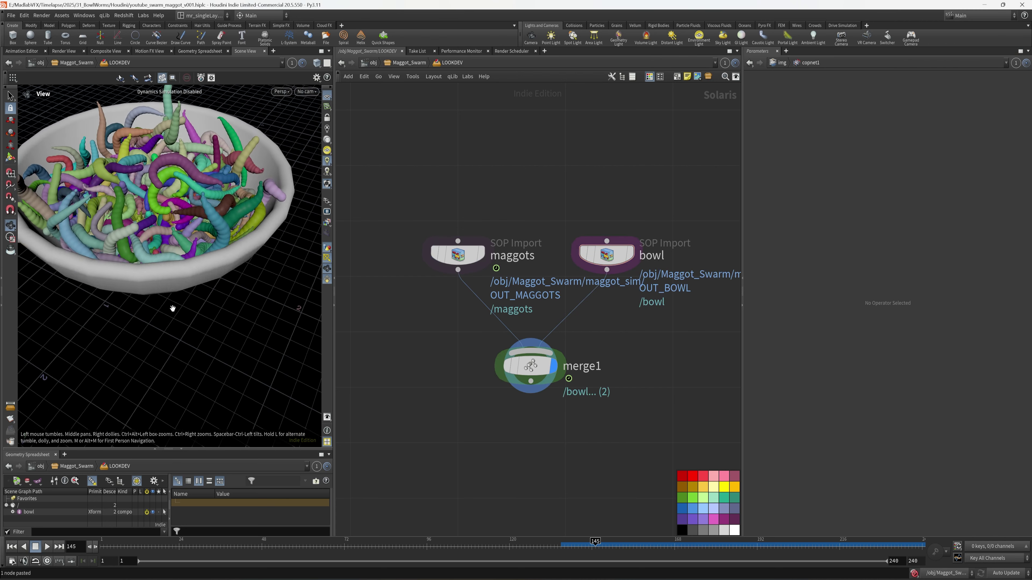
{"action": "middle_click_drag", "start_coordinate": [173, 307], "coordinate": [208, 329], "text": "alt"}
{"action": "left_click_drag", "start_coordinate": [223, 217], "coordinate": [245, 340], "text": "alt"}
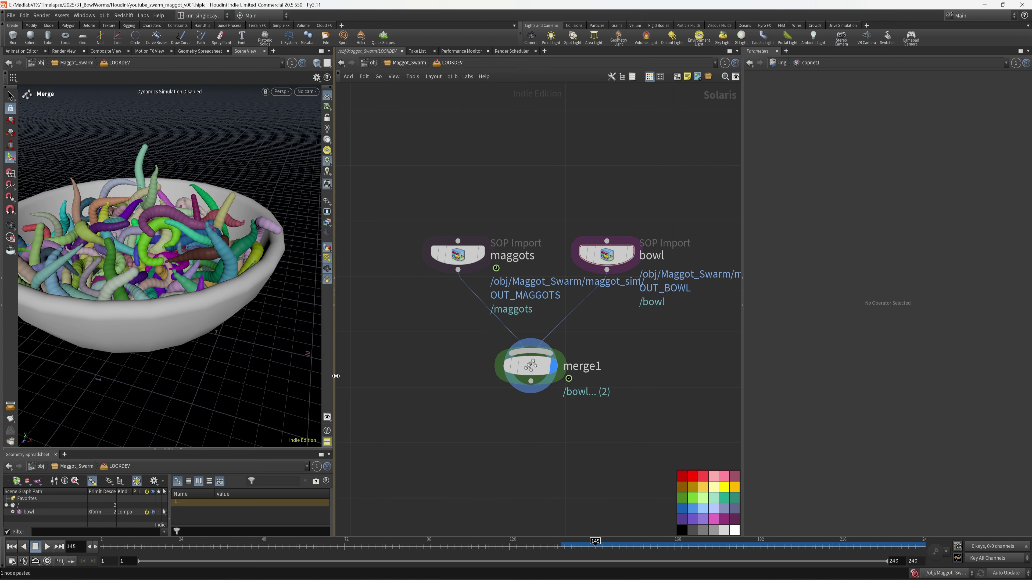
{"action": "left_click_drag", "start_coordinate": [335, 375], "coordinate": [456, 363]}
Save the scene and add a Material Library node connected below merge1
{"action": "middle_click_drag", "start_coordinate": [609, 429], "coordinate": [623, 387]}
{"action": "key", "text": "ctrl+s"}
{"action": "key", "text": "Tab"}
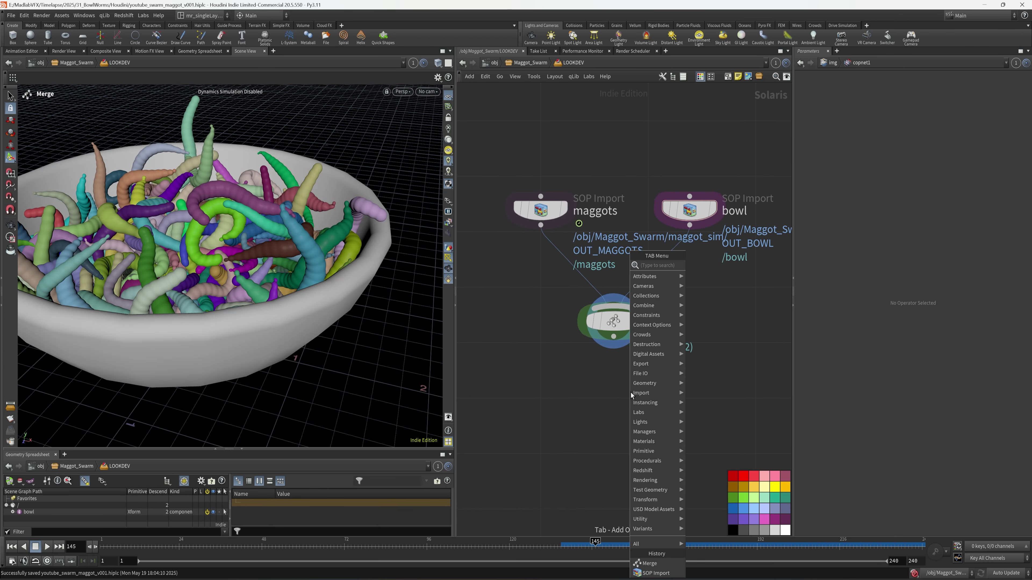
{"action": "type", "text": "mate"}
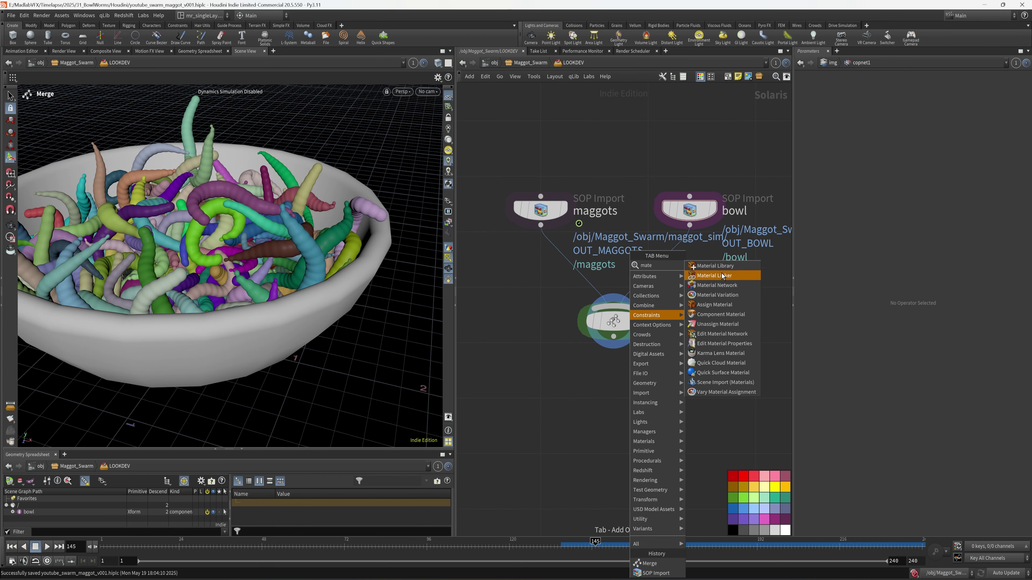
{"action": "left_click", "coordinate": [715, 266]}
{"action": "left_click", "coordinate": [612, 385]}
{"action": "middle_click_drag", "start_coordinate": [721, 351], "coordinate": [712, 325]}
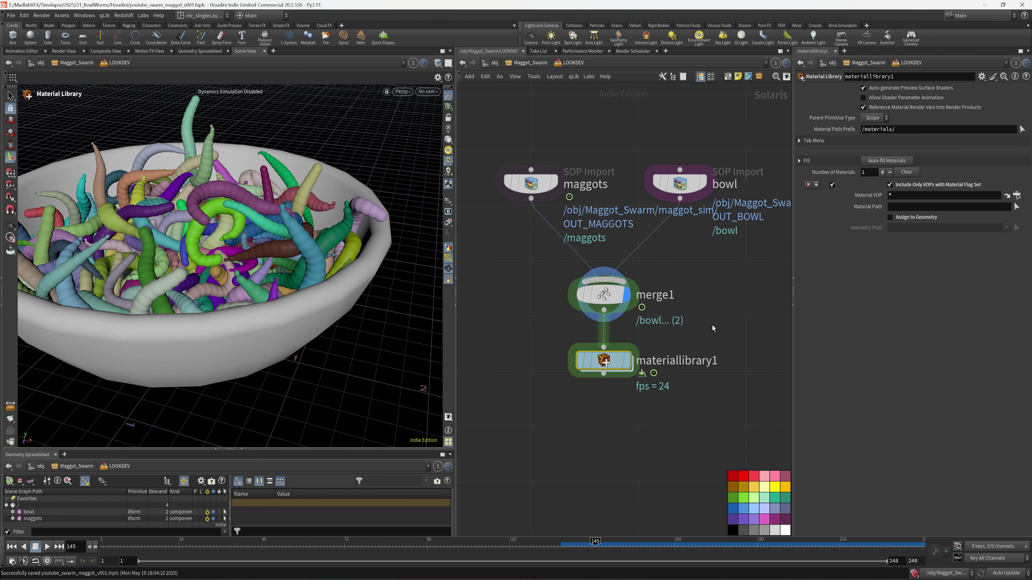
Add an Assign Material node, connect it below materiallibrary1 and save the scene
{"action": "key", "text": "Tab"}
{"action": "type", "text": "mate"}
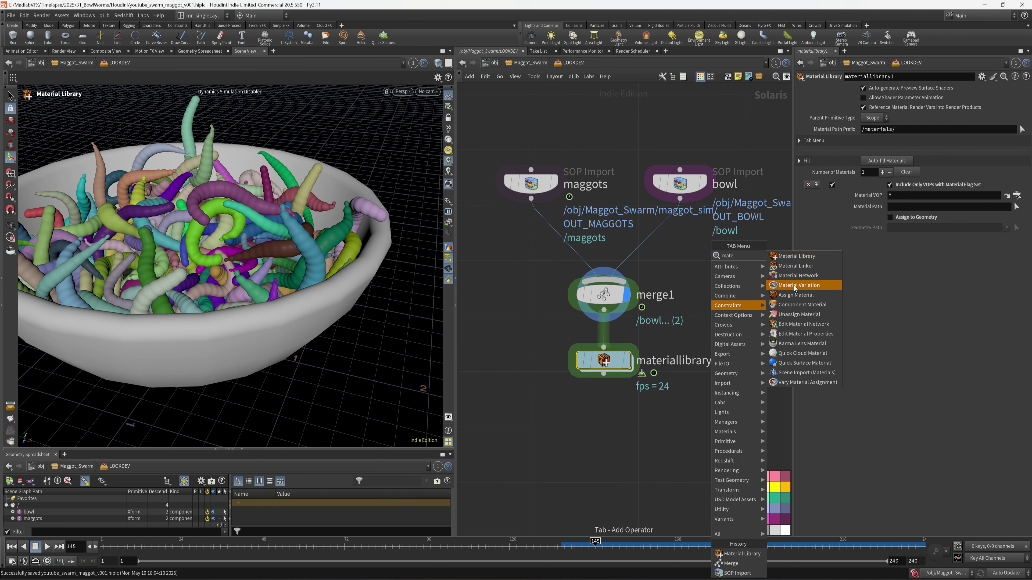
{"action": "left_click", "coordinate": [792, 295]}
{"action": "left_click", "coordinate": [605, 429]}
{"action": "left_click_drag", "start_coordinate": [603, 378], "coordinate": [604, 414]}
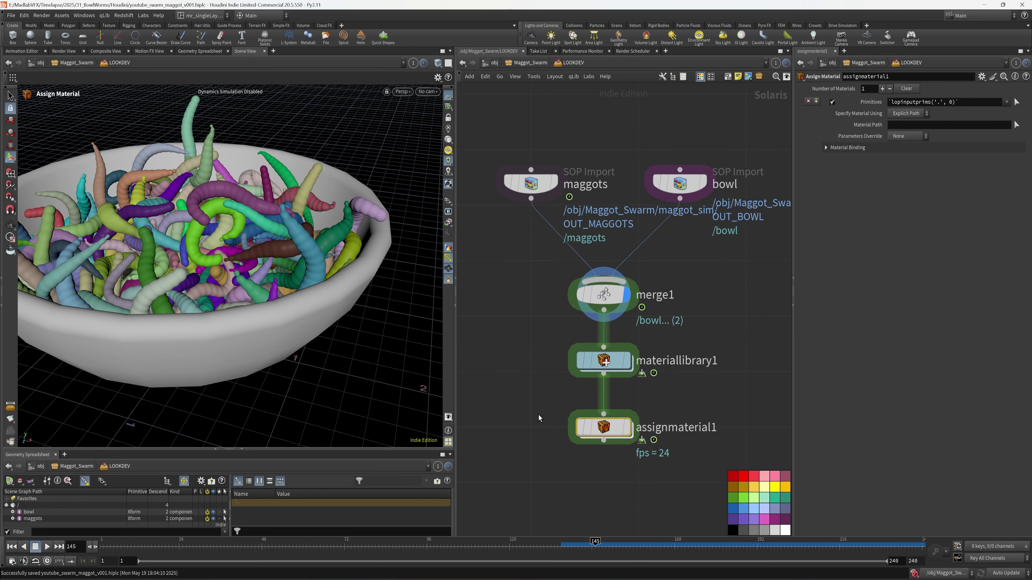
{"action": "middle_click_drag", "start_coordinate": [525, 400], "coordinate": [508, 323]}
{"action": "key", "text": "ctrl+s"}
{"action": "middle_click_drag", "start_coordinate": [702, 293], "coordinate": [692, 324]}
{"action": "left_click", "coordinate": [602, 307]}
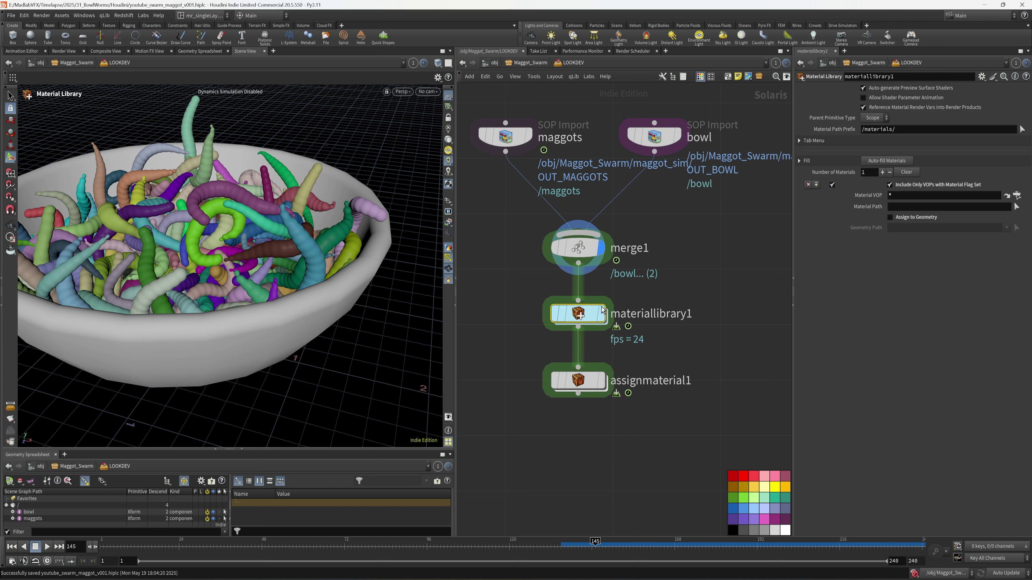
{"action": "double_click", "coordinate": [578, 313]}
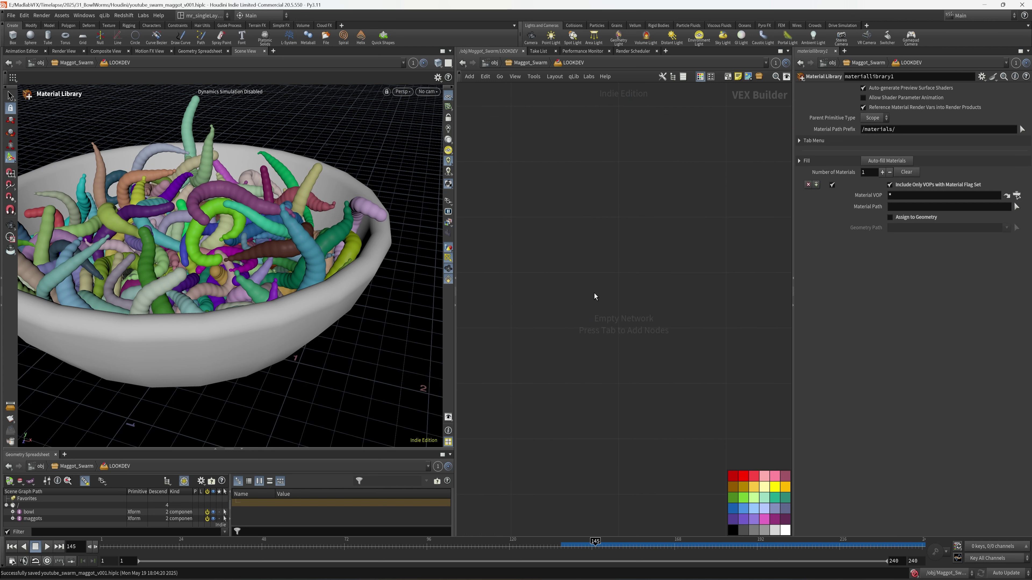
{"action": "key", "text": "Tab"}
{"action": "key", "text": "Escape"}
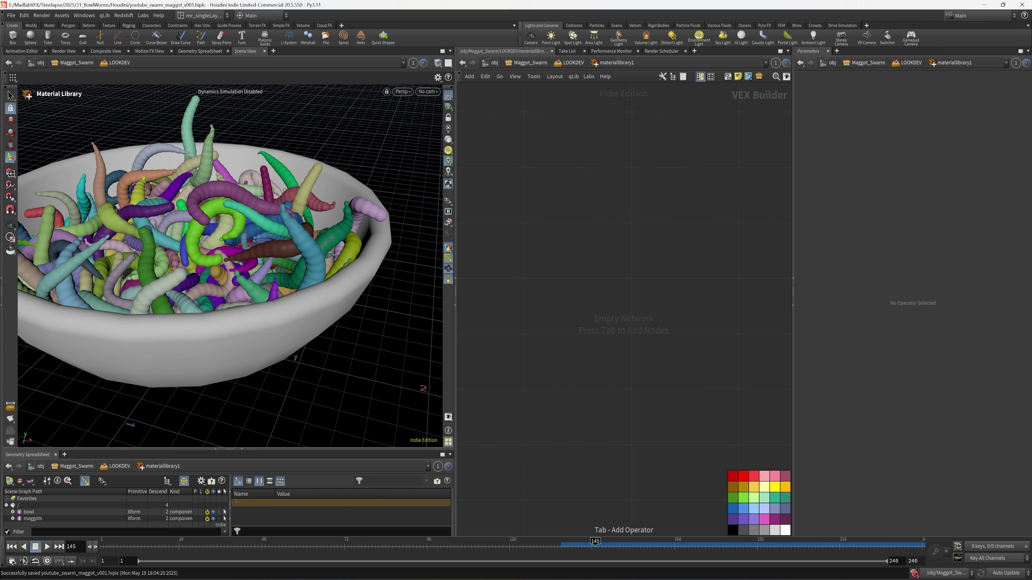
{"action": "key", "text": "u"}
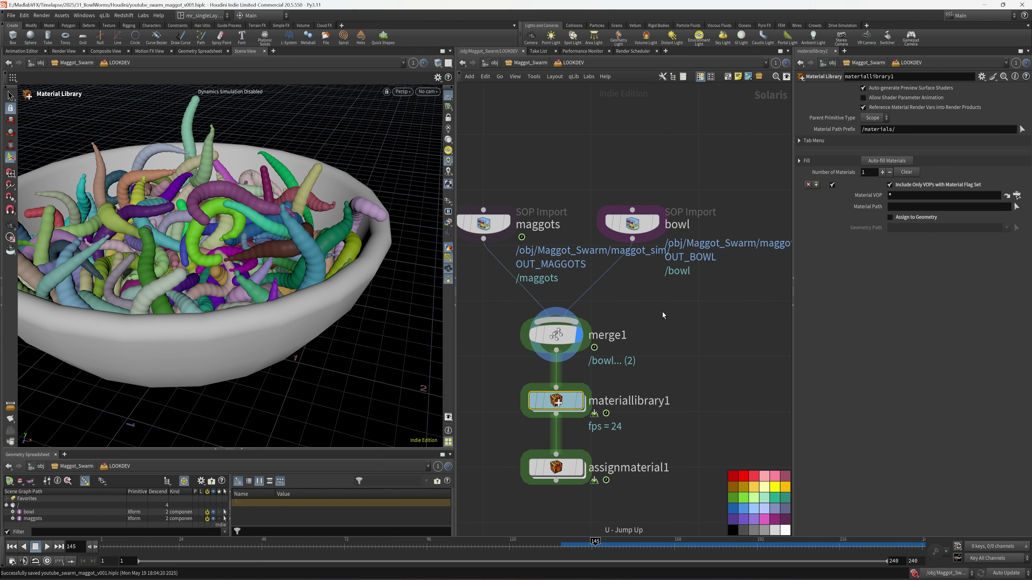
Add a Grid node to the right of the bowl import and rename it table
{"action": "key", "text": "Tab"}
{"action": "type", "text": "gri"}
{"action": "key", "text": "Return"}
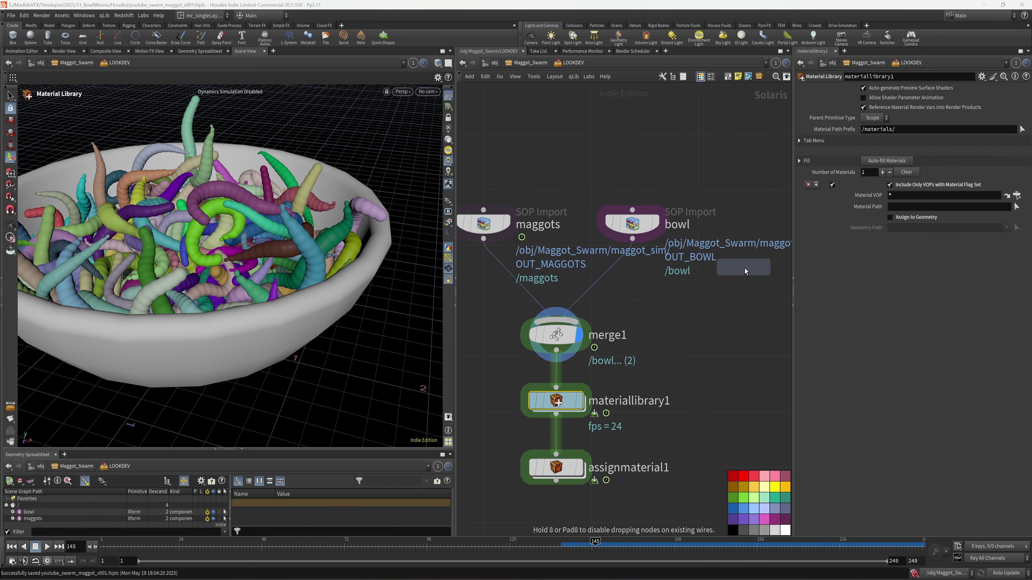
{"action": "left_click", "coordinate": [744, 268]}
{"action": "double_click", "coordinate": [680, 276]}
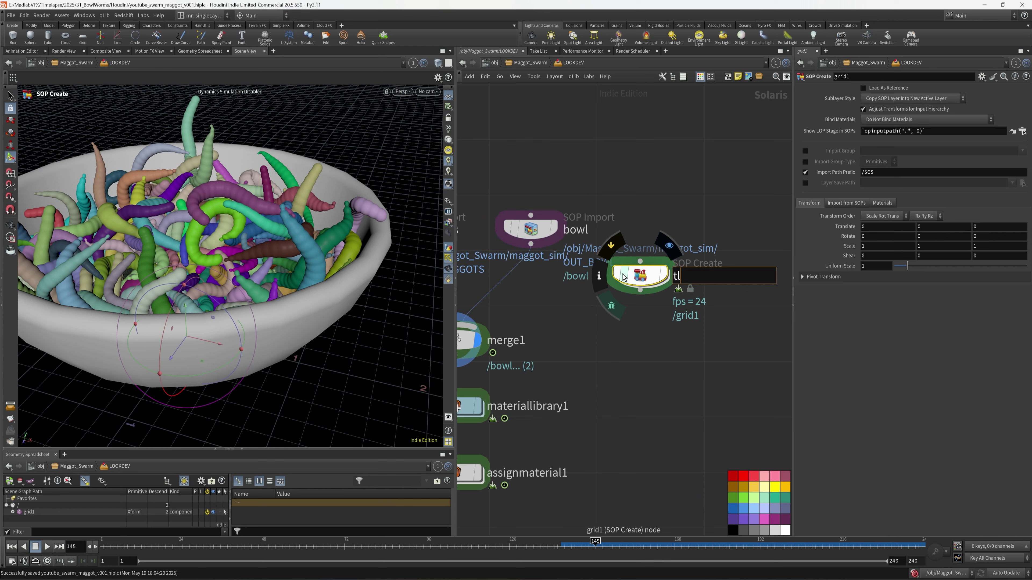
{"action": "type", "text": "table"}
{"action": "key", "text": "Return"}
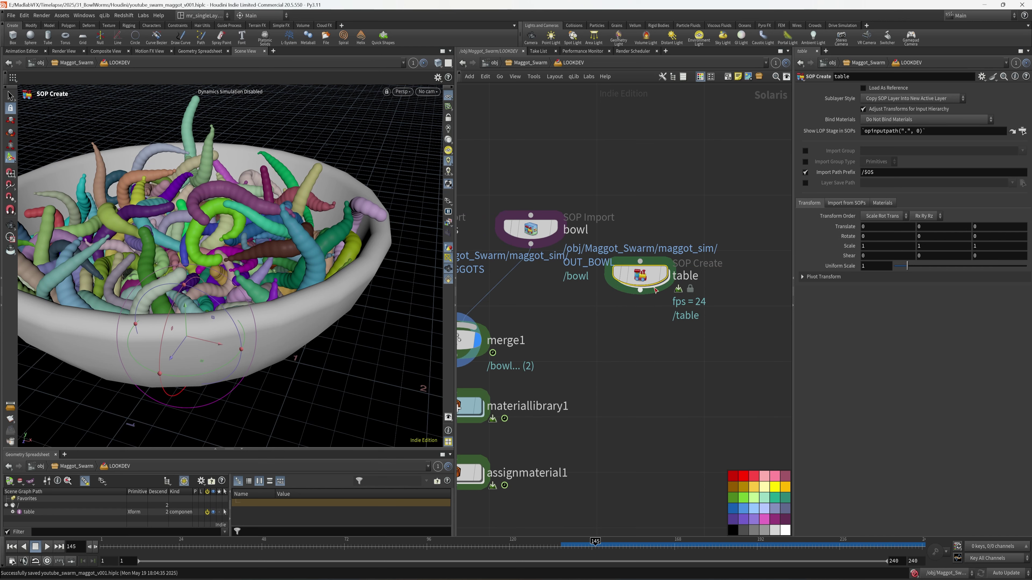
Connect the table node to merge1 as a third input
{"action": "left_click", "coordinate": [640, 291]}
{"action": "left_click", "coordinate": [511, 316]}
{"action": "scroll", "coordinate": [260, 227], "scroll_direction": "down", "scroll_amount": 5}
{"action": "left_click_drag", "start_coordinate": [260, 228], "coordinate": [280, 300], "text": "alt"}
{"action": "left_click_drag", "start_coordinate": [335, 233], "coordinate": [329, 203], "text": "alt"}
Set the table's Uniform Scale to 1.5
{"action": "scroll", "coordinate": [329, 204], "scroll_direction": "down", "scroll_amount": 3}
{"action": "scroll", "coordinate": [329, 203], "scroll_direction": "up", "scroll_amount": 2}
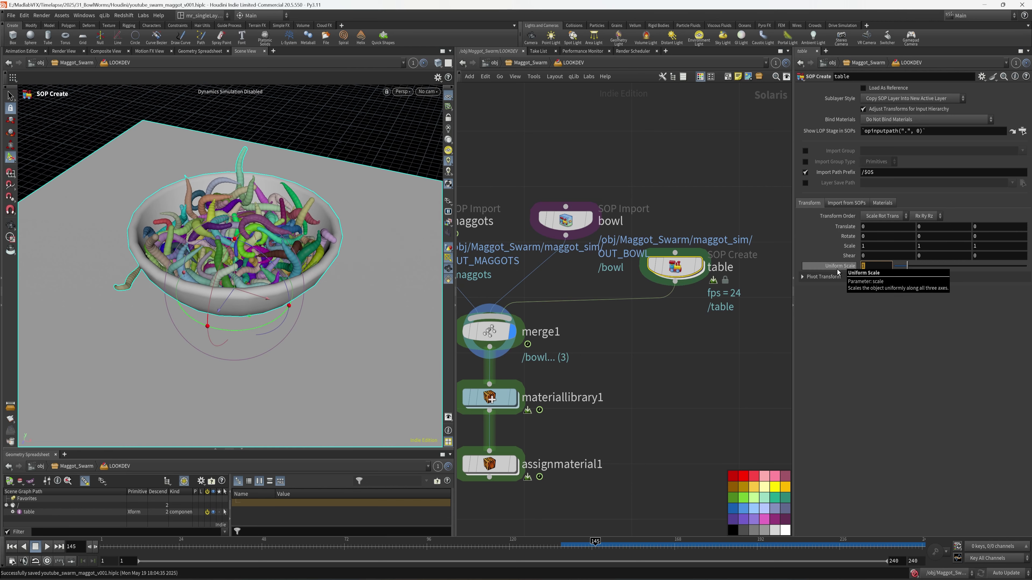
{"action": "key", "text": "Return"}
{"action": "left_click", "coordinate": [661, 377]}
{"action": "middle_click_drag", "start_coordinate": [618, 434], "coordinate": [672, 326]}
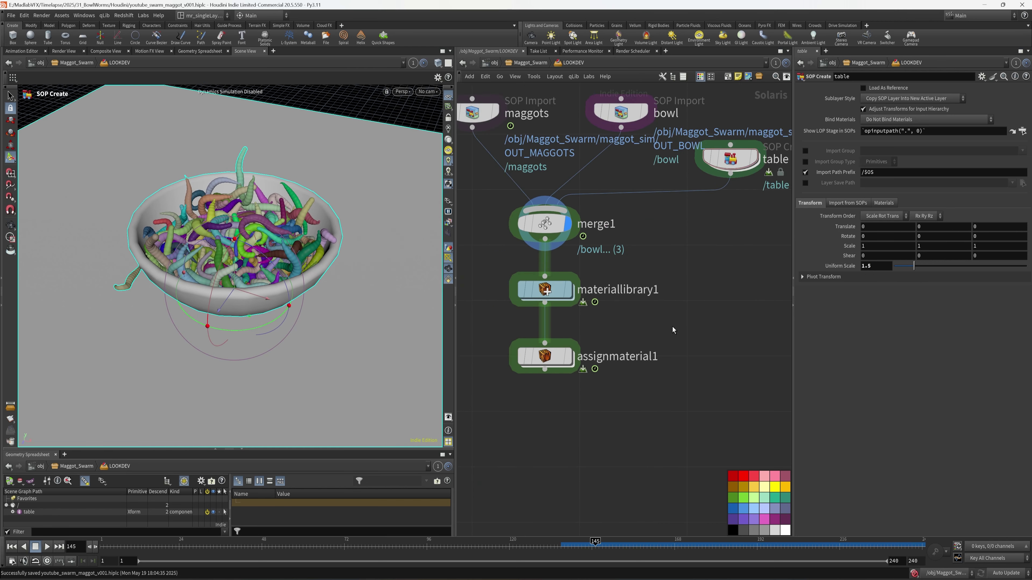
Move the material nodes down, insert a Camera node between merge1 and materiallibrary1, and save the scene
{"action": "middle_click_drag", "start_coordinate": [623, 382], "coordinate": [632, 396]}
{"action": "left_click_drag", "start_coordinate": [557, 304], "coordinate": [556, 372], "text": "ctrl"}
{"action": "left_click", "coordinate": [615, 297]}
{"action": "middle_click_drag", "start_coordinate": [619, 303], "coordinate": [618, 306]}
{"action": "key", "text": "Tab"}
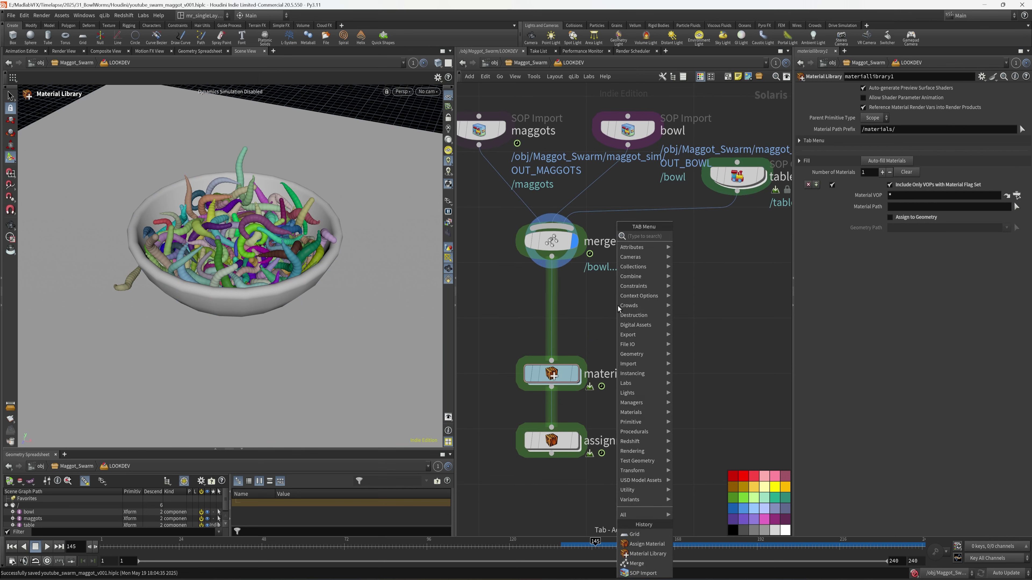
{"action": "type", "text": "cma"}
{"action": "left_click", "coordinate": [707, 266]}
{"action": "key", "text": "Tab"}
{"action": "type", "text": "cam"}
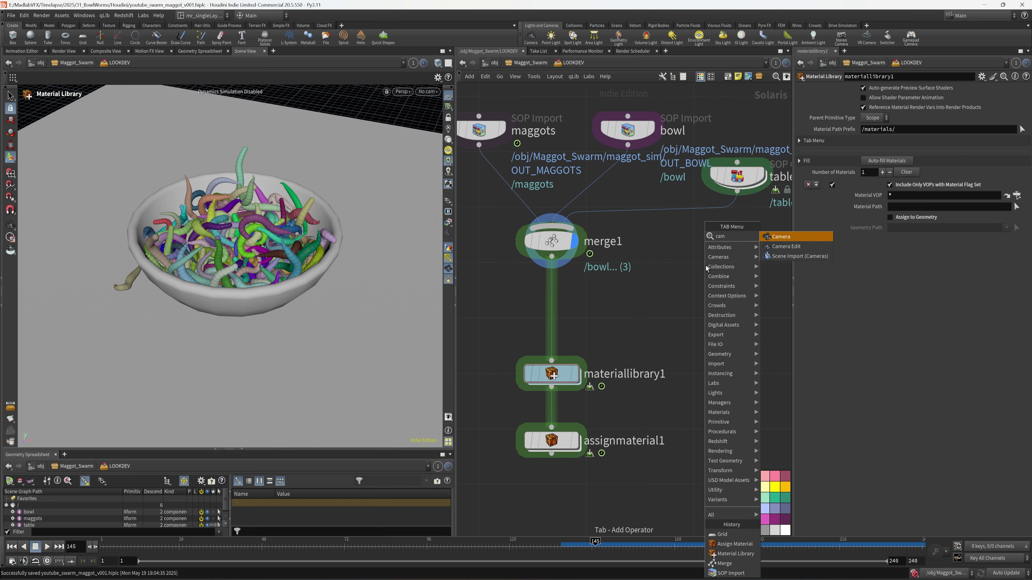
{"action": "left_click", "coordinate": [780, 236]}
{"action": "left_click", "coordinate": [596, 303]}
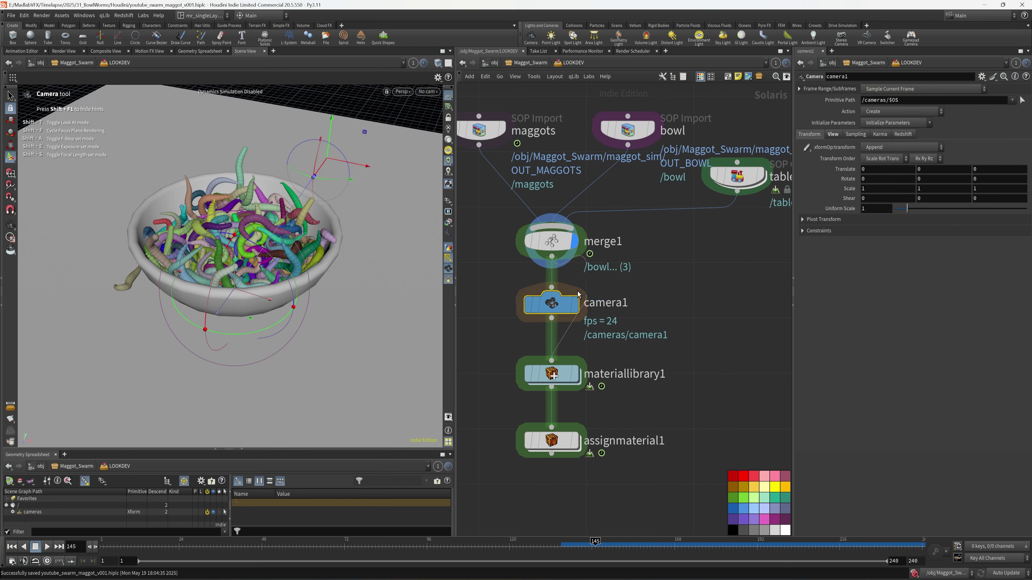
{"action": "key", "text": "ctrl+s"}
Display assignmaterial1 and look through camera1 in the viewport
{"action": "left_click", "coordinate": [428, 92]}
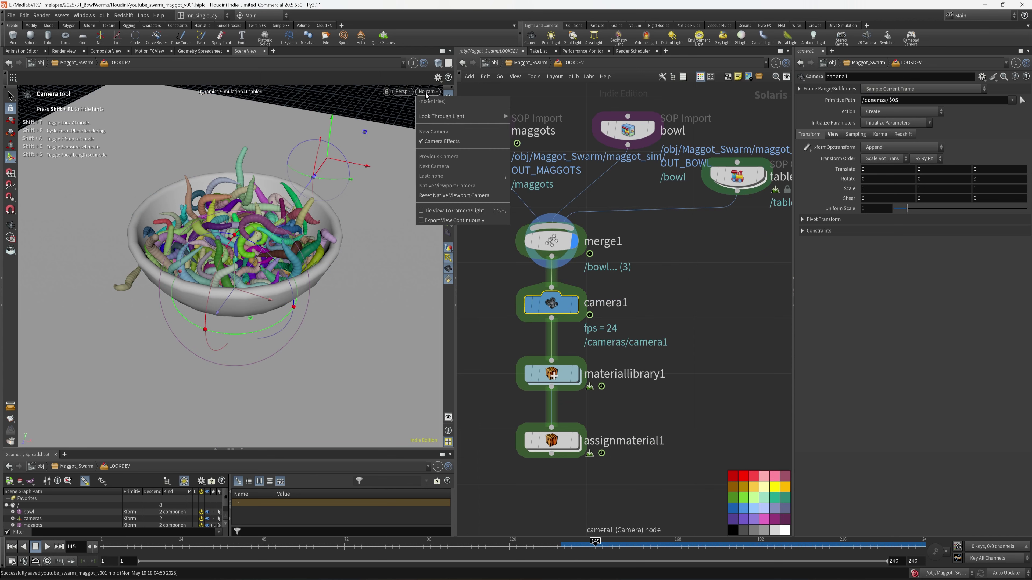
{"action": "left_click", "coordinate": [571, 367]}
{"action": "left_click", "coordinate": [575, 440]}
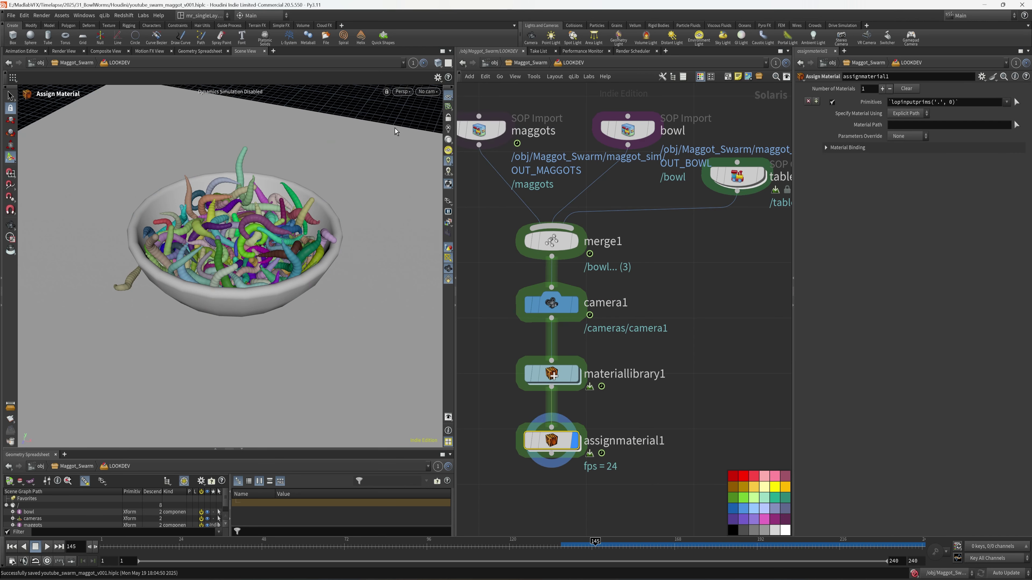
{"action": "left_click", "coordinate": [425, 91]}
{"action": "left_click", "coordinate": [435, 106]}
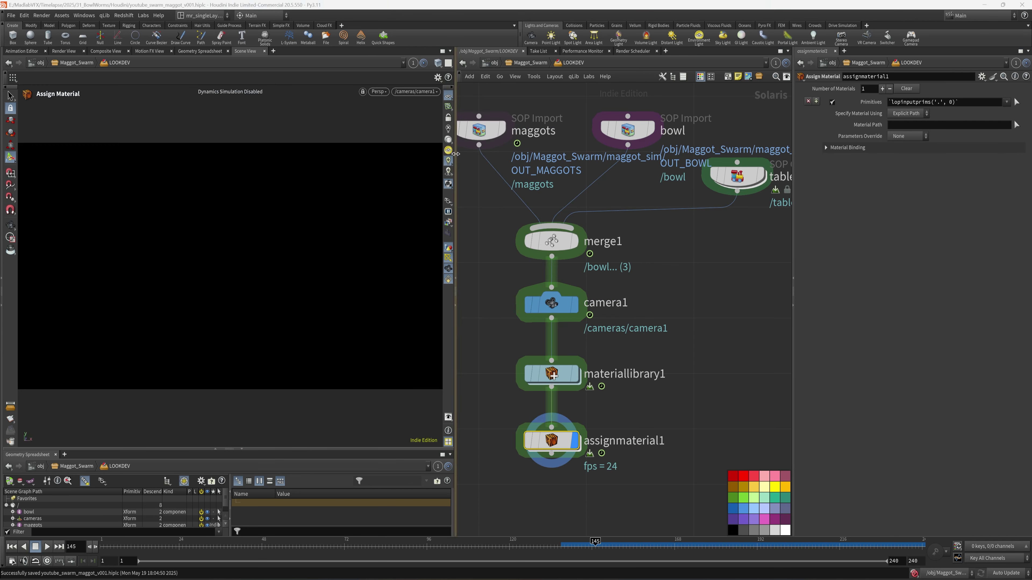
Position camera1 so the full bowl of maggots is framed from slightly above, and save the scene
{"action": "key", "text": "space+h"}
{"action": "right_click_drag", "start_coordinate": [286, 263], "coordinate": [540, 290], "text": "alt"}
{"action": "right_click_drag", "start_coordinate": [158, 290], "coordinate": [247, 290], "text": "alt"}
{"action": "middle_click_drag", "start_coordinate": [247, 291], "coordinate": [276, 312], "text": "alt"}
{"action": "right_click_drag", "start_coordinate": [276, 312], "coordinate": [291, 298], "text": "alt"}
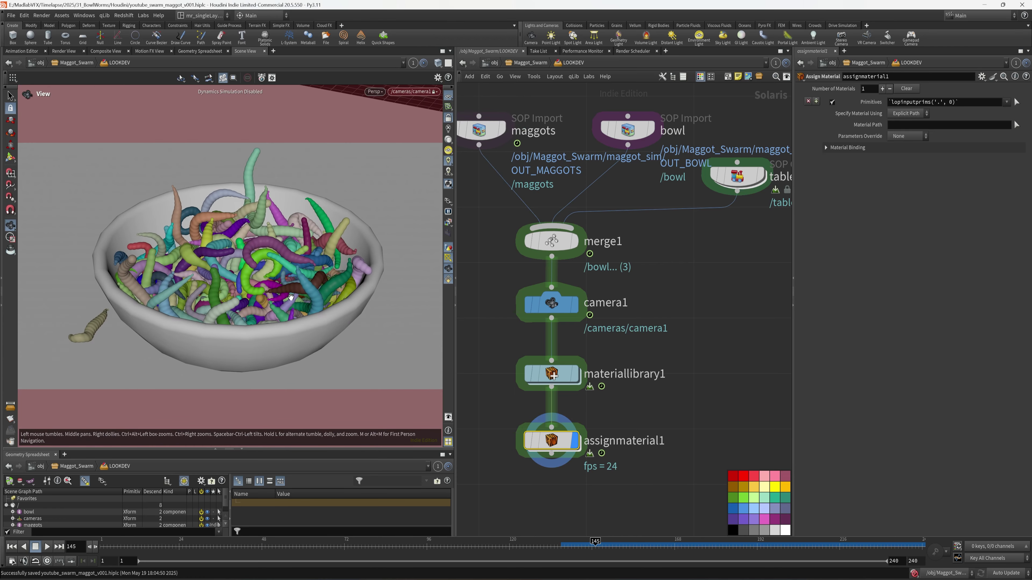
{"action": "left_click_drag", "start_coordinate": [282, 296], "coordinate": [274, 302], "text": "alt"}
{"action": "middle_click_drag", "start_coordinate": [274, 302], "coordinate": [262, 306], "text": "alt"}
{"action": "left_click_drag", "start_coordinate": [262, 301], "coordinate": [259, 309], "text": "alt"}
{"action": "middle_click_drag", "start_coordinate": [260, 301], "coordinate": [263, 305], "text": "alt"}
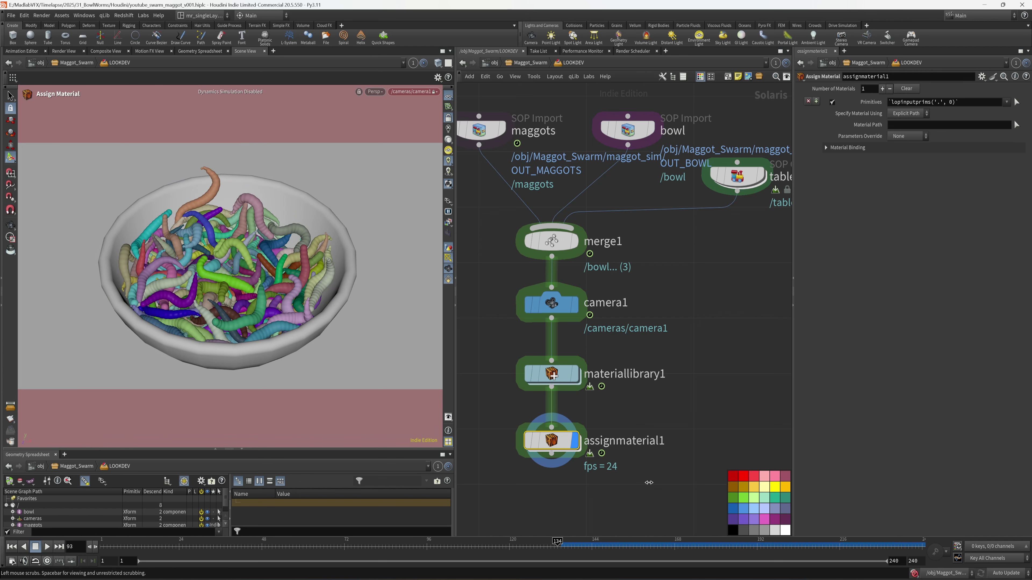
{"action": "middle_click_drag", "start_coordinate": [680, 402], "coordinate": [686, 272]}
{"action": "key", "text": "ctrl+s"}
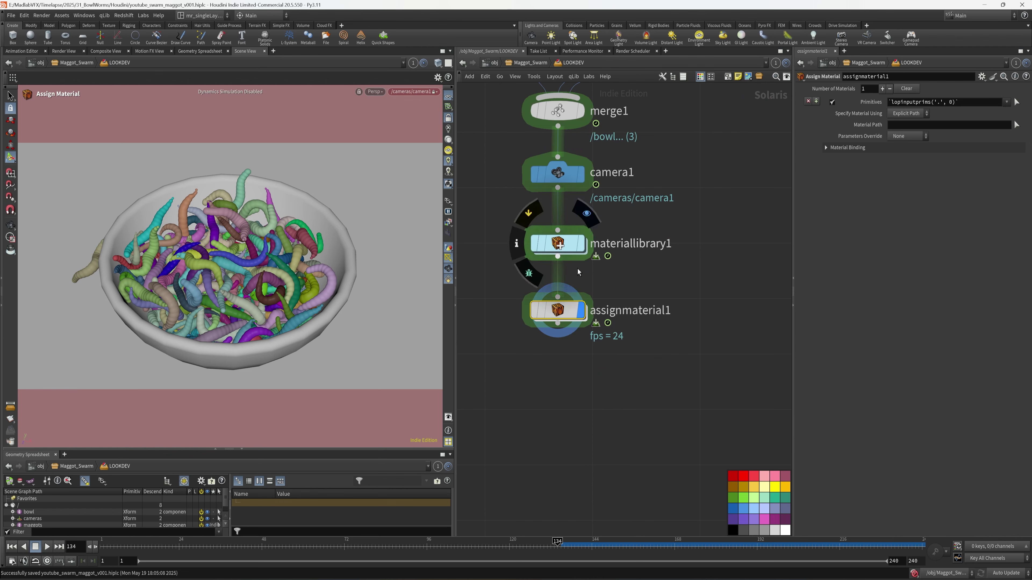
Enter materiallibrary1 and add an RS USD Material Builder node
{"action": "scroll", "coordinate": [617, 341], "scroll_direction": "down", "scroll_amount": 1}
{"action": "mouse_move", "coordinate": [629, 348]}
{"action": "middle_mouse_down"}
{"action": "mouse_move", "coordinate": [627, 385]}
{"action": "mouse_move", "coordinate": [622, 341]}
{"action": "middle_mouse_up"}
{"action": "scroll", "coordinate": [614, 330], "scroll_direction": "up", "scroll_amount": 1}
{"action": "left_click_drag", "start_coordinate": [637, 279], "coordinate": [524, 224]}
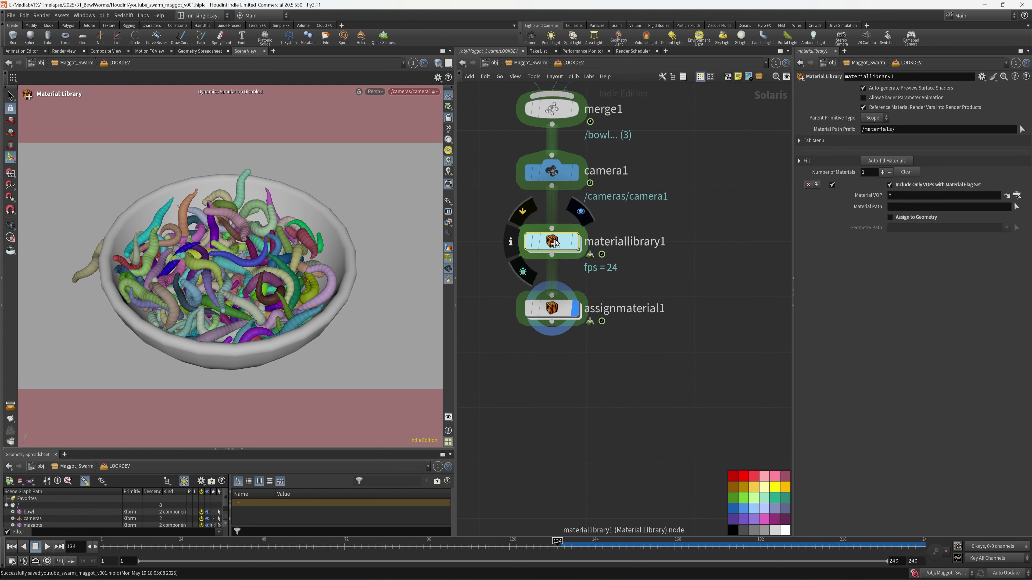
{"action": "double_click", "coordinate": [553, 242]}
{"action": "key", "text": "Tab"}
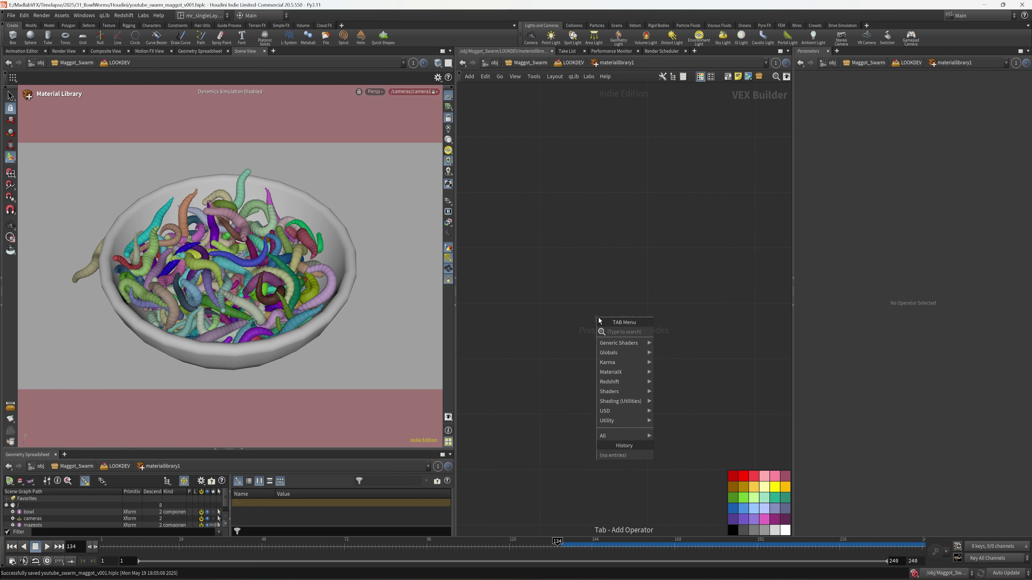
{"action": "type", "text": "red"}
{"action": "left_click", "coordinate": [690, 342]}
{"action": "left_click", "coordinate": [555, 248]}
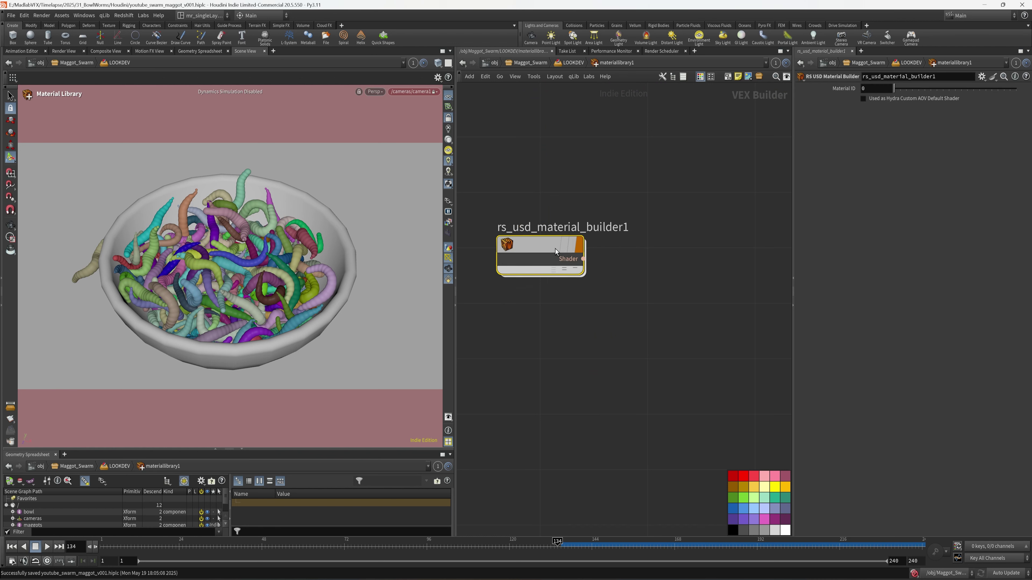
Rename the material builder RS_Maggots
{"action": "key", "text": "F2"}
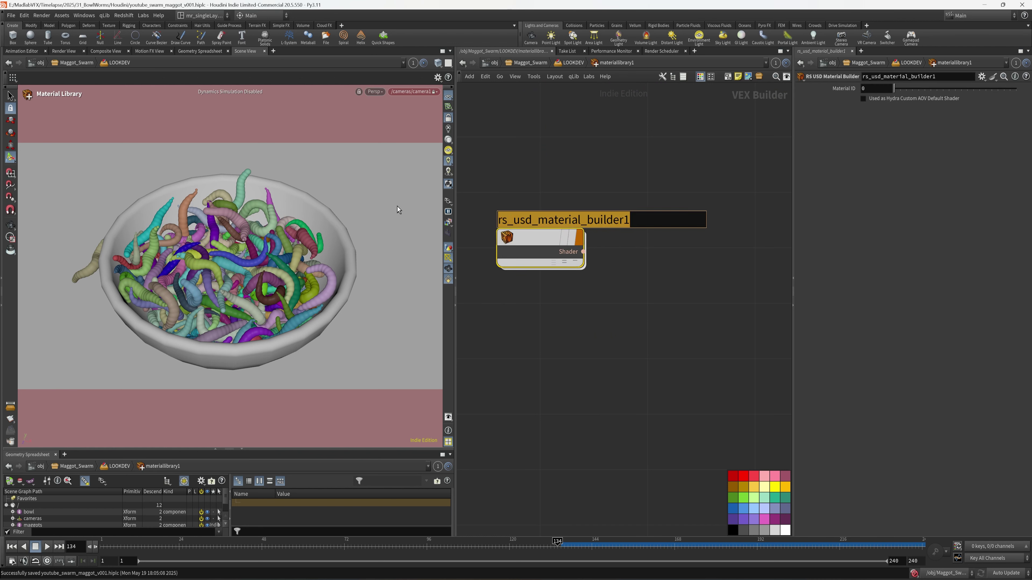
{"action": "type", "text": "RS_"}
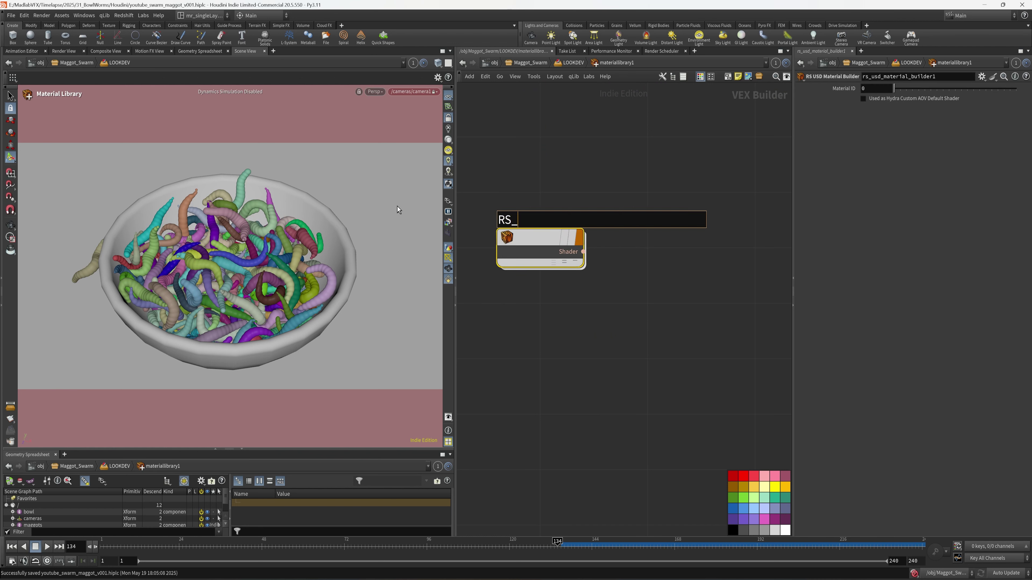
{"action": "type", "text": "Ma"}
{"action": "type", "text": "ggots"}
{"action": "key", "text": "Return"}
{"action": "middle_click_drag", "start_coordinate": [532, 308], "coordinate": [566, 282]}
Duplicate RS_Maggots, place the copy below it and rename it RS_Bowl
{"action": "key", "text": "ctrl+c"}
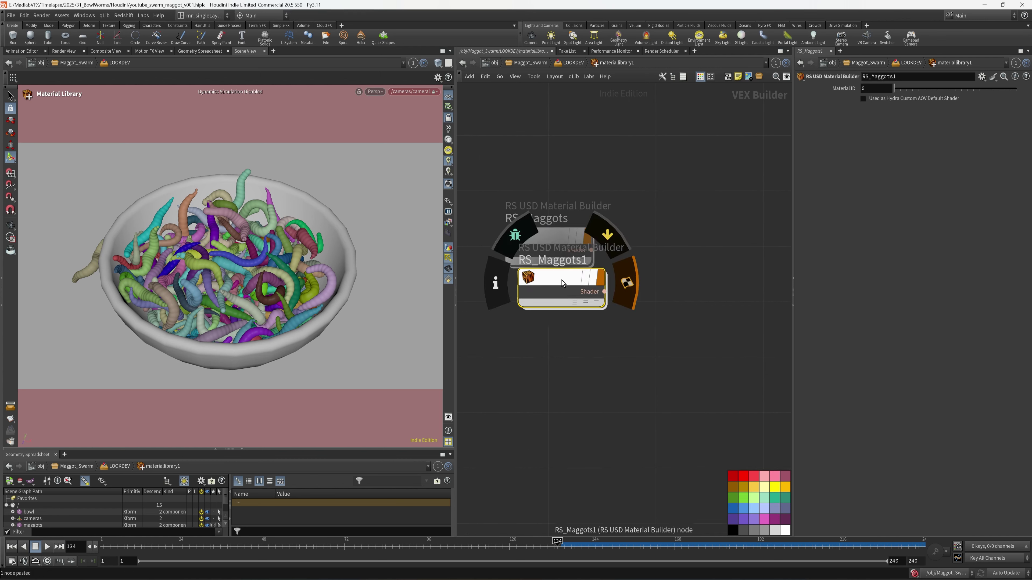
{"action": "key", "text": "ctrl+v"}
{"action": "double_click", "coordinate": [527, 334]}
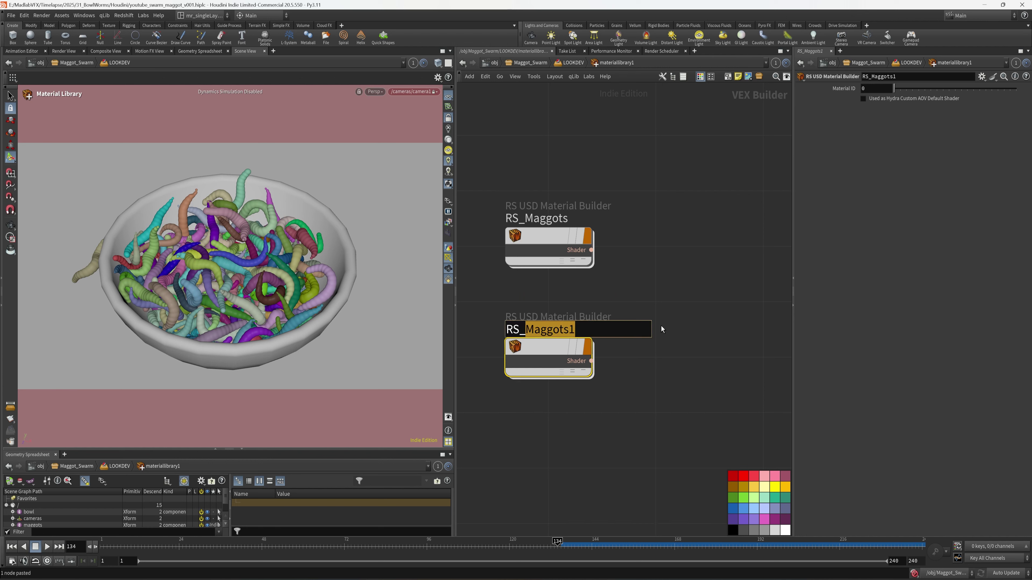
{"action": "type", "text": "Bowl"}
{"action": "key", "text": "Return"}
{"action": "middle_click_drag", "start_coordinate": [647, 382], "coordinate": [654, 336]}
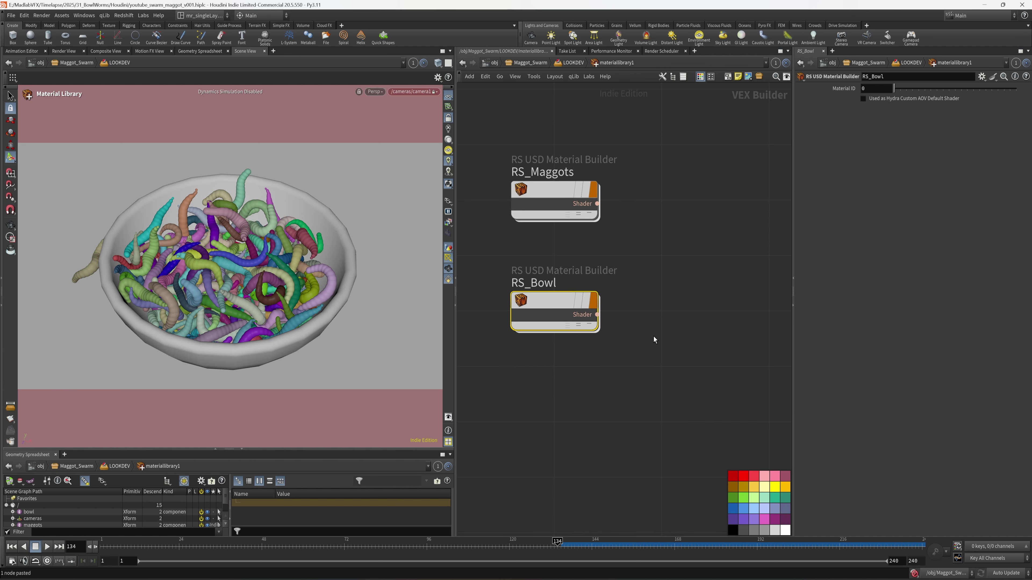
Paste another material builder below RS_Bowl, rename it RS_Table, return to the LOOKDEV network and save the scene
{"action": "key", "text": "ctrl+v"}
{"action": "left_click_drag", "start_coordinate": [635, 338], "coordinate": [551, 418]}
{"action": "double_click", "coordinate": [556, 394]}
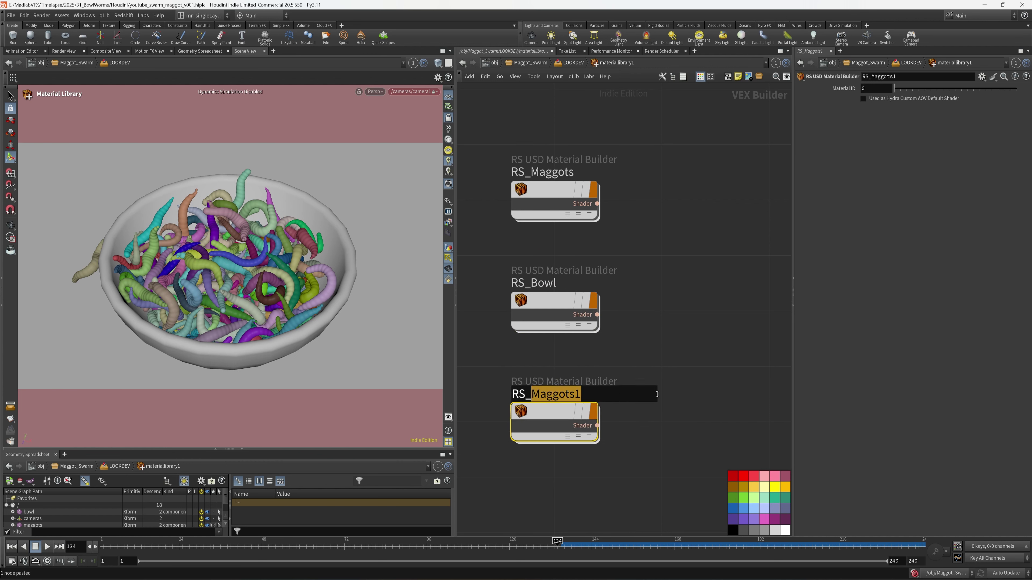
{"action": "type", "text": "Tba"}
{"action": "key", "text": "BackSpace"}
{"action": "key", "text": "BackSpace"}
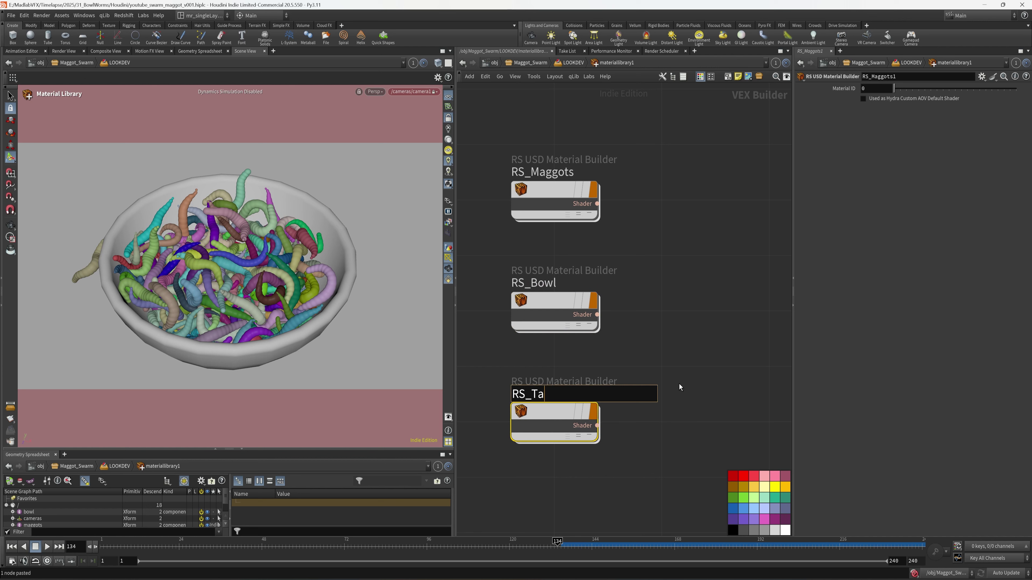
{"action": "type", "text": "able"}
{"action": "key", "text": "Return"}
{"action": "key", "text": "ctrl+s"}
{"action": "key", "text": "u"}
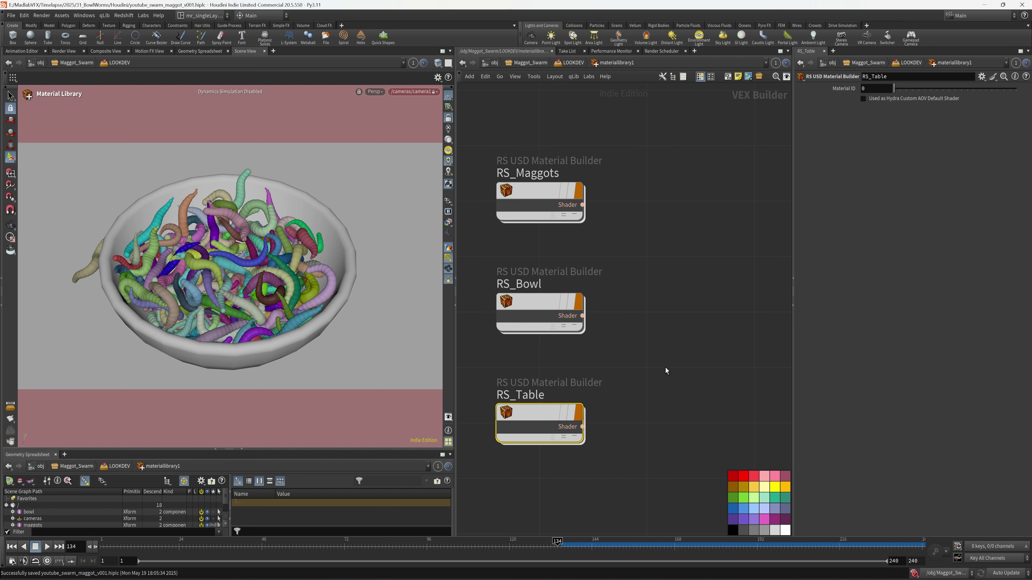
{"action": "key", "text": "ctrl+s"}
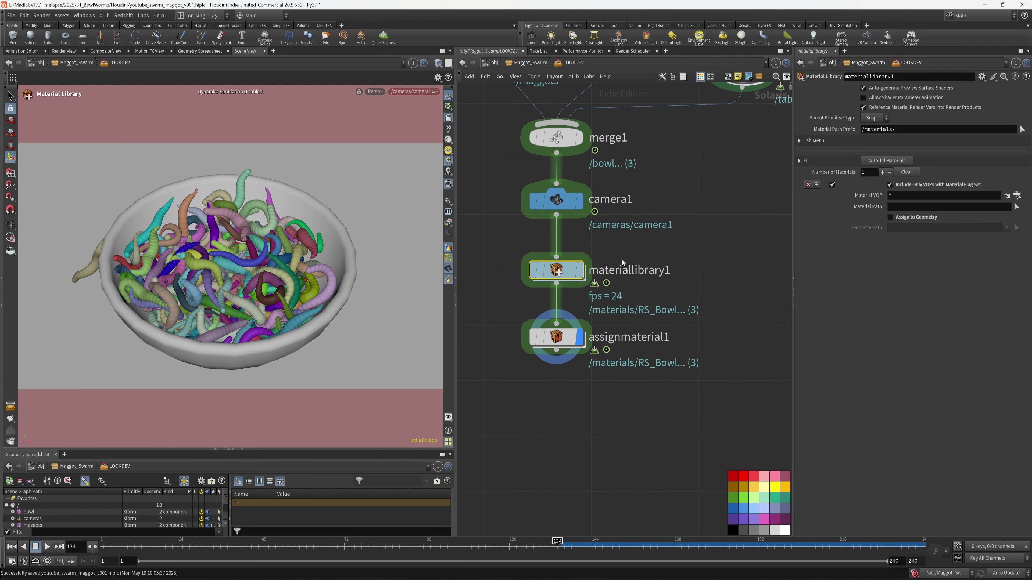
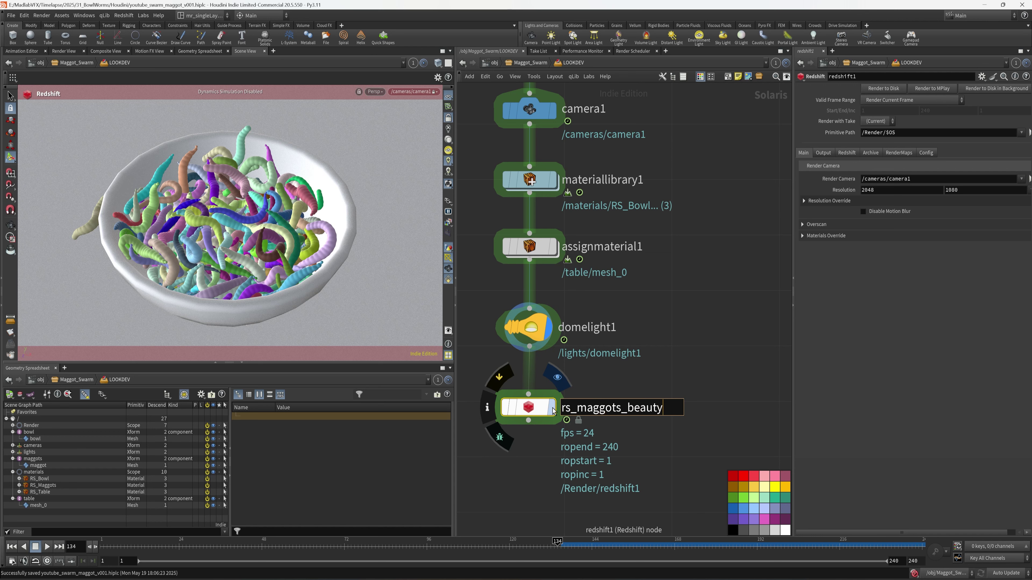
Rename the Redshift render node rs_maggots_beauty and set its resolution to the HDTV 1080 preset
{"action": "key", "text": "Return"}
{"action": "left_click_drag", "start_coordinate": [794, 329], "coordinate": [738, 329]}
{"action": "left_click", "coordinate": [1022, 190]}
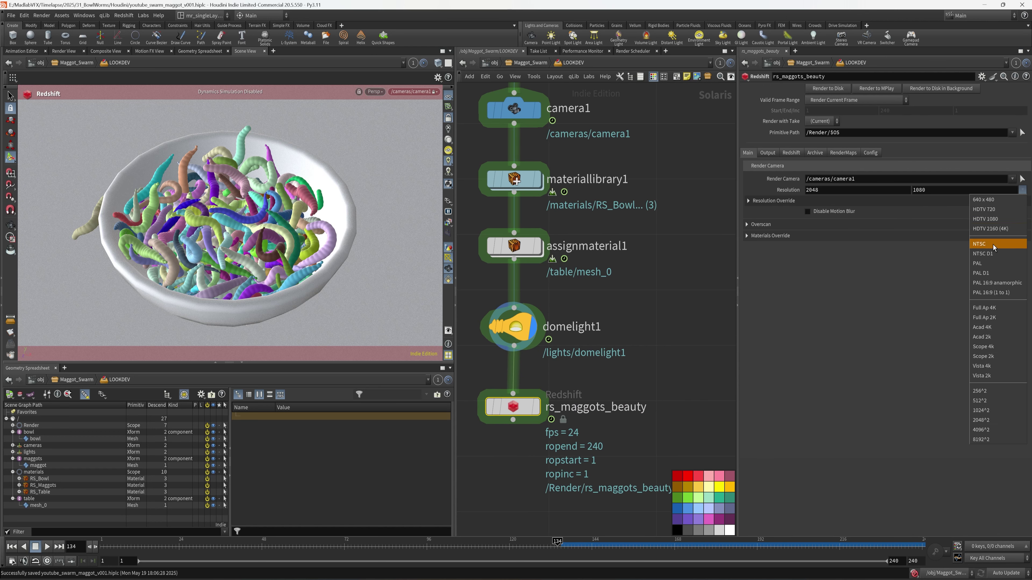
{"action": "left_click", "coordinate": [994, 222]}
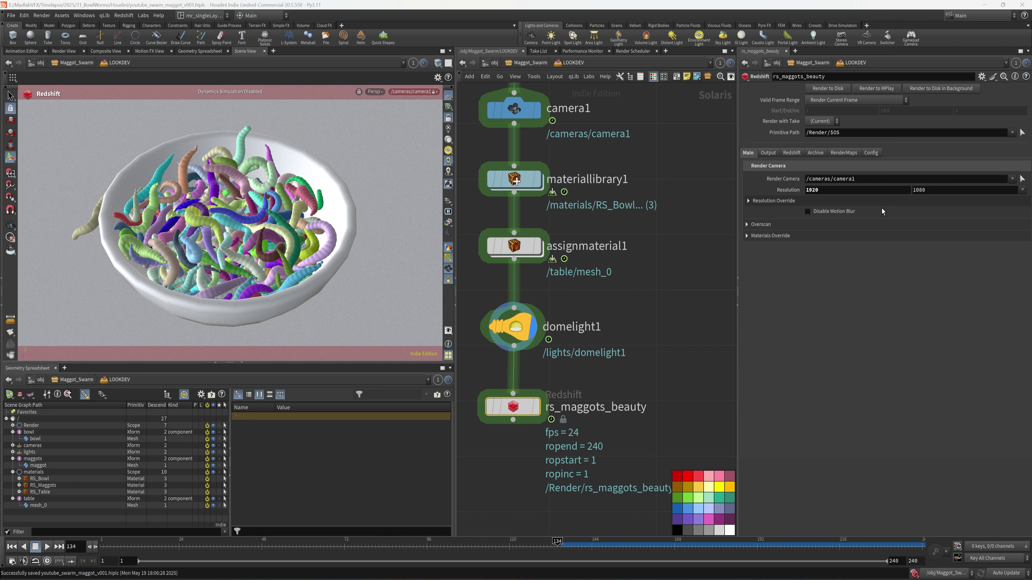
Switch the node's Redshift settings to Advanced mode, set the unified sampling threshold to 1 and save the scene
{"action": "left_click", "coordinate": [771, 153]}
{"action": "left_click", "coordinate": [791, 152]}
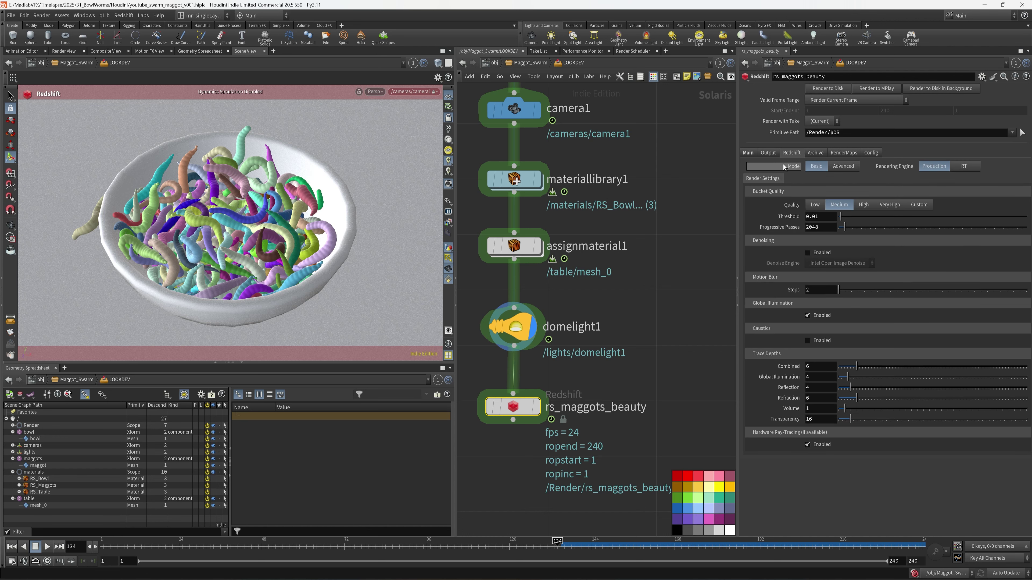
{"action": "left_click", "coordinate": [843, 166]}
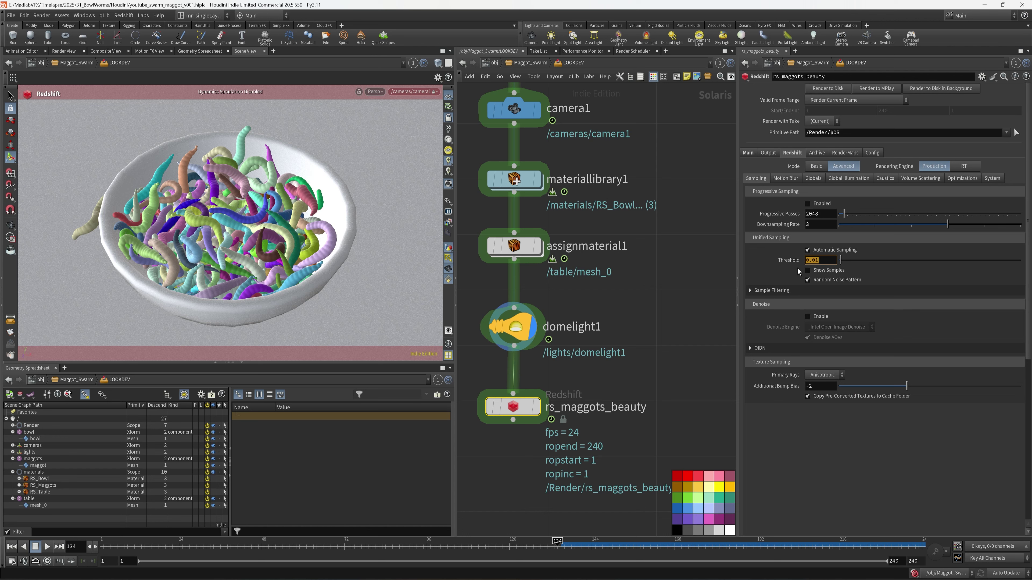
{"action": "type", "text": "1"}
{"action": "key", "text": "Return"}
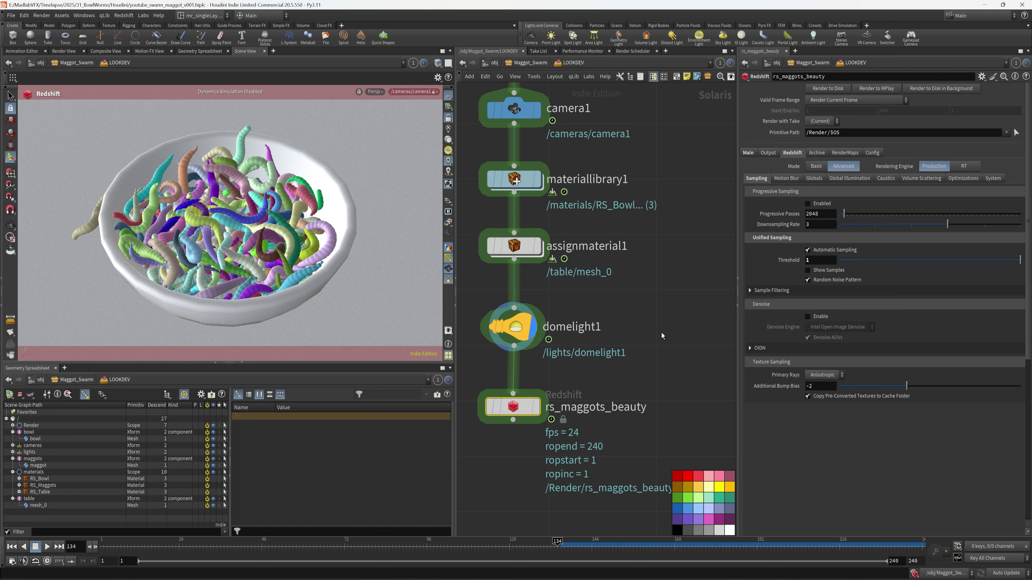
{"action": "middle_click_drag", "start_coordinate": [661, 334], "coordinate": [681, 331]}
{"action": "key", "text": "ctrl+s"}
Display the rs_maggots_beauty node and switch the viewport renderer to Redshift
{"action": "left_click_drag", "start_coordinate": [738, 379], "coordinate": [780, 379]}
{"action": "middle_click_drag", "start_coordinate": [644, 201], "coordinate": [681, 302]}
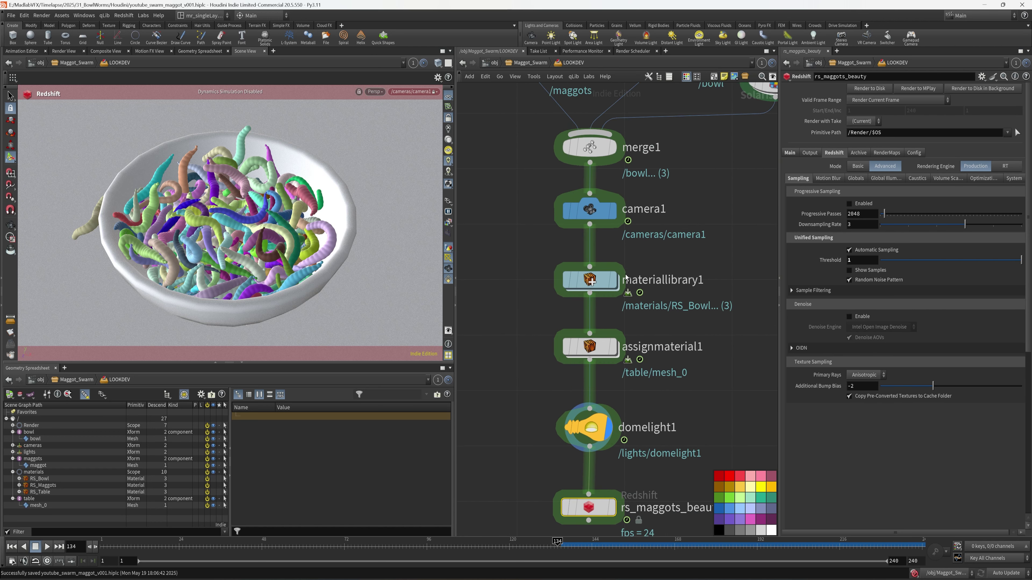
{"action": "middle_click_drag", "start_coordinate": [665, 360], "coordinate": [660, 312]}
{"action": "mouse_move", "coordinate": [613, 467]}
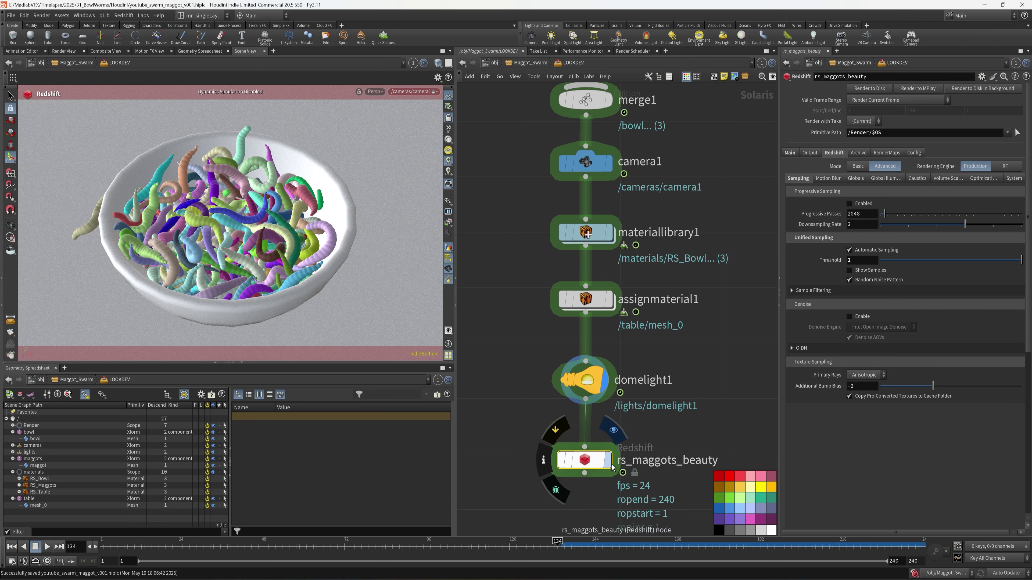
{"action": "left_click", "coordinate": [614, 430]}
{"action": "middle_click_drag", "start_coordinate": [697, 413], "coordinate": [705, 413]}
{"action": "left_click", "coordinate": [375, 92]}
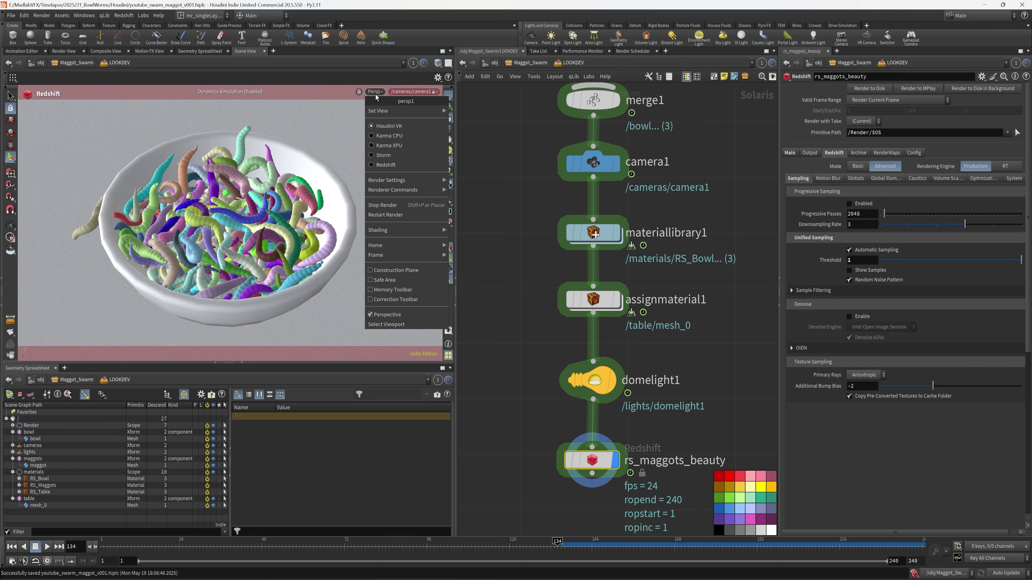
{"action": "left_click", "coordinate": [449, 118]}
{"action": "left_click", "coordinate": [450, 118]}
{"action": "left_click", "coordinate": [381, 93]}
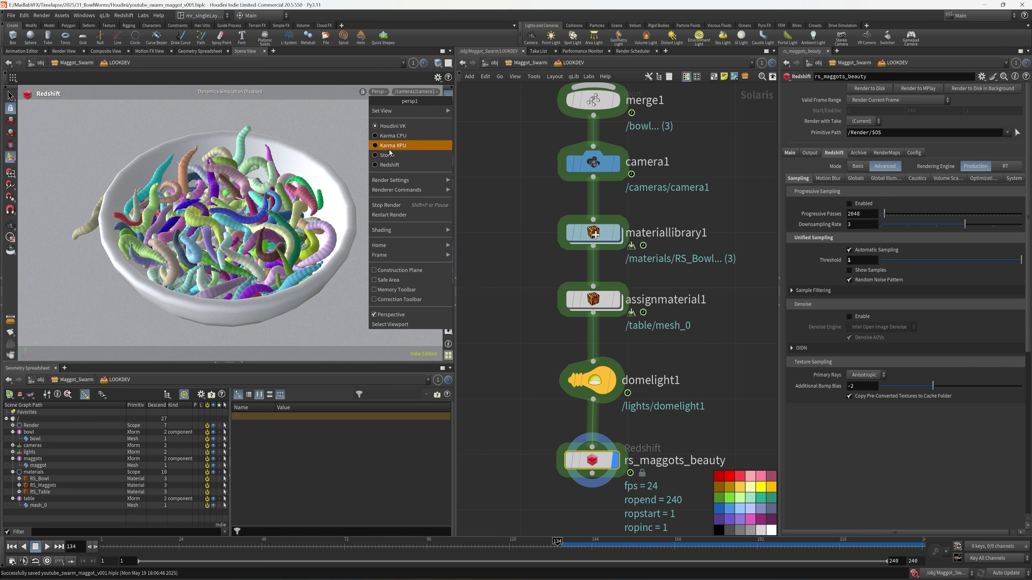
{"action": "left_click", "coordinate": [389, 165]}
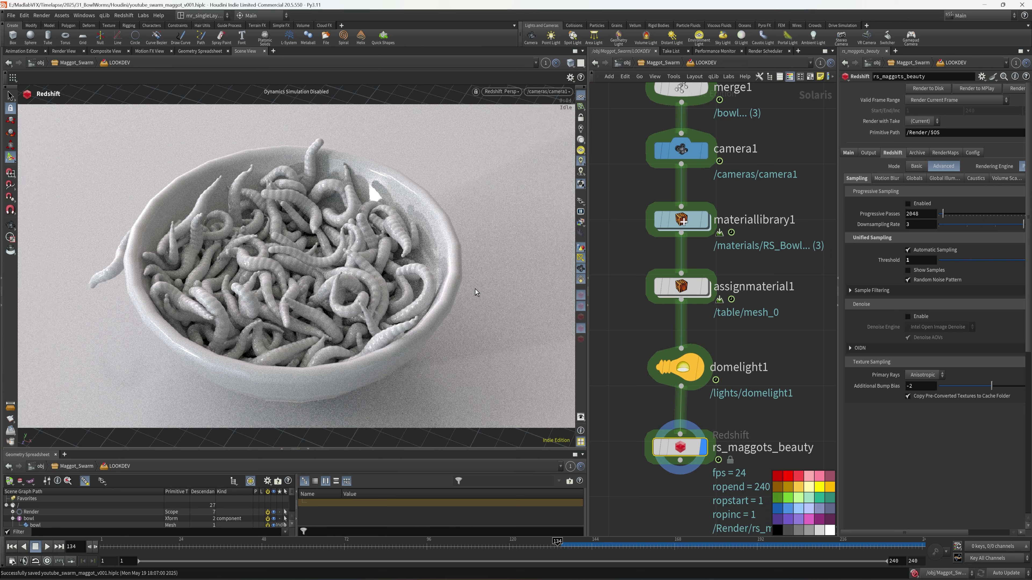
Move the bowl SOP Import node up and insert a Mesh Edit node between it and merge1
{"action": "scroll", "coordinate": [625, 230], "scroll_direction": "down", "scroll_amount": 3}
{"action": "middle_click_drag", "start_coordinate": [625, 231], "coordinate": [651, 343]}
{"action": "scroll", "coordinate": [637, 238], "scroll_direction": "up", "scroll_amount": 3}
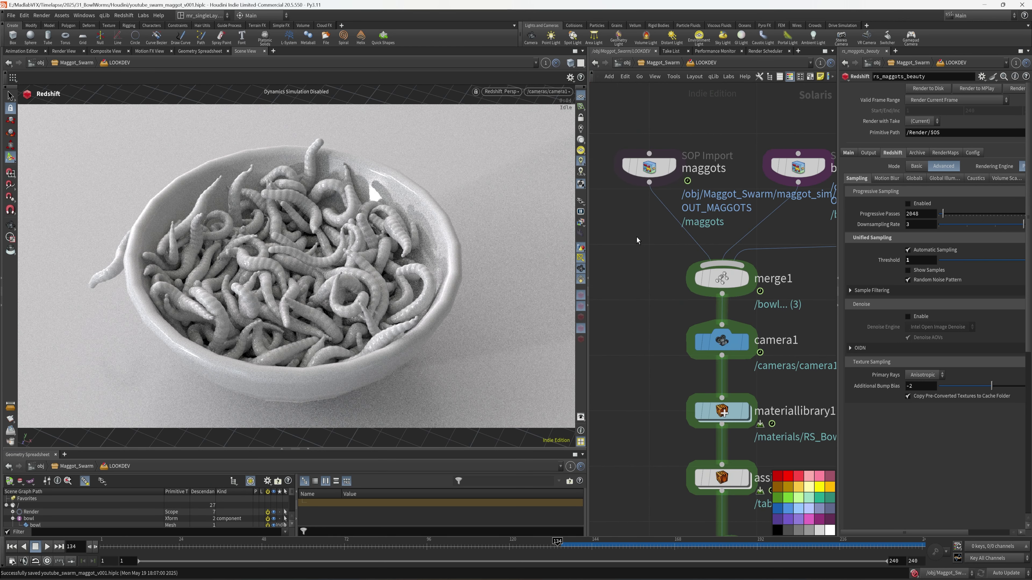
{"action": "middle_click_drag", "start_coordinate": [637, 238], "coordinate": [644, 293]}
{"action": "middle_click_drag", "start_coordinate": [831, 214], "coordinate": [752, 223]}
{"action": "left_click_drag", "start_coordinate": [702, 253], "coordinate": [706, 203]}
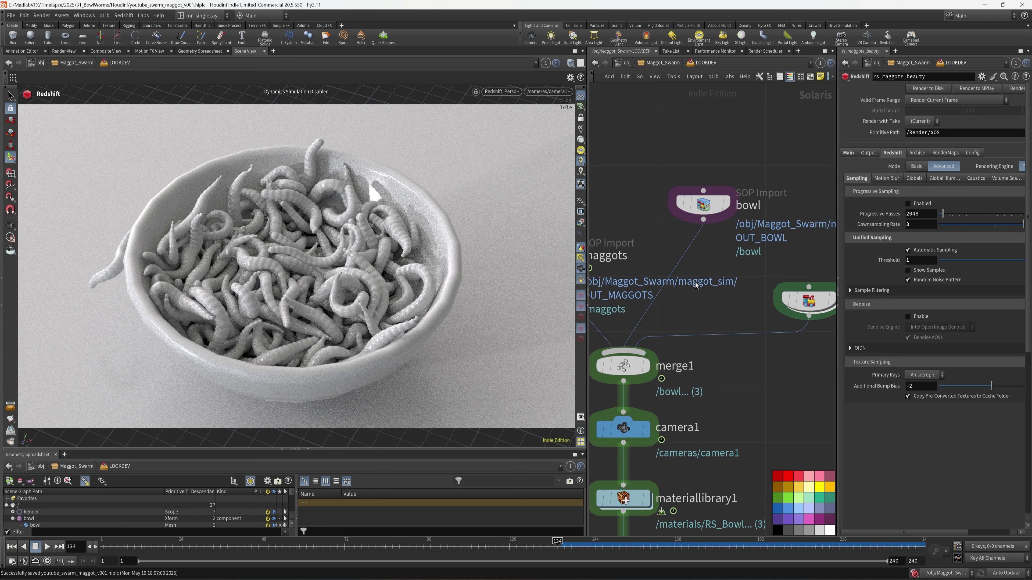
{"action": "key", "text": "Tab"}
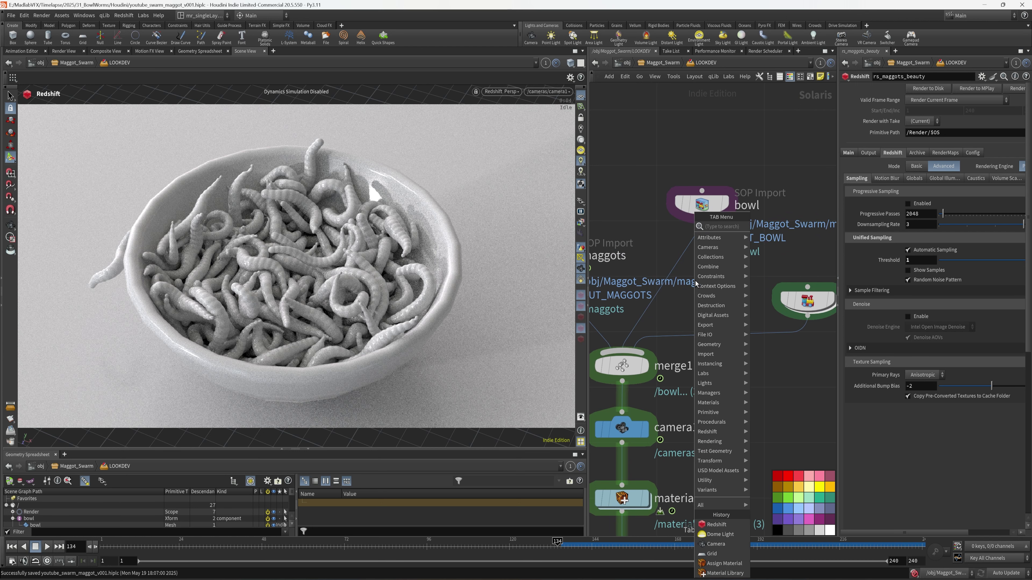
{"action": "type", "text": "mesh"}
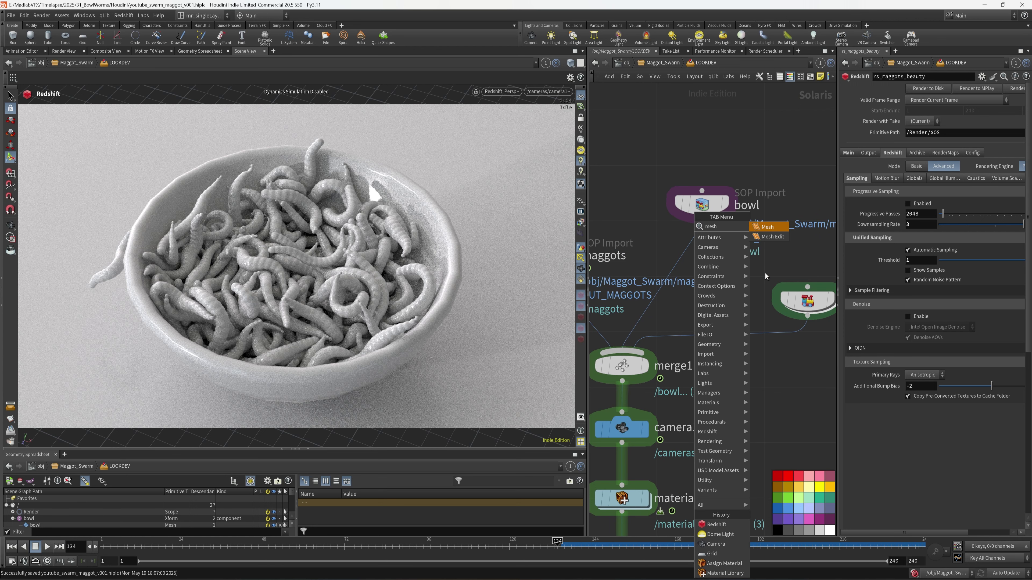
{"action": "left_click", "coordinate": [771, 237]}
{"action": "left_click", "coordinate": [702, 275]}
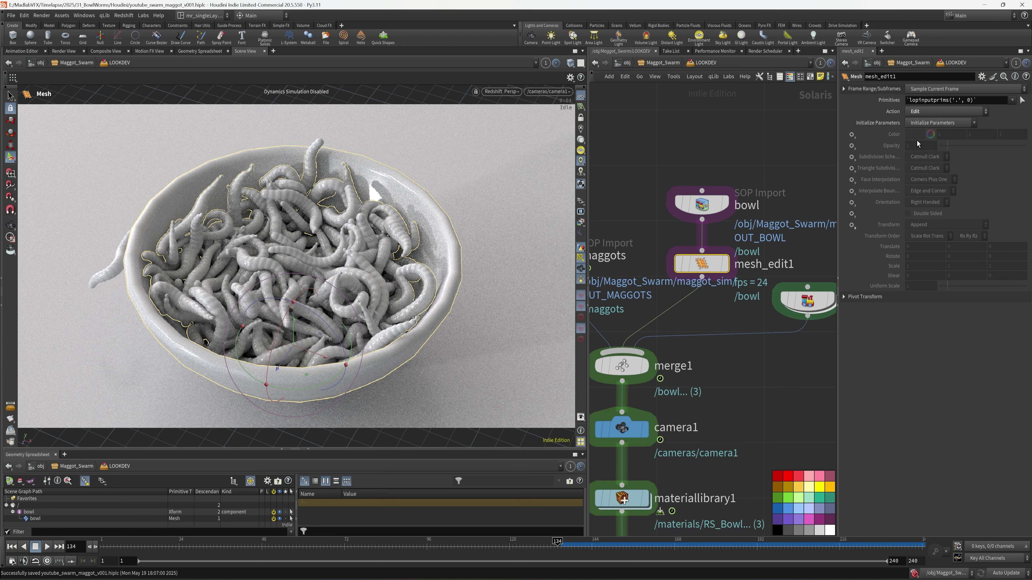
Enable the subdivision scheme and triangle subdivision parameters on mesh_edit1, both using Catmull Clark
{"action": "left_click", "coordinate": [852, 157]}
{"action": "left_click", "coordinate": [857, 167]}
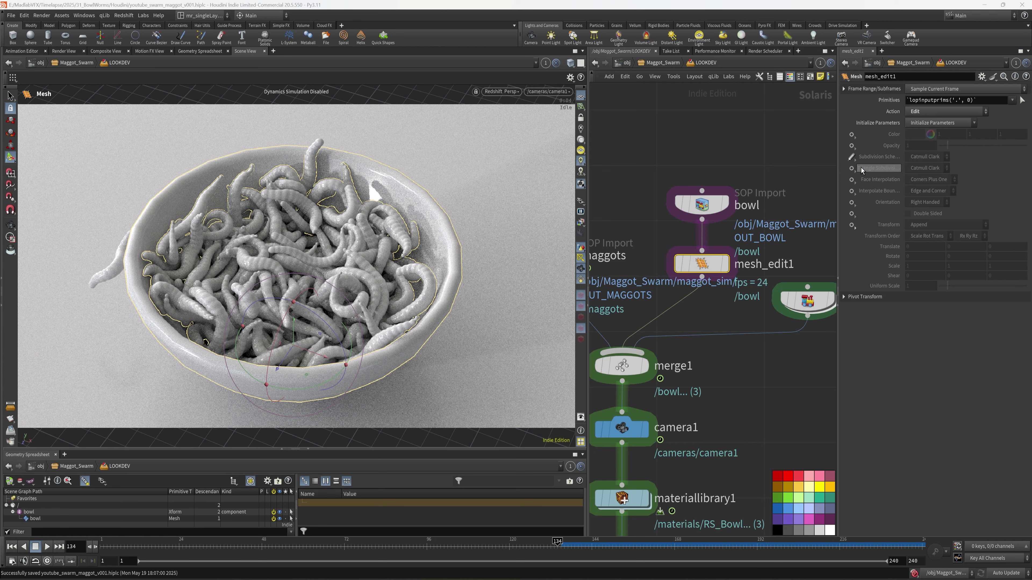
{"action": "left_click", "coordinate": [852, 168]}
{"action": "left_click", "coordinate": [874, 178]}
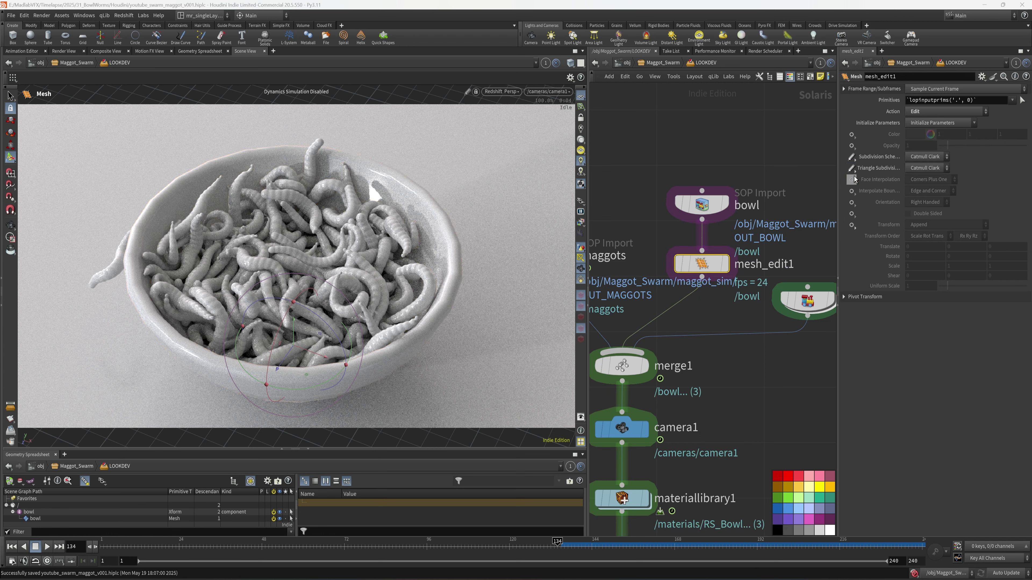
{"action": "middle_click_drag", "start_coordinate": [759, 382], "coordinate": [755, 371]}
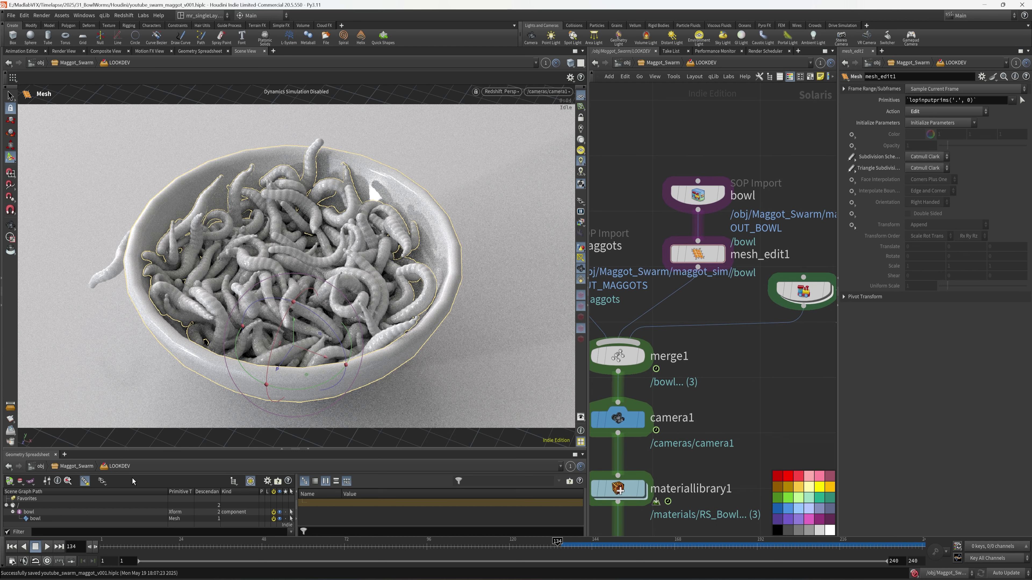
Set the Primitives target of mesh_edit1 to /bowl/bowl using the bowl mesh from the scene graph
{"action": "left_click", "coordinate": [60, 519]}
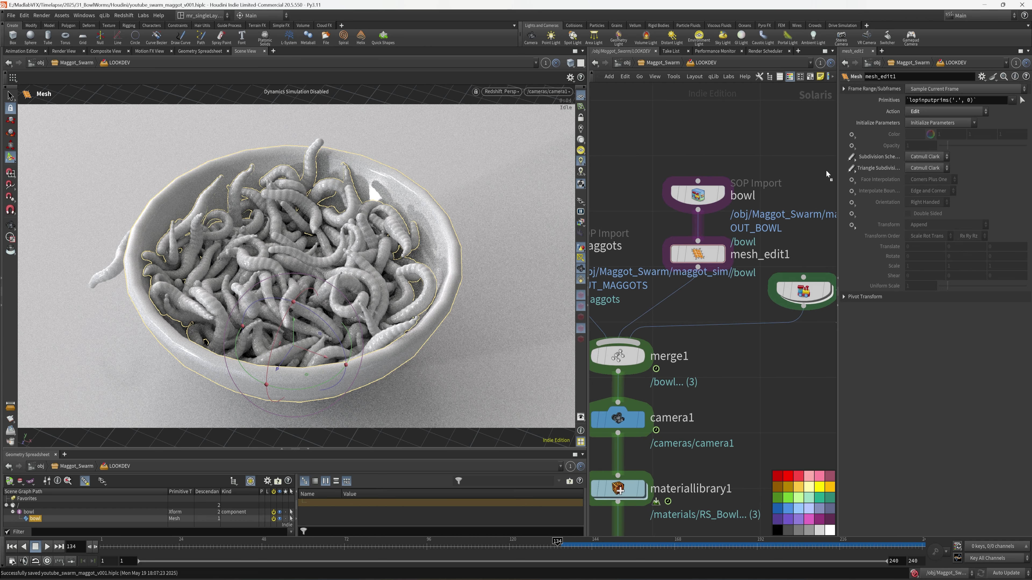
{"action": "left_click_drag", "start_coordinate": [955, 105], "coordinate": [955, 104]}
{"action": "middle_click_drag", "start_coordinate": [719, 395], "coordinate": [727, 395]}
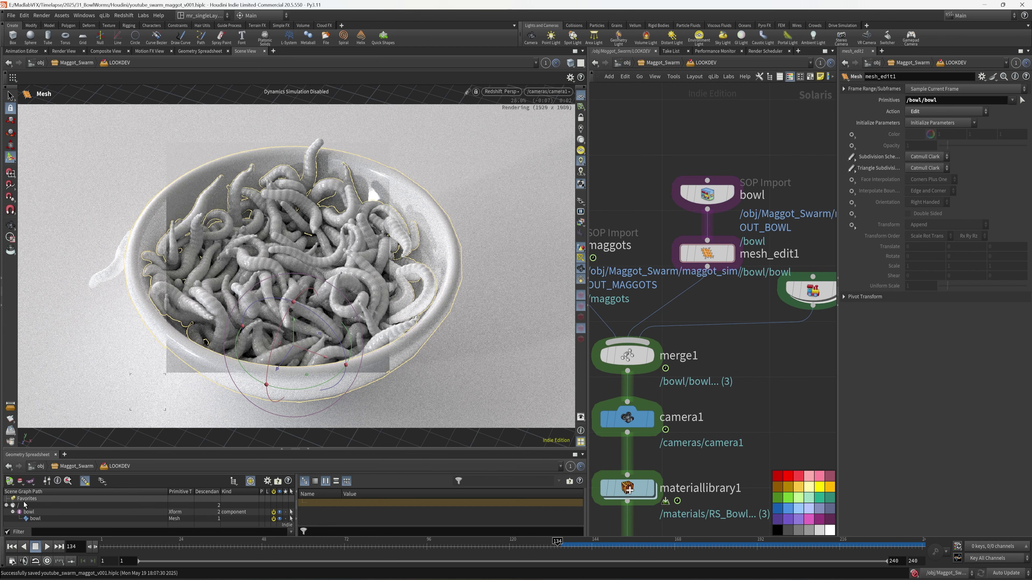
{"action": "key", "text": "Escape"}
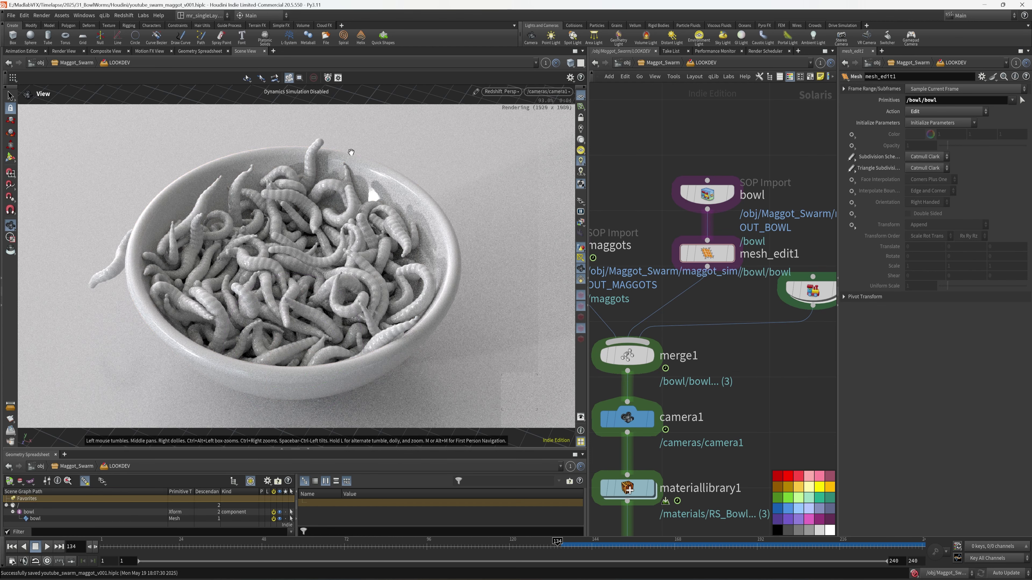
{"action": "middle_click_drag", "start_coordinate": [745, 507], "coordinate": [783, 306]}
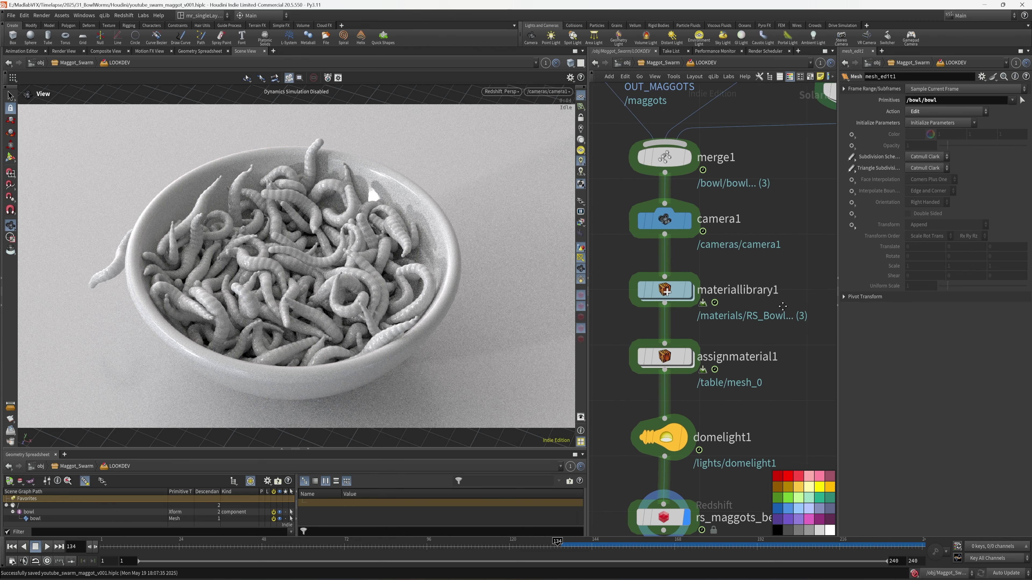
Open RS_Table inside materiallibrary1, set StandardMaterial1's base weight to 0.083, return to the material library and save the scene
{"action": "double_click", "coordinate": [666, 290]}
{"action": "double_click", "coordinate": [647, 360]}
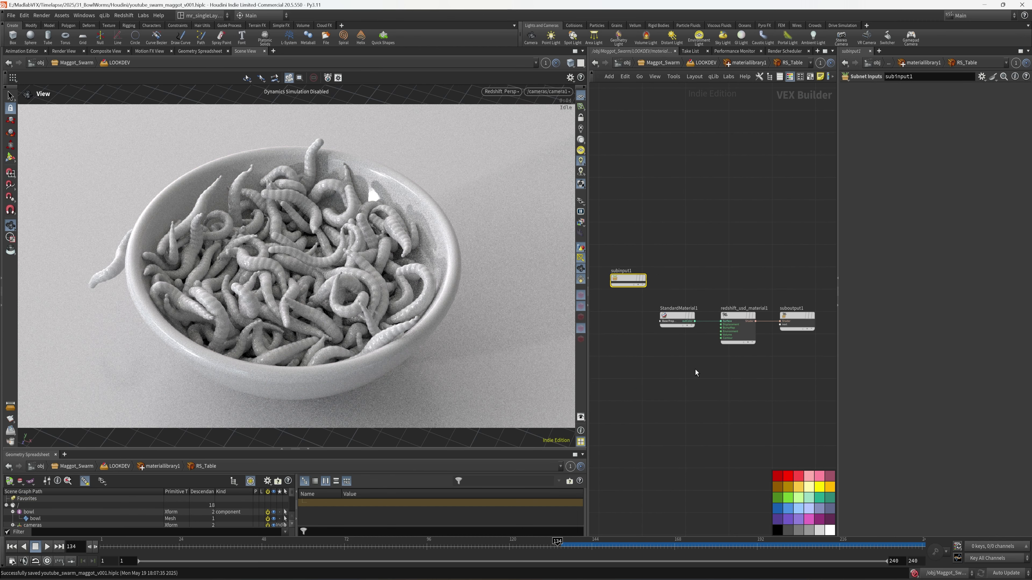
{"action": "left_click", "coordinate": [677, 320]}
{"action": "left_click_drag", "start_coordinate": [995, 126], "coordinate": [947, 128]}
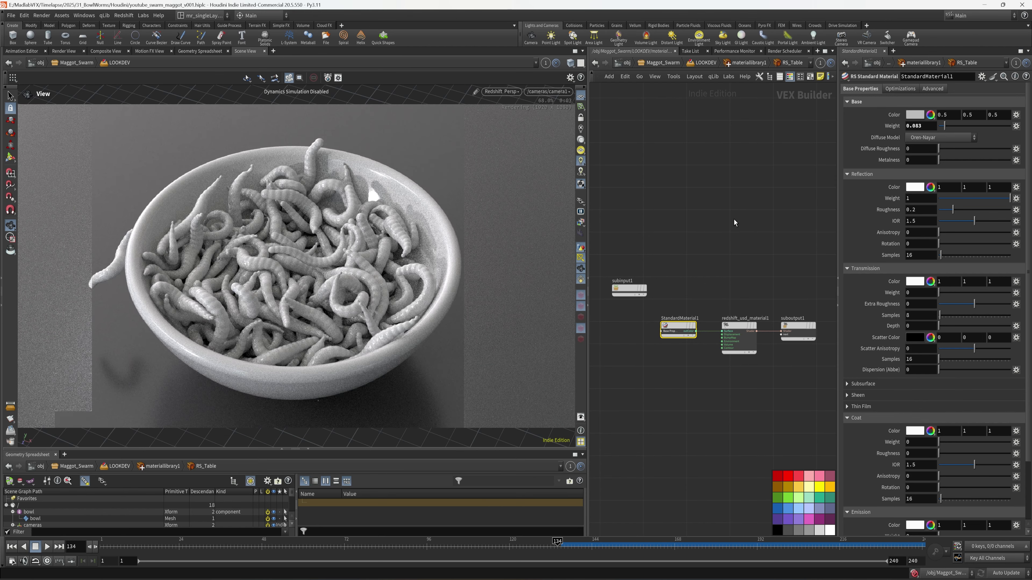
{"action": "key", "text": "u"}
{"action": "key", "text": "ctrl+s"}
Open RS_Bowl, set StandardMaterial1's reflection roughness to 0.3, return to the material library and save the scene
{"action": "middle_click_drag", "start_coordinate": [714, 232], "coordinate": [724, 257]}
{"action": "left_click_drag", "start_coordinate": [737, 278], "coordinate": [687, 307]}
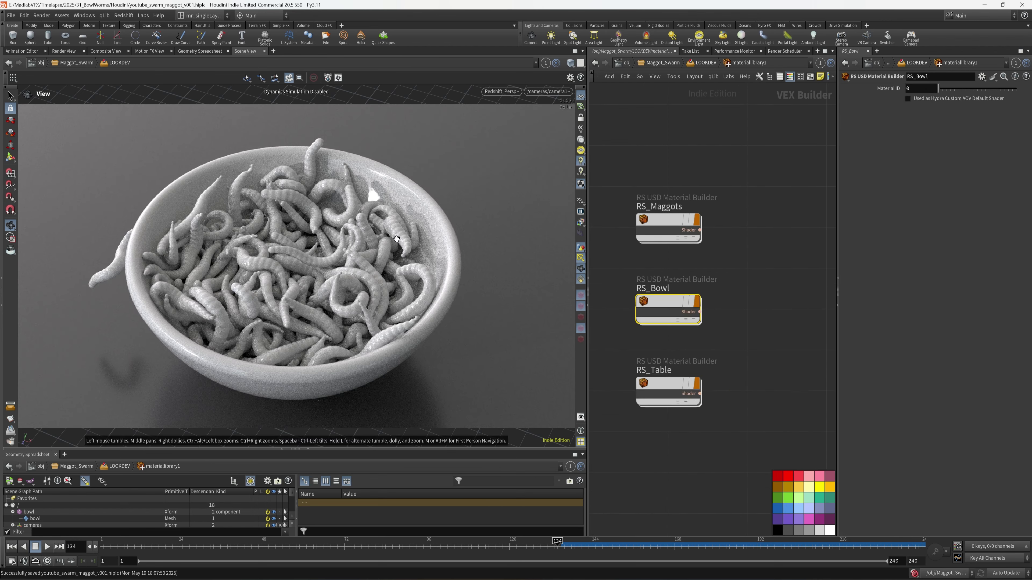
{"action": "double_click", "coordinate": [670, 307]}
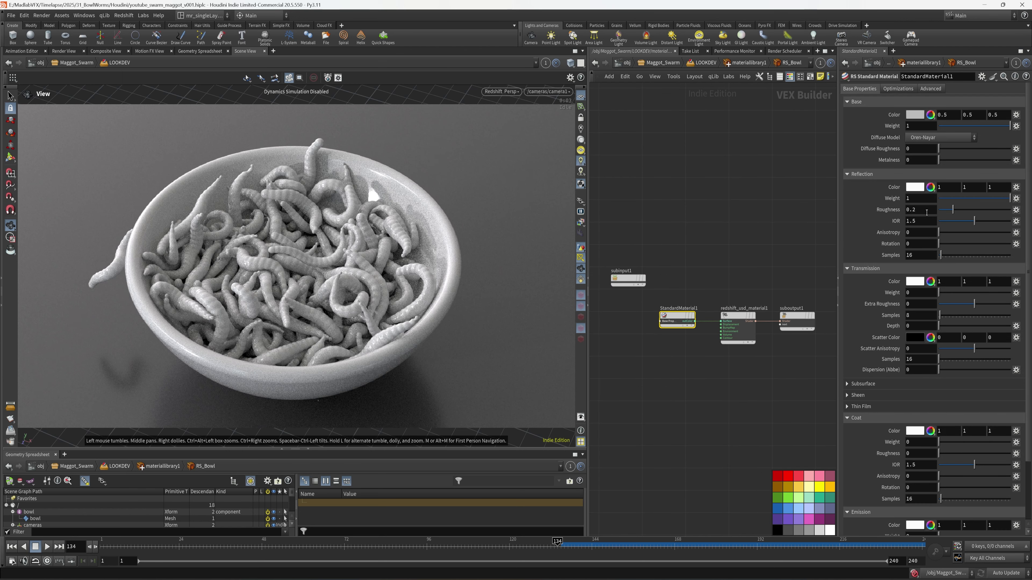
{"action": "key", "text": "Return"}
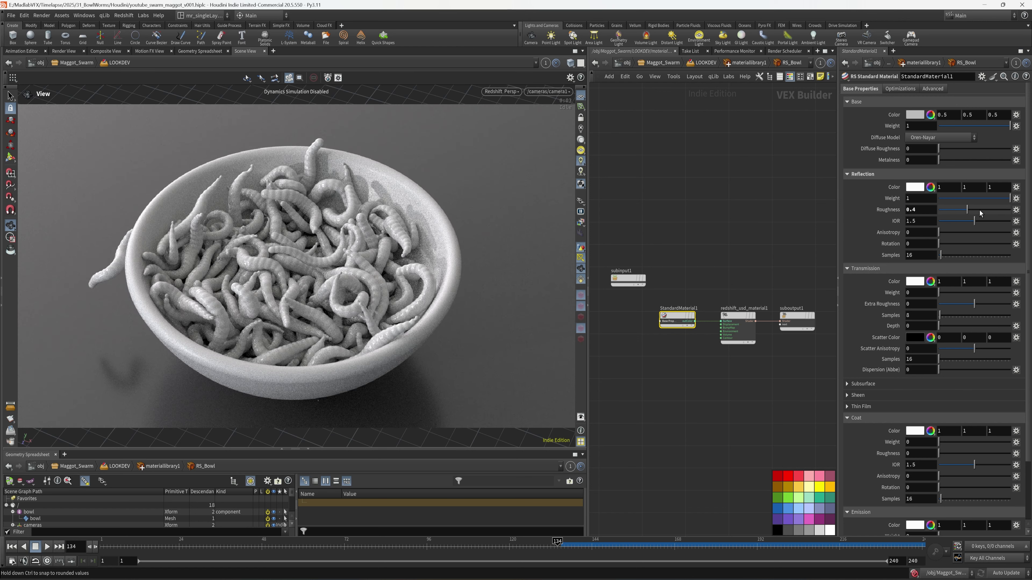
{"action": "left_click", "coordinate": [931, 210]}
{"action": "key", "text": "Return"}
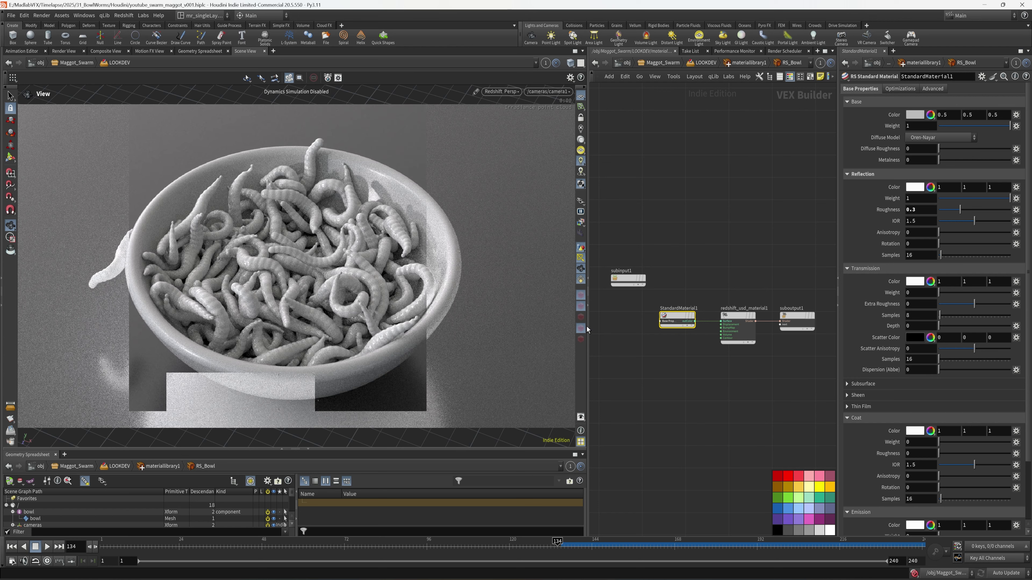
{"action": "left_click_drag", "start_coordinate": [1010, 126], "coordinate": [995, 127]}
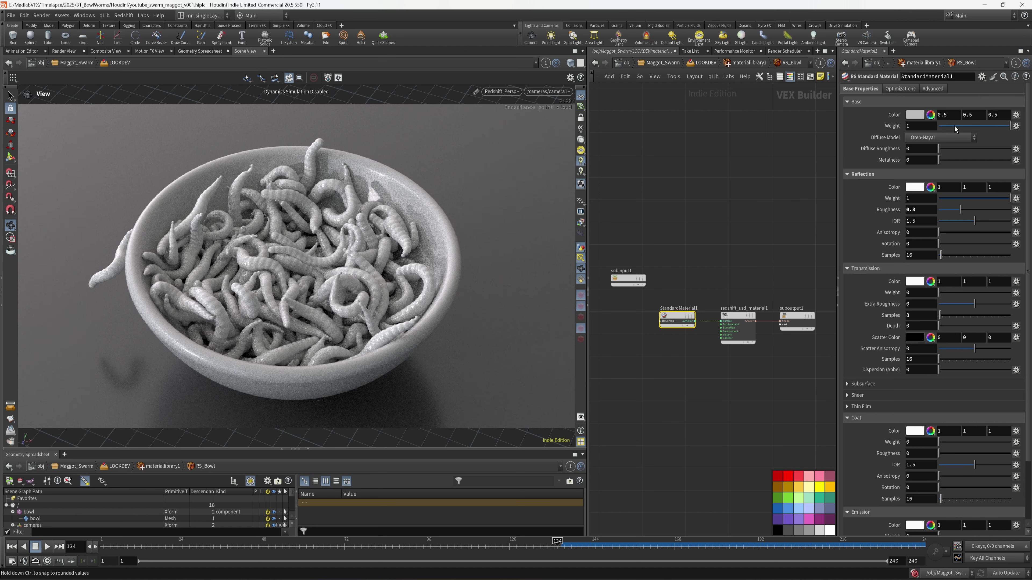
{"action": "key", "text": "u"}
{"action": "key", "text": "ctrl+s"}
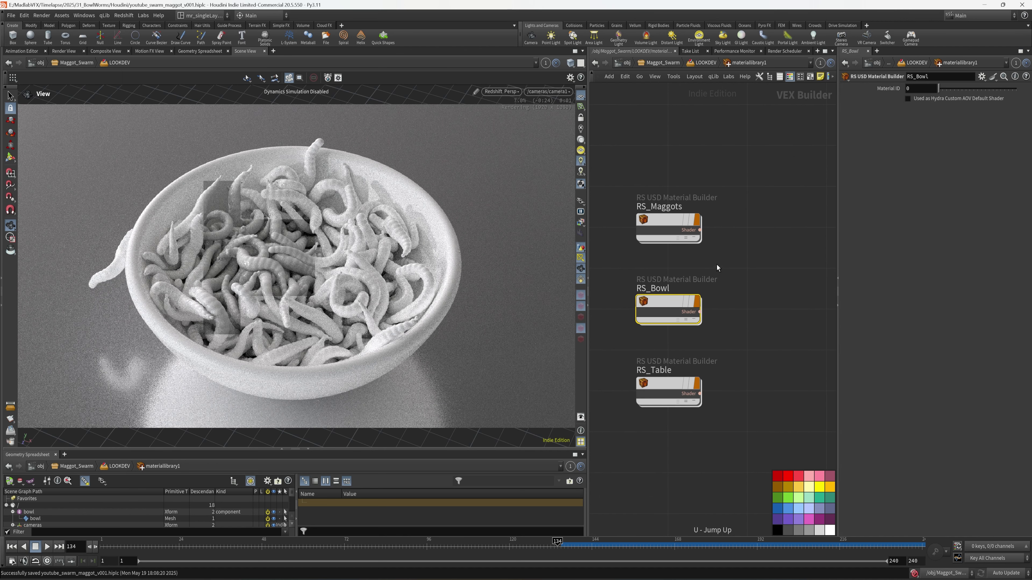
Open the RS_Maggots material network, enlarge the network pane and add an RS Point Attribute node upstream of StandardMaterial1
{"action": "double_click", "coordinate": [669, 226]}
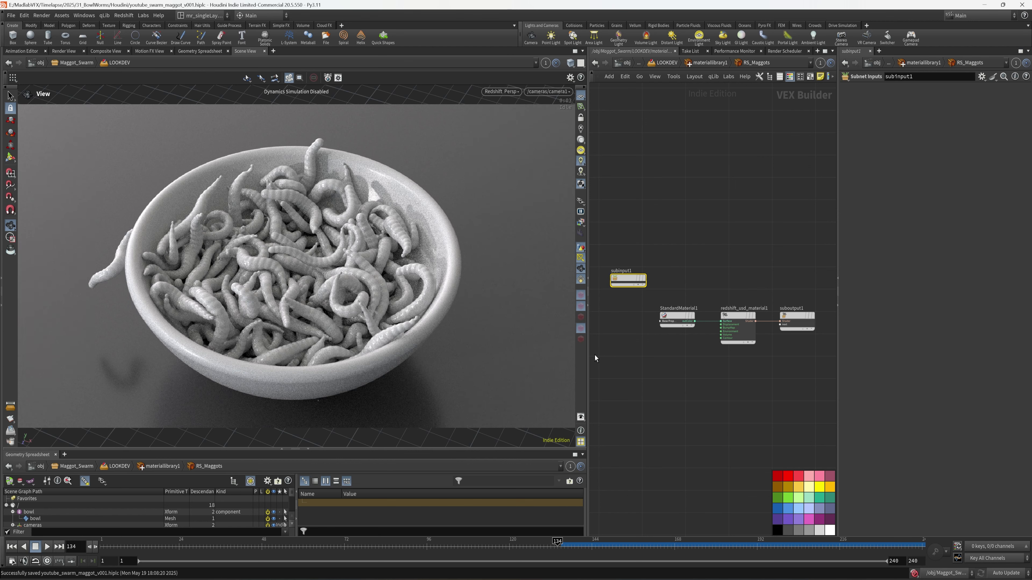
{"action": "left_click_drag", "start_coordinate": [587, 357], "coordinate": [442, 366]}
{"action": "scroll", "coordinate": [604, 370], "scroll_direction": "up", "scroll_amount": 5}
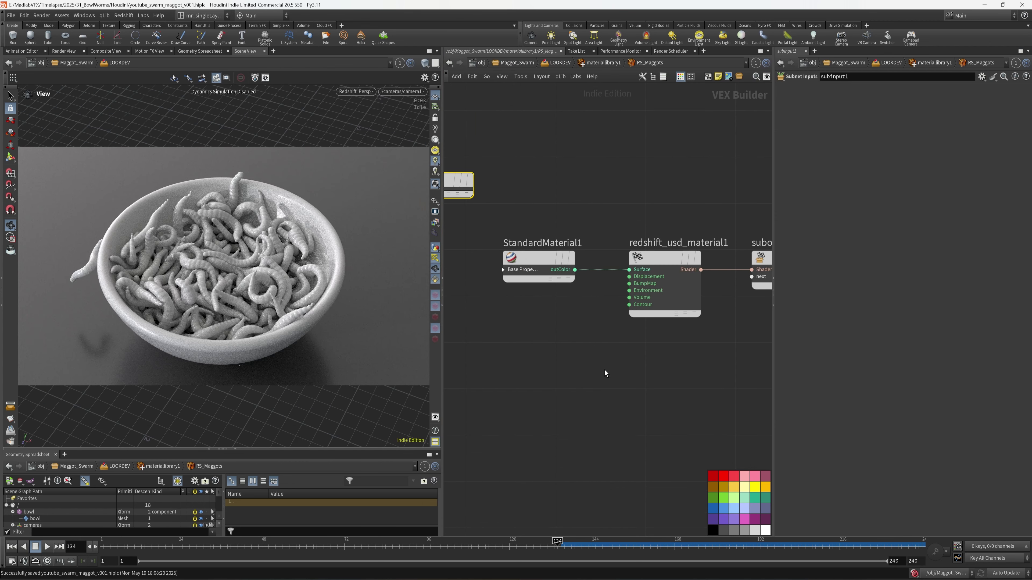
{"action": "middle_click_drag", "start_coordinate": [496, 337], "coordinate": [646, 364]}
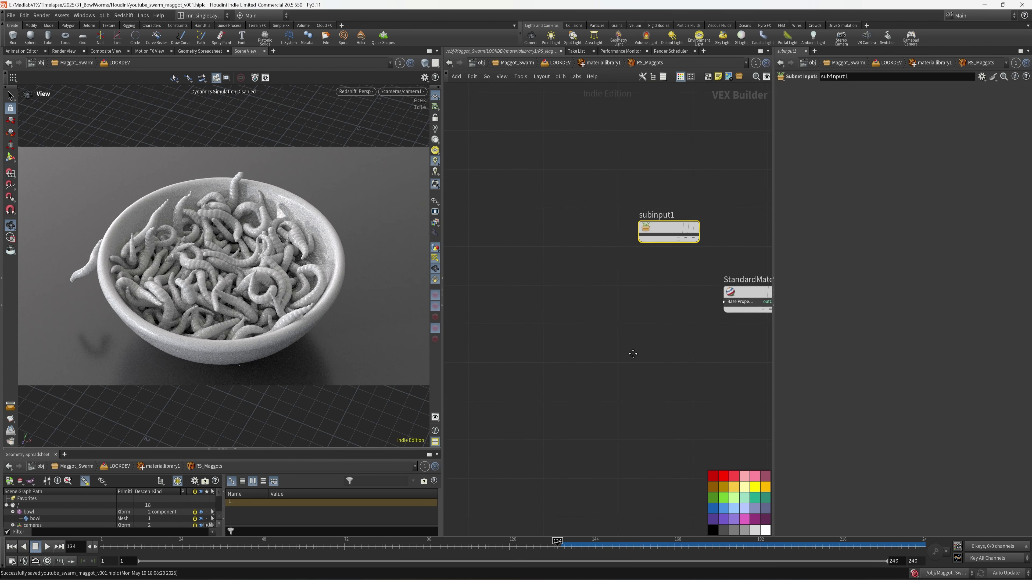
{"action": "key", "text": "Tab"}
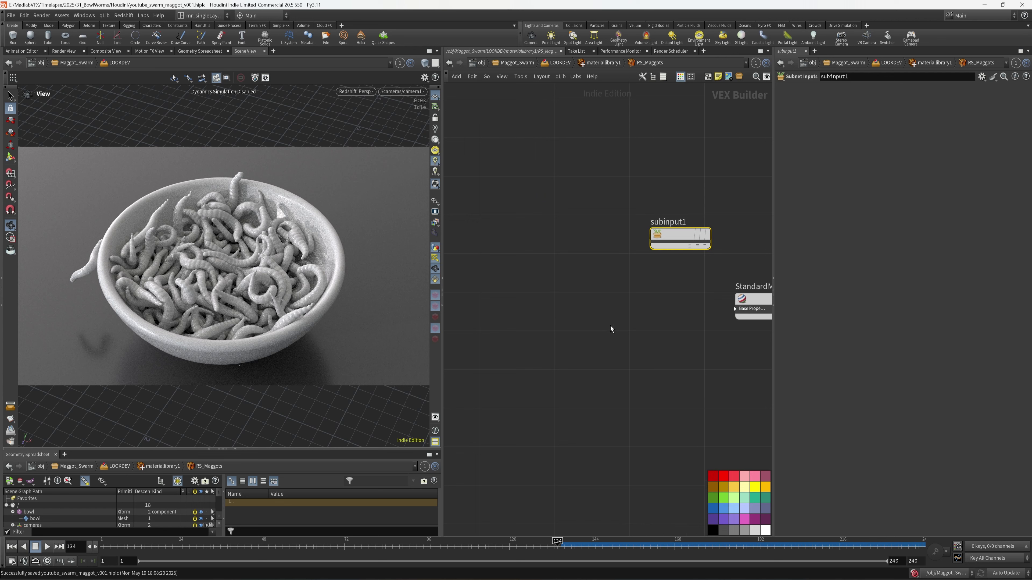
{"action": "middle_click_drag", "start_coordinate": [610, 326], "coordinate": [583, 307]}
{"action": "key", "text": "Tab"}
{"action": "type", "text": "o"}
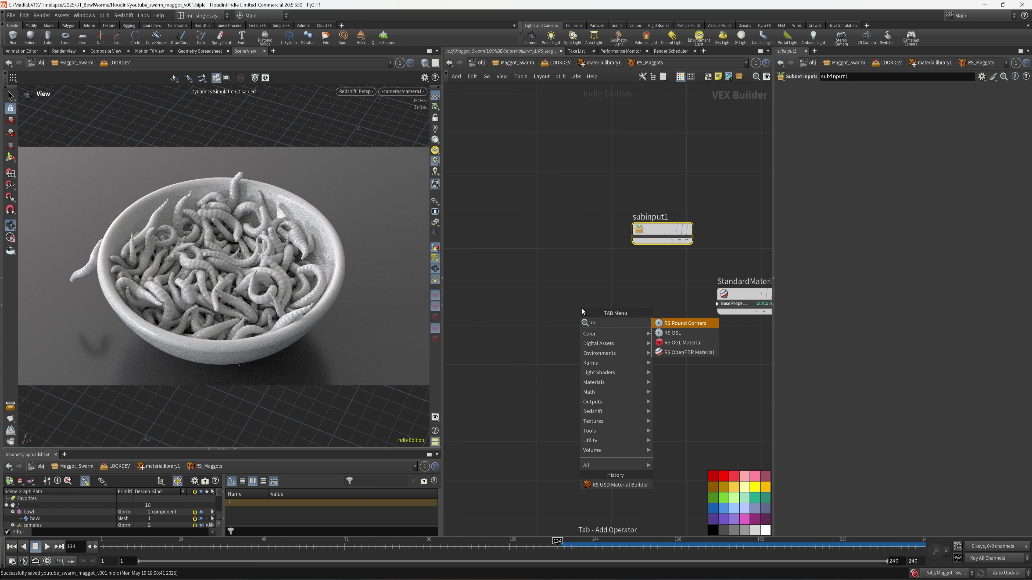
{"action": "key", "text": "Escape"}
{"action": "key", "text": "Tab"}
{"action": "type", "text": "por"}
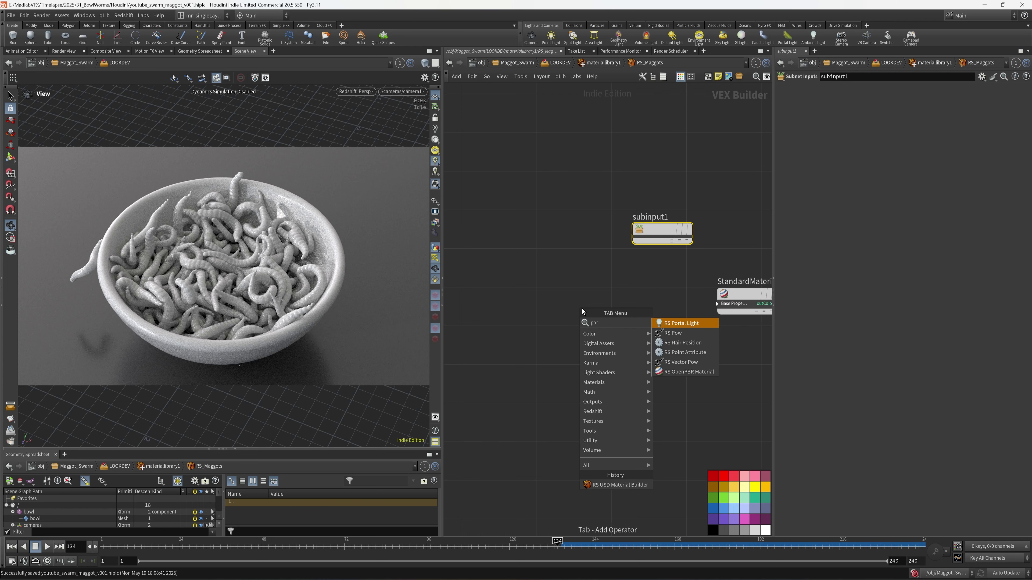
{"action": "left_click", "coordinate": [692, 360]}
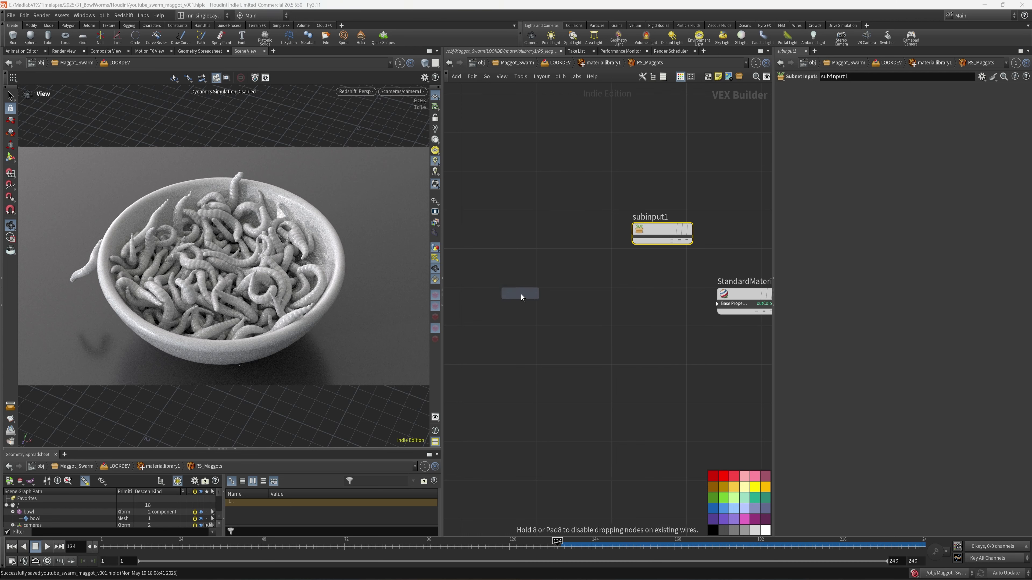
{"action": "left_click", "coordinate": [521, 295]}
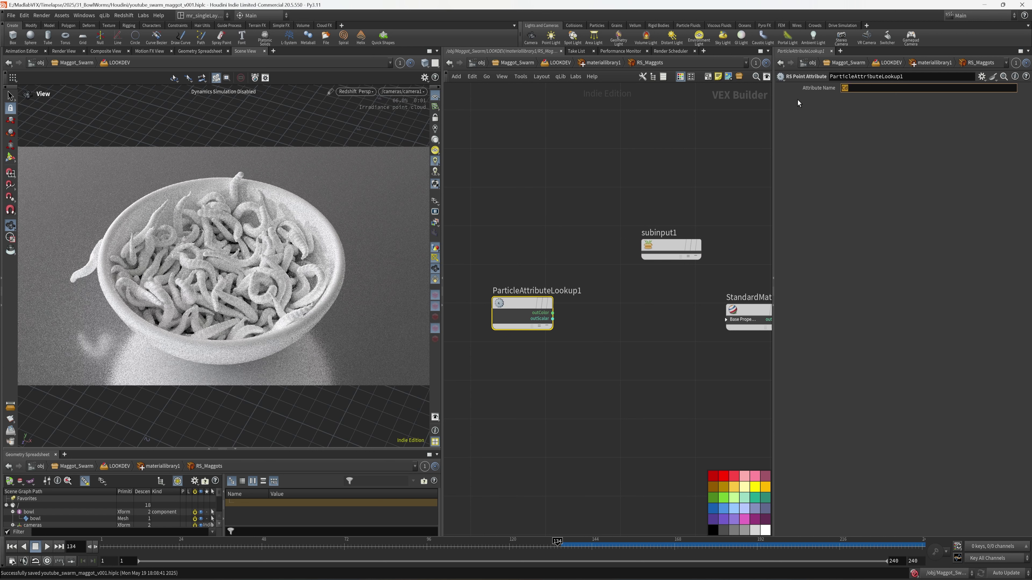
Set the attribute name of ParticleAttributeLookup1 to displayColor
{"action": "type", "text": "displayColor"}
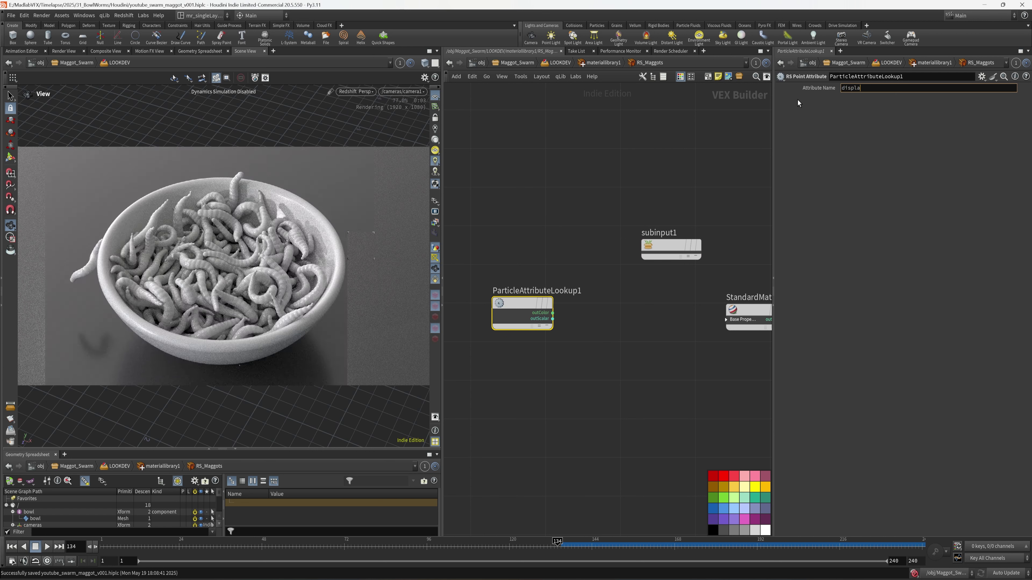
{"action": "key", "text": "Return"}
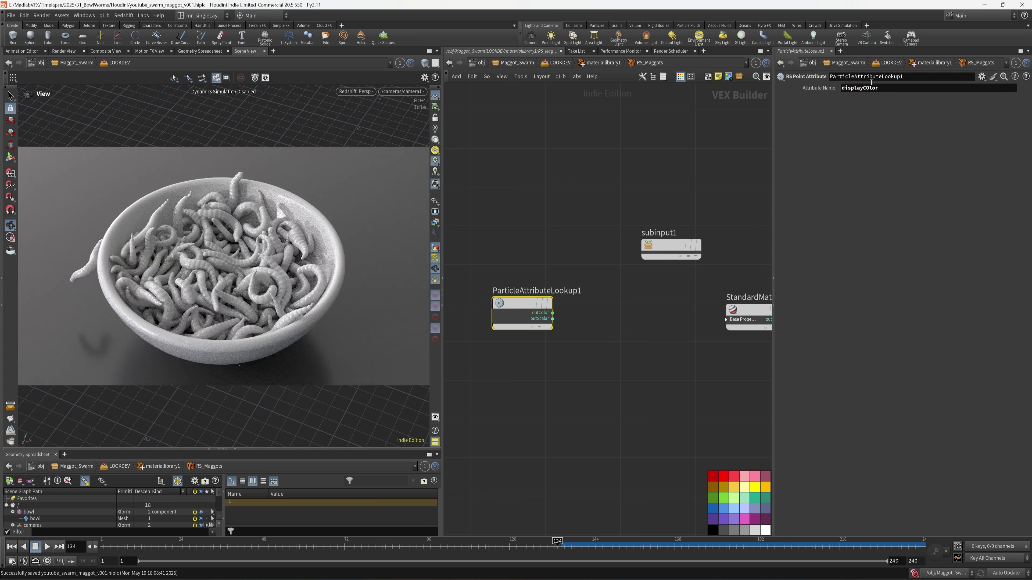
{"action": "left_click", "coordinate": [864, 88]}
{"action": "key", "text": "BackSpace"}
{"action": "type", "text": "o"}
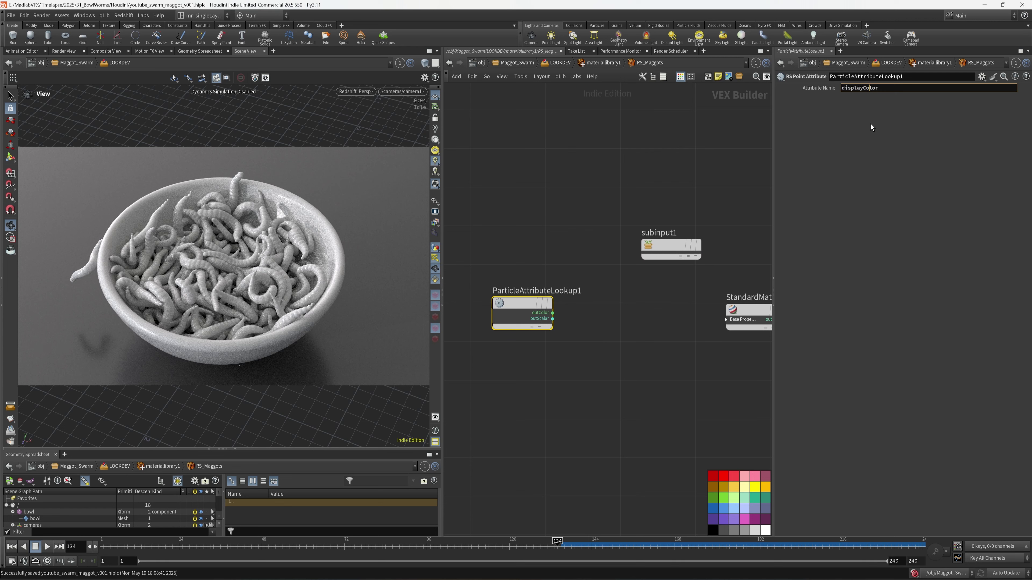
{"action": "key", "text": "Return"}
Try Cd as the attribute name of ParticleAttributeLookup1 and restore displayColor
{"action": "left_click_drag", "start_coordinate": [884, 89], "coordinate": [795, 82]}
{"action": "key", "text": "ctrl+c"}
{"action": "key", "text": "BackSpace"}
{"action": "type", "text": "Cd"}
{"action": "key", "text": "Return"}
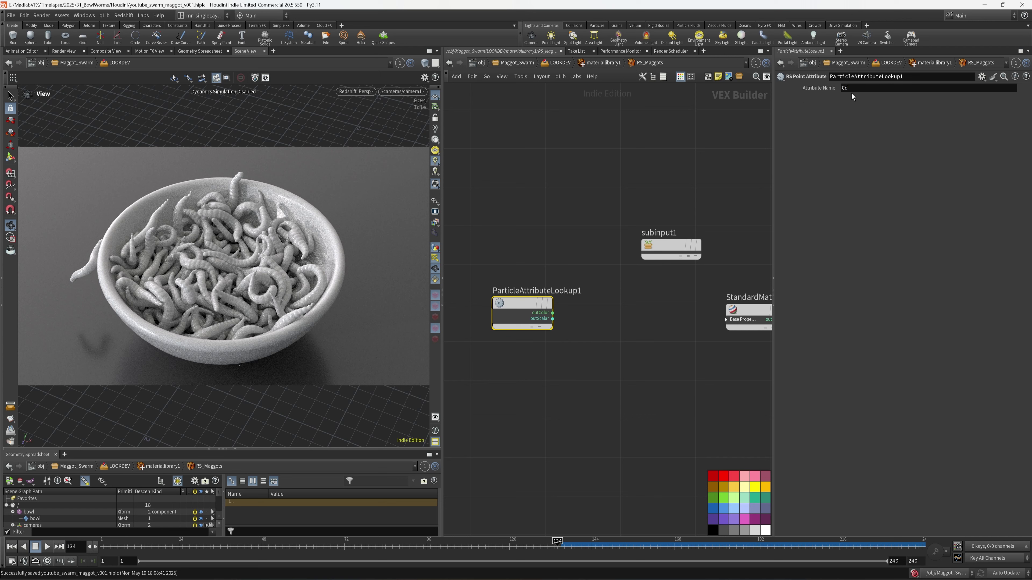
{"action": "left_click_drag", "start_coordinate": [853, 89], "coordinate": [827, 90]}
{"action": "key", "text": "ctrl+v"}
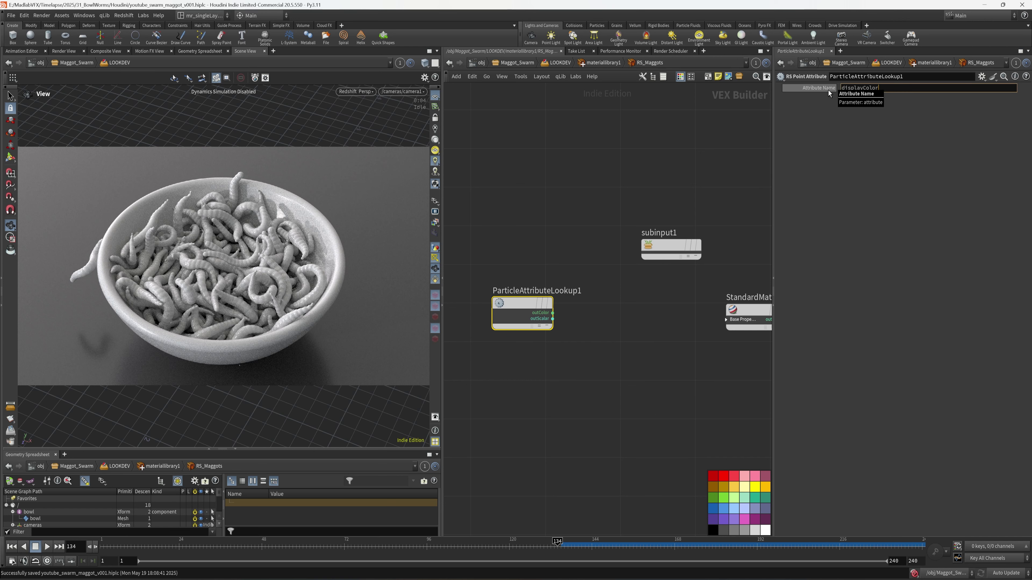
{"action": "key", "text": "Return"}
Connect the outColor output of ParticleAttributeLookup1 to the base_color input of StandardMaterial1
{"action": "left_click_drag", "start_coordinate": [536, 304], "coordinate": [538, 295]}
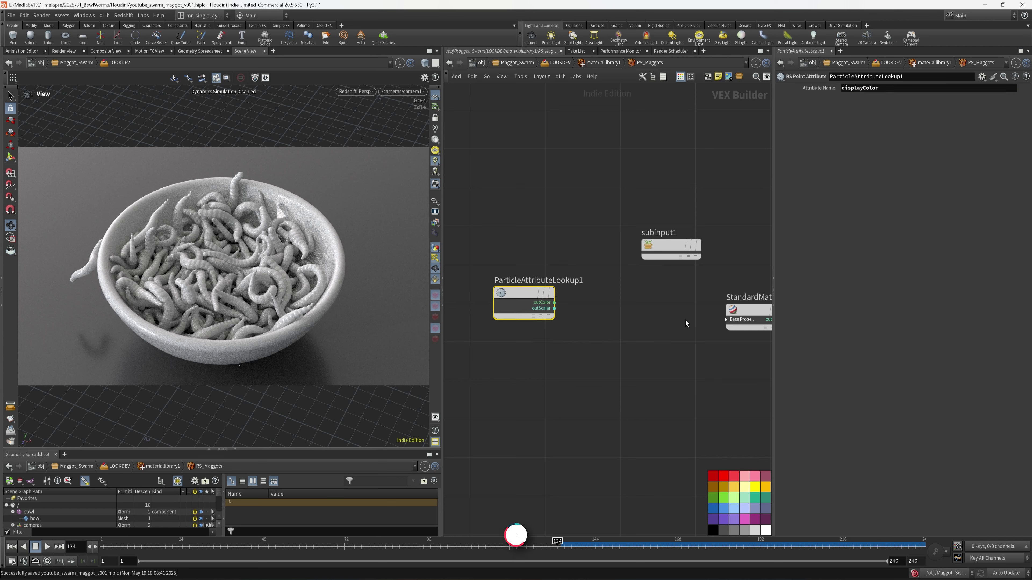
{"action": "left_click", "coordinate": [726, 319]}
{"action": "left_click", "coordinate": [554, 302]}
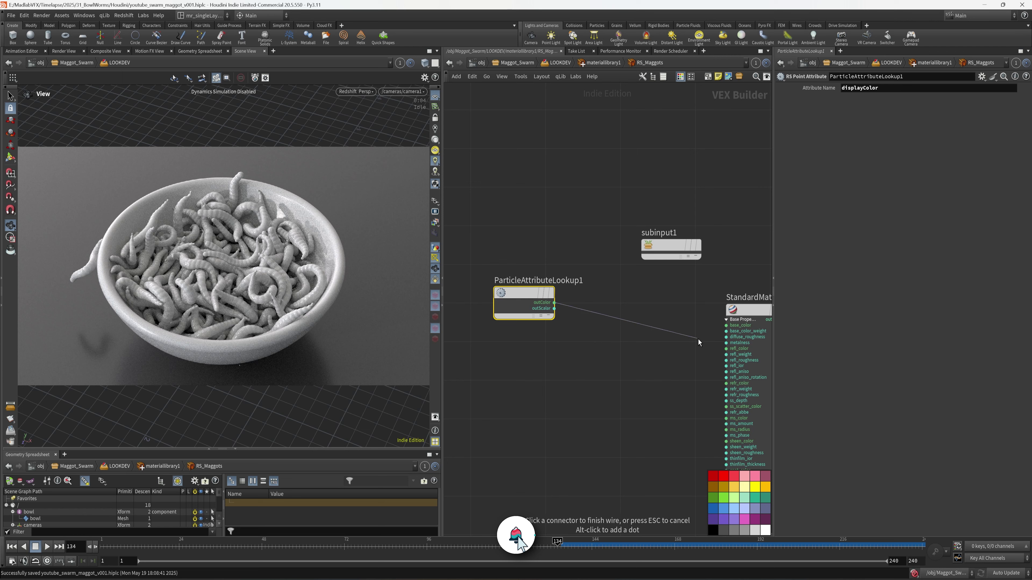
{"action": "left_click", "coordinate": [720, 327]}
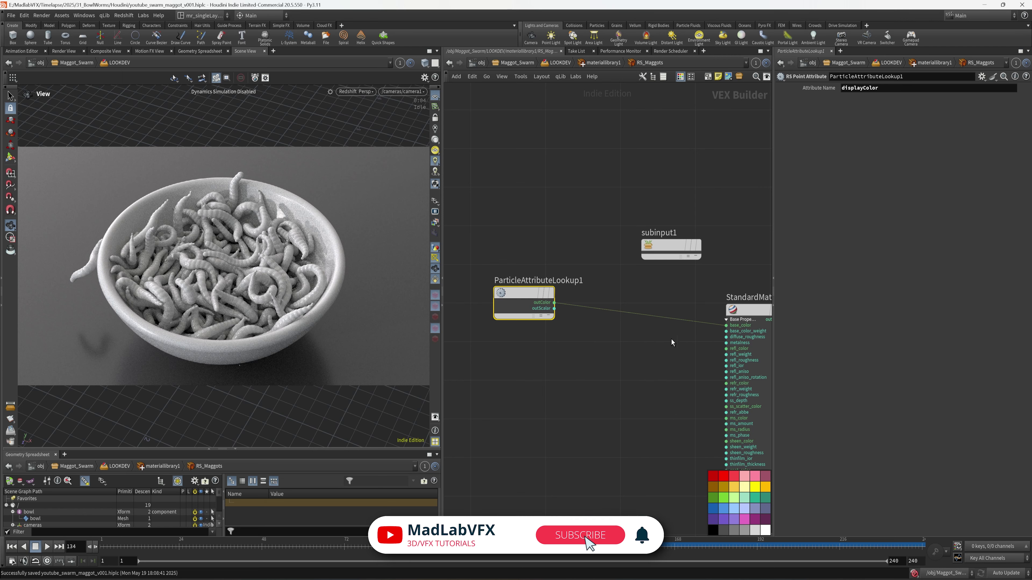
{"action": "middle_click_drag", "start_coordinate": [625, 365], "coordinate": [632, 358]}
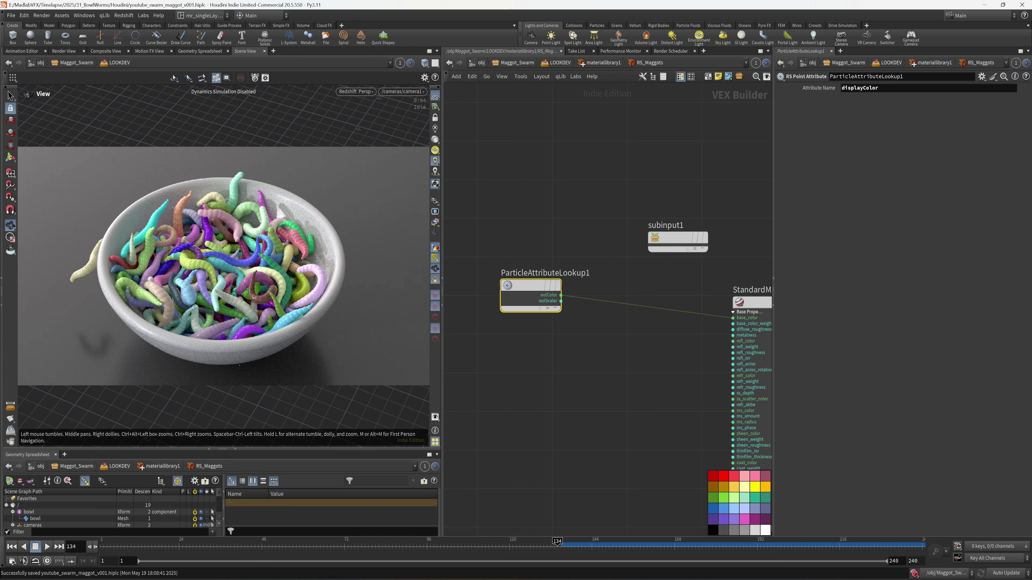
Make room after ParticleAttributeLookup1 and insert a Golaem HSL node into its wire to StandardMaterial1's base_color
{"action": "middle_click_drag", "start_coordinate": [577, 336], "coordinate": [682, 339]}
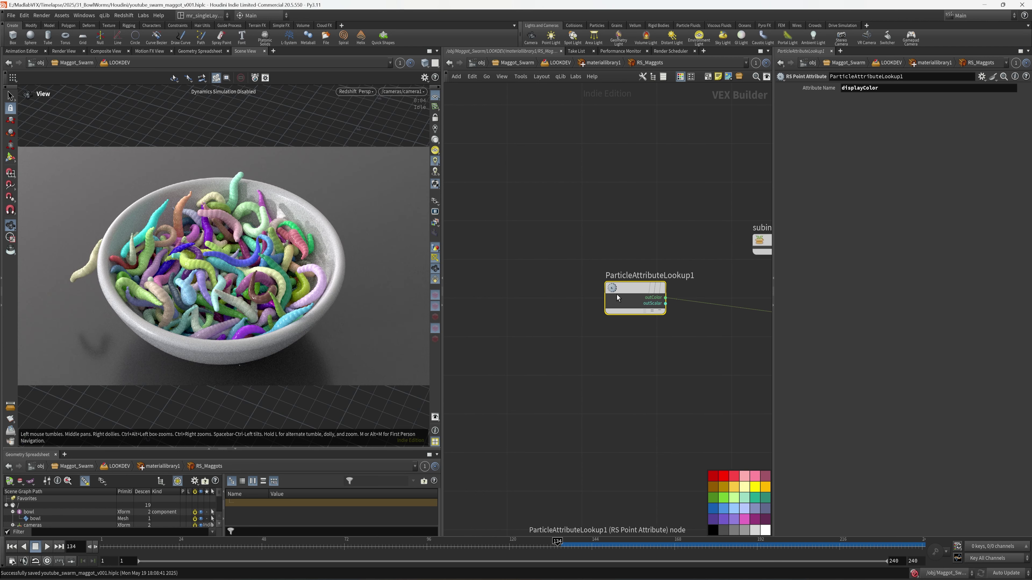
{"action": "left_click_drag", "start_coordinate": [616, 294], "coordinate": [513, 294]}
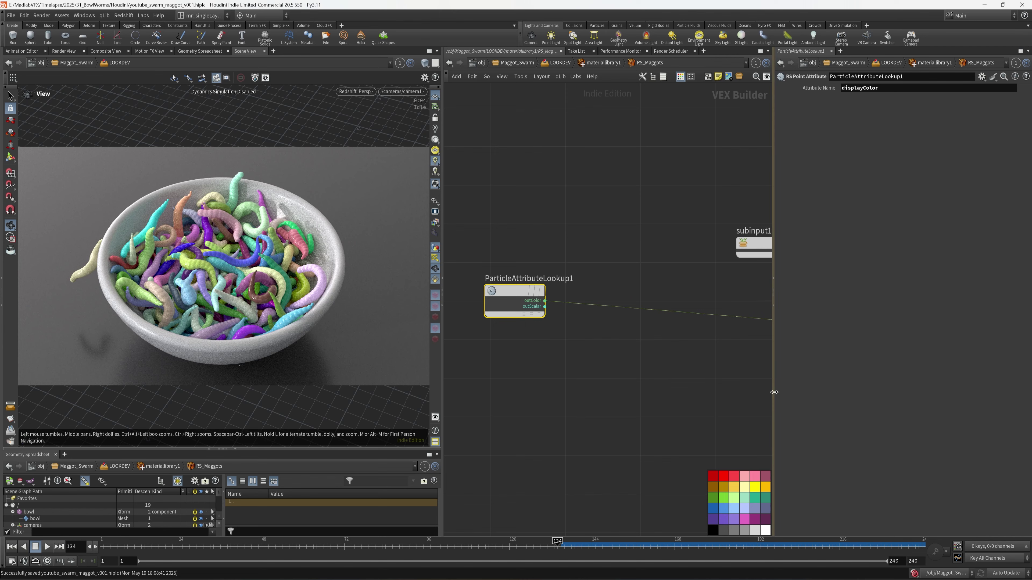
{"action": "left_click_drag", "start_coordinate": [773, 392], "coordinate": [814, 393]}
{"action": "key", "text": "Tab"}
{"action": "type", "text": "po"}
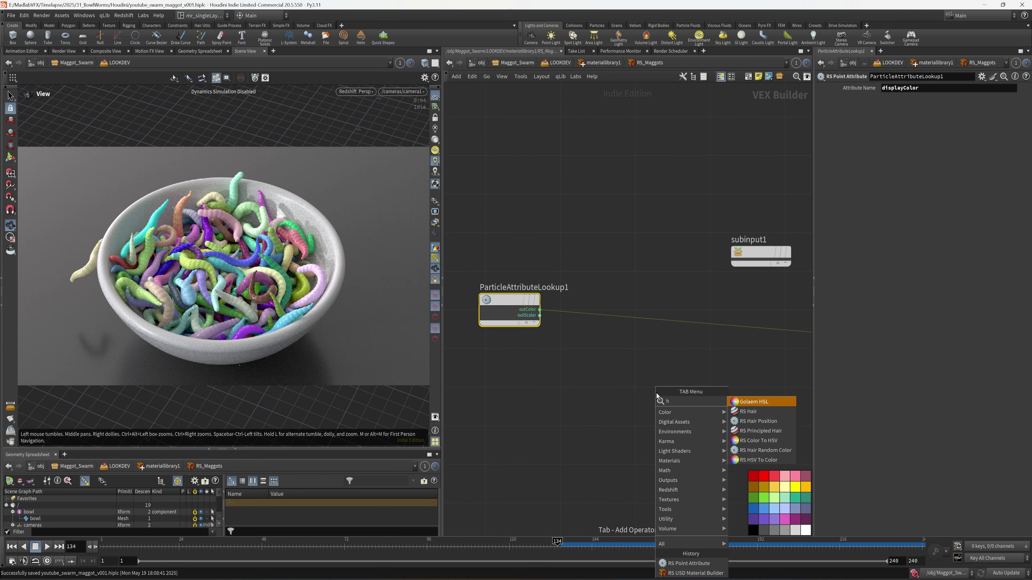
{"action": "key", "text": "Escape"}
{"action": "middle_click_drag", "start_coordinate": [643, 395], "coordinate": [658, 394]}
{"action": "key", "text": "Tab"}
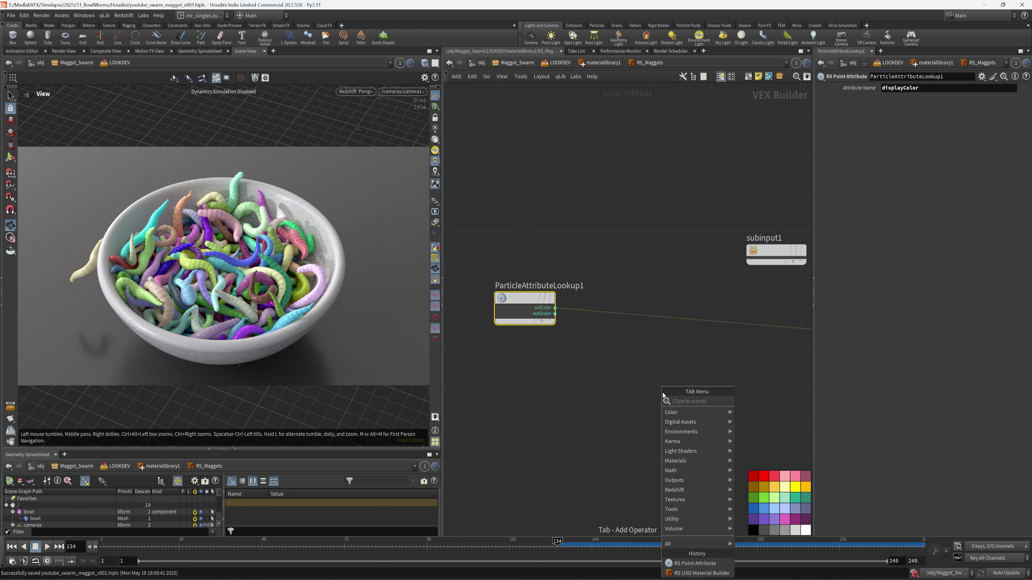
{"action": "type", "text": "hsl"}
{"action": "left_click", "coordinate": [765, 403]}
{"action": "left_click", "coordinate": [636, 355]}
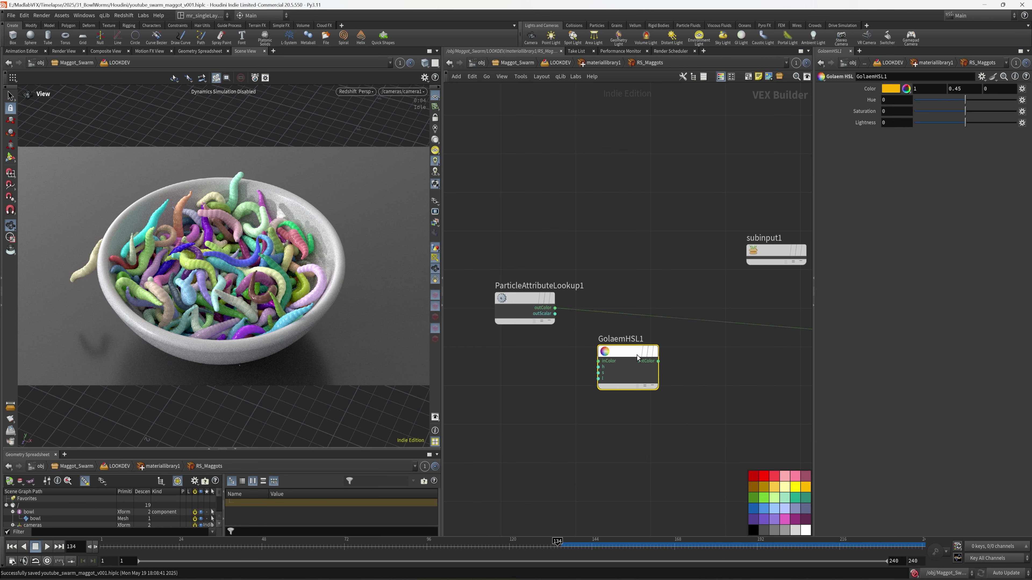
{"action": "left_click_drag", "start_coordinate": [637, 355], "coordinate": [643, 301]}
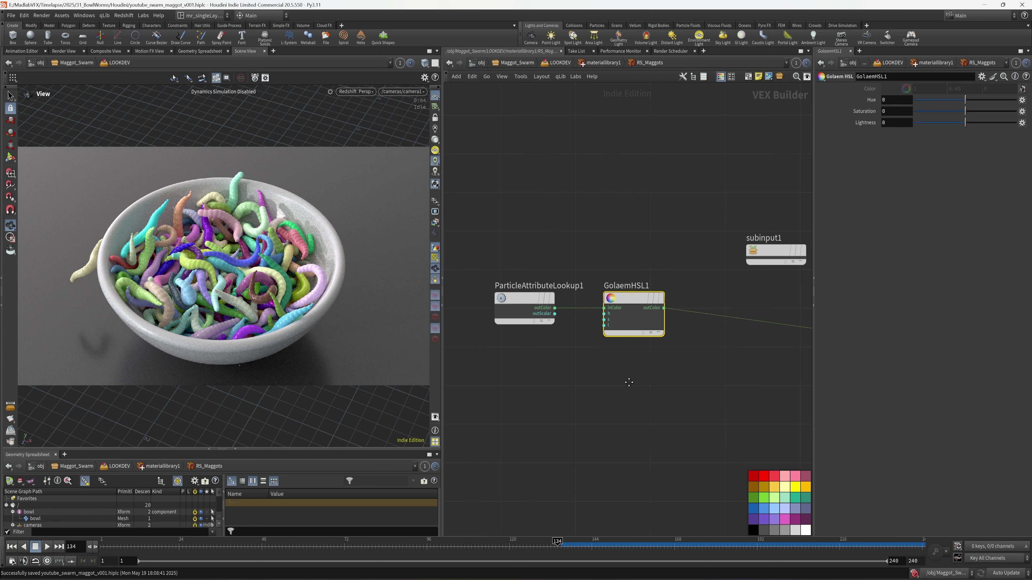
Set the saturation of GolaemHSL1 to -1 and check the maggots up close in the Redshift view
{"action": "middle_click_drag", "start_coordinate": [629, 382], "coordinate": [627, 383]}
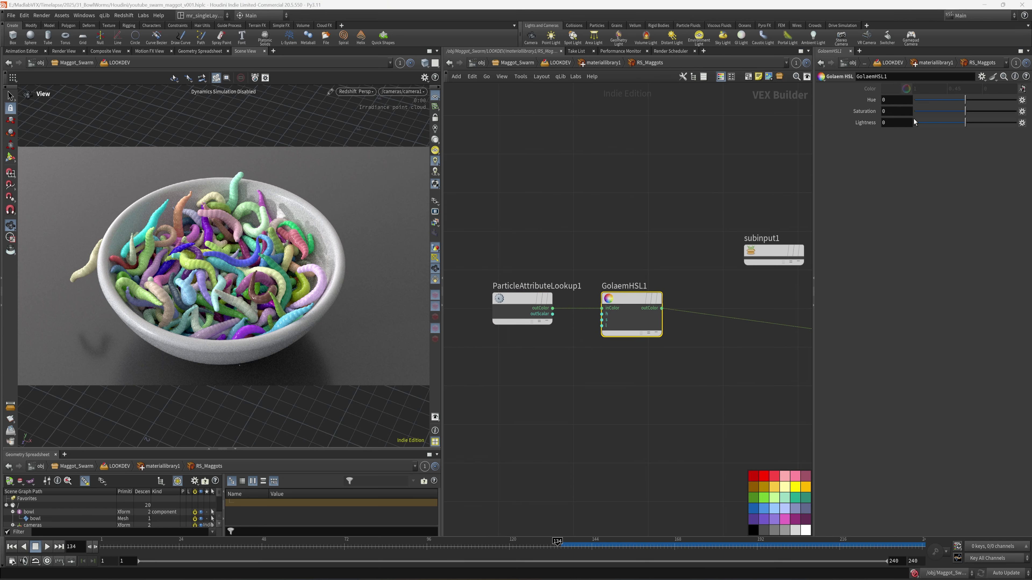
{"action": "left_click", "coordinate": [896, 111]}
{"action": "type", "text": "-1"}
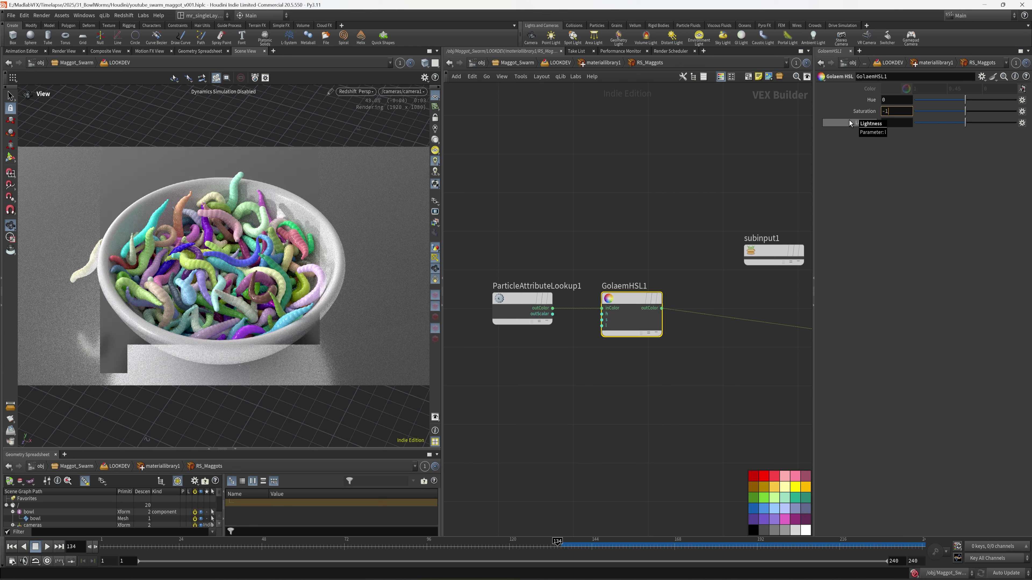
{"action": "key", "text": "Return"}
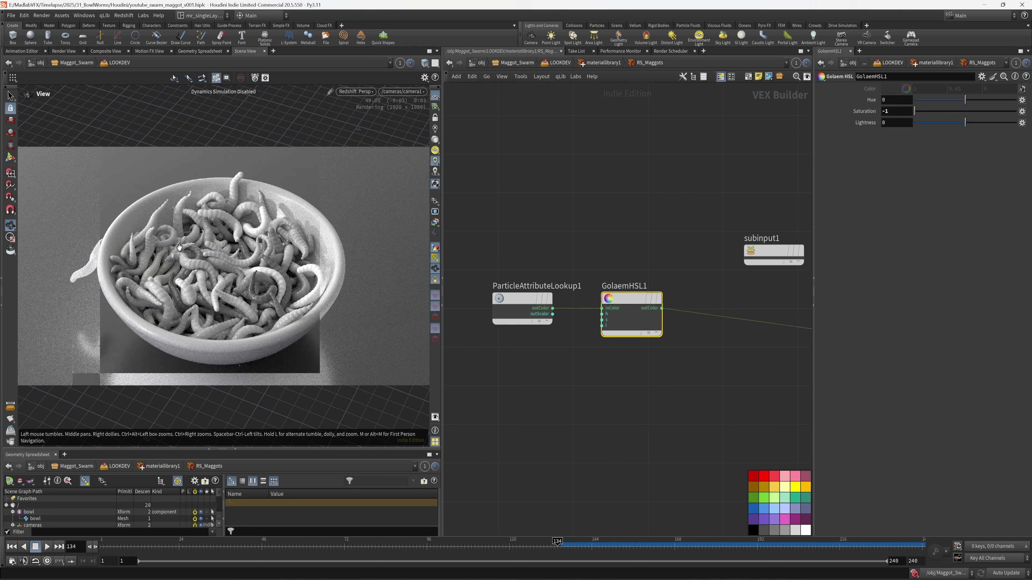
{"action": "right_click_drag", "start_coordinate": [199, 242], "coordinate": [359, 262]}
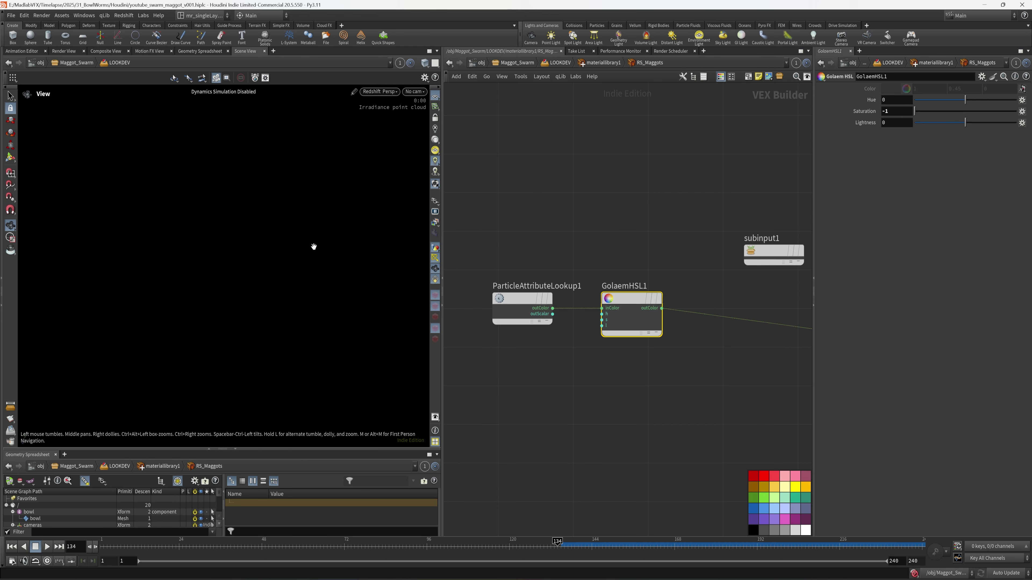
Add a second RS Point Attribute node below the first and set its attribute name to mask
{"action": "scroll", "coordinate": [561, 391], "scroll_direction": "down", "scroll_amount": 2}
{"action": "middle_click_drag", "start_coordinate": [532, 393], "coordinate": [685, 362]}
{"action": "key", "text": "Tab"}
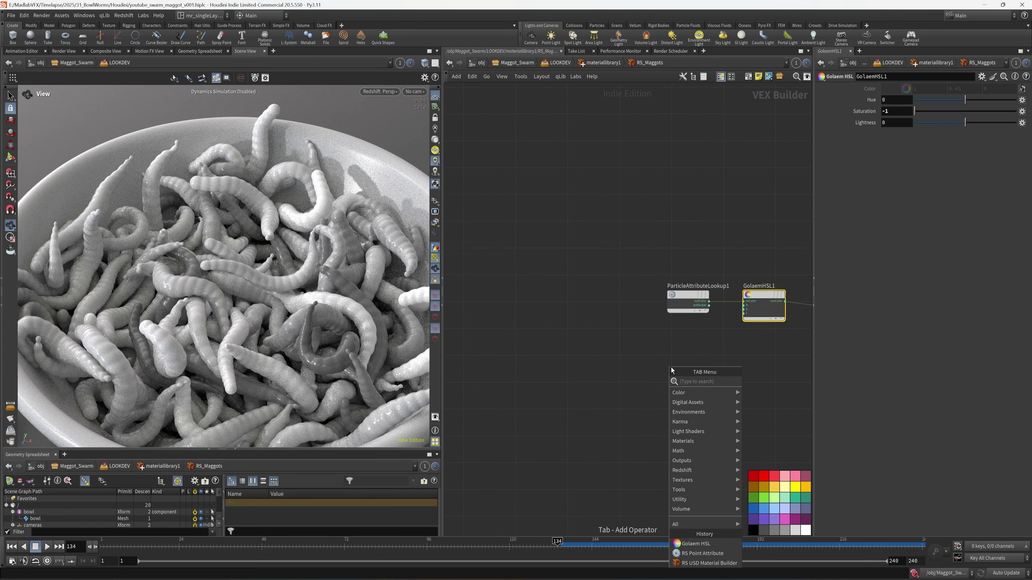
{"action": "type", "text": "poin"}
{"action": "key", "text": "Return"}
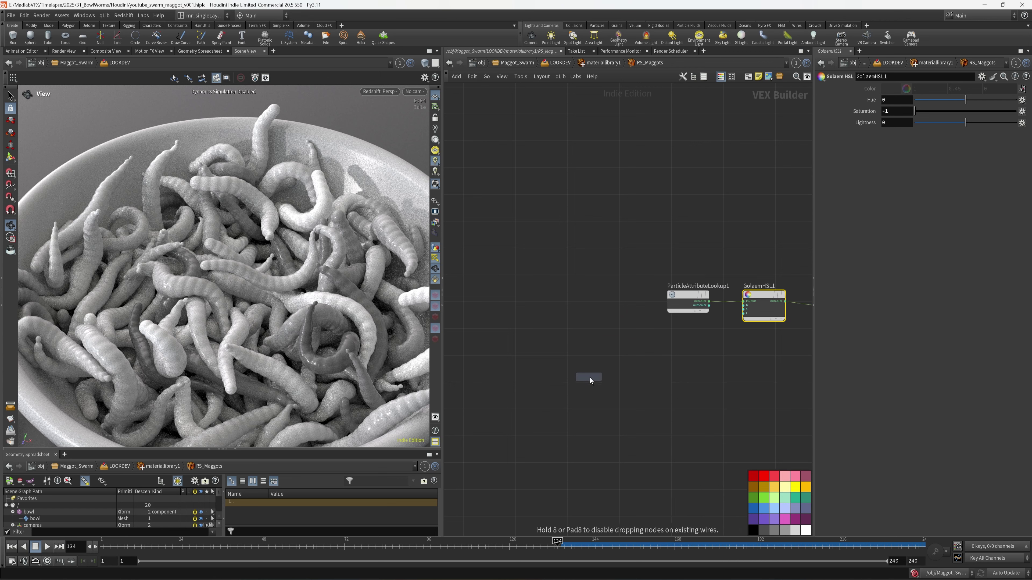
{"action": "left_click", "coordinate": [584, 366]}
{"action": "scroll", "coordinate": [569, 361], "scroll_direction": "up", "scroll_amount": 5}
{"action": "left_click_drag", "start_coordinate": [563, 354], "coordinate": [561, 353]}
{"action": "left_click_drag", "start_coordinate": [927, 86], "coordinate": [837, 93]}
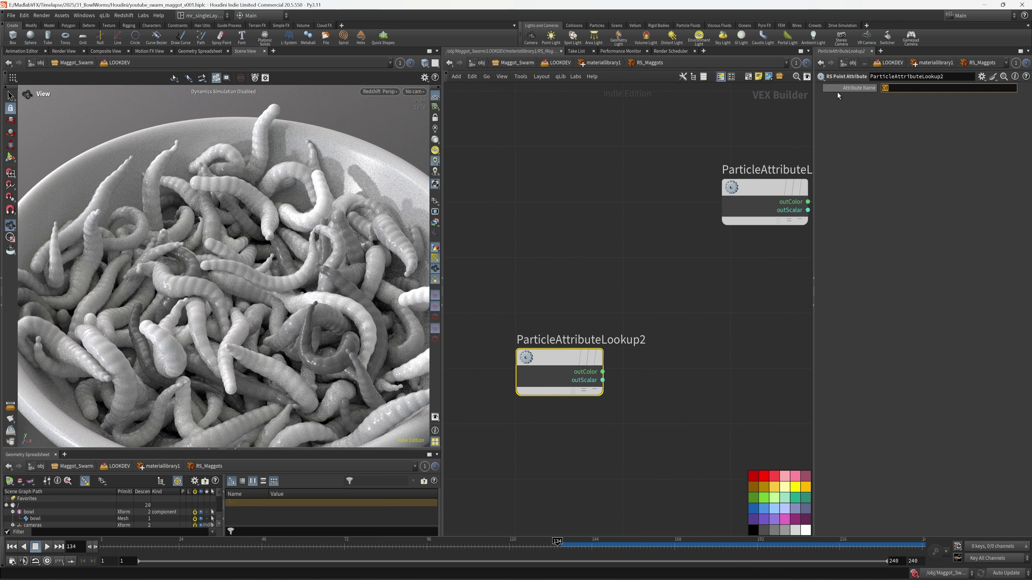
{"action": "type", "text": "mask"}
{"action": "key", "text": "Return"}
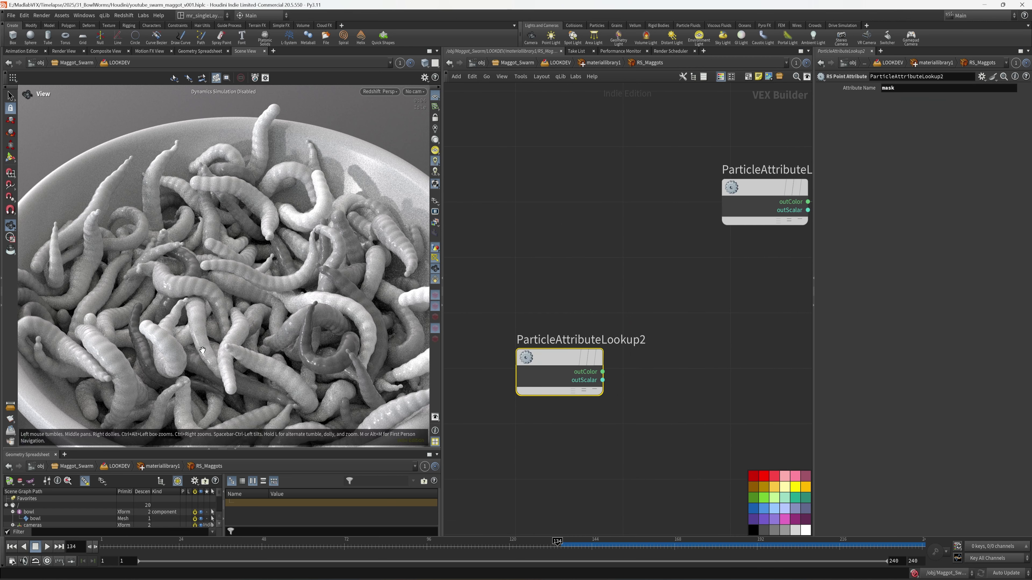
Move ParticleAttributeLookup2 beneath ParticleAttributeLookup1 and add an RS Mul node between it and StandardMaterial1
{"action": "scroll", "coordinate": [618, 309], "scroll_direction": "down", "scroll_amount": 3}
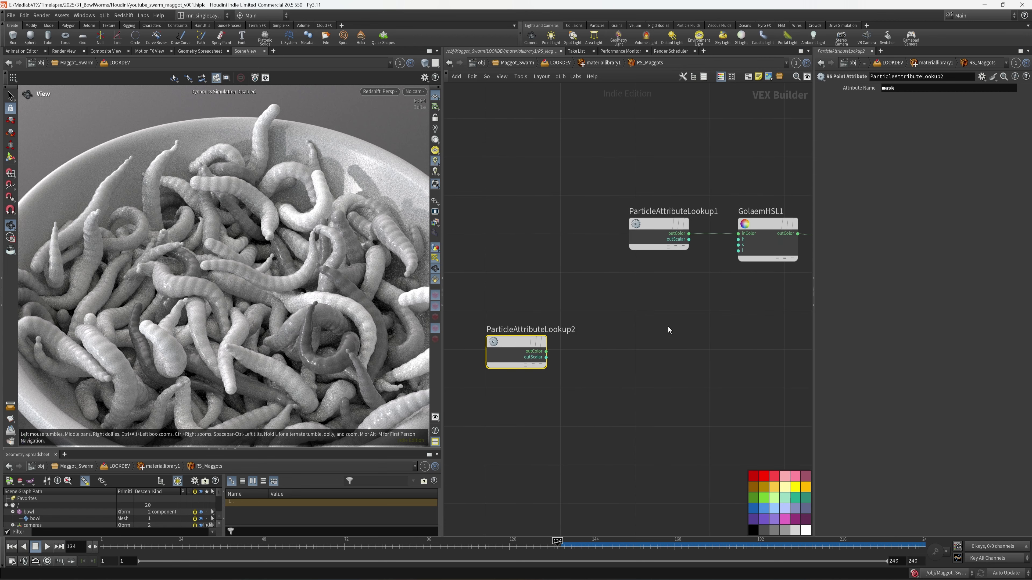
{"action": "scroll", "coordinate": [669, 330], "scroll_direction": "down", "scroll_amount": 4}
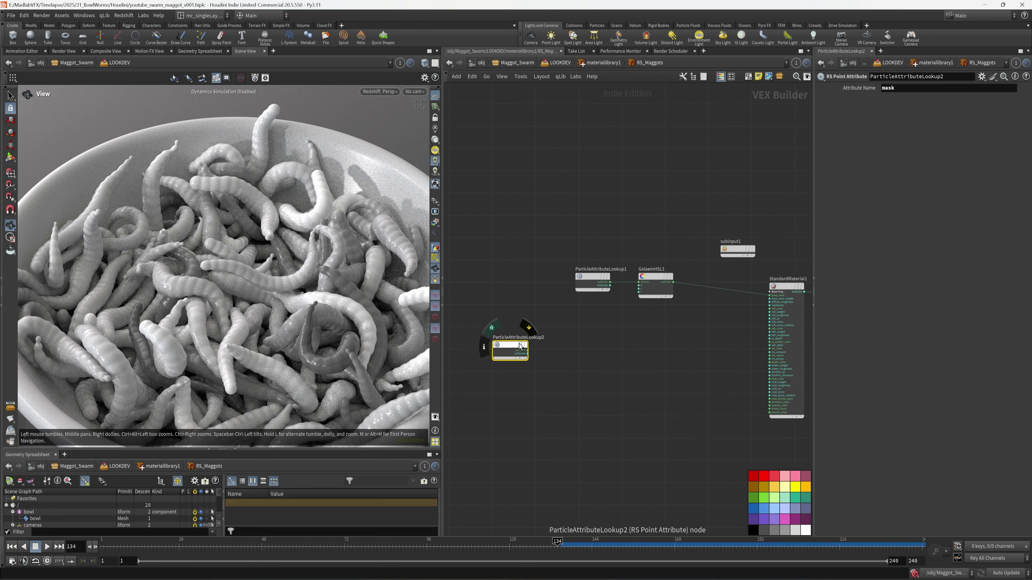
{"action": "left_click_drag", "start_coordinate": [521, 346], "coordinate": [609, 340]}
{"action": "middle_click_drag", "start_coordinate": [651, 342], "coordinate": [668, 355]}
{"action": "scroll", "coordinate": [670, 347], "scroll_direction": "up", "scroll_amount": 2}
{"action": "key", "text": "Tab"}
{"action": "type", "text": "ramp"}
{"action": "key", "text": "Return"}
{"action": "key", "text": "Tab"}
{"action": "type", "text": "mu"}
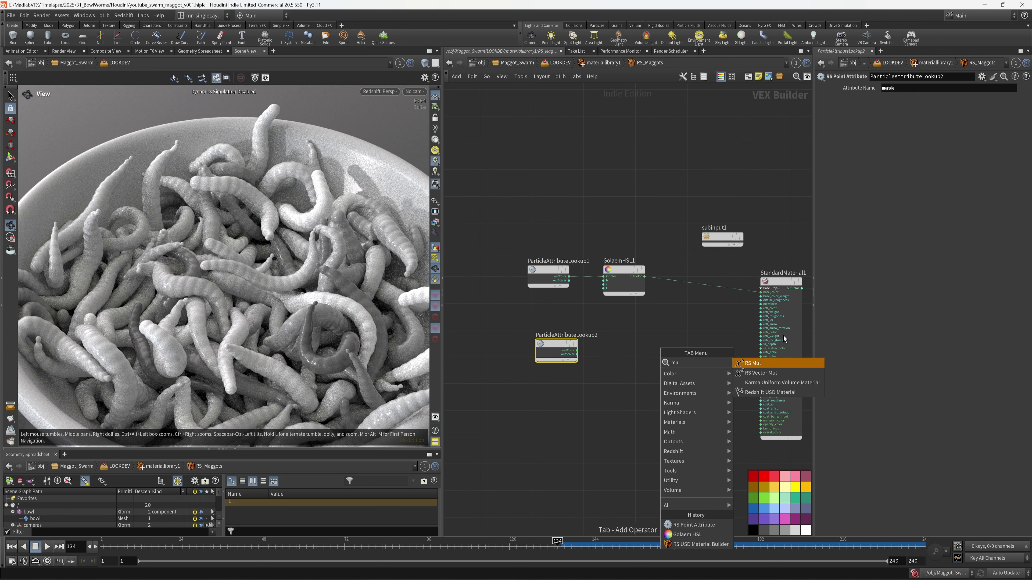
{"action": "key", "text": "Return"}
{"action": "left_click", "coordinate": [682, 358]}
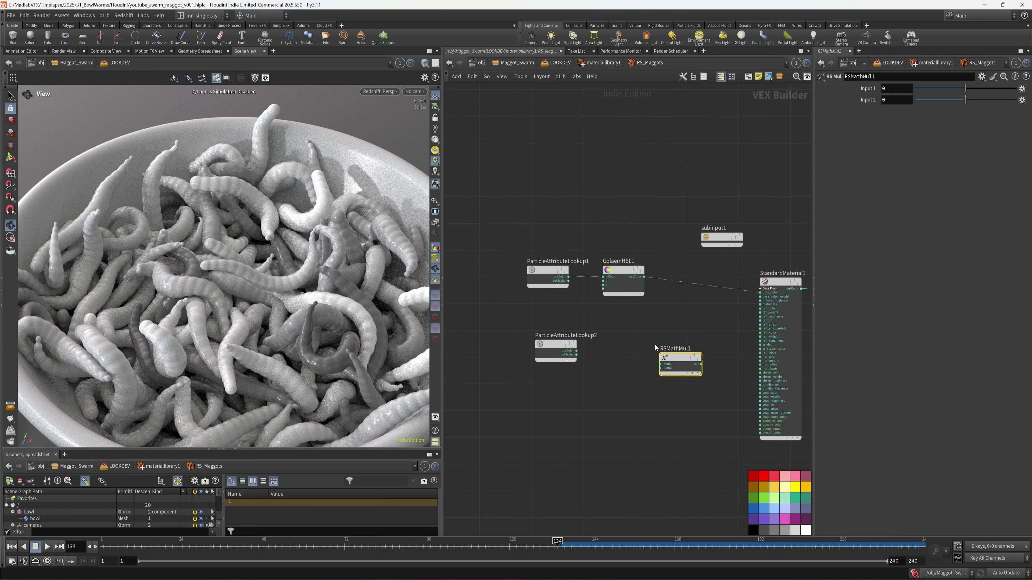
Undo adding the RS Mul node and insert an RS Vector Mul node into the wire between GolaemHSL1 and StandardMaterial1
{"action": "middle_click_drag", "start_coordinate": [655, 344], "coordinate": [651, 343]}
{"action": "key", "text": "ctrl+z"}
{"action": "key", "text": "Tab"}
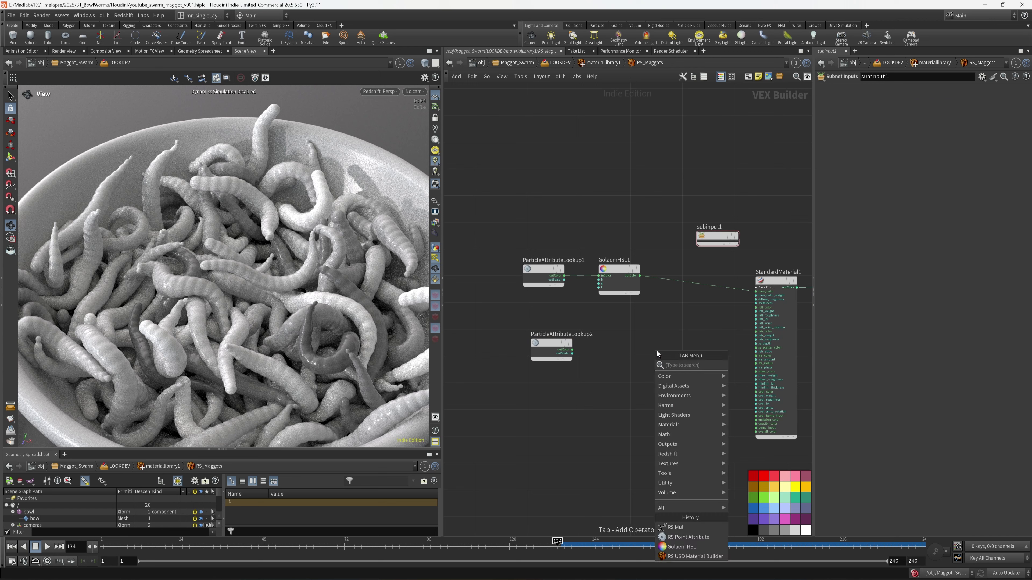
{"action": "type", "text": "vec"}
{"action": "key", "text": "Escape"}
{"action": "key", "text": "Tab"}
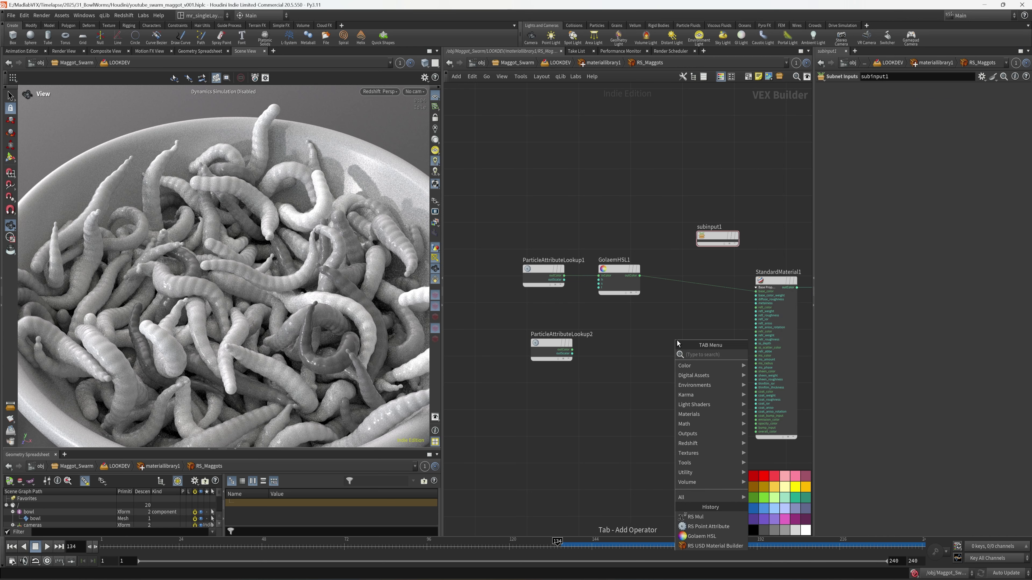
{"action": "type", "text": "mul"}
{"action": "left_click", "coordinate": [774, 365]}
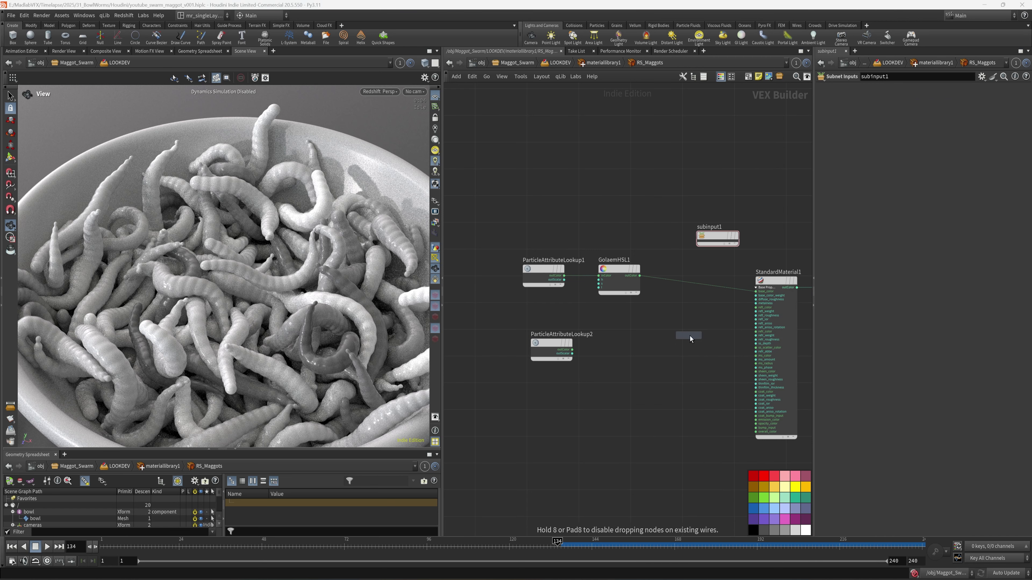
{"action": "left_click", "coordinate": [693, 334]}
{"action": "left_click_drag", "start_coordinate": [693, 323], "coordinate": [695, 301]}
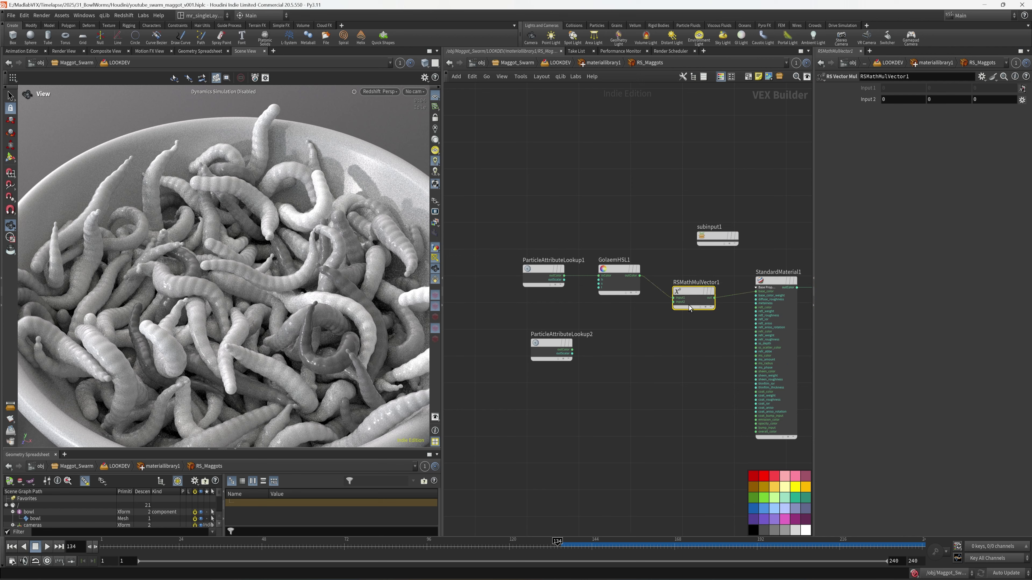
Connect ParticleAttributeLookup2's outColor to input2 of RSMathMulVector1
{"action": "scroll", "coordinate": [584, 357], "scroll_direction": "up", "scroll_amount": 3}
{"action": "left_click", "coordinate": [564, 342]}
{"action": "left_click", "coordinate": [695, 280]}
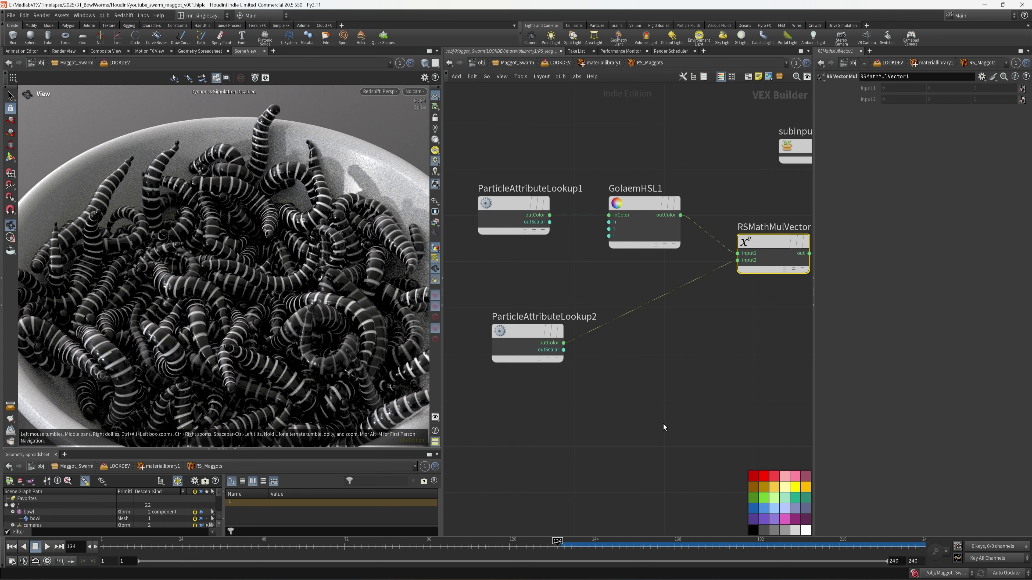
{"action": "middle_click_drag", "start_coordinate": [664, 424], "coordinate": [640, 421]}
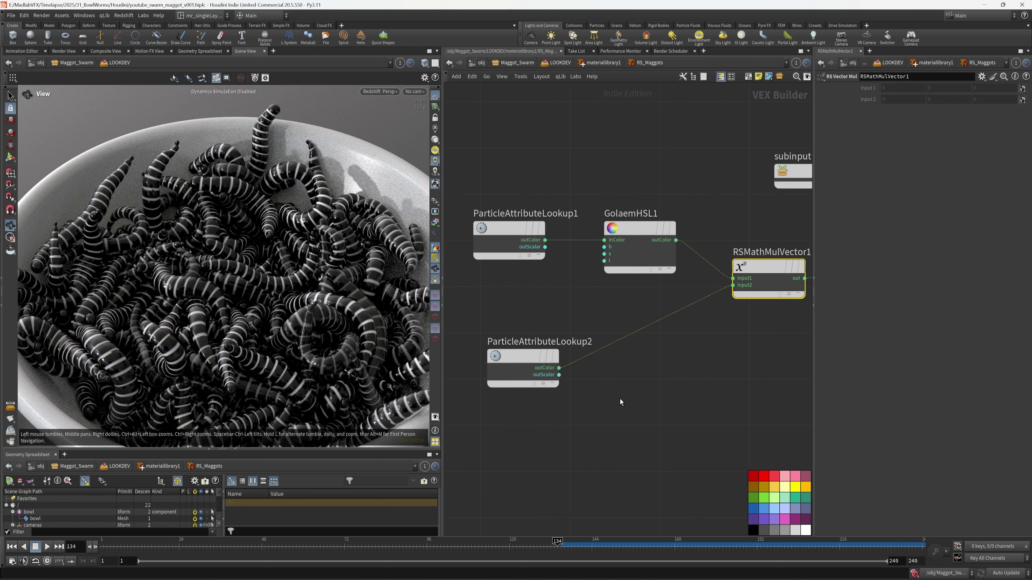
Add an RS Vector Sub node beside ParticleAttributeLookup2 and set its Input 1 to 1, 1, 1
{"action": "key", "text": "Tab"}
{"action": "key", "text": "Escape"}
{"action": "key", "text": "Tab"}
{"action": "type", "text": "vec"}
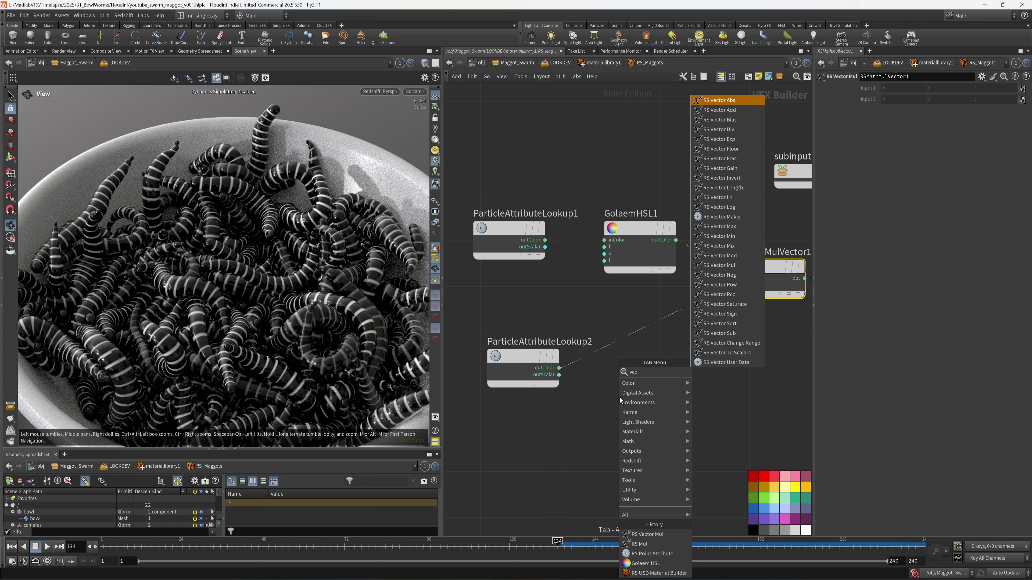
{"action": "key", "text": "Escape"}
{"action": "key", "text": "Tab"}
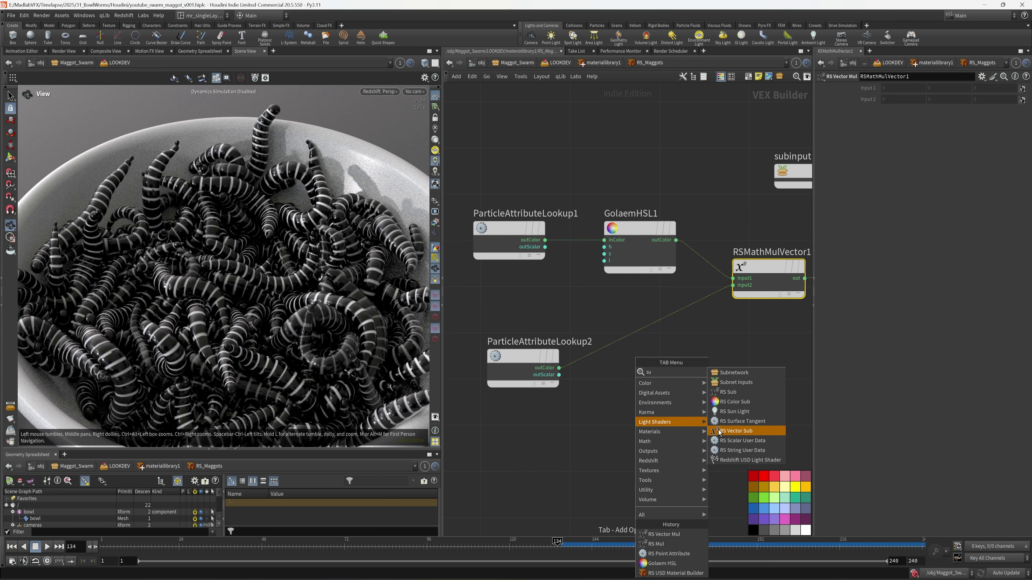
{"action": "left_click", "coordinate": [748, 432]}
{"action": "left_click", "coordinate": [639, 381]}
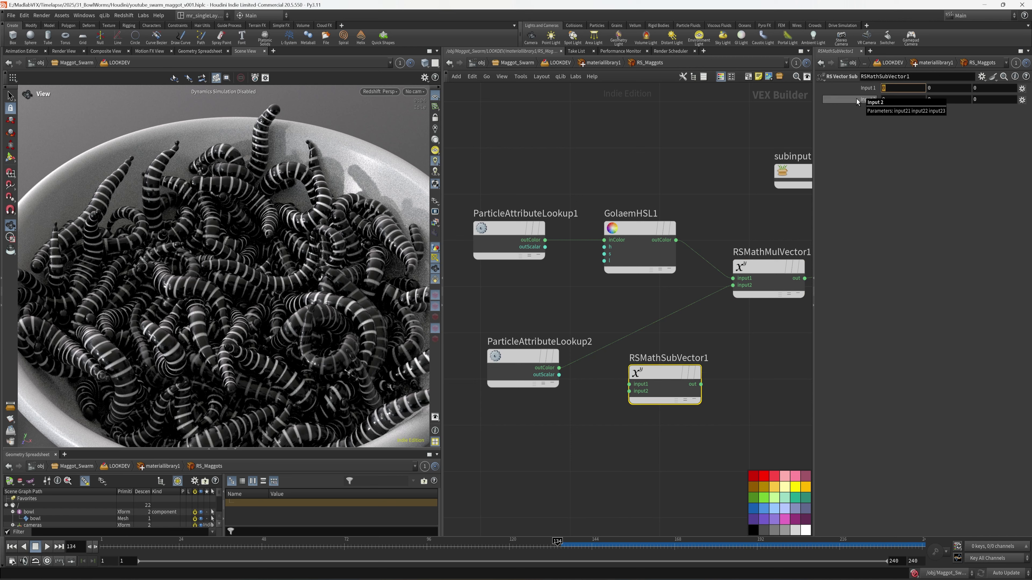
{"action": "type", "text": "1"}
{"action": "key", "text": "Tab"}
{"action": "type", "text": "1"}
{"action": "key", "text": "Tab"}
{"action": "type", "text": "1"}
{"action": "key", "text": "Tab"}
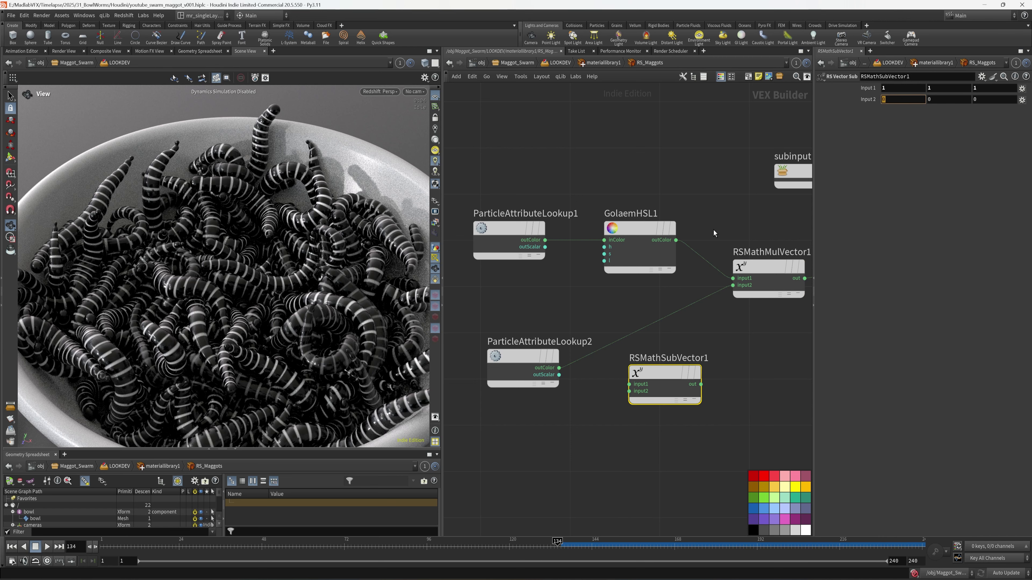
Wire ParticleAttributeLookup2's outColor into input2 of RSMathSubVector1 and its output into input2 of RSMathMulVector1, and save the scene
{"action": "left_click_drag", "start_coordinate": [557, 362], "coordinate": [629, 391]}
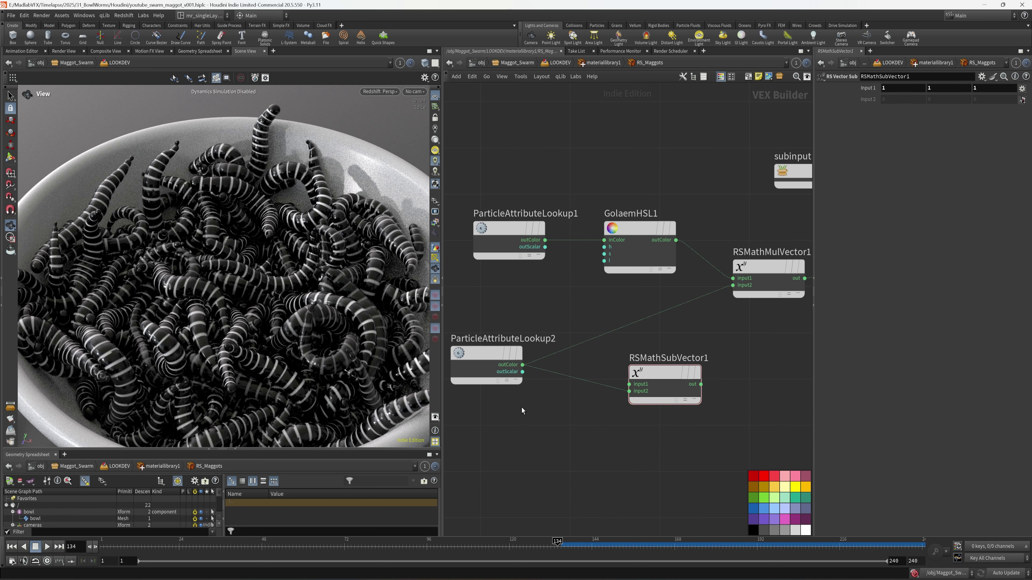
{"action": "left_click", "coordinate": [493, 371]}
{"action": "middle_click_drag", "start_coordinate": [610, 423], "coordinate": [549, 414]}
{"action": "left_click_drag", "start_coordinate": [641, 376], "coordinate": [672, 277]}
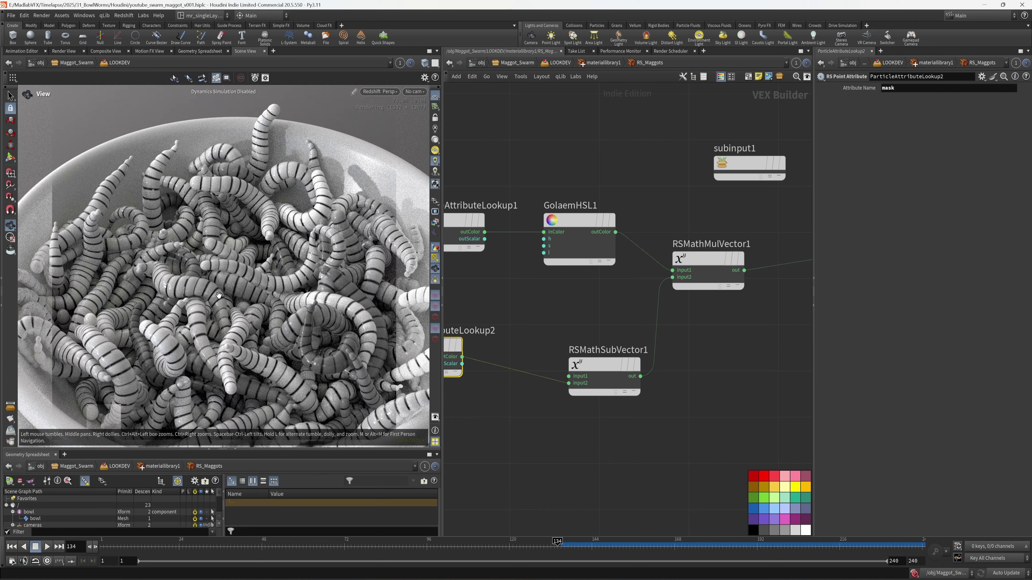
{"action": "scroll", "coordinate": [649, 434], "scroll_direction": "down", "scroll_amount": 1}
{"action": "middle_click_drag", "start_coordinate": [660, 424], "coordinate": [681, 389]}
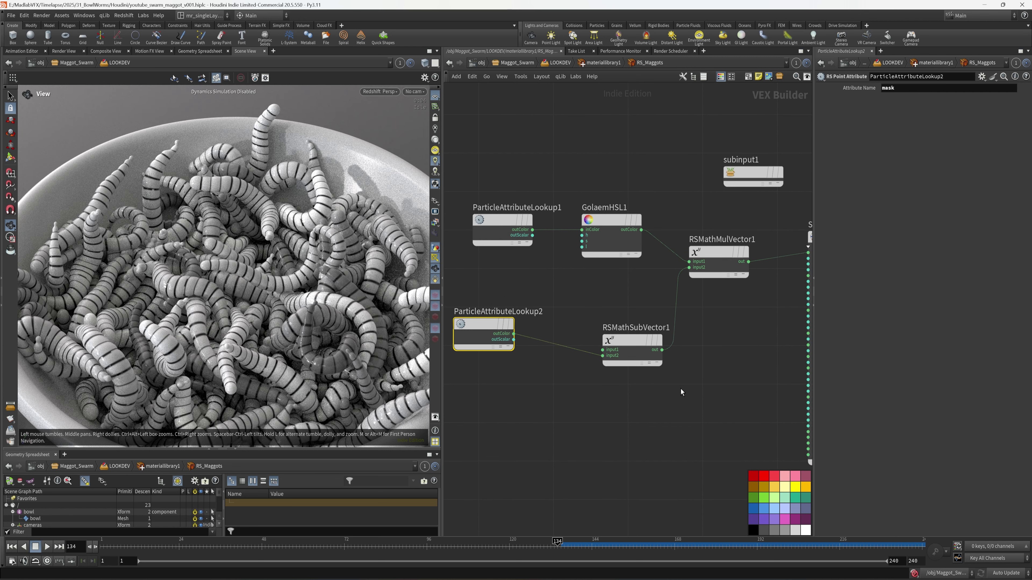
{"action": "key", "text": "ctrl+s"}
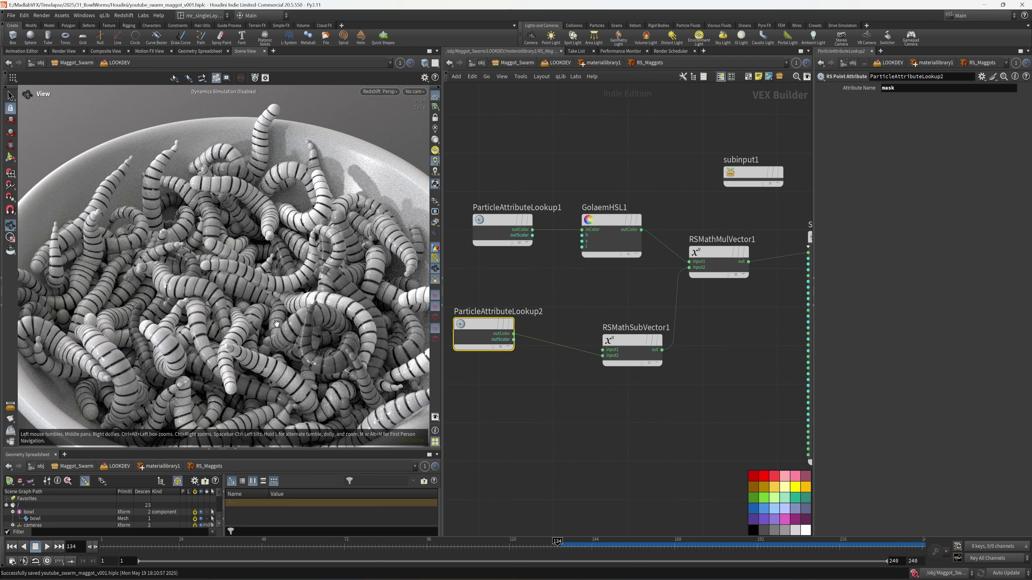
Move ParticleAttributeLookup2 and RSMathSubVector1 together farther away from RSMathMulVector1, lining RSMathSubVector1 up beneath ParticleAttributeLookup1
{"action": "scroll", "coordinate": [623, 381], "scroll_direction": "down", "scroll_amount": 1}
{"action": "scroll", "coordinate": [620, 410], "scroll_direction": "up", "scroll_amount": 1}
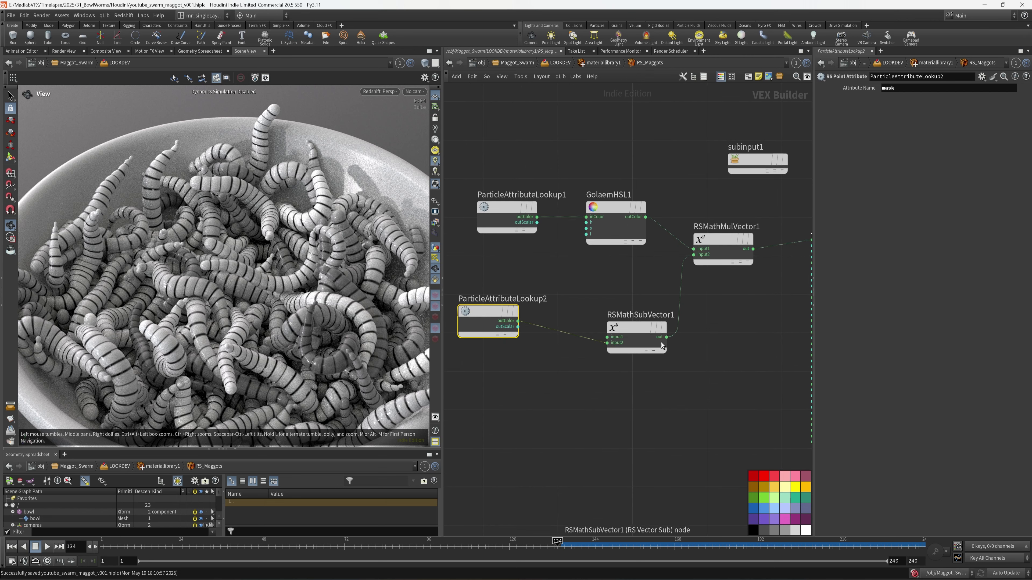
{"action": "left_click_drag", "start_coordinate": [642, 336], "coordinate": [606, 317]}
{"action": "scroll", "coordinate": [578, 388], "scroll_direction": "down", "scroll_amount": 2}
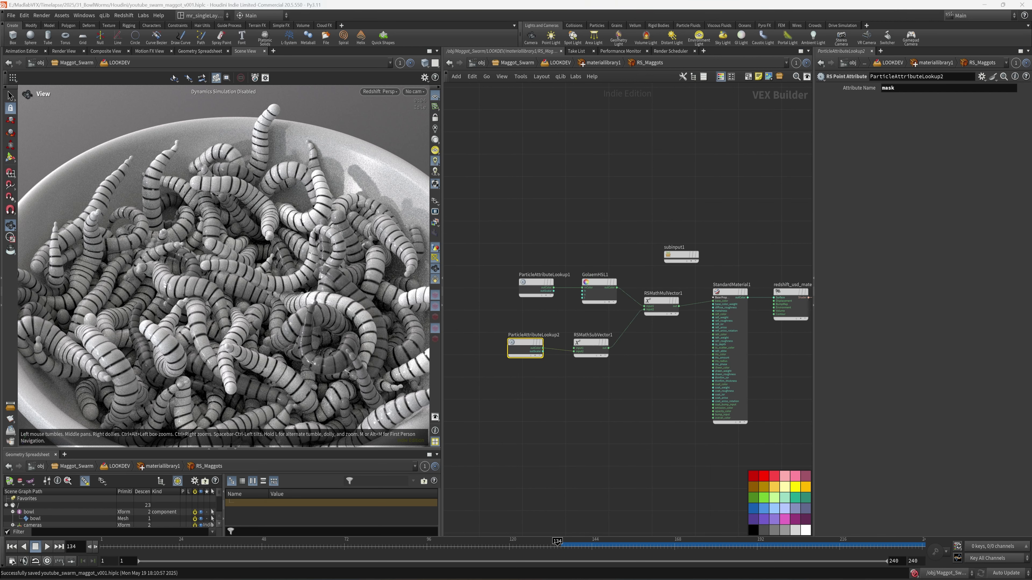
{"action": "scroll", "coordinate": [634, 421], "scroll_direction": "up", "scroll_amount": 2}
{"action": "left_click_drag", "start_coordinate": [723, 355], "coordinate": [537, 294]}
{"action": "left_click_drag", "start_coordinate": [737, 354], "coordinate": [546, 288]}
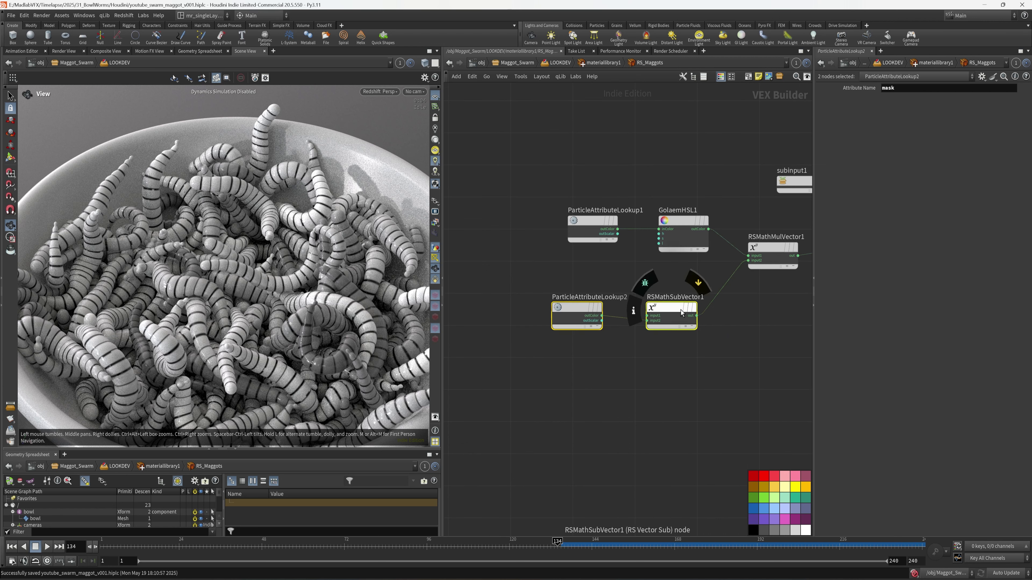
{"action": "left_click_drag", "start_coordinate": [657, 304], "coordinate": [578, 304]}
Insert a second RS Vector Mul node into the wire between RSMathSubVector1 and RSMathMulVector1, placed below them
{"action": "key", "text": "Tab"}
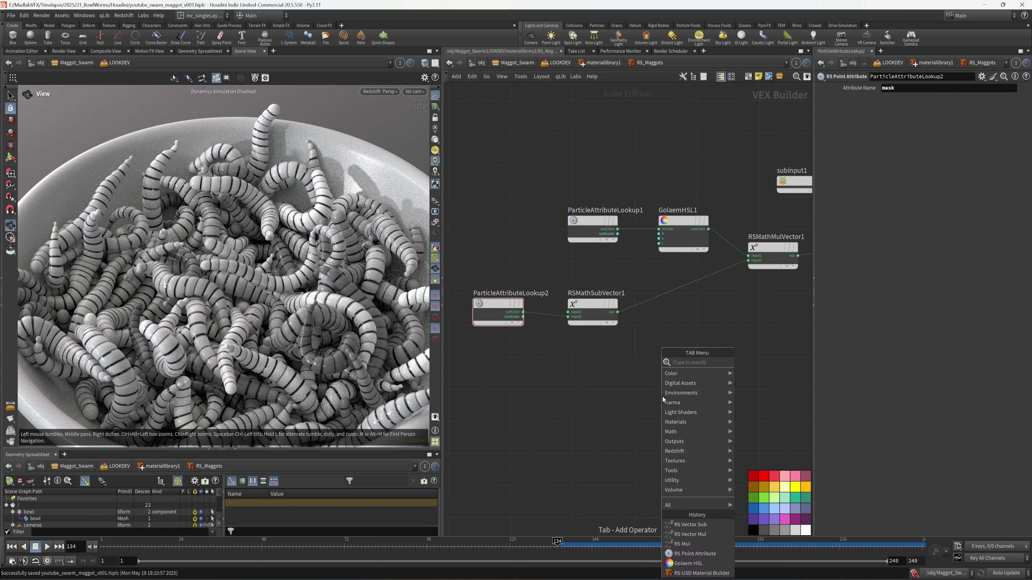
{"action": "type", "text": "vec"}
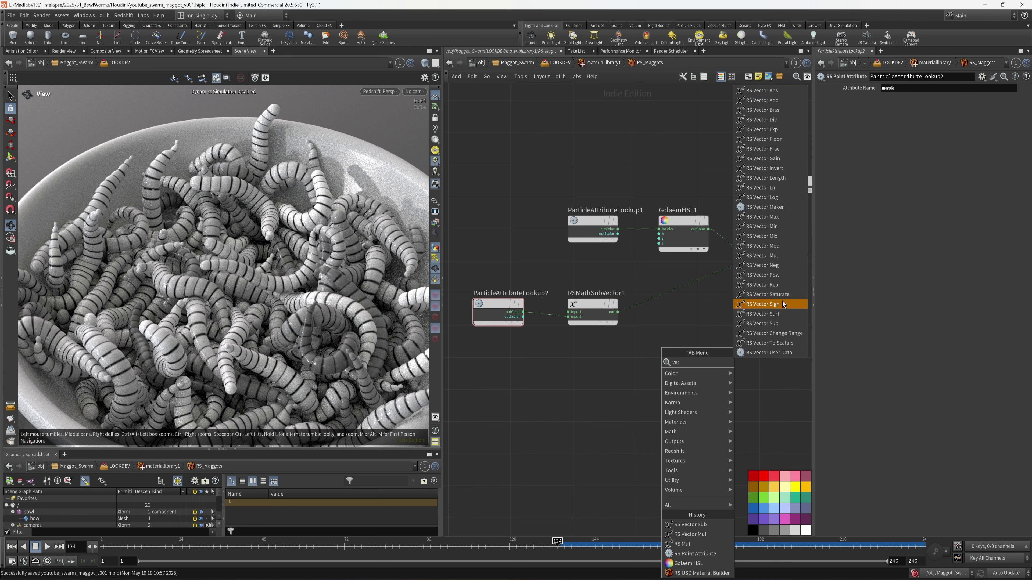
{"action": "left_click", "coordinate": [762, 256]}
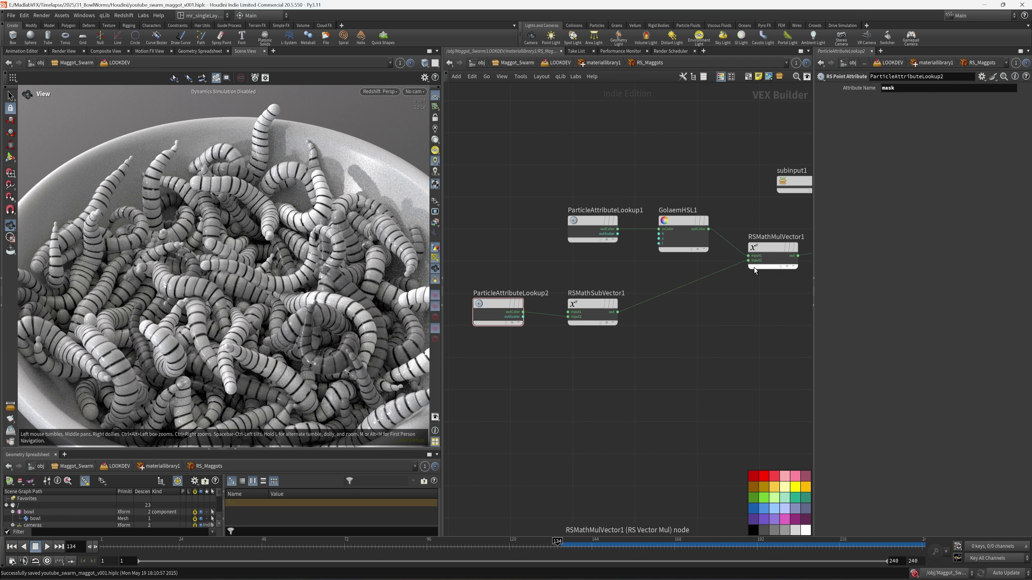
{"action": "key", "text": "Tab"}
{"action": "type", "text": "mul"}
{"action": "left_click", "coordinate": [849, 292]}
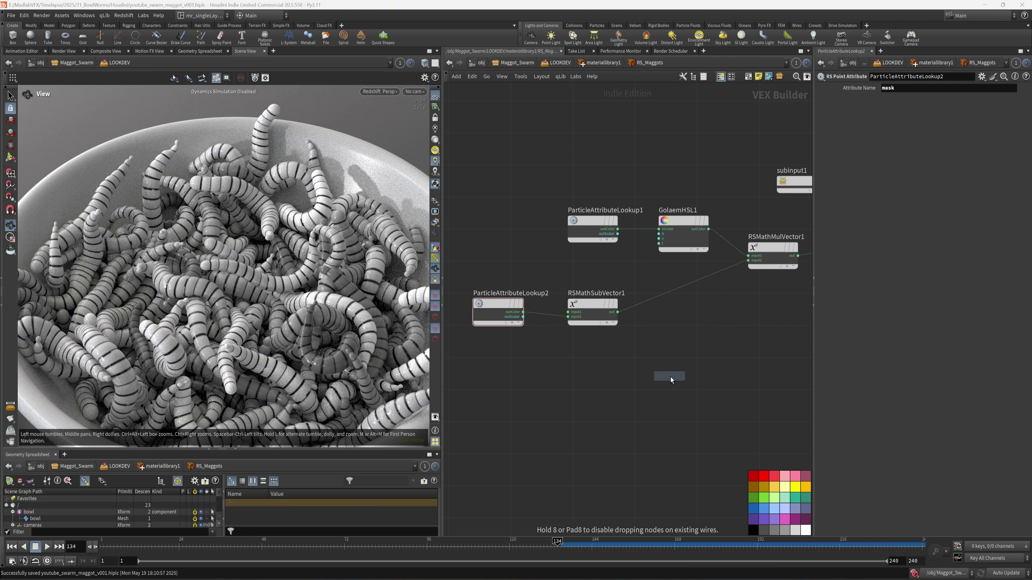
{"action": "left_click", "coordinate": [670, 378]}
{"action": "left_click_drag", "start_coordinate": [660, 374], "coordinate": [695, 375]}
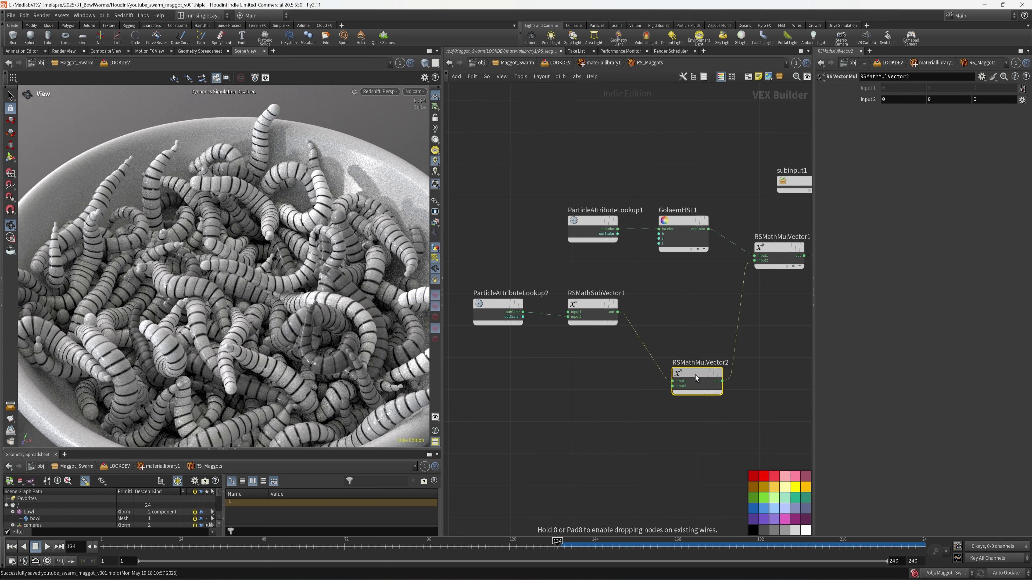
Add an RS Maxon Noise node below ParticleAttributeLookup2 and set its noise type to Zada
{"action": "middle_click_drag", "start_coordinate": [547, 424], "coordinate": [733, 360]}
{"action": "key", "text": "Tab"}
{"action": "type", "text": "max"}
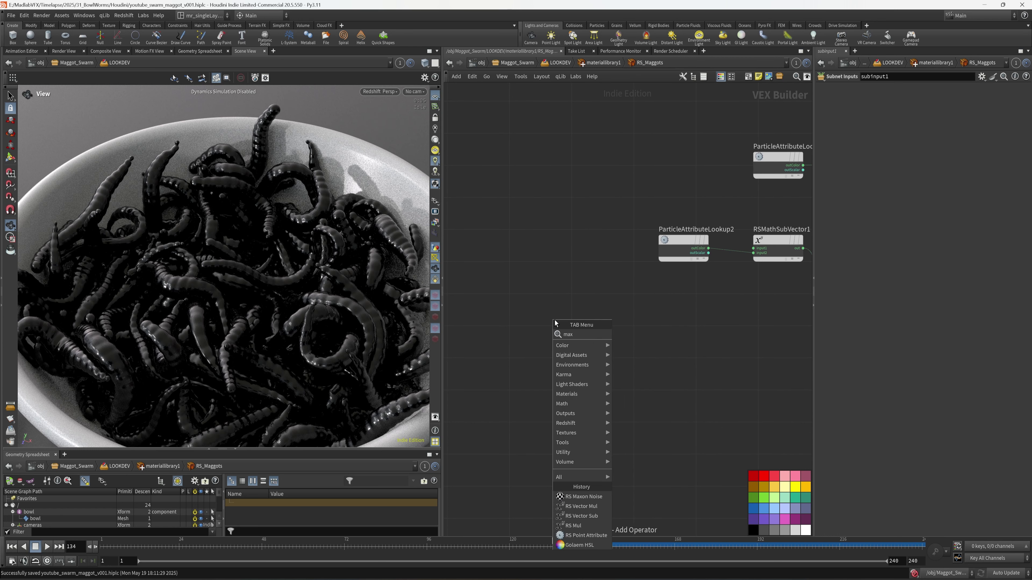
{"action": "type", "text": "on"}
{"action": "left_click", "coordinate": [640, 335]}
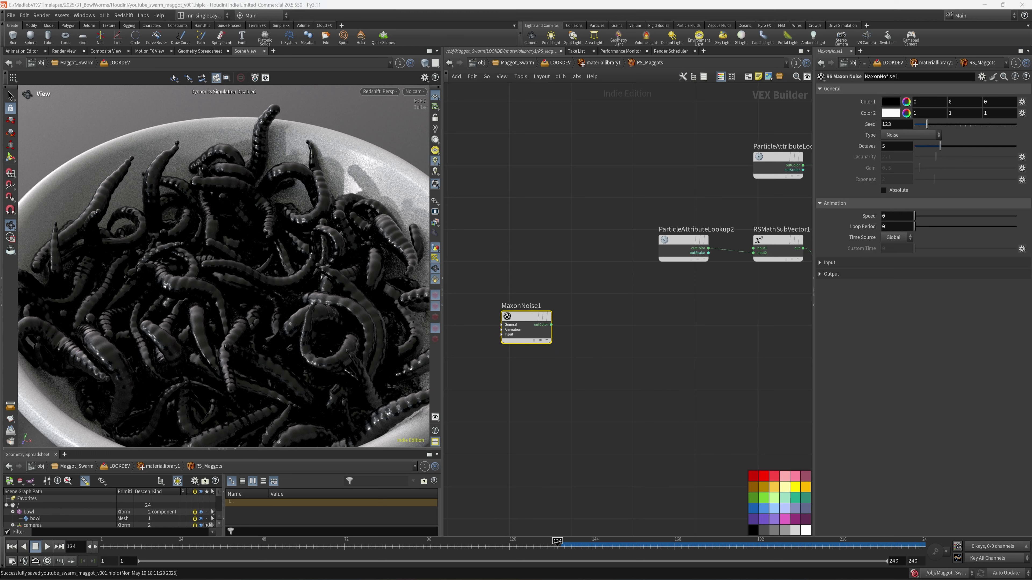
{"action": "scroll", "coordinate": [567, 385], "scroll_direction": "down", "scroll_amount": 1}
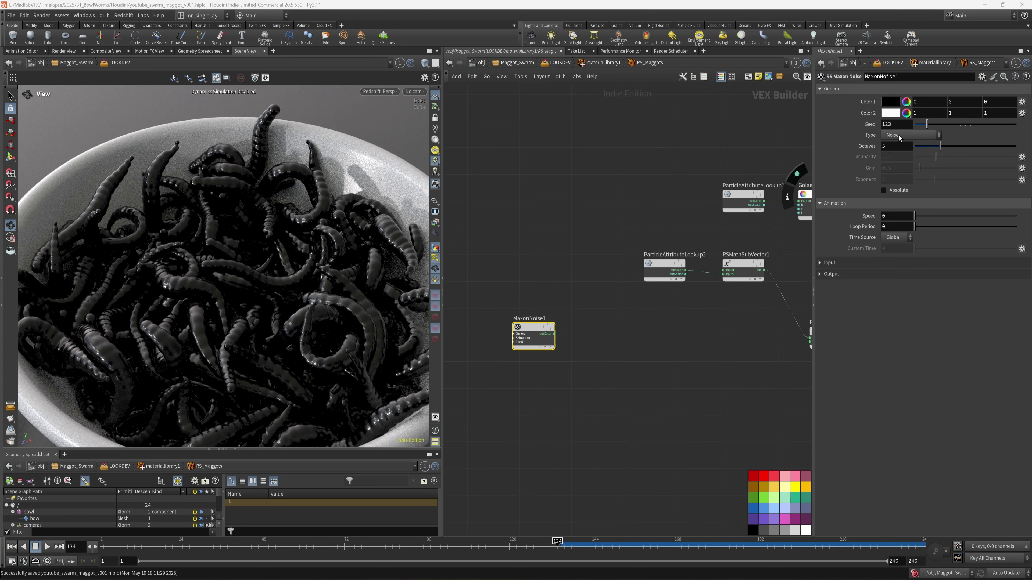
{"action": "left_click", "coordinate": [900, 136]}
{"action": "left_click", "coordinate": [890, 416]}
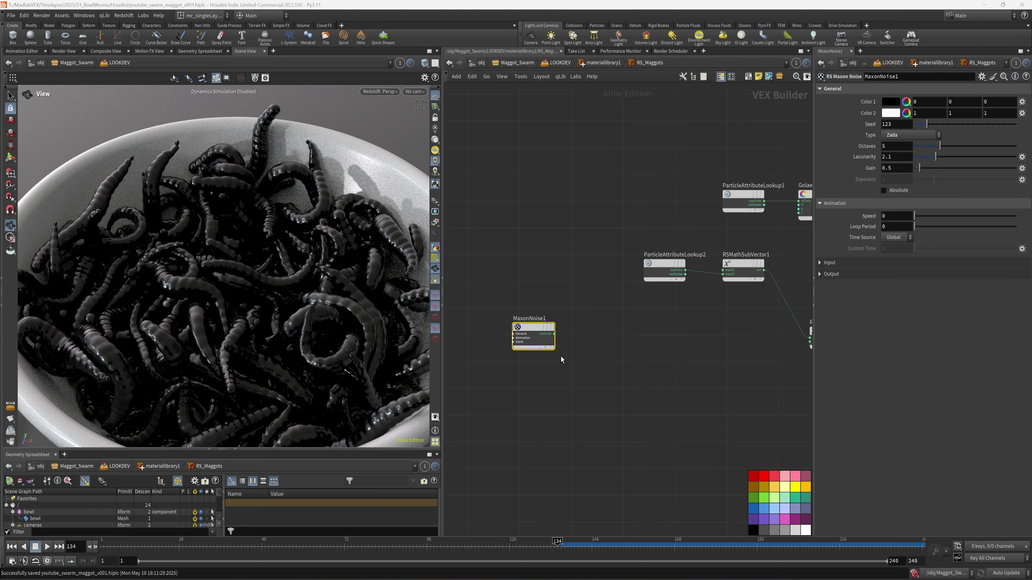
Set MaxonNoise1's input source to UV/Vertex Attribute with the vertex attribute name rest
{"action": "scroll", "coordinate": [562, 349], "scroll_direction": "up", "scroll_amount": 2}
{"action": "middle_click_drag", "start_coordinate": [583, 334], "coordinate": [585, 350]}
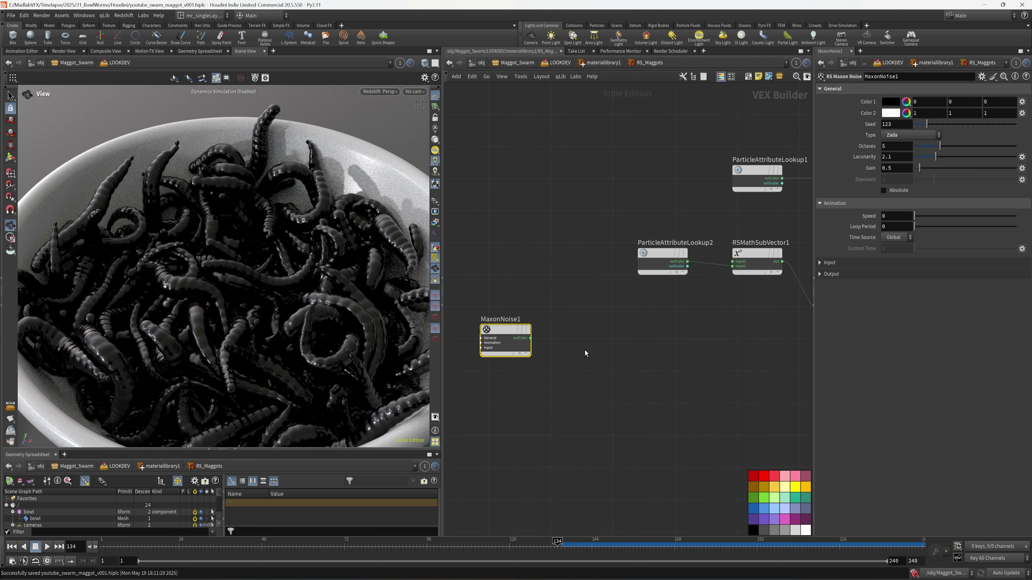
{"action": "left_click", "coordinate": [820, 264]}
{"action": "left_click", "coordinate": [906, 276]}
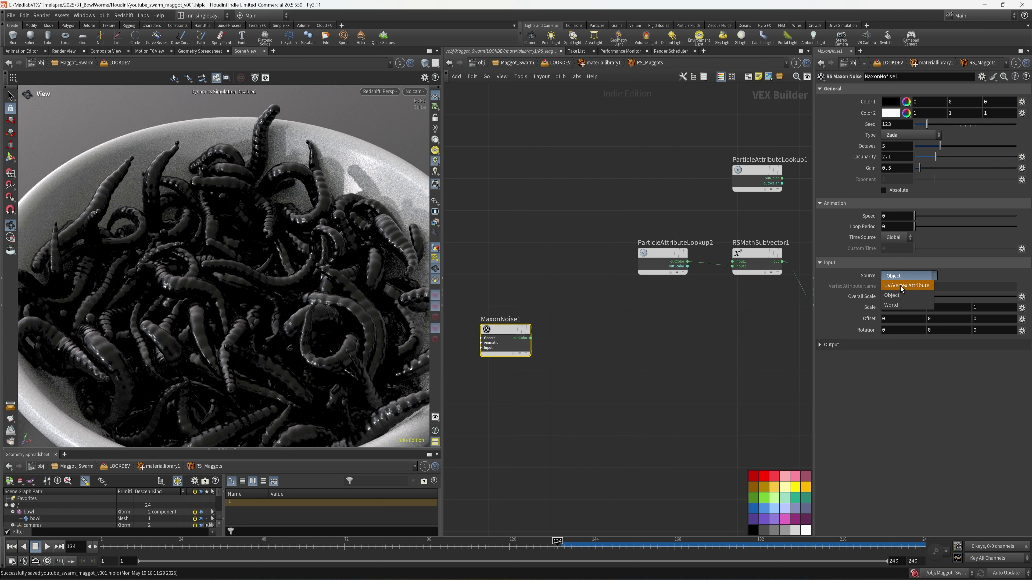
{"action": "left_click", "coordinate": [900, 285]}
{"action": "left_click_drag", "start_coordinate": [907, 288], "coordinate": [874, 296]}
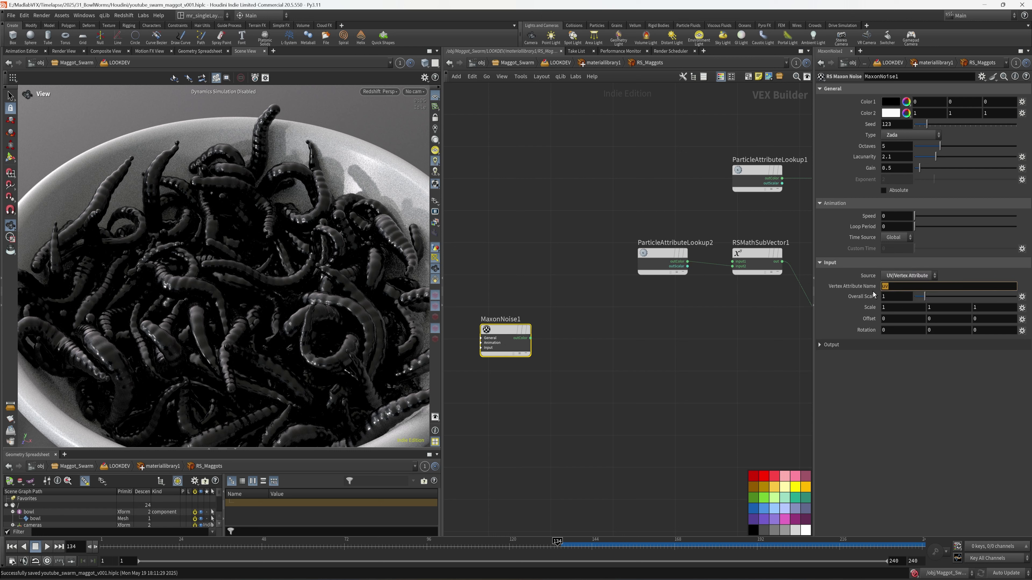
{"action": "key", "text": "Return"}
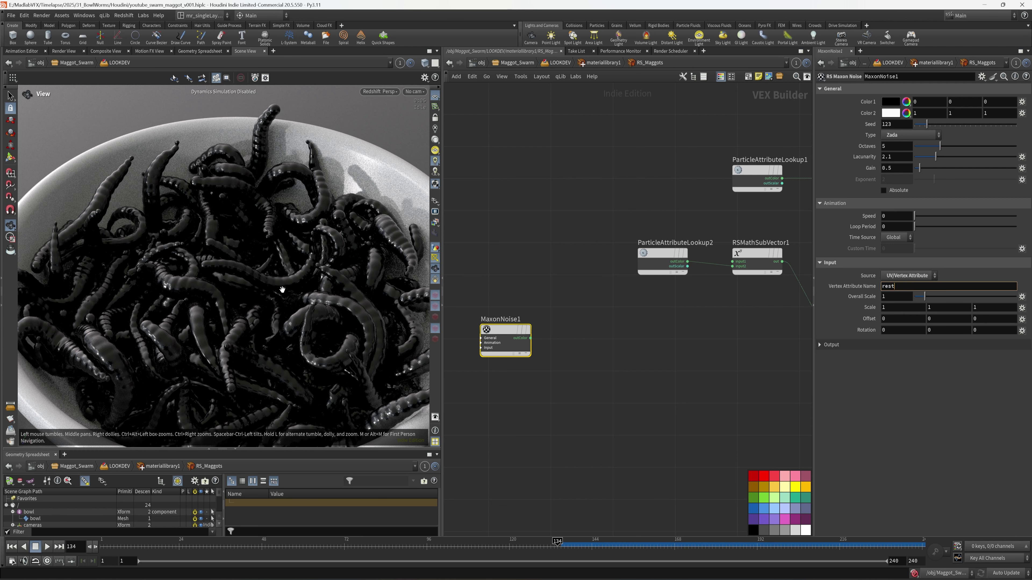
Move MaxonNoise1 closer to RSMathMulVector2, just below RSMathSubVector1
{"action": "middle_click_drag", "start_coordinate": [603, 360], "coordinate": [504, 332]}
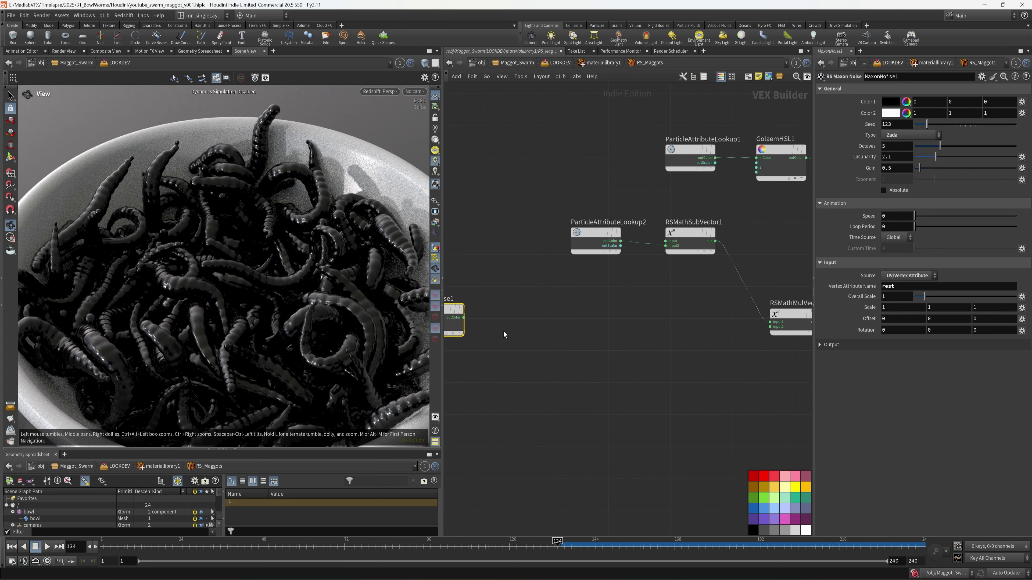
{"action": "scroll", "coordinate": [527, 339], "scroll_direction": "down", "scroll_amount": 3}
{"action": "left_click_drag", "start_coordinate": [478, 327], "coordinate": [610, 364]}
{"action": "scroll", "coordinate": [664, 346], "scroll_direction": "up", "scroll_amount": 4}
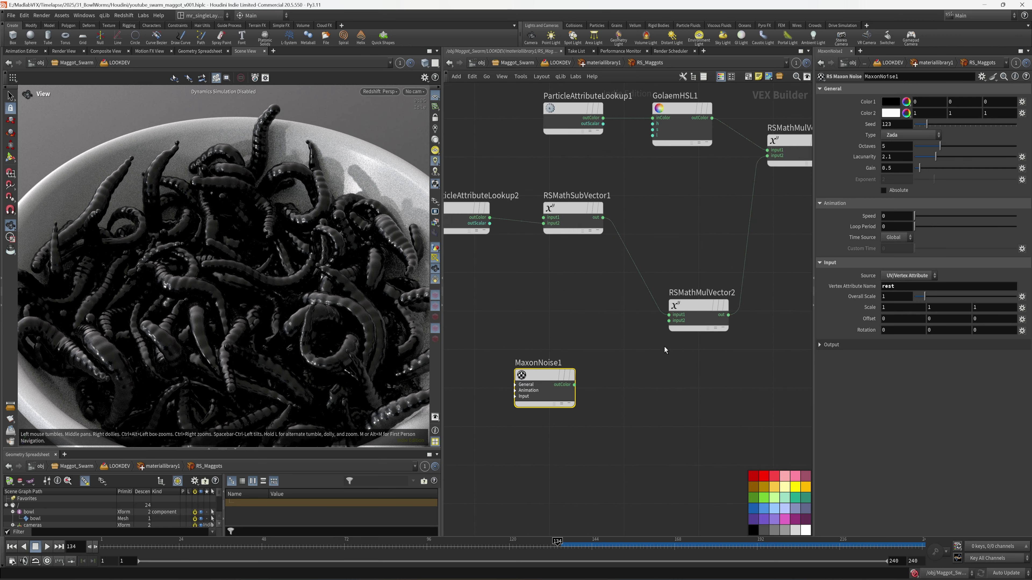
{"action": "middle_click_drag", "start_coordinate": [649, 338], "coordinate": [655, 321]}
{"action": "scroll", "coordinate": [654, 321], "scroll_direction": "up", "scroll_amount": 3}
{"action": "left_click_drag", "start_coordinate": [595, 347], "coordinate": [540, 313]}
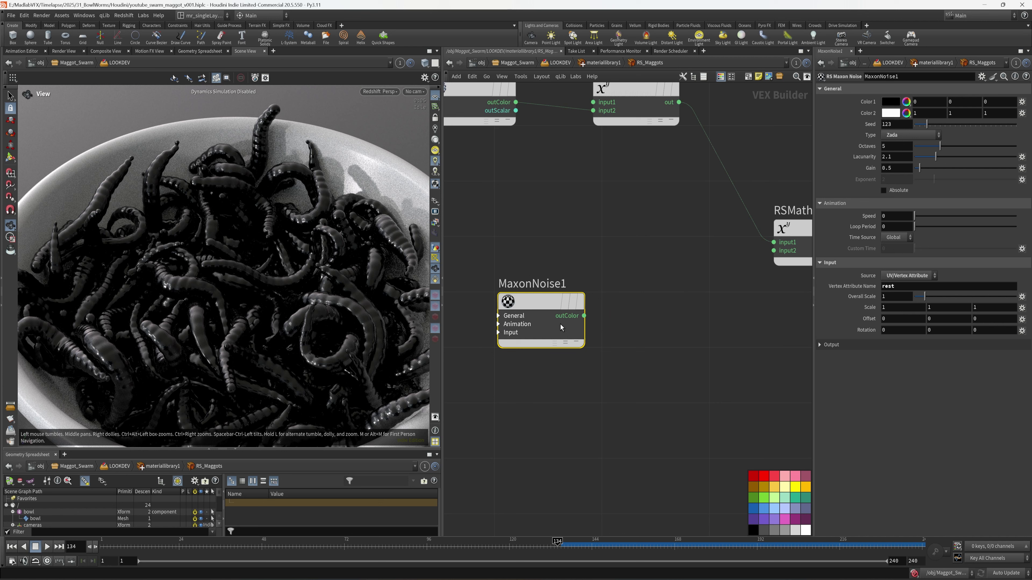
Connect MaxonNoise1's outColor to input2 of RSMathMulVector2, undoing the first wiring attempt
{"action": "left_click", "coordinate": [583, 316]}
{"action": "left_click", "coordinate": [779, 246]}
{"action": "key", "text": "ctrl+z"}
{"action": "left_click", "coordinate": [585, 316]}
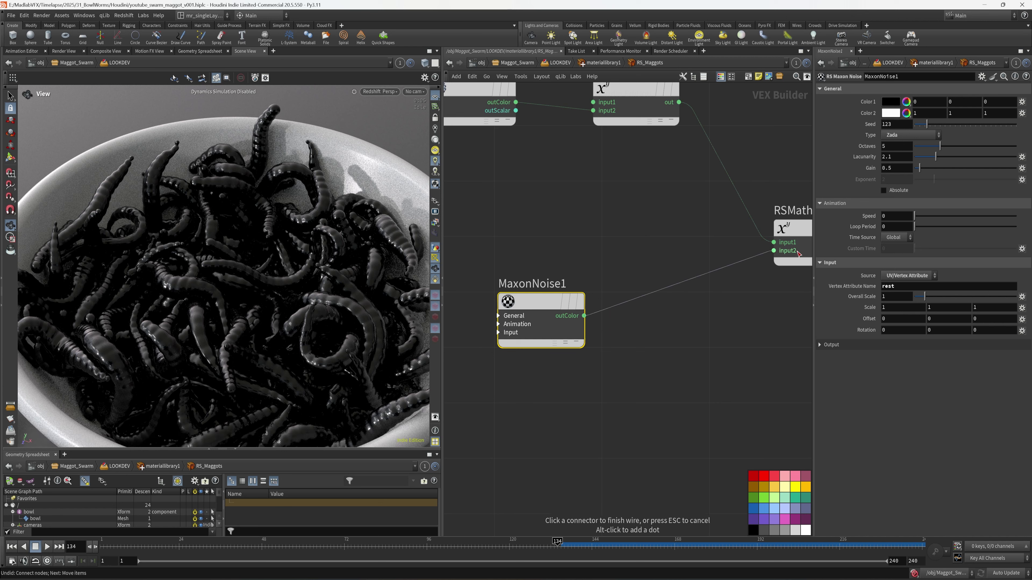
{"action": "left_click", "coordinate": [777, 252]}
{"action": "scroll", "coordinate": [690, 356], "scroll_direction": "down", "scroll_amount": 2}
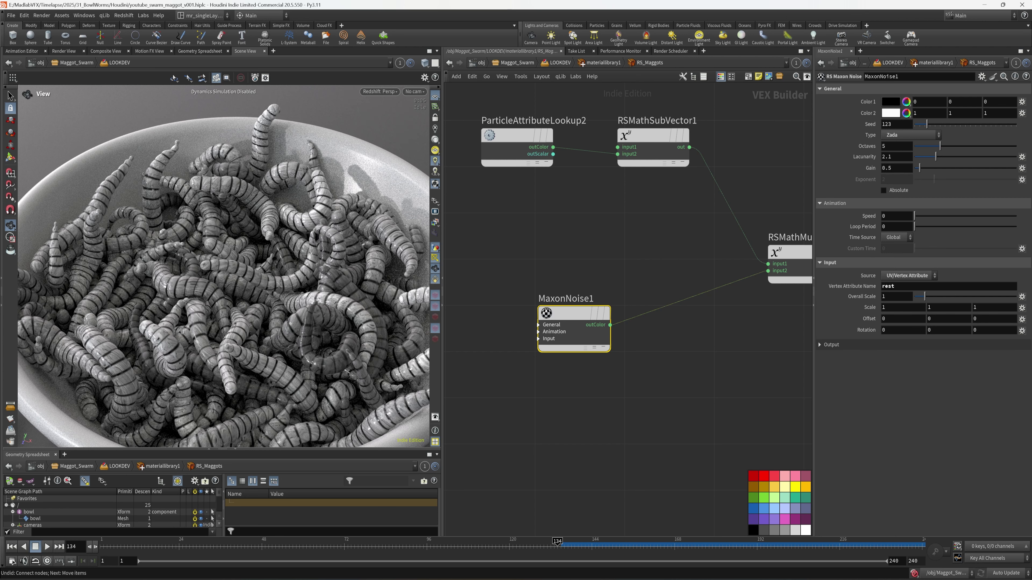
Shift MaxonNoise1 slightly and add a second RS Maxon Noise node below it
{"action": "mouse_move", "coordinate": [556, 415]}
{"action": "middle_mouse_down"}
{"action": "mouse_move", "coordinate": [574, 413]}
{"action": "mouse_move", "coordinate": [551, 406]}
{"action": "middle_mouse_up"}
{"action": "middle_click_drag", "start_coordinate": [655, 390], "coordinate": [700, 385]}
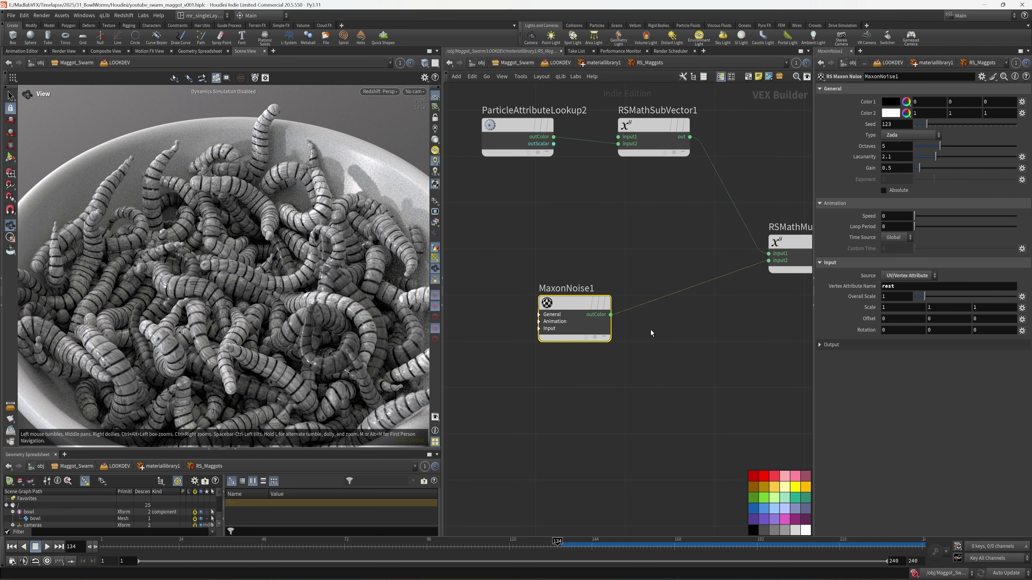
{"action": "left_click_drag", "start_coordinate": [579, 303], "coordinate": [529, 295]}
{"action": "middle_click_drag", "start_coordinate": [548, 372], "coordinate": [627, 346]}
{"action": "key", "text": "Tab"}
{"action": "type", "text": "maxon"}
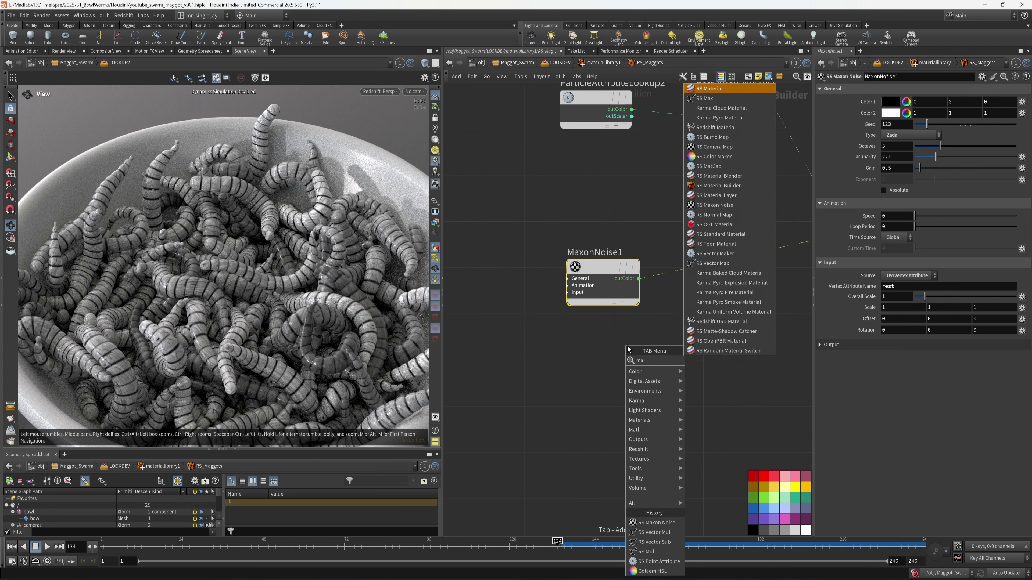
{"action": "left_click", "coordinate": [730, 361]}
{"action": "left_click", "coordinate": [641, 375]}
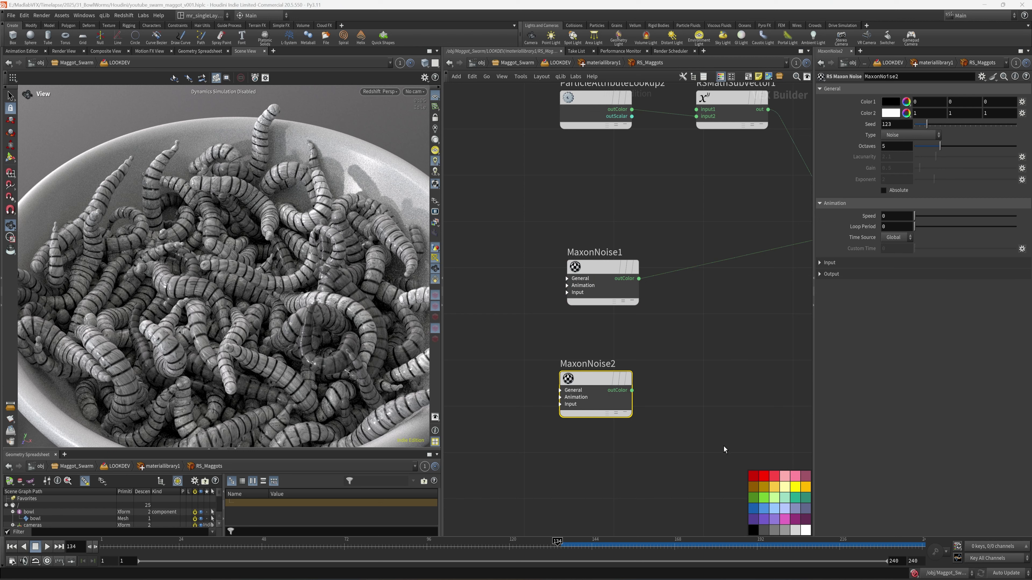
Set MaxonNoise2's noise type to Displaced turbulence and its input source to UV/Vertex Attribute with the attribute name rest
{"action": "left_click", "coordinate": [916, 135]}
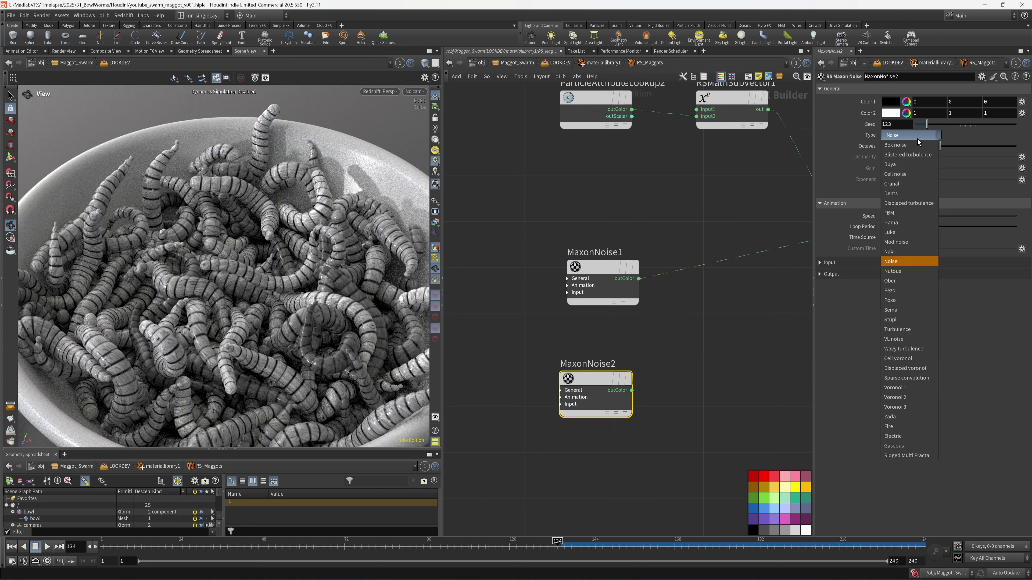
{"action": "left_click", "coordinate": [916, 203]}
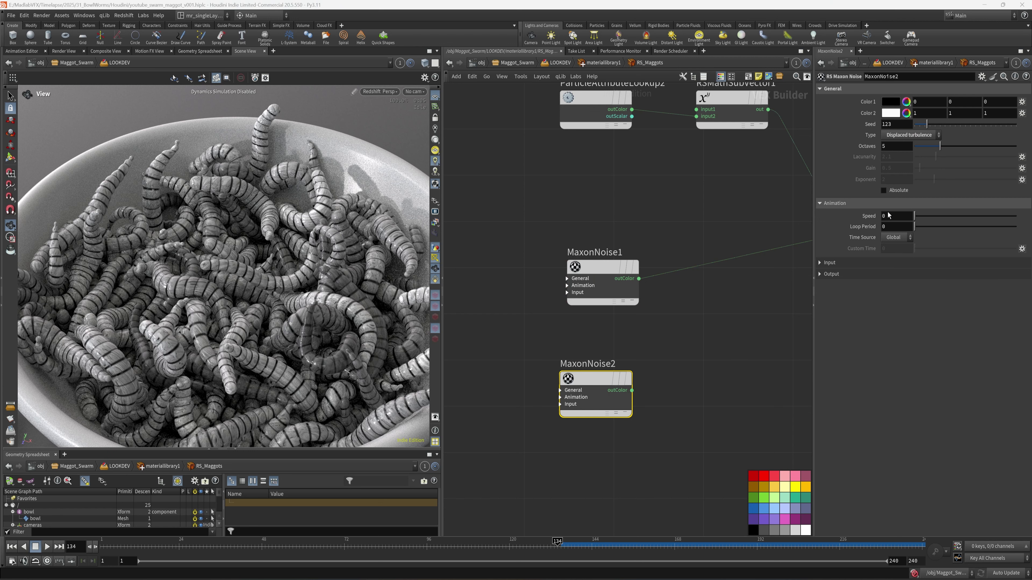
{"action": "left_click", "coordinate": [822, 263]}
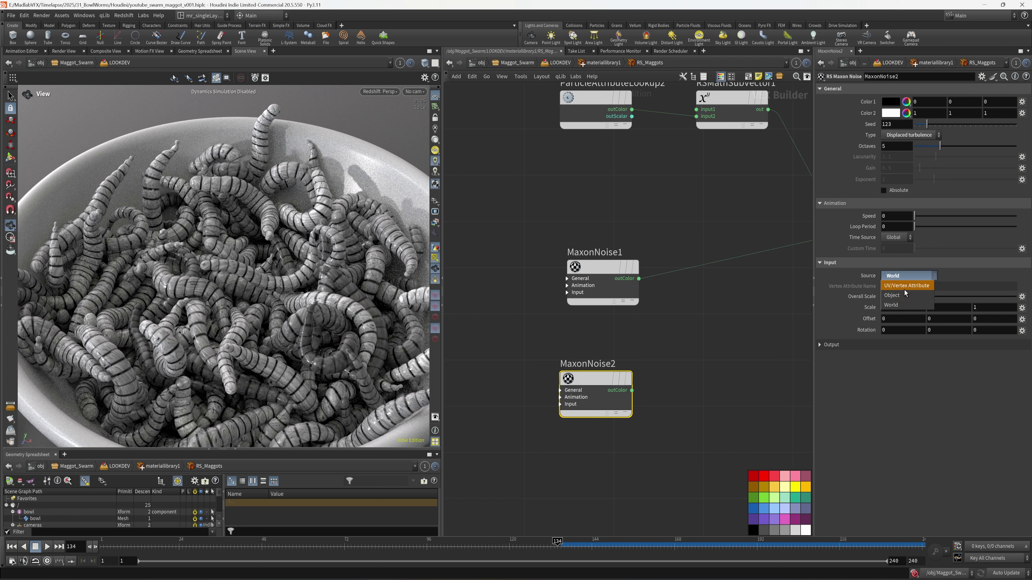
{"action": "left_click", "coordinate": [907, 287]}
{"action": "type", "text": "rest"}
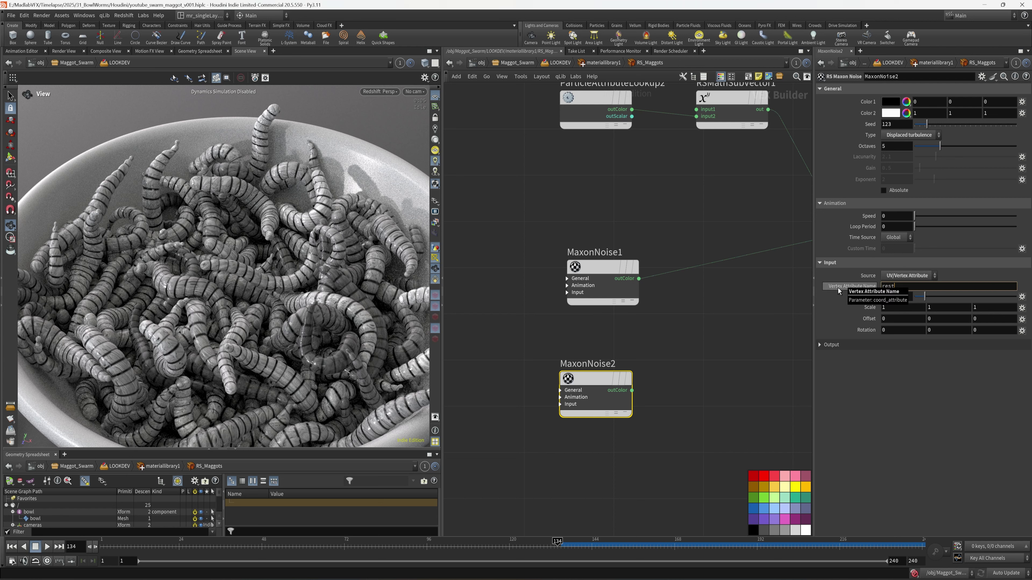
{"action": "key", "text": "Return"}
{"action": "scroll", "coordinate": [670, 356], "scroll_direction": "down", "scroll_amount": 3}
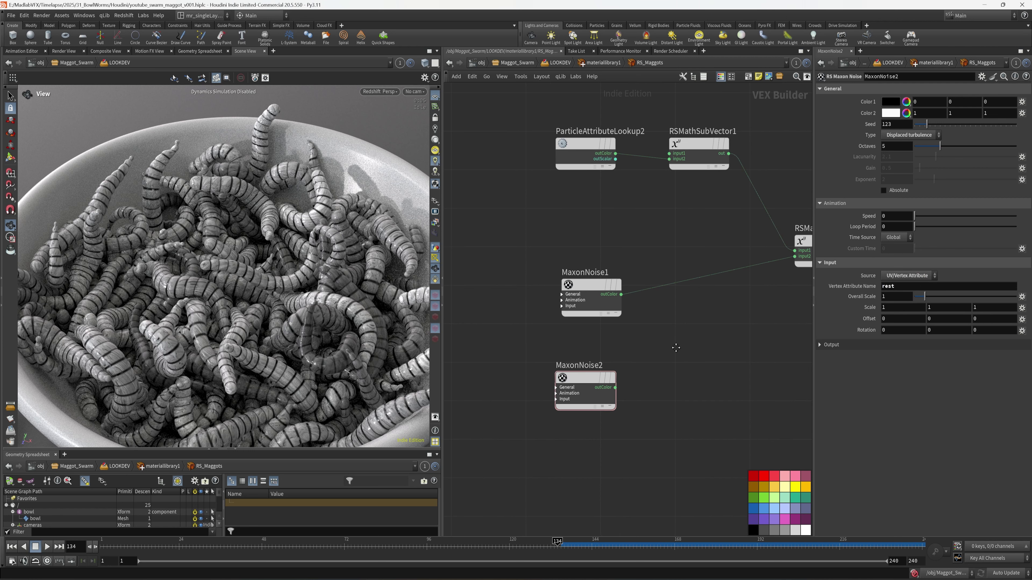
{"action": "key", "text": "Tab"}
{"action": "type", "text": "max"}
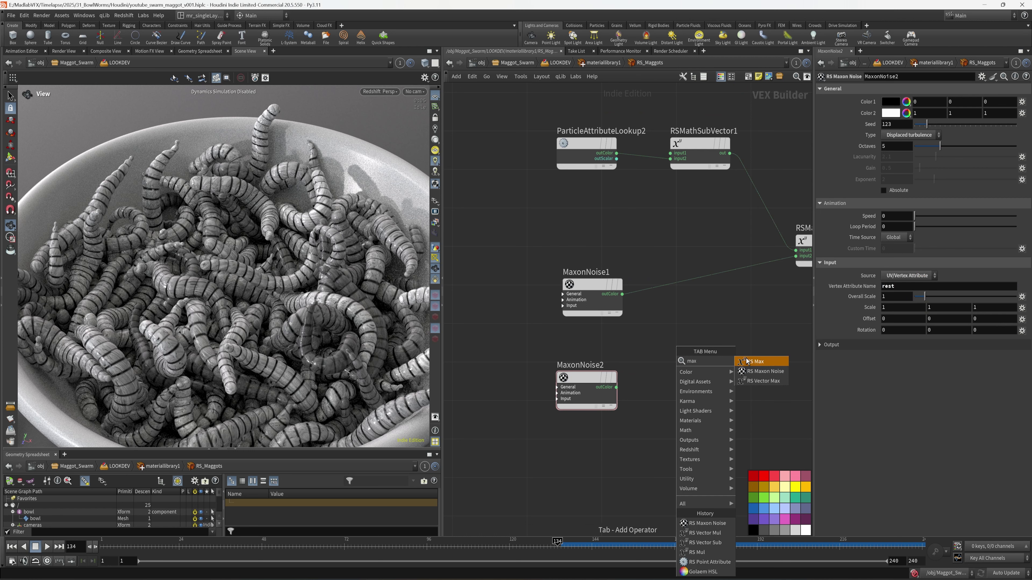
{"action": "left_click", "coordinate": [718, 327]}
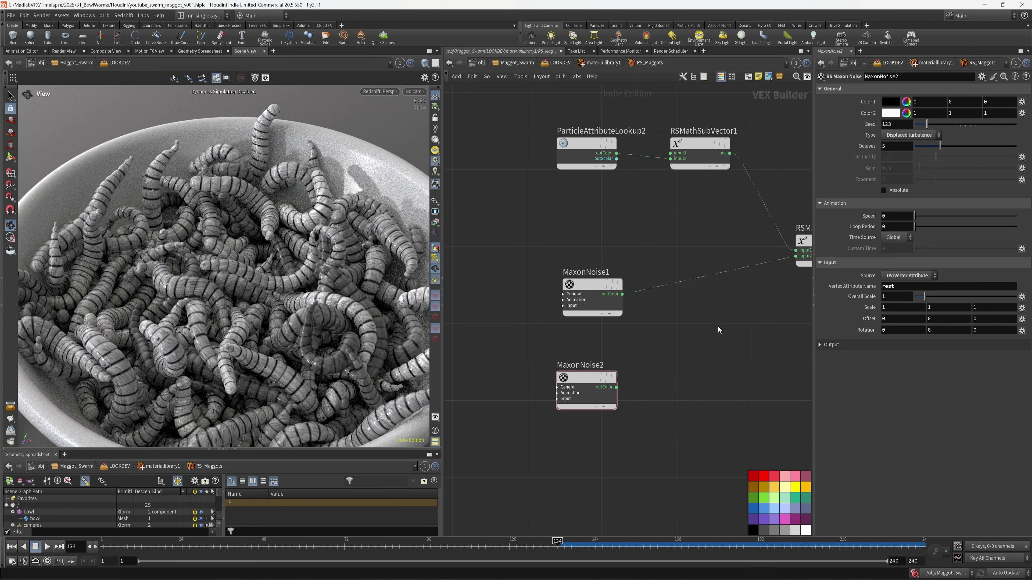
Add an RS Vector Mix node between and to the right of the two Maxon Noise nodes
{"action": "key", "text": "Tab"}
{"action": "type", "text": "mix"}
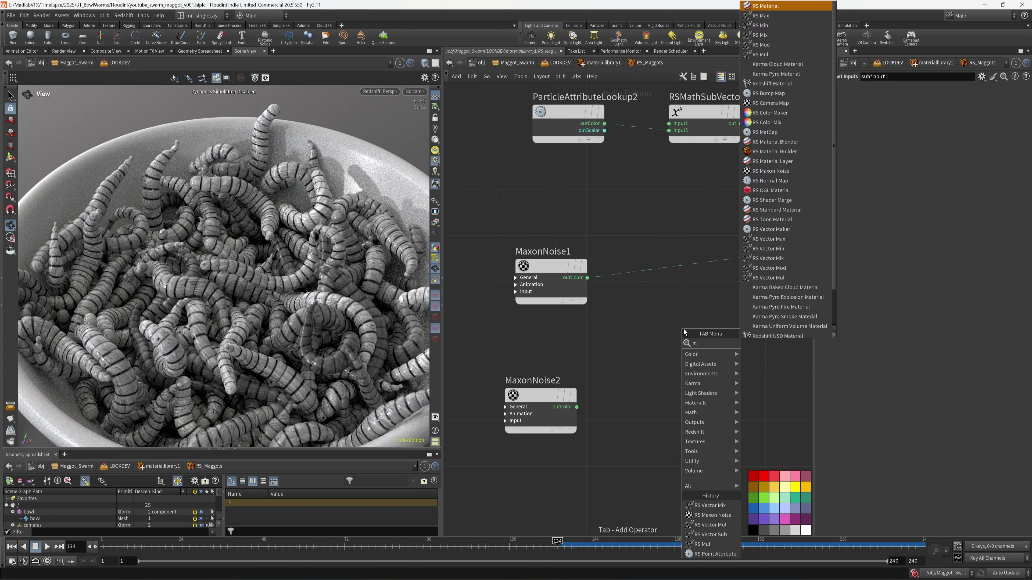
{"action": "type", "text": "ix"}
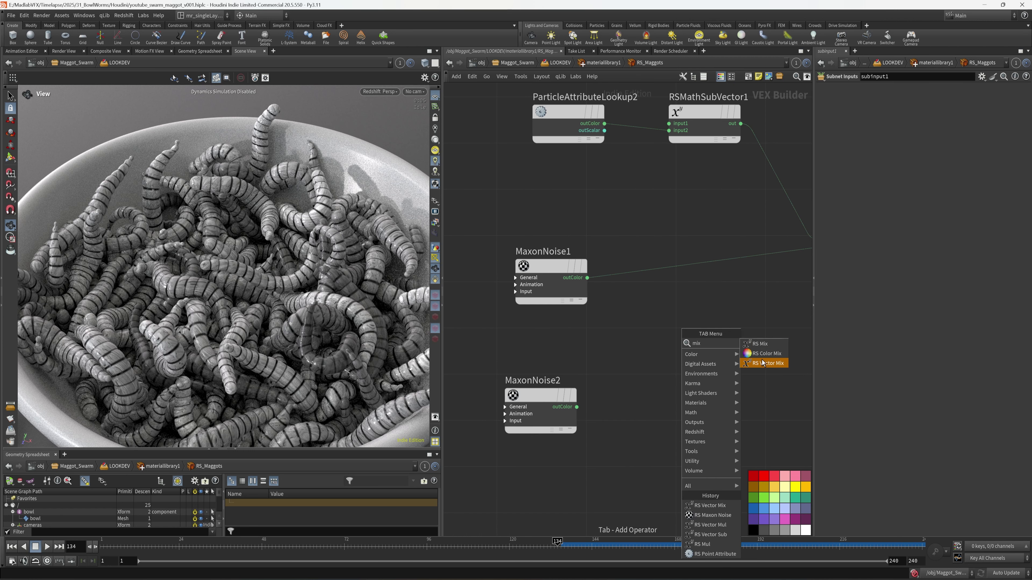
{"action": "left_click", "coordinate": [763, 363]}
{"action": "left_click", "coordinate": [693, 345]}
Align MaxonNoise1 above MaxonNoise2 and connect their outColor outputs to input1 and input2 of RSMathMixVector1
{"action": "left_click_drag", "start_coordinate": [548, 275], "coordinate": [545, 271]}
{"action": "left_click_drag", "start_coordinate": [546, 269], "coordinate": [535, 269]}
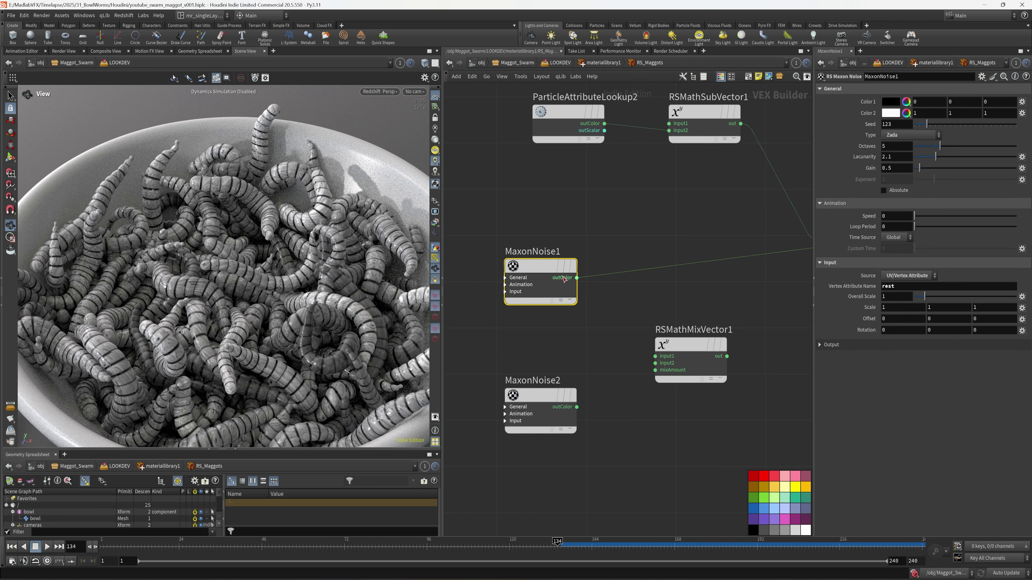
{"action": "left_click", "coordinate": [576, 279]}
{"action": "left_click", "coordinate": [655, 356]}
{"action": "left_click", "coordinate": [655, 364]}
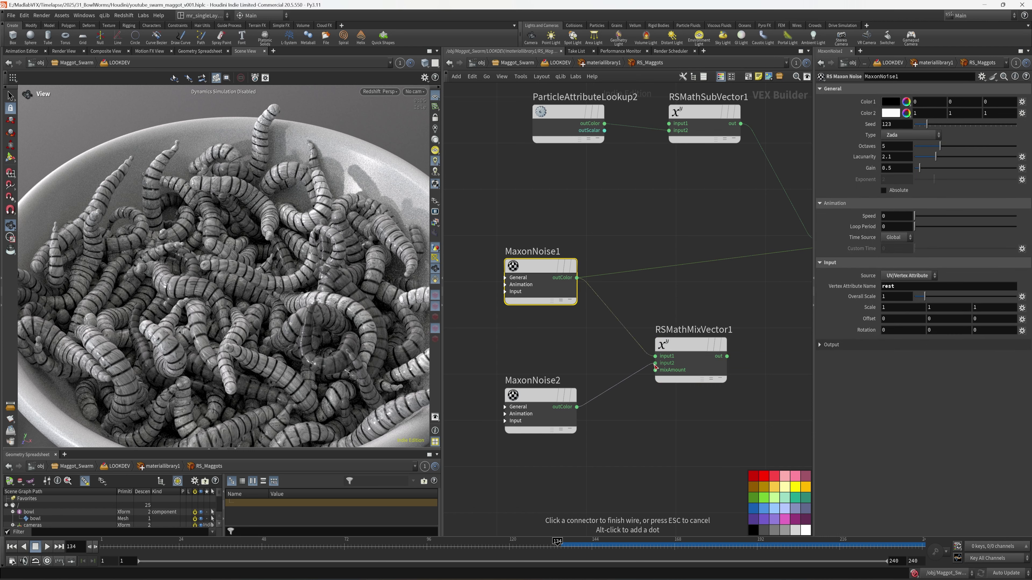
Move RSMathMixVector1 farther from the noise nodes, to the lower right of RSMathMulVector2
{"action": "scroll", "coordinate": [666, 410], "scroll_direction": "down", "scroll_amount": 3}
{"action": "middle_click_drag", "start_coordinate": [666, 411], "coordinate": [594, 401]}
{"action": "scroll", "coordinate": [665, 378], "scroll_direction": "down", "scroll_amount": 1}
{"action": "middle_click_drag", "start_coordinate": [654, 368], "coordinate": [591, 371]}
{"action": "left_click_drag", "start_coordinate": [577, 372], "coordinate": [682, 359]}
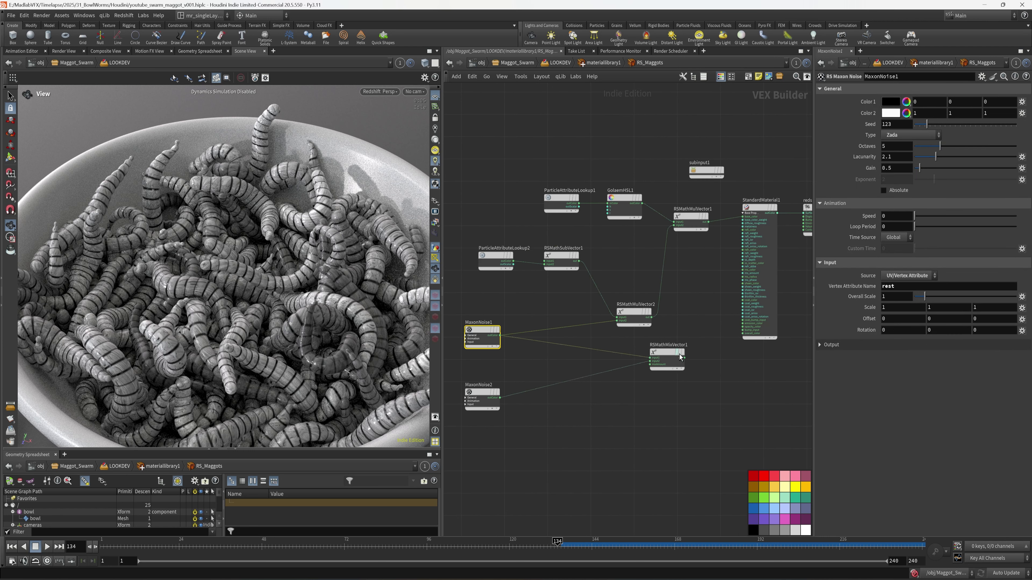
{"action": "scroll", "coordinate": [697, 323], "scroll_direction": "up", "scroll_amount": 3}
{"action": "scroll", "coordinate": [745, 325], "scroll_direction": "down", "scroll_amount": 3}
{"action": "left_click_drag", "start_coordinate": [539, 142], "coordinate": [616, 297]}
{"action": "left_click", "coordinate": [654, 316]}
{"action": "scroll", "coordinate": [709, 358], "scroll_direction": "up", "scroll_amount": 4}
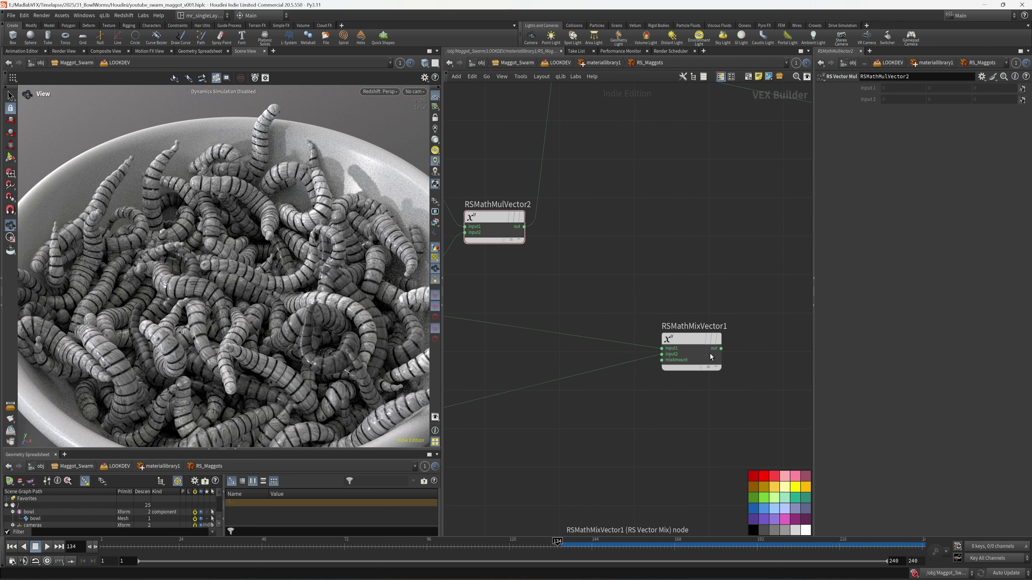
{"action": "left_click_drag", "start_coordinate": [712, 358], "coordinate": [678, 318]}
Move StandardMaterial1 down, connect RSMathMixVector1's out to its base_color, and save the scene
{"action": "scroll", "coordinate": [719, 273], "scroll_direction": "down", "scroll_amount": 2}
{"action": "middle_click_drag", "start_coordinate": [719, 273], "coordinate": [684, 312]}
{"action": "left_click_drag", "start_coordinate": [775, 199], "coordinate": [766, 344]}
{"action": "scroll", "coordinate": [691, 346], "scroll_direction": "up", "scroll_amount": 4}
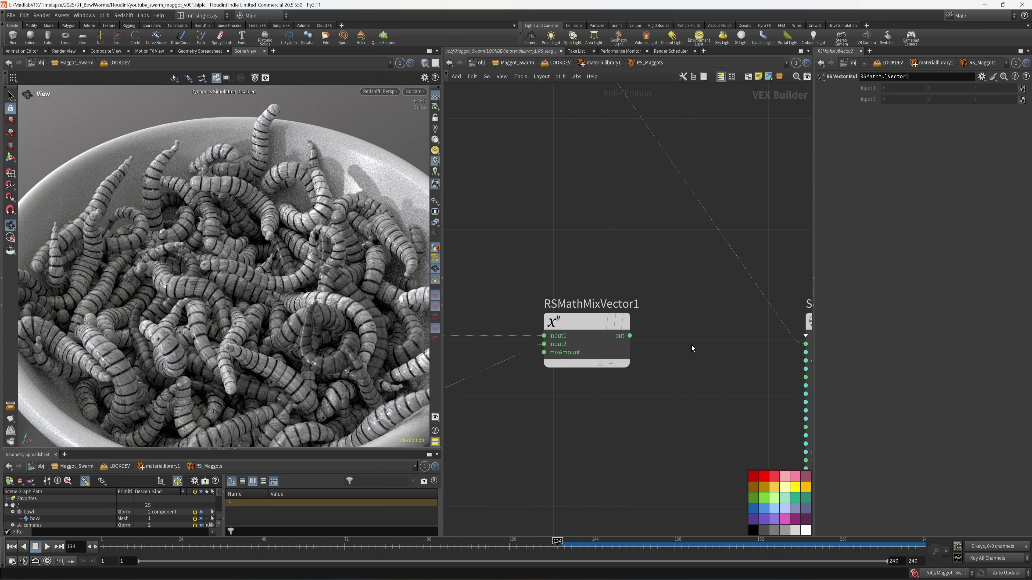
{"action": "left_click", "coordinate": [630, 337]}
{"action": "middle_click_drag", "start_coordinate": [735, 348], "coordinate": [759, 330]}
{"action": "left_click", "coordinate": [740, 338]}
{"action": "key", "text": "ctrl+s"}
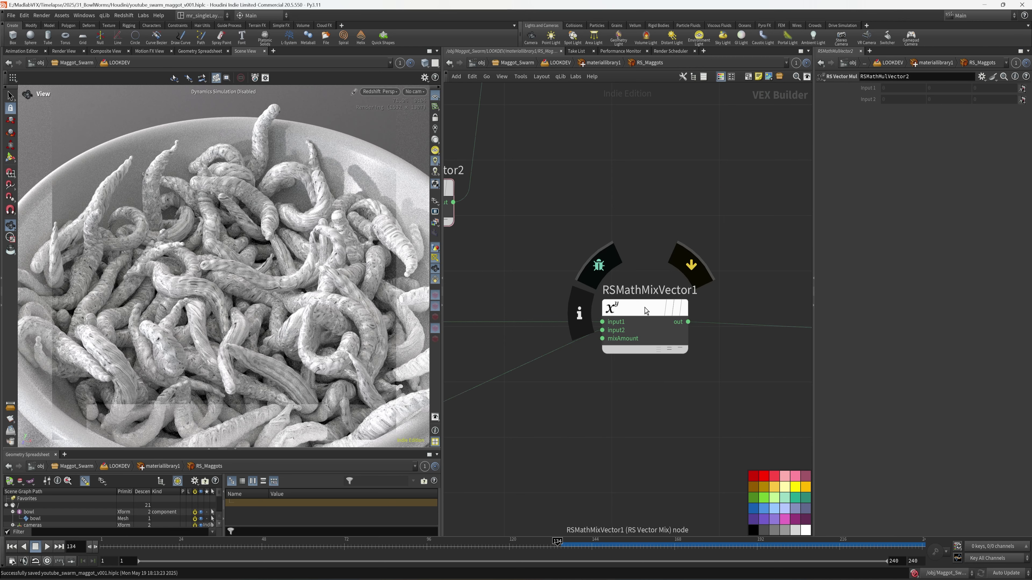
Move RSMathMixVector1 back toward the Maxon Noise nodes, directly below RSMathMulVector2
{"action": "scroll", "coordinate": [581, 409], "scroll_direction": "down", "scroll_amount": 1}
{"action": "middle_click_drag", "start_coordinate": [581, 408], "coordinate": [724, 360]}
{"action": "middle_click_drag", "start_coordinate": [567, 395], "coordinate": [670, 365]}
{"action": "scroll", "coordinate": [705, 359], "scroll_direction": "down", "scroll_amount": 1}
{"action": "key", "text": "Tab"}
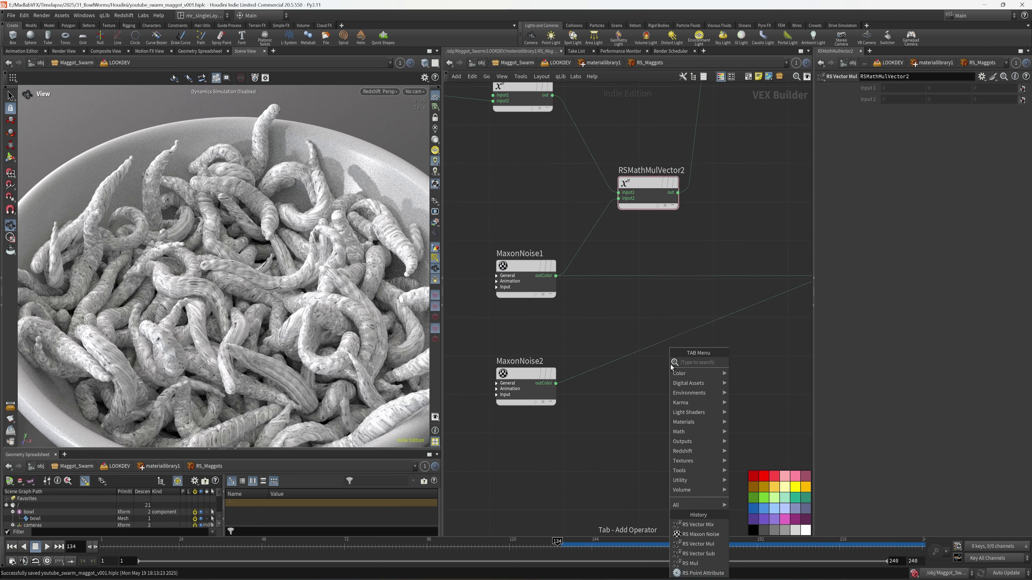
{"action": "key", "text": "Escape"}
{"action": "scroll", "coordinate": [691, 364], "scroll_direction": "down", "scroll_amount": 1}
{"action": "scroll", "coordinate": [692, 368], "scroll_direction": "down", "scroll_amount": 2}
{"action": "left_click_drag", "start_coordinate": [719, 325], "coordinate": [621, 337]}
{"action": "scroll", "coordinate": [665, 322], "scroll_direction": "up", "scroll_amount": 2}
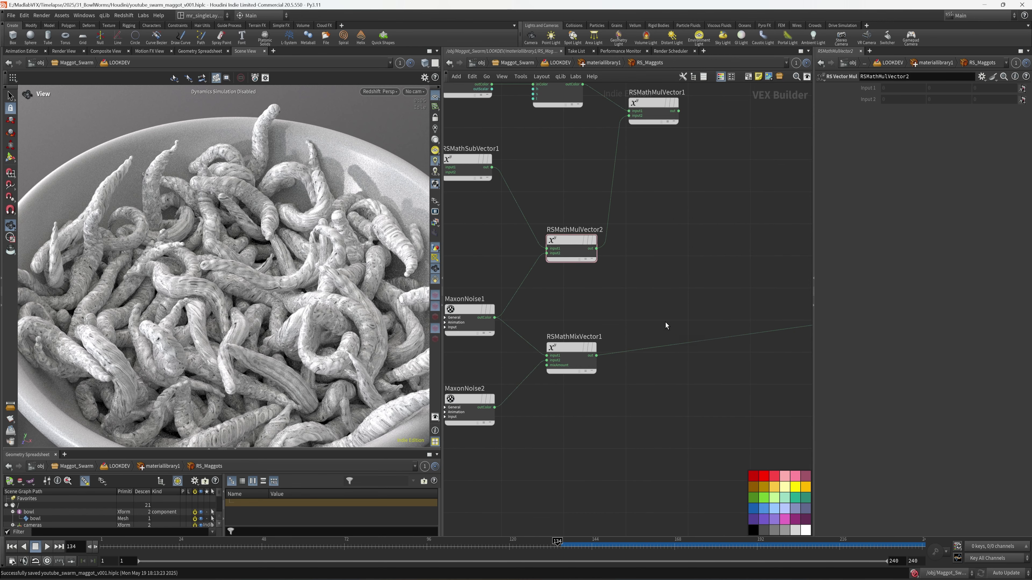
Insert an RS Ramp node on the wire between RSMathMixVector1 and StandardMaterial1, and expand its Input connectors
{"action": "key", "text": "Tab"}
{"action": "type", "text": "ramp"}
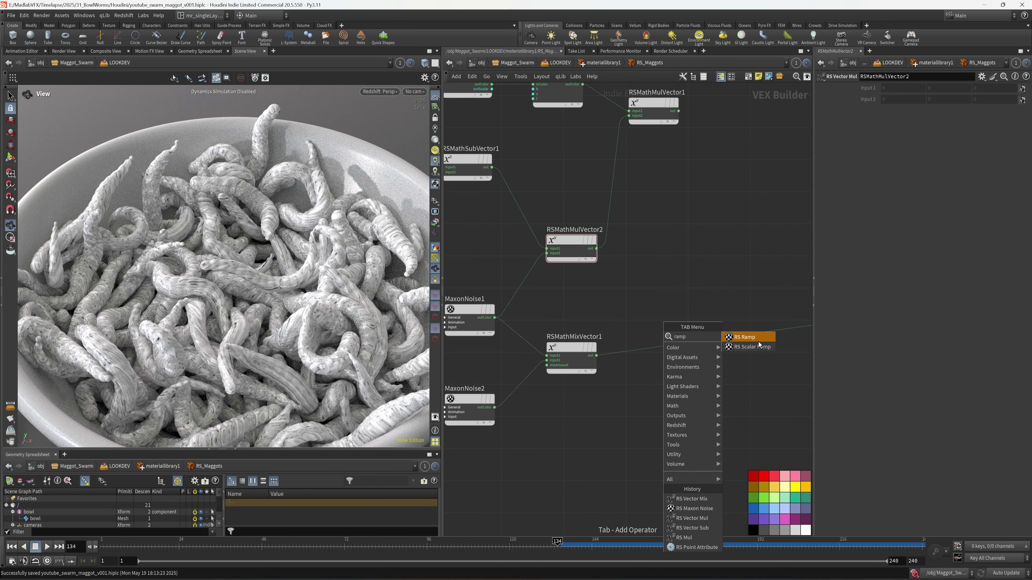
{"action": "left_click", "coordinate": [744, 337]}
{"action": "left_click", "coordinate": [646, 364]}
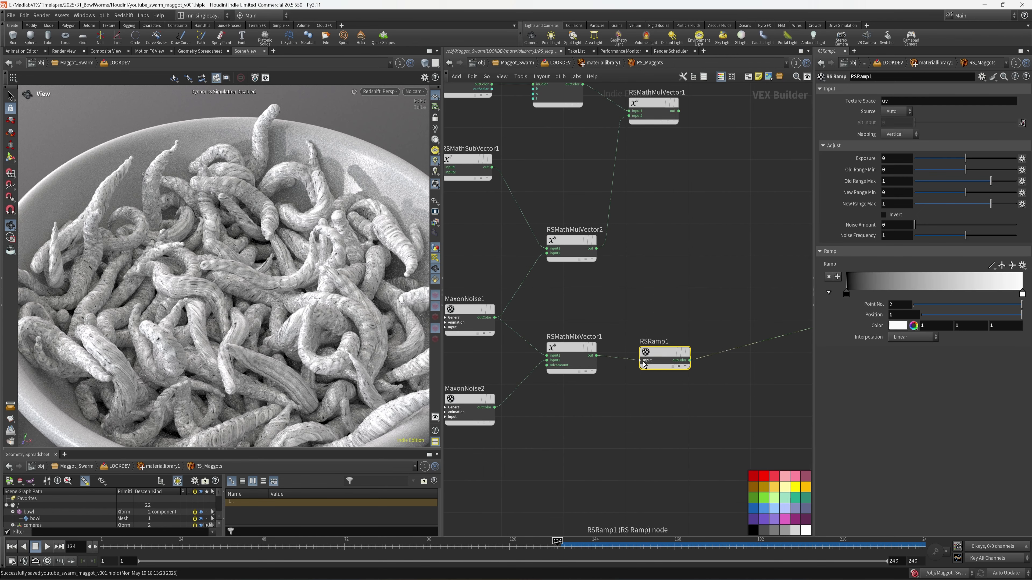
{"action": "left_click", "coordinate": [658, 401]}
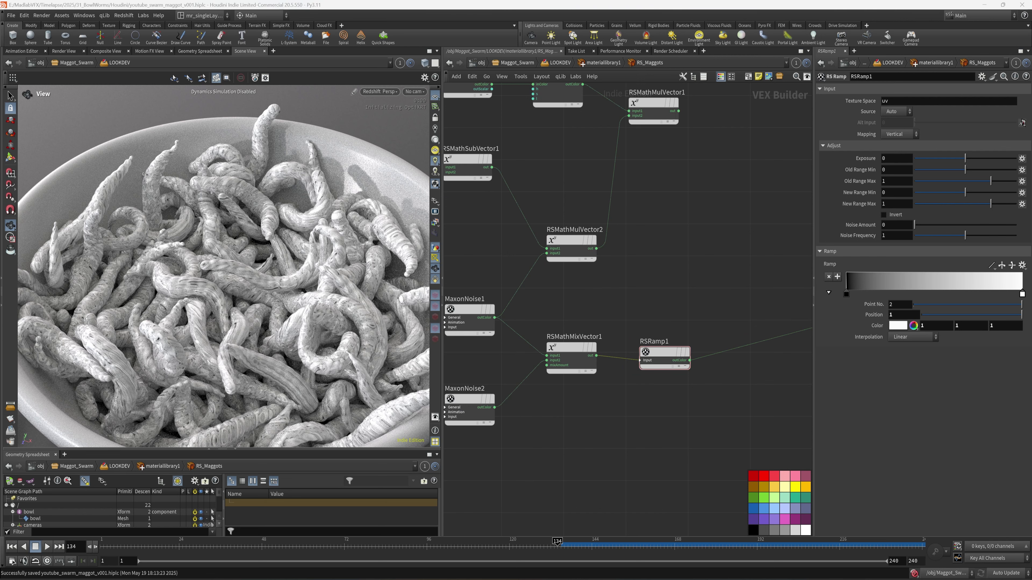
{"action": "scroll", "coordinate": [651, 365], "scroll_direction": "up", "scroll_amount": 3}
{"action": "left_click", "coordinate": [637, 358]}
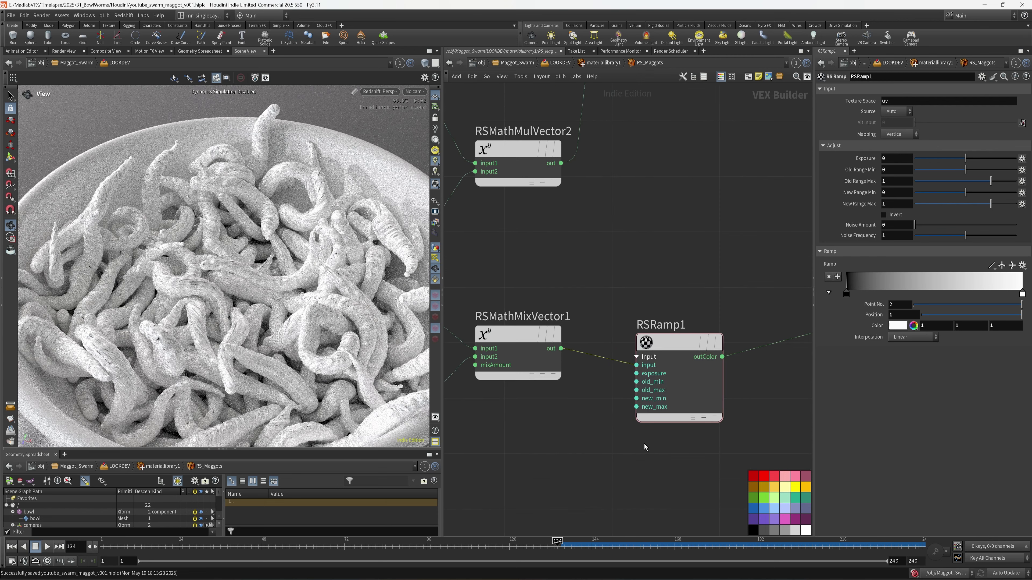
Set RSRamp1's first point to a dark brown of 0.166, 0.083, 0 and save the scene
{"action": "middle_click_drag", "start_coordinate": [785, 373], "coordinate": [662, 345]}
{"action": "left_click", "coordinate": [846, 293]}
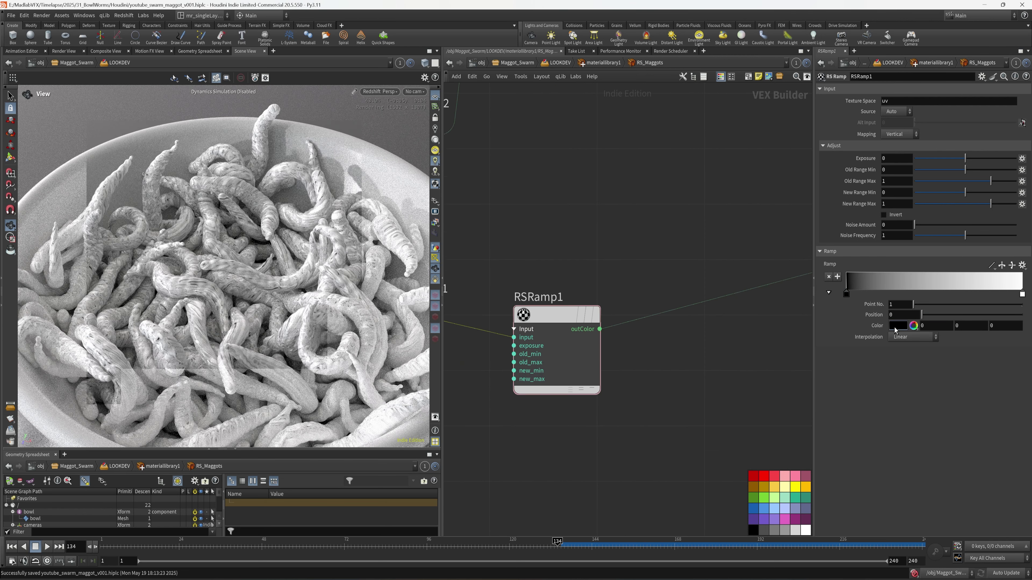
{"action": "left_click", "coordinate": [898, 326]}
{"action": "left_click", "coordinate": [736, 100]}
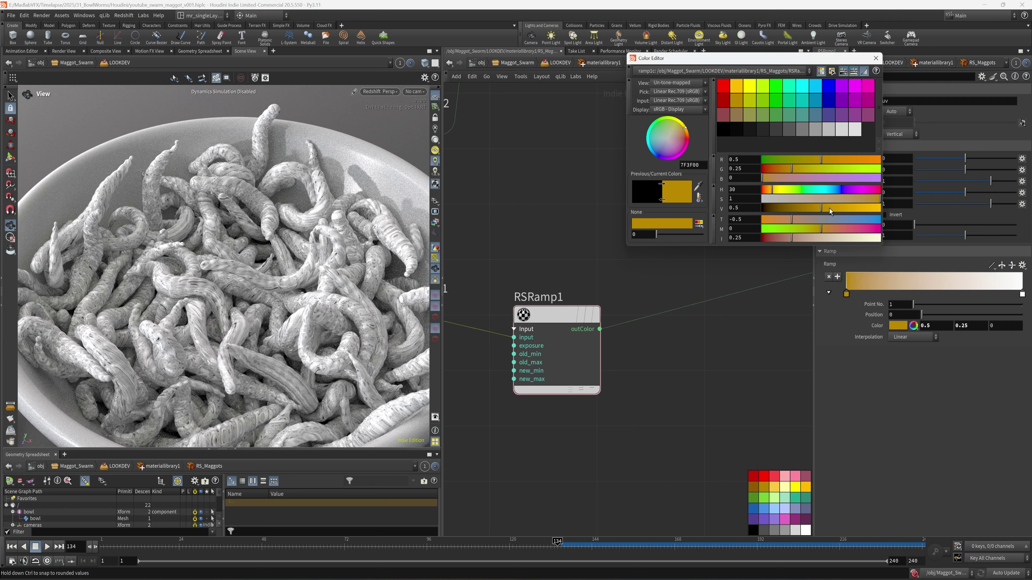
{"action": "left_click_drag", "start_coordinate": [824, 208], "coordinate": [770, 209]}
{"action": "left_click", "coordinate": [876, 58]}
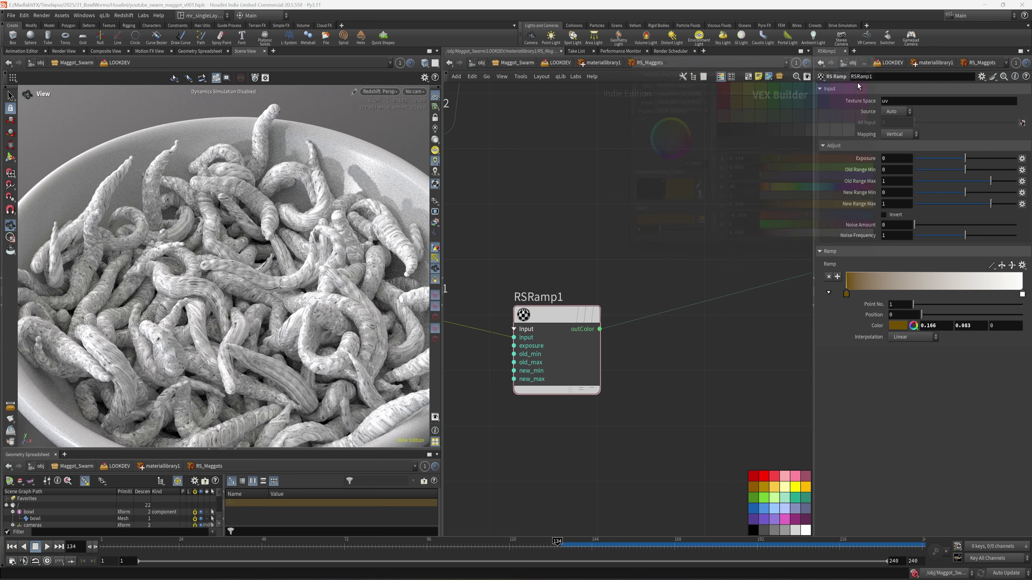
{"action": "middle_click_drag", "start_coordinate": [680, 360], "coordinate": [647, 360]}
{"action": "key", "text": "ctrl+s"}
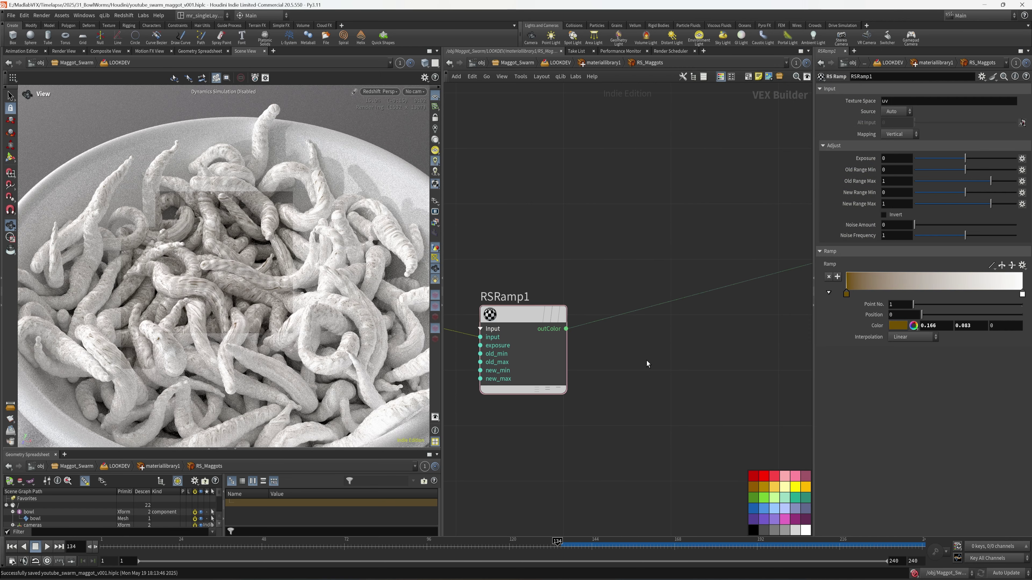
Set RSRamp1's second point to a golden yellow of 1, 0.525, 0
{"action": "left_click", "coordinate": [1022, 294]}
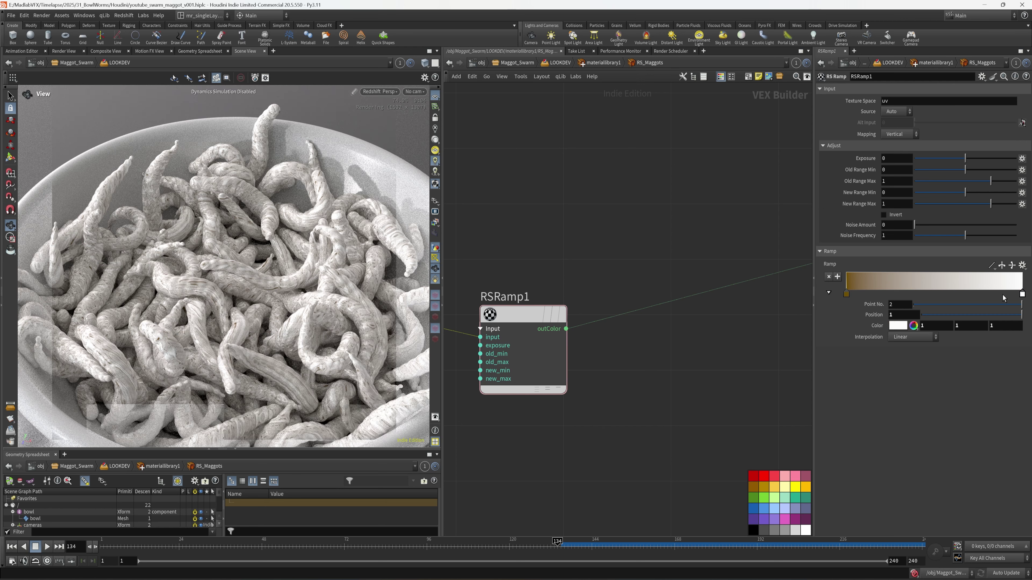
{"action": "left_click", "coordinate": [897, 326]}
{"action": "left_click", "coordinate": [738, 89]}
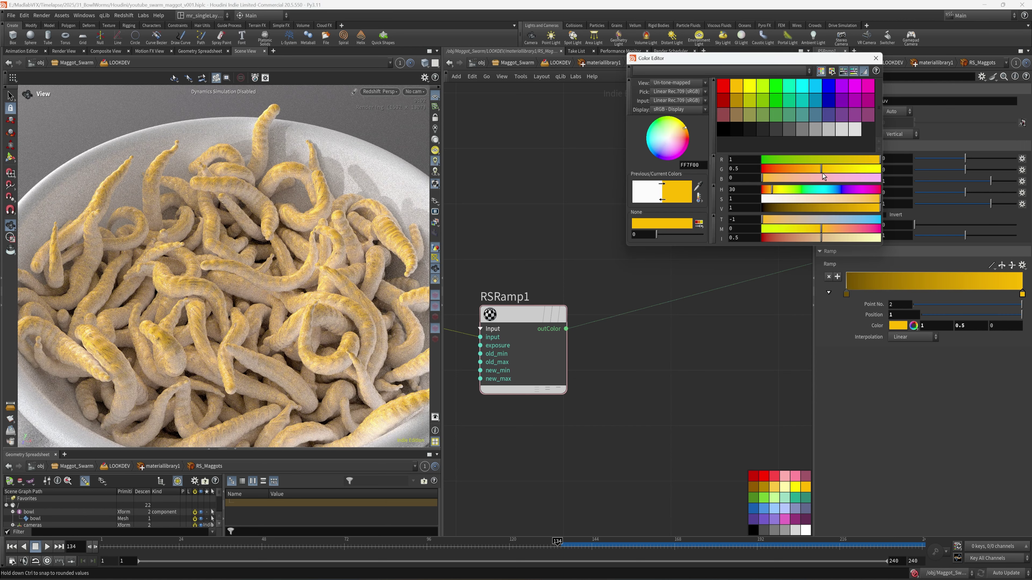
{"action": "mouse_move", "coordinate": [822, 173]}
{"action": "left_mouse_down"}
{"action": "mouse_move", "coordinate": [832, 170]}
{"action": "mouse_move", "coordinate": [823, 172]}
{"action": "left_mouse_up"}
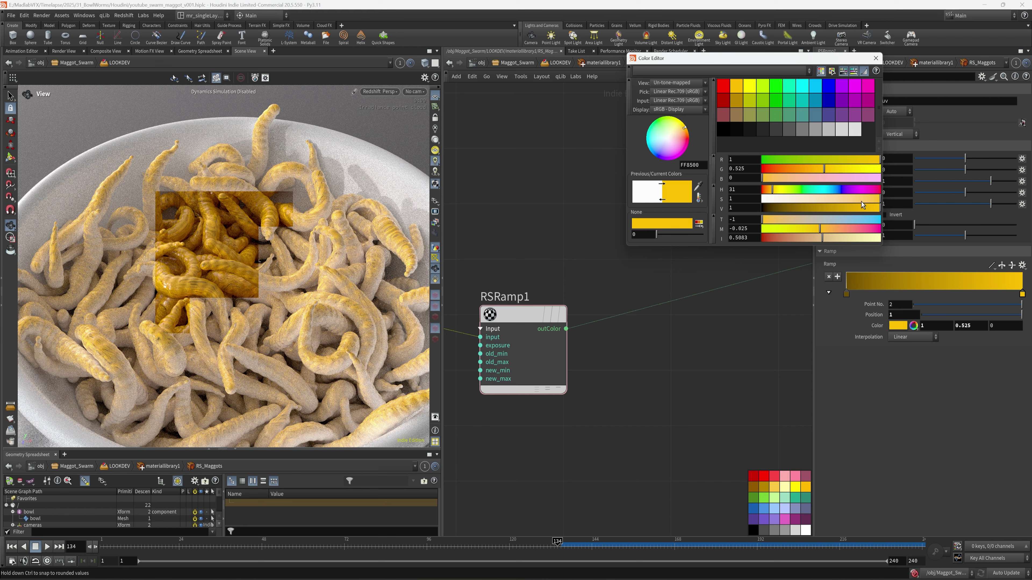
{"action": "left_click", "coordinate": [876, 58]}
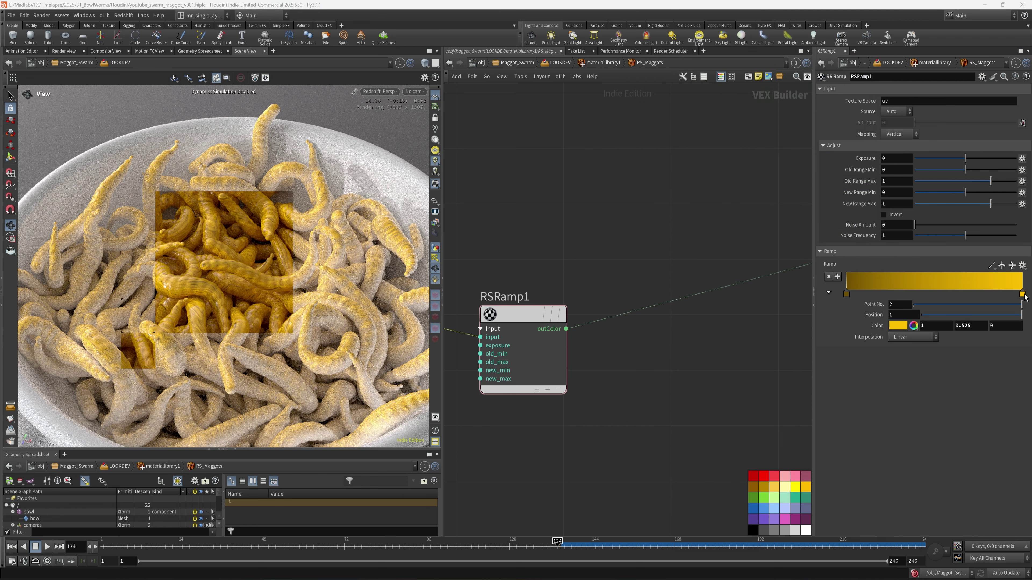
Tighten RSRamp1's gradient by moving the yellow point near the middle and the brown point to about 0.308
{"action": "left_click_drag", "start_coordinate": [1023, 294], "coordinate": [967, 295]}
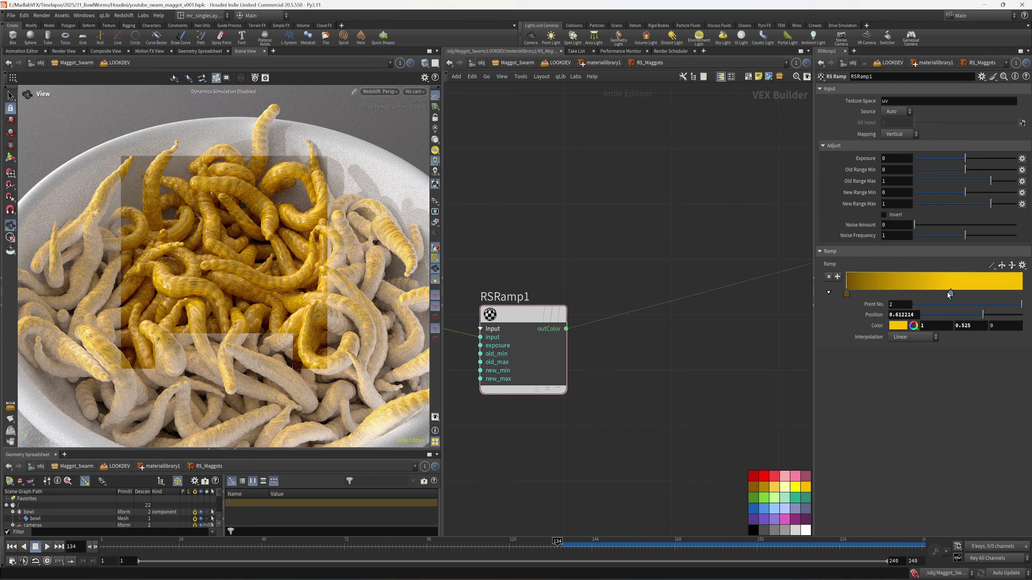
{"action": "left_click_drag", "start_coordinate": [847, 296], "coordinate": [902, 299]}
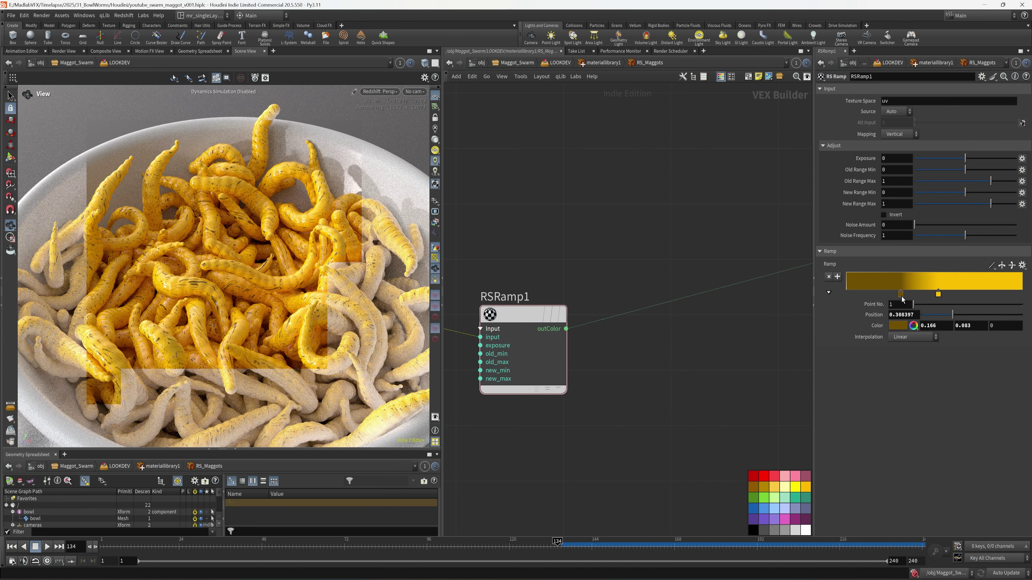
{"action": "scroll", "coordinate": [583, 217], "scroll_direction": "down", "scroll_amount": 5}
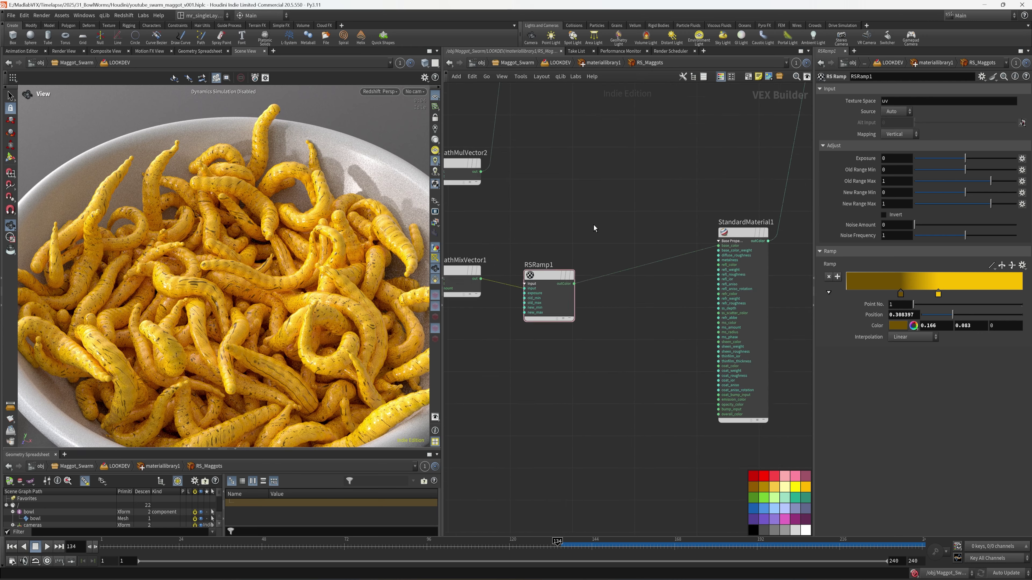
Save the scene and move RSMathMulVector1 between RSMathMulVector2 and StandardMaterial1 in the network layout
{"action": "middle_click_drag", "start_coordinate": [624, 290], "coordinate": [739, 279]}
{"action": "key", "text": "ctrl+s"}
{"action": "scroll", "coordinate": [614, 392], "scroll_direction": "down", "scroll_amount": 1}
{"action": "mouse_move", "coordinate": [615, 395]}
{"action": "middle_mouse_down"}
{"action": "mouse_move", "coordinate": [659, 382]}
{"action": "mouse_move", "coordinate": [623, 408]}
{"action": "middle_mouse_up"}
{"action": "scroll", "coordinate": [658, 384], "scroll_direction": "up", "scroll_amount": 2}
{"action": "scroll", "coordinate": [694, 395], "scroll_direction": "down", "scroll_amount": 1}
{"action": "left_click_drag", "start_coordinate": [593, 235], "coordinate": [715, 247]}
{"action": "middle_click_drag", "start_coordinate": [756, 254], "coordinate": [663, 257]}
{"action": "scroll", "coordinate": [664, 256], "scroll_direction": "down", "scroll_amount": 2}
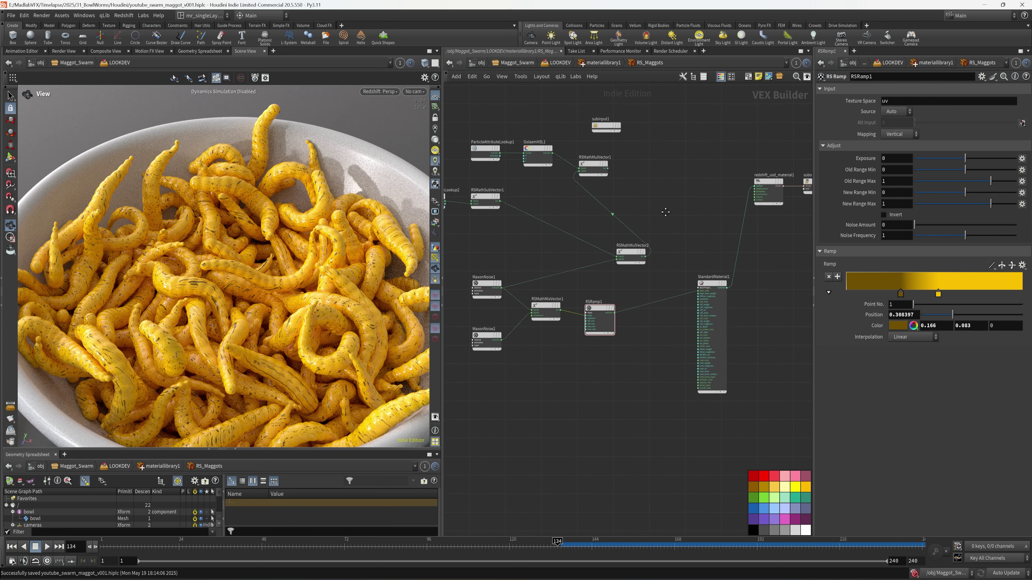
{"action": "middle_click_drag", "start_coordinate": [639, 173], "coordinate": [667, 203]}
{"action": "scroll", "coordinate": [666, 203], "scroll_direction": "up", "scroll_amount": 2}
{"action": "left_click_drag", "start_coordinate": [600, 186], "coordinate": [719, 243]}
{"action": "scroll", "coordinate": [614, 455], "scroll_direction": "up", "scroll_amount": 3}
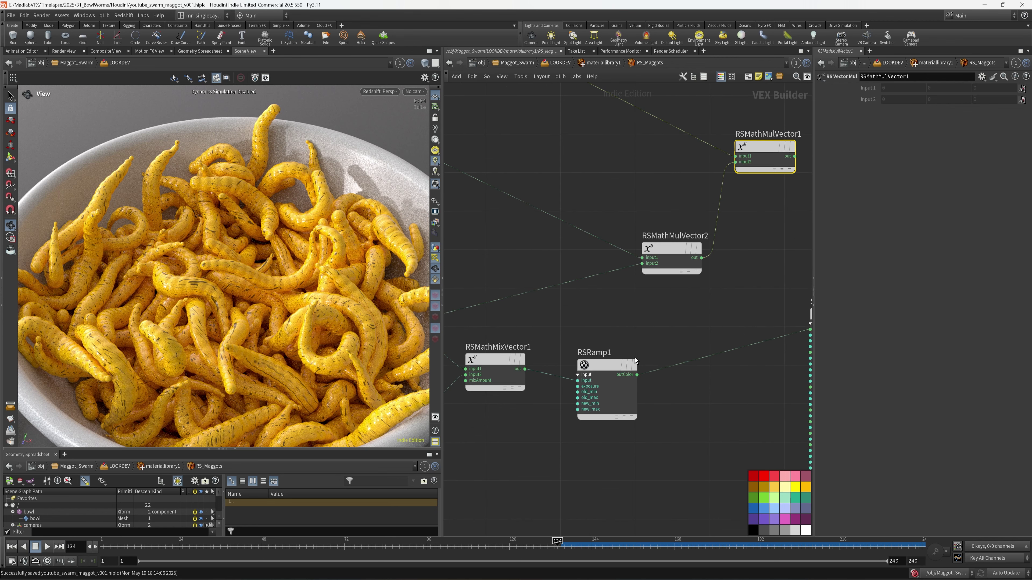
Wire RSRamp1's outColor into RSMathMulVector2's input2 and move the ParticleAttributeLookup2 and RSMathSubVector1 nodes closer to it
{"action": "left_click", "coordinate": [637, 375]}
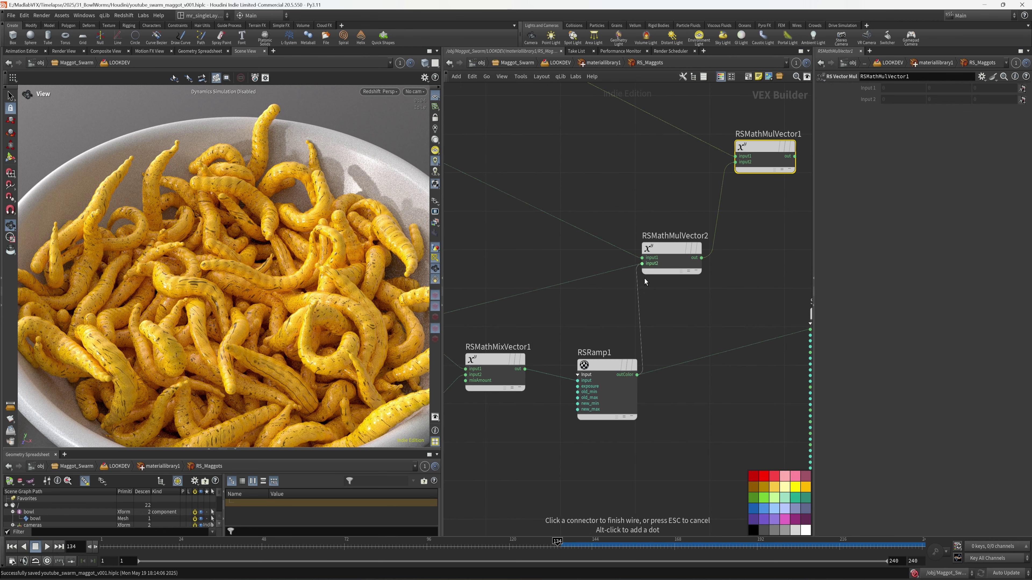
{"action": "left_click", "coordinate": [642, 263]}
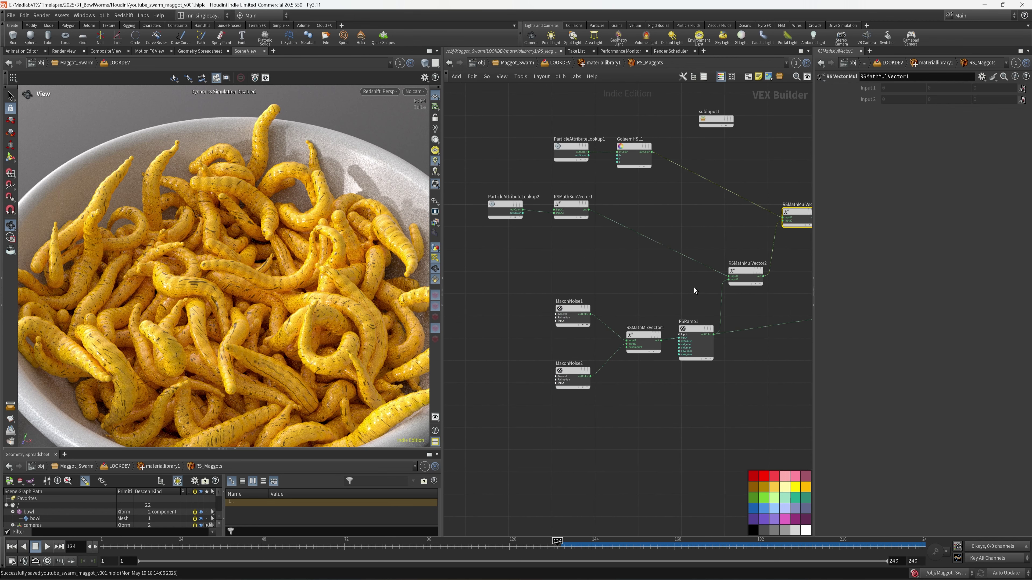
{"action": "left_click_drag", "start_coordinate": [694, 286], "coordinate": [510, 203]}
{"action": "left_click_drag", "start_coordinate": [571, 217], "coordinate": [668, 256]}
{"action": "middle_click_drag", "start_coordinate": [688, 301], "coordinate": [532, 286]}
Wire RSMathMulVector1's output into StandardMaterial1's base_color, place the material node beside it, and save the scene
{"action": "left_click", "coordinate": [533, 286]}
{"action": "middle_click_drag", "start_coordinate": [804, 332], "coordinate": [704, 338]}
{"action": "left_click_drag", "start_coordinate": [759, 341], "coordinate": [598, 161]}
{"action": "left_click_drag", "start_coordinate": [590, 300], "coordinate": [668, 283]}
{"action": "left_click", "coordinate": [598, 217]}
{"action": "left_click_drag", "start_coordinate": [547, 203], "coordinate": [609, 174]}
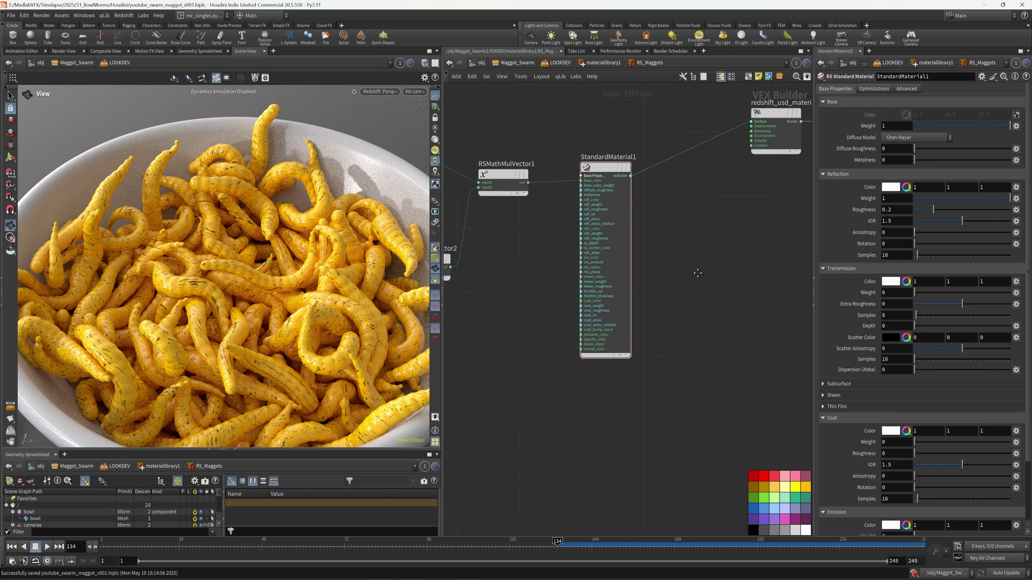
{"action": "middle_click_drag", "start_coordinate": [706, 273], "coordinate": [737, 281]}
{"action": "key", "text": "ctrl+s"}
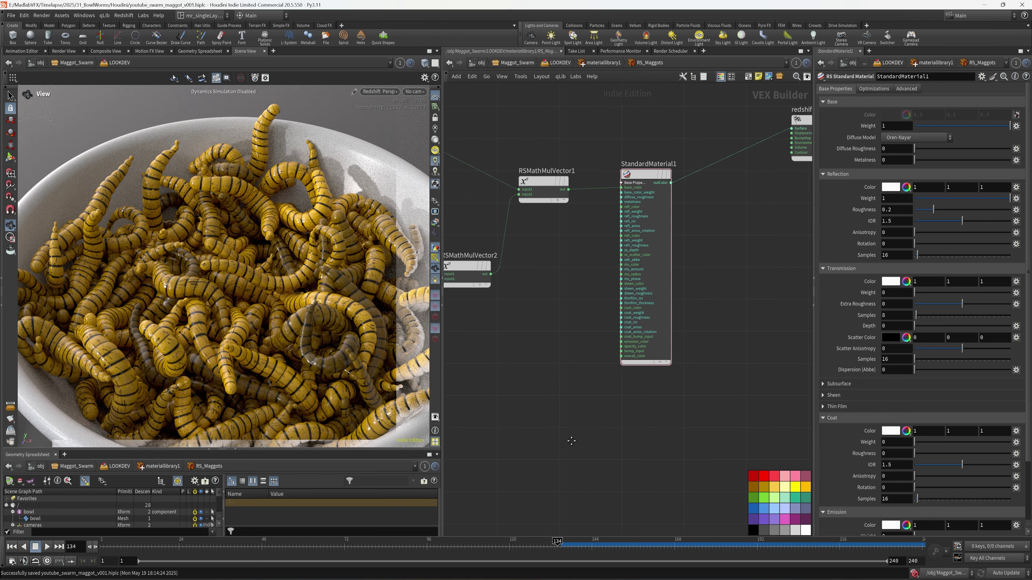
Brighten RSRamp1's second point color to 1.5, 0.7875, 0 and save the scene
{"action": "middle_click_drag", "start_coordinate": [448, 376], "coordinate": [526, 356]}
{"action": "scroll", "coordinate": [525, 356], "scroll_direction": "up", "scroll_amount": 5}
{"action": "left_click", "coordinate": [594, 289]}
{"action": "middle_click_drag", "start_coordinate": [677, 311], "coordinate": [641, 309]}
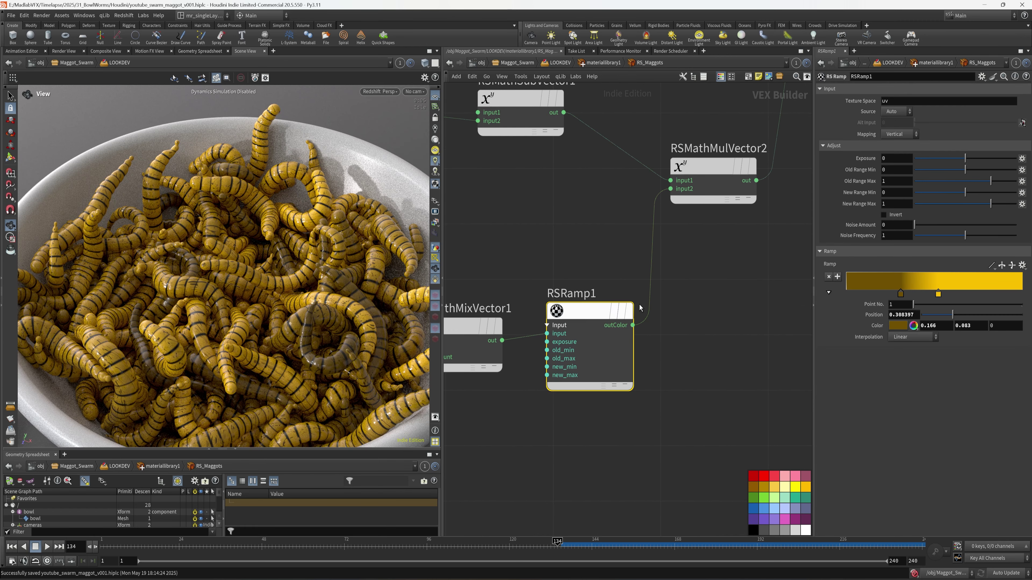
{"action": "left_click", "coordinate": [938, 293]}
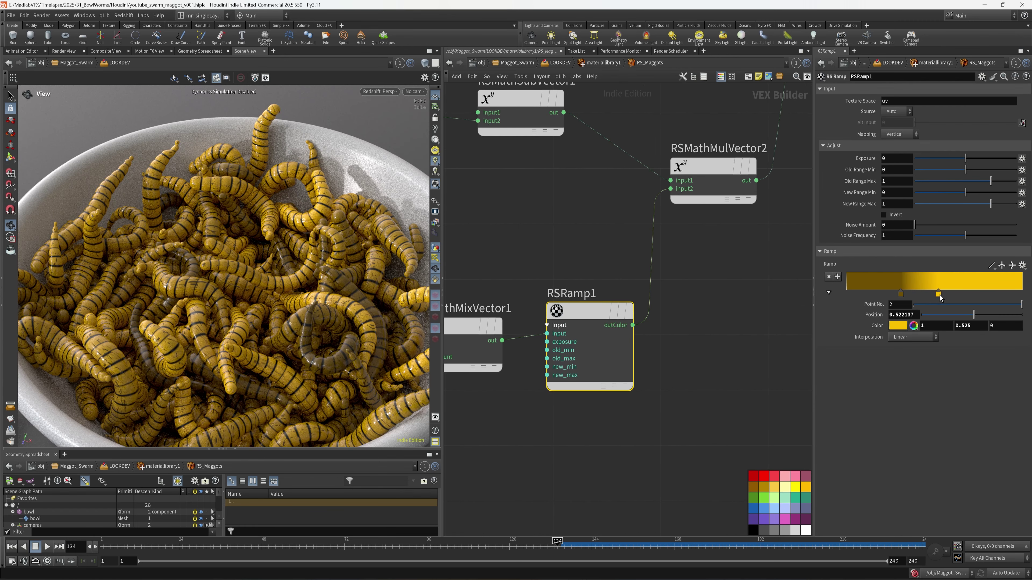
{"action": "left_click", "coordinate": [881, 327]}
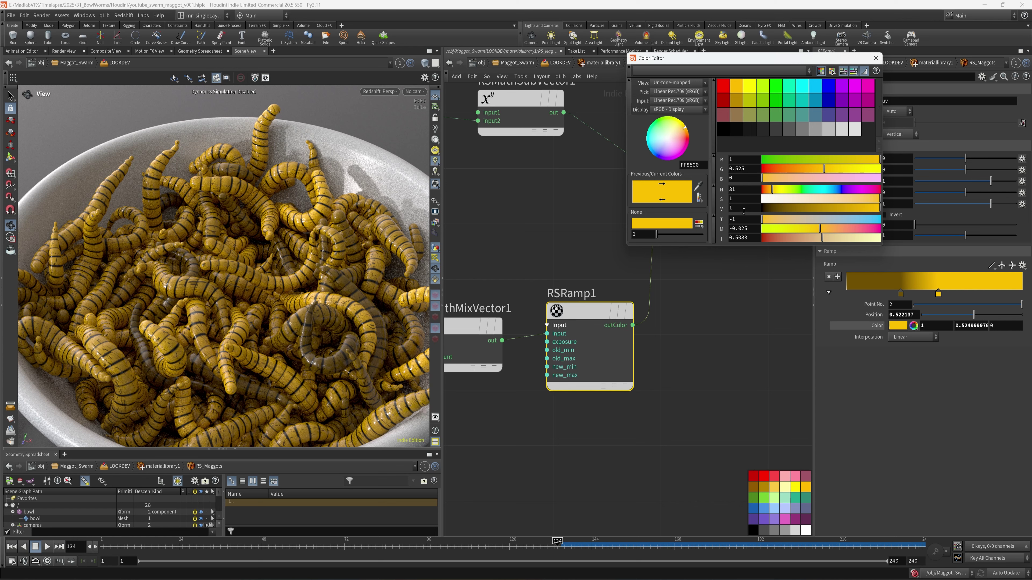
{"action": "key", "text": "Return"}
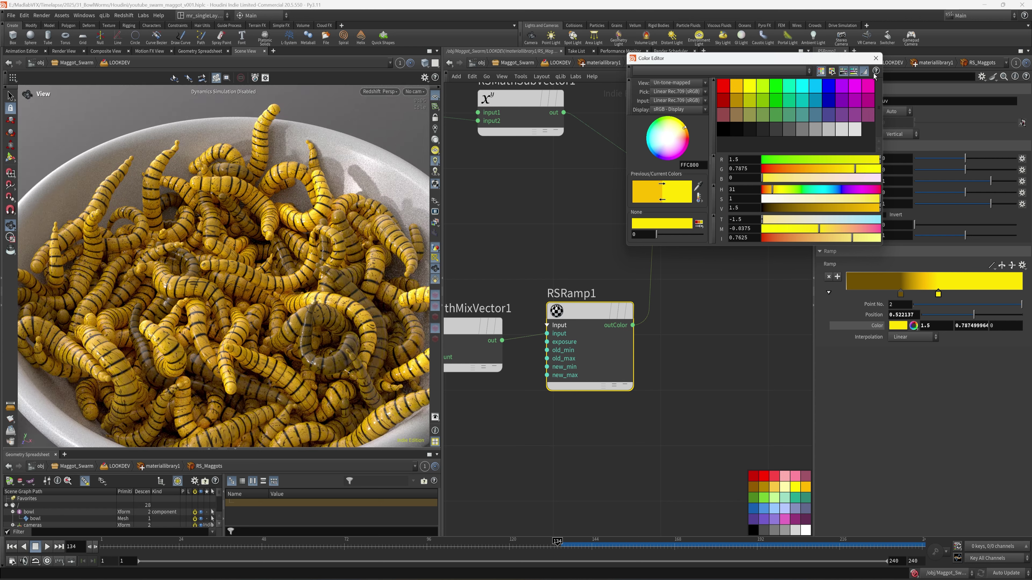
{"action": "left_click", "coordinate": [875, 58]}
{"action": "scroll", "coordinate": [706, 308], "scroll_direction": "down", "scroll_amount": 1}
{"action": "middle_click_drag", "start_coordinate": [717, 315], "coordinate": [669, 339]}
{"action": "key", "text": "ctrl+s"}
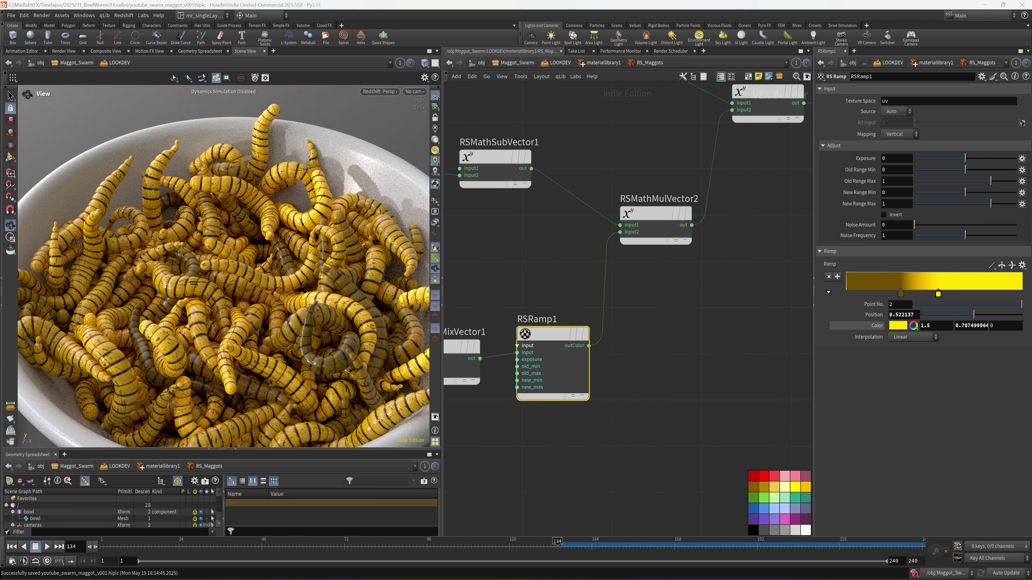
Set StandardMaterial1's reflection roughness to 0.3 and reflection weight to 2, and save the scene
{"action": "scroll", "coordinate": [766, 354], "scroll_direction": "down", "scroll_amount": 2}
{"action": "middle_click_drag", "start_coordinate": [768, 356], "coordinate": [553, 401]}
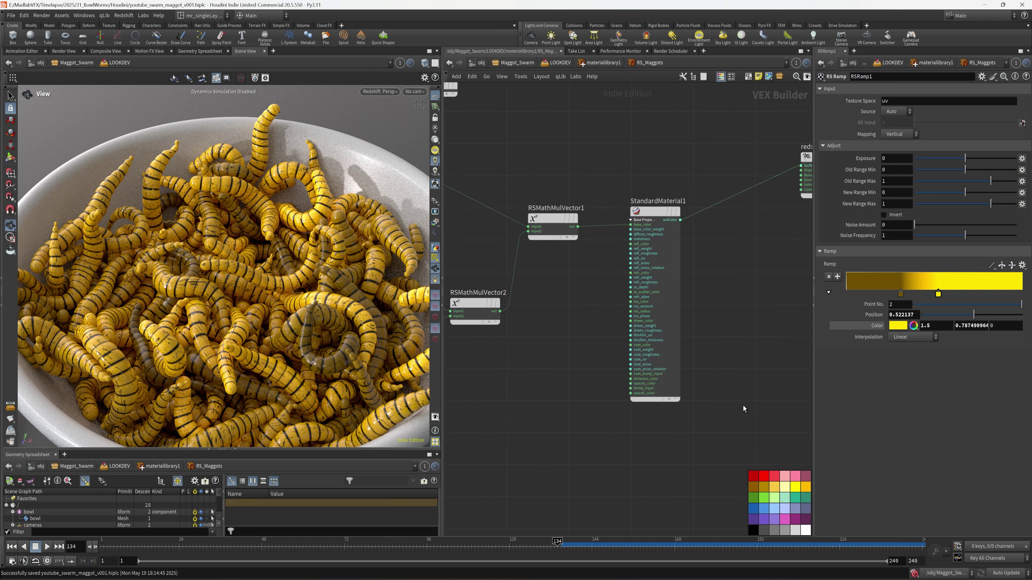
{"action": "left_click_drag", "start_coordinate": [743, 406], "coordinate": [606, 293]}
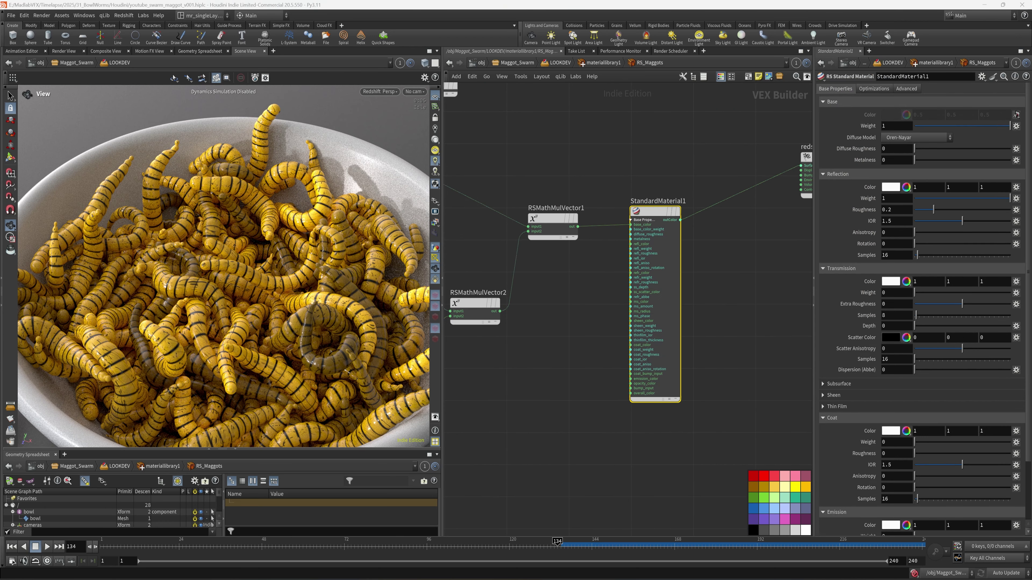
{"action": "left_click", "coordinate": [902, 210]}
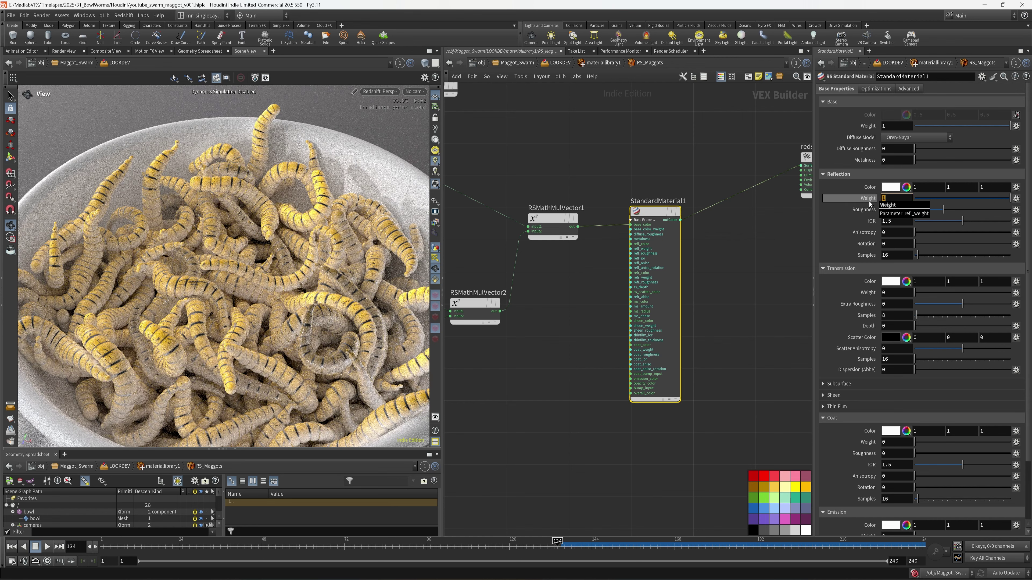
{"action": "type", "text": "2"}
{"action": "key", "text": "Return"}
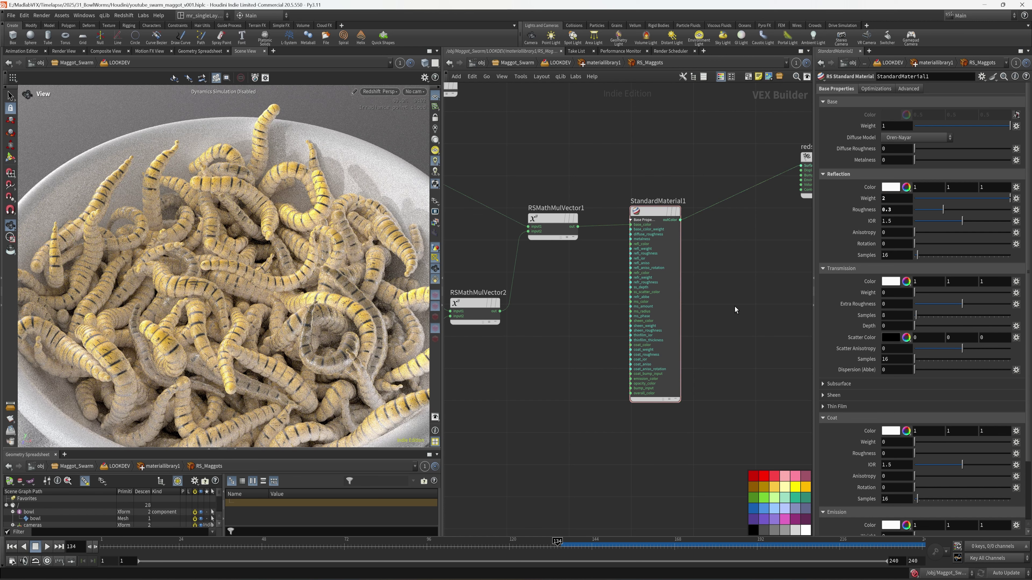
{"action": "middle_click_drag", "start_coordinate": [745, 345], "coordinate": [762, 296]}
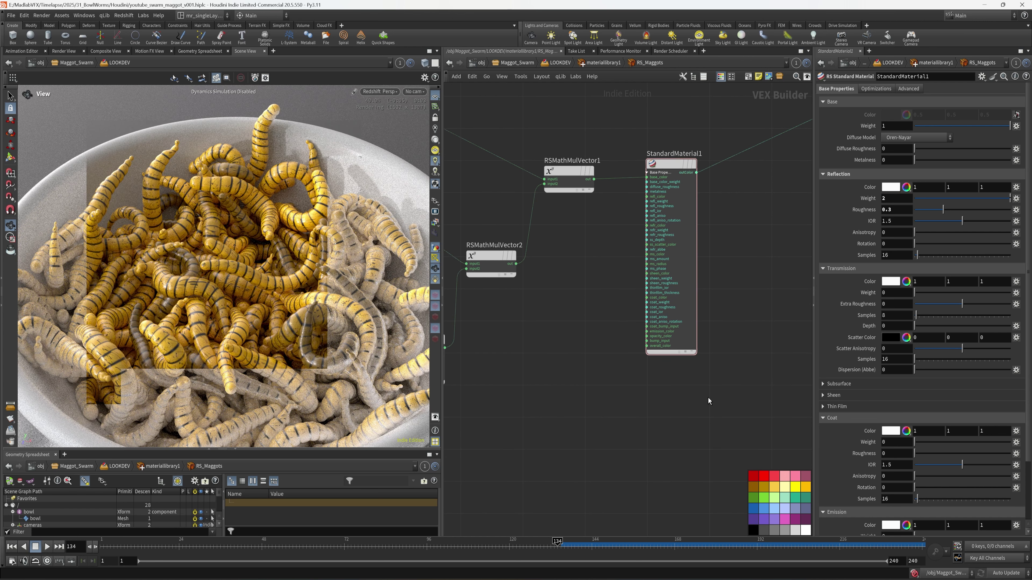
{"action": "middle_click_drag", "start_coordinate": [726, 394], "coordinate": [716, 368]}
{"action": "key", "text": "ctrl+s"}
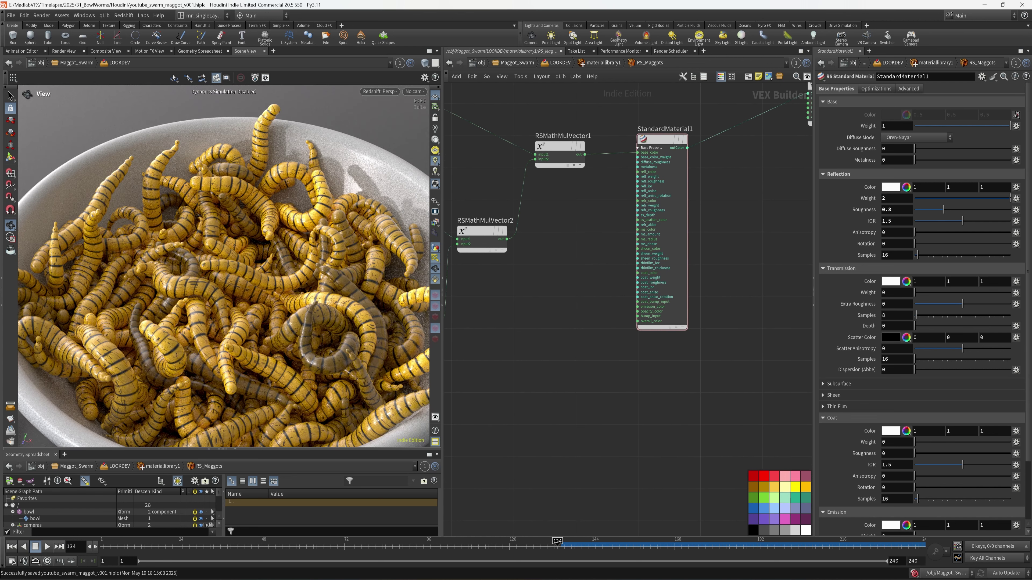
Give StandardMaterial1 a coat with weight 0.3 and roughness 0.1
{"action": "scroll", "coordinate": [830, 454], "scroll_direction": "down", "scroll_amount": 2}
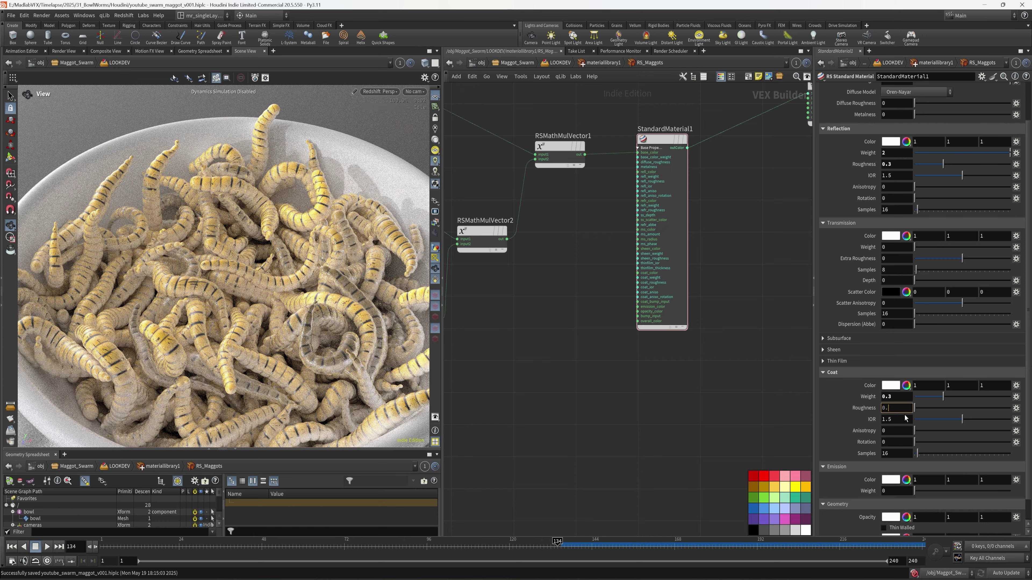
{"action": "type", "text": "1"}
{"action": "key", "text": "Return"}
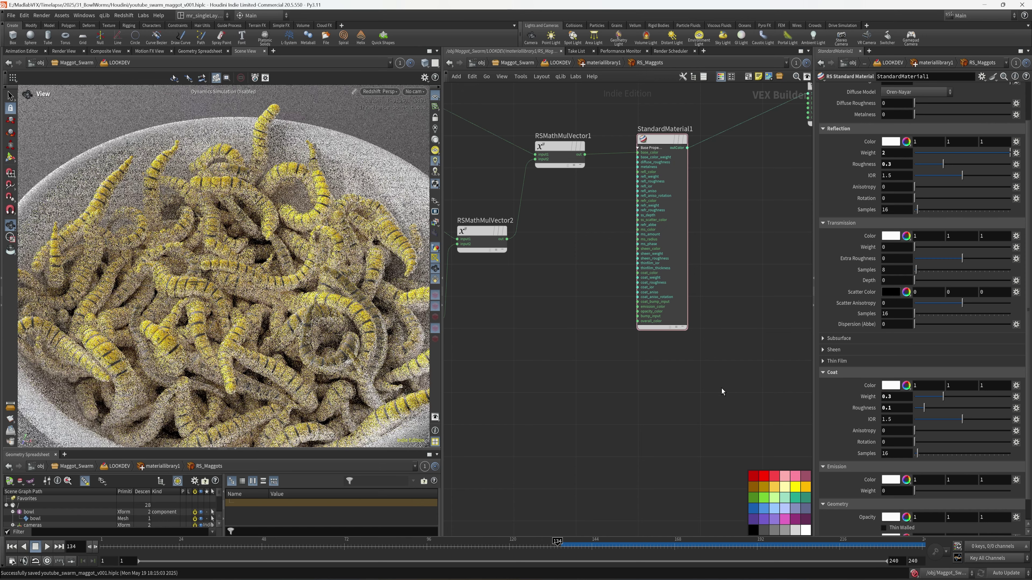
{"action": "middle_click_drag", "start_coordinate": [600, 363], "coordinate": [616, 363]}
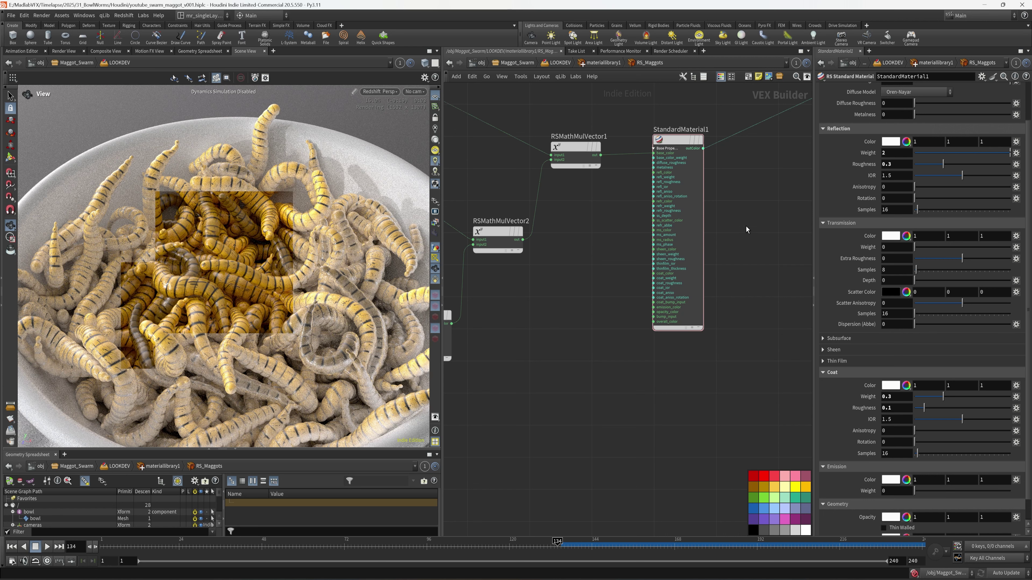
Expand StandardMaterial1's Subsurface settings
{"action": "scroll", "coordinate": [830, 371], "scroll_direction": "up", "scroll_amount": 1}
{"action": "left_click", "coordinate": [825, 361]}
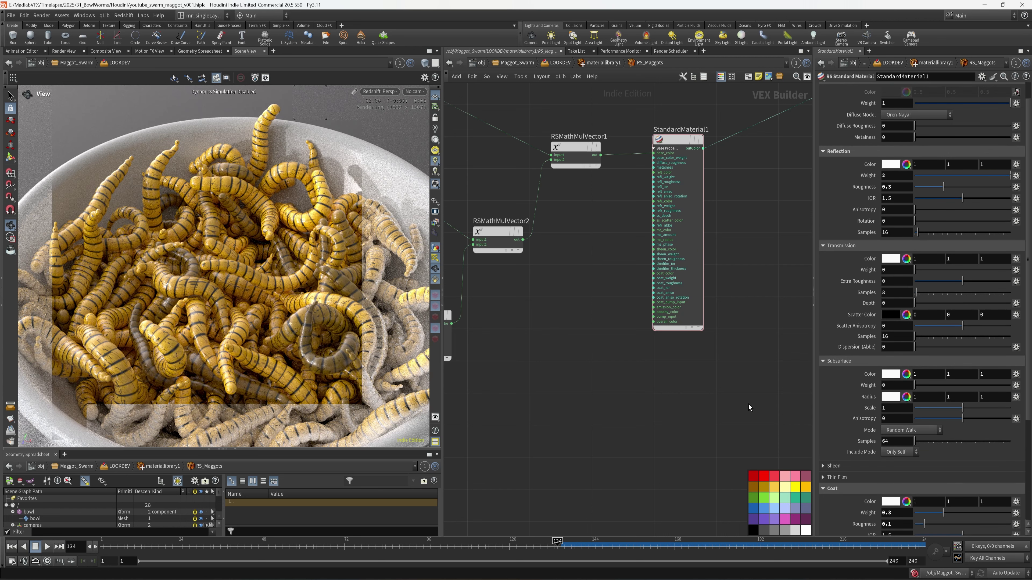
{"action": "middle_click_drag", "start_coordinate": [760, 404], "coordinate": [773, 401]}
{"action": "middle_click_drag", "start_coordinate": [789, 303], "coordinate": [803, 308]}
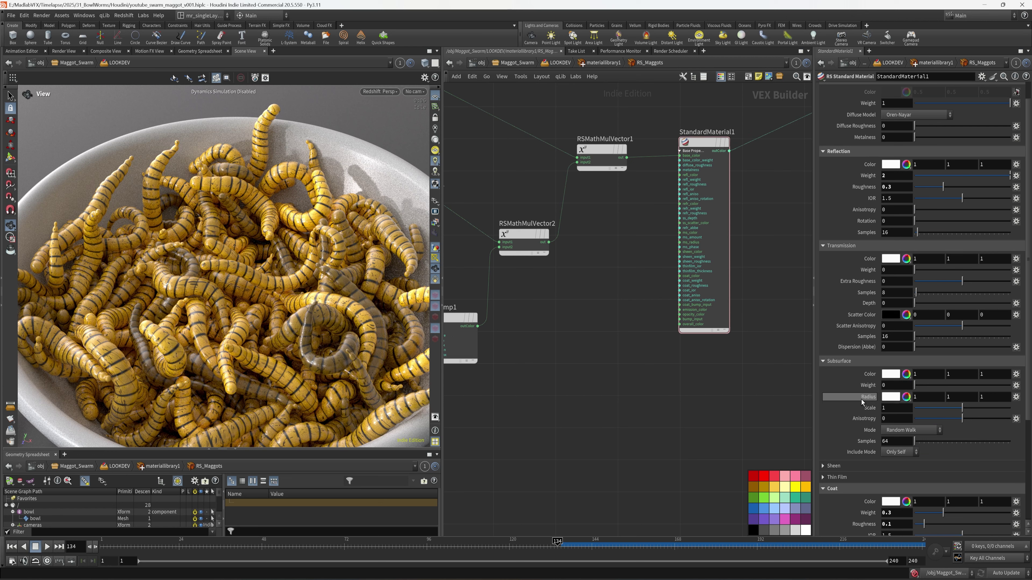
Wire RSMathMulVector1's output into both ms_color and ms_radius on StandardMaterial1
{"action": "scroll", "coordinate": [621, 228], "scroll_direction": "up", "scroll_amount": 5}
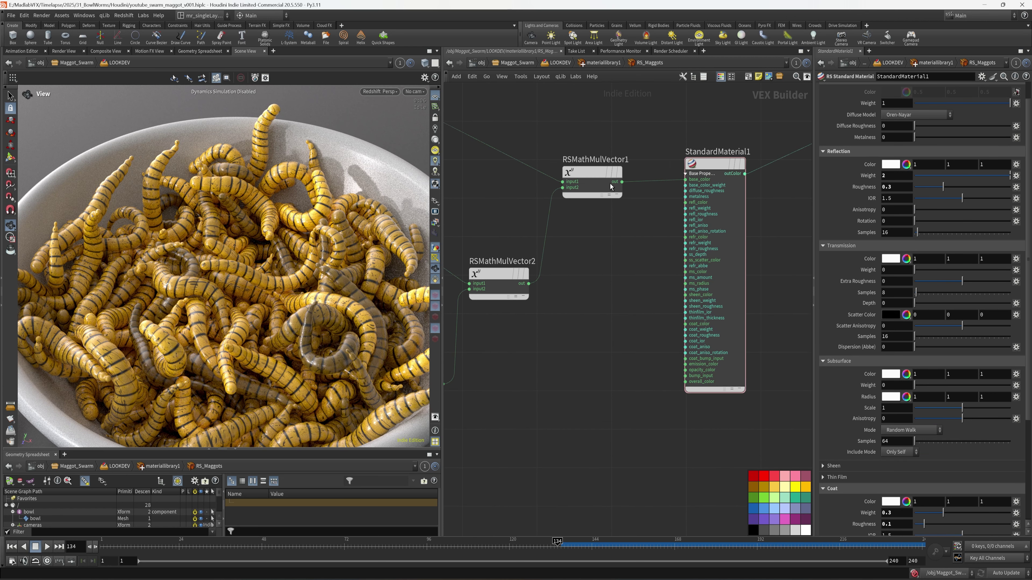
{"action": "left_click", "coordinate": [614, 188]}
{"action": "scroll", "coordinate": [627, 224], "scroll_direction": "down", "scroll_amount": 2}
{"action": "scroll", "coordinate": [641, 227], "scroll_direction": "up", "scroll_amount": 2}
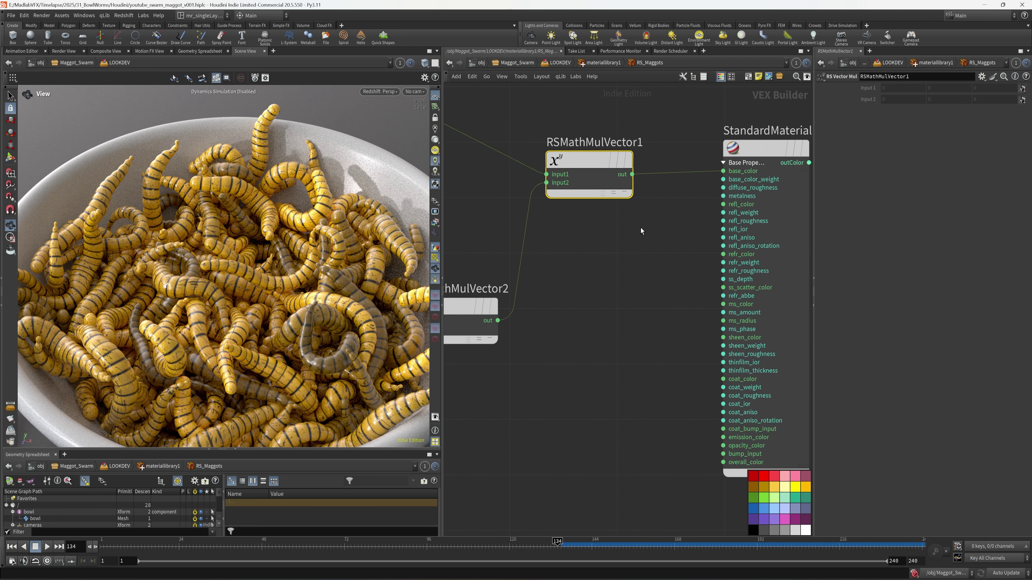
{"action": "scroll", "coordinate": [634, 219], "scroll_direction": "down", "scroll_amount": 2}
{"action": "left_click", "coordinate": [733, 316]}
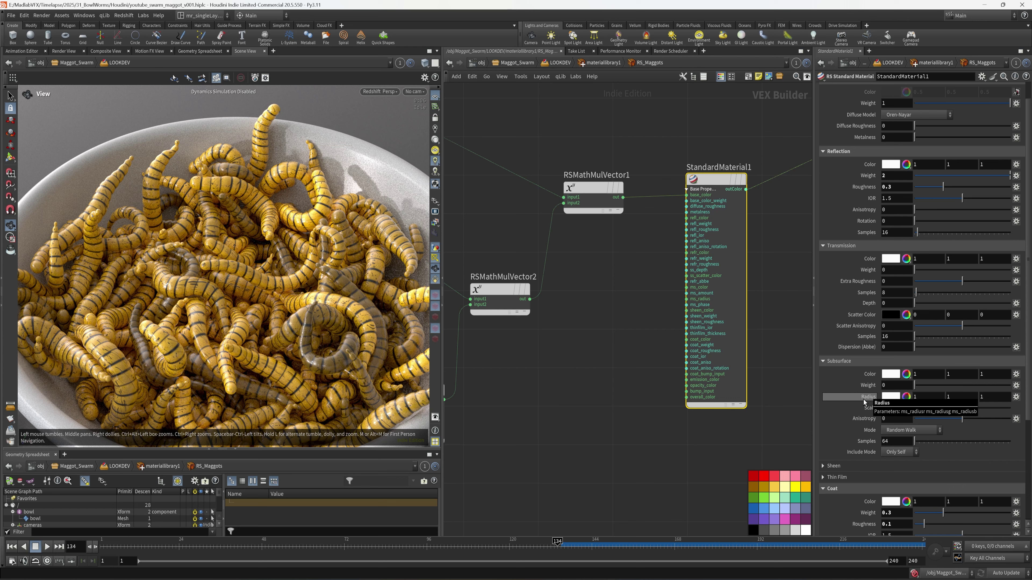
{"action": "scroll", "coordinate": [659, 222], "scroll_direction": "up", "scroll_amount": 2}
{"action": "left_click", "coordinate": [595, 183]}
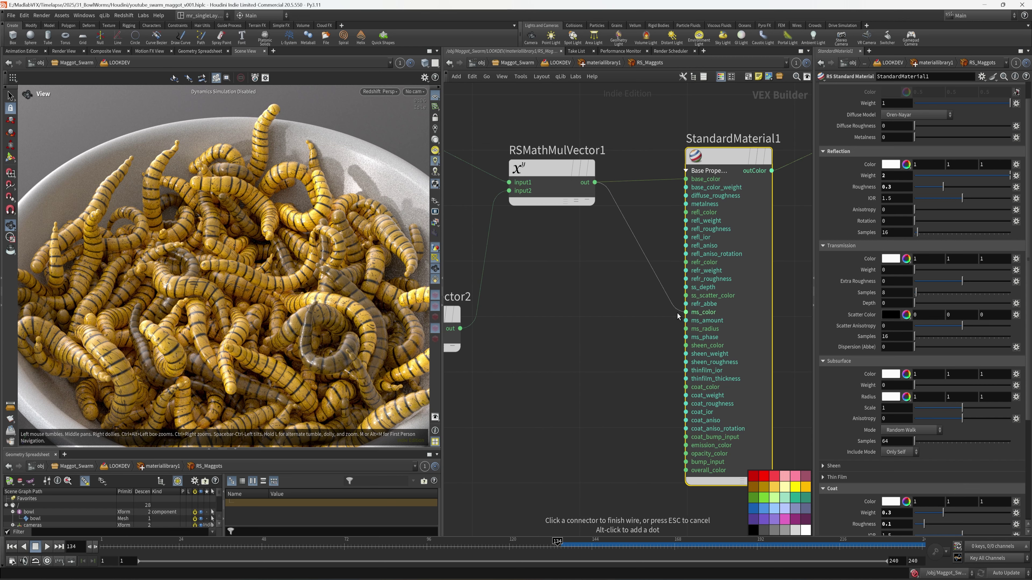
{"action": "left_click", "coordinate": [686, 312]}
{"action": "left_click", "coordinate": [595, 182]}
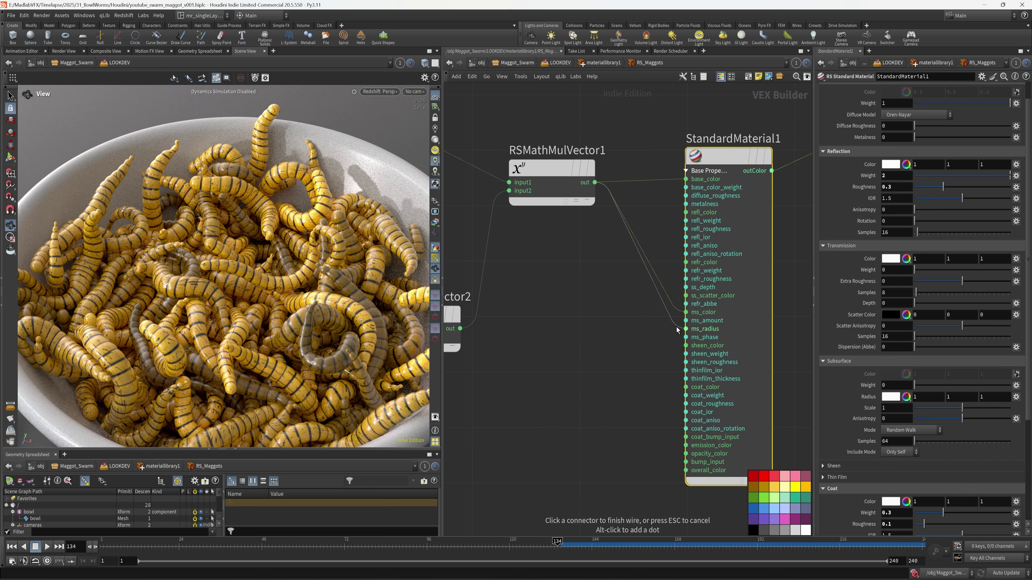
{"action": "left_click", "coordinate": [685, 329]}
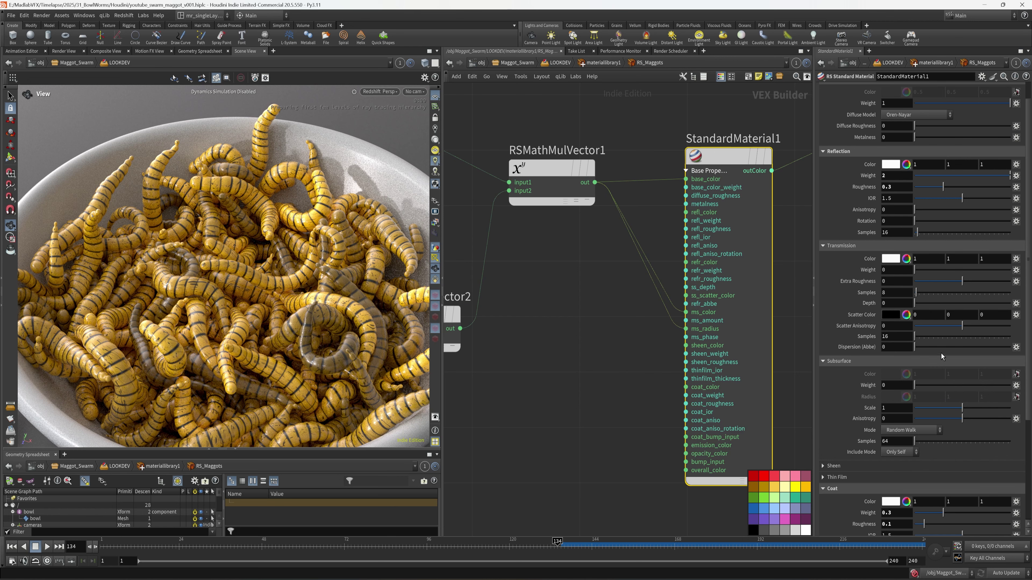
Set StandardMaterial1's subsurface weight to 0.2 and save the scene
{"action": "left_click", "coordinate": [910, 385]}
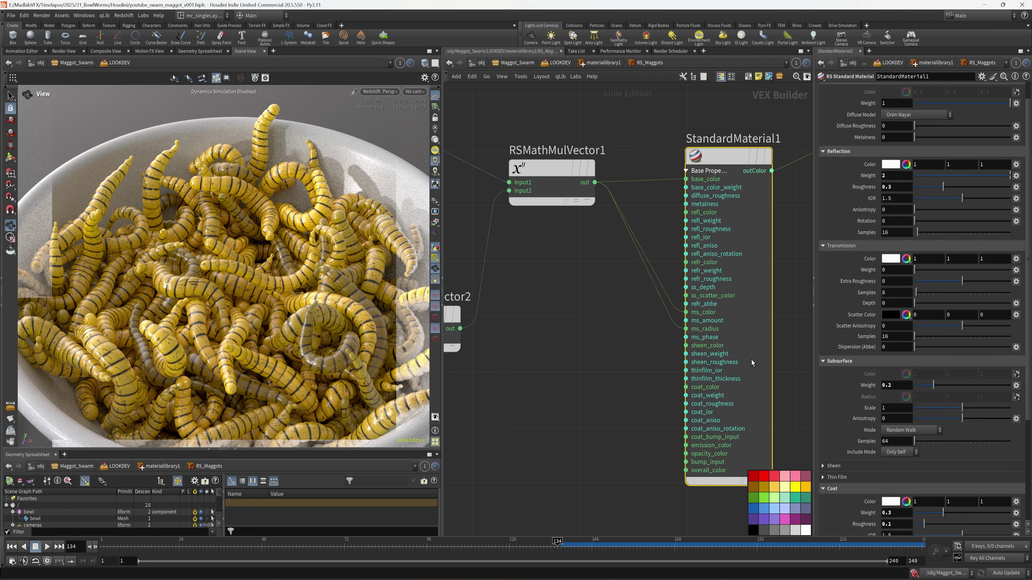
{"action": "middle_click_drag", "start_coordinate": [584, 368], "coordinate": [613, 371]}
{"action": "key", "text": "ctrl+s"}
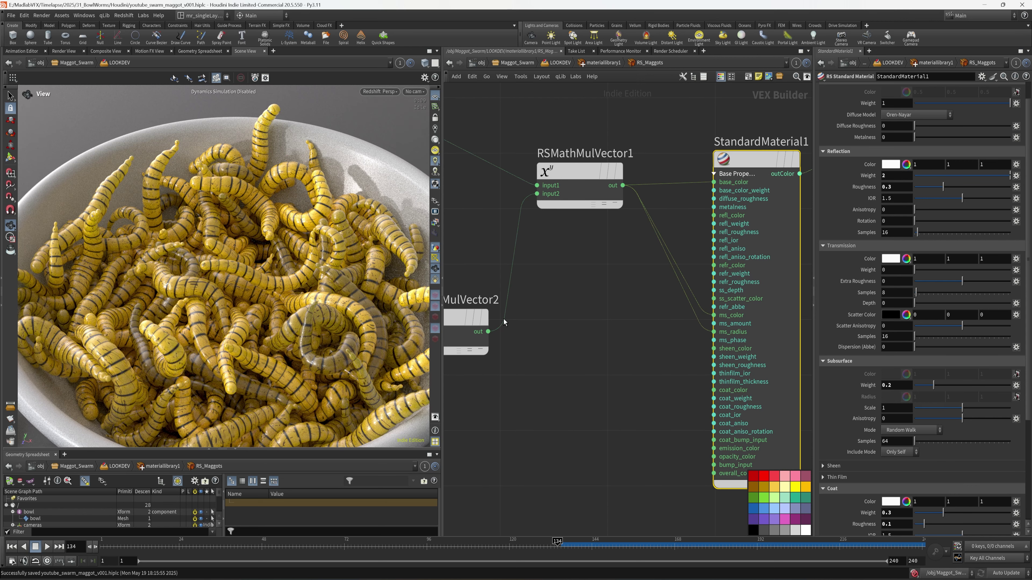
Widen the scene view, look through /cameras/camera1, and save the scene
{"action": "left_click_drag", "start_coordinate": [441, 429], "coordinate": [686, 429]}
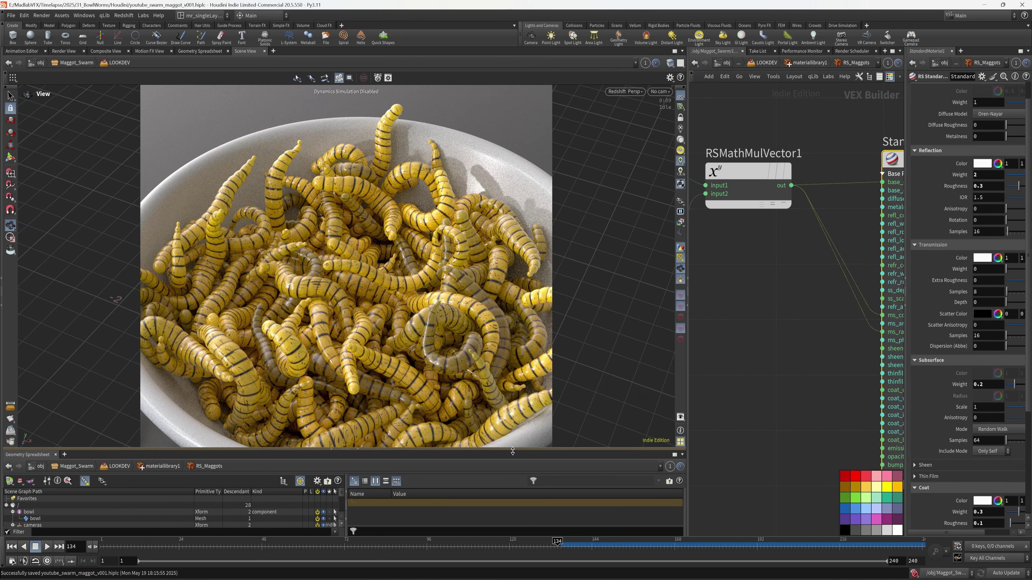
{"action": "left_click", "coordinate": [659, 91]}
{"action": "left_click", "coordinate": [683, 109]}
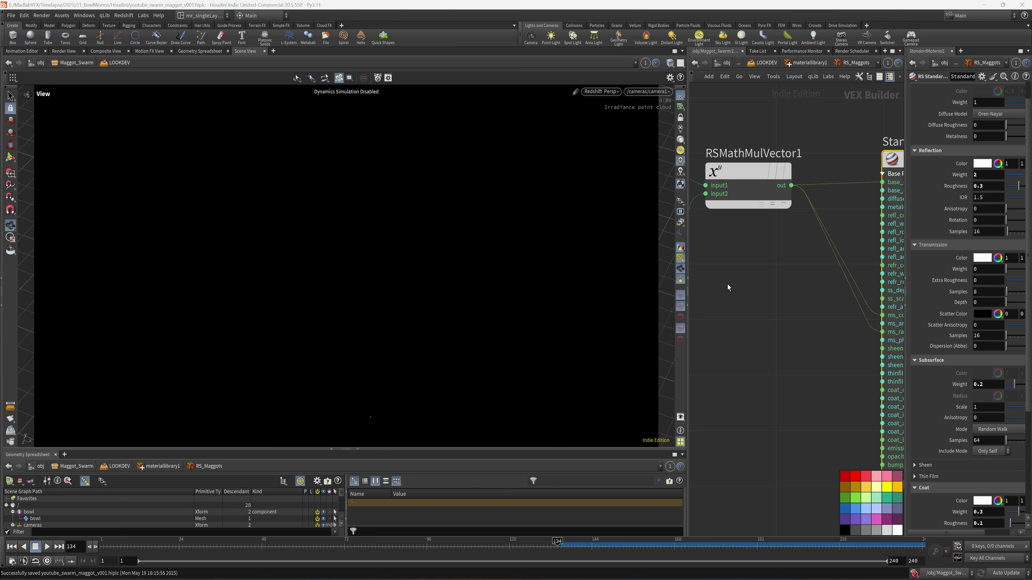
{"action": "key", "text": "ctrl+s"}
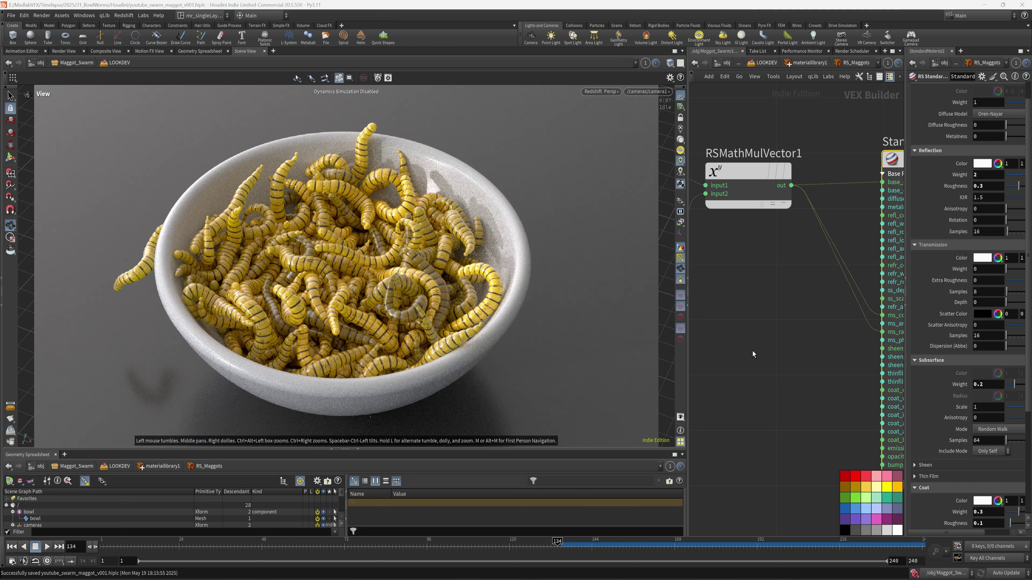
Go to frame 184 to check the maggot shading through the camera
{"action": "middle_click_drag", "start_coordinate": [752, 351], "coordinate": [756, 313]}
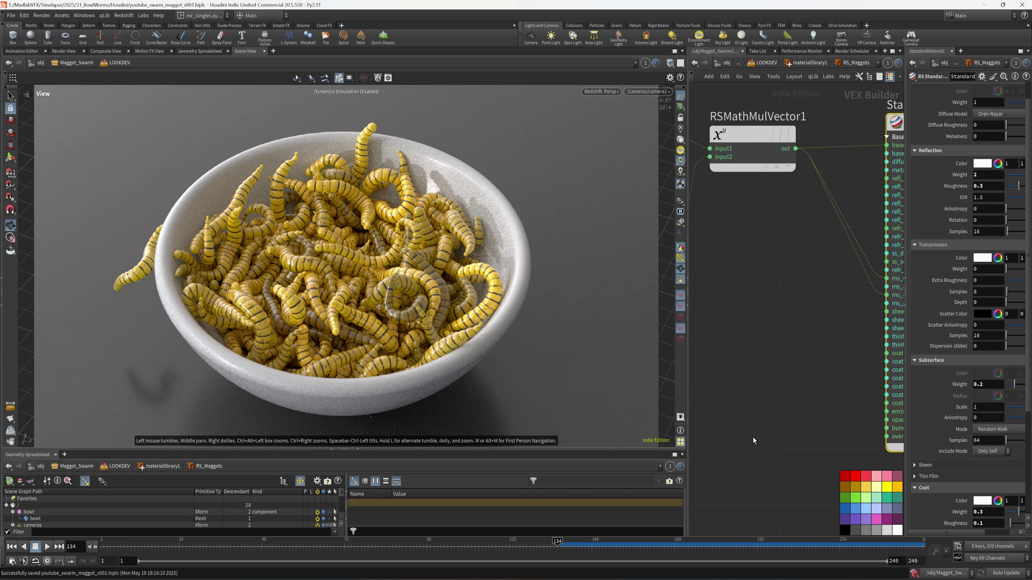
{"action": "left_click", "coordinate": [730, 543]}
{"action": "scroll", "coordinate": [751, 370], "scroll_direction": "down", "scroll_amount": 3}
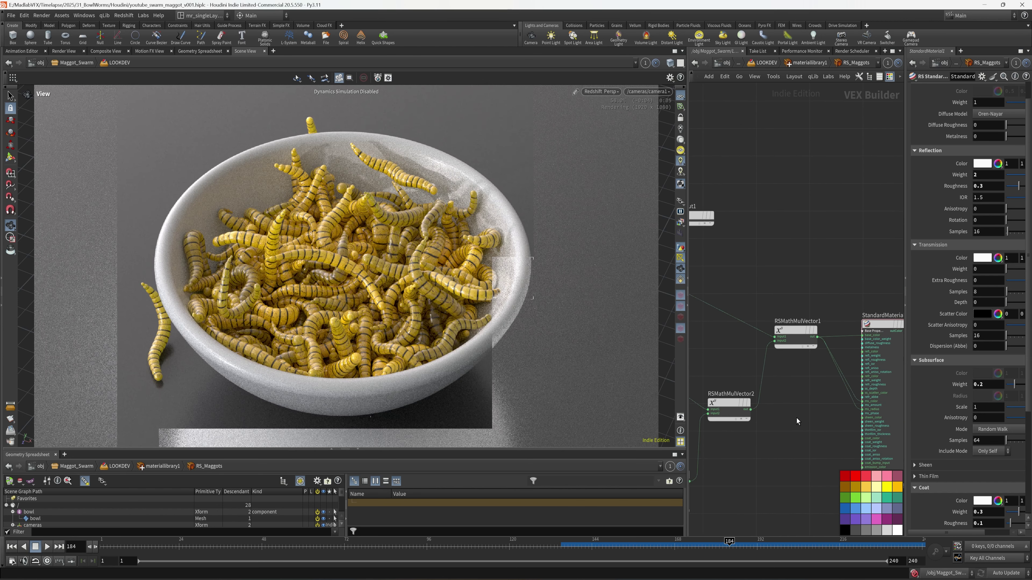
Return to the LOOKDEV network and insert a Render Geometry Settings node between the maggots SOP Import and merge1
{"action": "key", "text": "u"}
{"action": "key", "text": "u"}
{"action": "scroll", "coordinate": [755, 276], "scroll_direction": "up", "scroll_amount": 4}
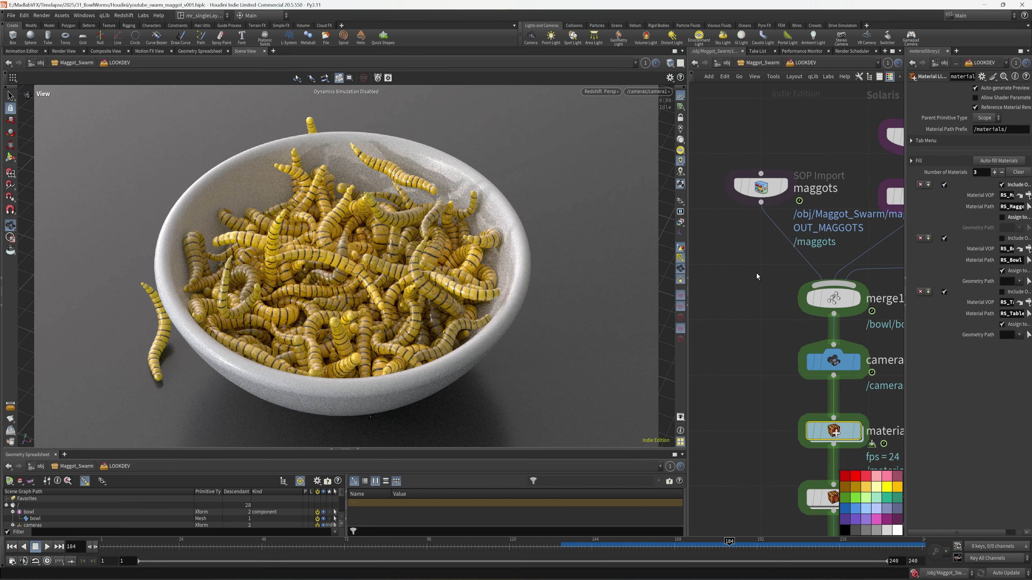
{"action": "left_click_drag", "start_coordinate": [691, 352], "coordinate": [616, 355]}
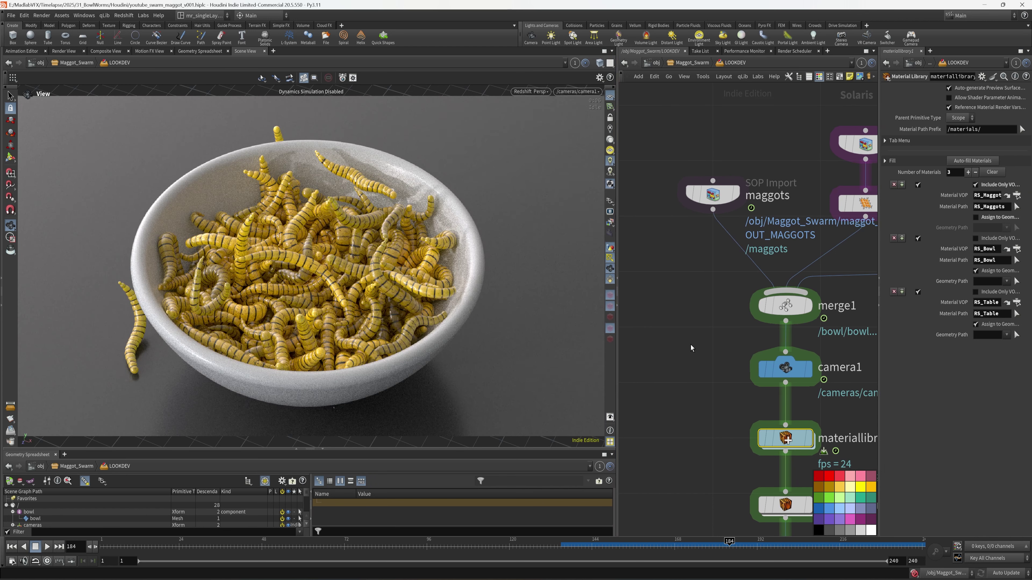
{"action": "key", "text": "Tab"}
{"action": "type", "text": "re"}
{"action": "key", "text": "Escape"}
{"action": "key", "text": "Tab"}
{"action": "type", "text": "ge"}
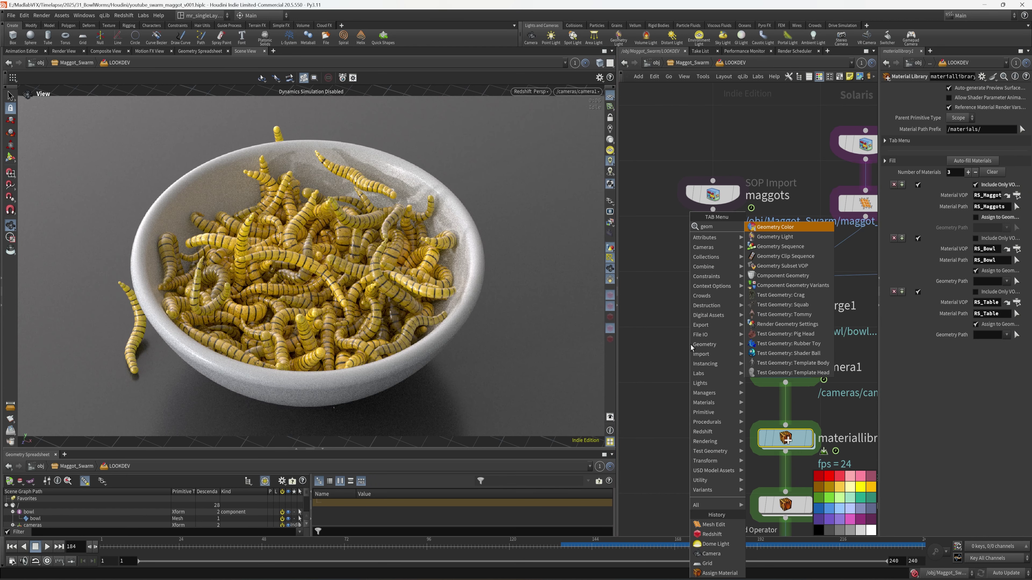
{"action": "type", "text": "om"}
{"action": "left_click", "coordinate": [784, 324]}
{"action": "left_click", "coordinate": [714, 250]}
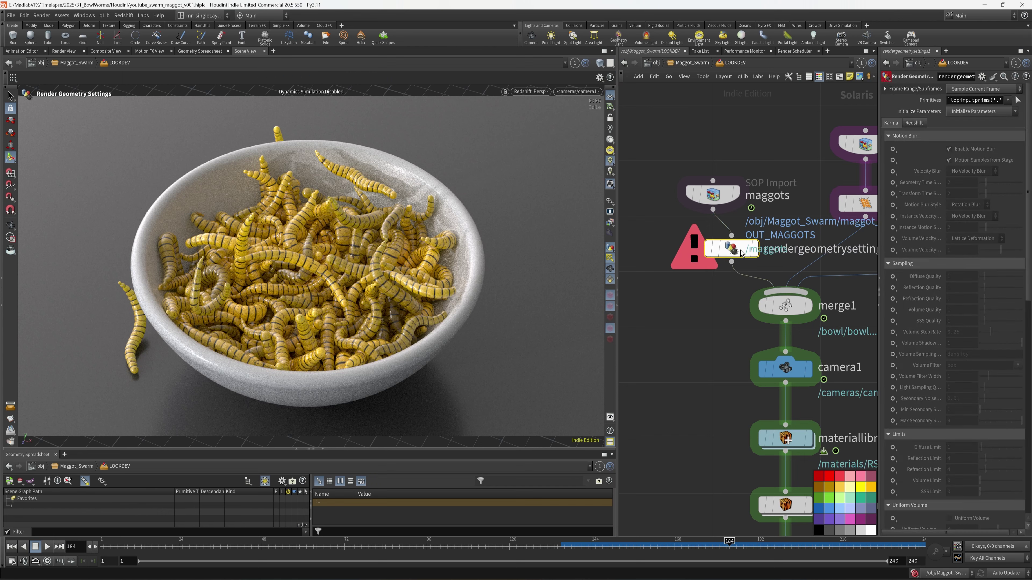
{"action": "middle_click_drag", "start_coordinate": [694, 343], "coordinate": [654, 338]}
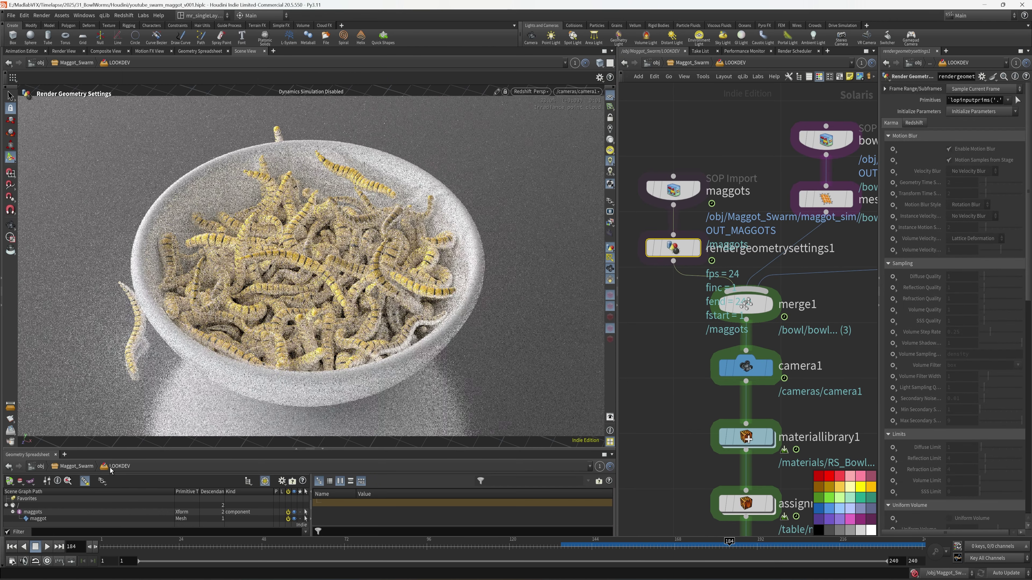
Set the render geometry settings' primitives to /maggots/maggot and enable Redshift Velocity Blur
{"action": "left_click_drag", "start_coordinate": [131, 452], "coordinate": [132, 383]}
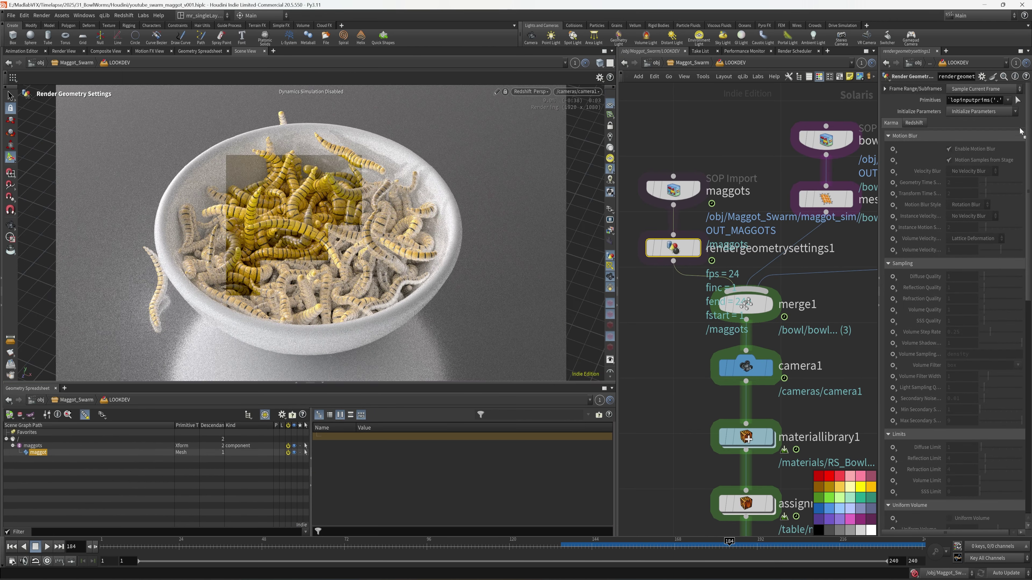
{"action": "left_click_drag", "start_coordinate": [976, 100], "coordinate": [976, 101]}
{"action": "left_click", "coordinate": [914, 123]}
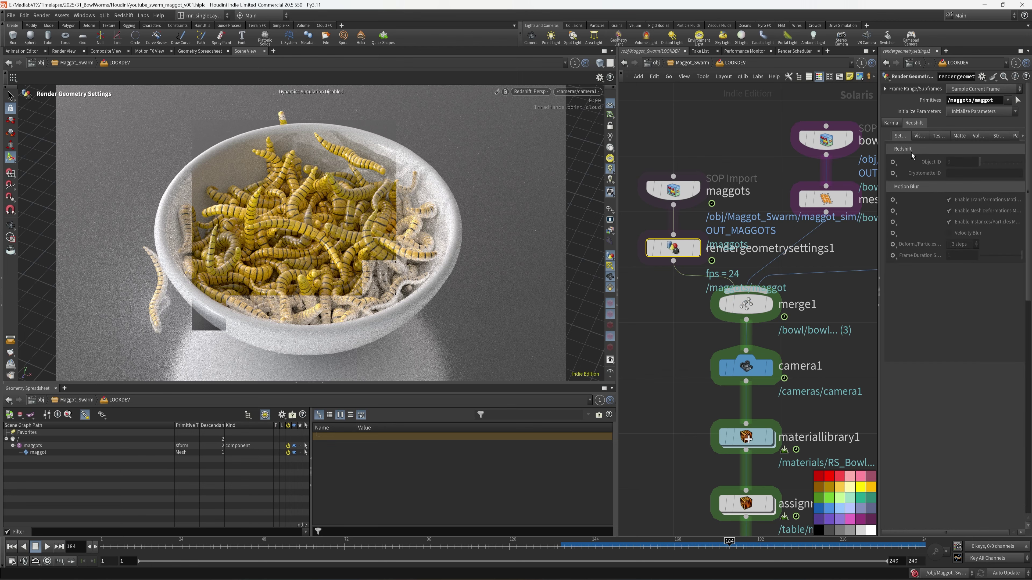
{"action": "left_click", "coordinate": [949, 234]}
{"action": "middle_click_drag", "start_coordinate": [640, 372], "coordinate": [649, 370]}
Save the scene and enlarge the scene view in both width and height
{"action": "key", "text": "ctrl+s"}
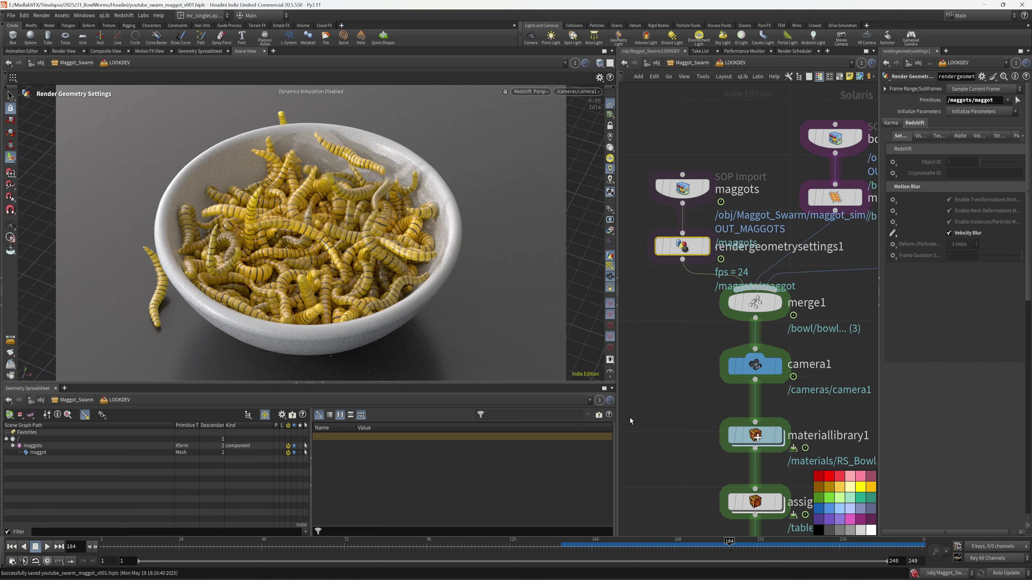
{"action": "left_click_drag", "start_coordinate": [617, 419], "coordinate": [780, 407]}
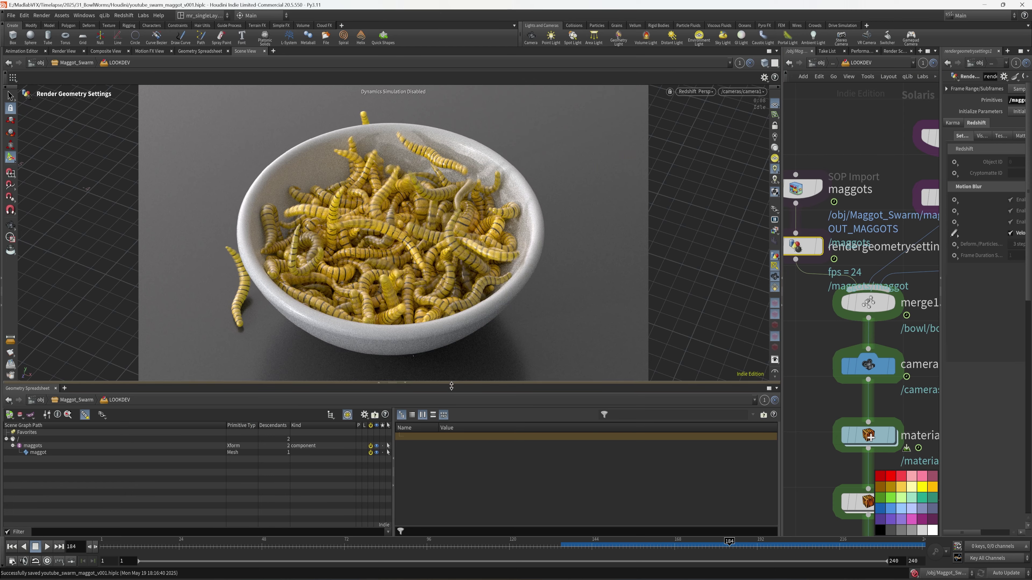
{"action": "left_click_drag", "start_coordinate": [451, 383], "coordinate": [459, 448]}
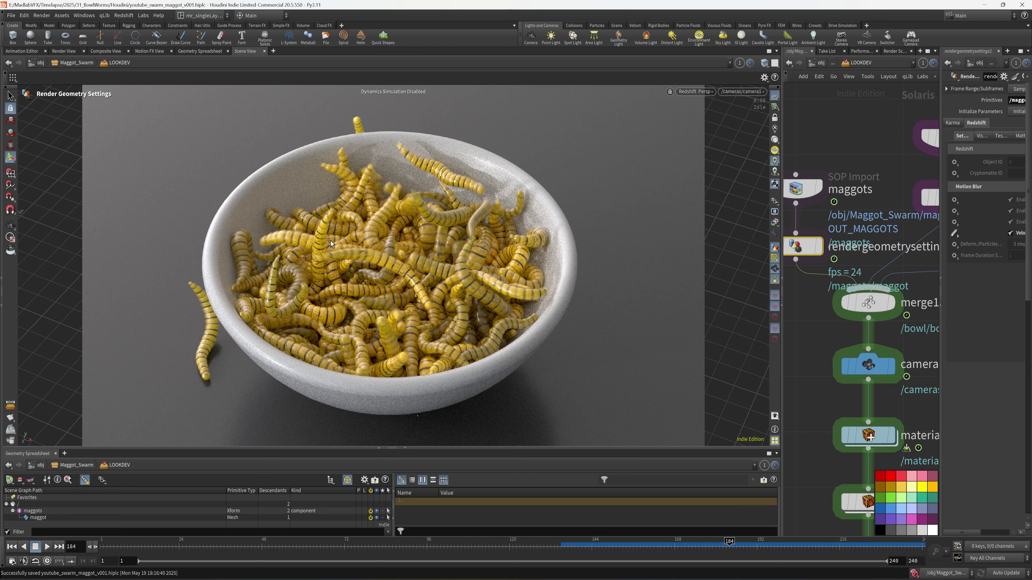